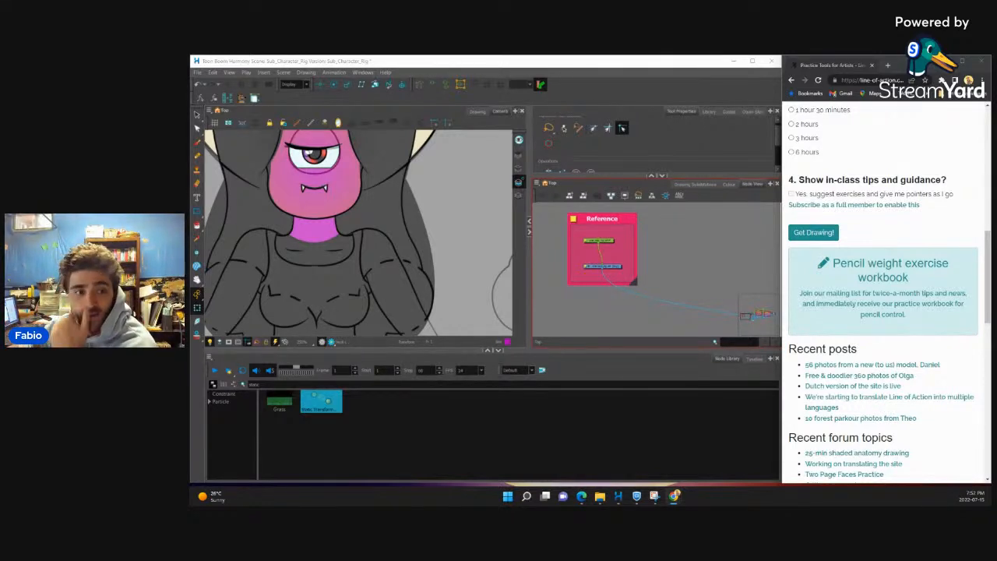
Step: Disable the composite node that merges all of the character's part groups in the node graph
scroll(440, 250, down, 3)
scroll(392, 206, up, 2)
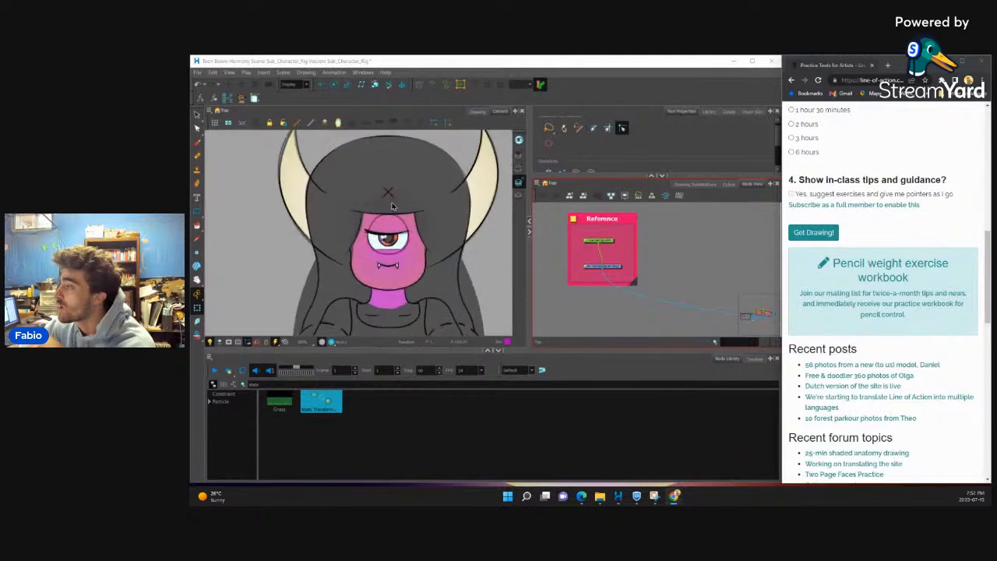
scroll(678, 260, down, 4)
scroll(660, 275, up, 4)
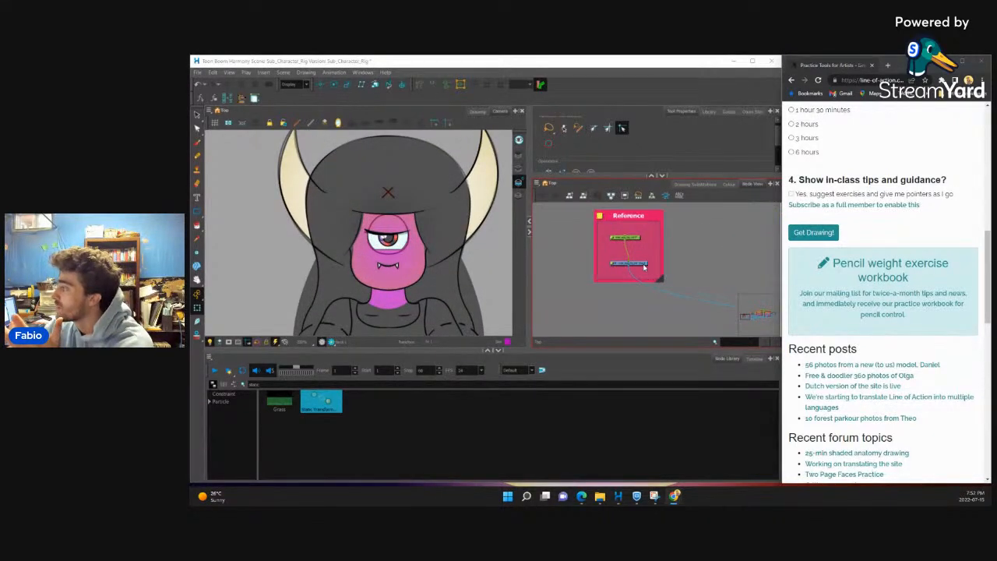
scroll(426, 256, down, 5)
scroll(710, 261, down, 5)
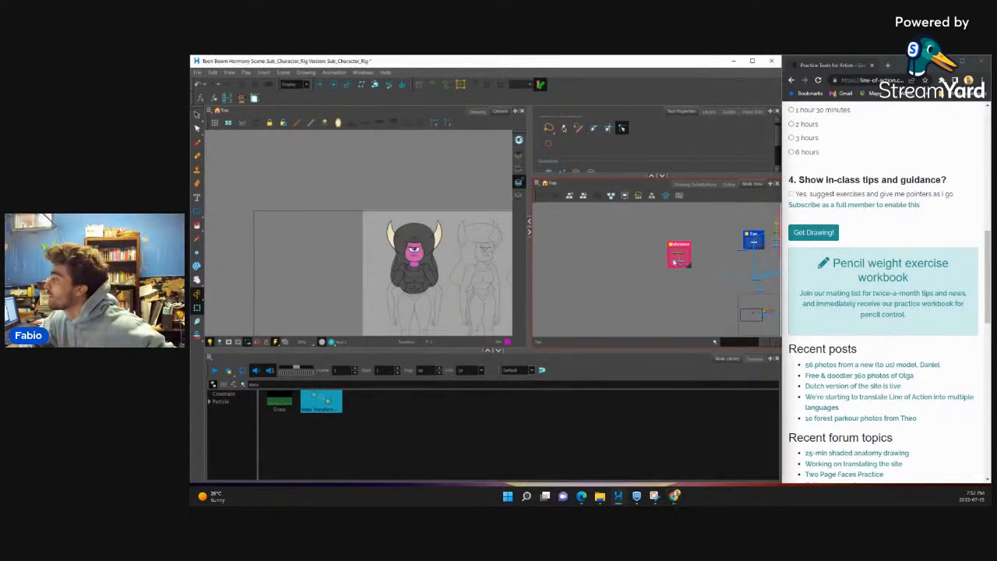
drag(767, 276, 719, 278)
scroll(718, 278, up, 6)
click(684, 287)
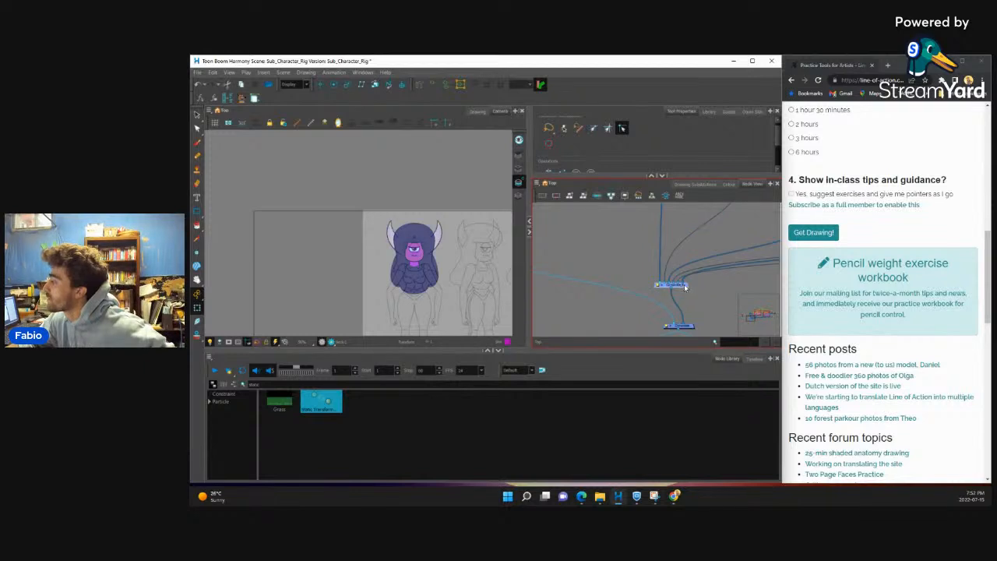
key(d)
Step: Examine the reference turnaround sketches of the character from front to back view
scroll(418, 241, down, 4)
scroll(483, 276, up, 5)
scroll(429, 241, down, 2)
scroll(256, 211, up, 4)
scroll(258, 215, down, 2)
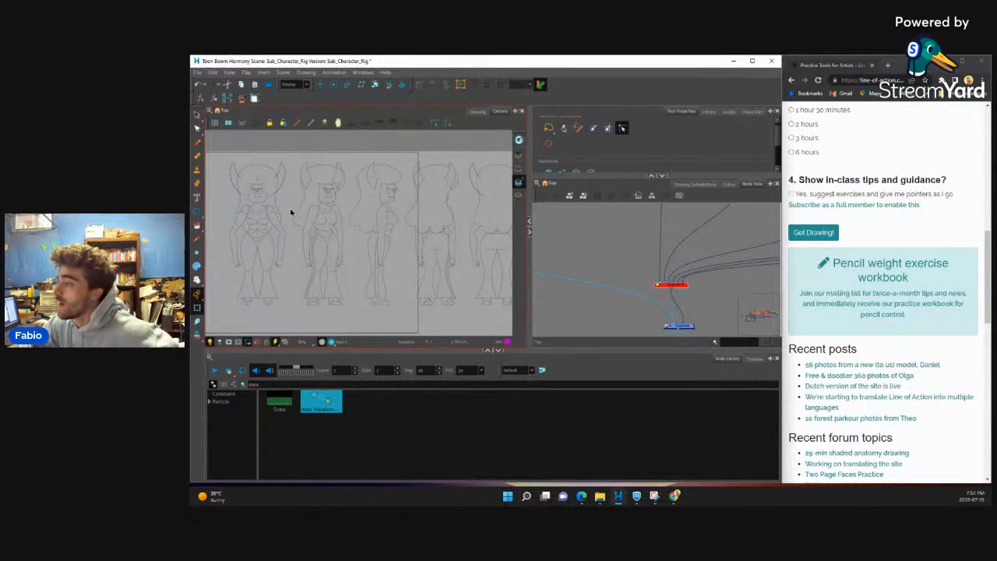
scroll(292, 211, down, 2)
scroll(458, 215, up, 2)
scroll(371, 222, down, 3)
scroll(371, 218, up, 2)
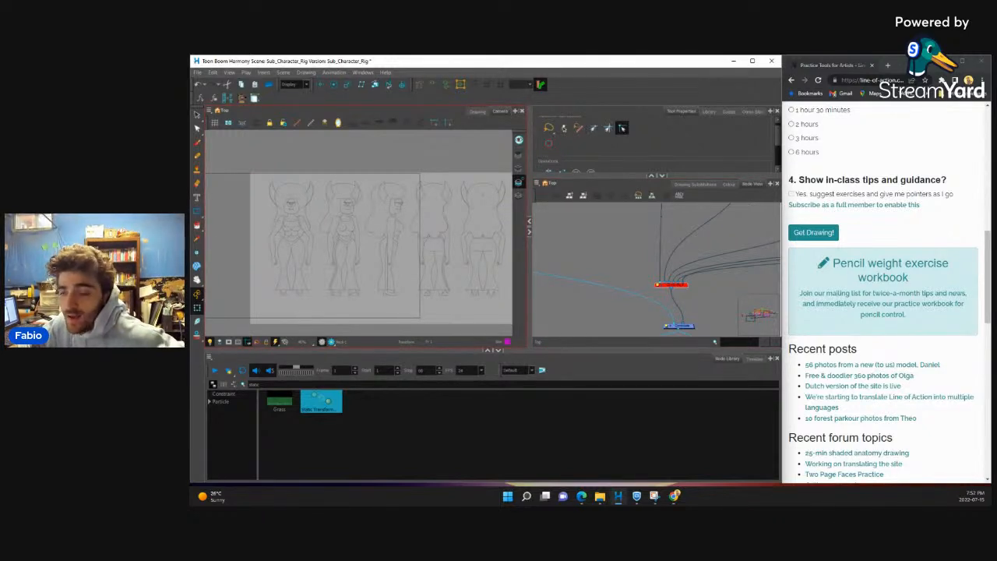
scroll(343, 242, down, 2)
scroll(361, 238, up, 2)
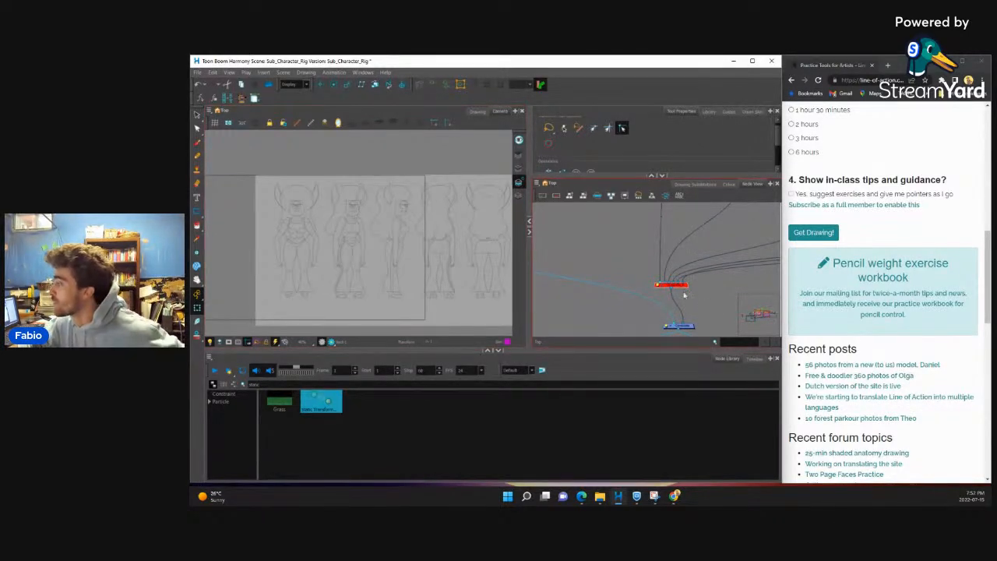
Step: Re-enable the character's main composite node and hide the back hair and horns
click(684, 287)
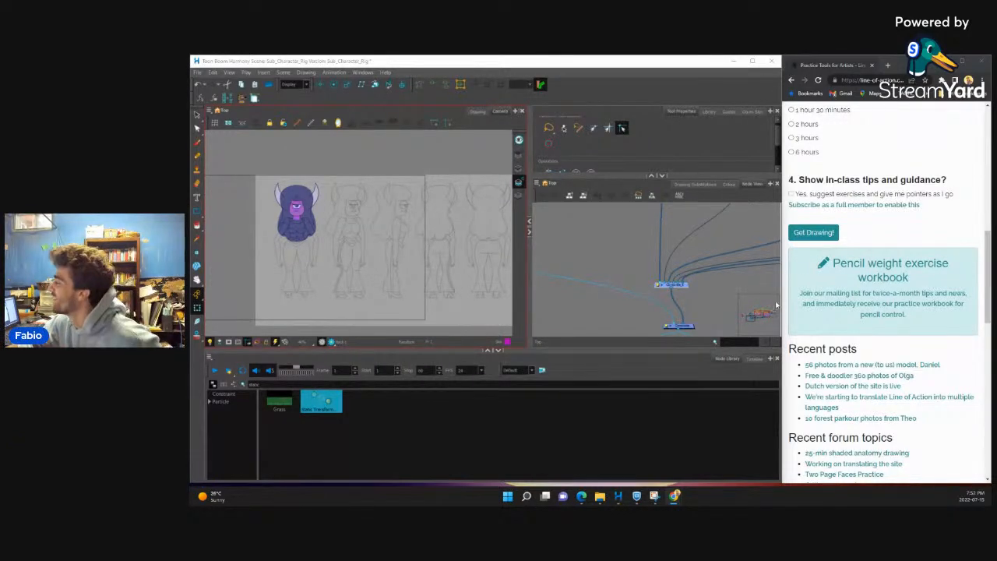
scroll(573, 299, down, 3)
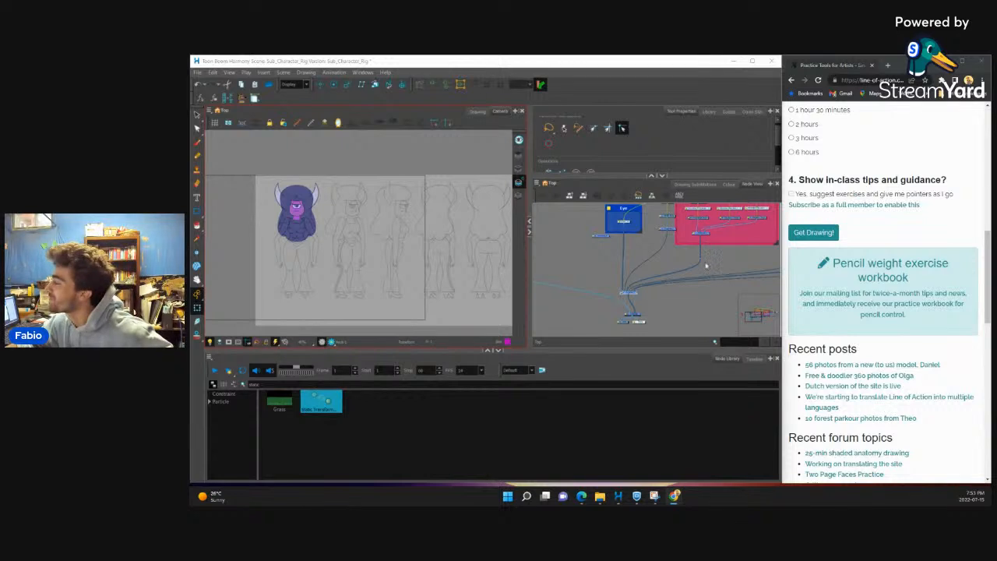
scroll(648, 283, down, 3)
click(637, 281)
scroll(632, 281, down, 2)
scroll(623, 261, up, 2)
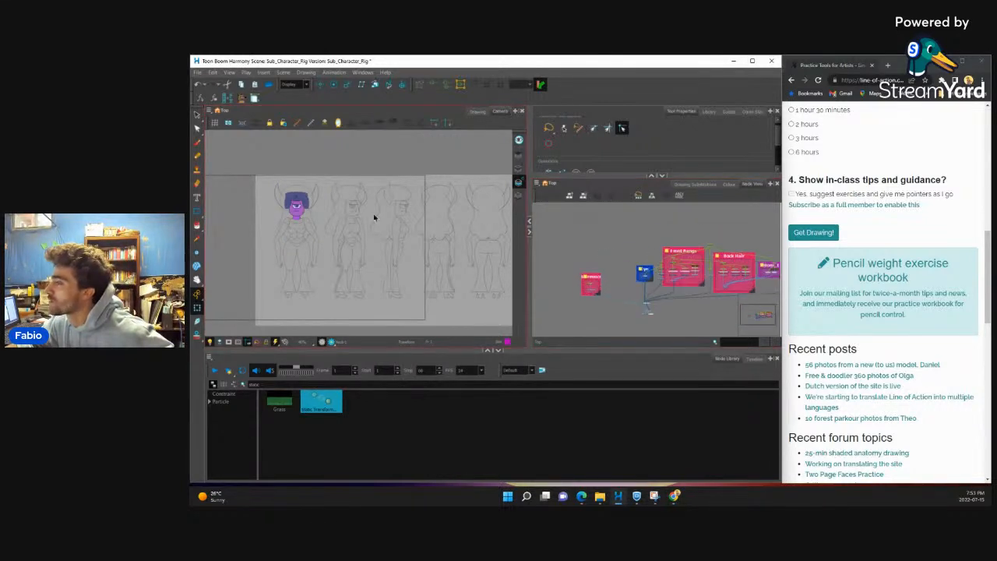
Step: Examine the Front Bangs, Back Hair and Horn groups in the node graph against the character's head
scroll(290, 206, up, 5)
scroll(483, 230, down, 3)
scroll(668, 285, up, 3)
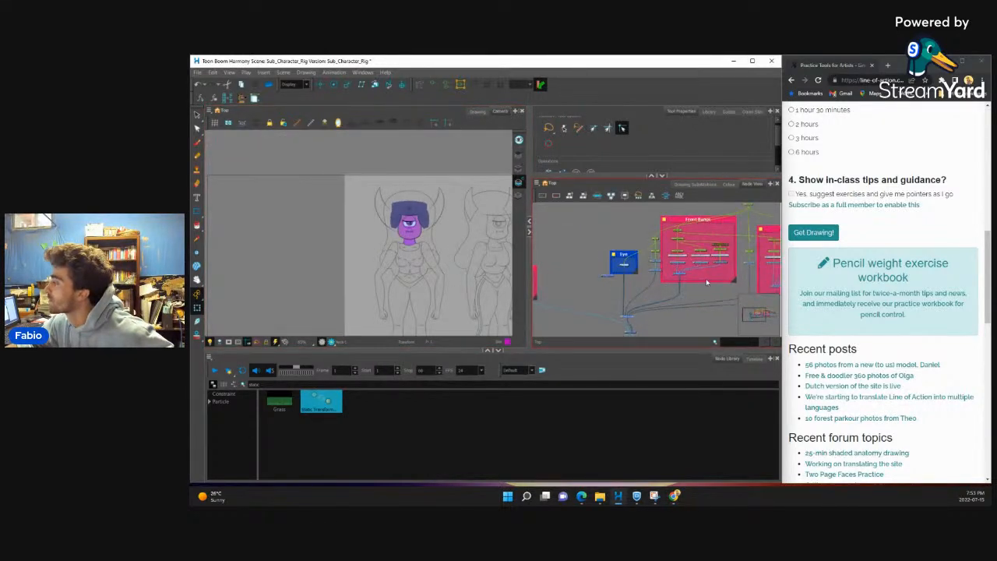
scroll(697, 278, down, 3)
scroll(754, 271, up, 5)
scroll(425, 180, up, 4)
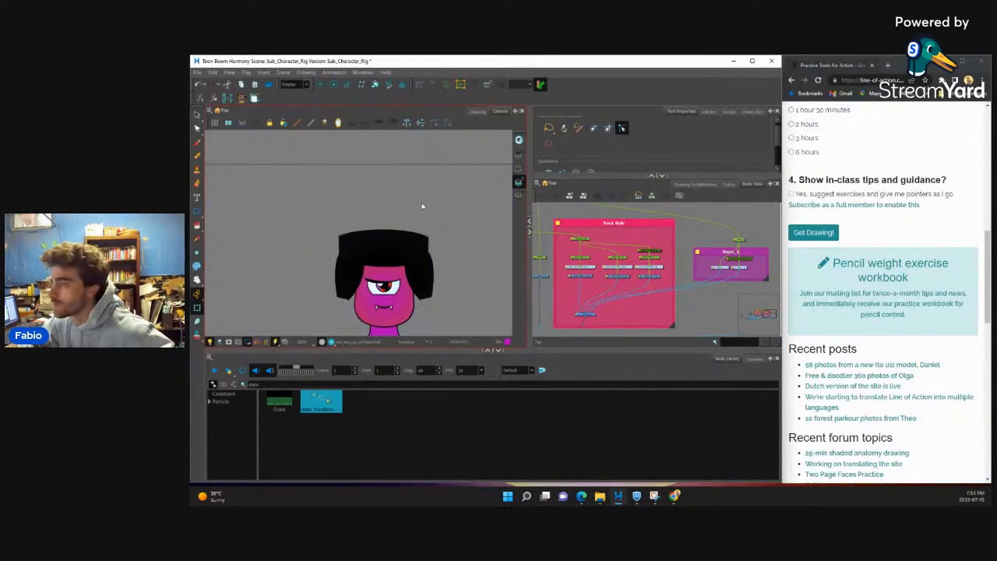
scroll(422, 206, down, 4)
scroll(394, 248, up, 4)
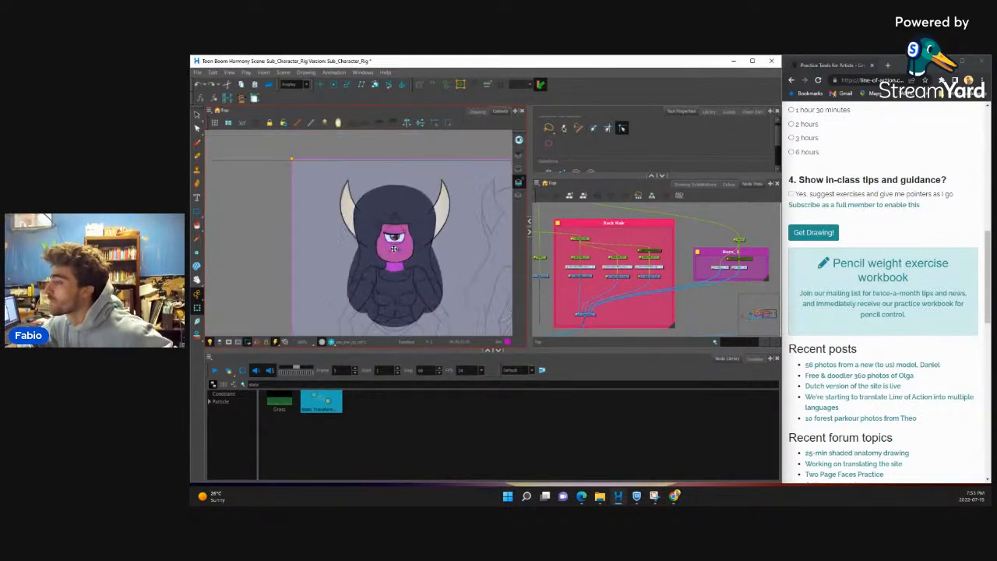
Step: Disable the reference drawing so only the rigged character artwork is displayed
scroll(394, 248, up, 3)
scroll(311, 265, down, 4)
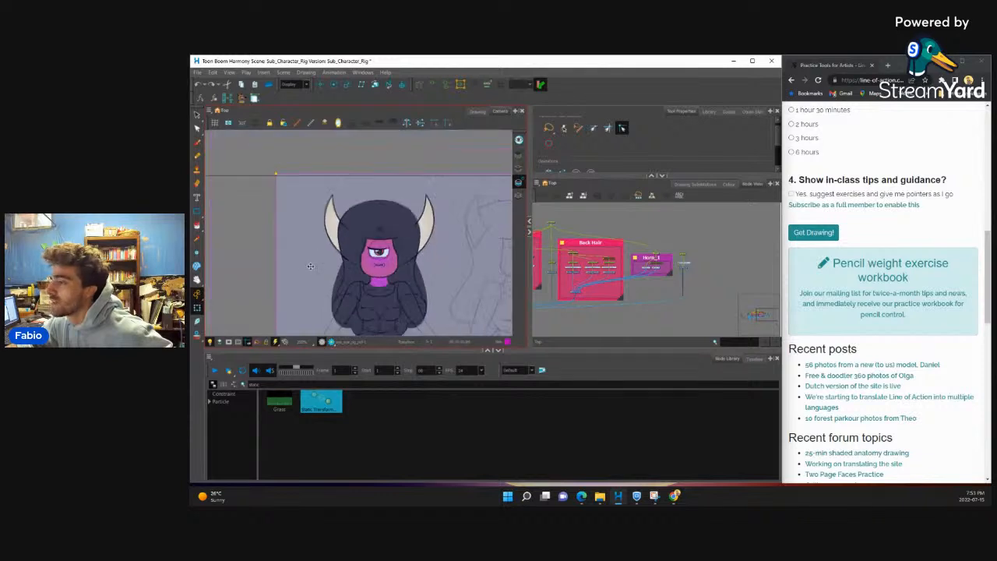
key(d)
Step: Open the contents of the Eye group in the node graph and select the pupil on the face
scroll(384, 265, up, 4)
click(392, 267)
drag(551, 268, 583, 272)
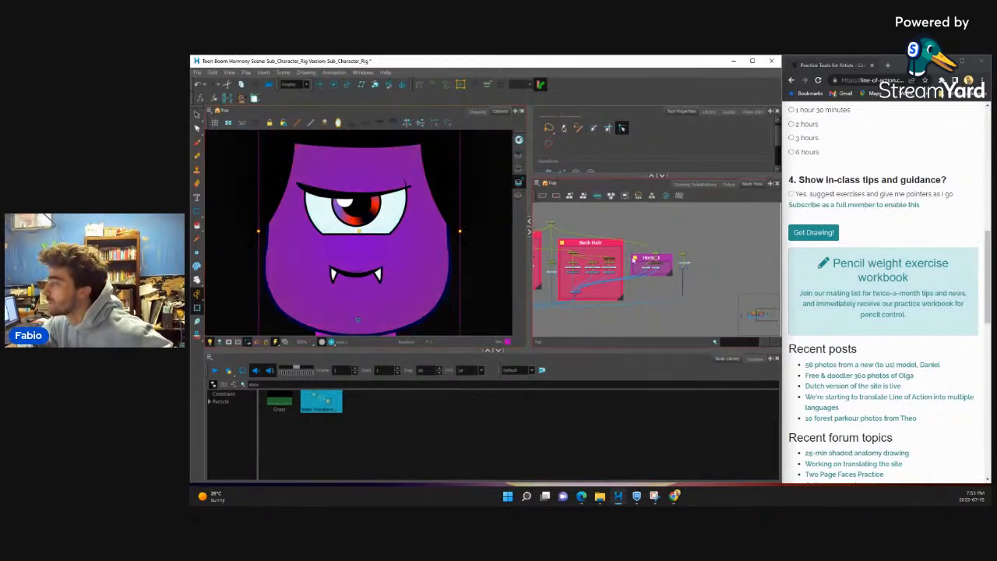
scroll(583, 272, down, 3)
scroll(572, 297, up, 5)
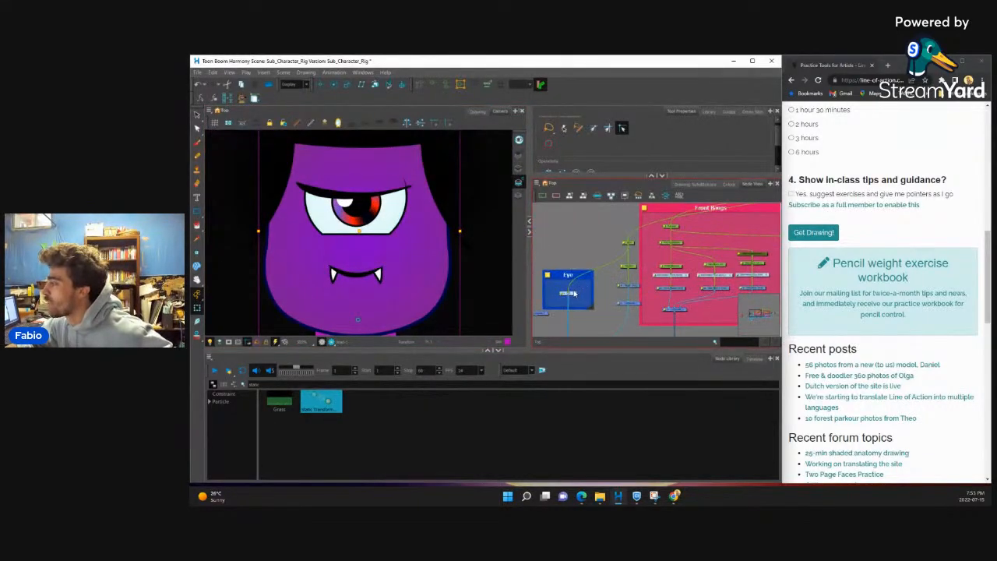
click(572, 298)
click(376, 209)
scroll(379, 205, up, 3)
click(400, 208)
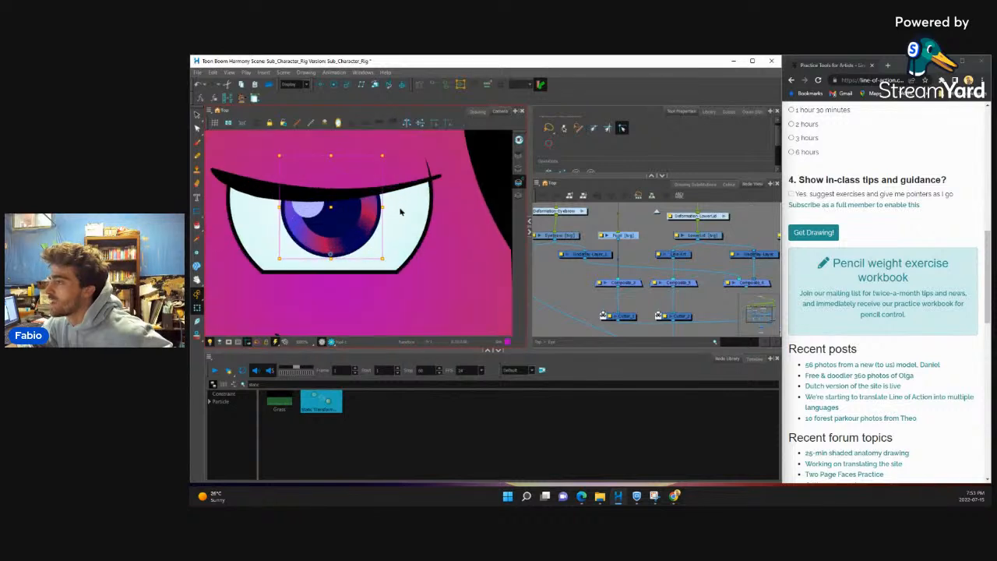
Step: Select the eyebrow and show its deformation controls
click(361, 224)
scroll(362, 196, down, 5)
click(363, 213)
scroll(363, 216, up, 6)
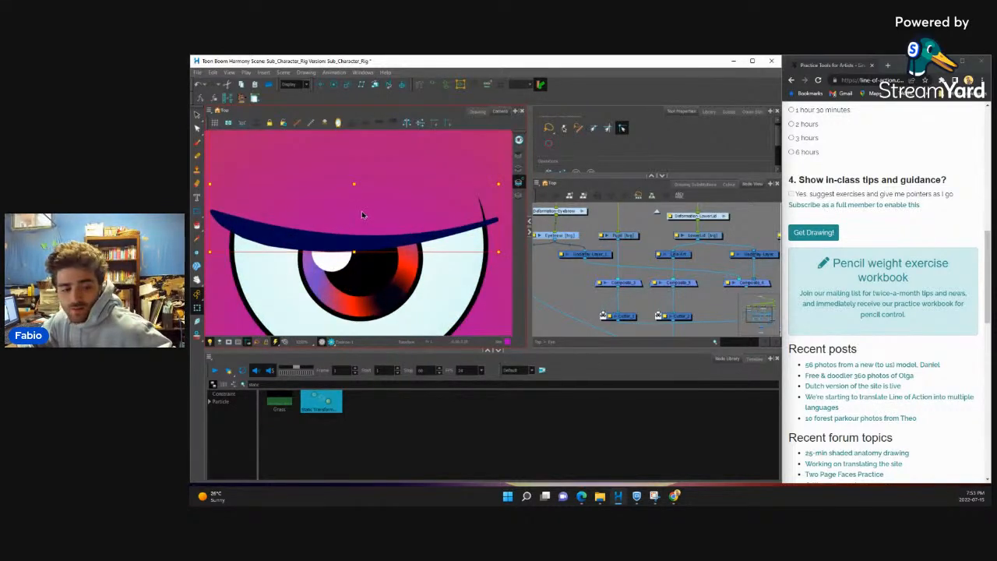
key(shift+F11)
scroll(363, 215, down, 4)
scroll(364, 219, up, 4)
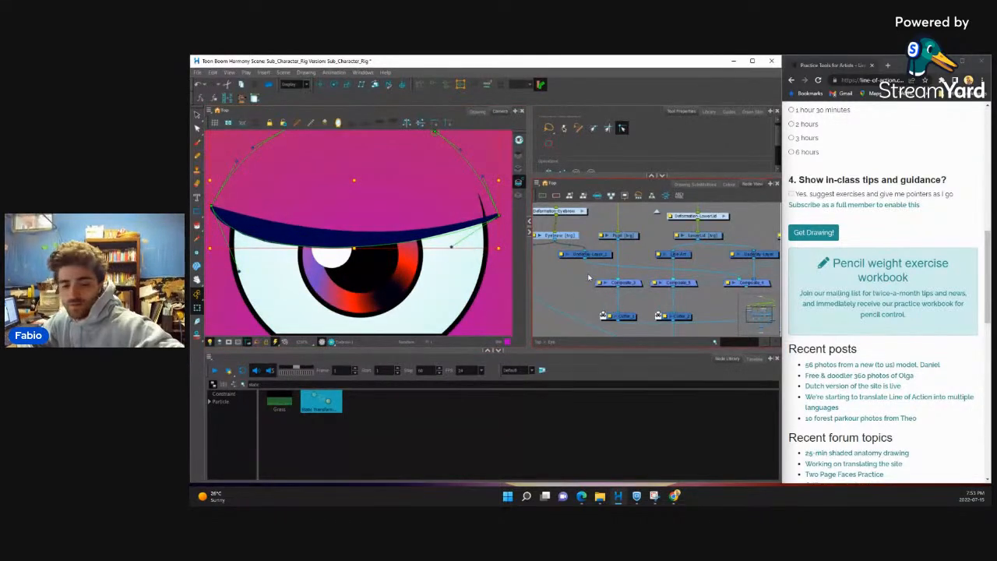
Step: Inspect the eyebrow's line art and underlay layer nodes and the composite that the underlay feeds
scroll(644, 283, up, 3)
click(578, 299)
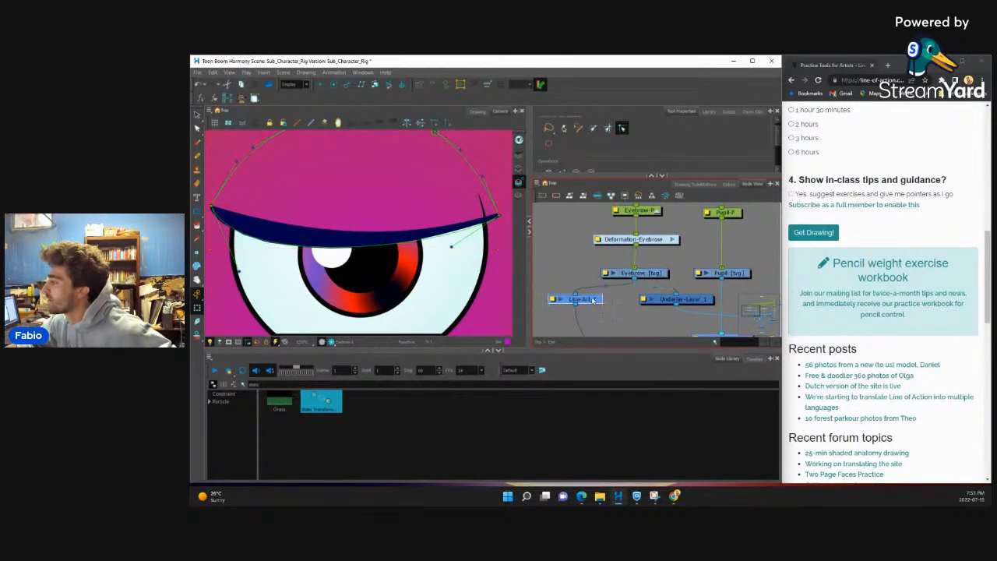
scroll(629, 266, down, 3)
scroll(629, 267, up, 1)
click(629, 264)
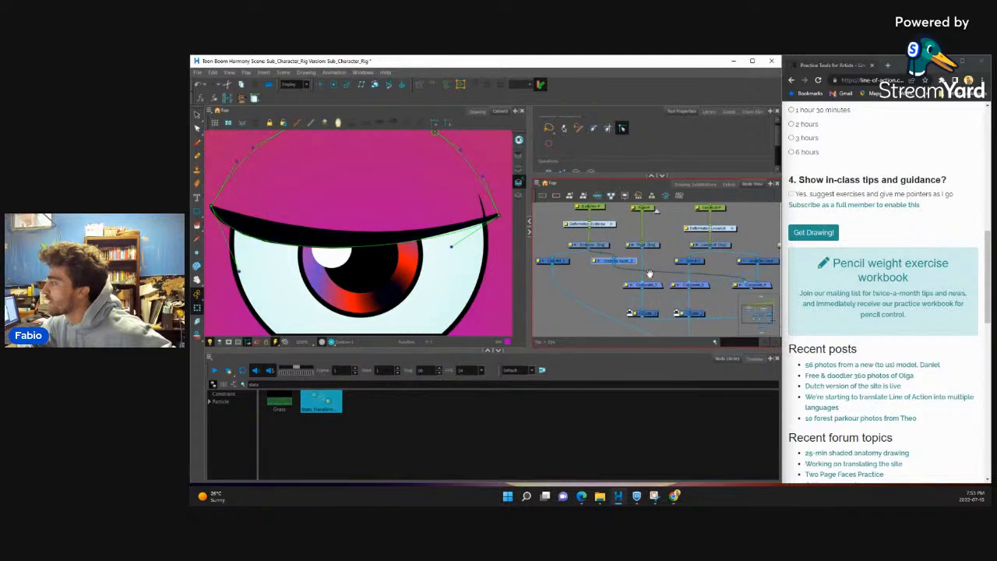
drag(766, 294, 722, 282)
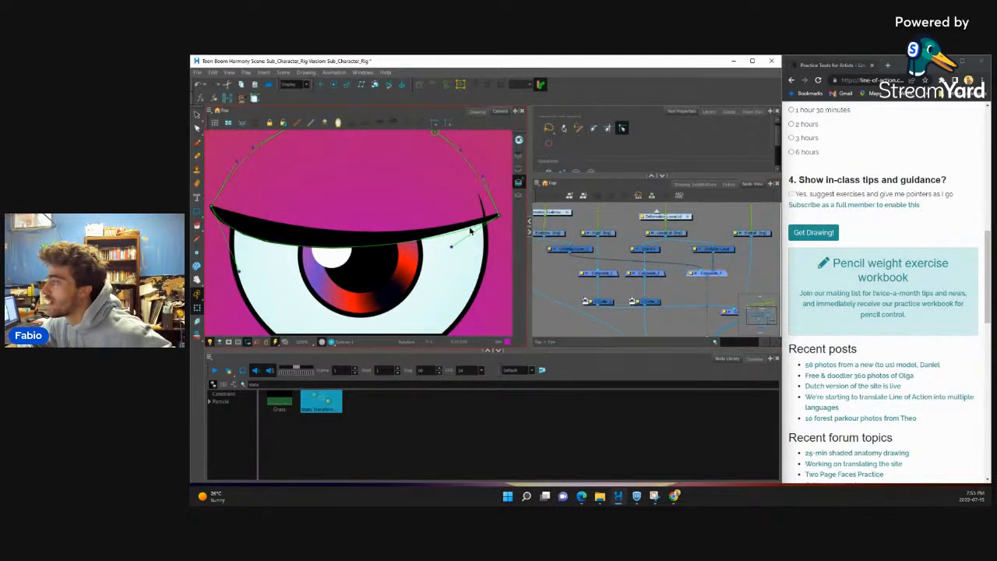
scroll(651, 243, down, 1)
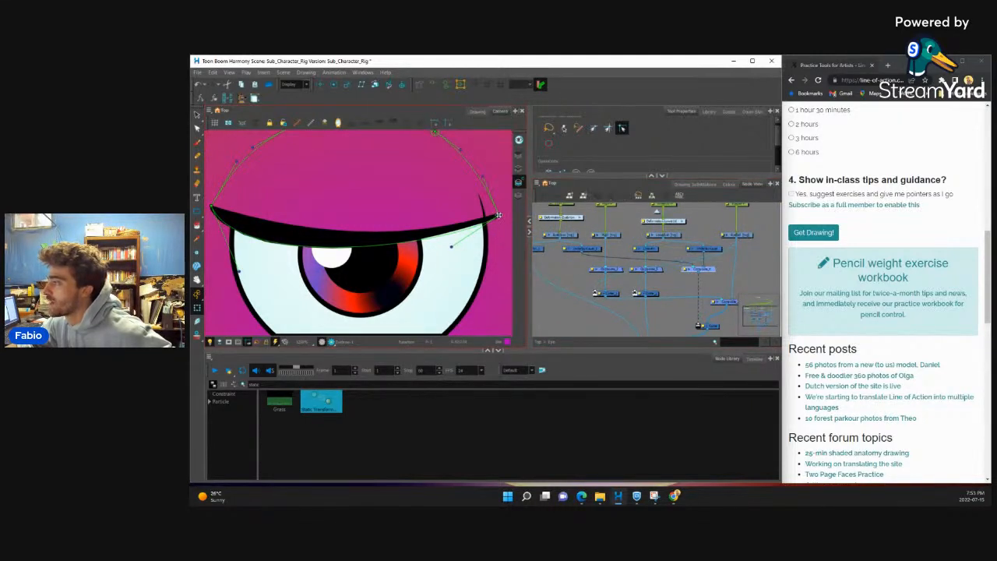
Step: Raise the lower eyelid over the pupil as a test, and restore its original position
scroll(422, 247, down, 4)
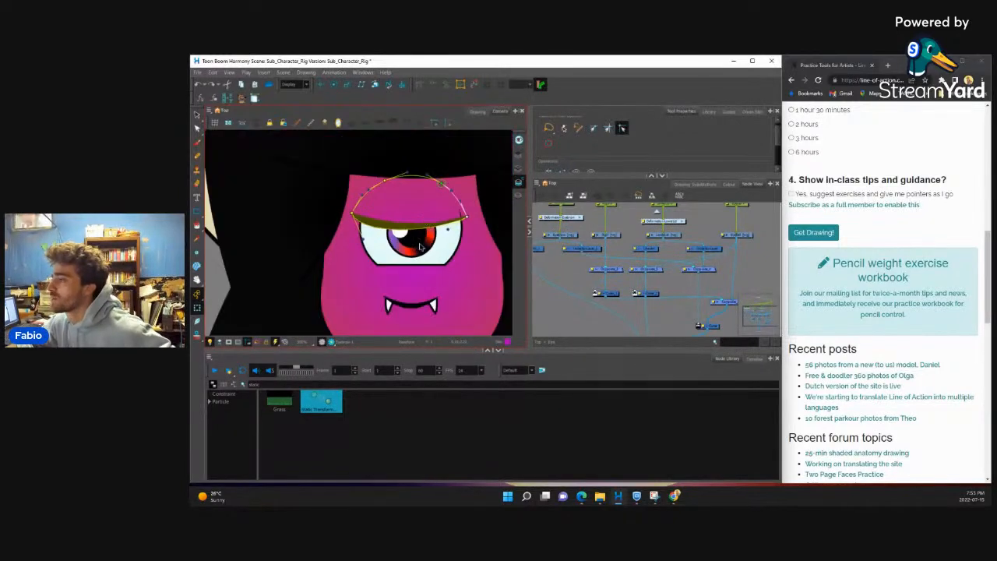
scroll(421, 247, up, 4)
scroll(421, 303, down, 3)
scroll(389, 316, up, 3)
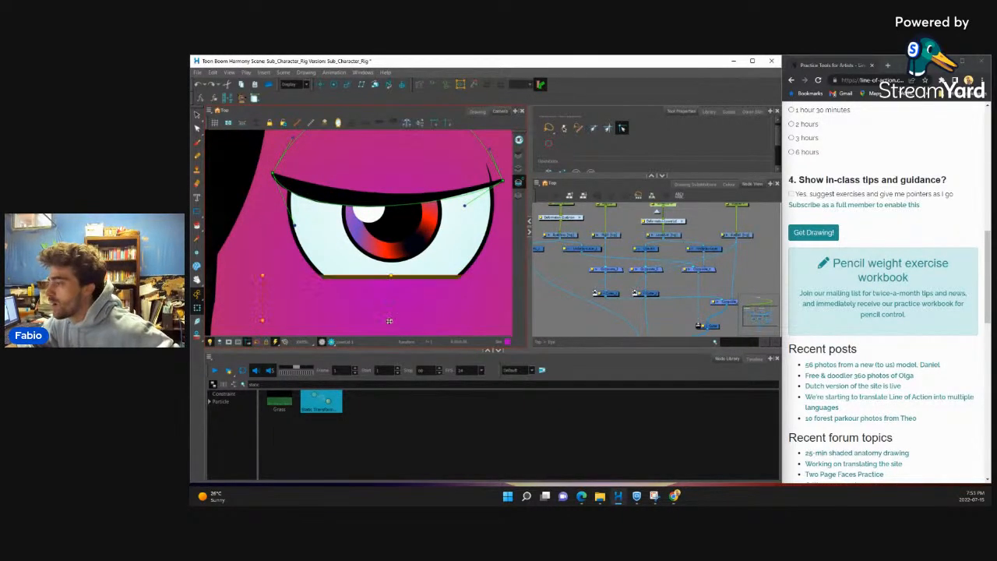
drag(392, 310, 406, 262)
scroll(378, 246, down, 3)
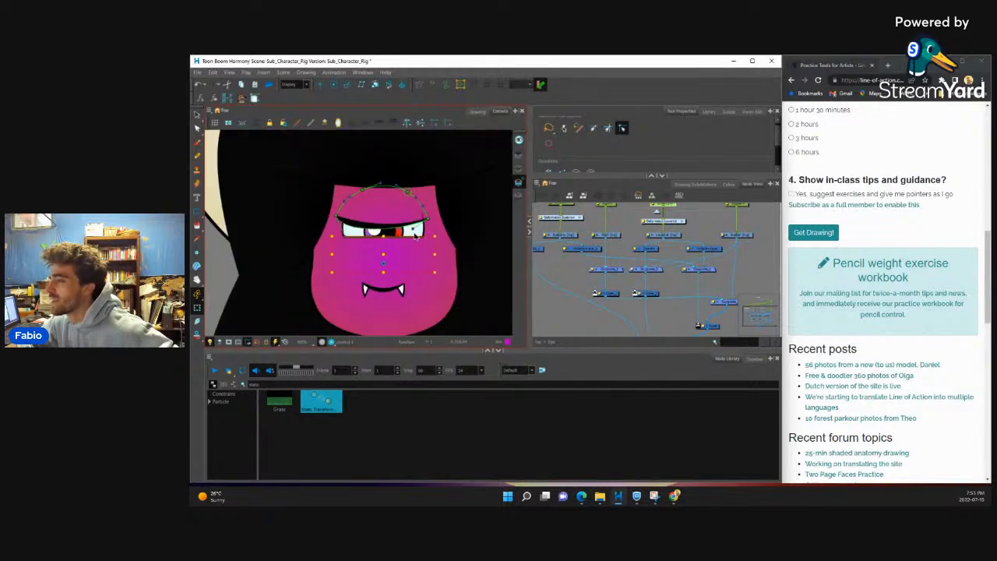
scroll(415, 235, up, 2)
scroll(370, 276, down, 4)
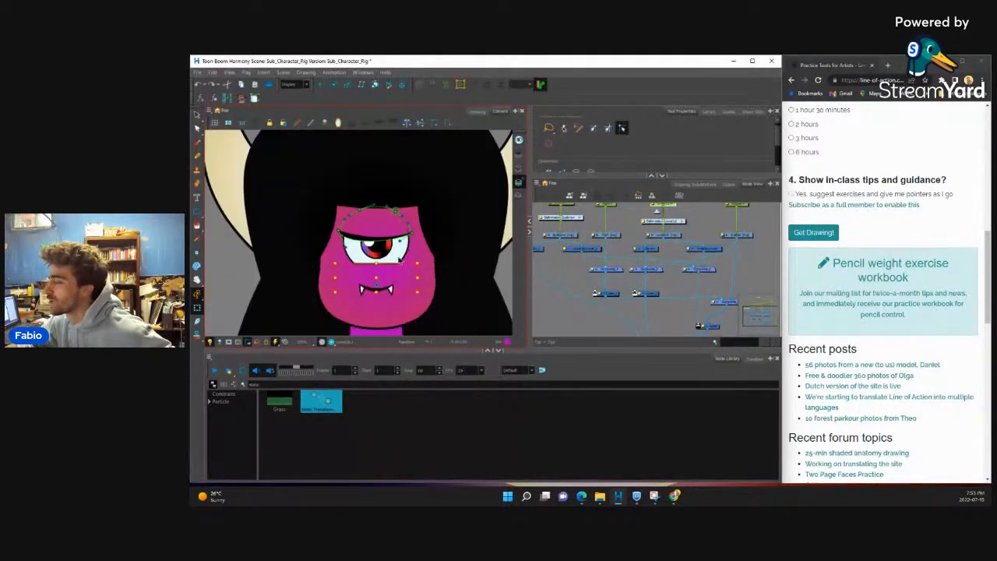
Step: Select the fanged mouth and examine it in relation to the whole face
scroll(340, 257, up, 6)
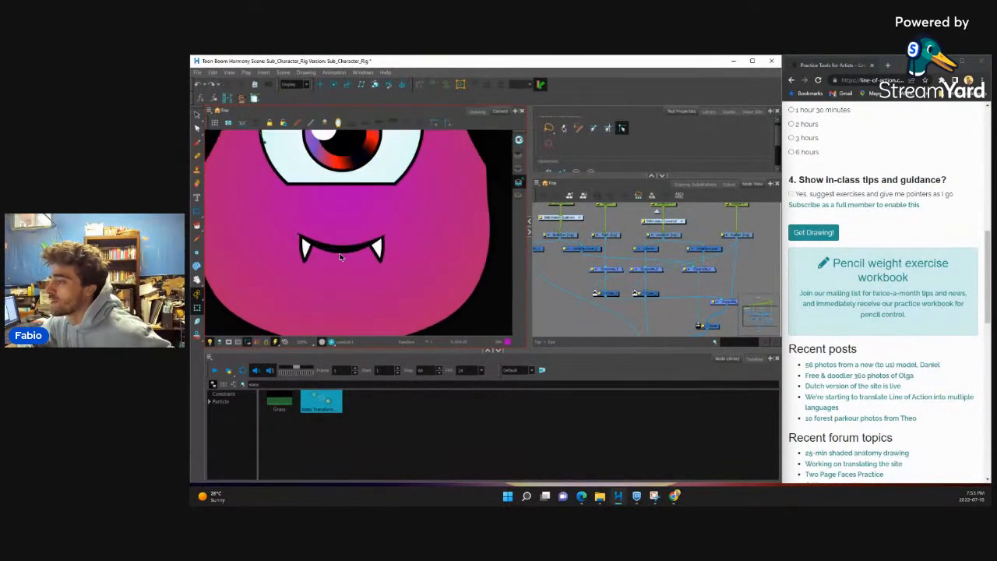
click(340, 251)
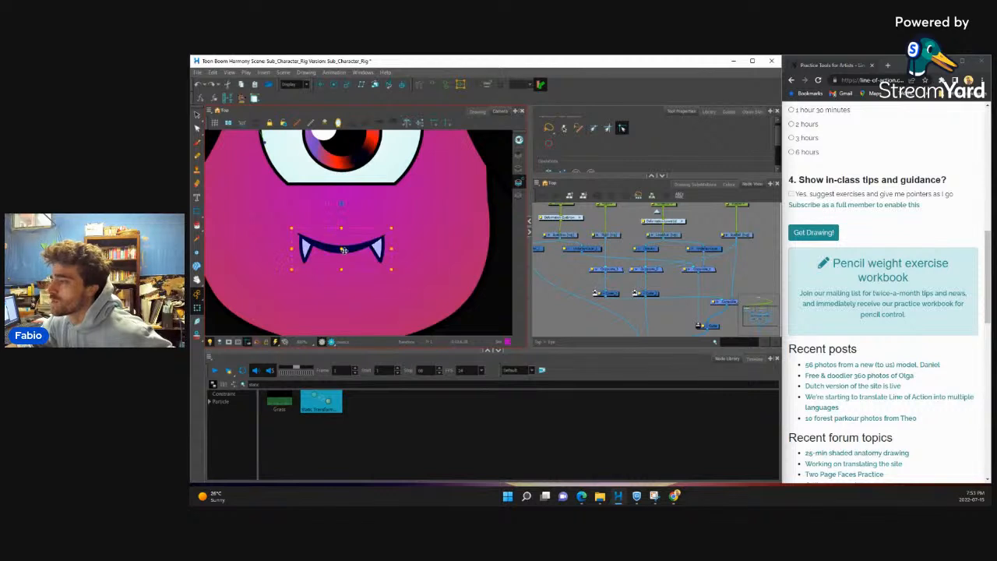
scroll(340, 262, down, 3)
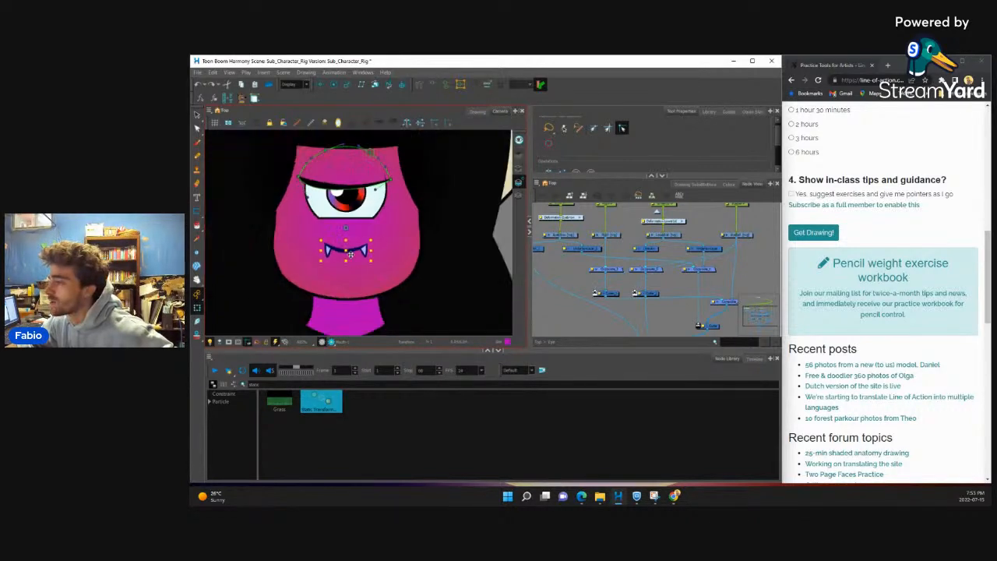
scroll(347, 247, up, 4)
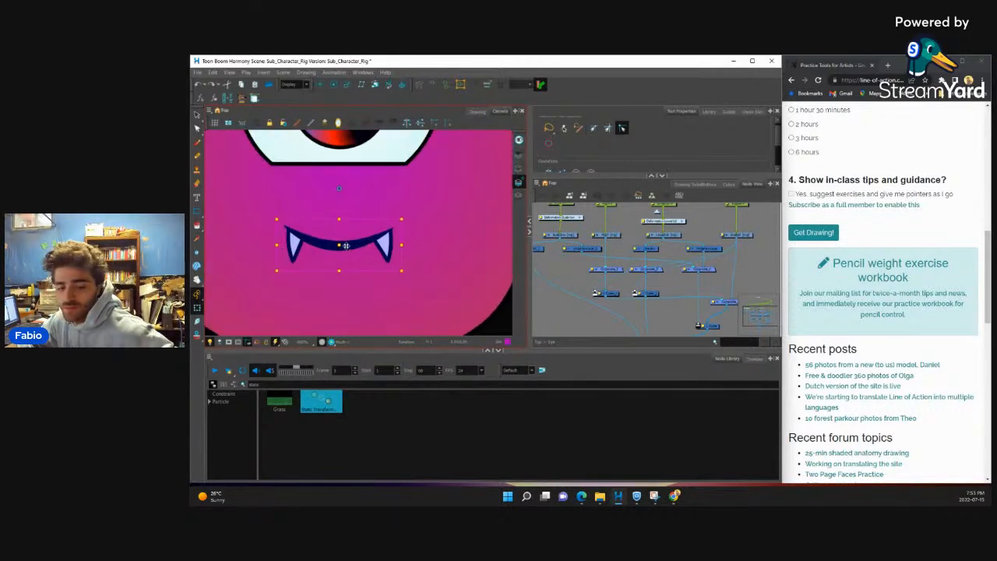
scroll(346, 245, down, 4)
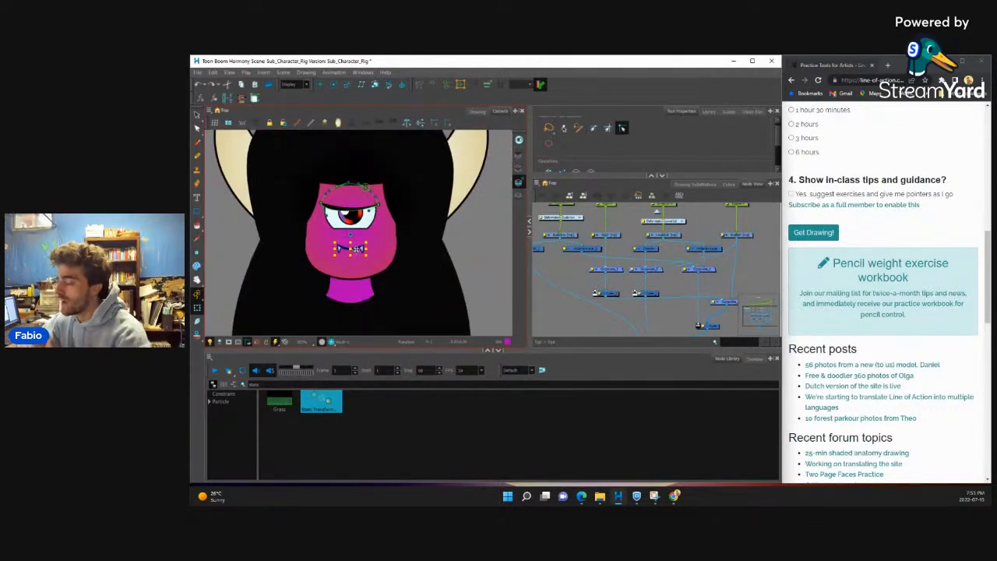
scroll(359, 248, down, 3)
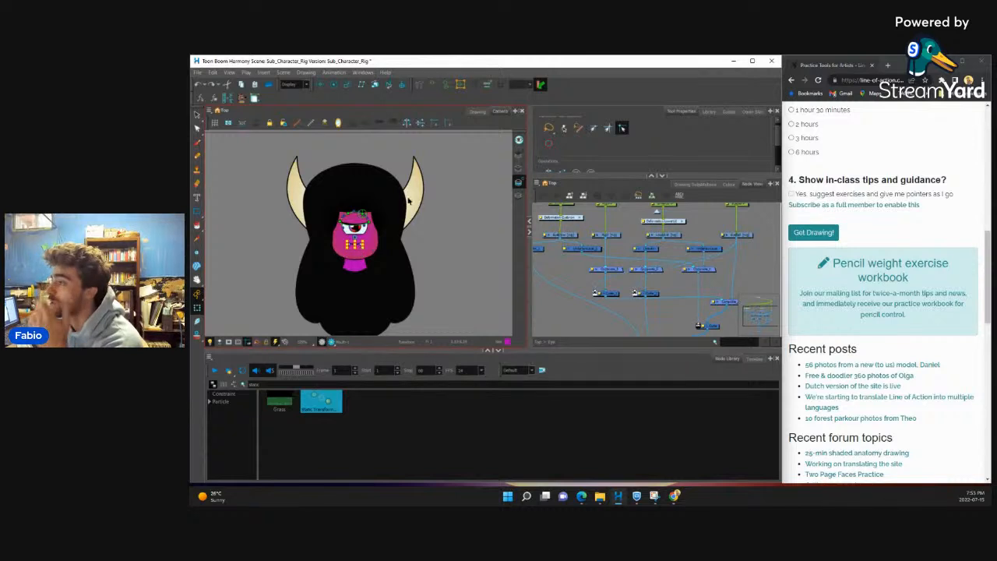
Step: Select the side bangs, the top hair and both horns one after another to check the separate head parts
scroll(411, 204, up, 4)
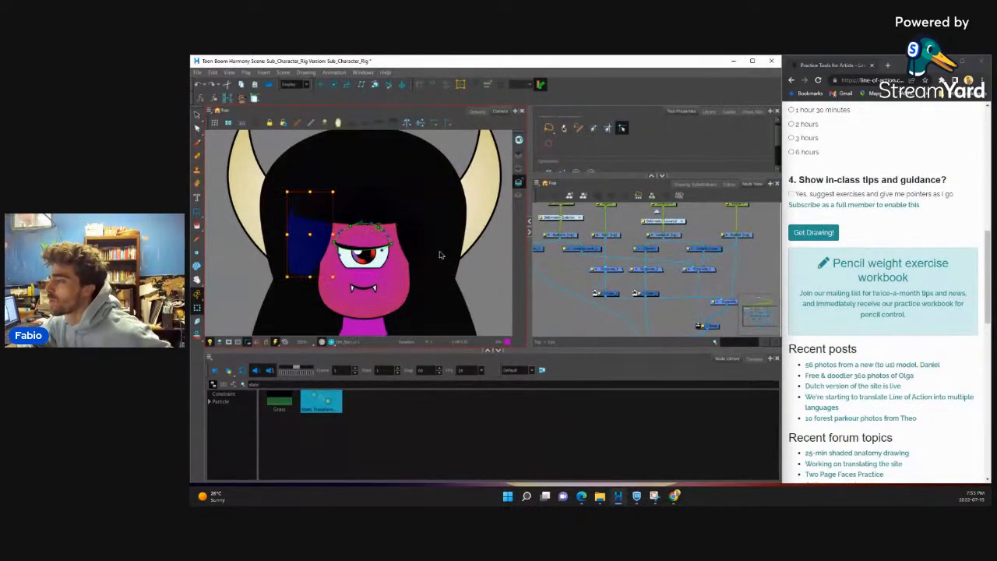
click(426, 249)
click(441, 178)
click(480, 186)
click(242, 200)
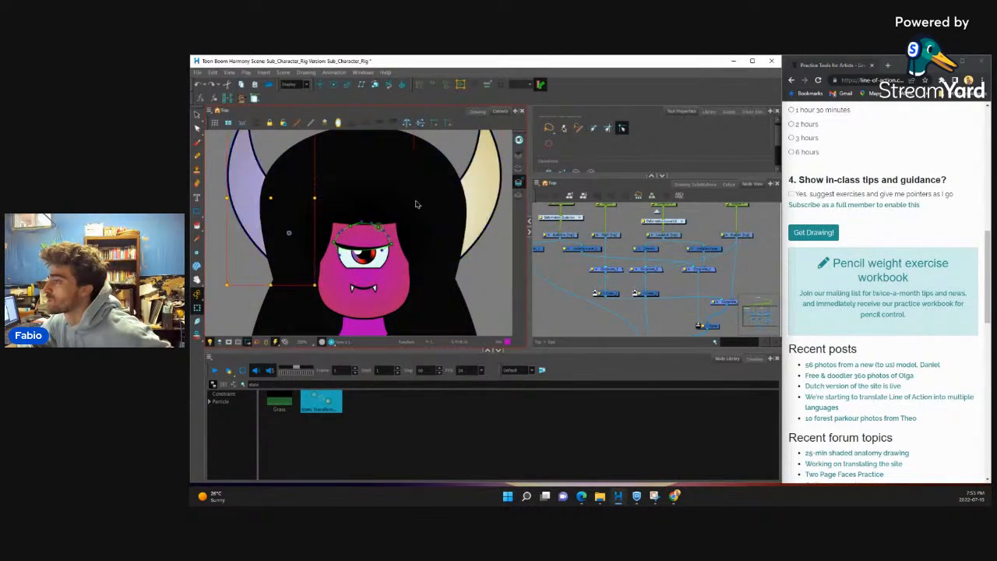
Step: Enable the disabled reference sketch in the Reference node group so it shows beside the character
scroll(438, 229, down, 5)
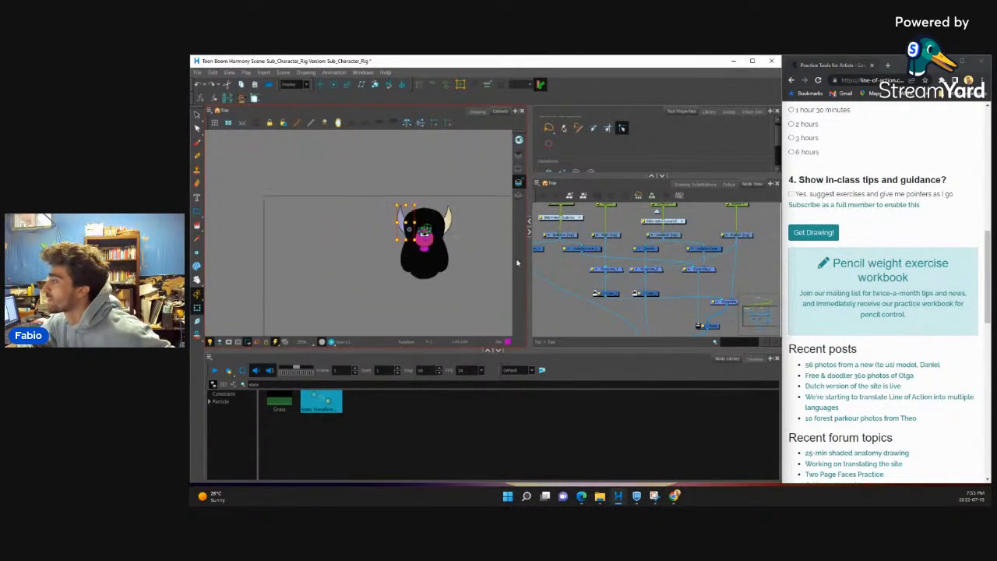
scroll(627, 270, down, 5)
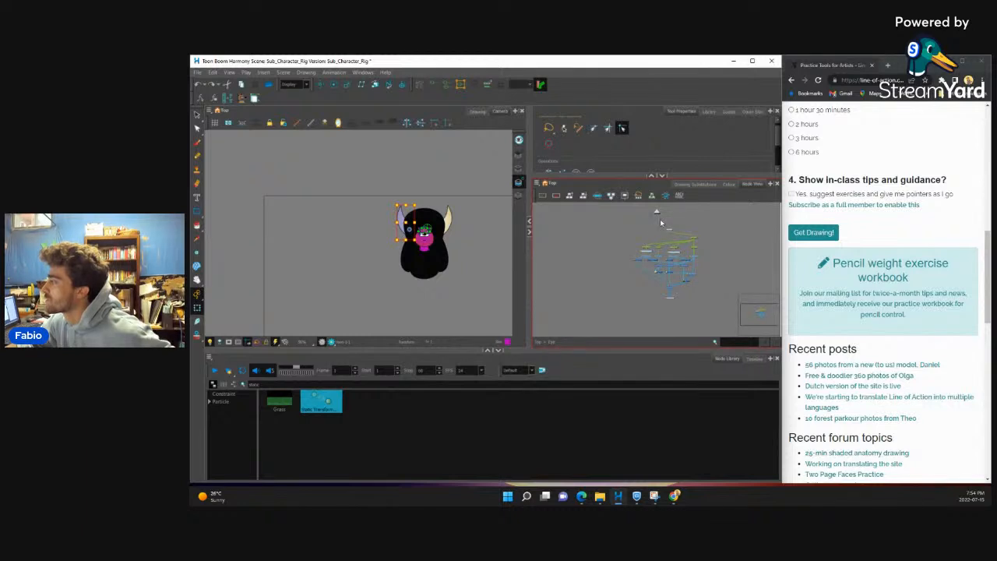
scroll(658, 225, up, 5)
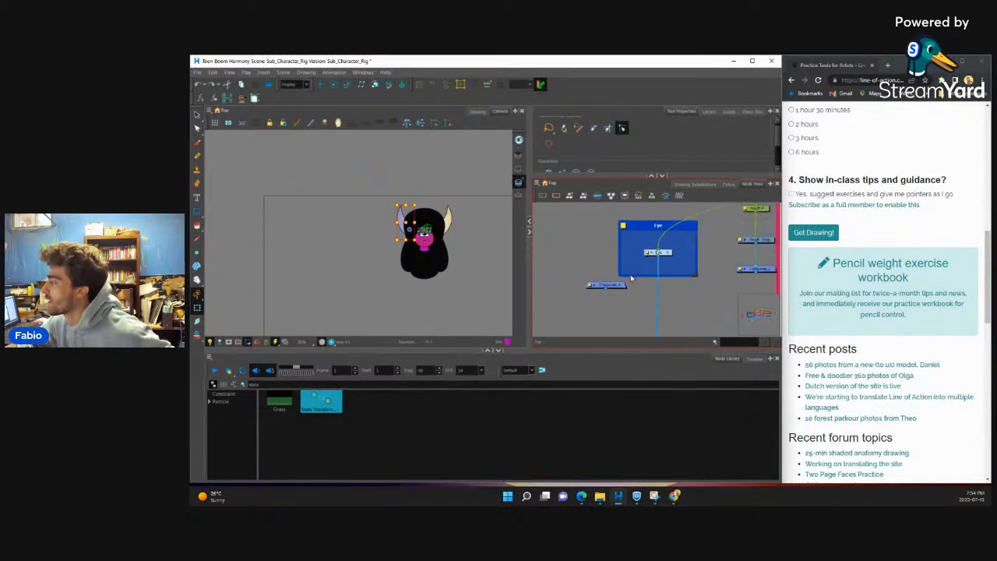
scroll(625, 281, down, 6)
scroll(590, 287, up, 5)
click(587, 288)
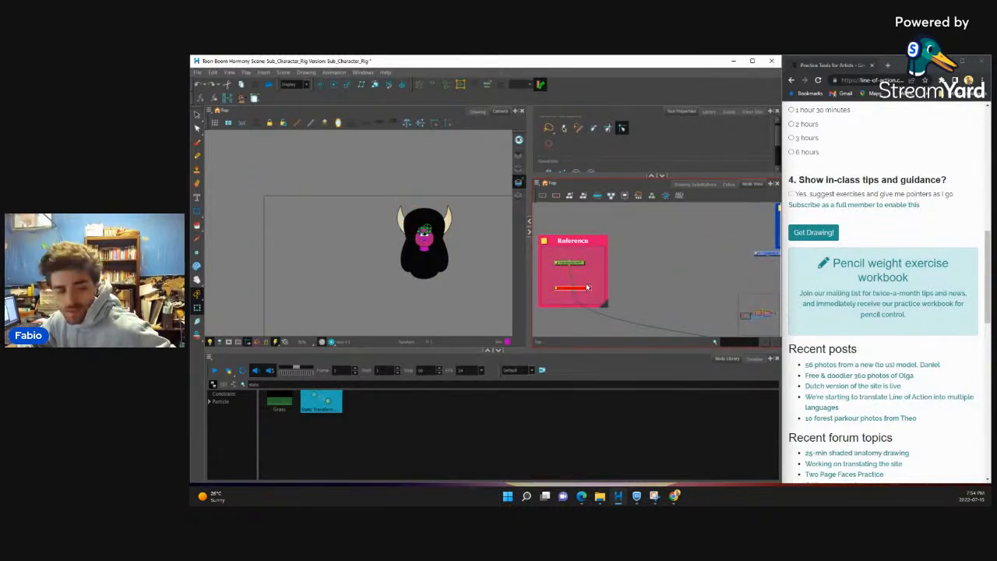
key(a)
scroll(431, 253, down, 2)
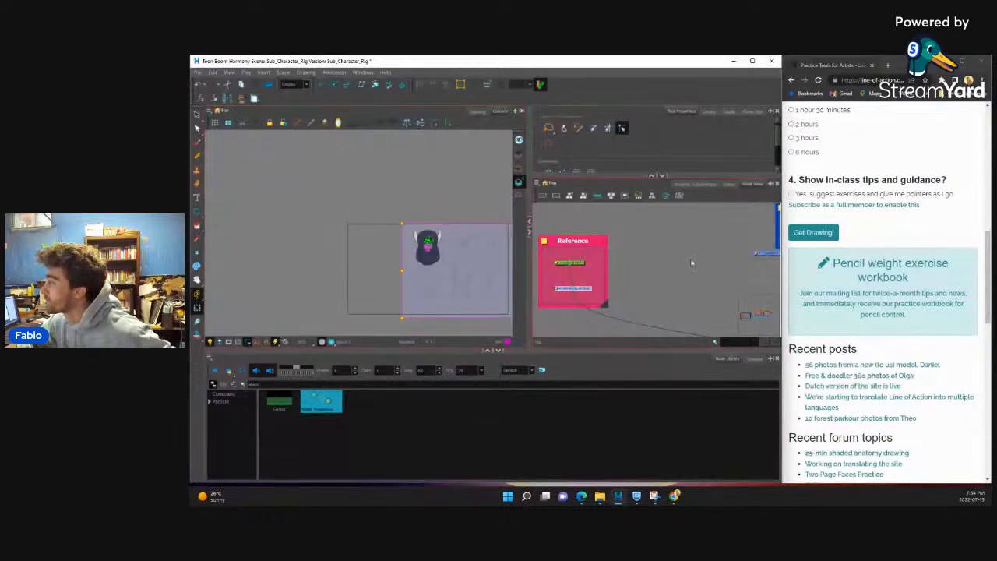
Step: Examine the arrangement of the eye, front bangs, back hair and horn node groups
click(691, 262)
drag(651, 264, 551, 270)
scroll(560, 267, down, 3)
drag(680, 256, 649, 262)
scroll(669, 263, down, 3)
scroll(704, 257, up, 1)
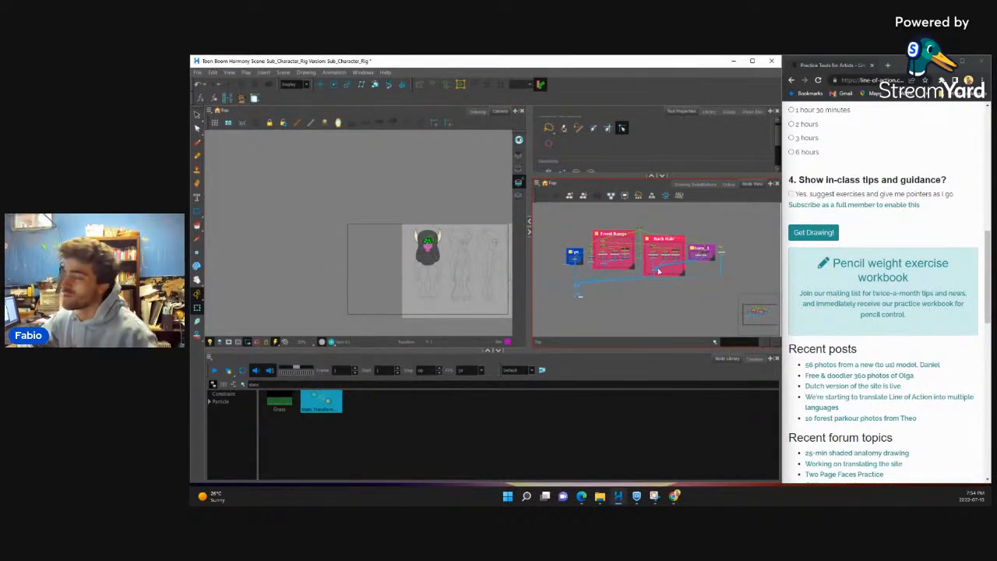
scroll(660, 252, up, 3)
scroll(636, 238, down, 3)
scroll(700, 251, up, 4)
scroll(700, 249, up, 2)
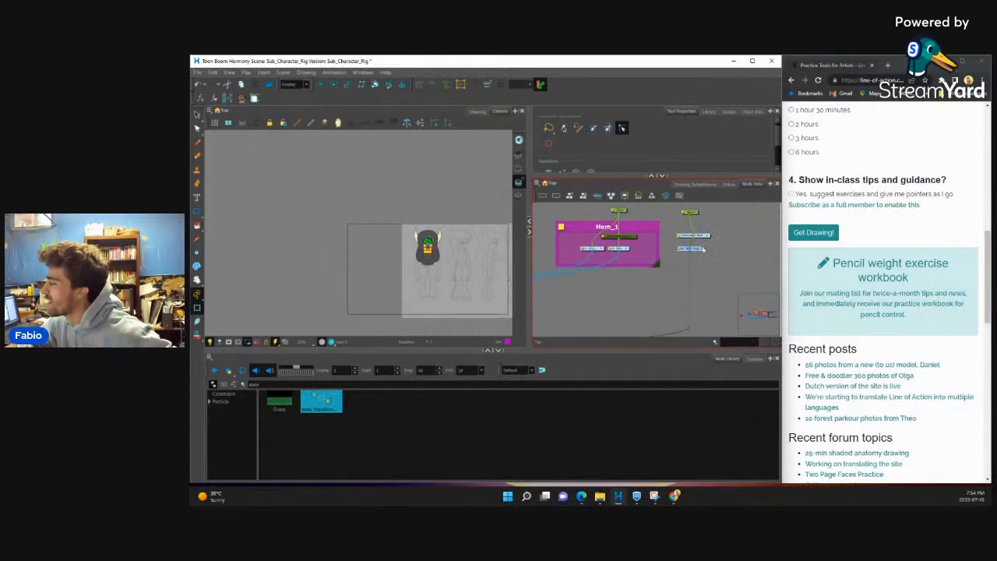
Step: Select the neck drawing and the horns' peg in turn to check which parts each controls
click(698, 251)
drag(689, 214, 680, 271)
scroll(682, 231, down, 3)
scroll(661, 260, up, 4)
click(633, 266)
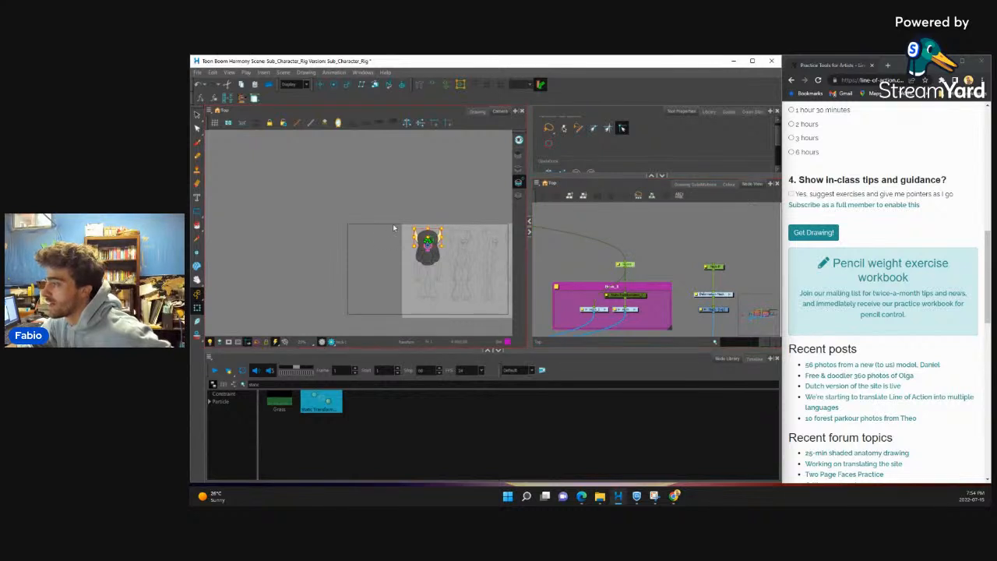
scroll(432, 233, up, 4)
scroll(643, 258, up, 3)
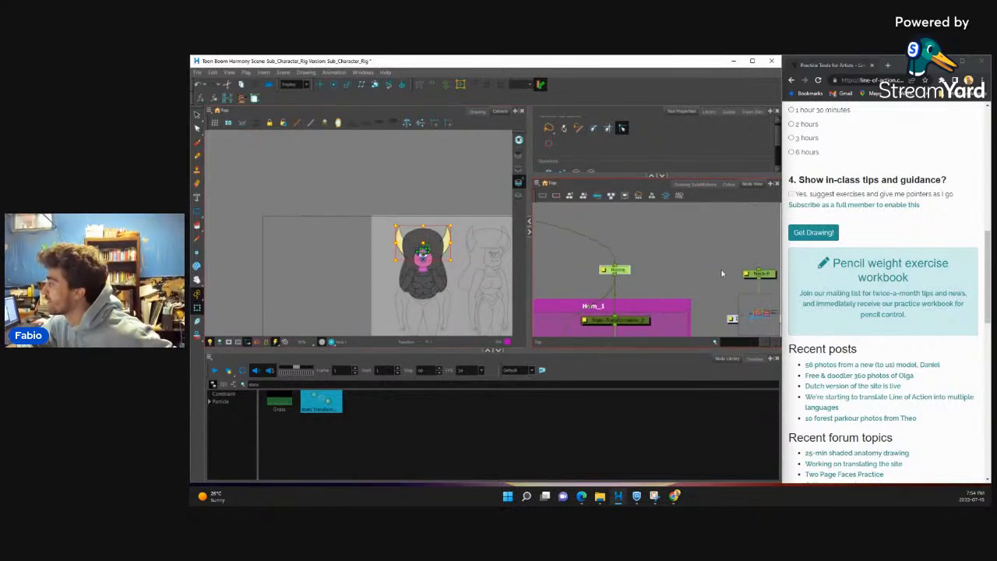
scroll(712, 274, down, 2)
drag(686, 271, 667, 276)
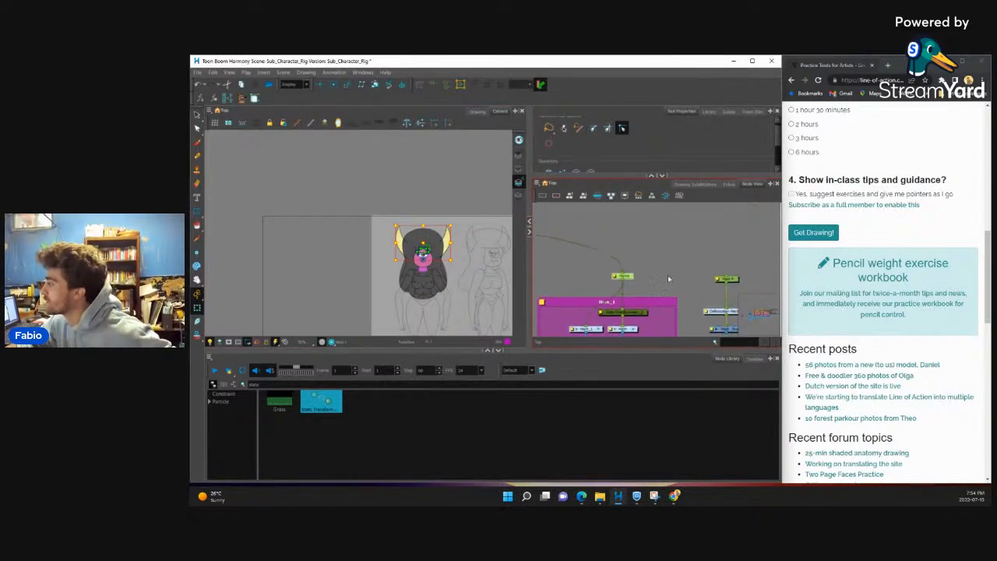
Step: Add a parent peg above the neck's peg and name it Head_Neck
click(732, 277)
scroll(427, 278, up, 5)
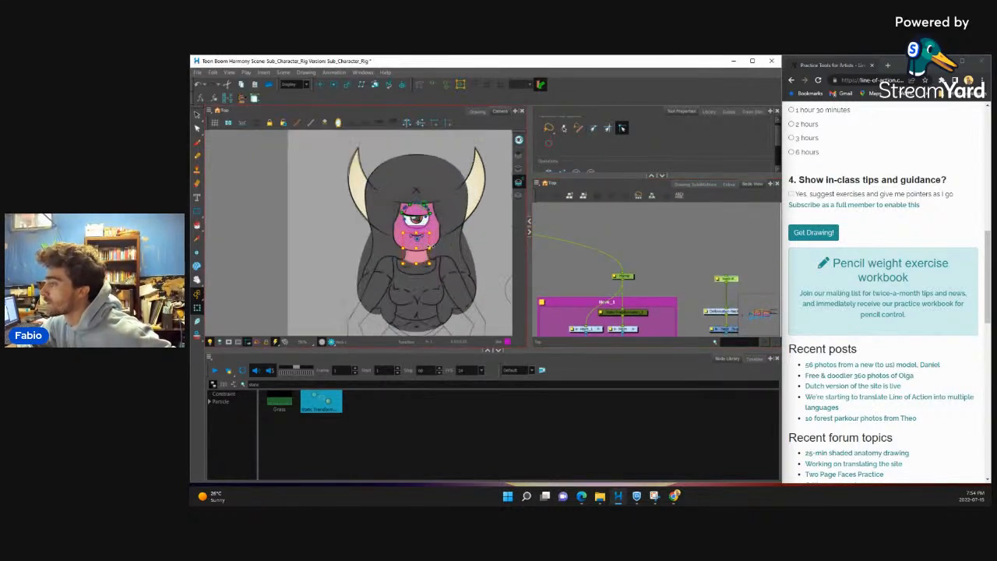
scroll(430, 247, up, 3)
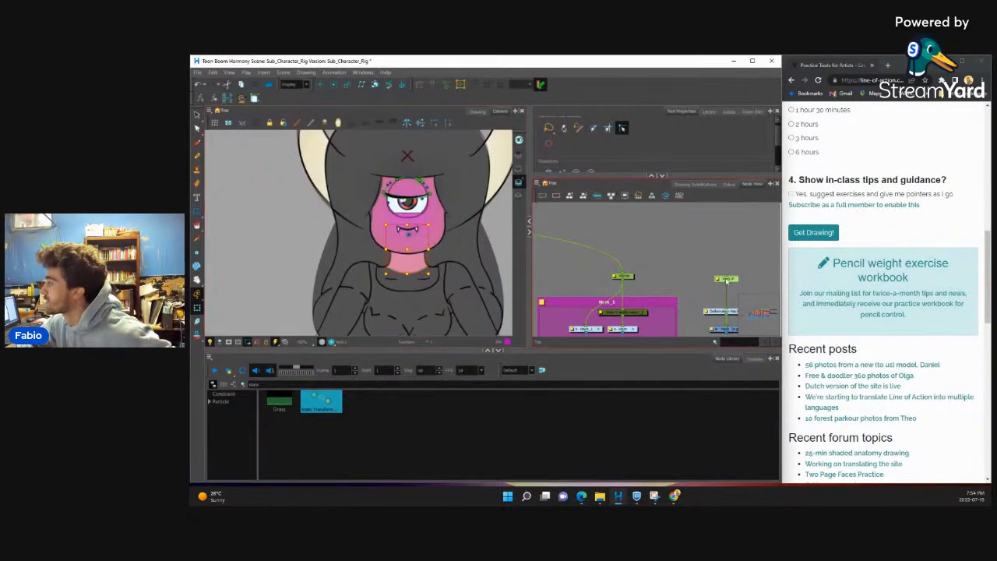
scroll(720, 272, down, 3)
drag(735, 265, 683, 281)
scroll(683, 281, up, 1)
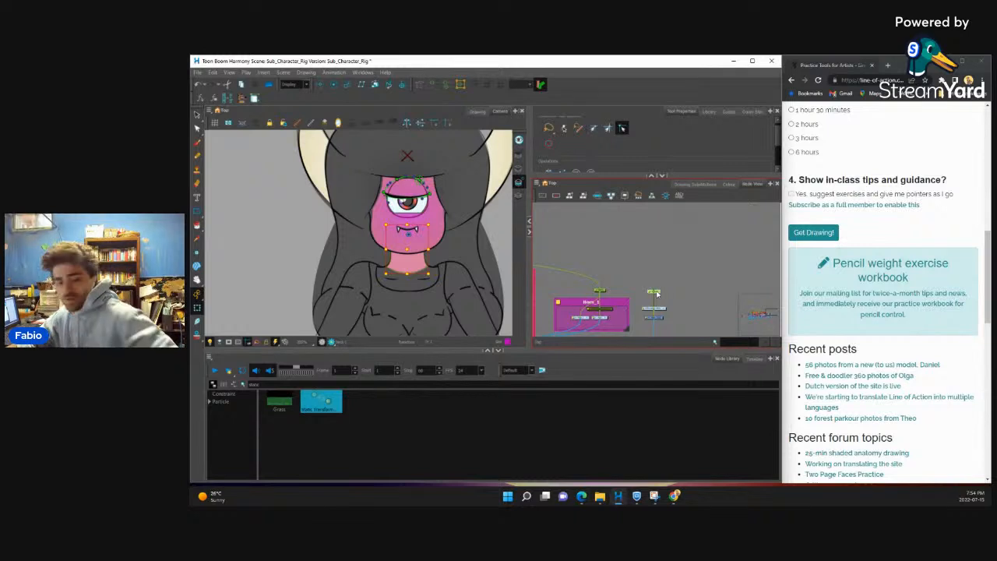
scroll(650, 274, up, 3)
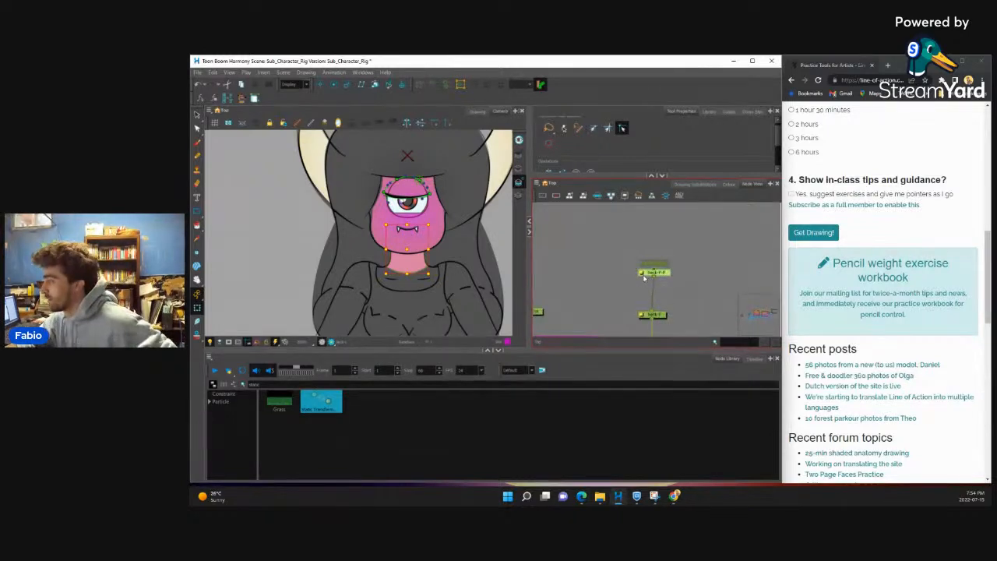
double_click(643, 272)
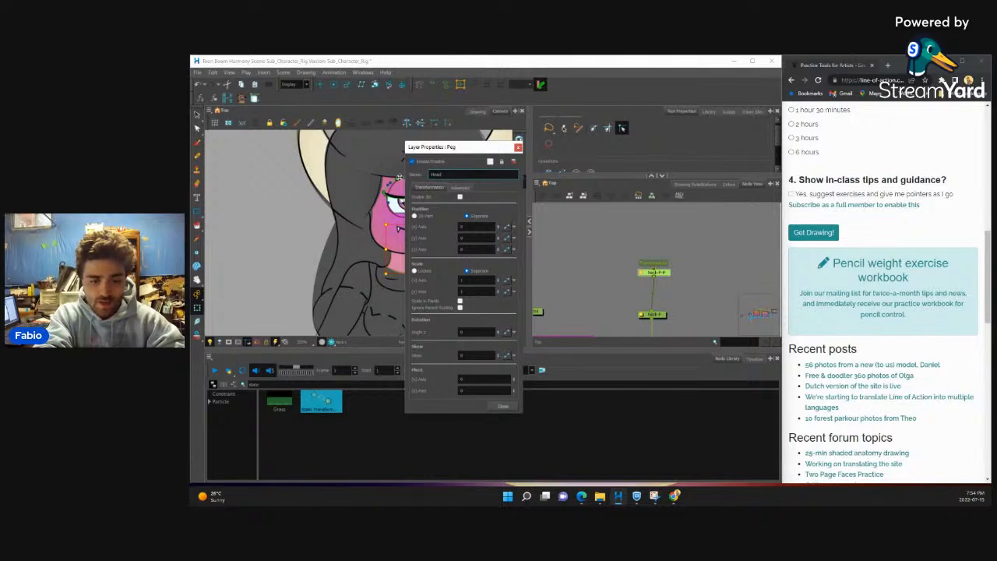
text(Head-Peg)
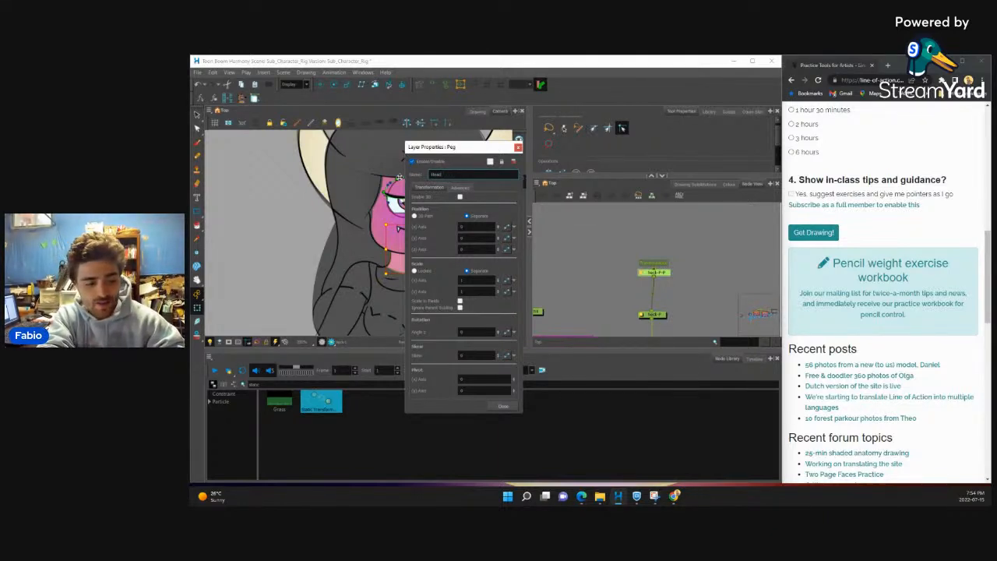
click(503, 406)
Step: Connect the rest of the head hierarchy under the Head_Neck peg, and select that peg to check what it controls
scroll(656, 252, down, 2)
mouse_move(665, 275)
mouse_down()
mouse_move(657, 251)
mouse_move(659, 320)
mouse_move(665, 236)
mouse_move(666, 292)
mouse_up()
scroll(665, 237, down, 3)
drag(593, 278, 637, 229)
scroll(584, 272, up, 4)
click(642, 231)
click(638, 229)
scroll(426, 219, down, 3)
click(649, 238)
click(636, 229)
scroll(610, 230, down, 4)
scroll(609, 230, up, 4)
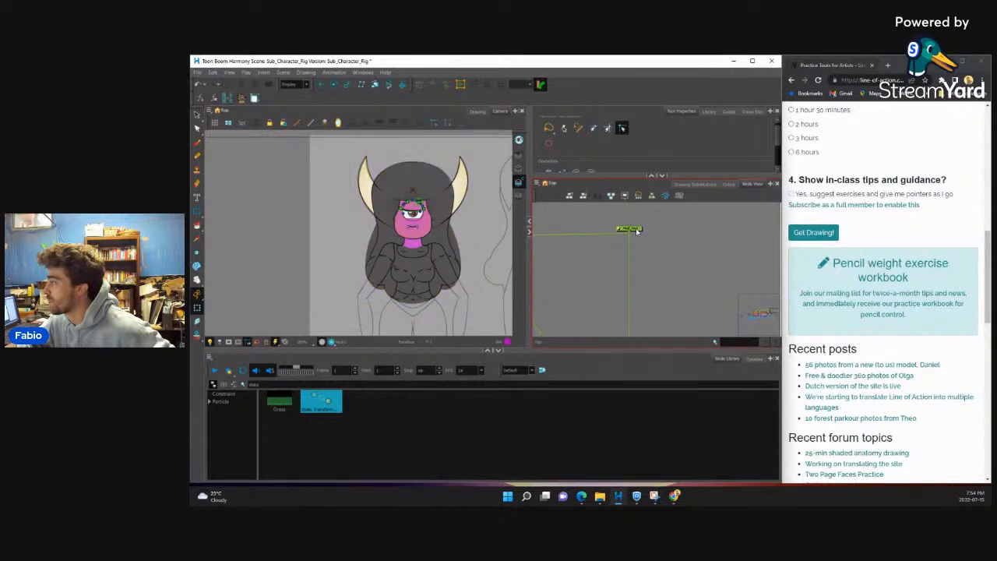
Step: Copy the pivot X and Y values from the neck's peg into the Head_Neck peg's pivot
double_click(614, 229)
drag(462, 146, 294, 126)
scroll(596, 260, down, 4)
scroll(610, 286, up, 4)
double_click(607, 301)
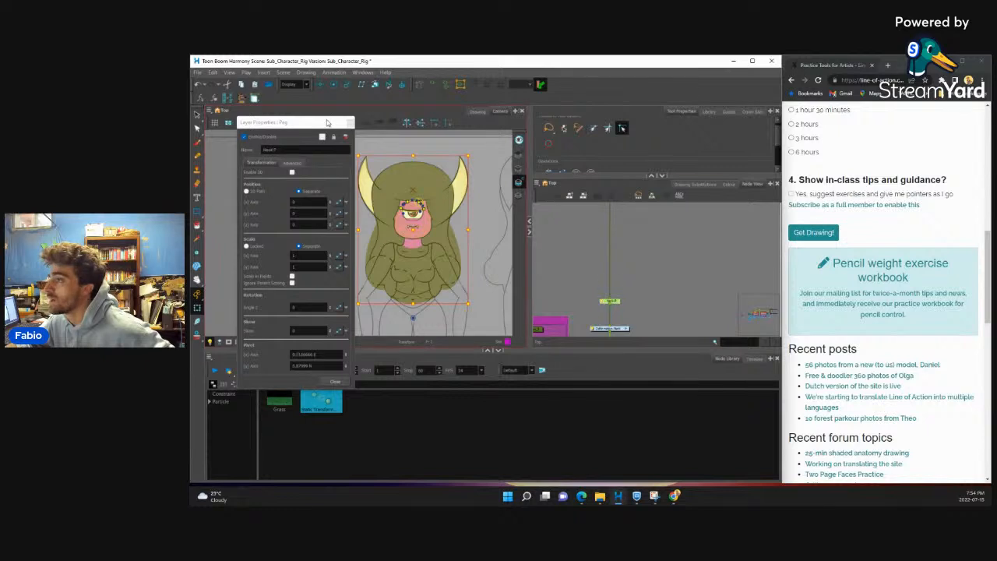
drag(327, 123, 468, 128)
double_click(446, 359)
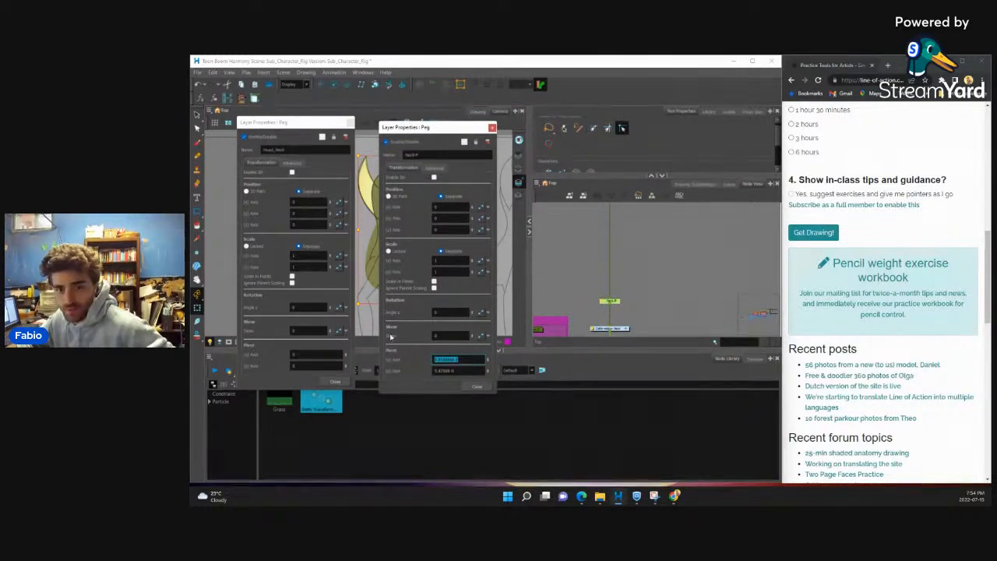
double_click(308, 355)
text(0.0166666)
double_click(457, 370)
double_click(308, 365)
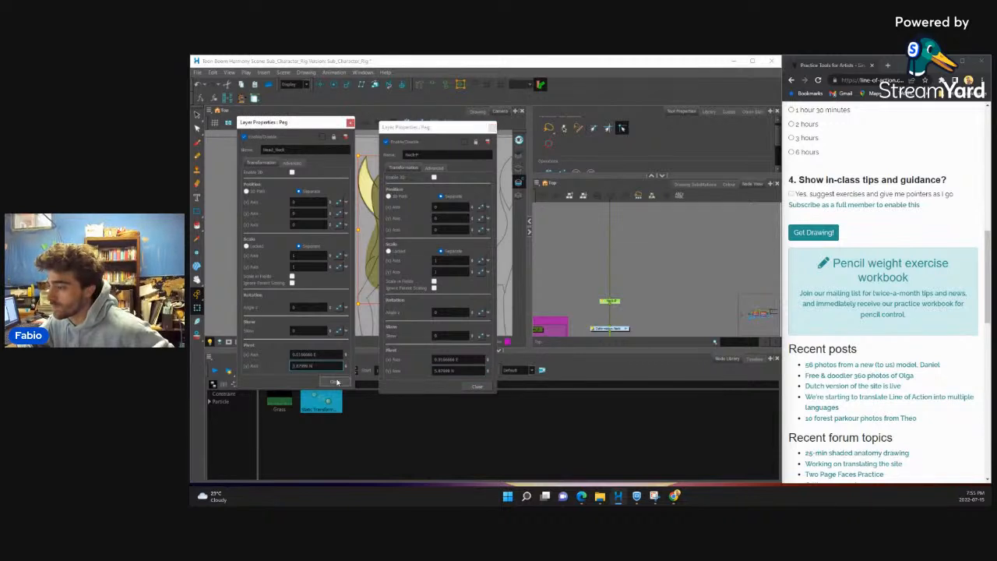
click(477, 386)
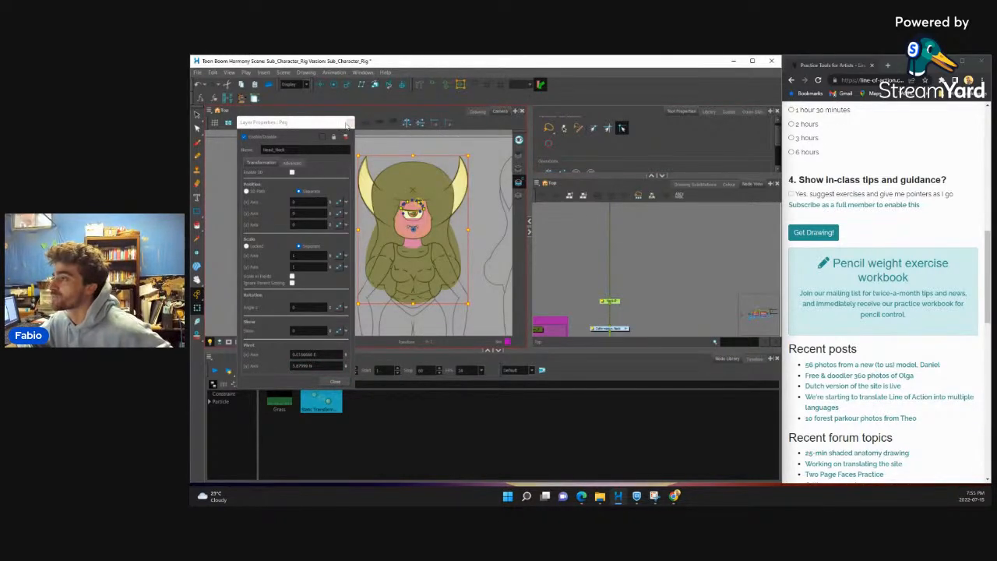
click(349, 123)
Step: Move the Head_Neck peg's pivot down to the base of the neck with the Rotate tool
scroll(615, 286, down, 2)
scroll(436, 215, up, 1)
scroll(653, 246, down, 2)
scroll(635, 247, up, 3)
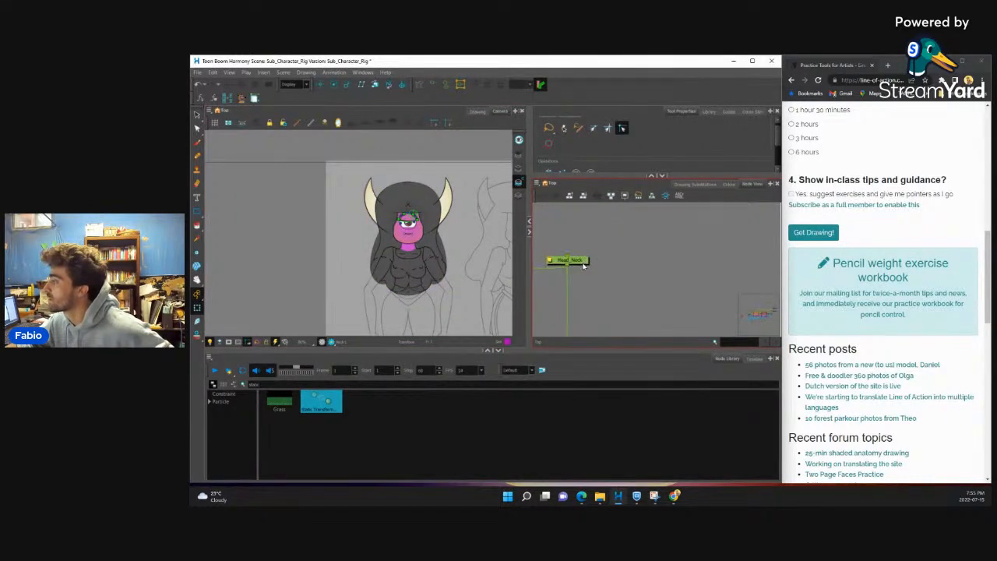
click(582, 263)
scroll(407, 229, up, 4)
scroll(579, 255, down, 1)
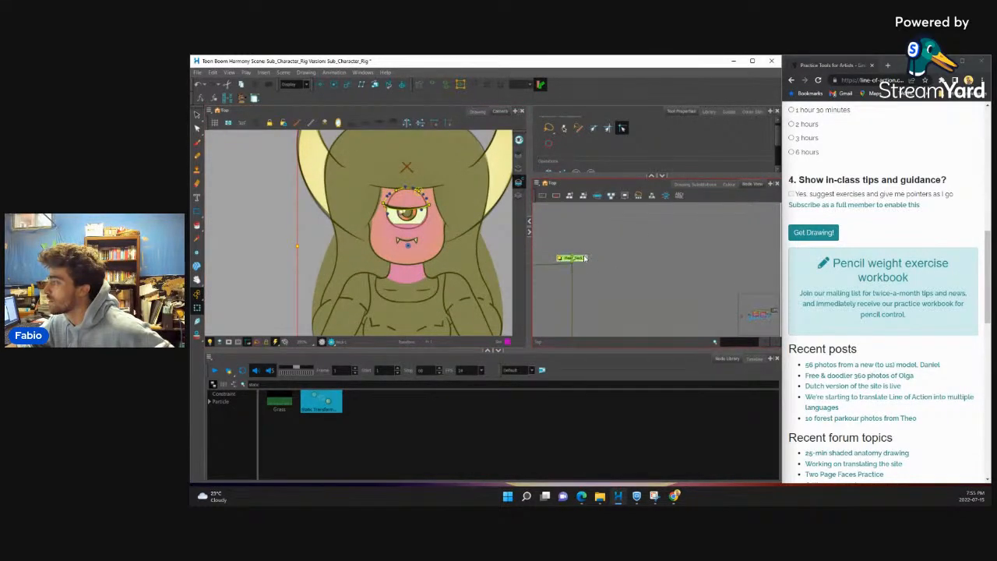
scroll(411, 251, up, 1)
scroll(613, 243, down, 3)
scroll(606, 242, up, 2)
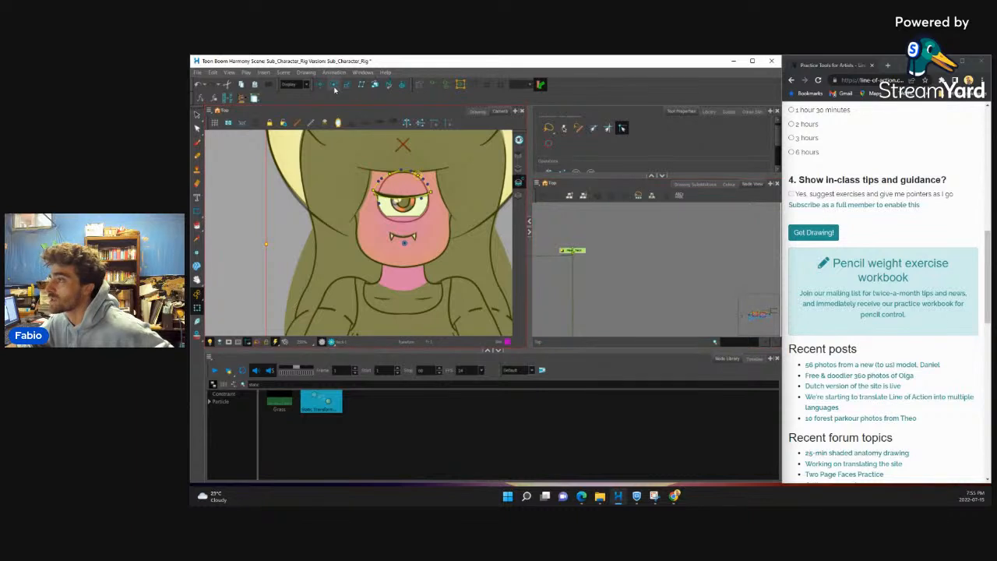
click(333, 84)
drag(405, 246, 404, 288)
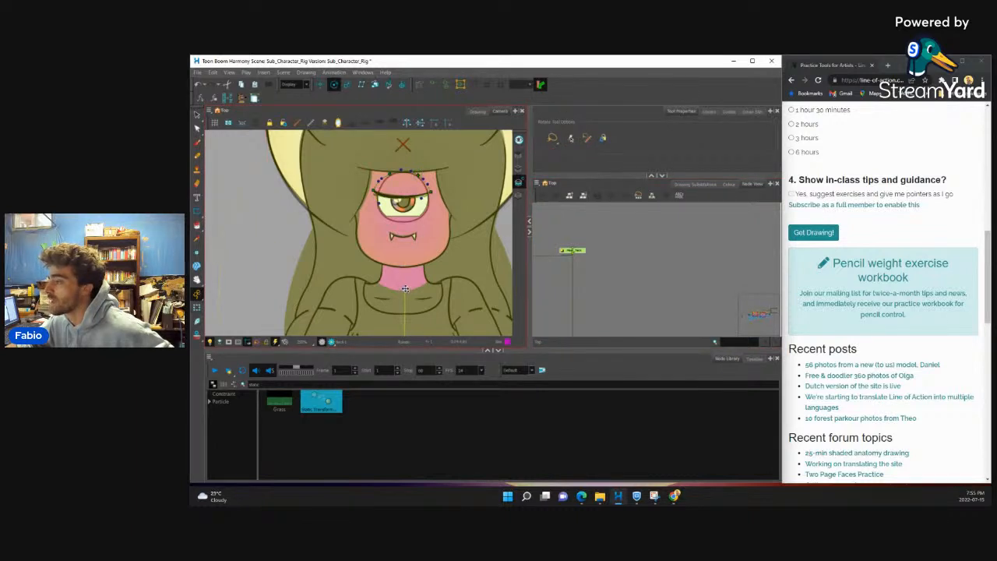
Step: Select the neck's own peg to check its pivot position, and deselect it
click(601, 267)
scroll(614, 264, down, 2)
scroll(609, 338, up, 3)
click(595, 292)
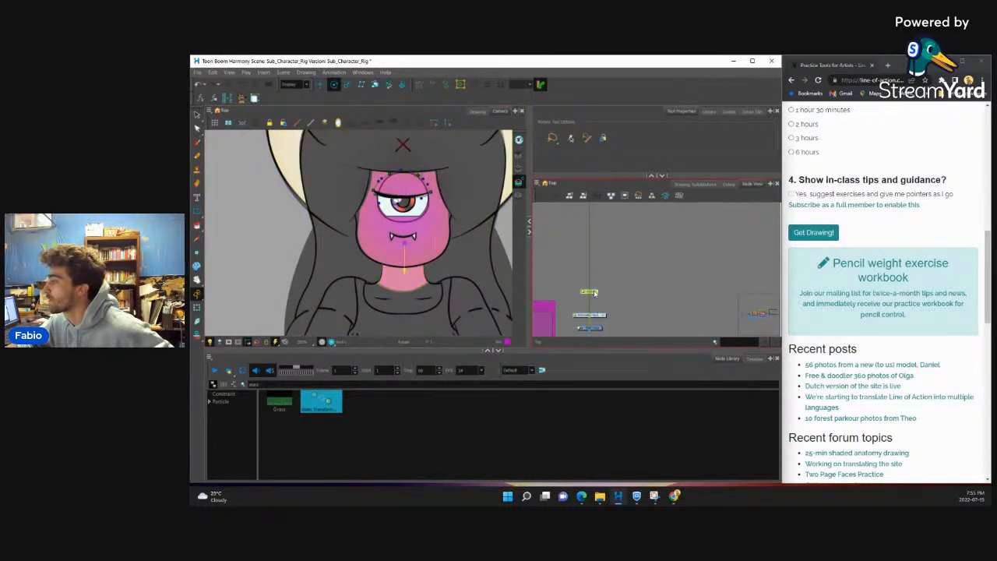
click(604, 270)
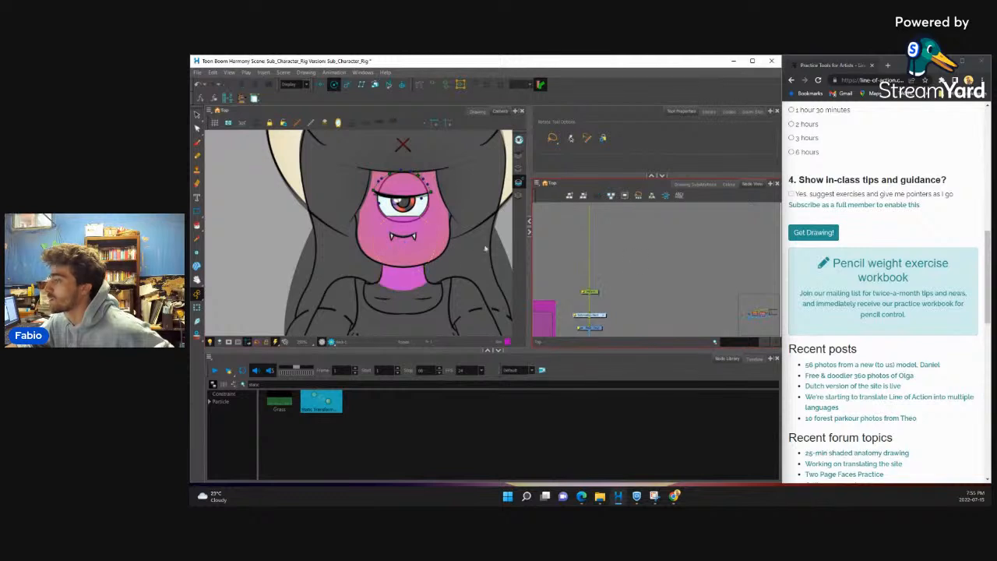
Step: Group all of the head rig's nodes, from the eye and hair groups to the horns and neck, into a single group
scroll(455, 245, down, 4)
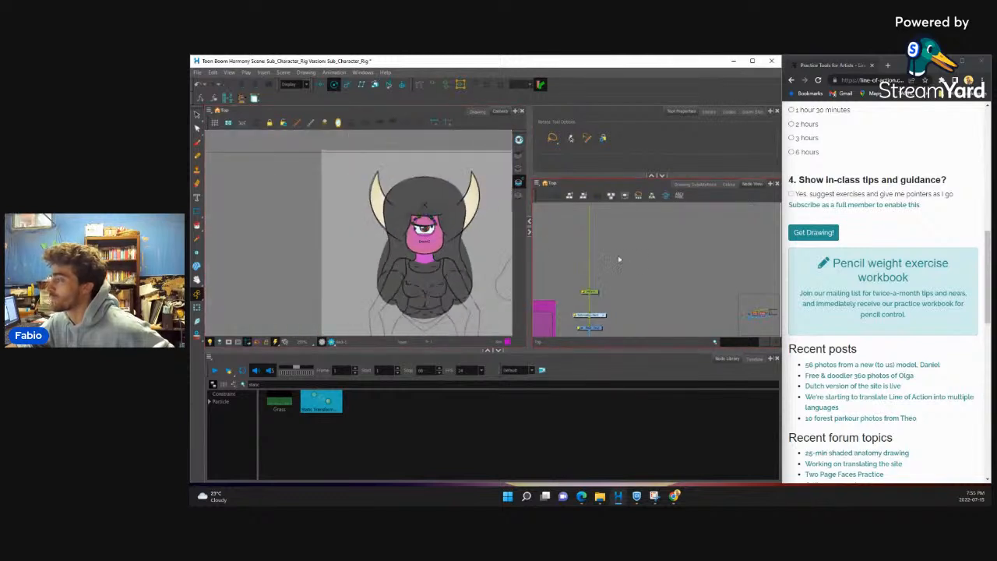
drag(619, 259, 676, 231)
scroll(675, 248, down, 4)
drag(666, 271, 704, 273)
scroll(609, 291, up, 4)
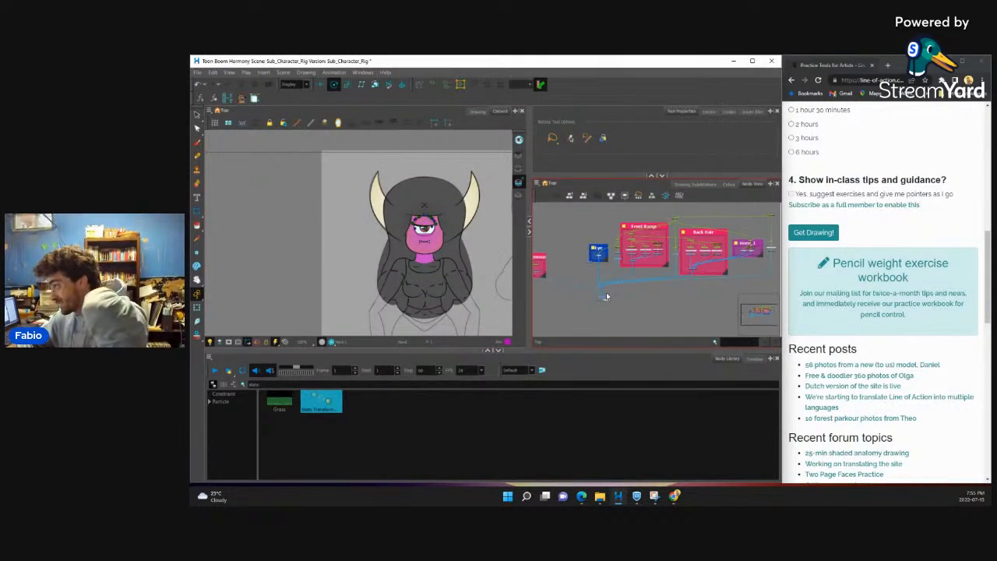
mouse_move(612, 322)
mouse_down()
mouse_move(597, 306)
mouse_move(595, 322)
mouse_up()
click(630, 295)
scroll(630, 296, up, 2)
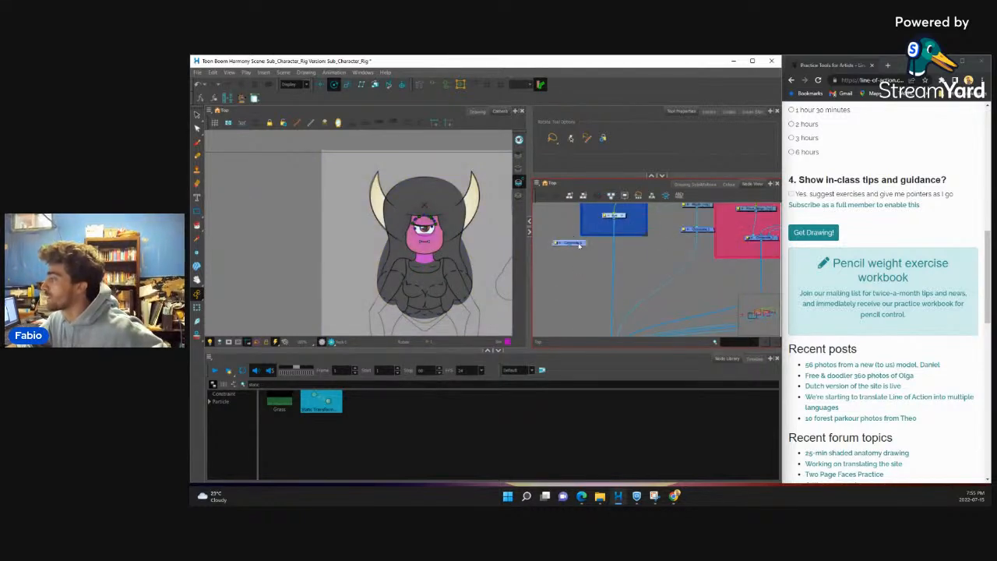
scroll(578, 245, down, 4)
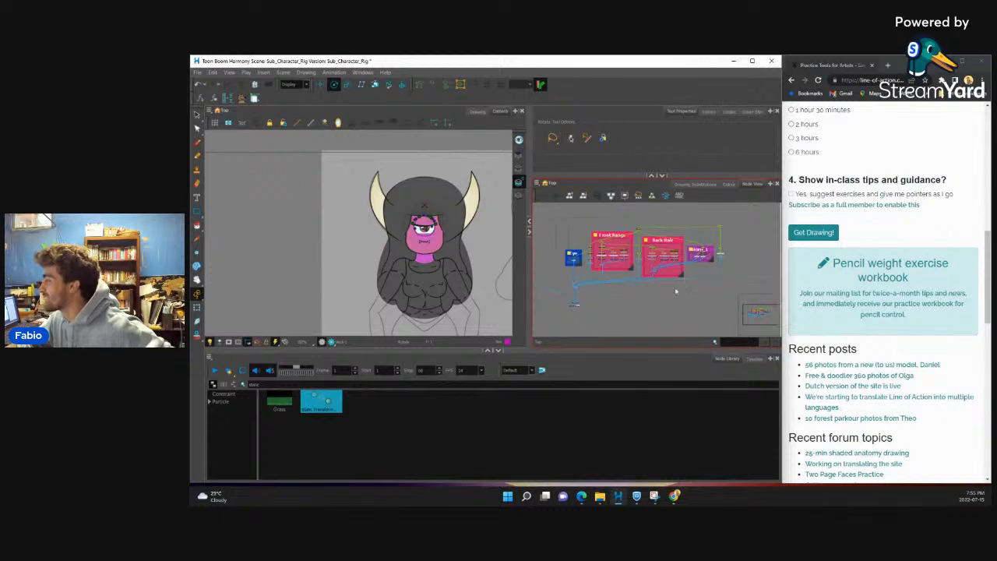
key(ctrl+a)
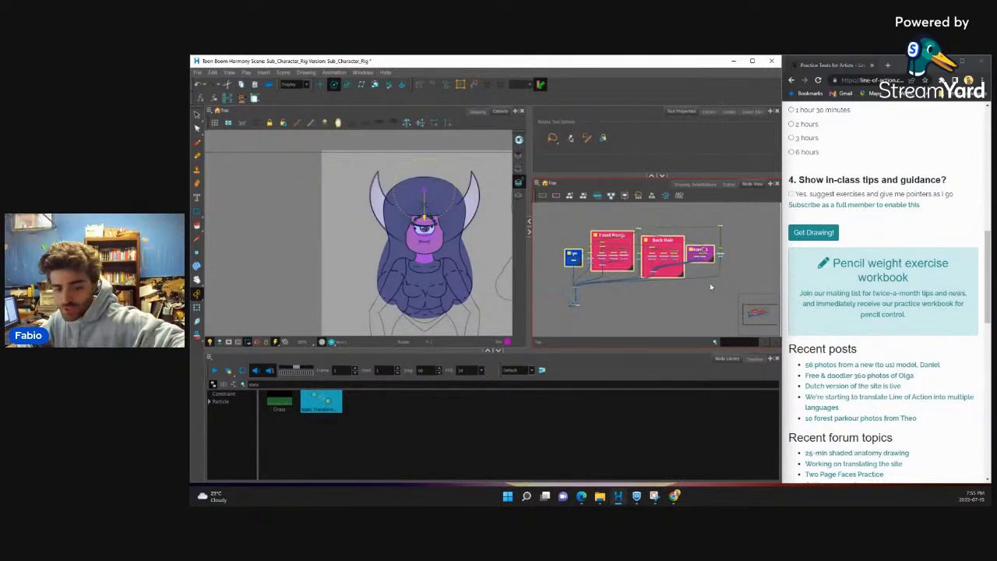
key(ctrl+g)
Step: Rename the newly created head rig group as Head_
scroll(647, 253, up, 3)
drag(644, 255, 601, 295)
scroll(607, 268, up, 4)
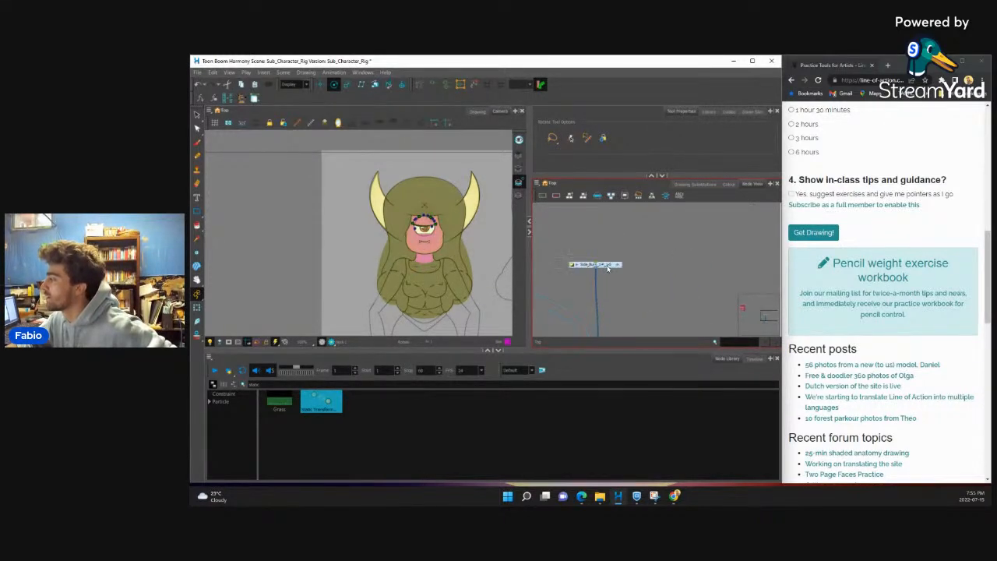
scroll(607, 268, down, 3)
scroll(606, 271, up, 2)
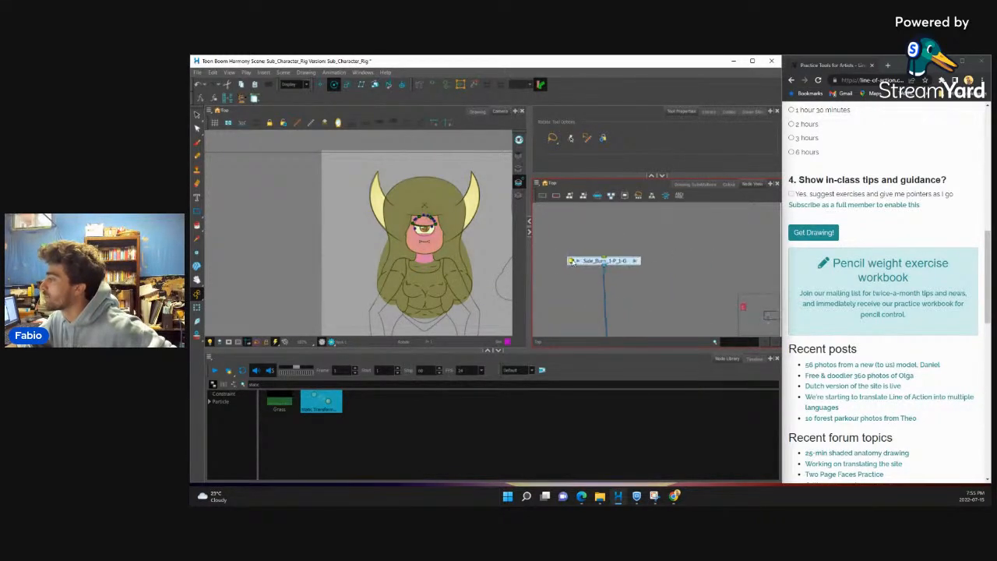
double_click(604, 261)
text(Hair)
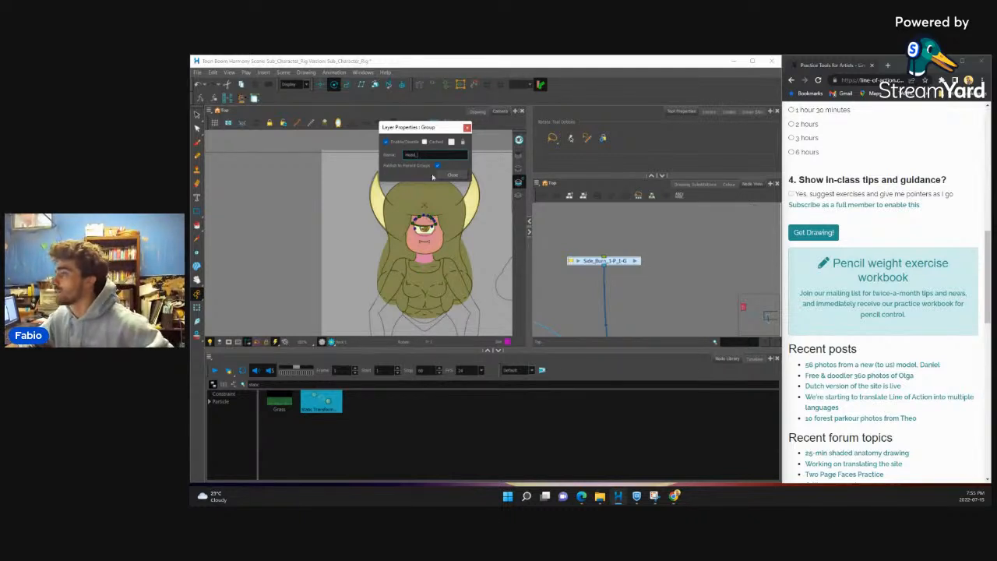
click(452, 174)
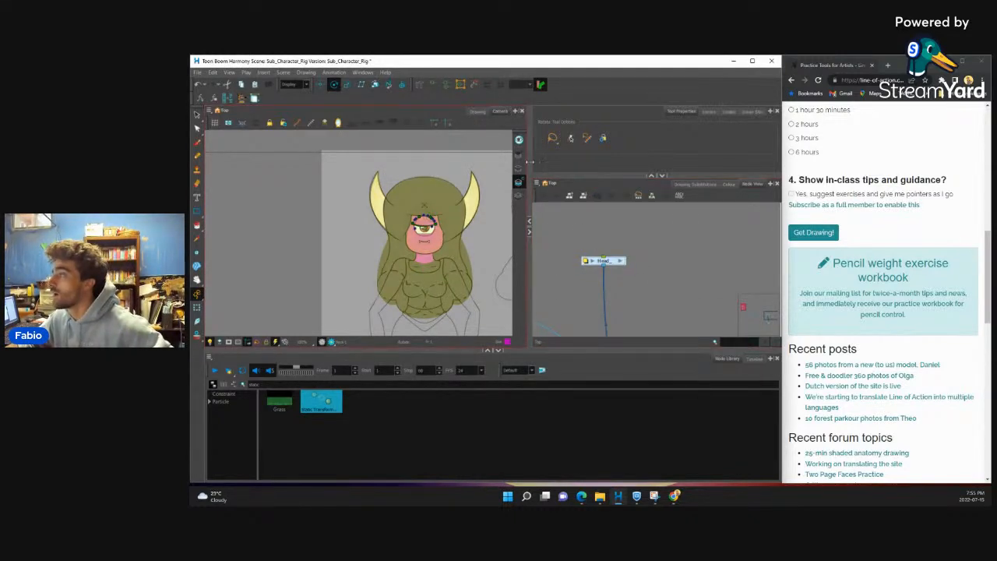
Step: Add a backdrop titled Head around the Head_ group node
right_click(535, 186)
mouse_move(548, 227)
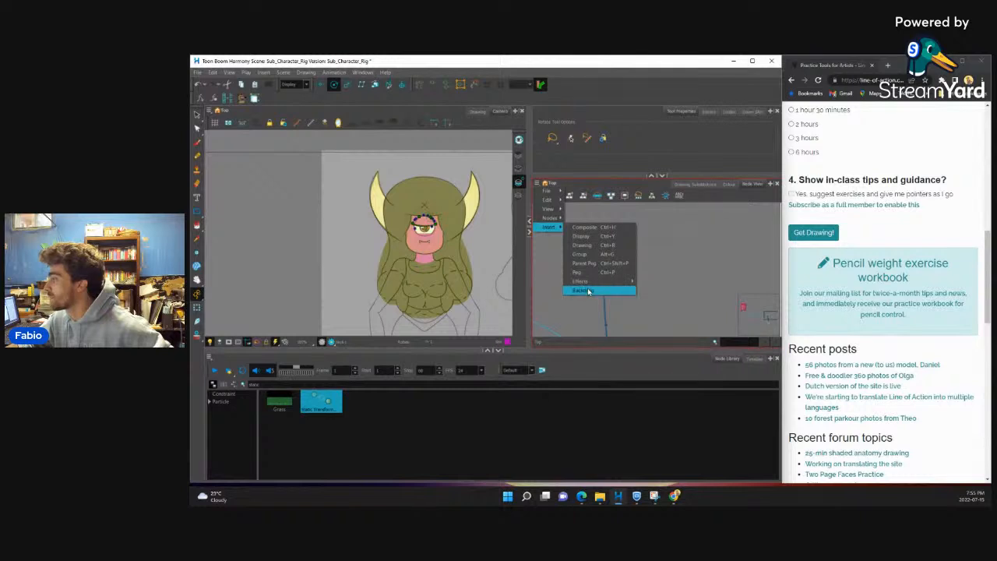
click(588, 291)
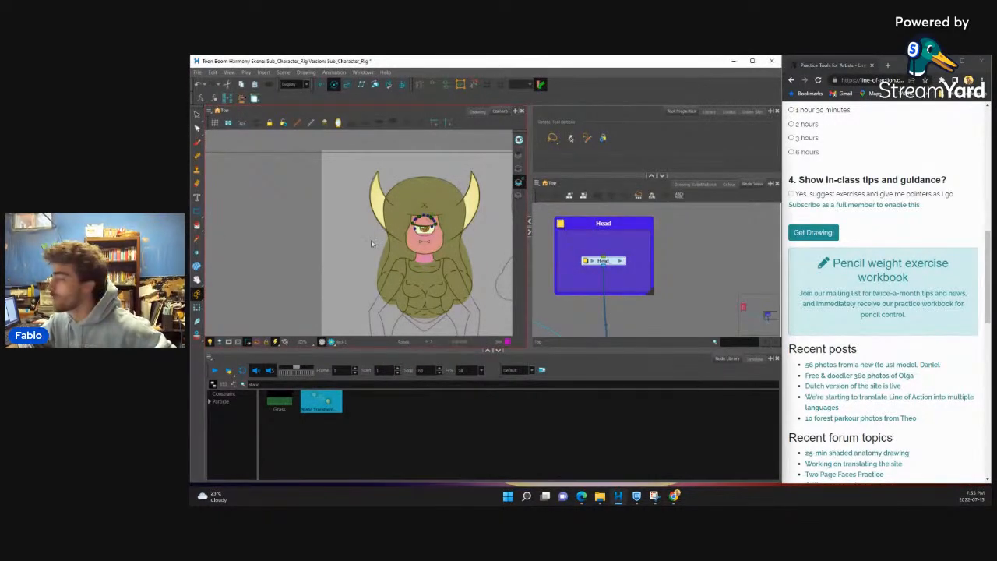
Step: Add a composite node beside the Head backdrop and connect it to the main Composite
click(678, 254)
scroll(676, 258, down, 3)
mouse_move(671, 277)
mouse_down()
mouse_move(637, 278)
mouse_move(646, 292)
mouse_move(664, 261)
mouse_move(604, 309)
mouse_move(654, 295)
mouse_up()
scroll(637, 278, up, 2)
key(ctrl+h)
Step: Examine the character's neck, chest and waist linework in the camera view
scroll(643, 277, up, 3)
scroll(645, 293, down, 2)
scroll(429, 287, up, 2)
drag(429, 285, 422, 257)
scroll(422, 257, up, 2)
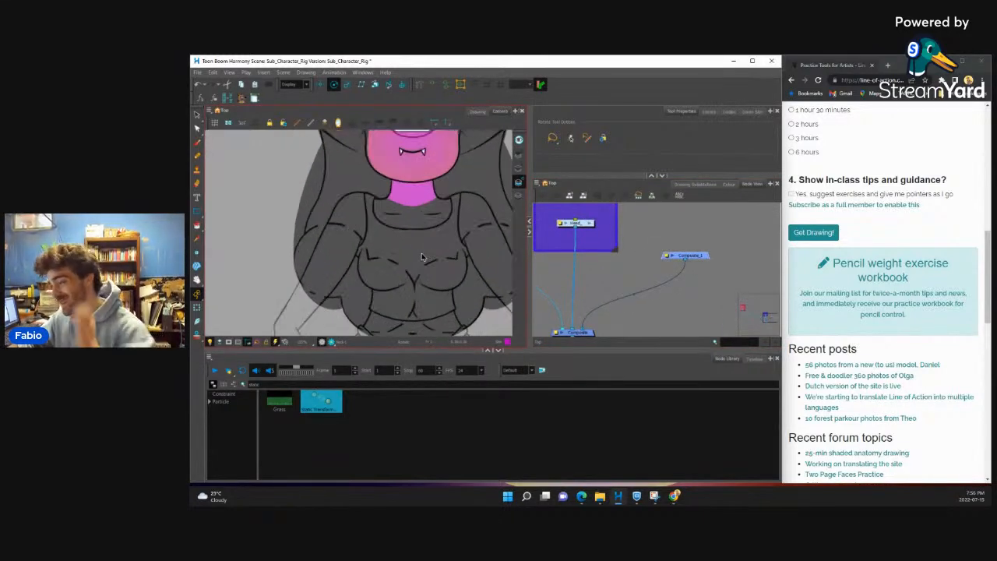
scroll(422, 257, down, 3)
scroll(456, 265, up, 1)
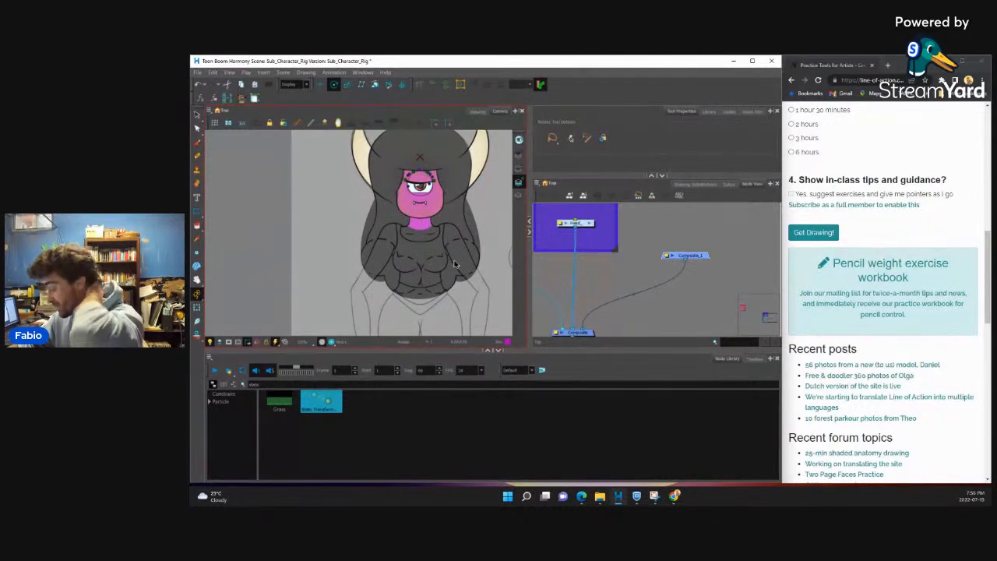
scroll(450, 272, up, 2)
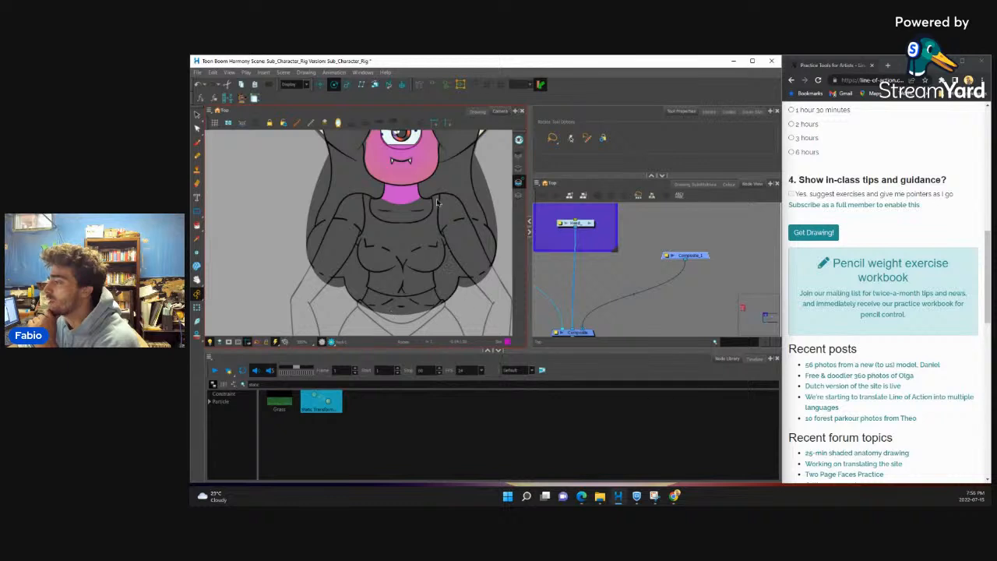
scroll(435, 292, up, 2)
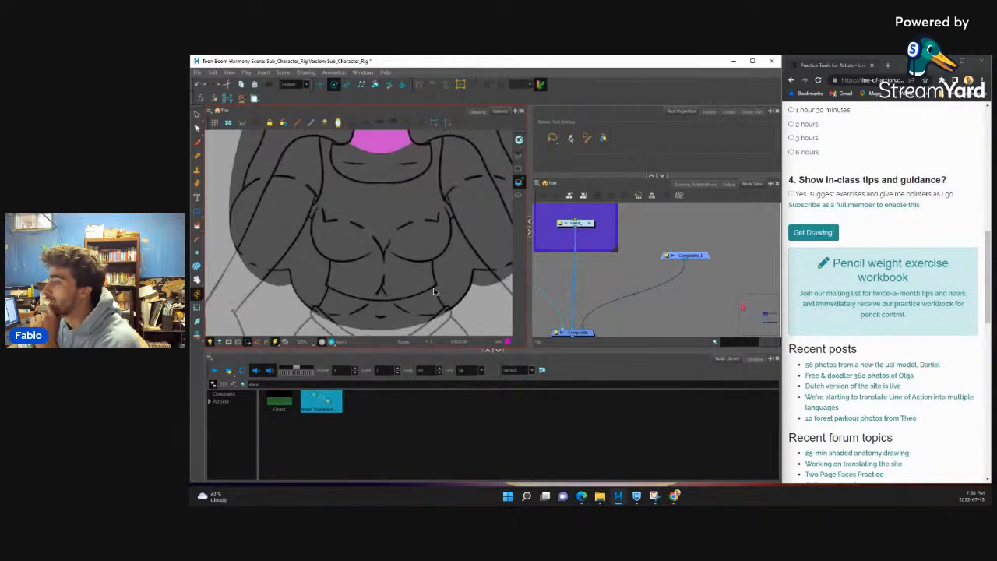
scroll(433, 286, down, 1)
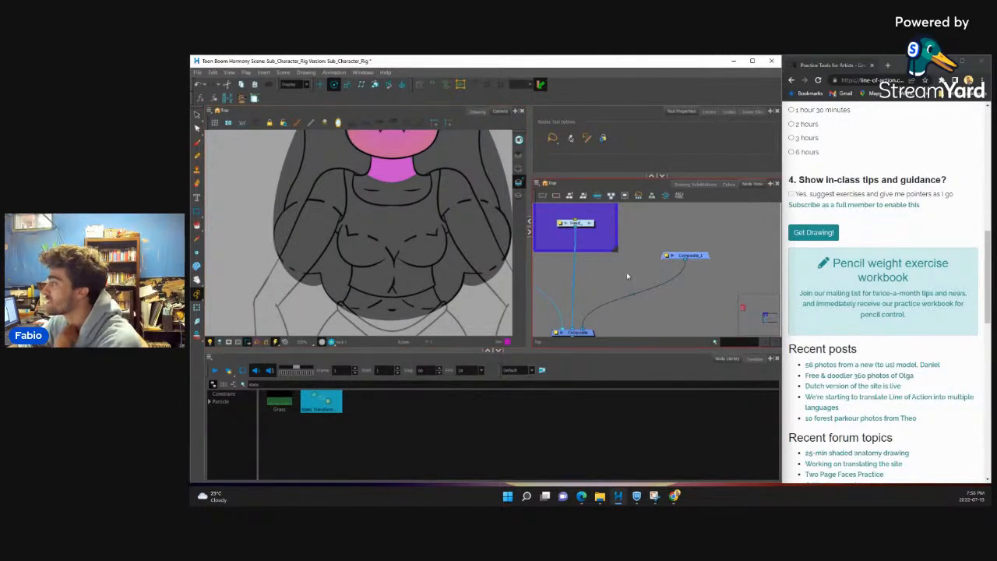
Step: Add a vector drawing layer named Torso and place it above Composite_1, connected to it
scroll(628, 273, down, 4)
scroll(655, 249, up, 5)
key(ctrl+r)
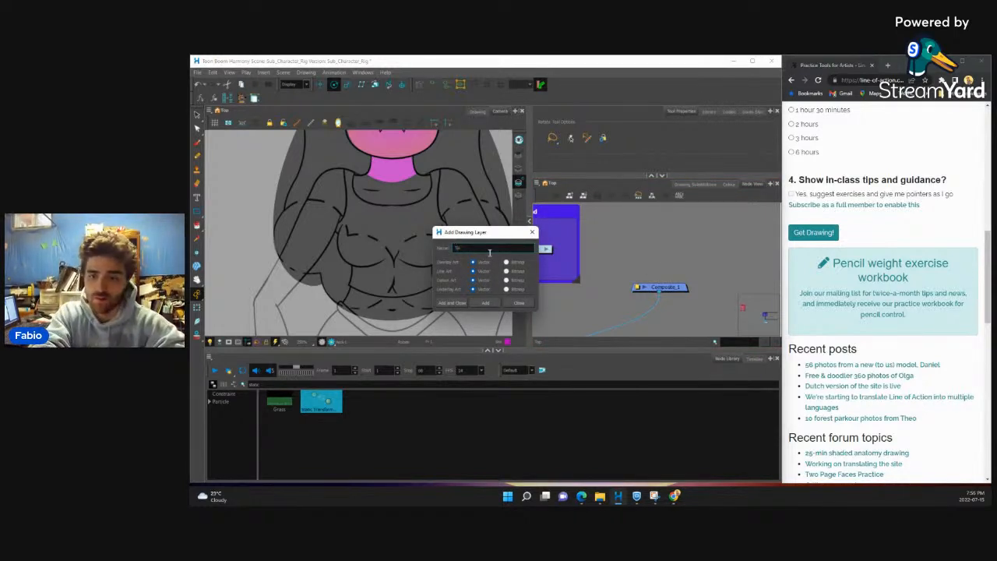
text(Torso)
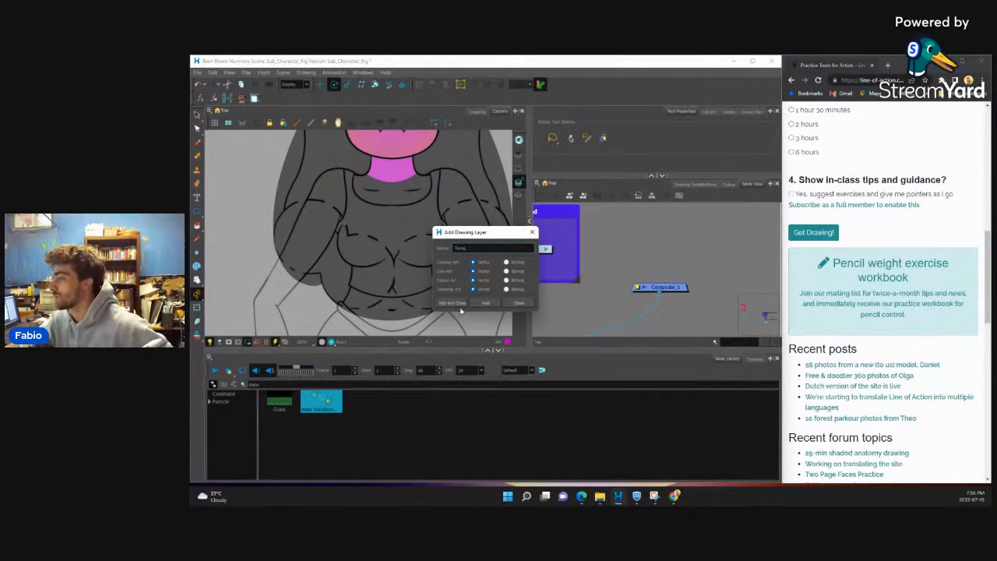
key(Return)
scroll(662, 269, up, 2)
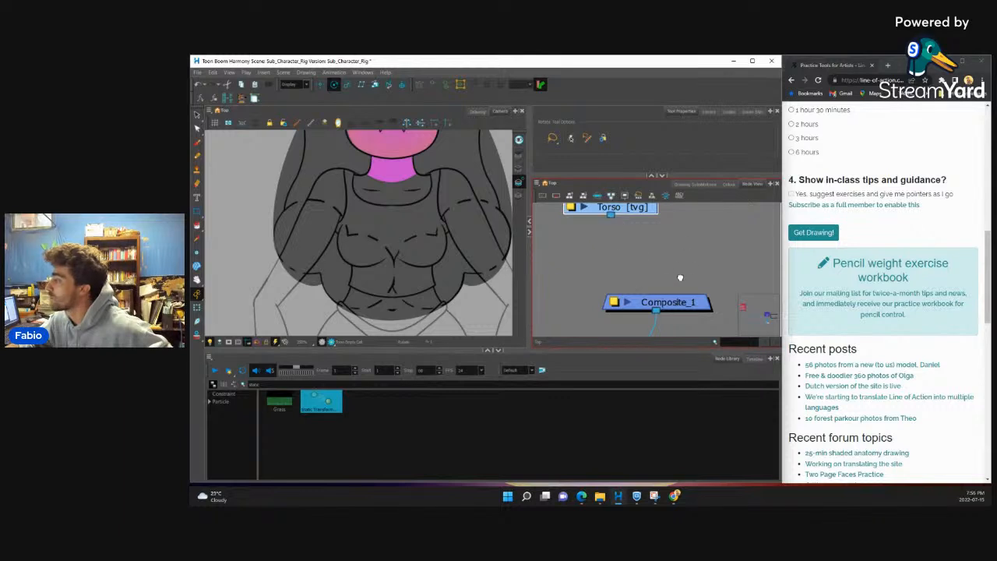
scroll(623, 294, up, 2)
drag(615, 294, 637, 319)
scroll(612, 265, down, 2)
drag(630, 258, 662, 260)
Step: Add a parent peg to the Torso drawing, and select the drawing with the Rectangle tool active
key(ctrl+p)
click(663, 240)
mouse_move(664, 225)
mouse_down()
mouse_move(668, 265)
mouse_move(662, 241)
mouse_up()
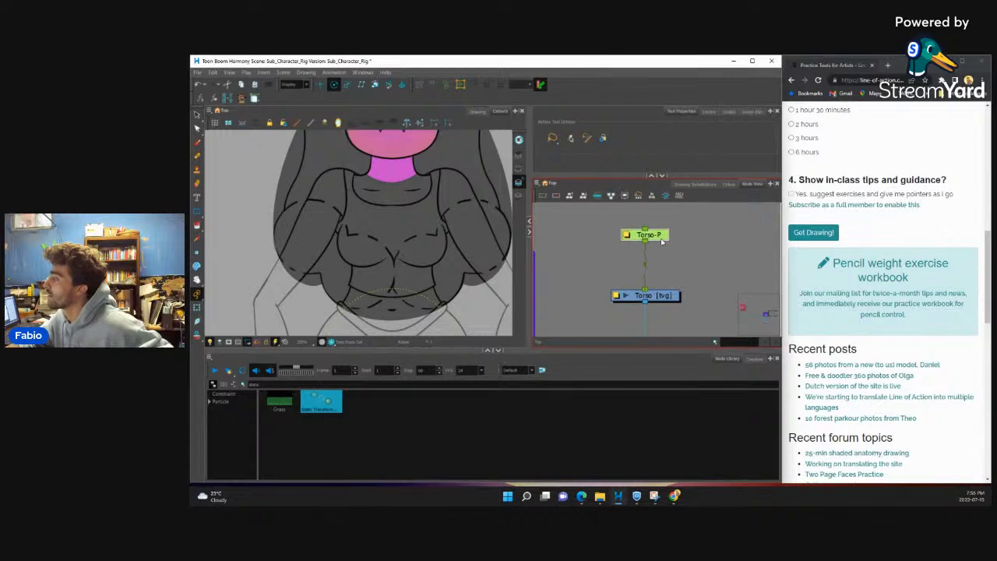
click(656, 296)
click(197, 211)
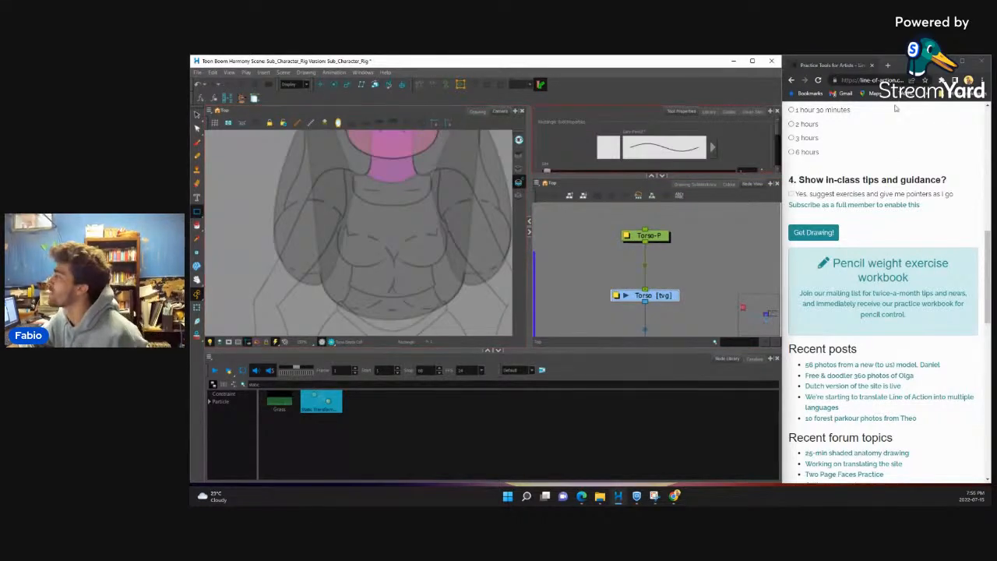
Step: Switch to the browser and start the timed figure-drawing practice session
scroll(816, 325, down, 2)
scroll(840, 295, up, 3)
click(813, 273)
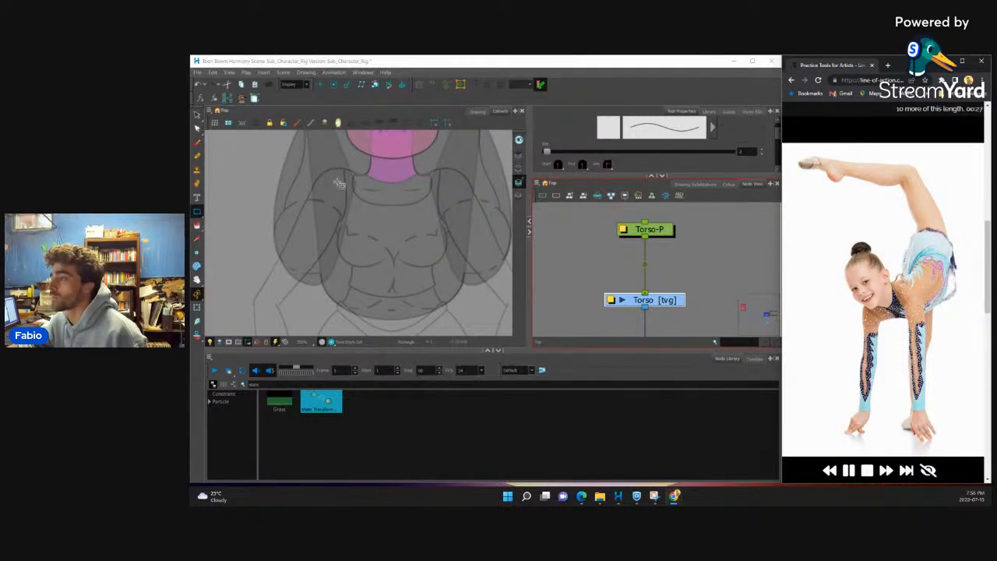
Step: Draw a rectangle over the torso sketch in the Torso drawing, spanning from the shoulders to the hips
scroll(344, 178, down, 5)
scroll(369, 222, up, 5)
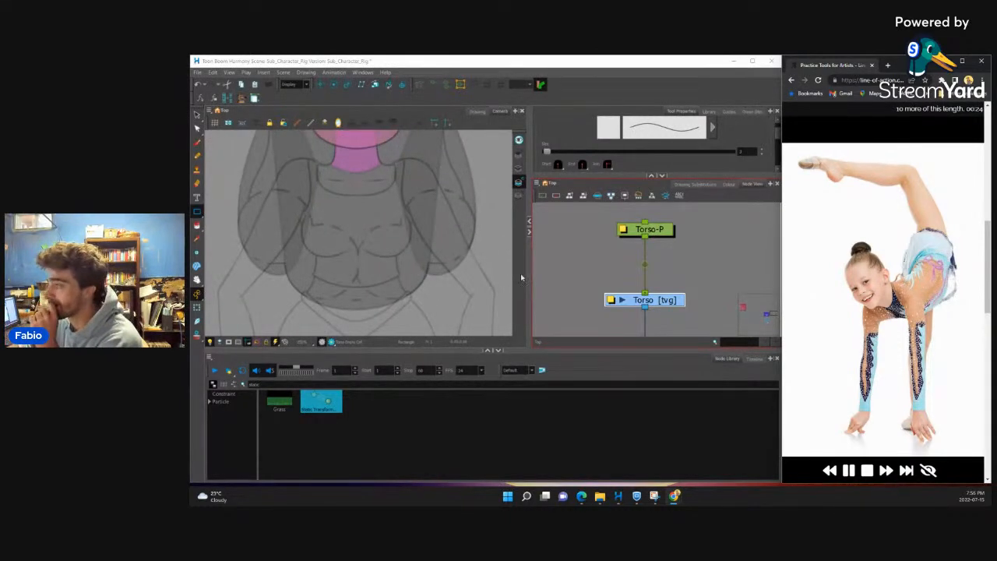
scroll(684, 300, up, 1)
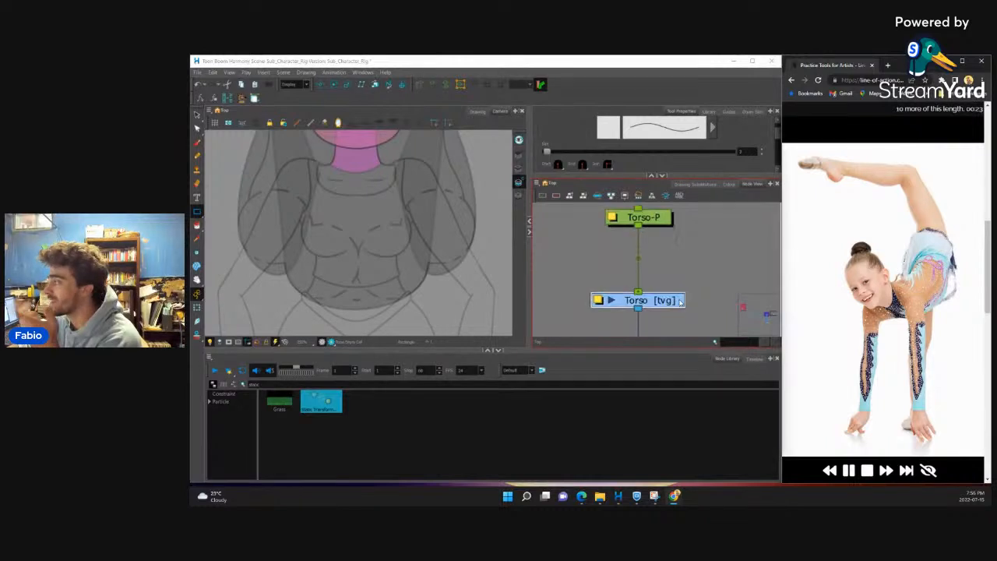
scroll(327, 167, down, 1)
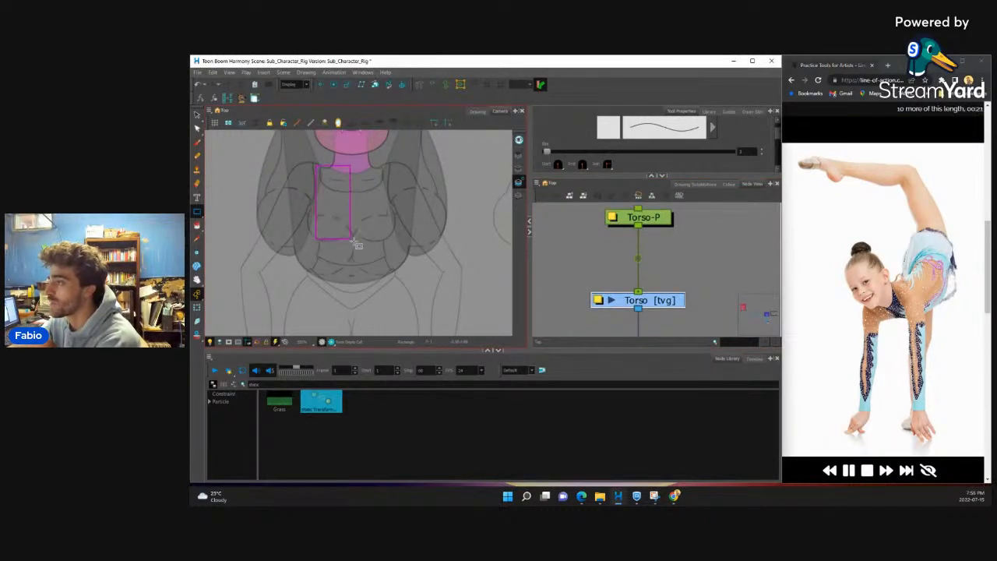
click(729, 183)
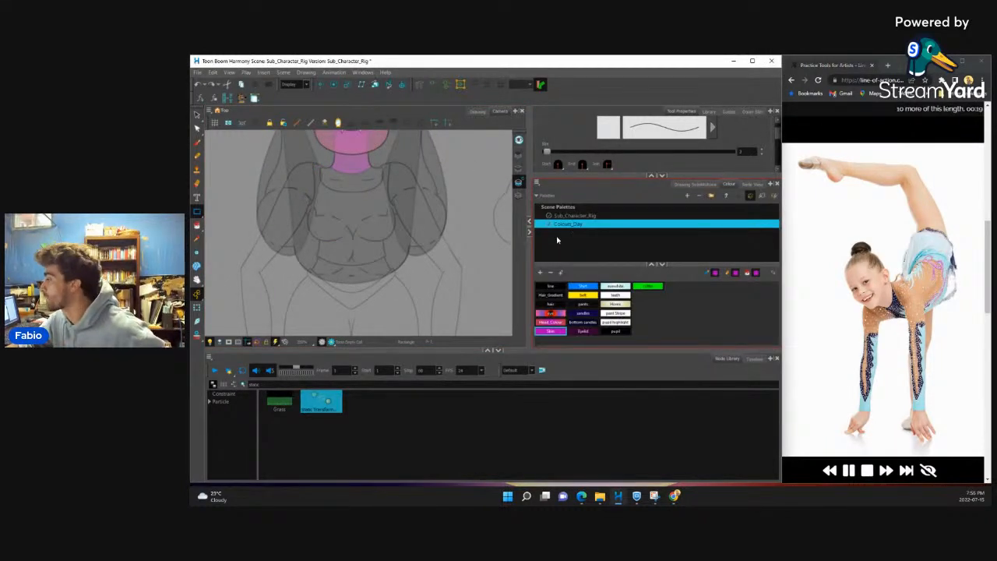
drag(314, 167, 387, 269)
Step: Move the torso rectangle from the colour art to the line art by cutting and pasting it
click(197, 128)
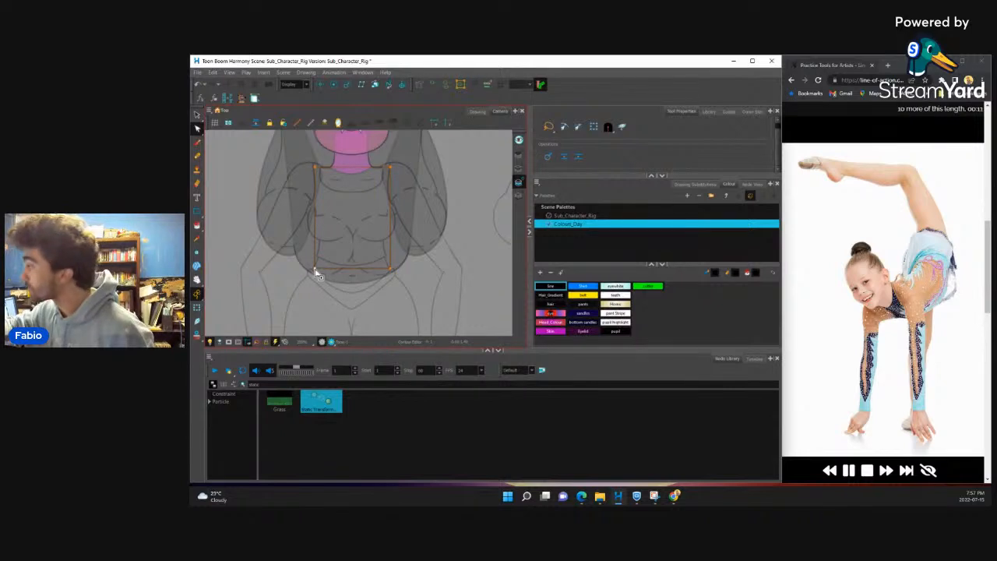
click(197, 114)
key(ctrl+x)
key(l)
key(ctrl+v)
Step: Fit the rectangle's lower corners to the hips and curve its sides and bottom edge with the Contour Editor
click(197, 128)
click(314, 272)
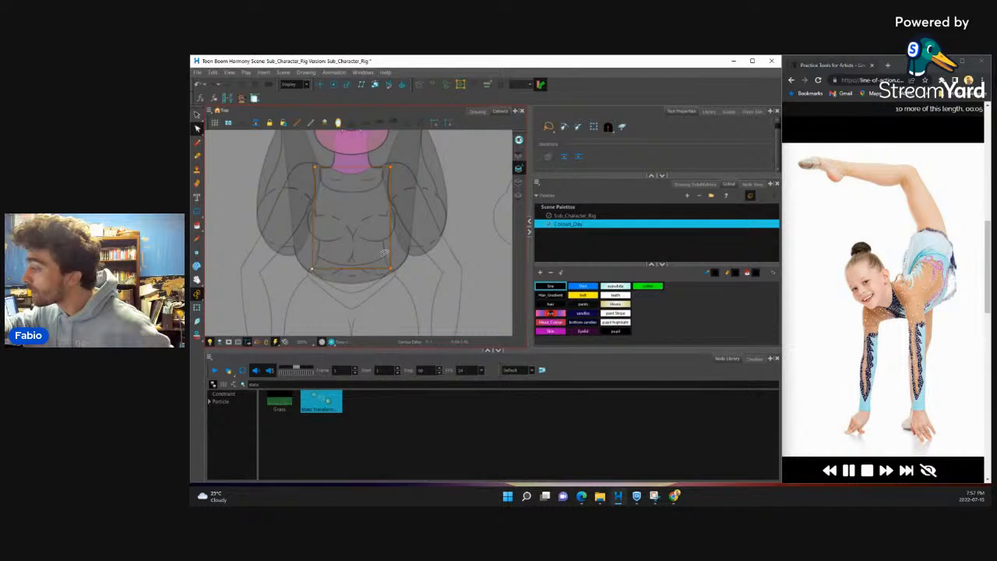
drag(391, 269, 393, 271)
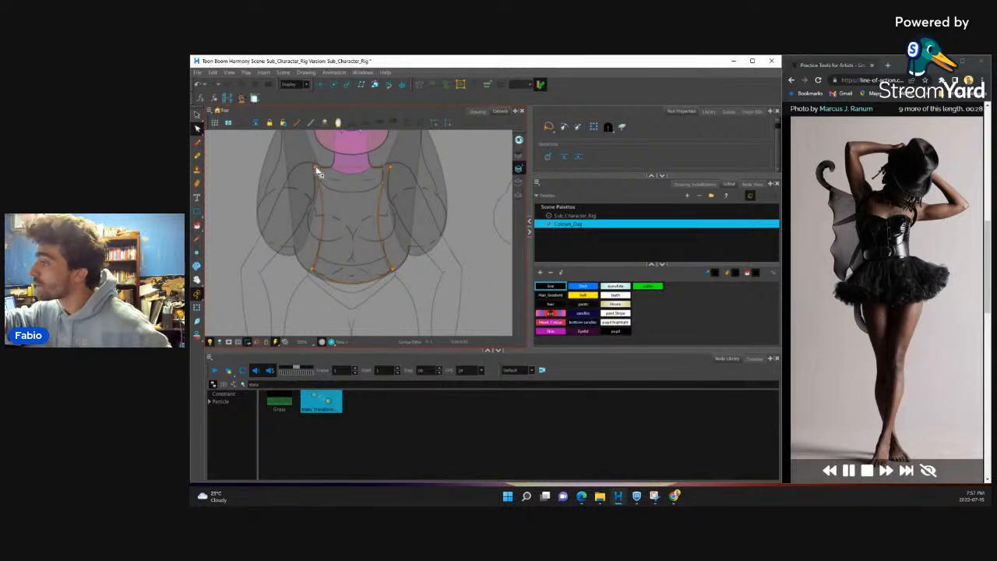
Step: Align the torso outline's two upper corners with the shoulder lines of the sketch
scroll(417, 198, up, 4)
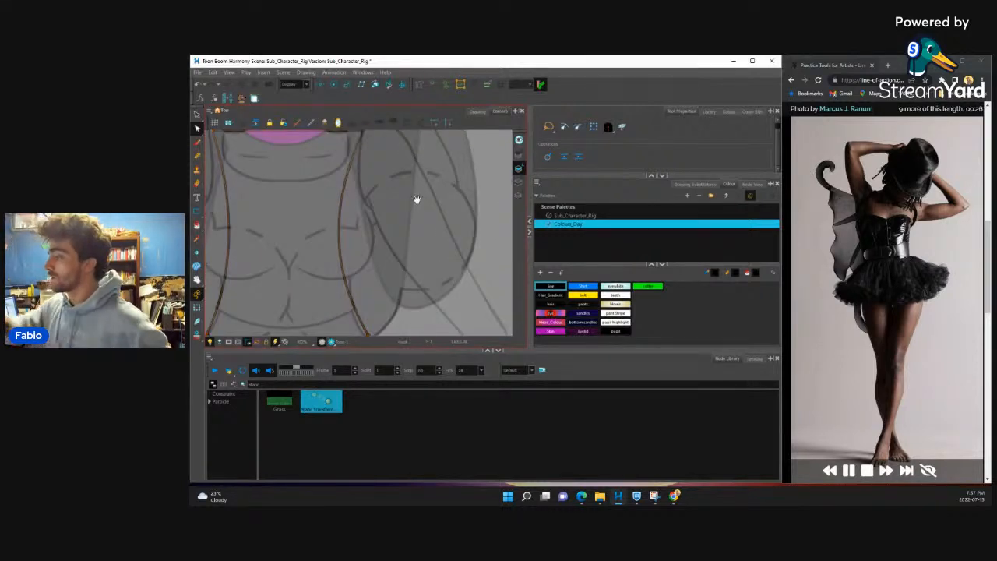
drag(365, 239, 380, 240)
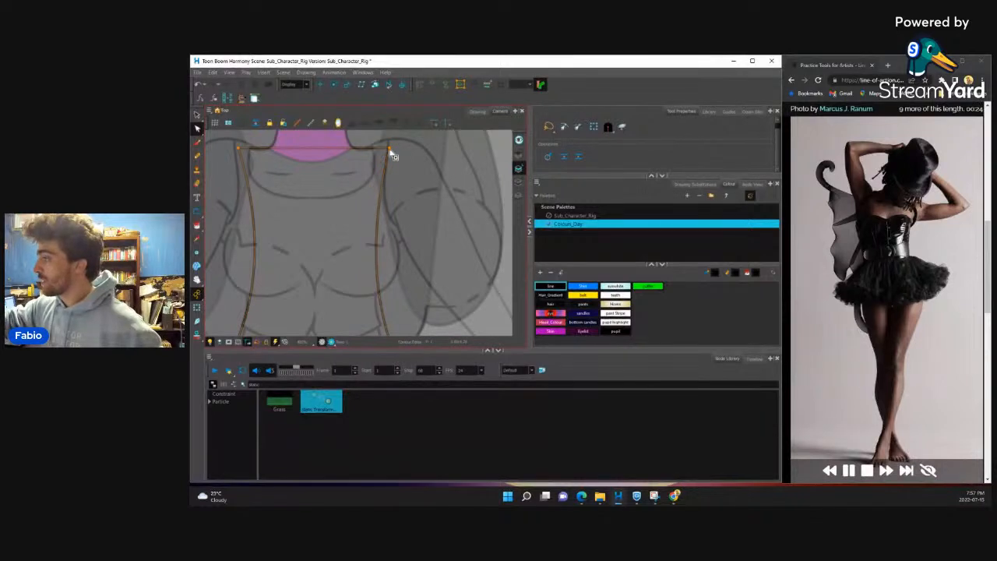
drag(388, 145, 407, 189)
drag(270, 194, 264, 183)
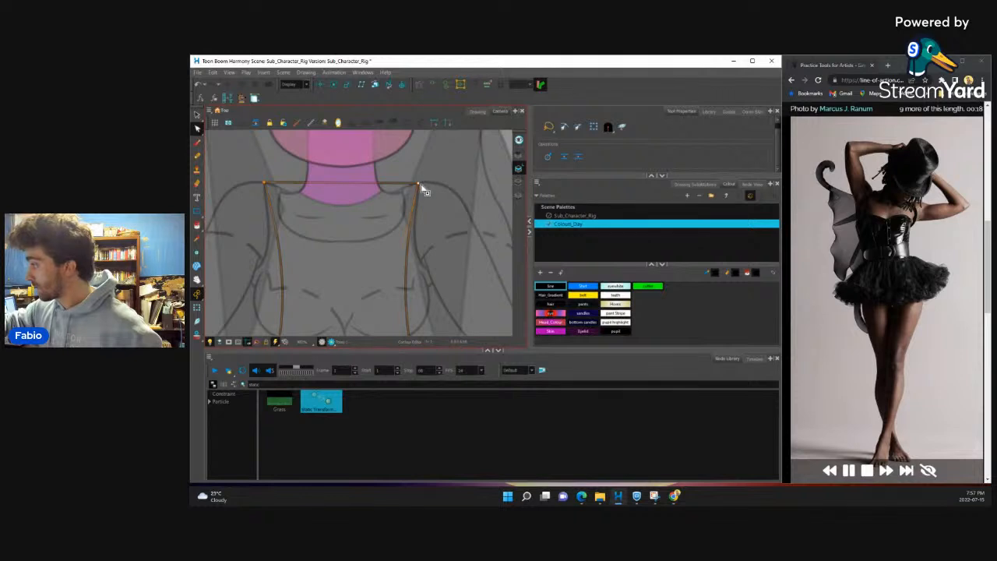
drag(418, 266, 427, 209)
drag(314, 230, 312, 193)
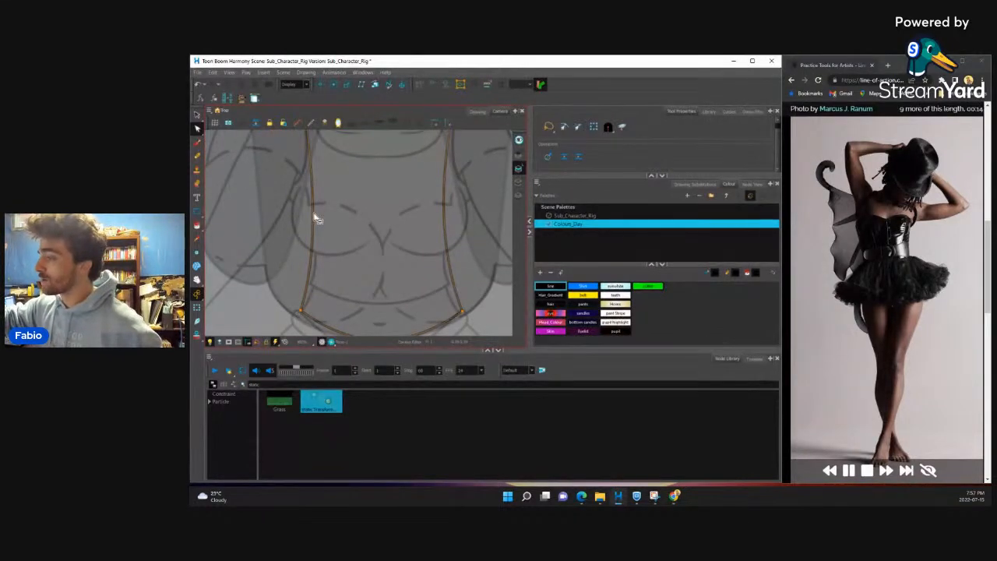
Step: Add a contour point on each side of the torso at chest height, and refine the waist and bottom curves
ctrl+click(312, 216)
drag(313, 251, 317, 290)
click(454, 242)
click(446, 223)
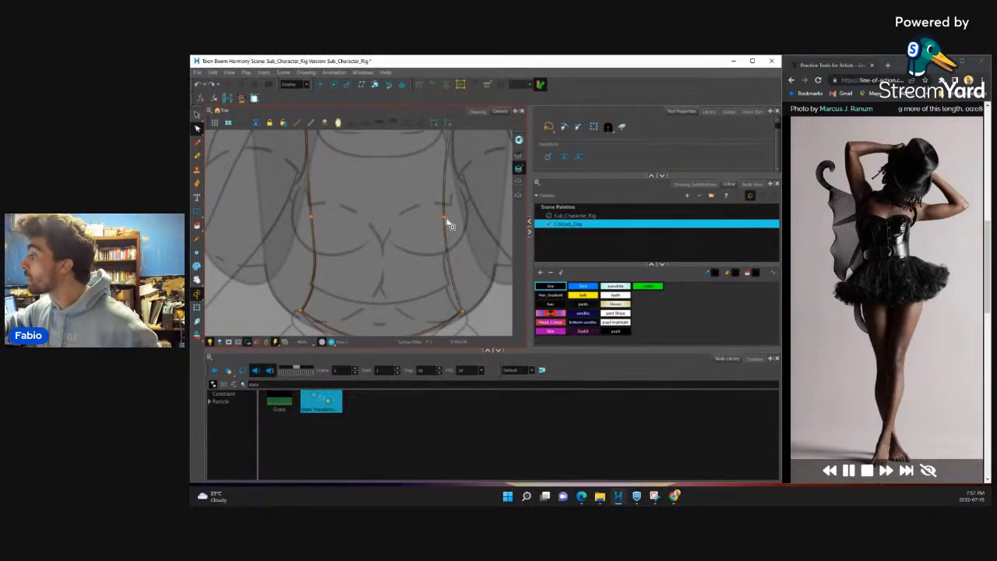
drag(445, 255, 467, 216)
click(462, 312)
drag(410, 292, 416, 290)
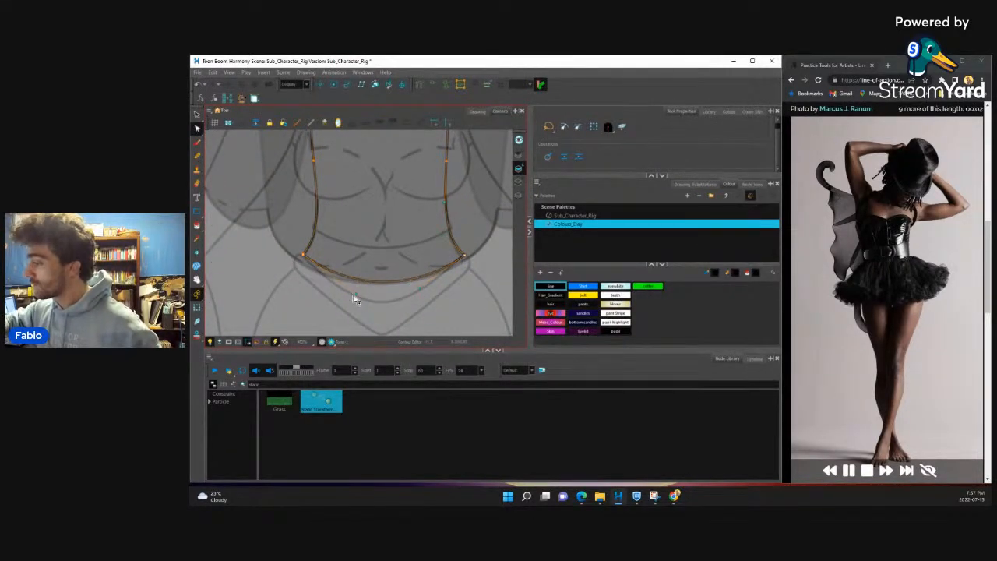
Step: Refine the upper side curves of the torso outline between the shoulders and chest, and deselect the outline
drag(462, 188, 441, 250)
drag(454, 159, 447, 225)
click(440, 198)
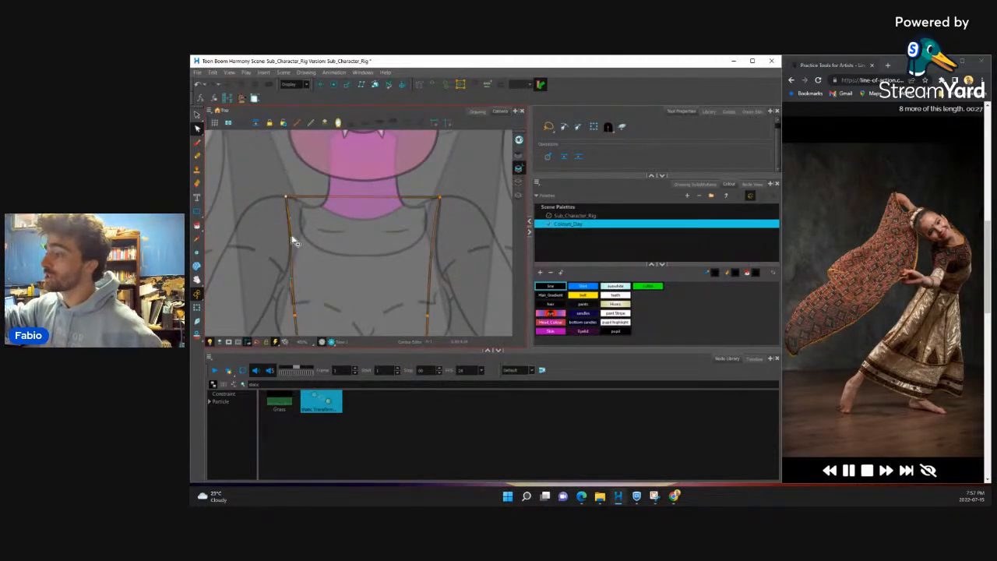
drag(430, 237, 433, 234)
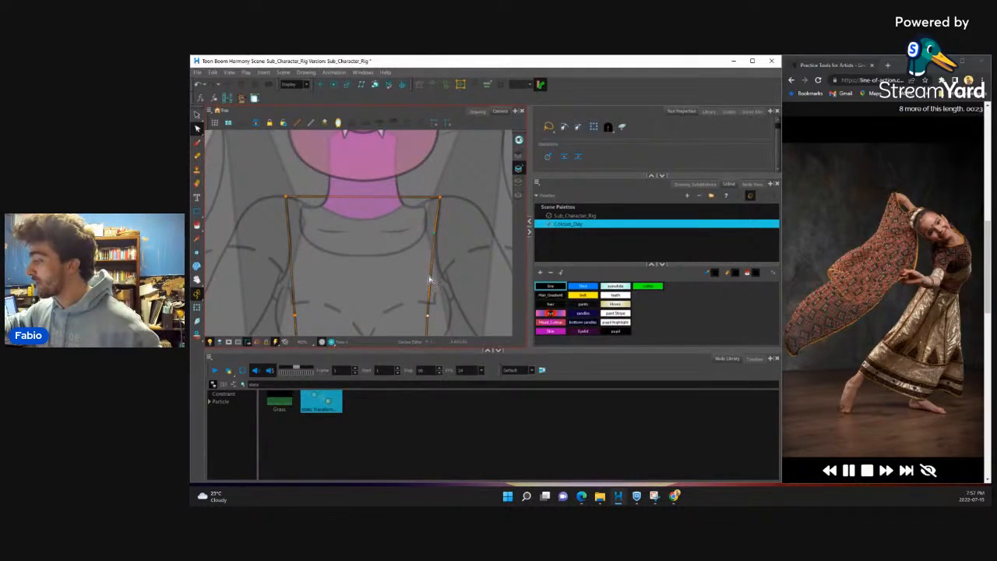
scroll(397, 231, down, 2)
scroll(396, 242, up, 2)
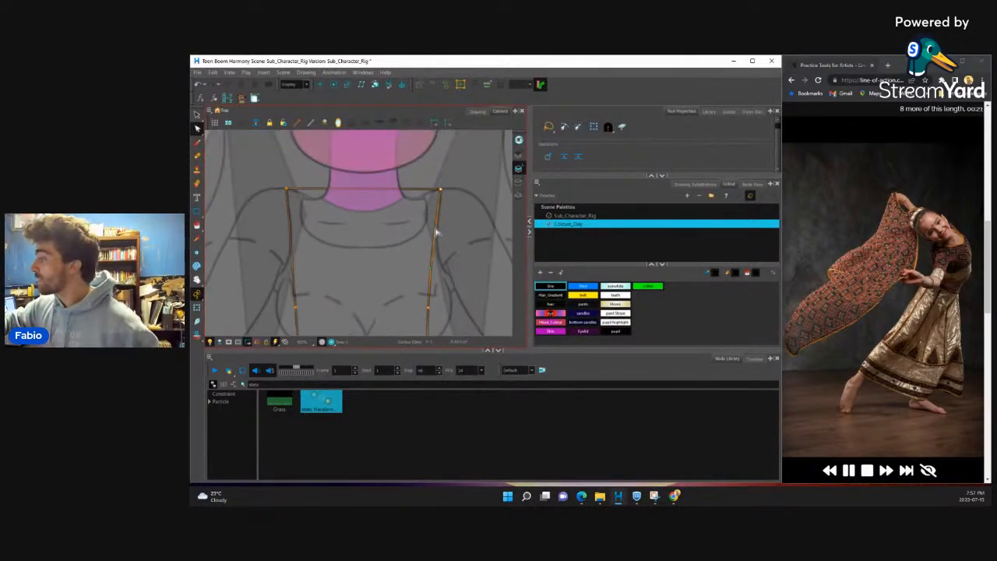
click(469, 228)
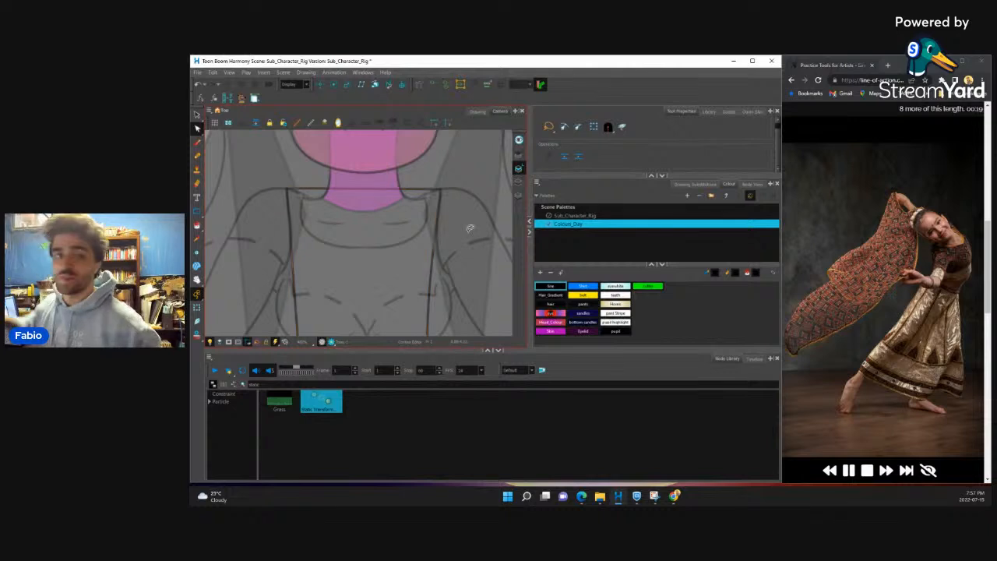
scroll(413, 217, down, 3)
scroll(413, 217, up, 4)
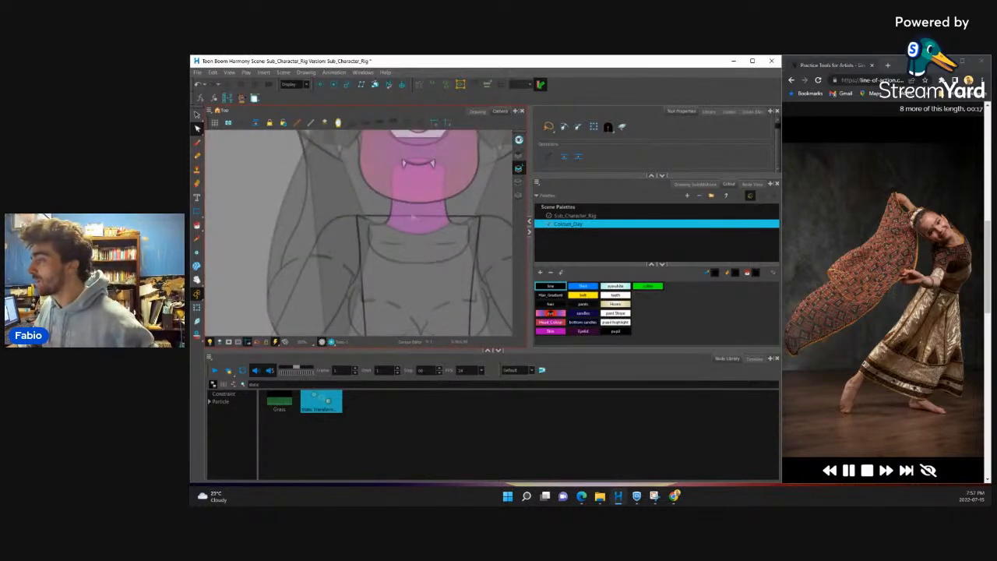
Step: Curve the torso outline's top edge down to the base of the neck and check the outline against the sketch
click(414, 218)
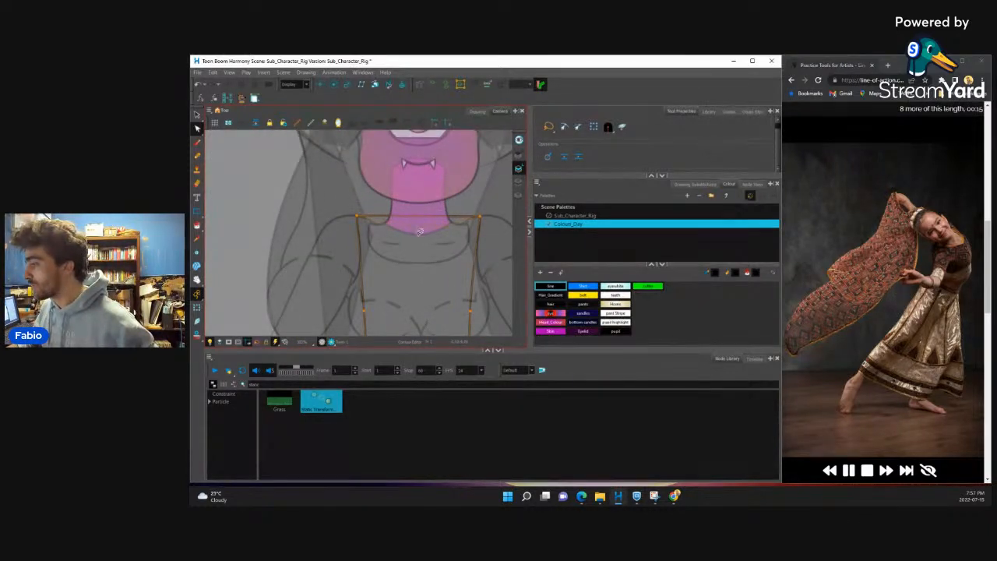
scroll(419, 232, up, 2)
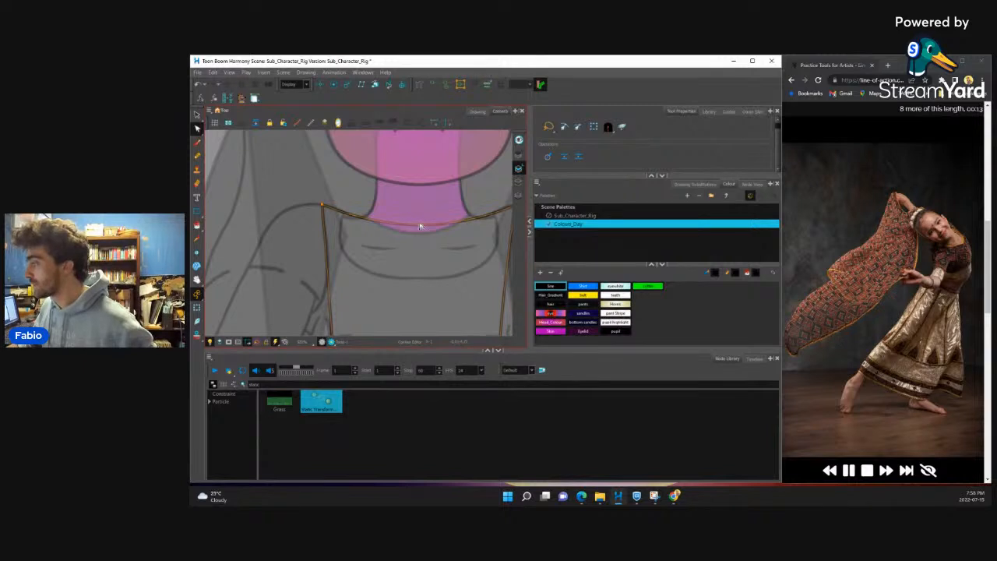
scroll(421, 221, down, 5)
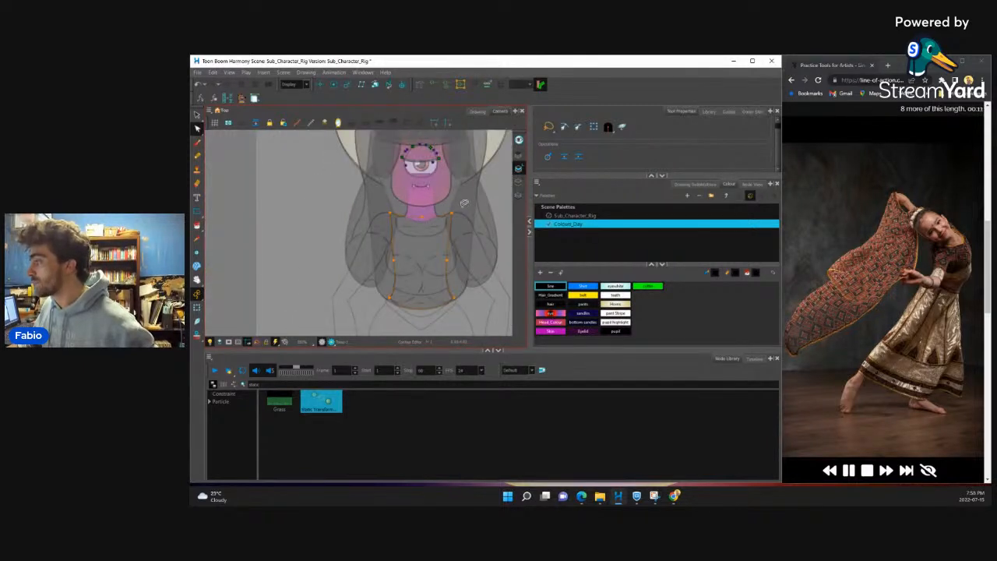
scroll(428, 228, up, 6)
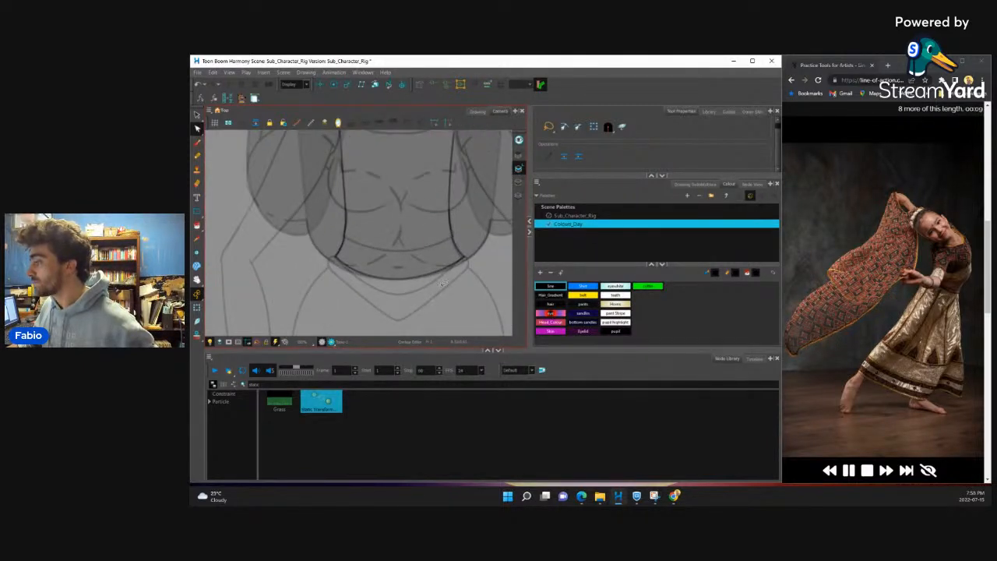
scroll(432, 263, down, 5)
scroll(435, 275, up, 3)
scroll(400, 246, up, 4)
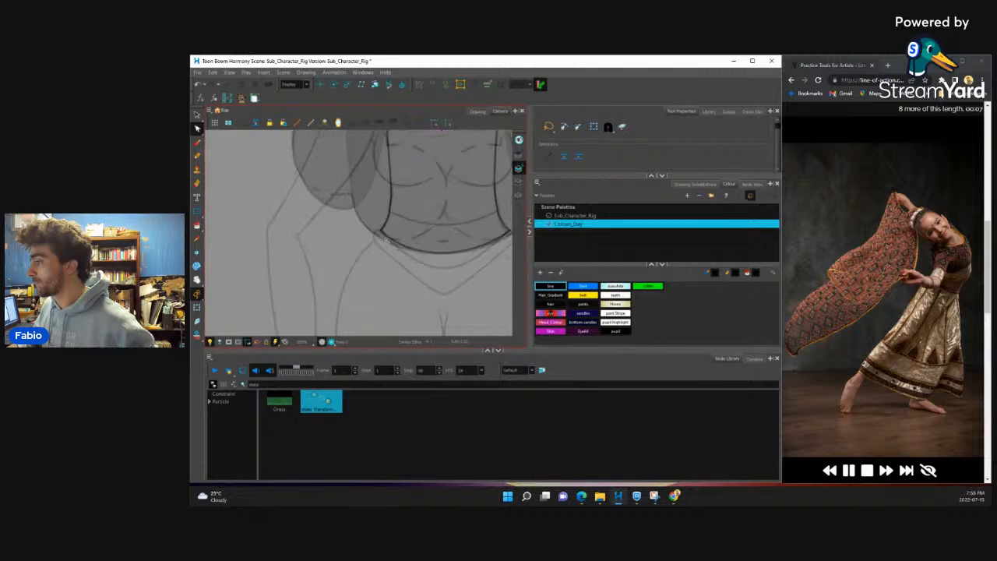
scroll(396, 244, down, 3)
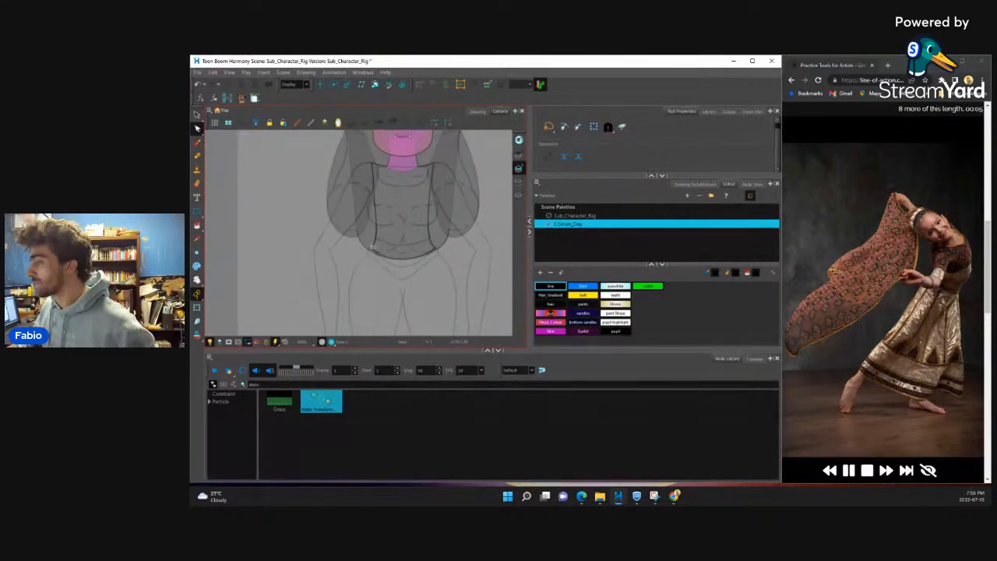
drag(412, 245, 414, 267)
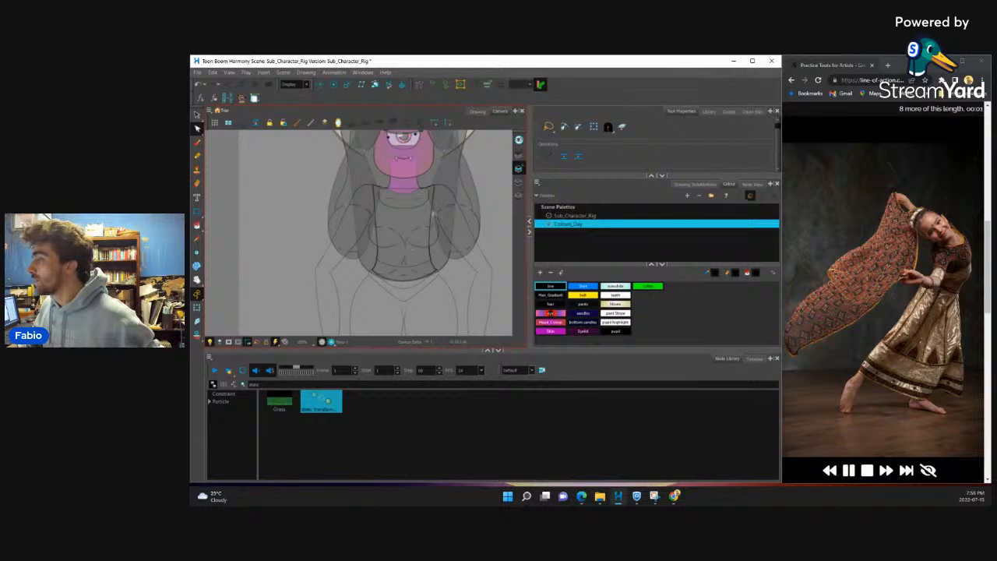
Step: Add a vector drawing layer named "Shirt" and arrange its node beside the Torso and Torso-P nodes above the composite
click(752, 184)
scroll(639, 265, down, 1)
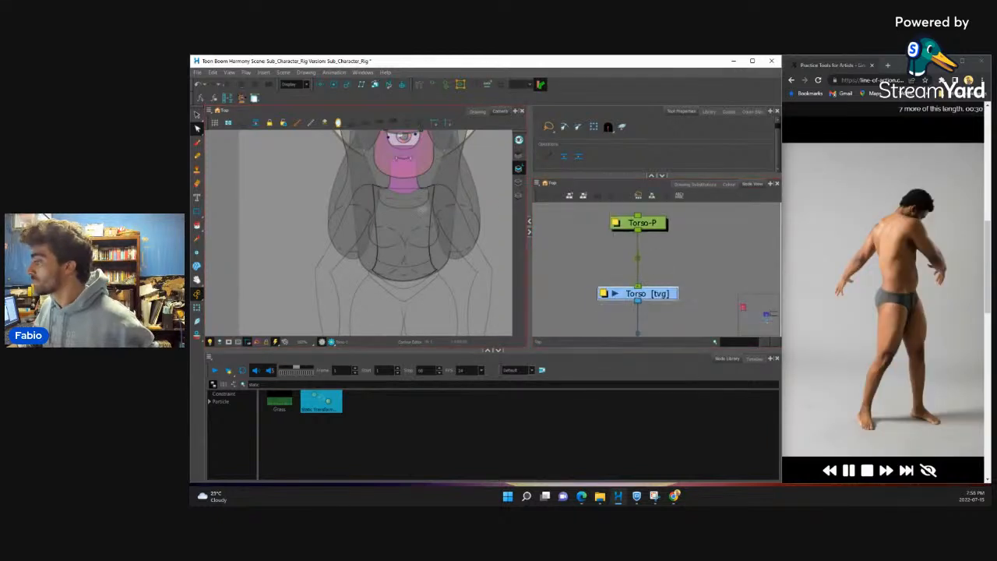
scroll(387, 211, down, 3)
scroll(398, 223, up, 3)
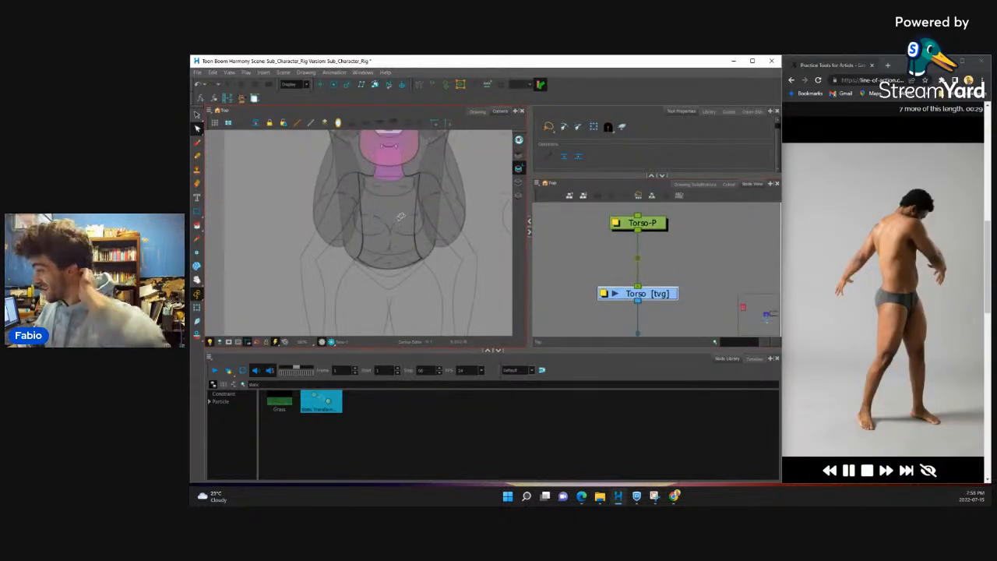
scroll(400, 217, up, 1)
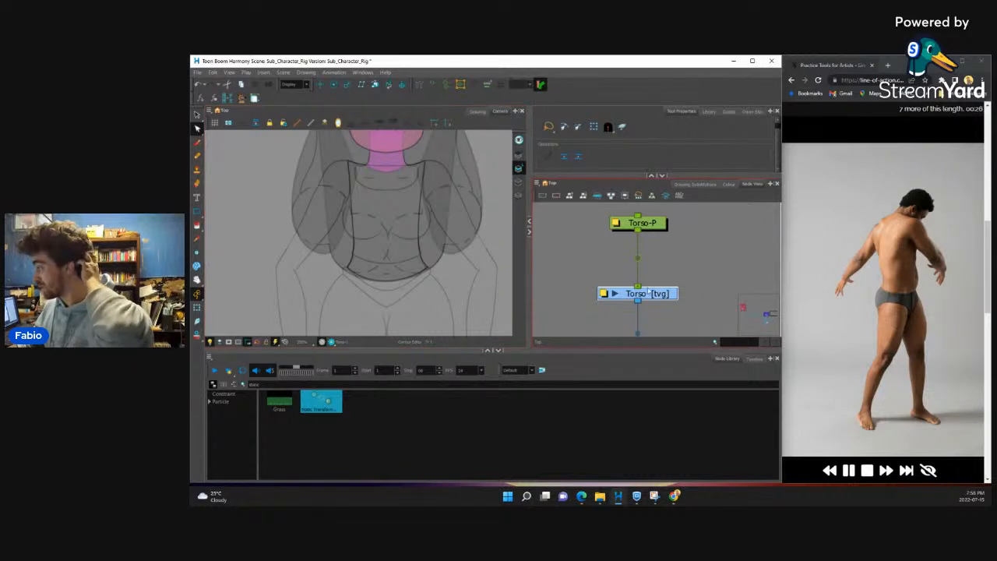
click(563, 234)
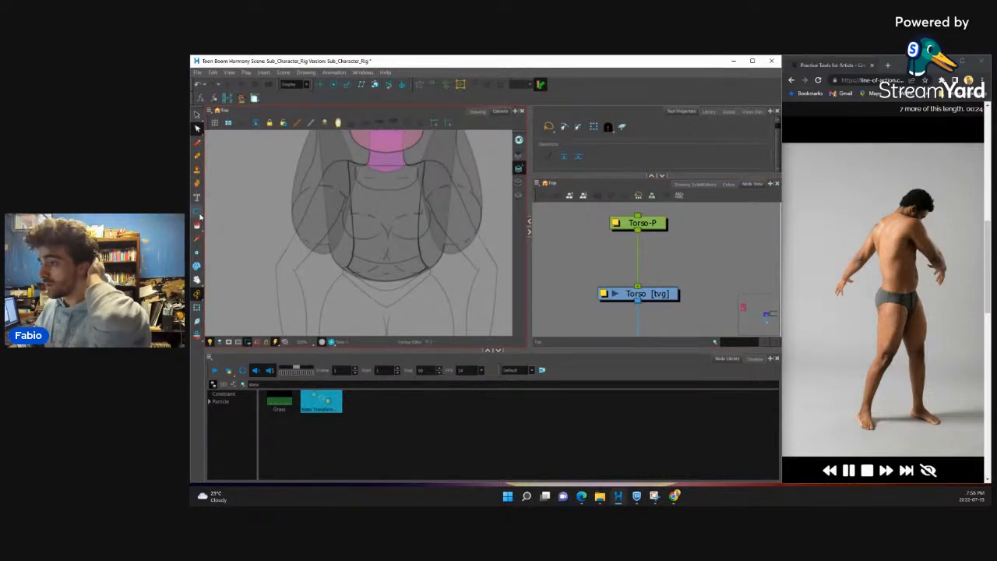
click(551, 266)
scroll(573, 262, down, 2)
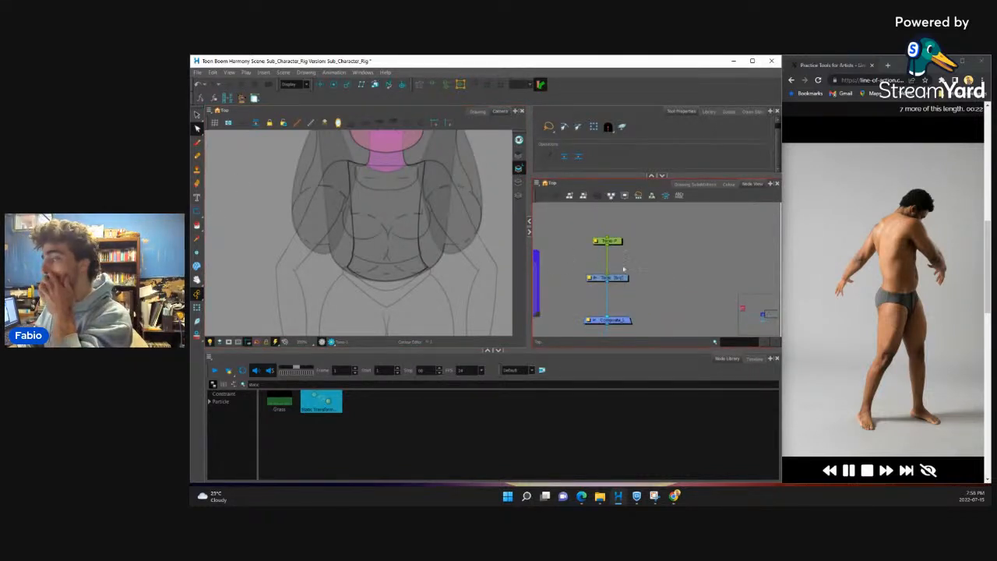
key(ctrl+r)
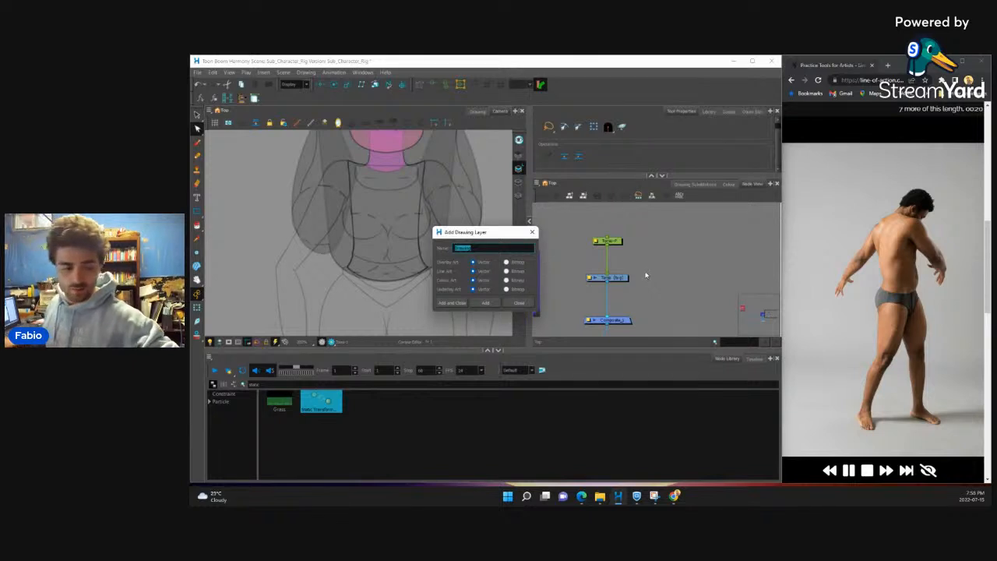
text(Shirt)
key(Return)
drag(679, 283, 615, 281)
drag(612, 240, 603, 240)
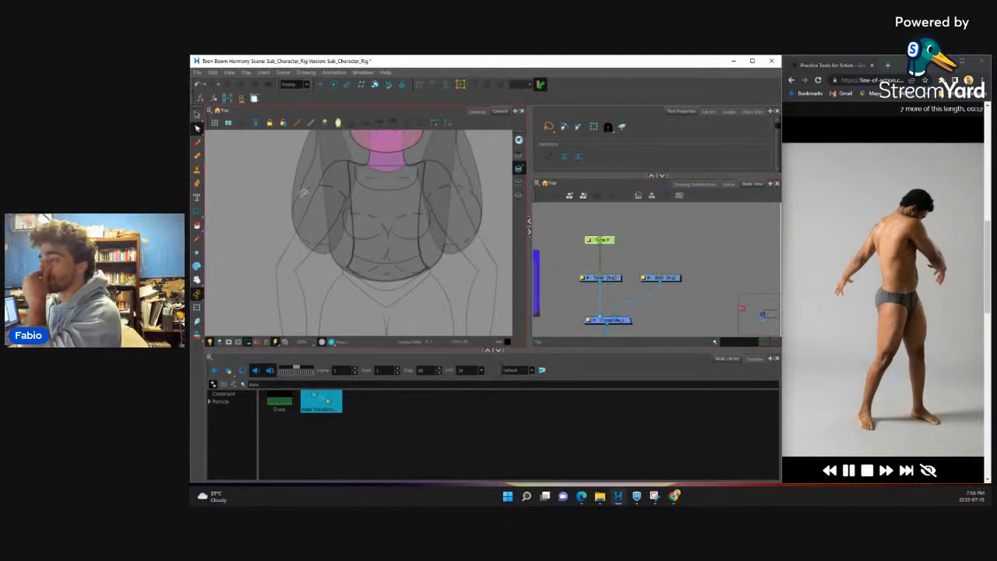
Step: Bow both upper side curves of the torso outline outward between the shoulders and chest, and deselect the outline
scroll(314, 143, up, 4)
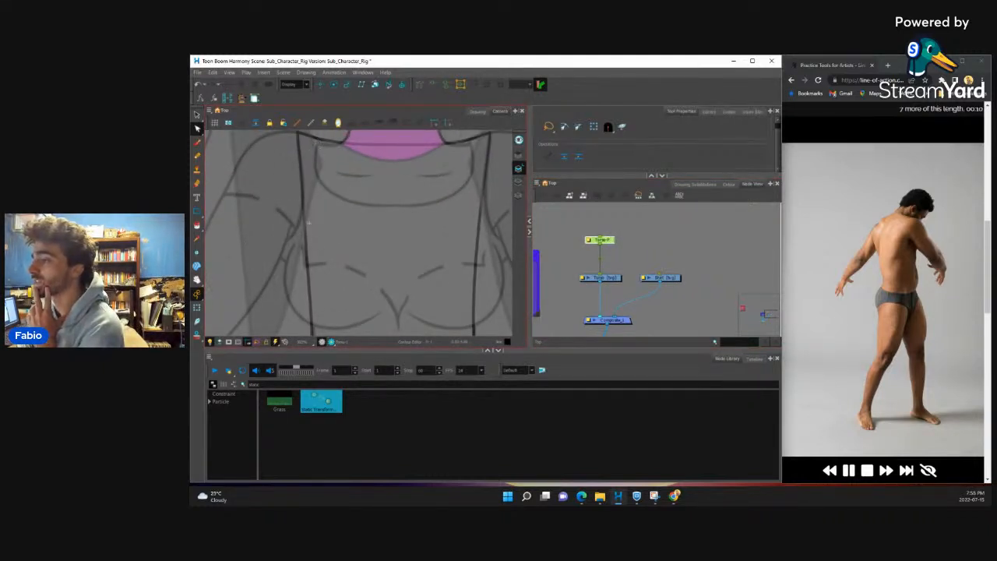
scroll(288, 245, down, 2)
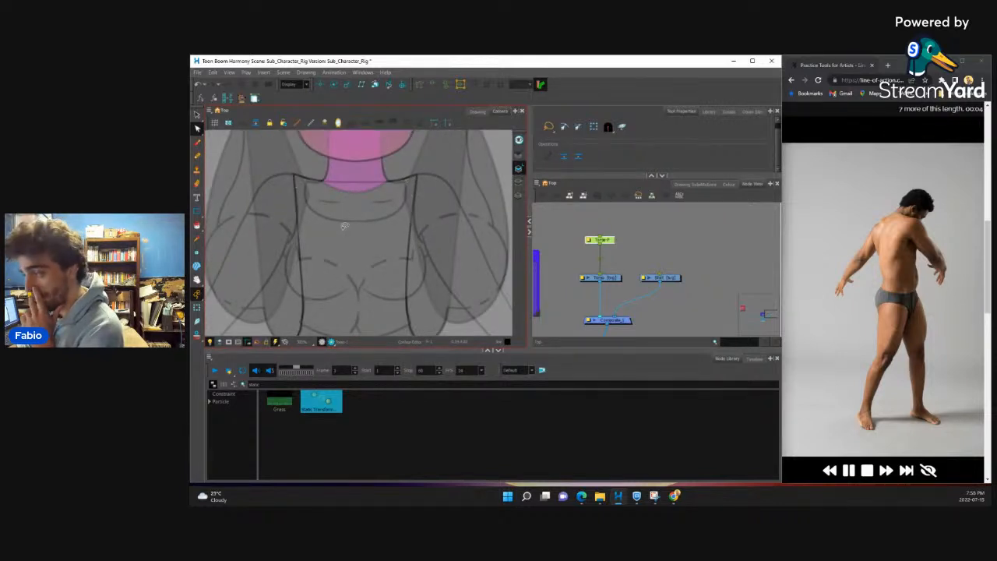
scroll(346, 225, down, 3)
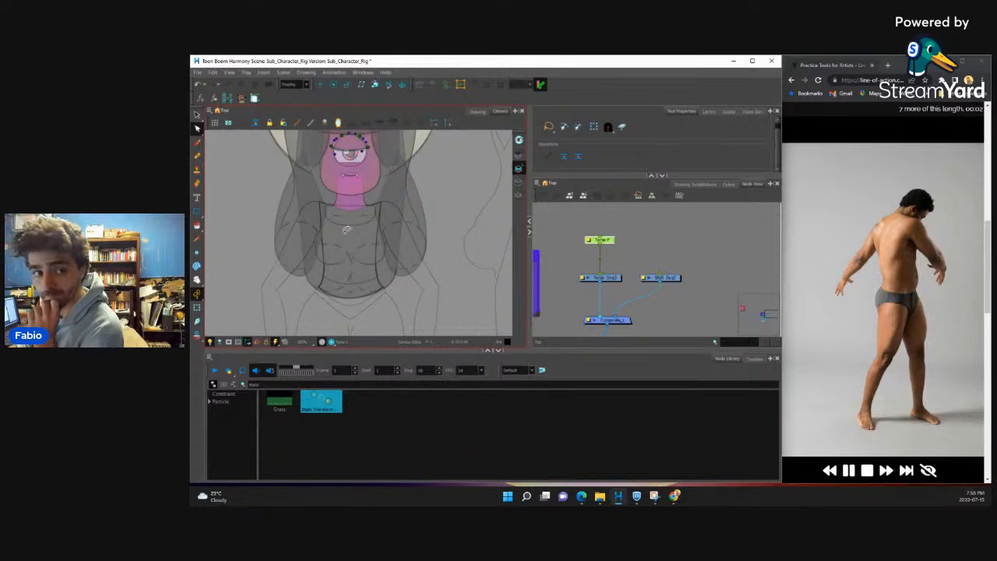
scroll(372, 218, up, 4)
scroll(380, 214, down, 3)
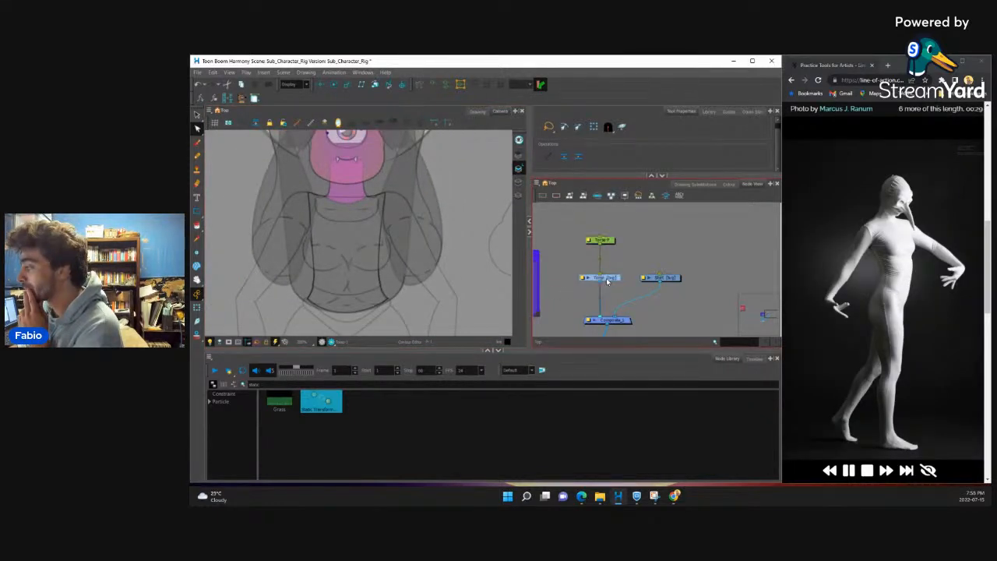
scroll(376, 243, up, 2)
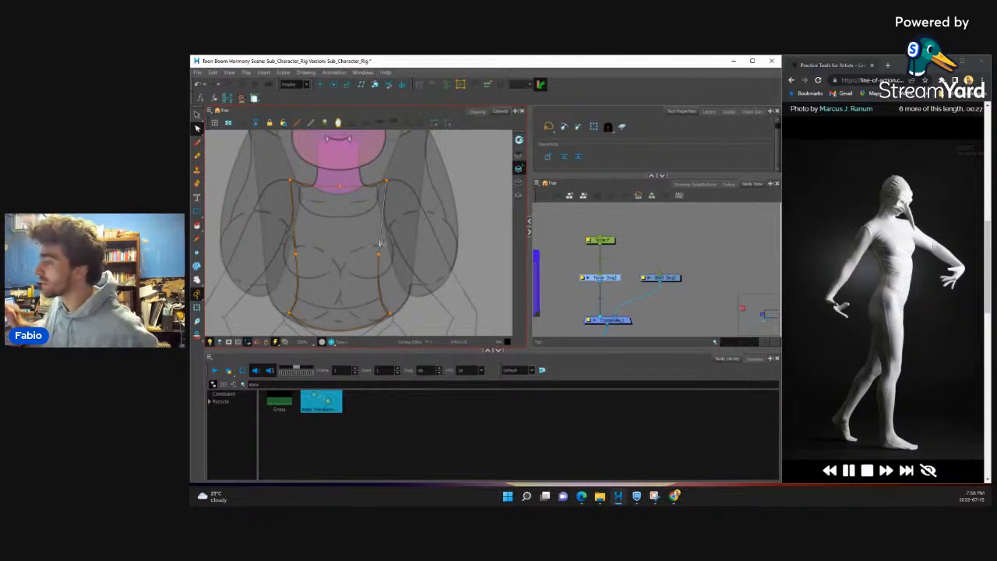
click(380, 256)
drag(424, 232, 422, 231)
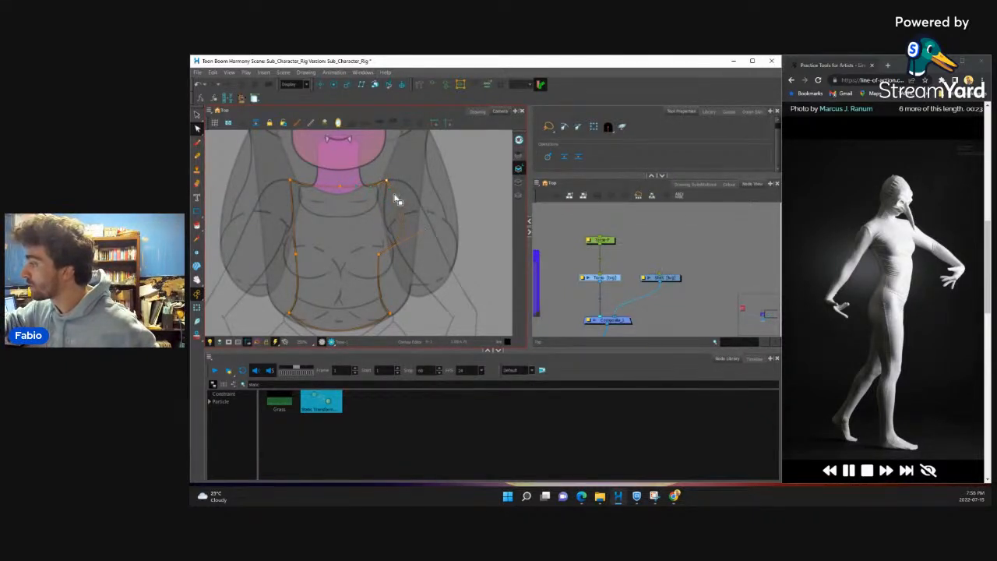
click(296, 255)
drag(293, 229, 252, 229)
drag(293, 200, 281, 191)
click(252, 231)
click(423, 299)
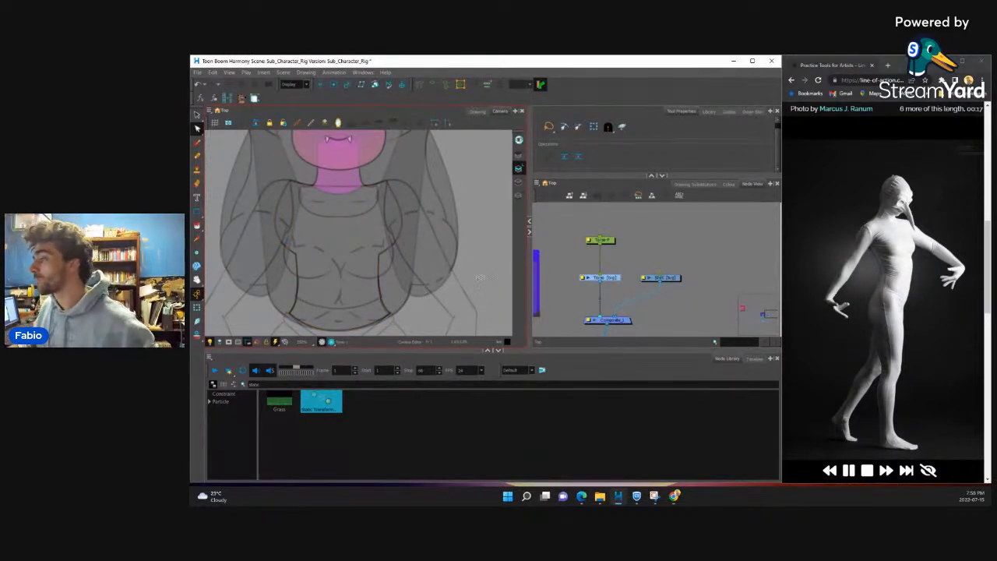
Step: Draw a rectangle on the Shirt layer covering the chest from above the shoulders to below the bust
scroll(301, 199, up, 3)
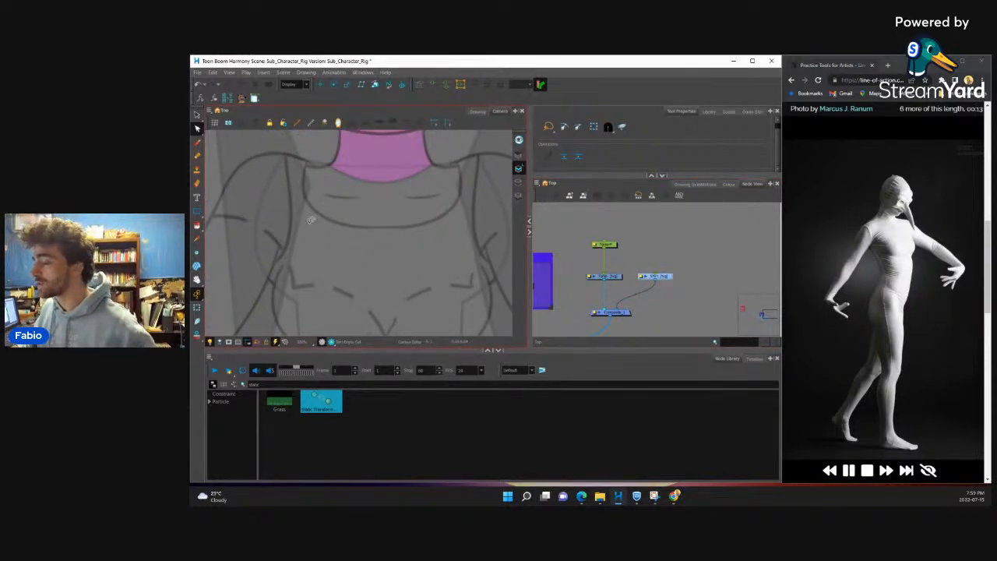
scroll(319, 225, down, 3)
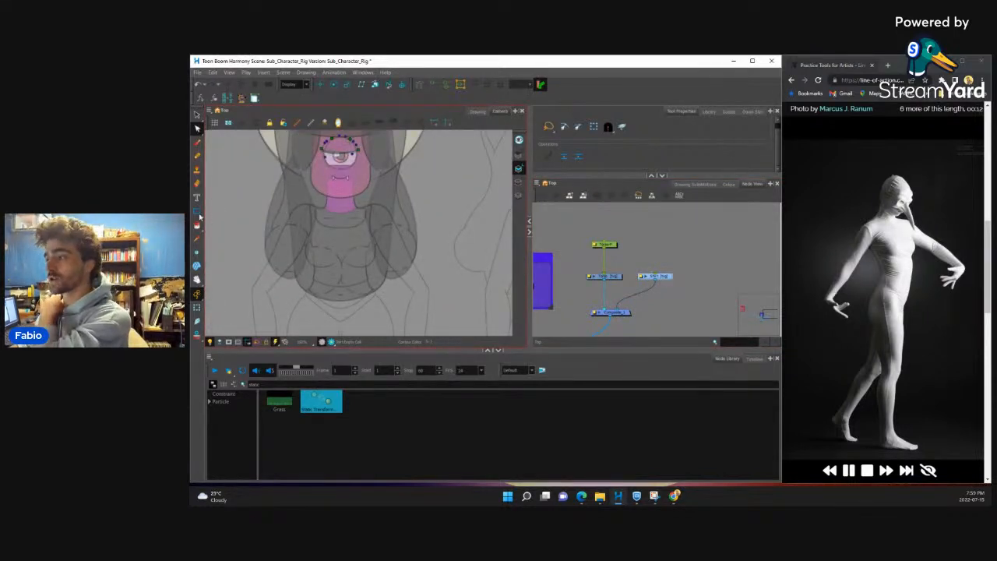
click(197, 213)
click(216, 210)
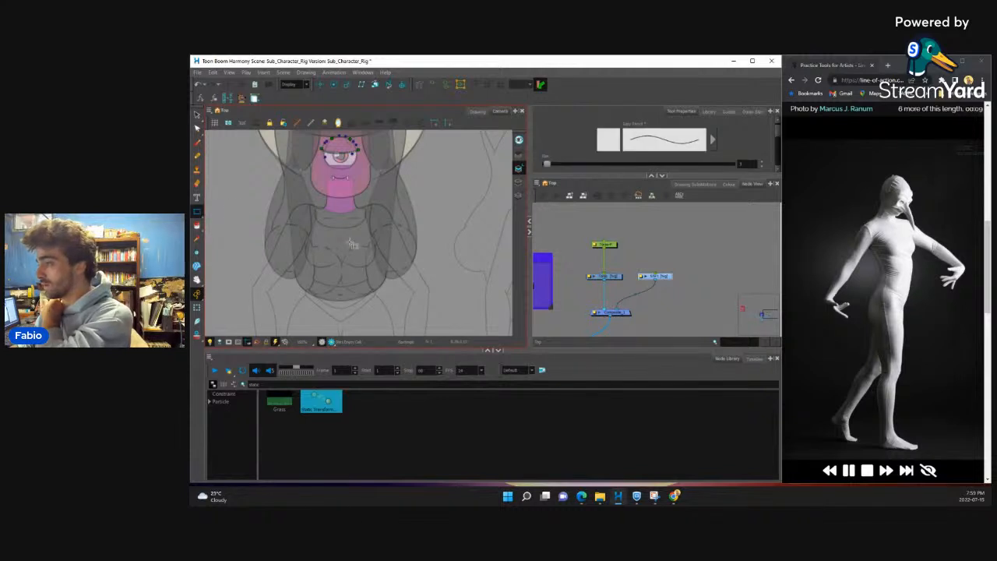
mouse_move(301, 200)
mouse_down()
mouse_move(343, 270)
mouse_move(384, 283)
mouse_move(374, 274)
mouse_up()
scroll(362, 262, up, 3)
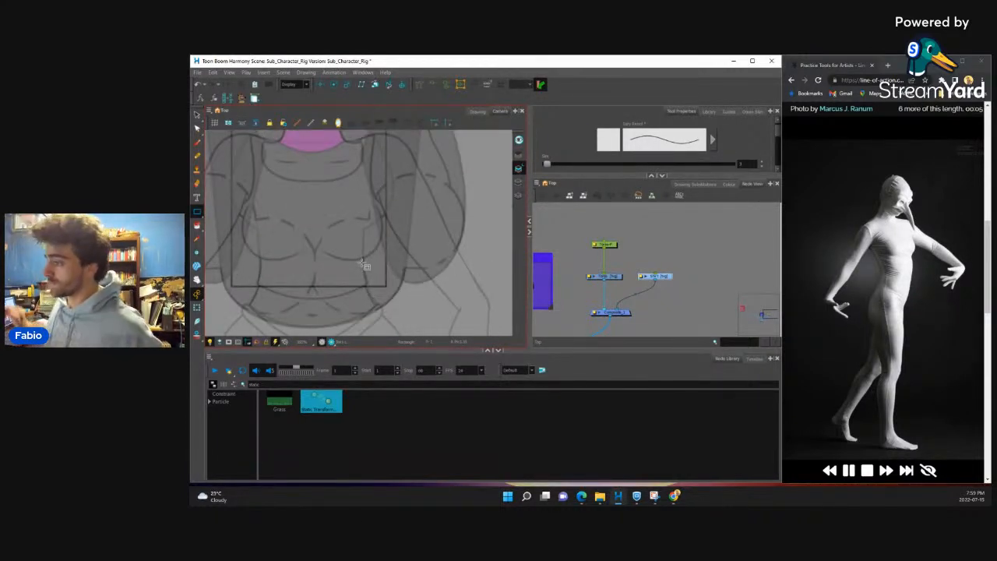
Step: Curve the shirt rectangle's bottom edge downward with the Contour Editor and move its lower corners in to the waist sides
click(197, 127)
click(311, 287)
drag(314, 300, 313, 301)
drag(386, 287, 380, 308)
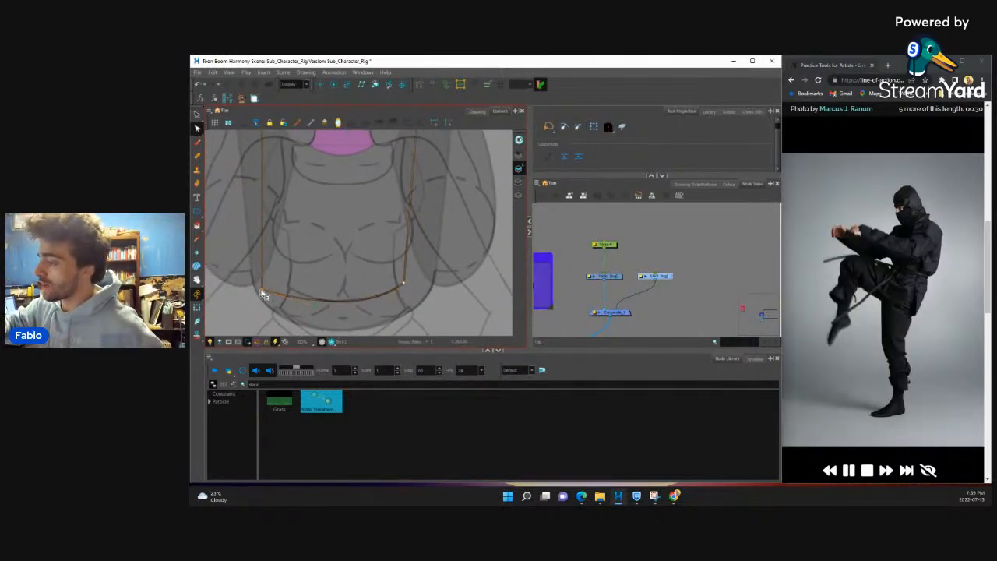
drag(264, 296, 281, 284)
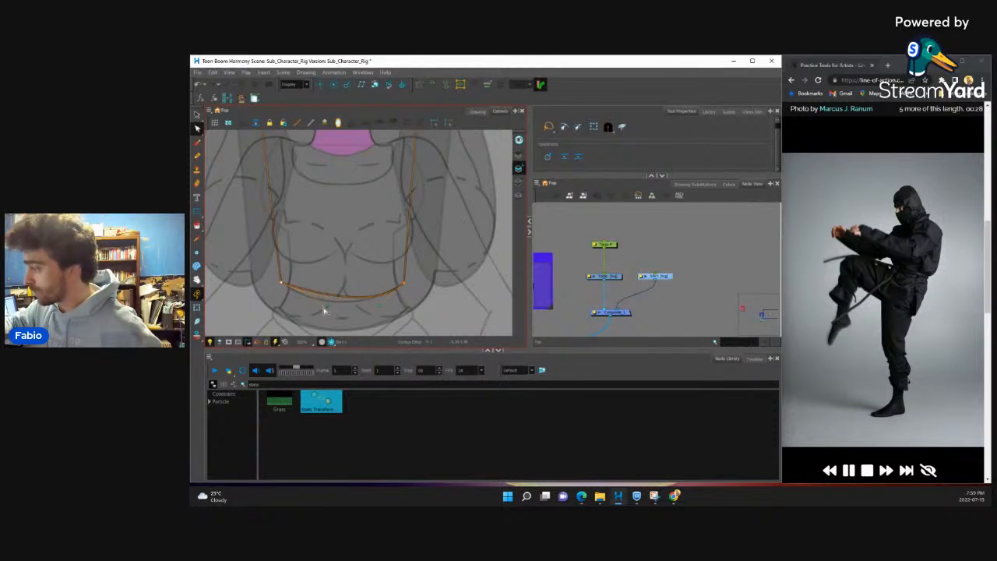
drag(318, 312, 319, 313)
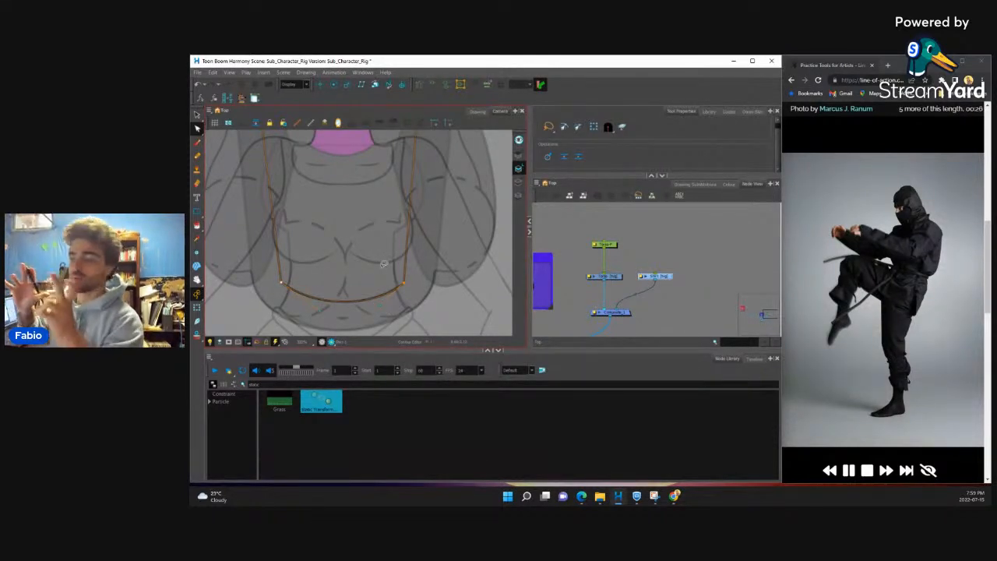
Step: Move the shirt's upper-left corner inward over the shoulder and shape the left side to the armpit with contour points
drag(373, 268, 430, 296)
drag(344, 248, 350, 257)
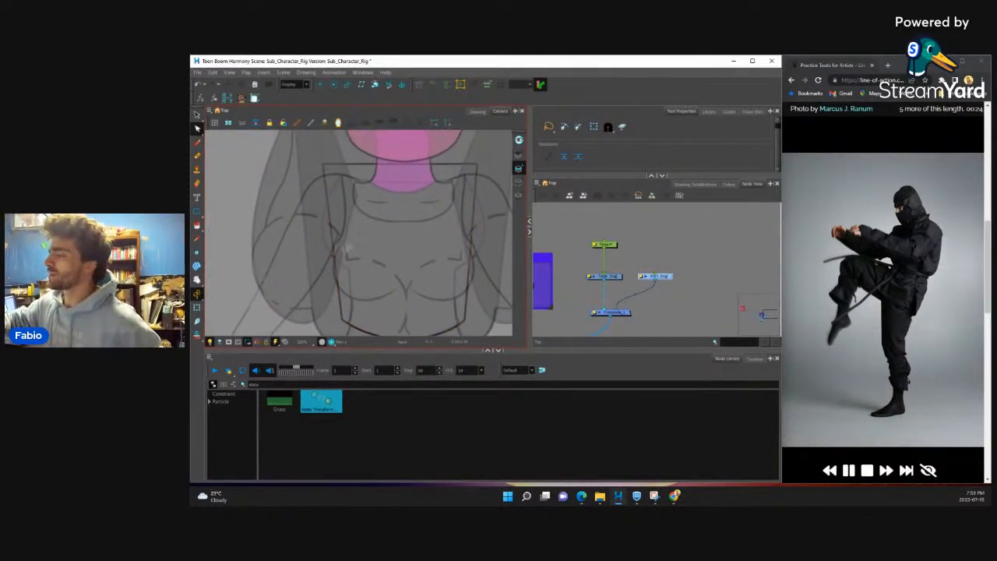
drag(326, 166, 341, 167)
drag(343, 217, 351, 244)
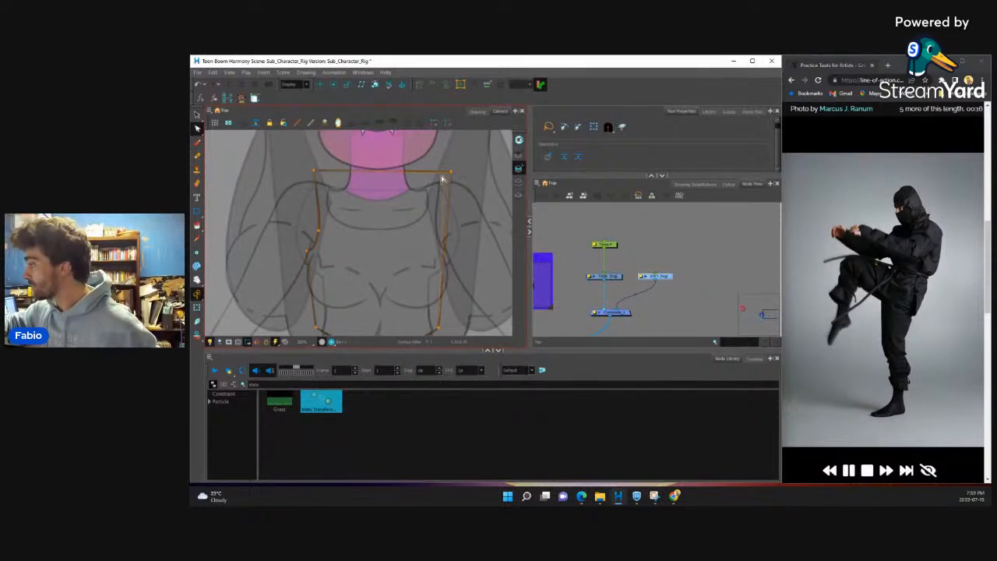
Step: Move the shirt's upper-right corner inward over the shoulder and curve the right side around a contour point at the armpit
drag(442, 180, 440, 173)
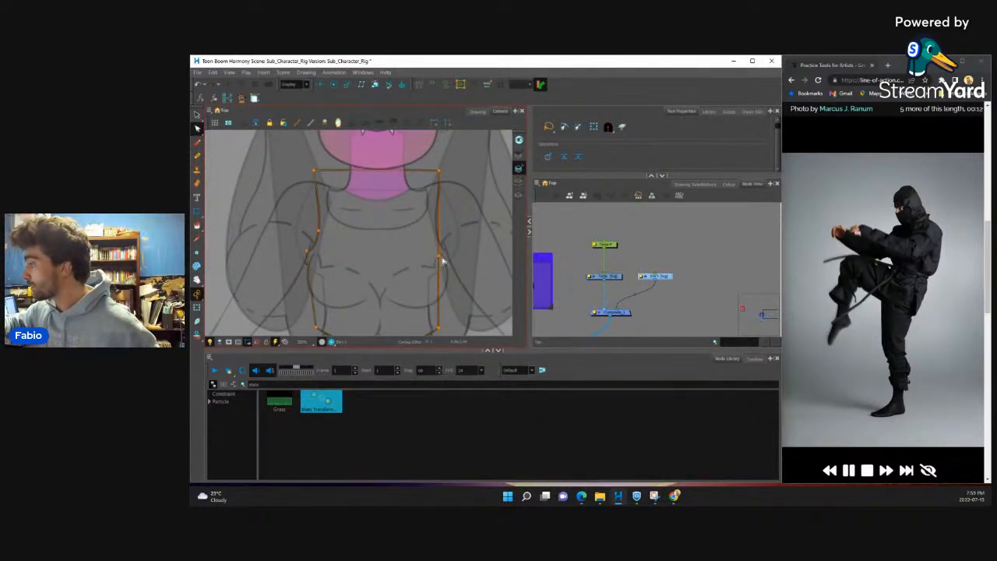
drag(452, 260, 450, 259)
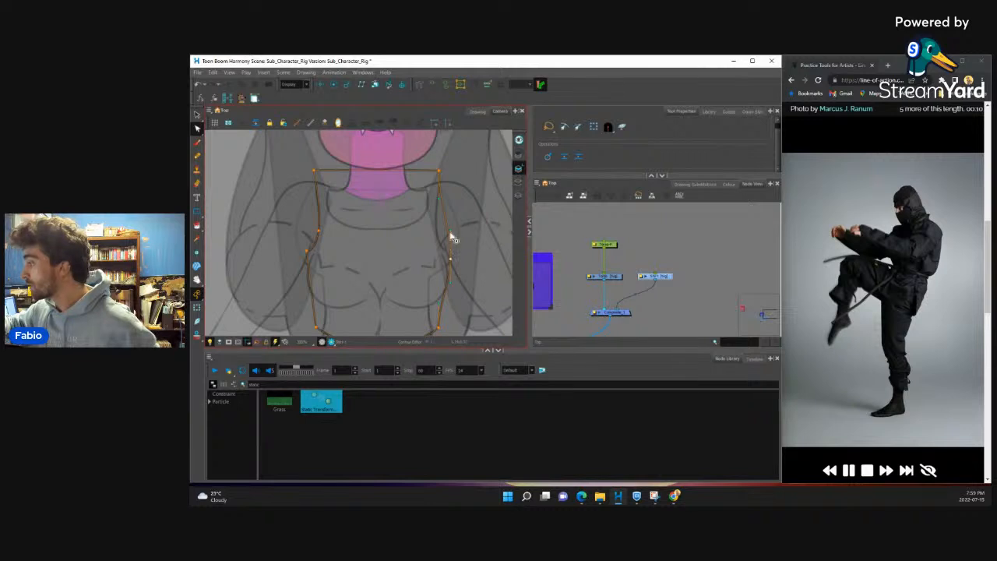
drag(440, 174, 443, 173)
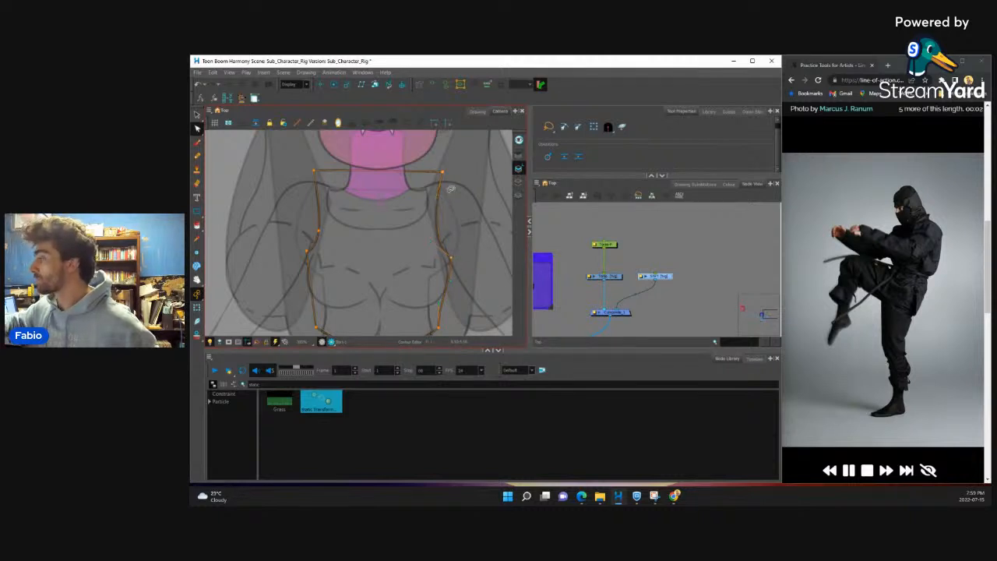
scroll(421, 258, down, 4)
scroll(419, 257, up, 4)
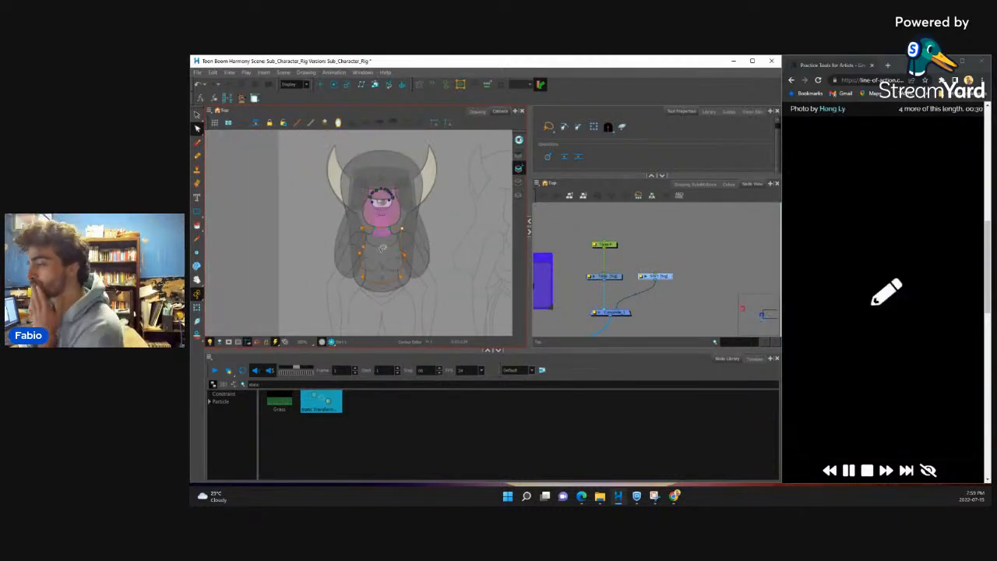
scroll(382, 247, down, 2)
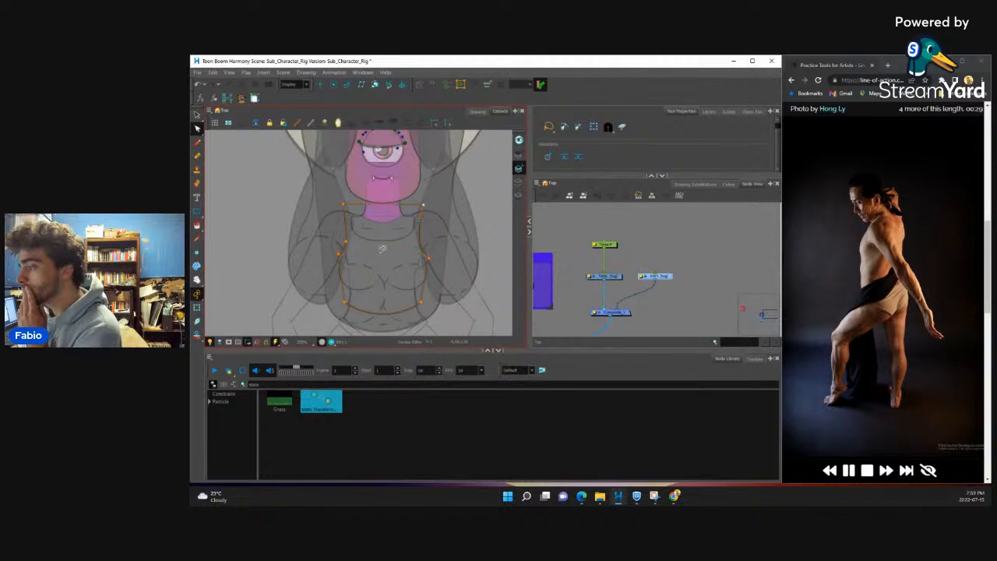
Step: Refine the shirt outline at the armpits, adjusting the right side's curve around the contour point just above the armpit
scroll(382, 267, down, 2)
scroll(384, 282, up, 4)
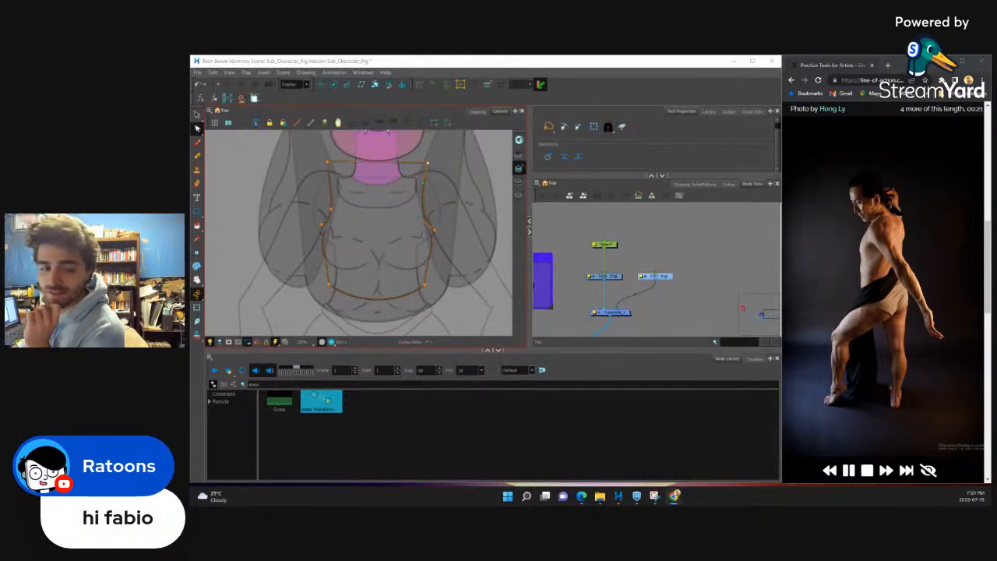
scroll(433, 230, up, 3)
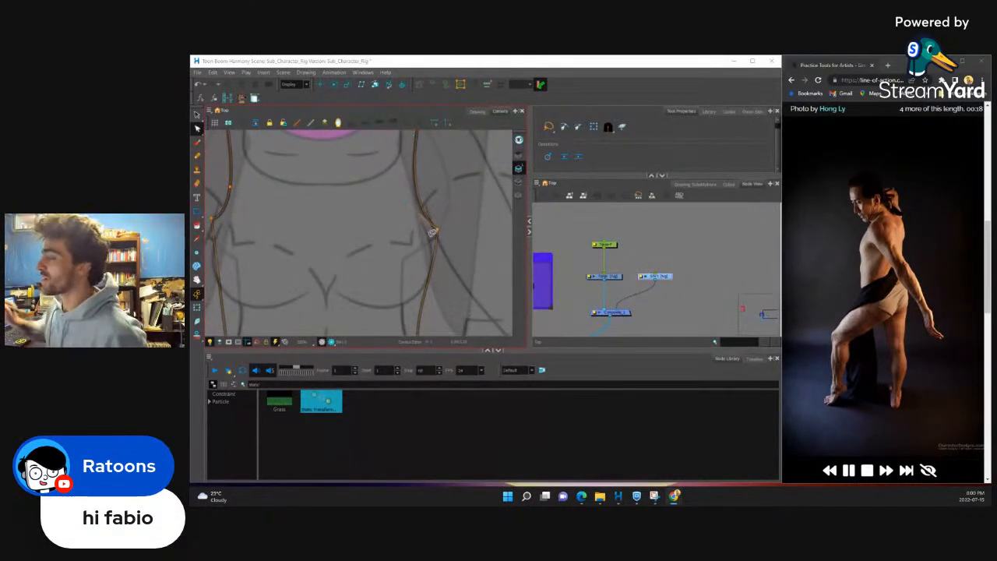
click(437, 233)
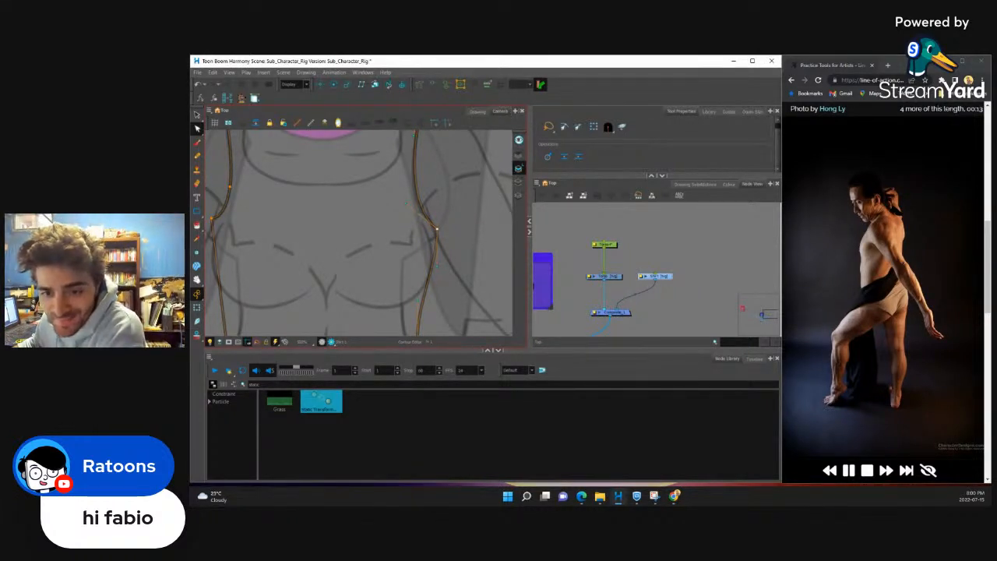
scroll(436, 231, down, 5)
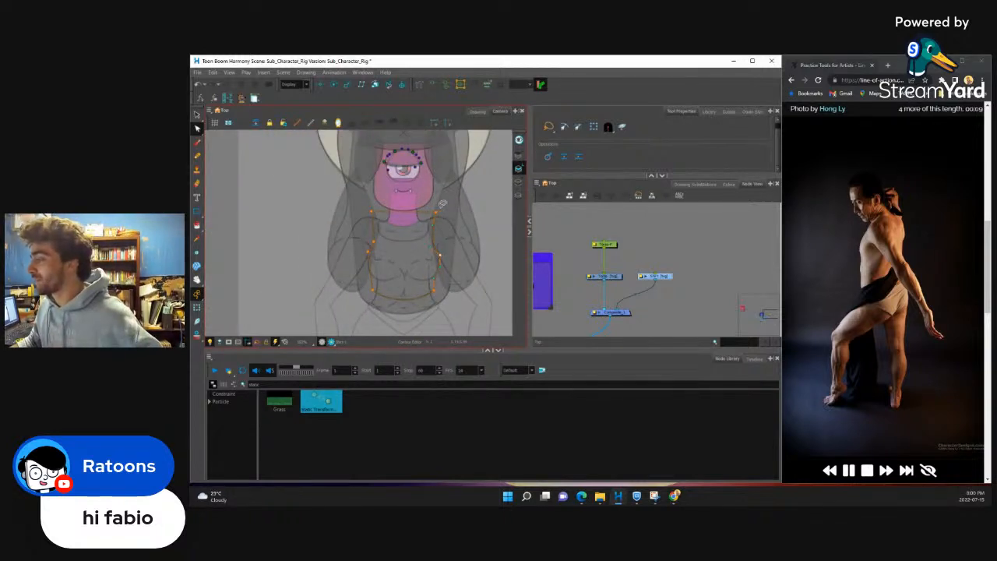
scroll(419, 216, up, 3)
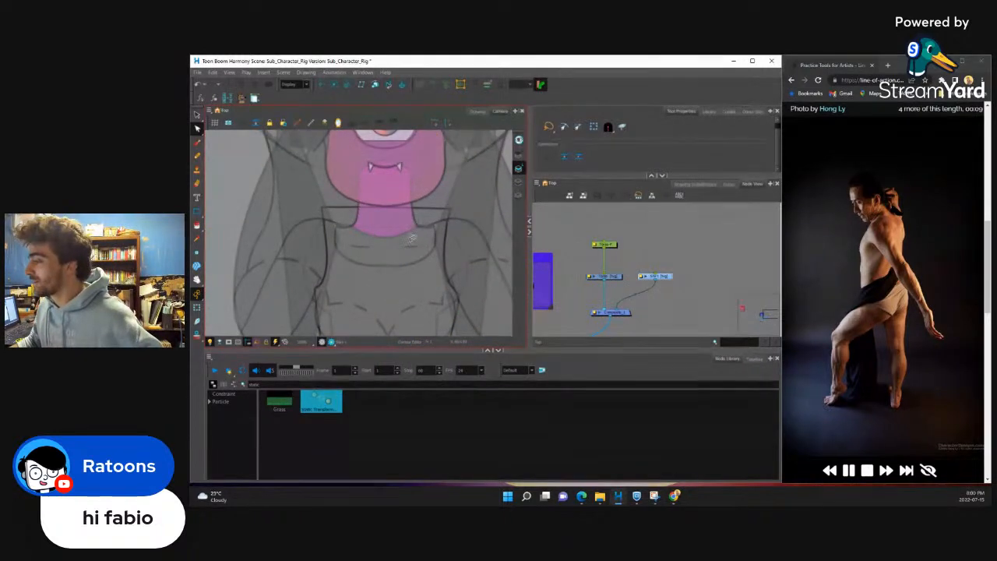
scroll(390, 249, up, 3)
click(343, 250)
scroll(342, 246, down, 4)
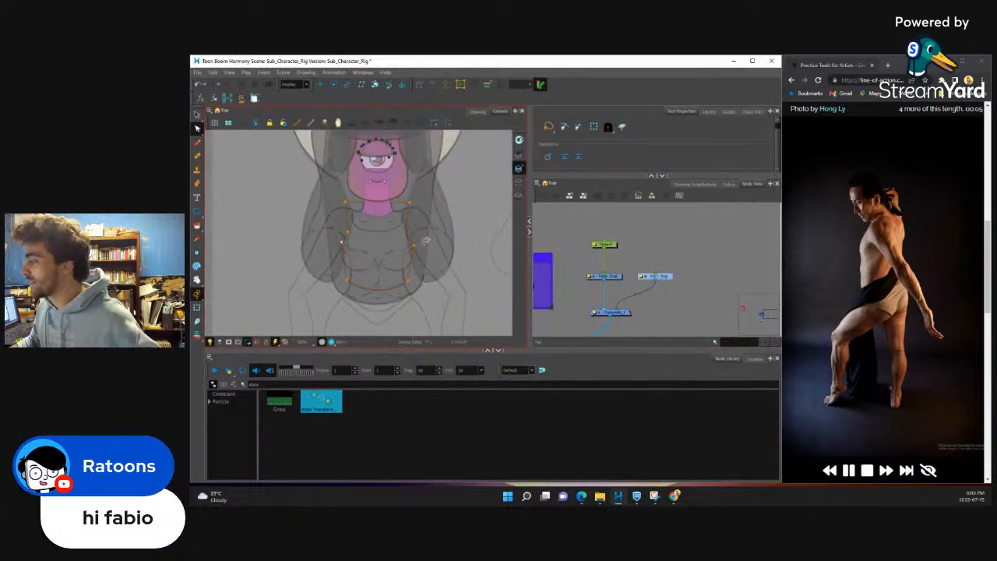
scroll(363, 268, up, 4)
click(389, 207)
drag(395, 226, 388, 207)
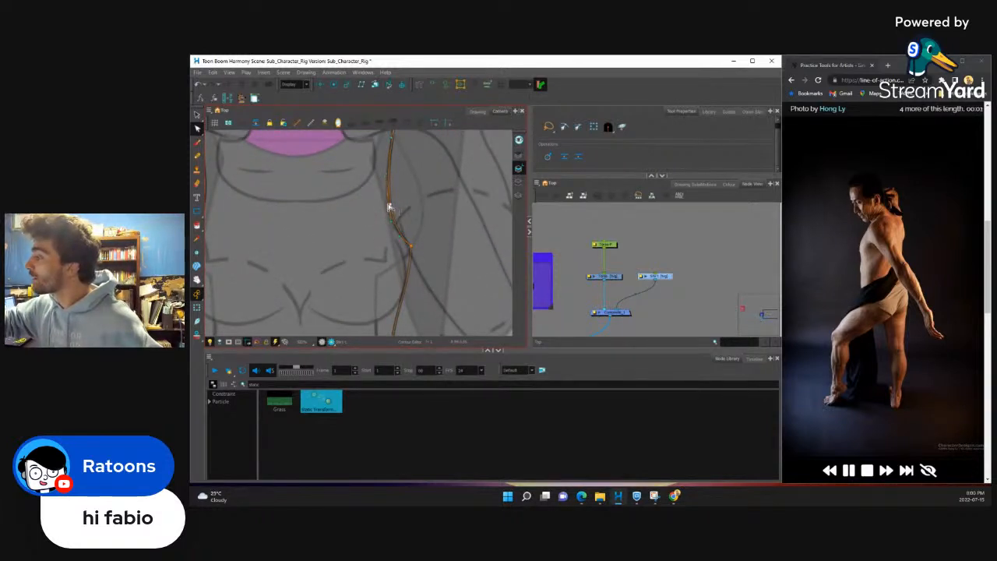
scroll(421, 222, down, 5)
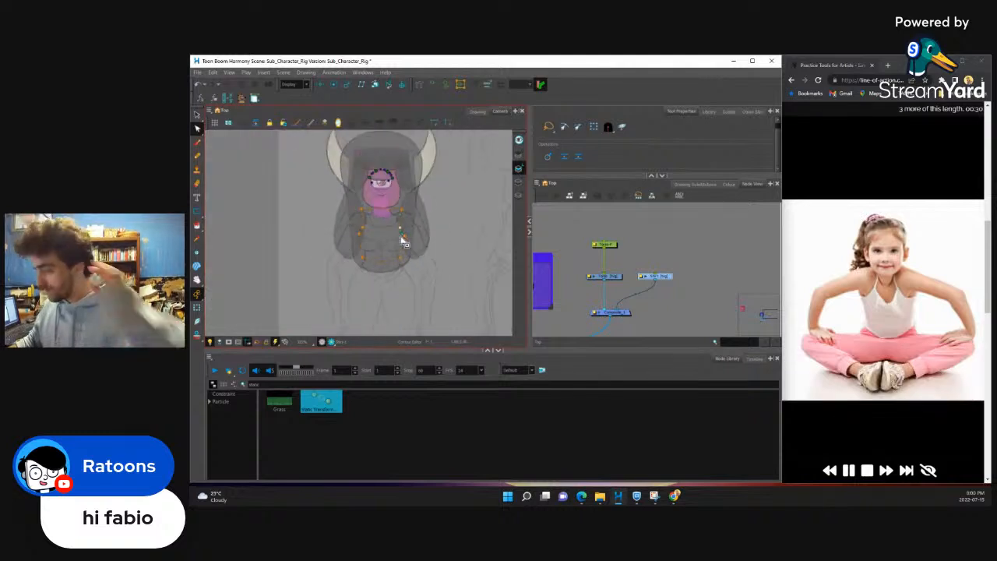
Step: Move the shirt's drawing node slightly away from the torso's and add a parent peg placed directly above it
scroll(397, 240, up, 3)
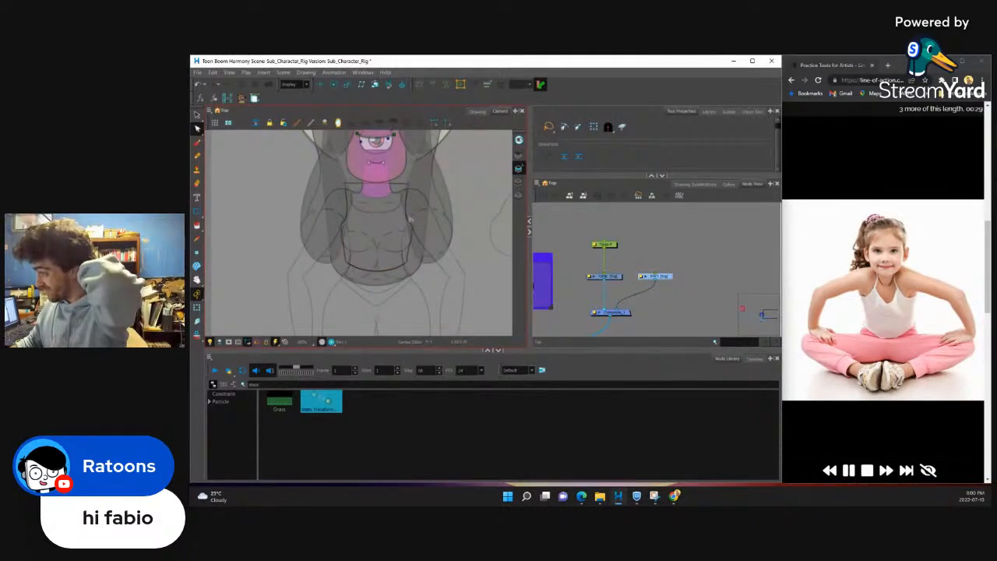
mouse_move(667, 278)
mouse_down()
mouse_move(697, 278)
mouse_move(675, 281)
mouse_up()
scroll(405, 228, up, 2)
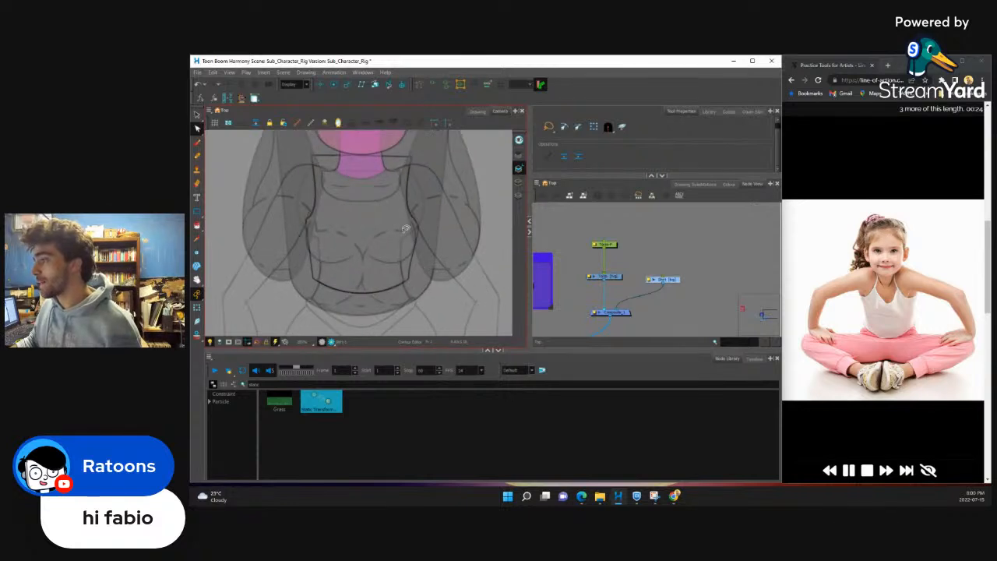
scroll(401, 228, down, 2)
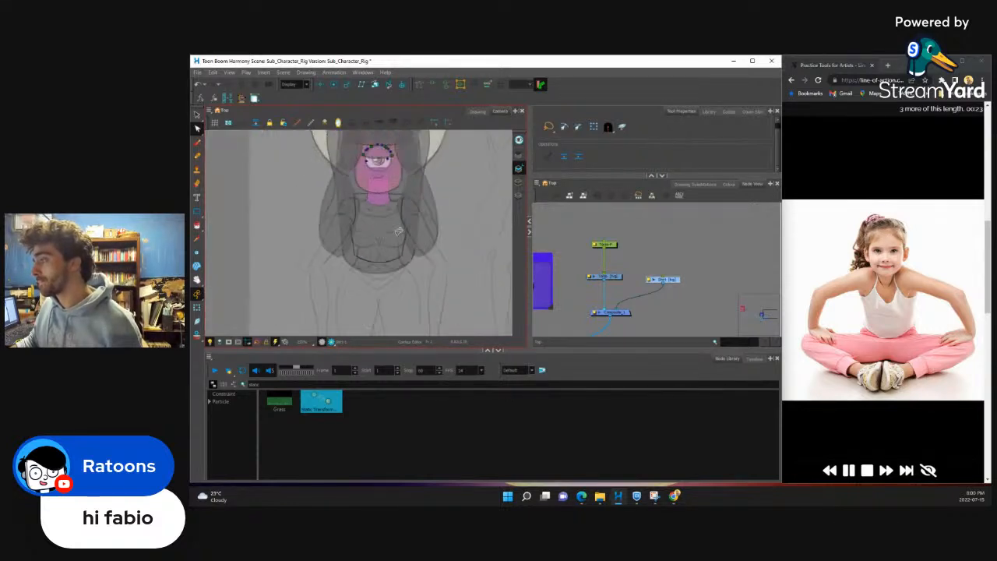
click(671, 280)
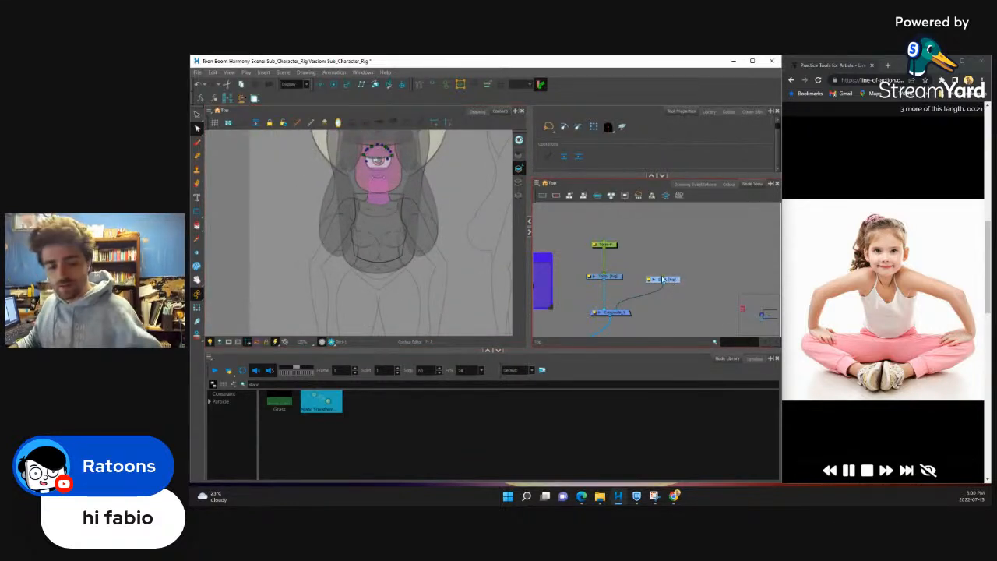
key(ctrl+p)
drag(661, 246, 666, 246)
click(677, 281)
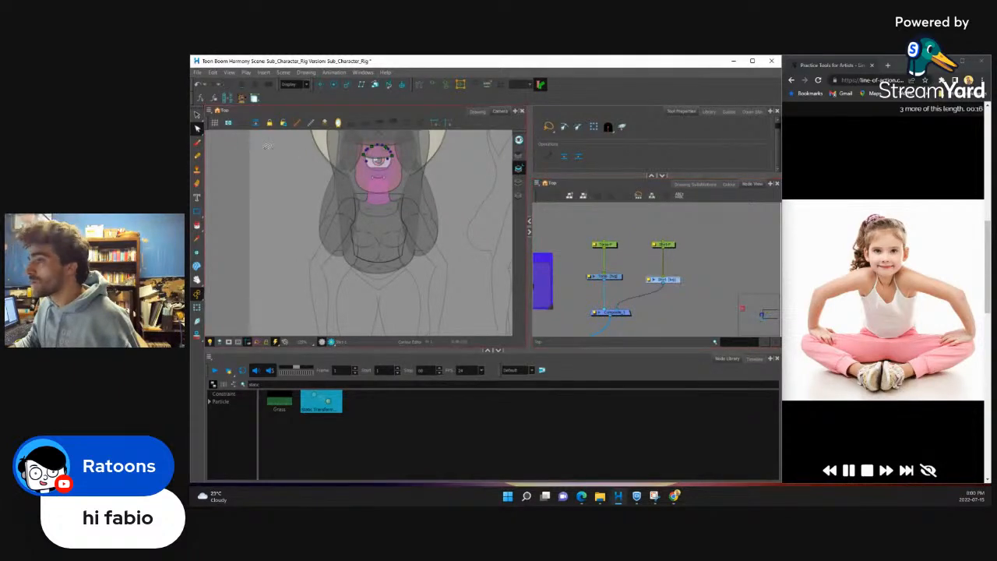
Step: Fill the shirt shape with the blue swatch from the scene palette using the Paint tool
click(197, 115)
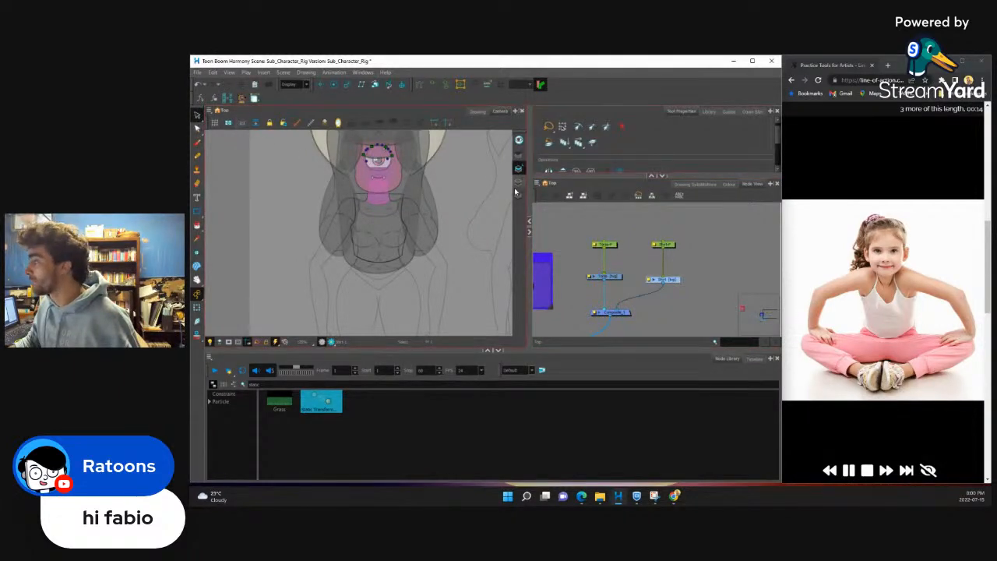
click(197, 225)
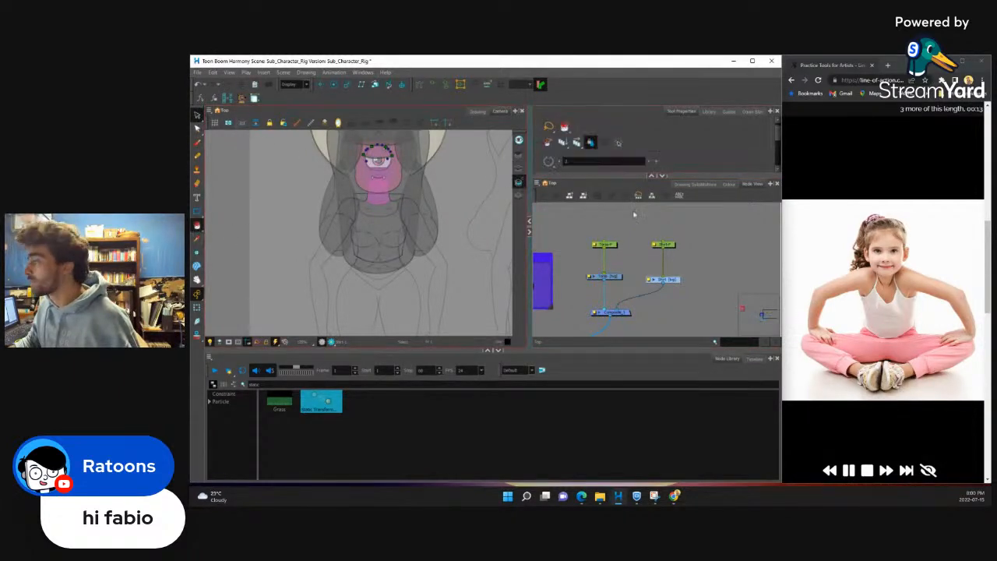
click(729, 184)
click(582, 286)
click(356, 262)
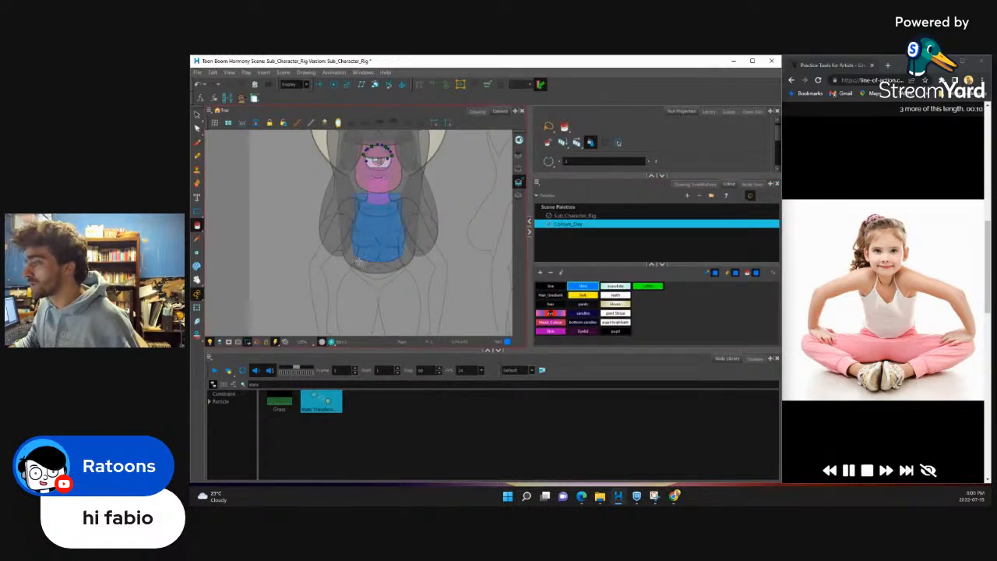
Step: Select the torso drawing and fill it with the magenta Skin swatch using the Paint tool
click(197, 293)
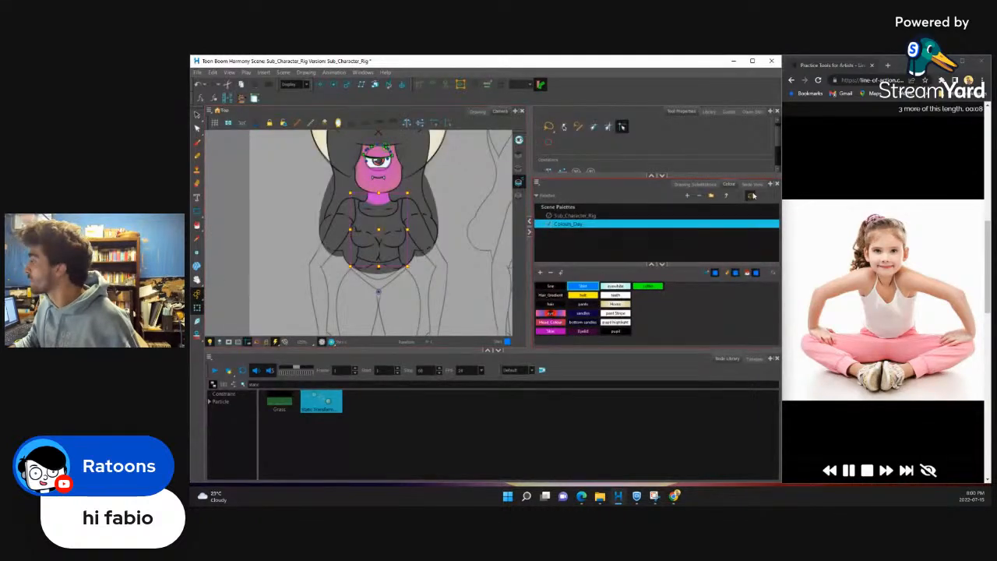
click(751, 184)
click(613, 278)
scroll(392, 183, down, 1)
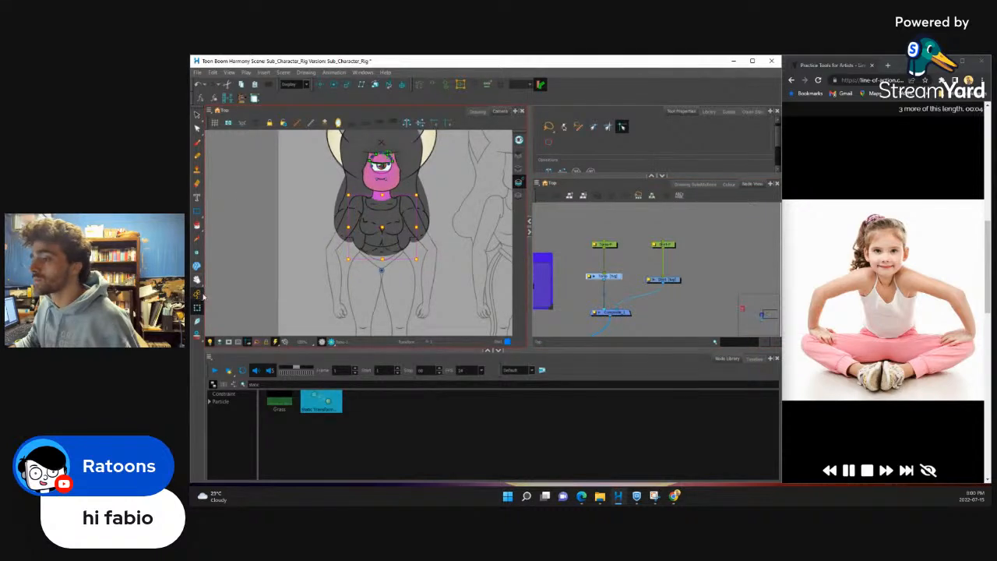
click(197, 225)
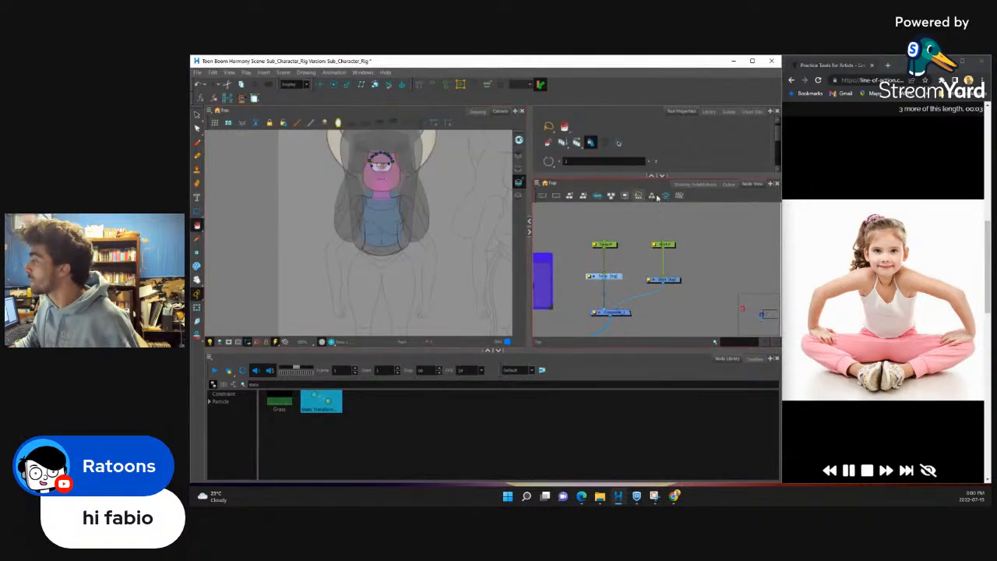
click(728, 184)
click(550, 331)
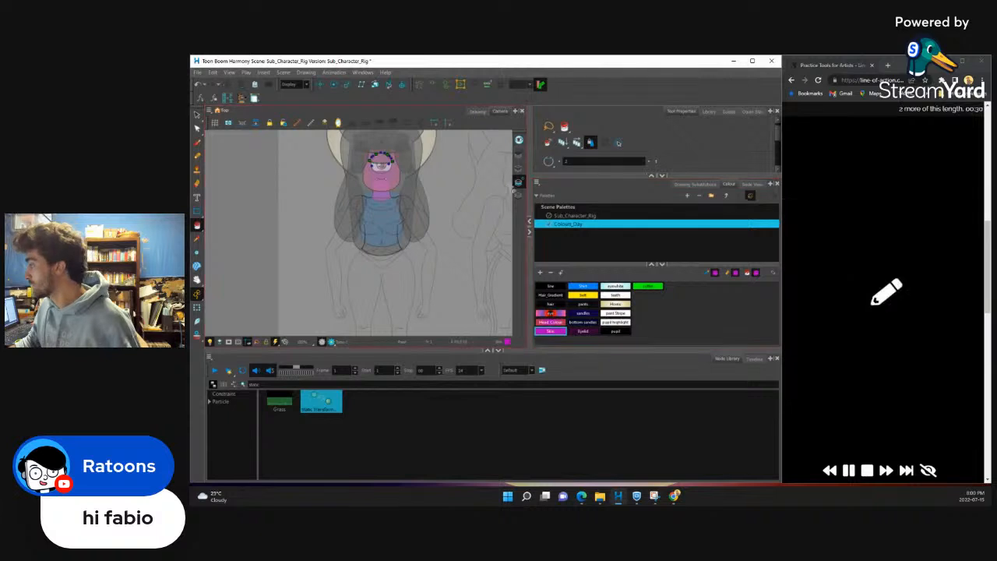
scroll(395, 236, up, 3)
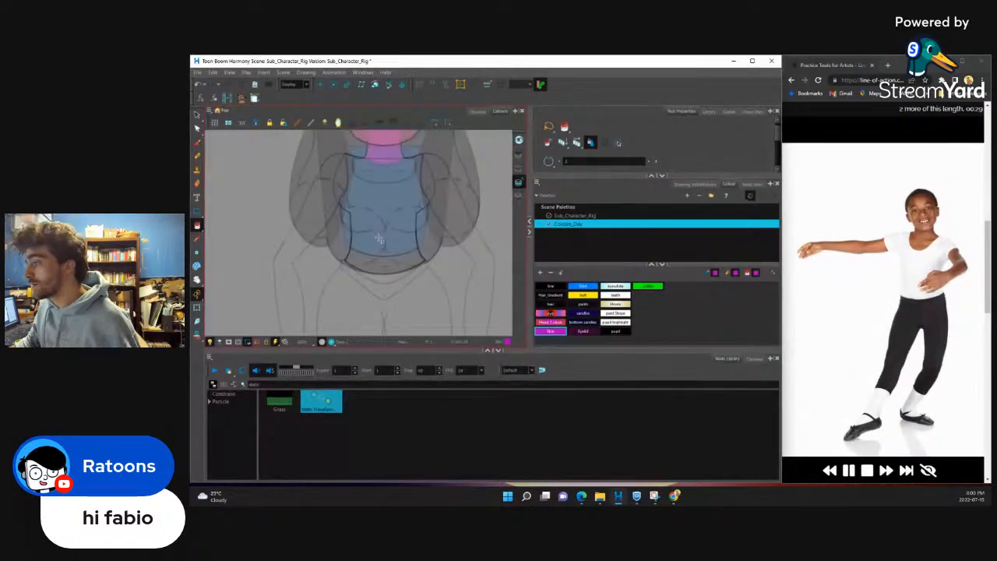
click(368, 221)
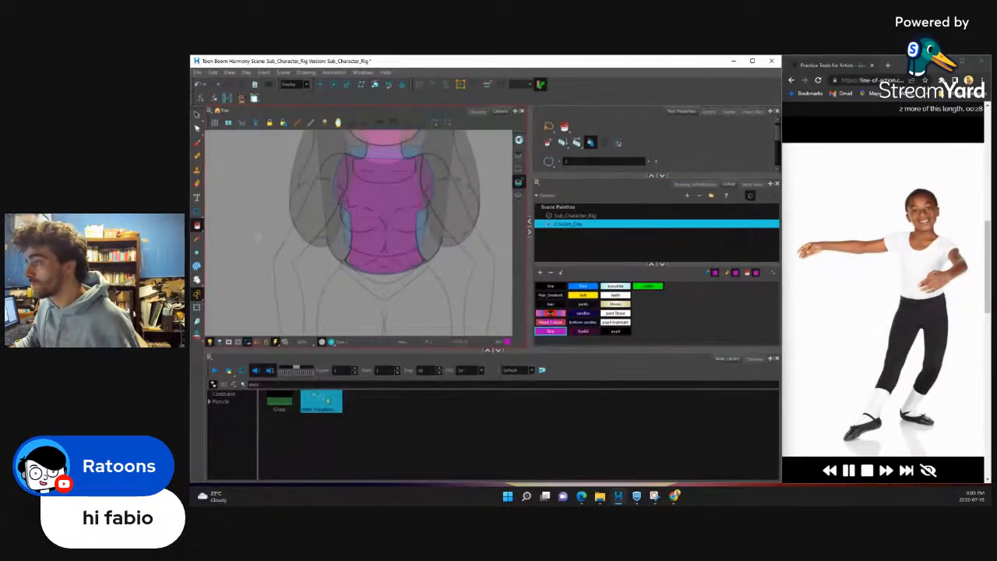
Step: Select the Reference group's nodes in the node network and disable them to hide the reference sketch
click(197, 307)
click(254, 264)
scroll(428, 231, down, 4)
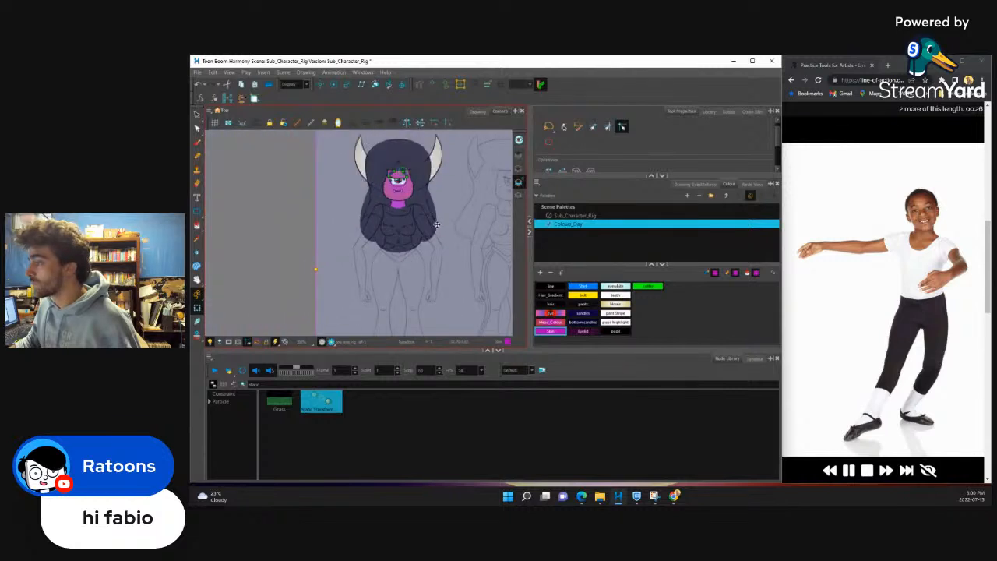
scroll(433, 203, up, 2)
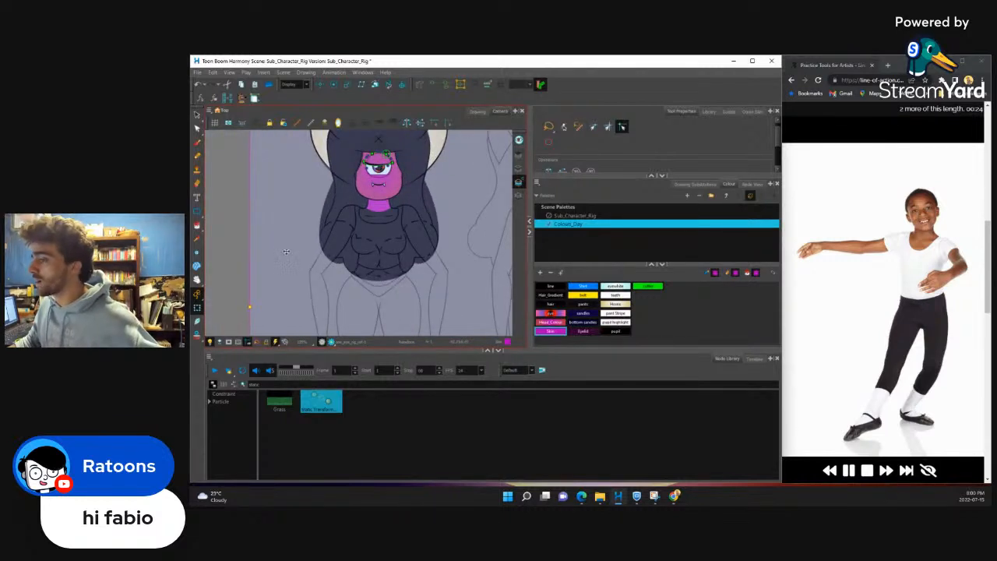
click(237, 265)
click(751, 184)
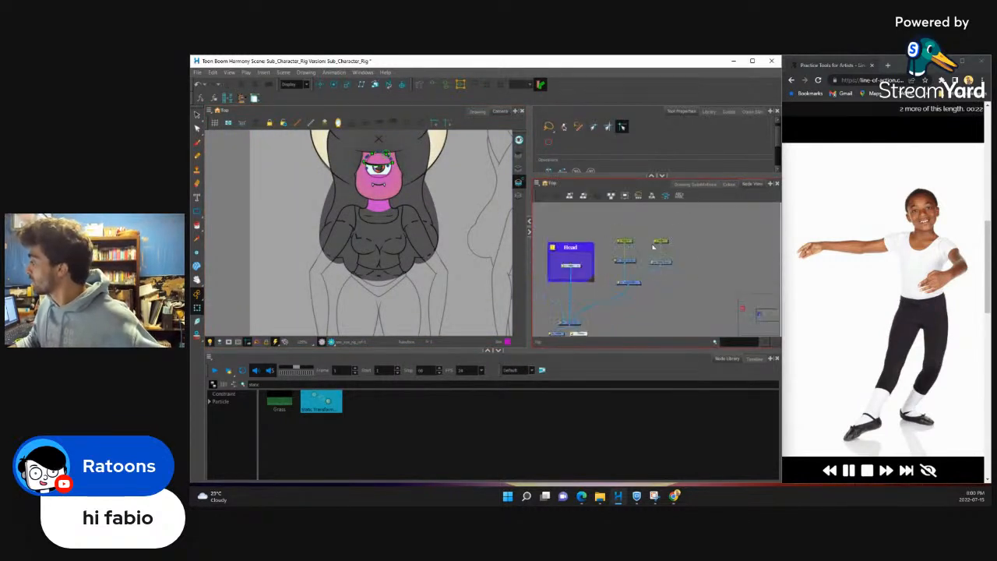
drag(593, 290, 676, 285)
scroll(576, 245, up, 2)
drag(553, 219, 599, 265)
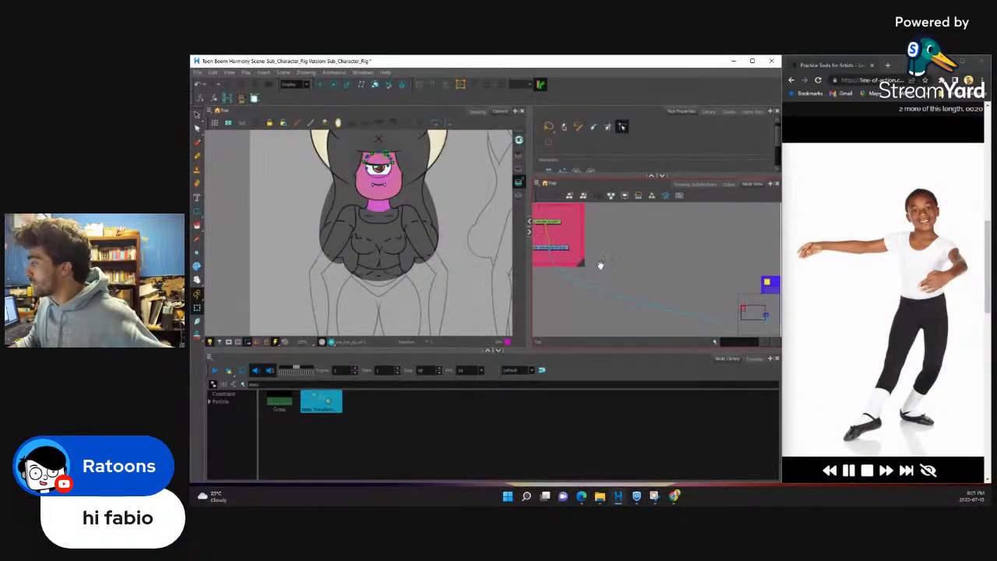
drag(571, 218, 647, 231)
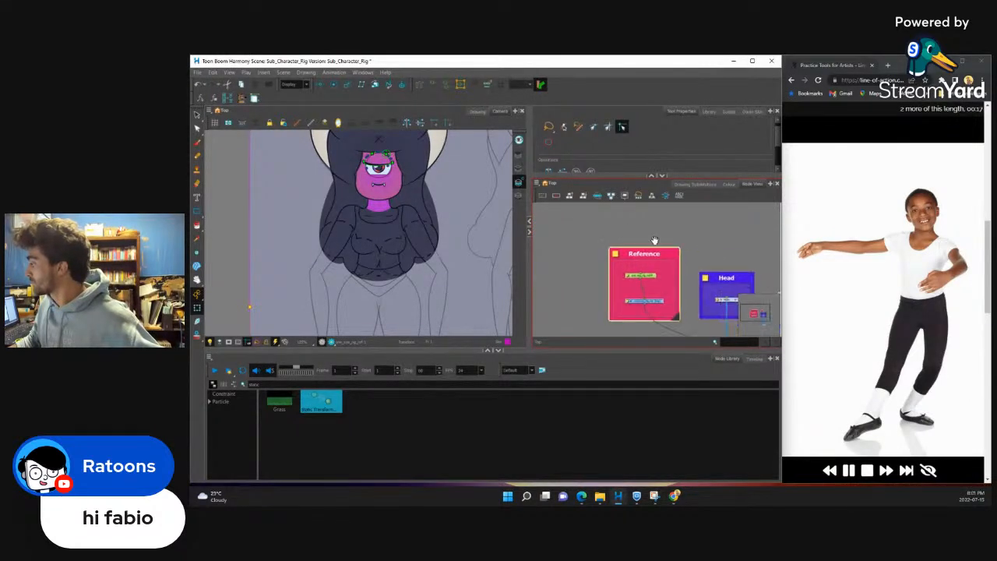
key(d)
click(459, 226)
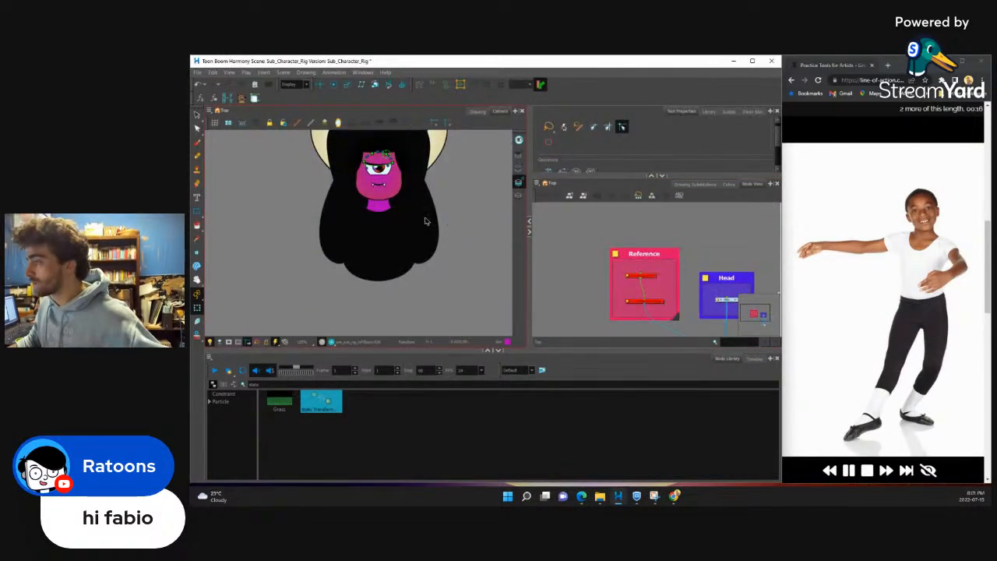
Step: Select the back hair in the camera view and nudge it backward behind the torso and shirt
click(422, 228)
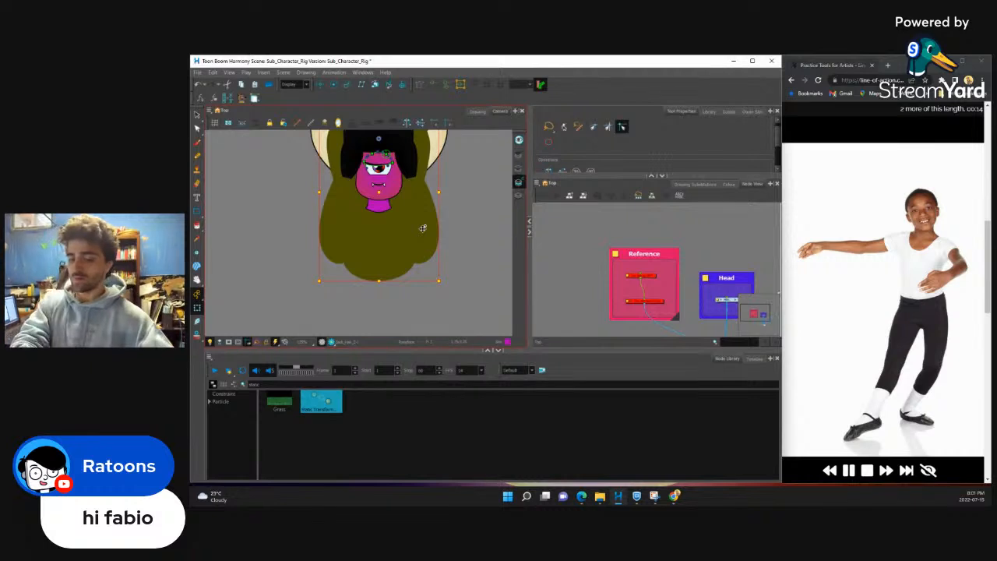
key(alt+Up)
key(alt+Up)
drag(463, 214, 455, 244)
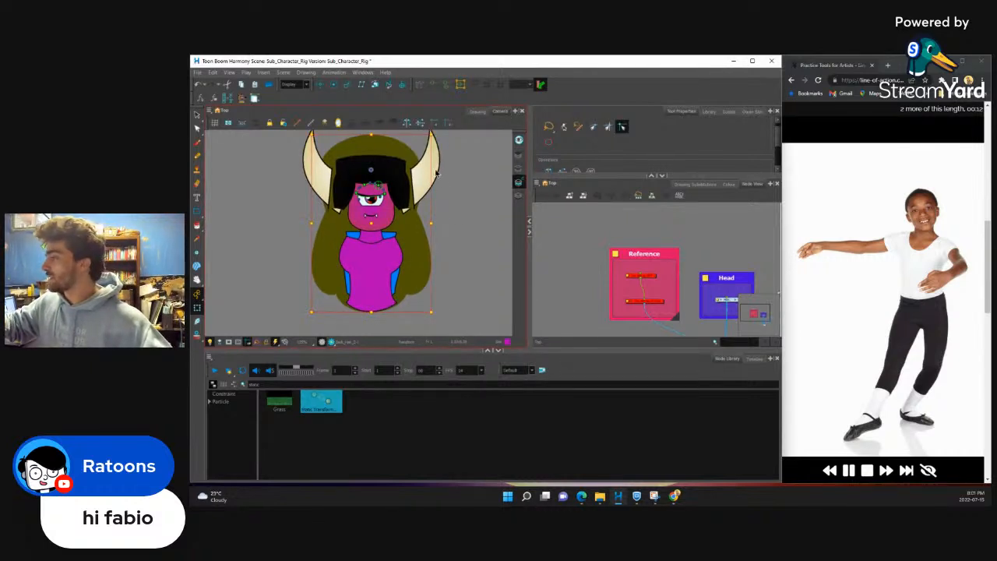
click(436, 173)
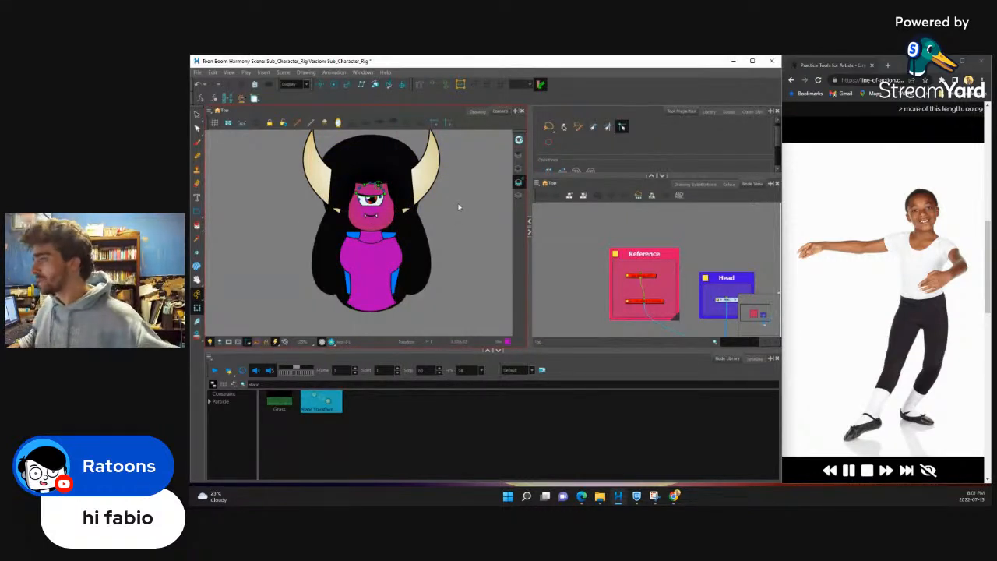
Step: Select the horns and nudge them backward behind the hair
scroll(459, 204, up, 3)
scroll(442, 210, down, 3)
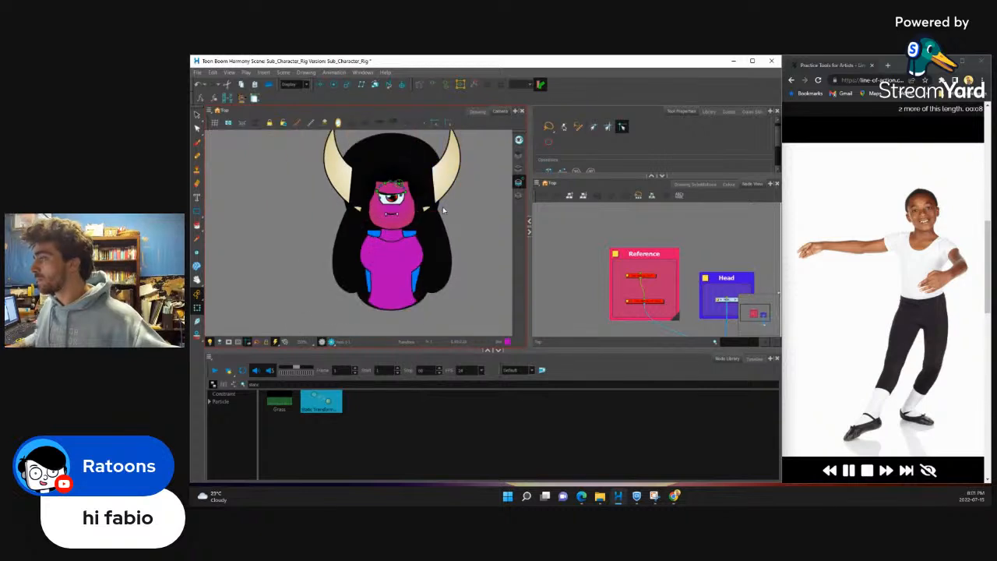
click(442, 210)
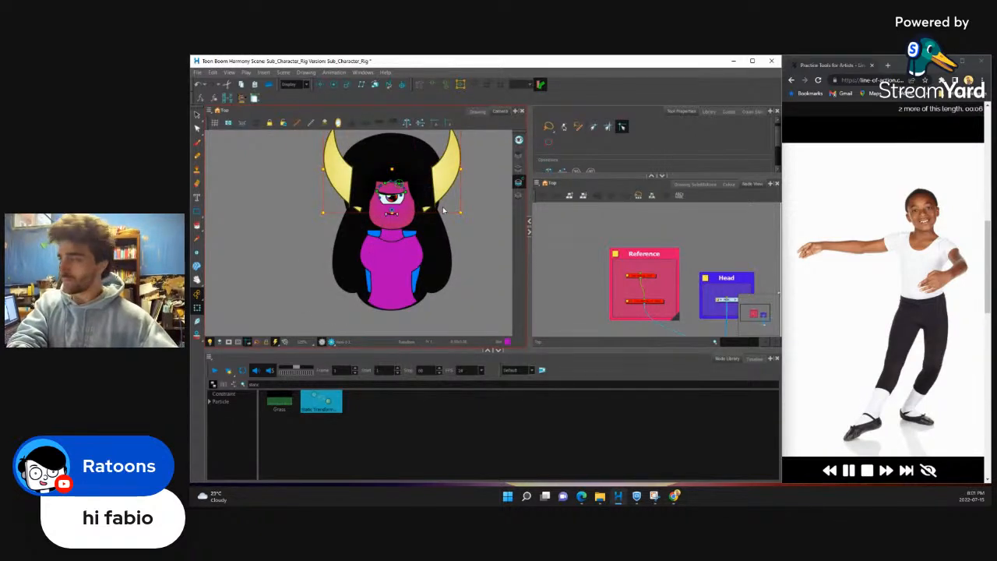
key(alt+Up)
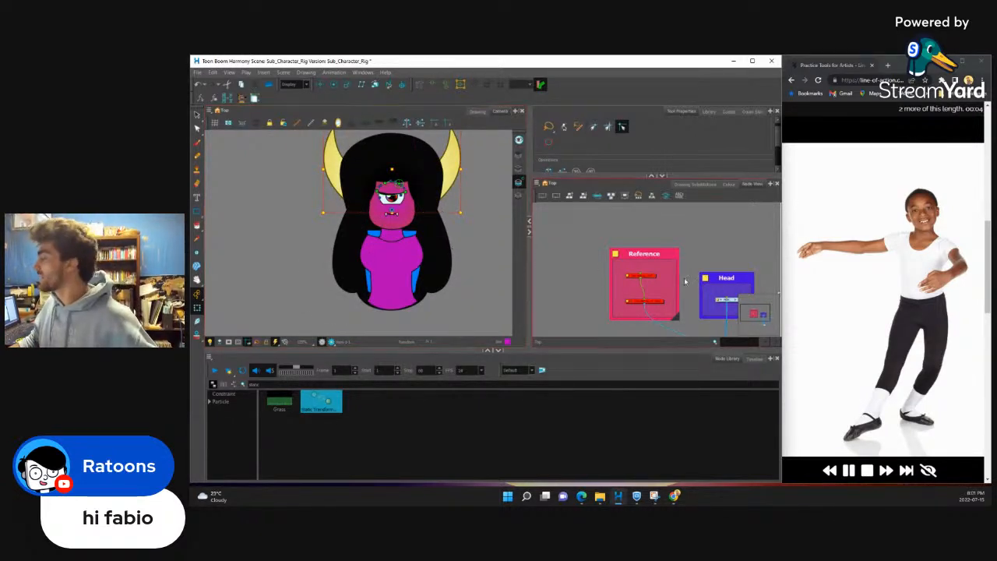
Step: Rearrange the torso and shirt node branches above their composite so the blue shirt renders in front of the torso
drag(711, 267, 641, 255)
scroll(685, 279, down, 2)
mouse_move(687, 282)
mouse_down()
mouse_move(648, 266)
mouse_move(691, 293)
mouse_up()
scroll(679, 278, up, 4)
scroll(699, 269, down, 3)
mouse_move(656, 235)
mouse_down()
mouse_move(685, 274)
mouse_move(741, 269)
mouse_move(682, 268)
mouse_up()
drag(682, 267, 708, 276)
mouse_move(648, 232)
mouse_down()
mouse_move(655, 252)
mouse_move(700, 286)
mouse_move(648, 273)
mouse_up()
click(647, 285)
scroll(410, 267, up, 2)
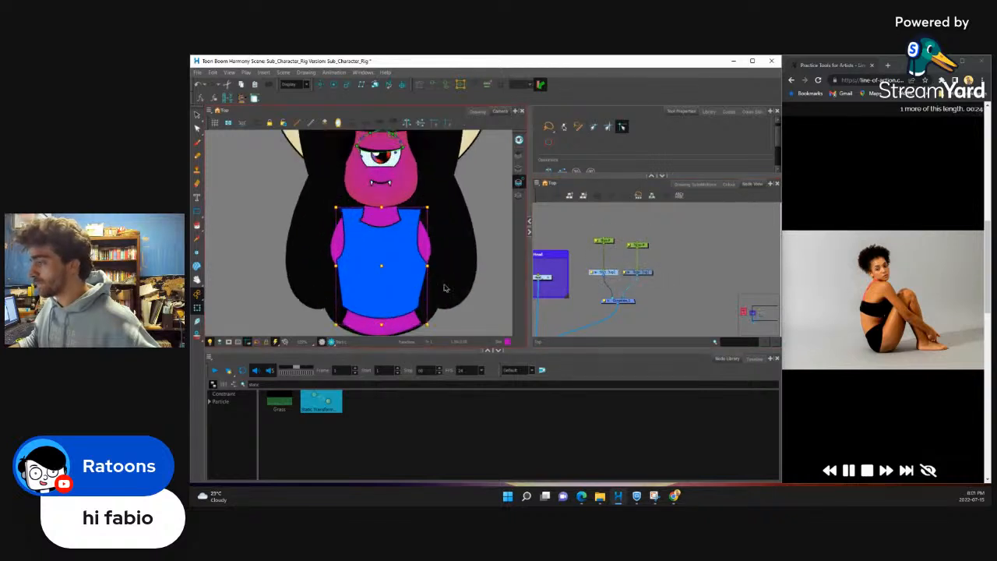
Step: Examine how the blue shirt overlaps the torso and hair, checking the torso and shirt pegs and drawings
click(460, 303)
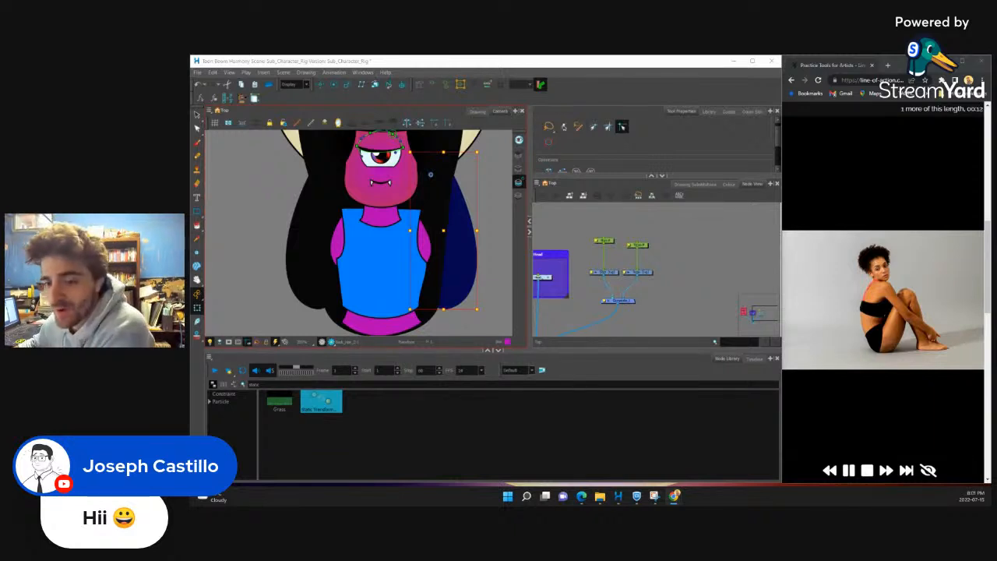
click(640, 243)
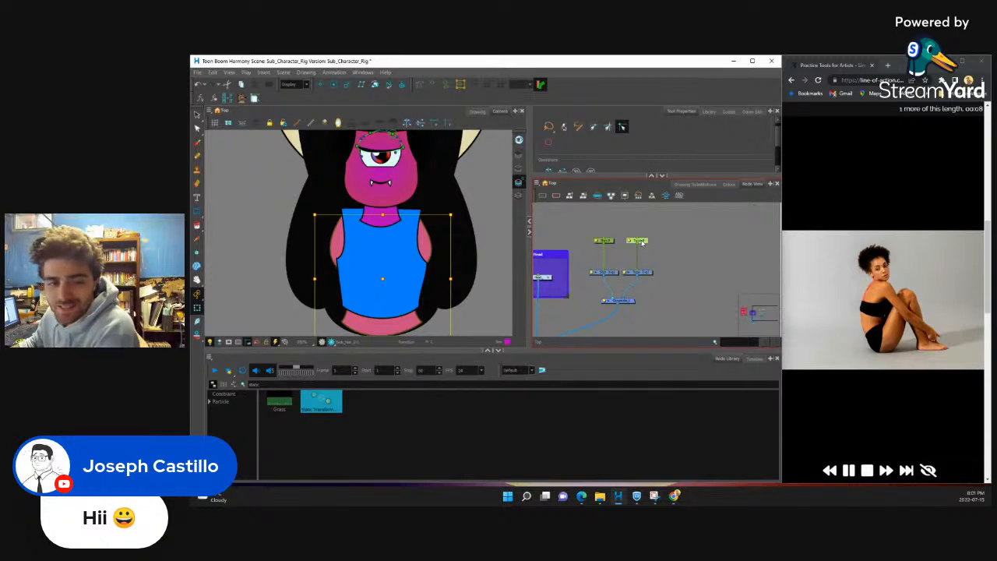
click(613, 242)
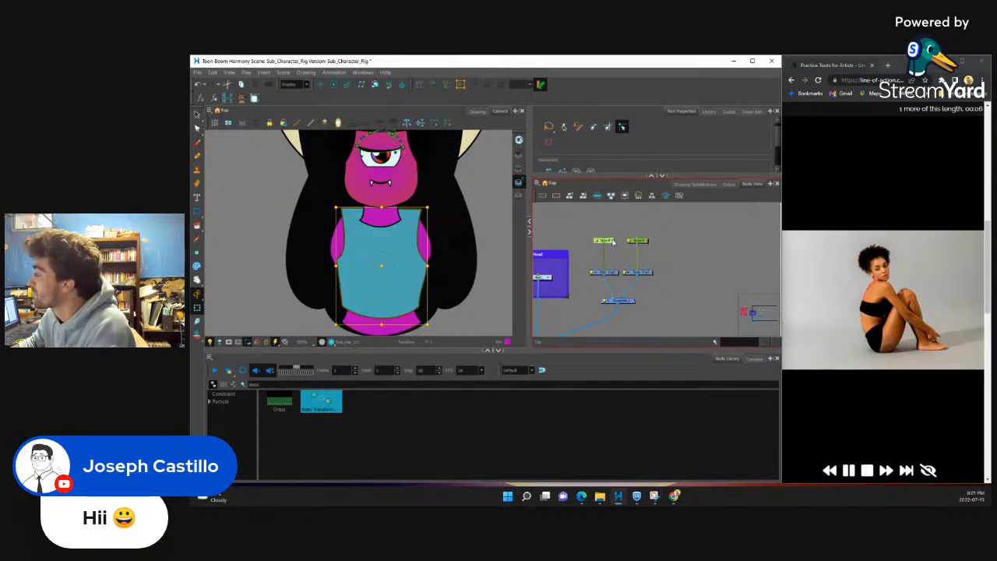
scroll(613, 242, up, 1)
scroll(345, 247, down, 1)
scroll(368, 232, up, 2)
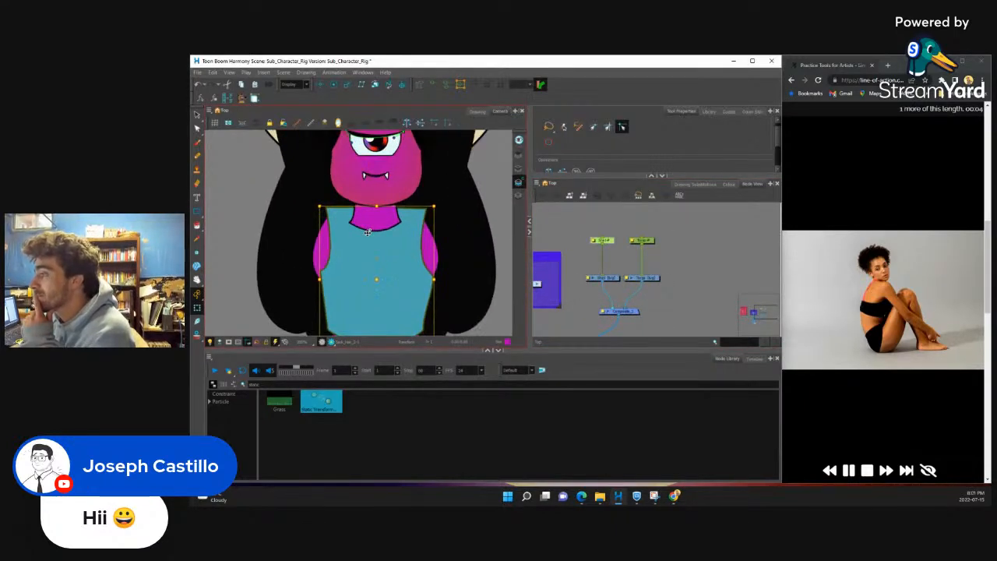
scroll(368, 232, down, 1)
scroll(368, 238, up, 3)
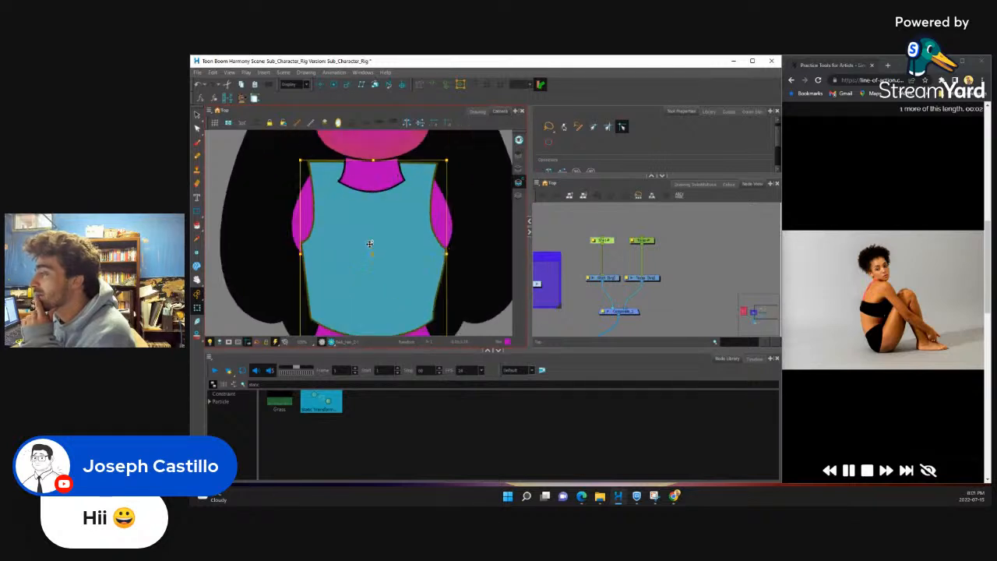
scroll(369, 243, up, 1)
scroll(384, 232, down, 2)
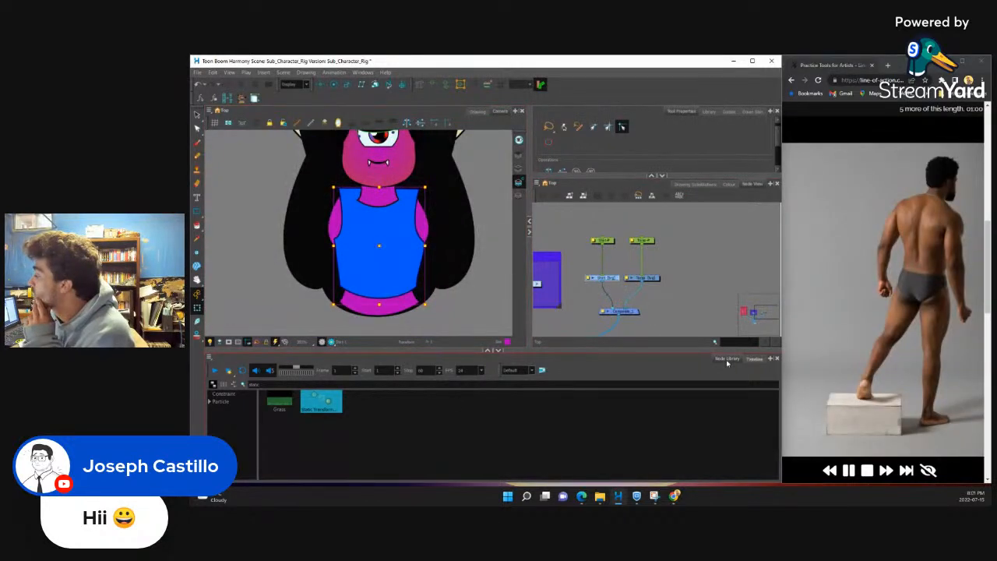
Step: Search the node library for "line" and add a Line-Art node beside the torso and shirt composite
click(754, 359)
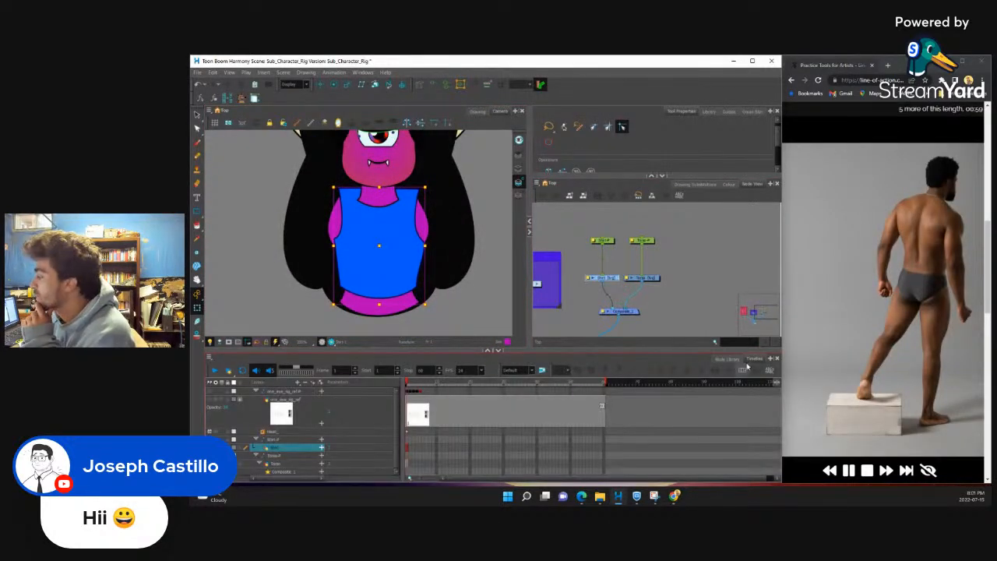
click(726, 358)
drag(287, 385, 230, 392)
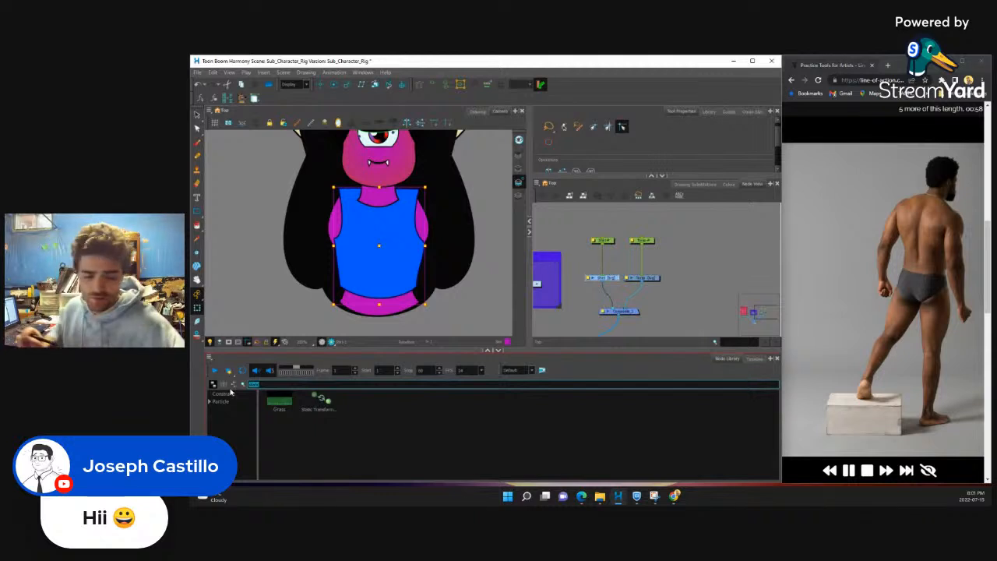
text(line)
drag(321, 399, 577, 308)
Step: Search the node library for "colour" and place a Colour-Art node on the torso's branch above the composite
drag(288, 385, 209, 385)
text(colour)
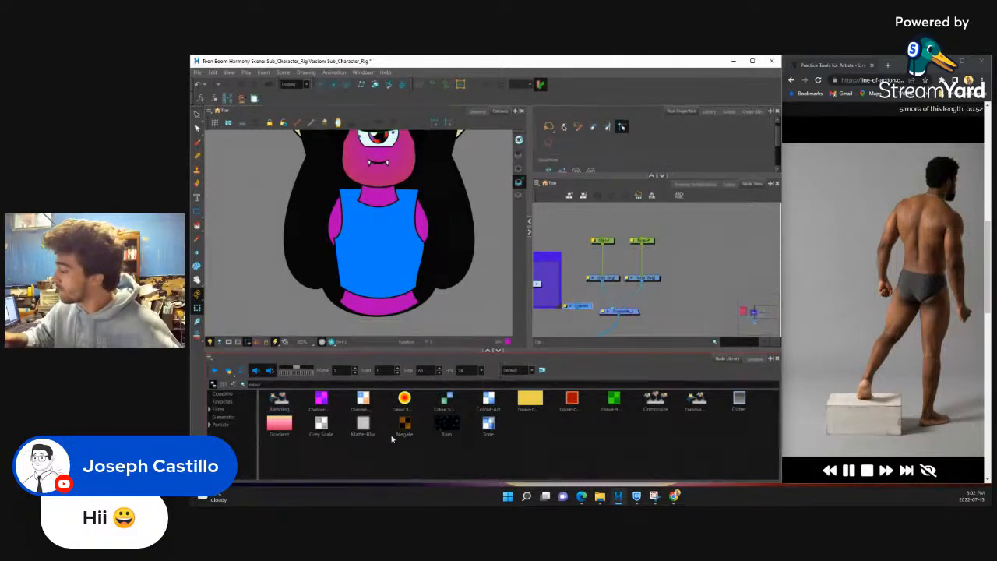
drag(489, 400, 642, 301)
mouse_move(652, 299)
mouse_down()
mouse_move(668, 298)
mouse_move(659, 298)
mouse_up()
click(658, 299)
Step: Spread the shirt peg and drawing nodes away from the torso branch to make room above the composite
click(626, 283)
mouse_move(585, 282)
mouse_down()
mouse_move(573, 283)
mouse_move(647, 275)
mouse_up()
click(619, 279)
mouse_move(576, 237)
mouse_down()
mouse_move(574, 286)
mouse_move(575, 240)
mouse_up()
click(585, 271)
click(566, 279)
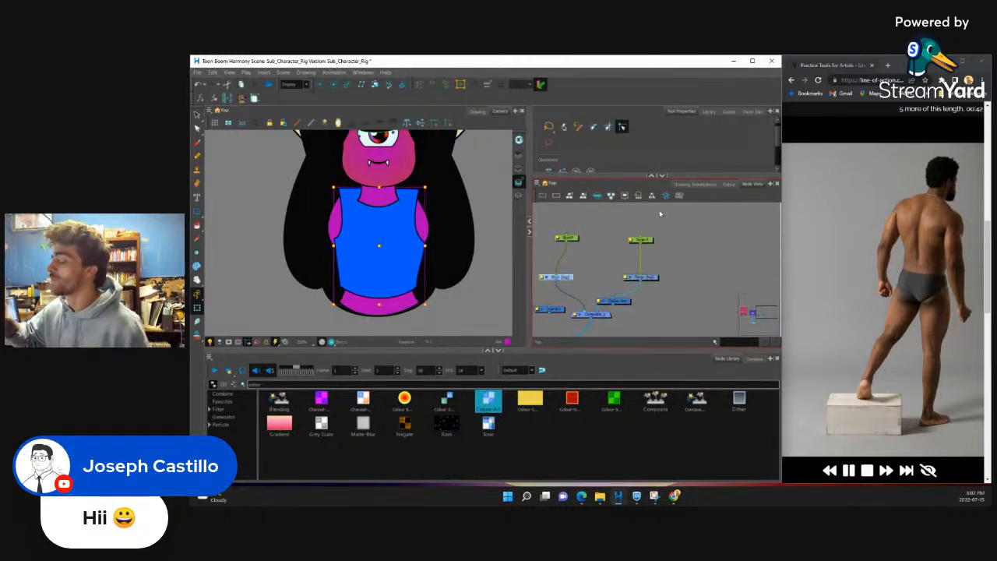
click(650, 278)
click(557, 277)
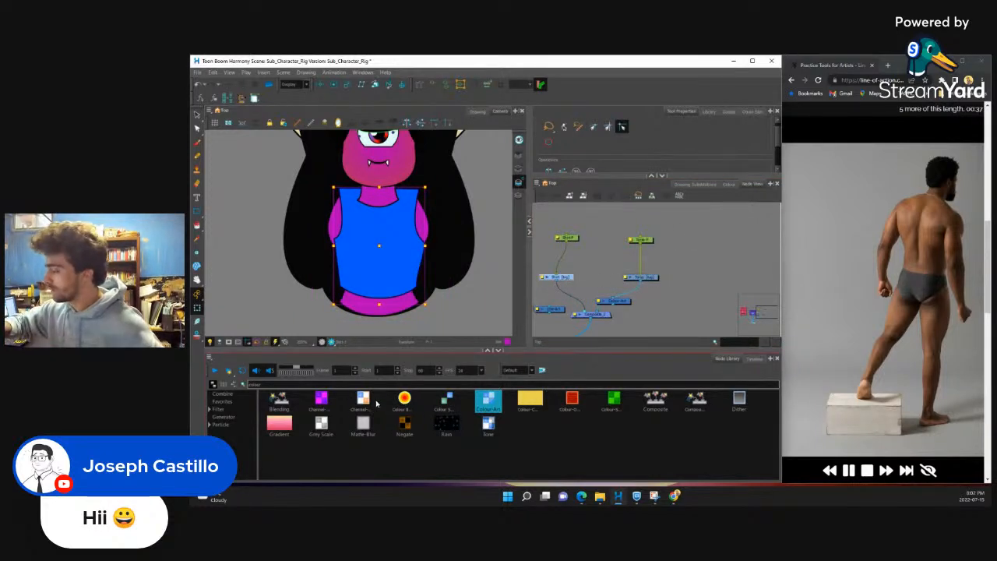
Step: Search for "cutter", insert a Cutter node beneath the shirt drawing, and set it to clip the shirt to the torso's shape
drag(272, 384, 208, 381)
text(cut)
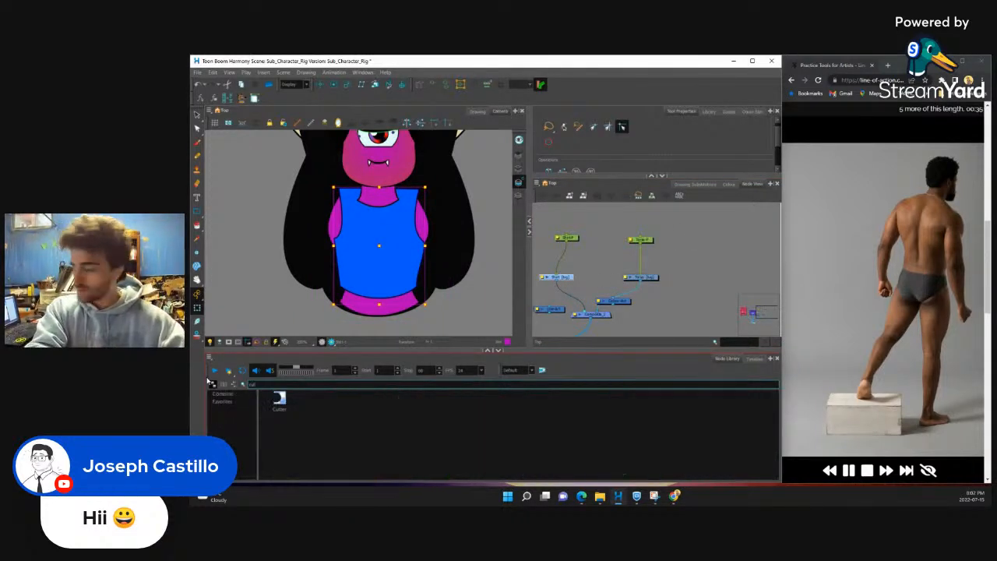
text(ter)
click(278, 401)
drag(590, 300, 656, 294)
drag(551, 310, 616, 287)
drag(640, 281, 599, 325)
click(558, 296)
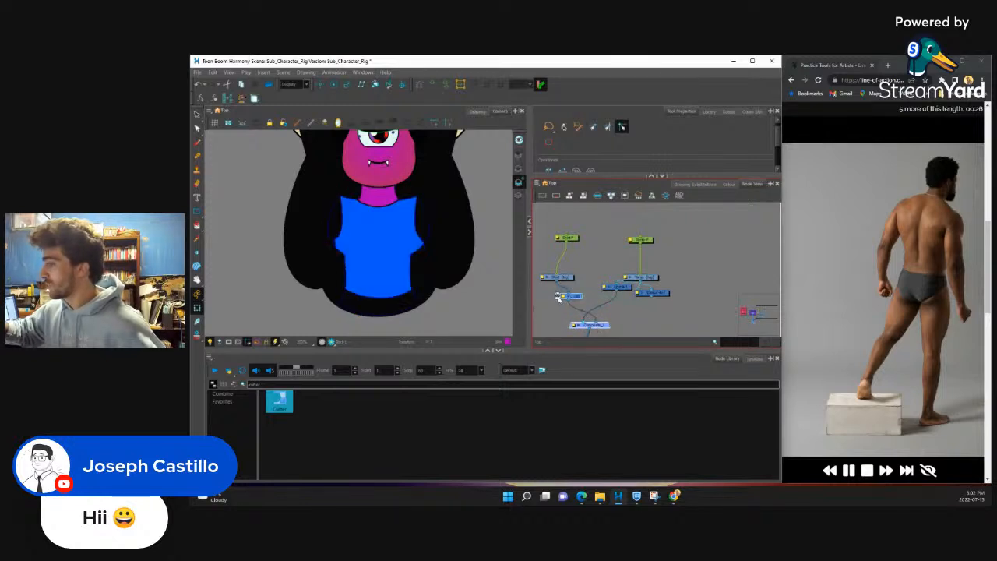
Step: Connect the torso's Line-Art and Colour-Art nodes to the composite and align the torso and shirt branches
click(622, 320)
drag(627, 289, 604, 322)
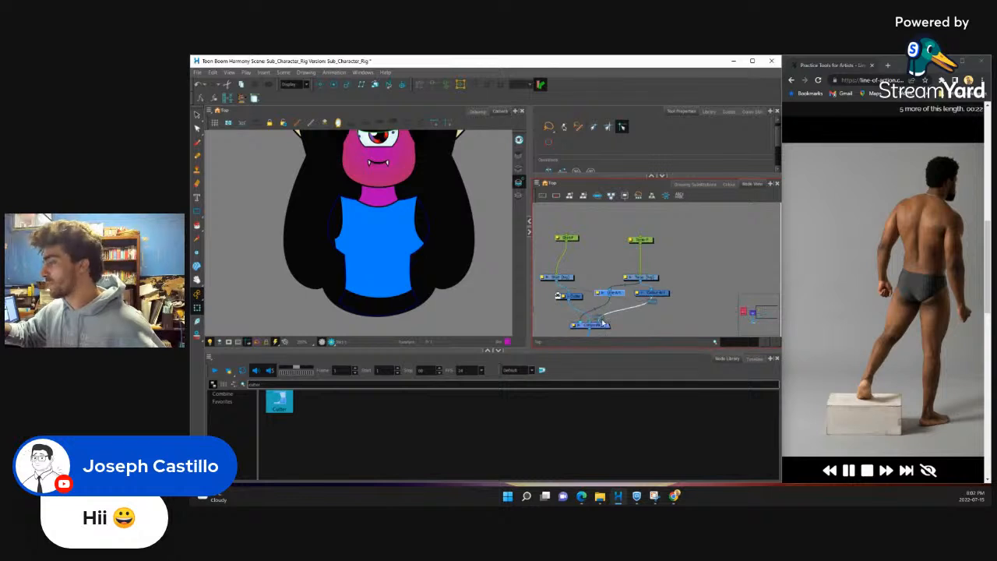
drag(649, 280, 660, 281)
drag(644, 241, 655, 243)
drag(574, 302, 566, 299)
click(557, 278)
drag(572, 241, 564, 245)
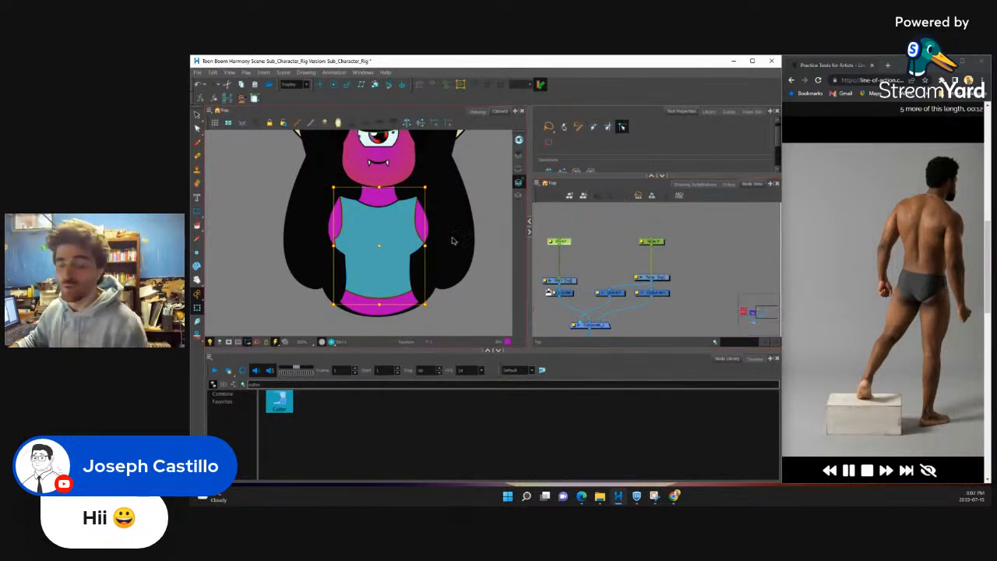
Step: Adjust the shirt drawing's contour point at the bottom of the armhole on the character's right side
scroll(438, 282, down, 2)
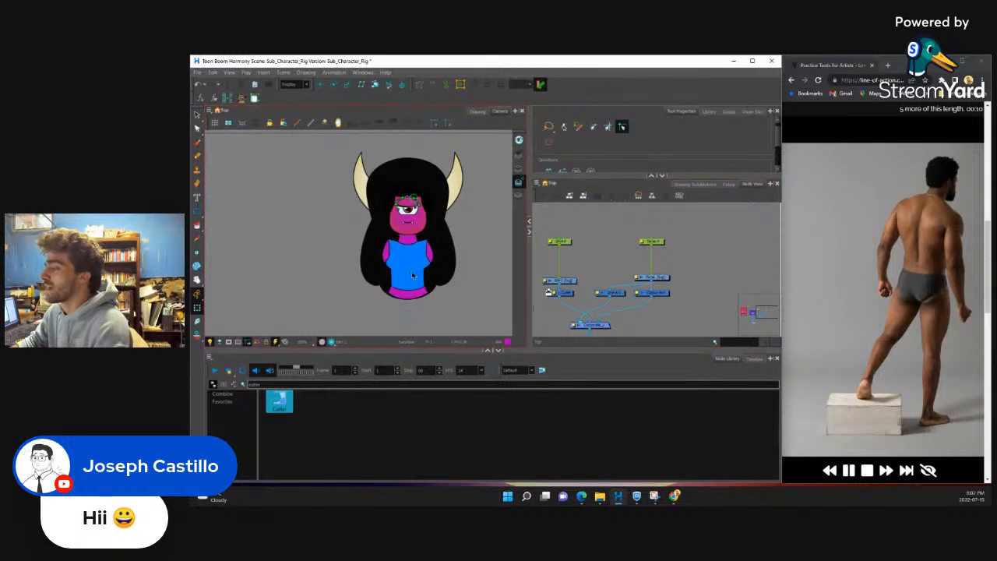
scroll(403, 256, up, 4)
click(375, 253)
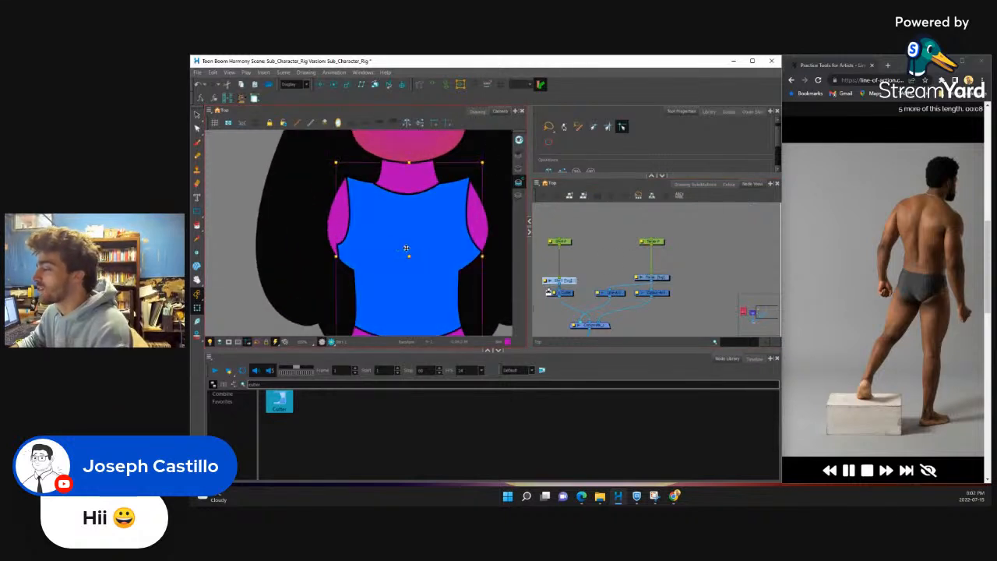
scroll(406, 248, down, 2)
scroll(407, 237, up, 3)
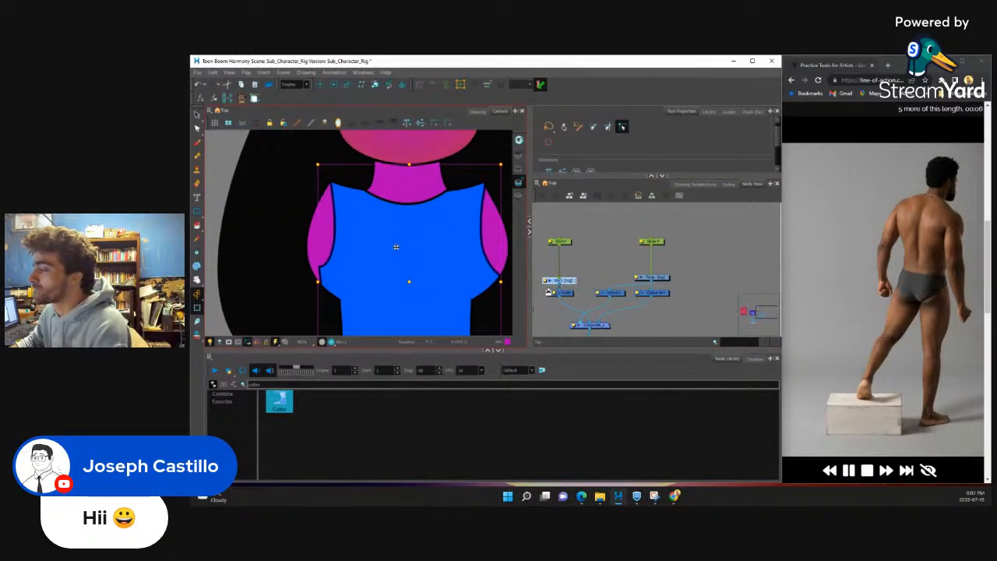
click(197, 128)
click(321, 270)
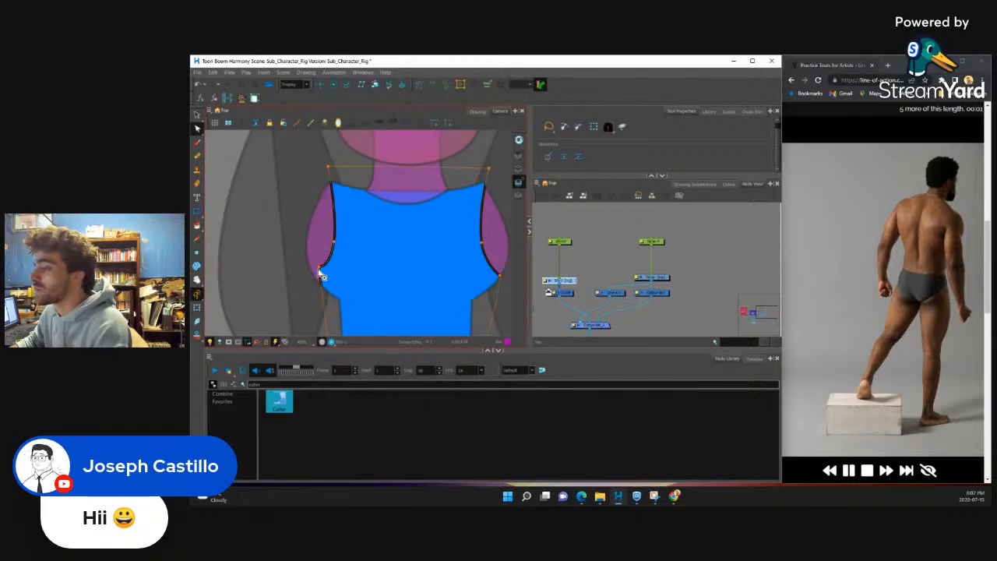
key(ctrl+z)
click(621, 127)
scroll(316, 270, up, 1)
click(317, 269)
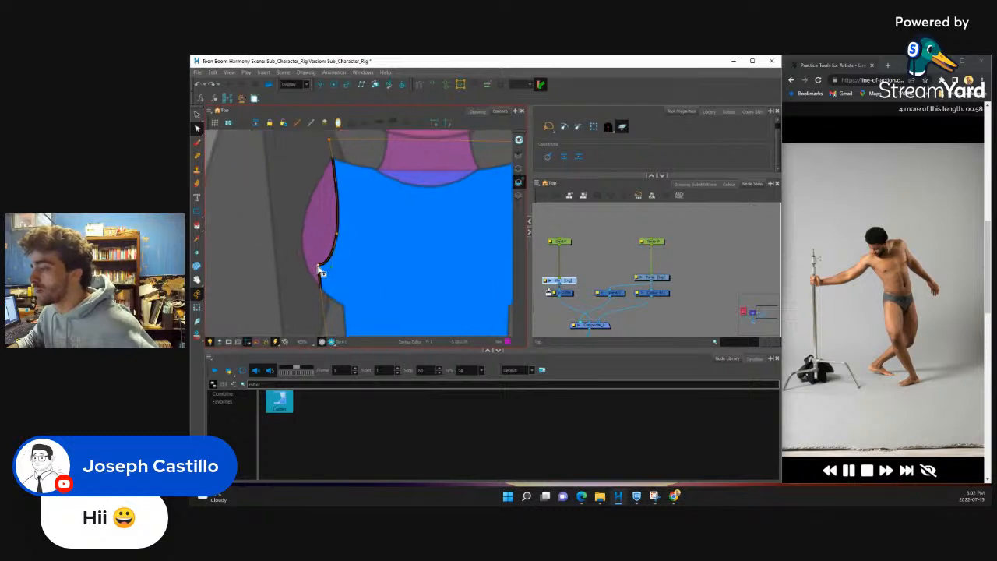
Step: Examine the clipped shirt's fit along the shoulders, armholes and waist of the torso
scroll(308, 280, down, 5)
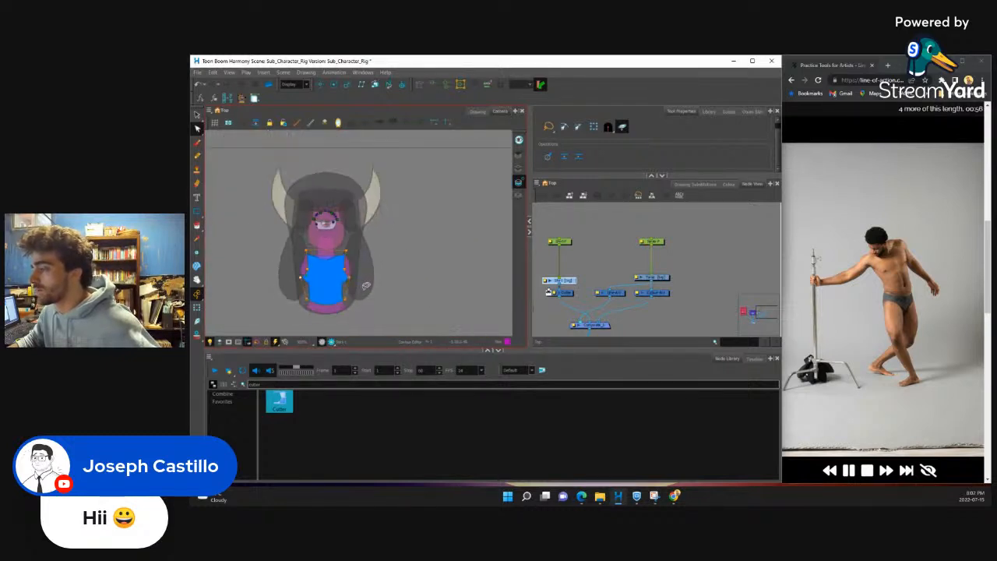
scroll(365, 285, up, 2)
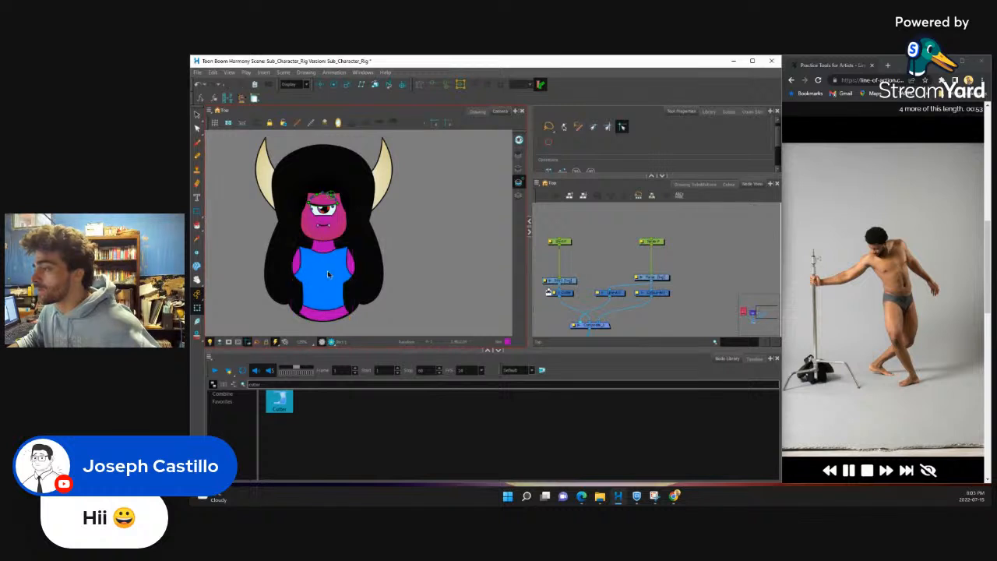
scroll(332, 273, up, 2)
scroll(330, 273, down, 3)
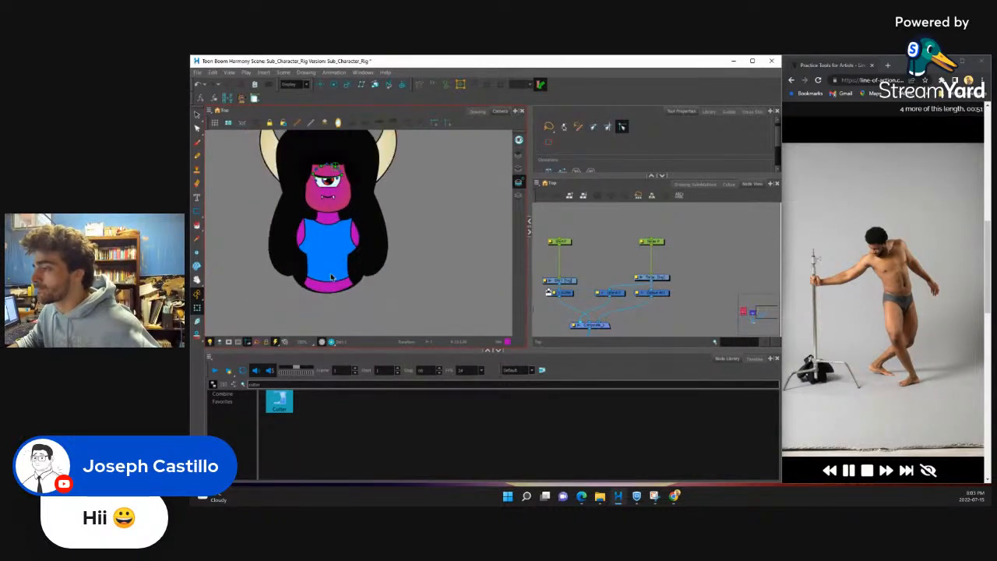
click(331, 277)
scroll(322, 259, up, 3)
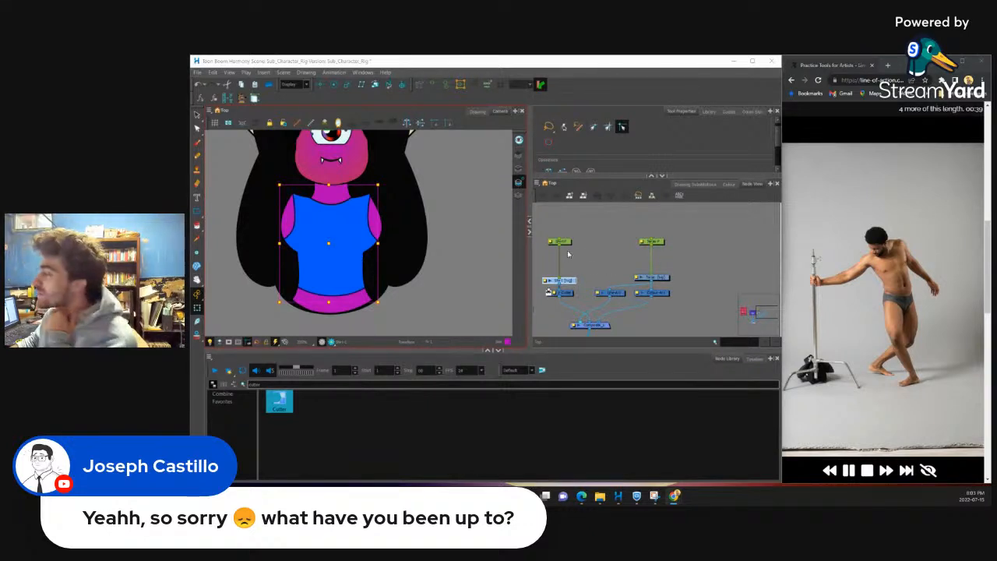
scroll(429, 301, up, 2)
scroll(429, 300, down, 4)
scroll(406, 263, up, 5)
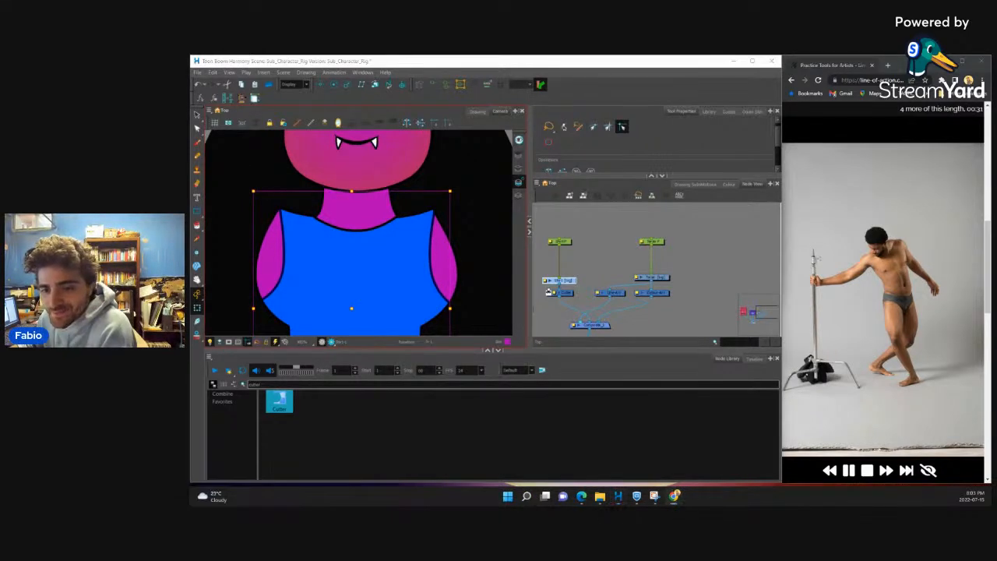
scroll(616, 279, down, 2)
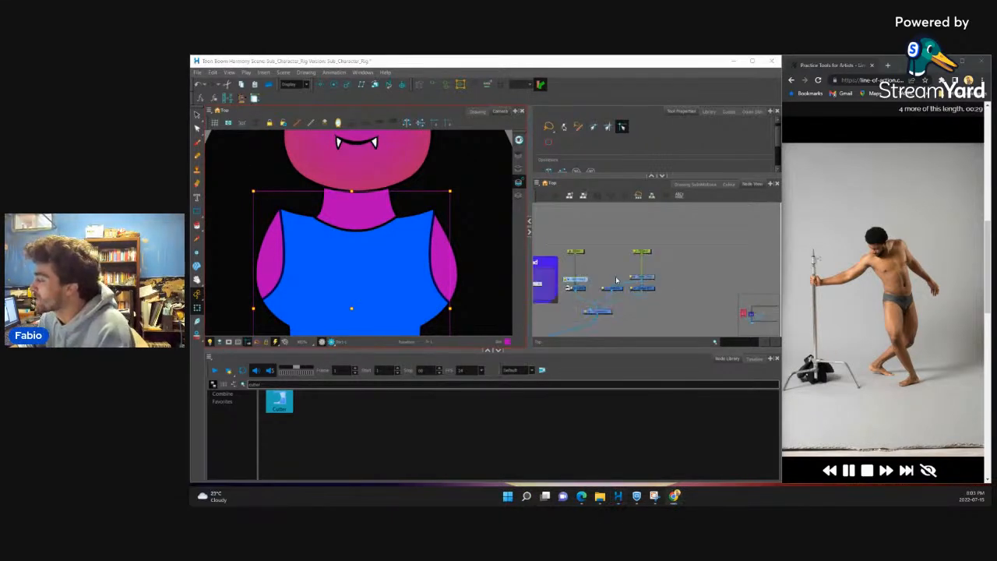
scroll(578, 254, up, 2)
Step: Disable the Cutter node and the shirt drawing node so only the torso shows under the head
click(579, 251)
scroll(407, 225, down, 3)
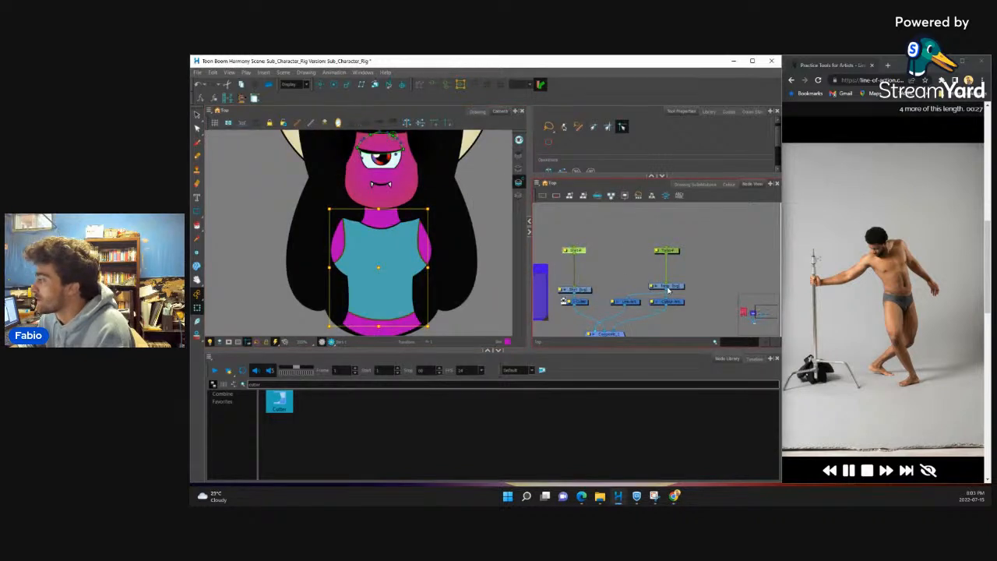
click(667, 288)
click(581, 302)
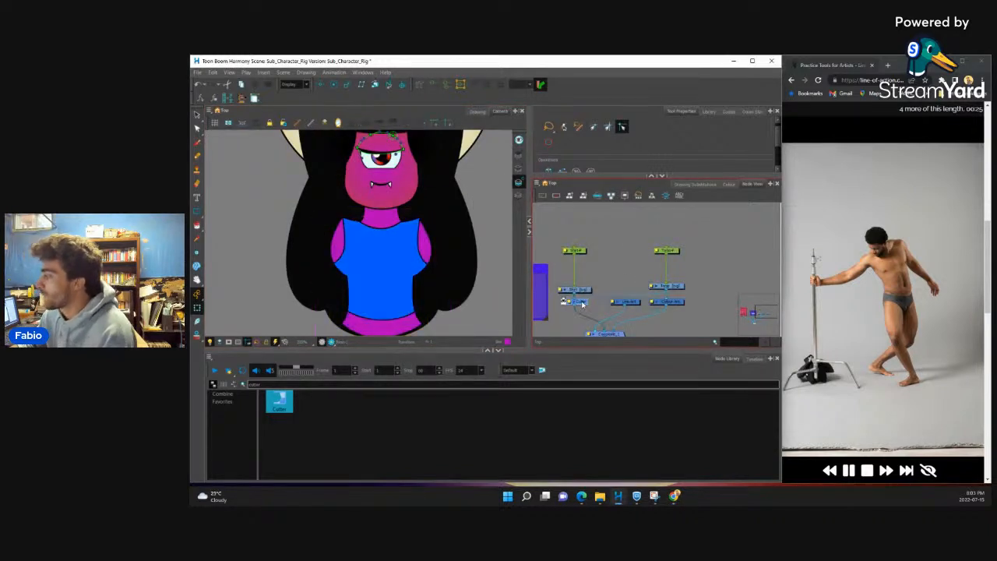
key(d)
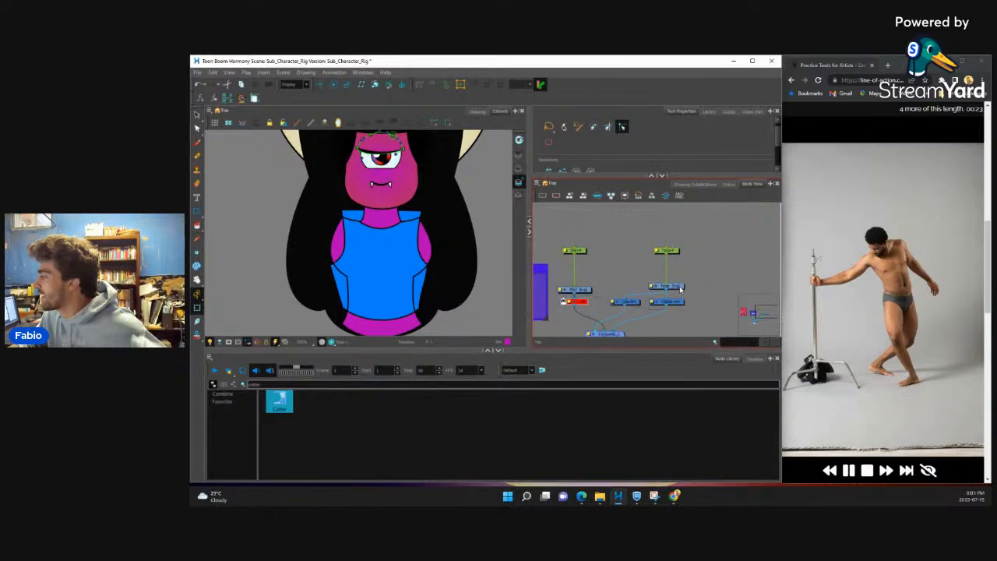
click(574, 289)
key(d)
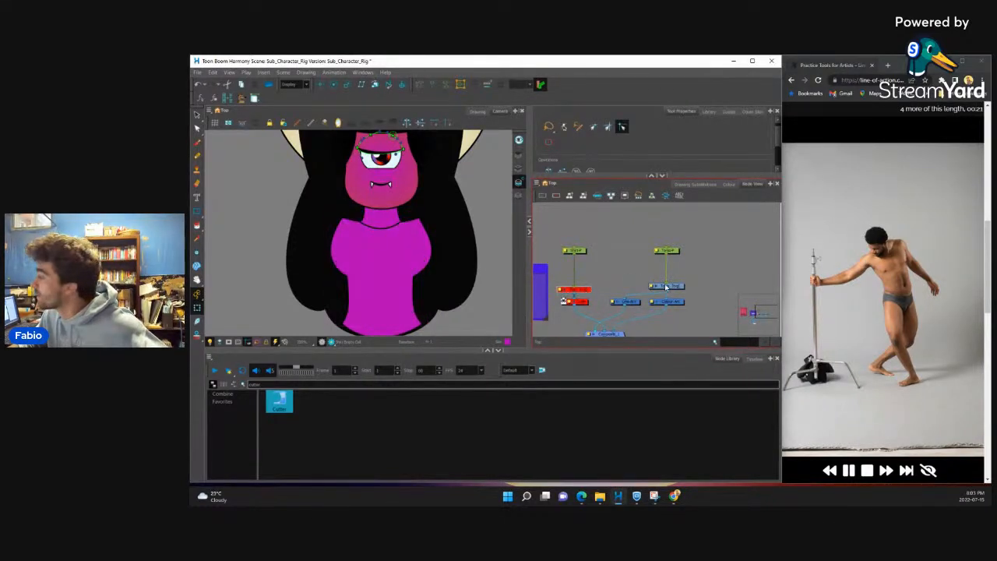
Step: Create an envelope deformer on the torso drawing with 10 deformation points using the Envelope Creator
click(675, 287)
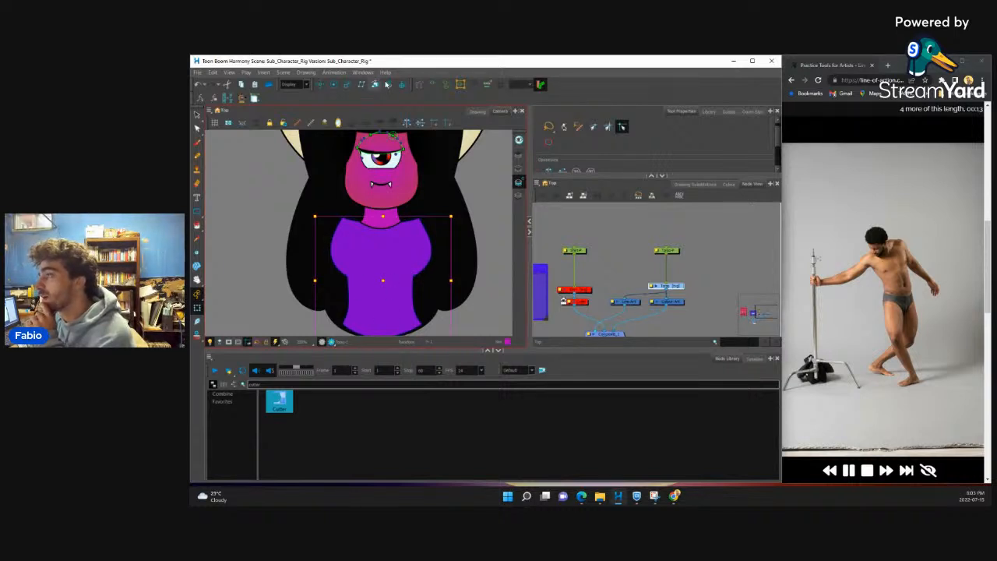
click(333, 72)
click(443, 141)
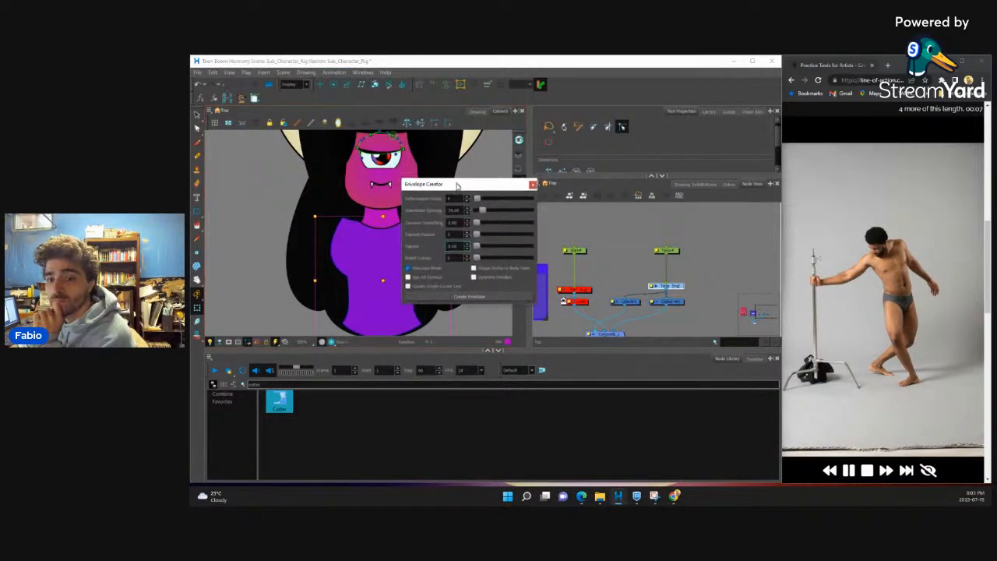
drag(409, 197, 379, 197)
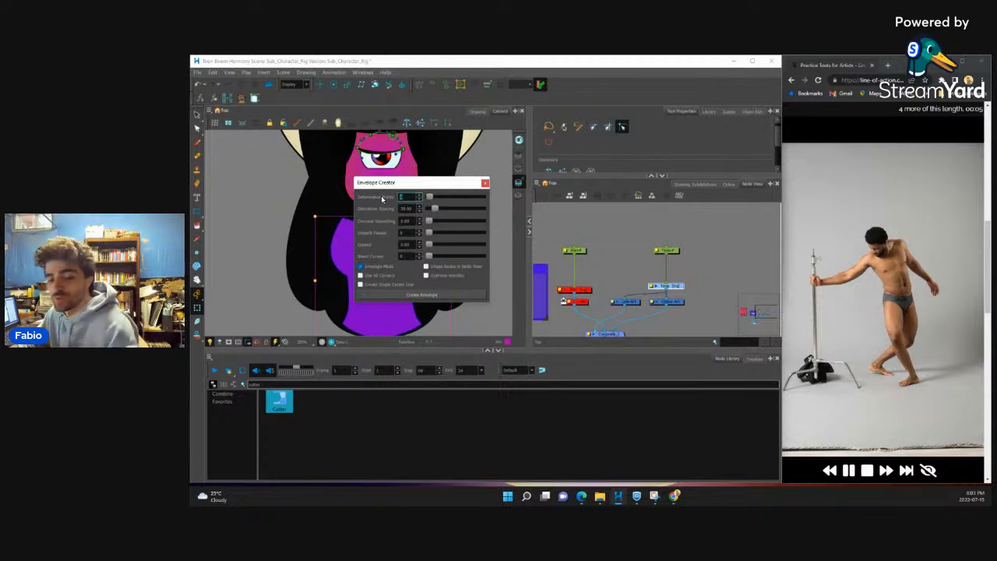
text(10)
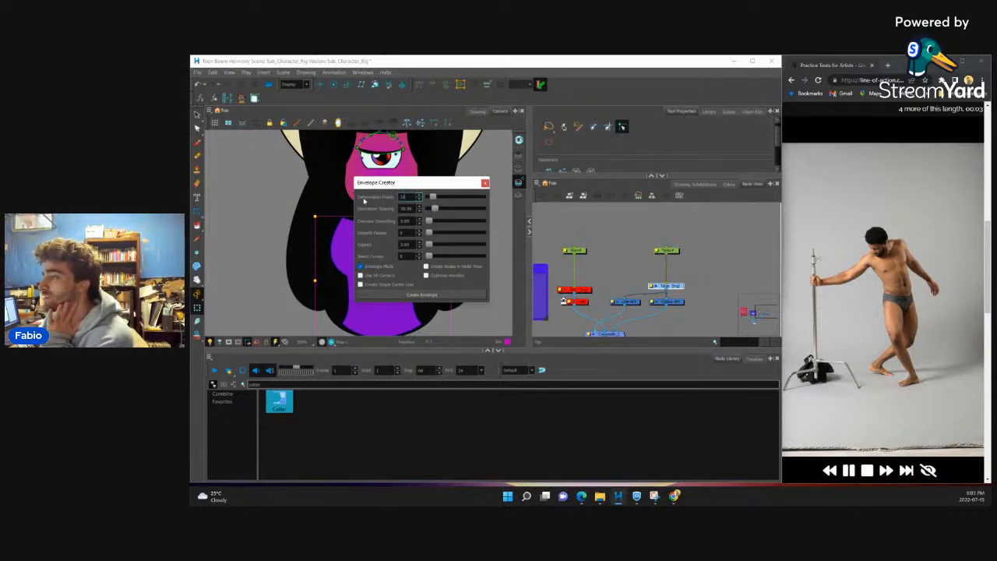
click(413, 300)
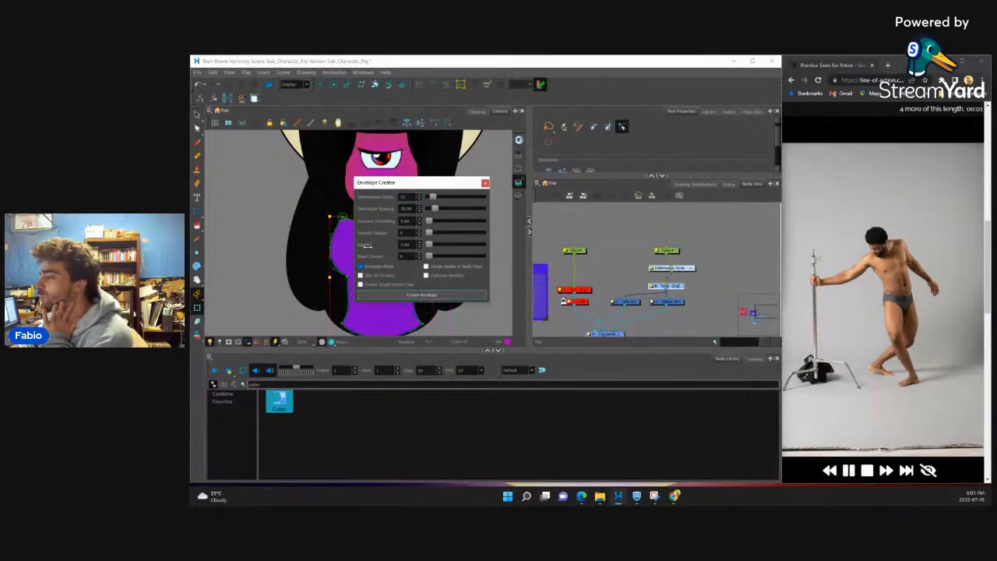
Step: Close the Envelope Creator and straighten the torso's deformation node between its peg and drawing node
click(485, 182)
scroll(400, 234, down, 1)
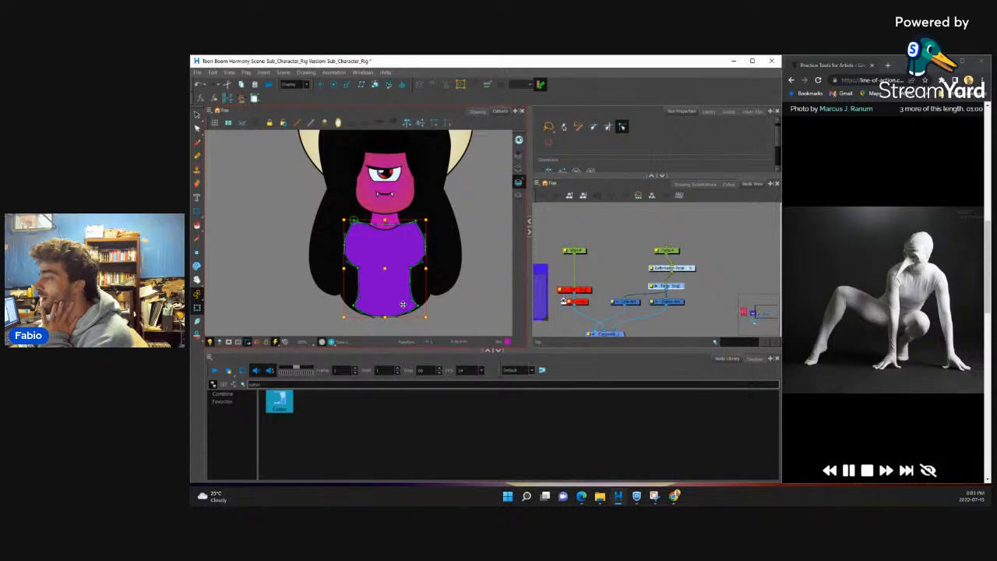
scroll(391, 226, up, 4)
scroll(447, 218, down, 5)
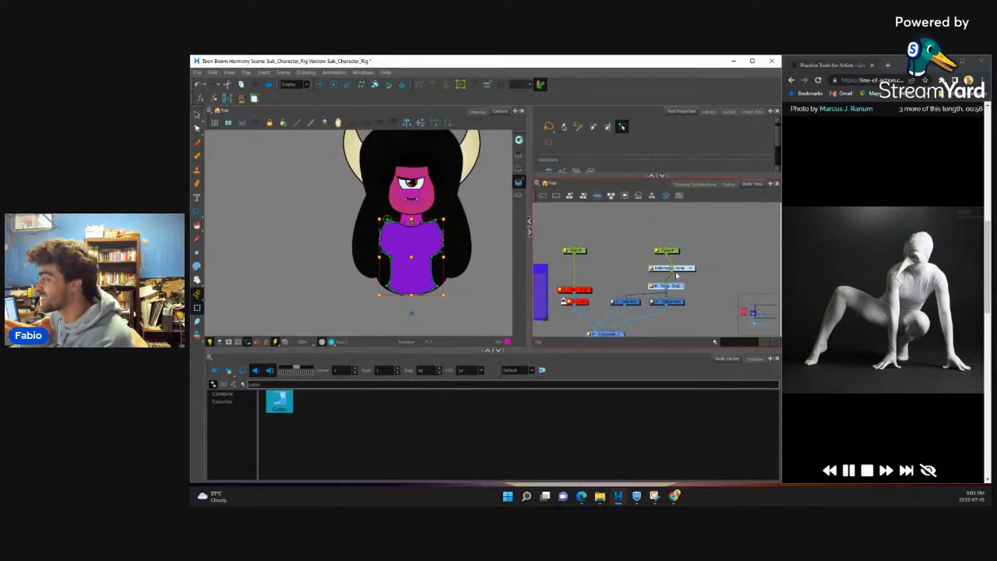
drag(682, 269, 675, 269)
click(673, 252)
Step: Enable the shirt drawing node and disable the torso drawing node so the full shirt shows
click(584, 290)
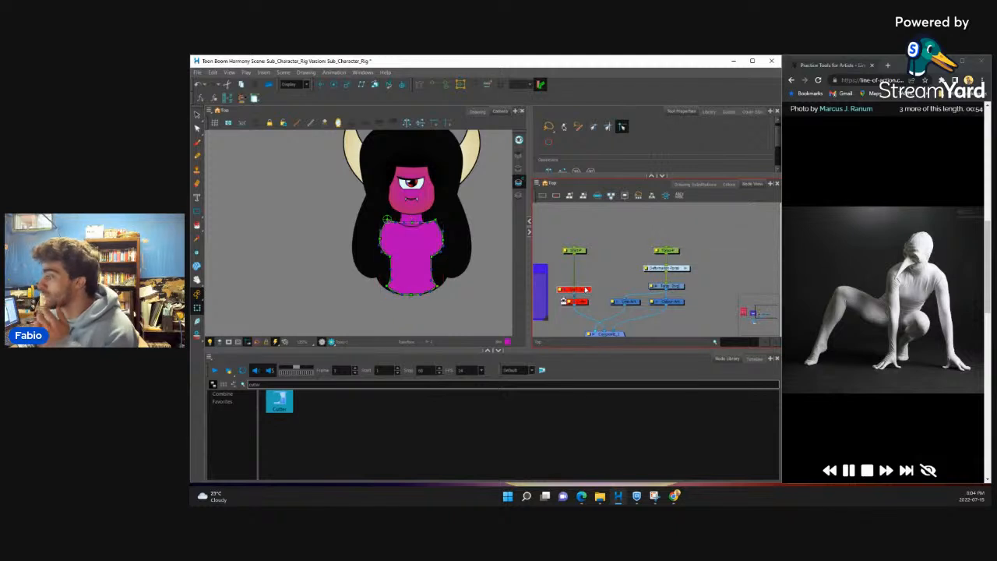
key(a)
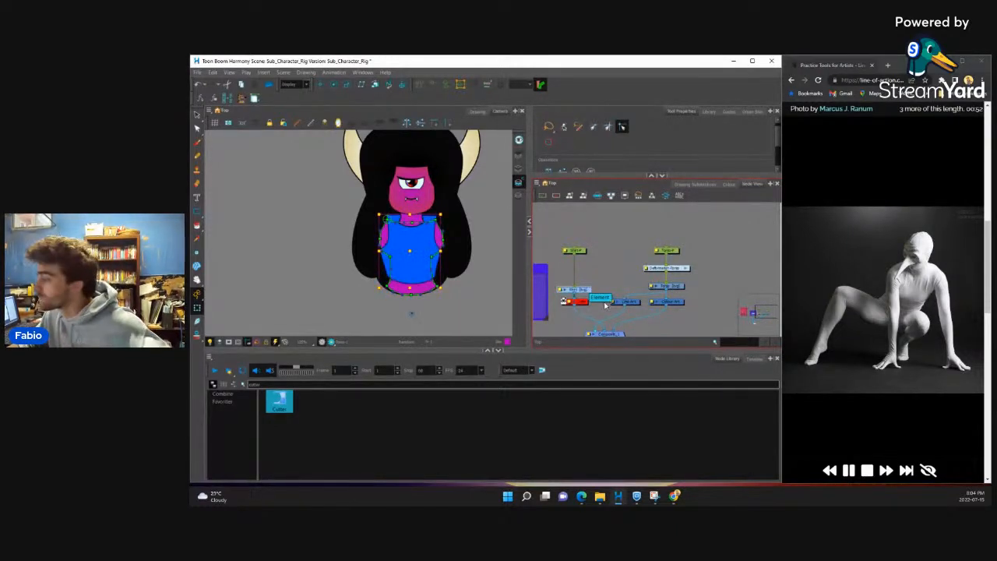
click(673, 287)
key(d)
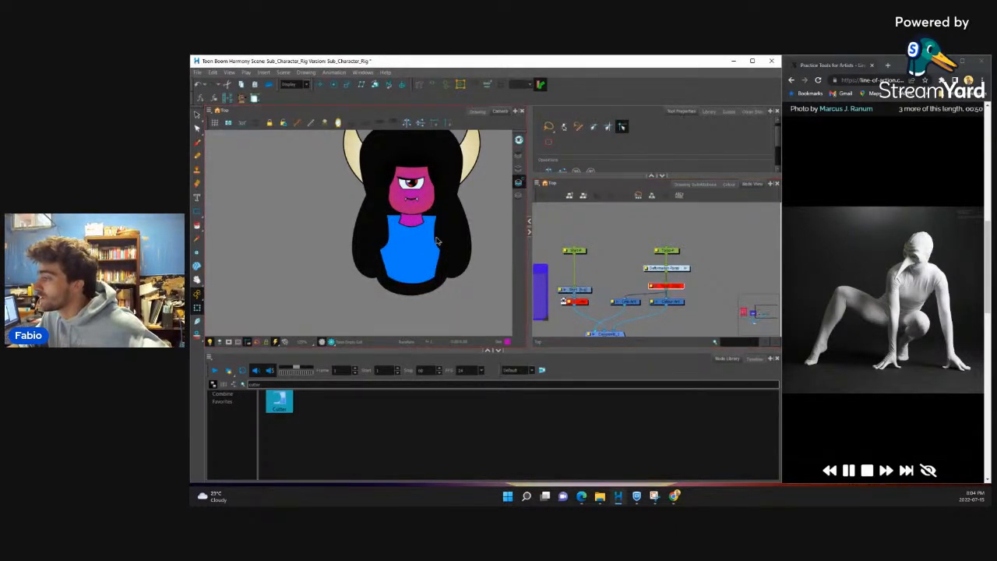
Step: Create an envelope deformer on the shirt drawing with 10 deformation points using the Envelope Creator
click(431, 240)
scroll(447, 248, up, 3)
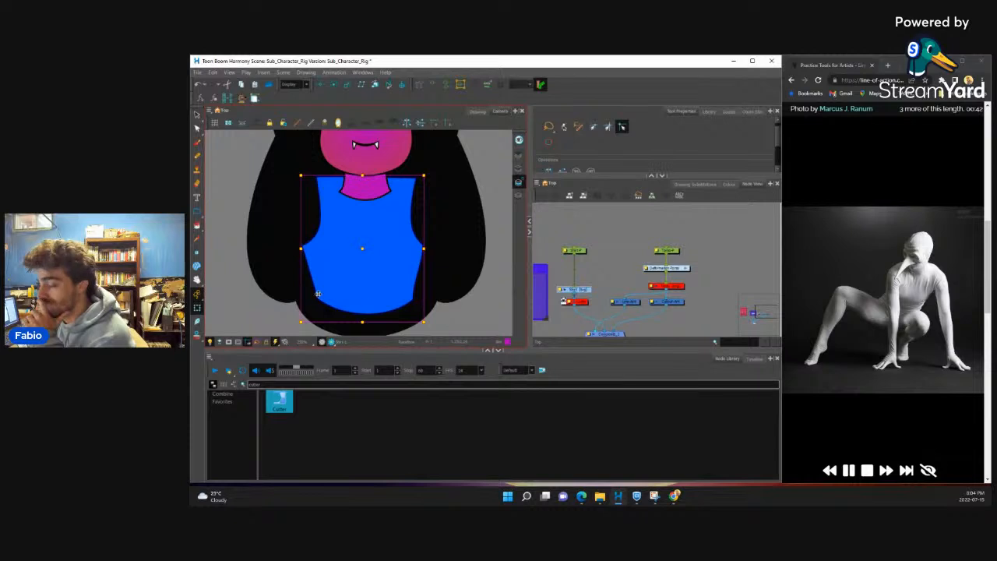
click(334, 72)
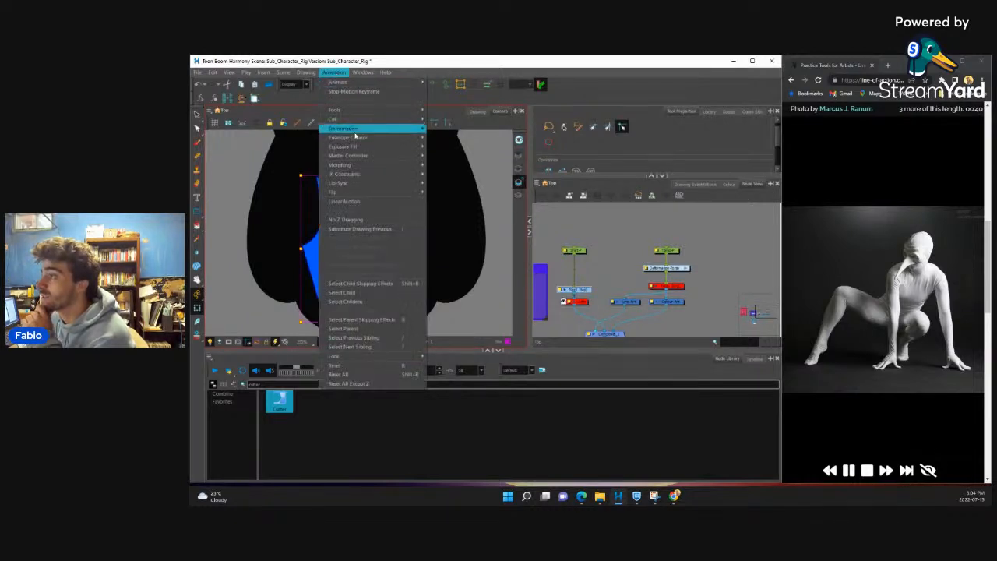
mouse_move(385, 138)
click(441, 140)
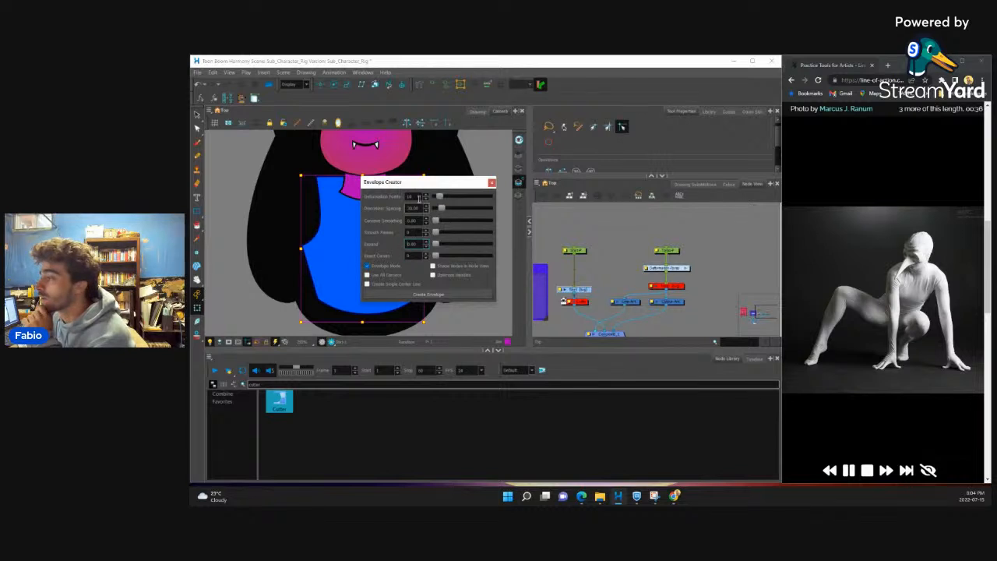
click(428, 294)
click(491, 183)
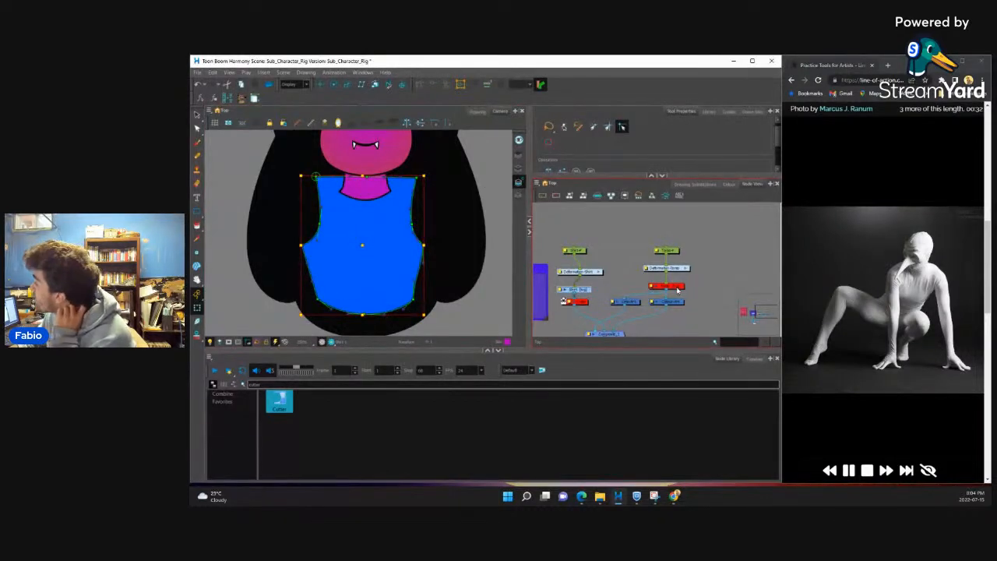
Step: Enable the torso drawing node and the Cutter node so the shirt is clipped to the torso
click(674, 287)
key(a)
scroll(457, 243, down, 2)
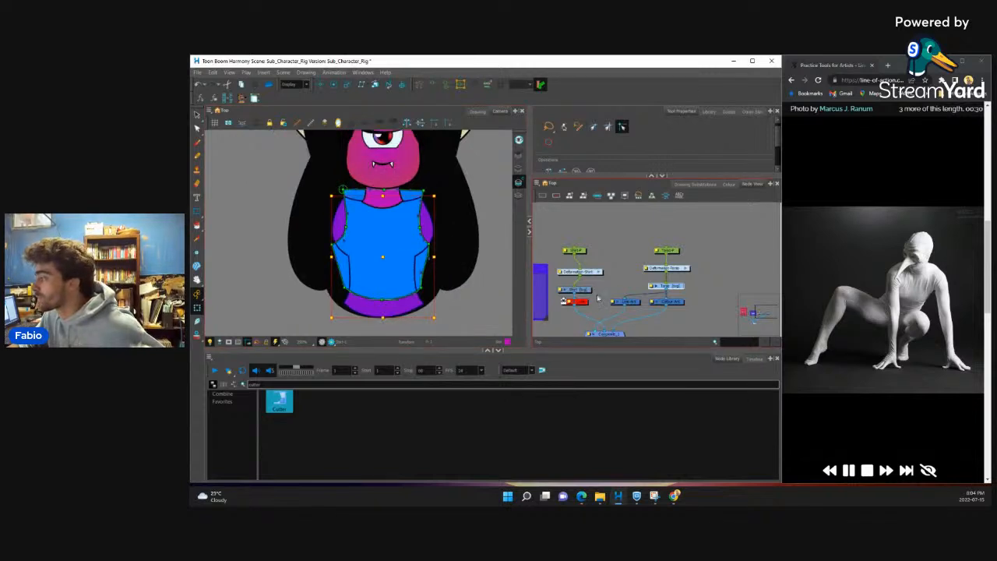
click(586, 304)
key(a)
click(554, 241)
Step: Examine the clipped shirt's neckline and armholes against the neck and torso
scroll(397, 240, down, 2)
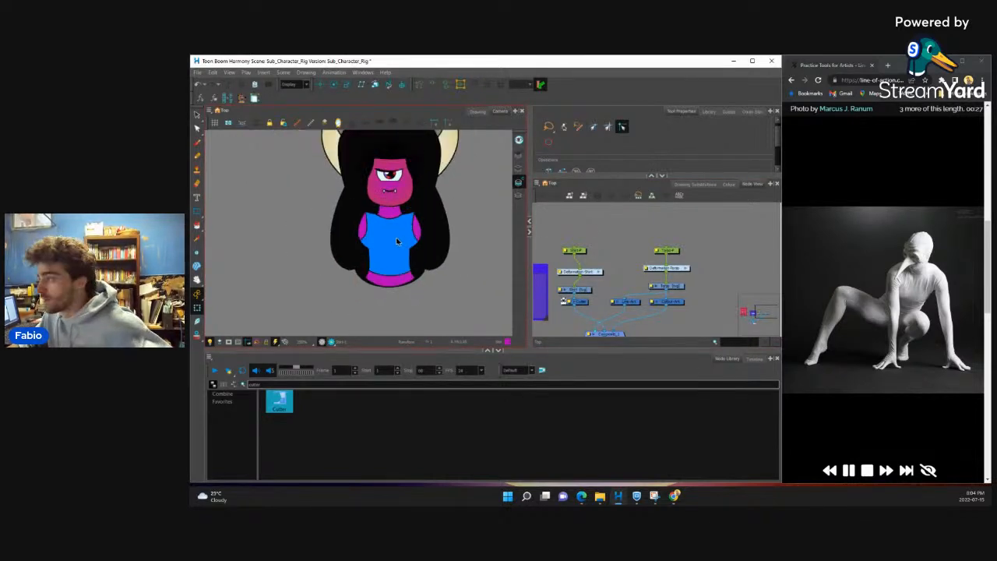
scroll(396, 241, down, 2)
scroll(394, 247, up, 5)
scroll(391, 246, down, 3)
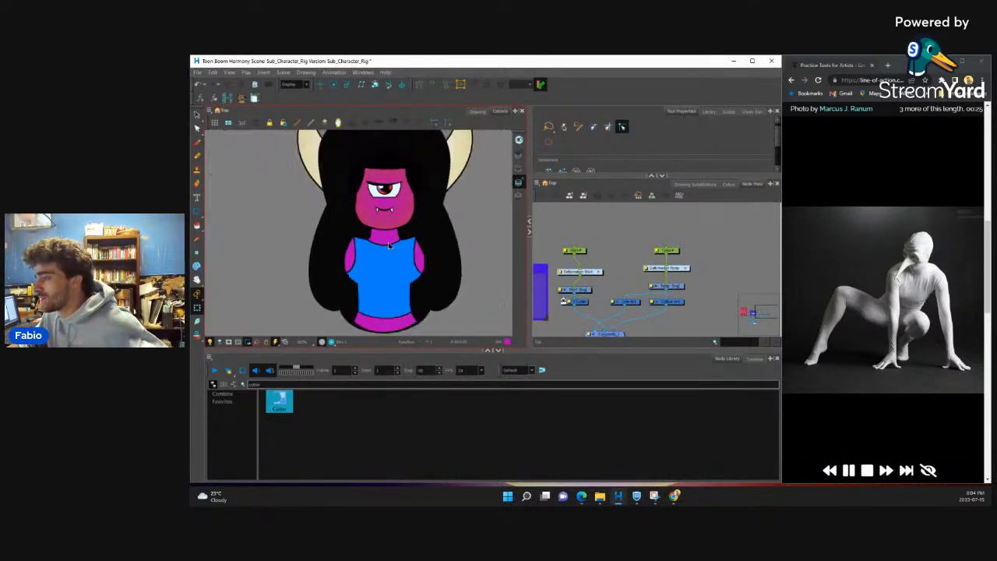
scroll(389, 243, up, 4)
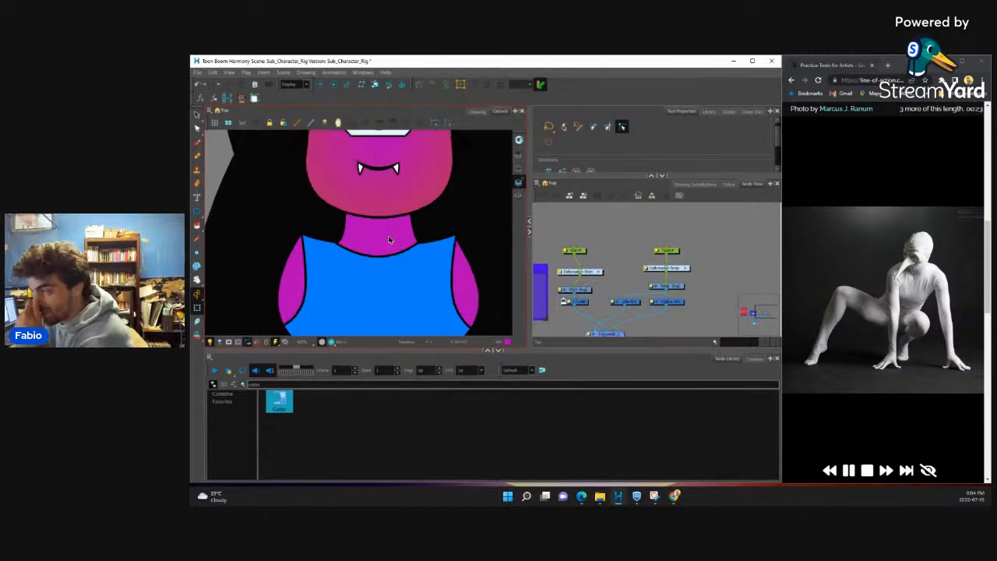
scroll(390, 240, up, 2)
click(314, 244)
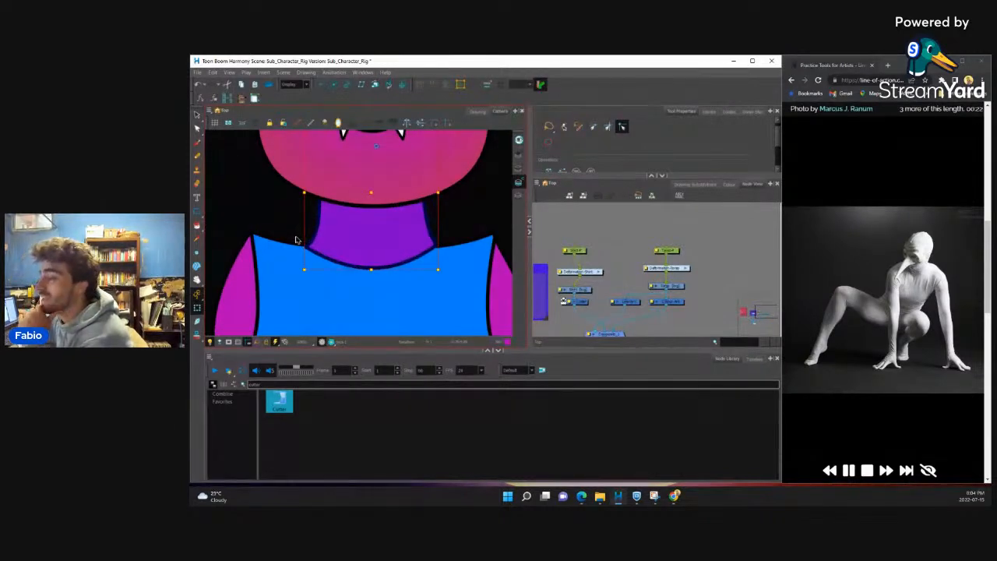
Step: Spread the torso nodes away from the shirt nodes and lower the shared composite in the node network
scroll(641, 238, down, 4)
scroll(635, 239, up, 1)
click(661, 283)
drag(663, 285, 728, 284)
scroll(671, 285, up, 1)
click(590, 297)
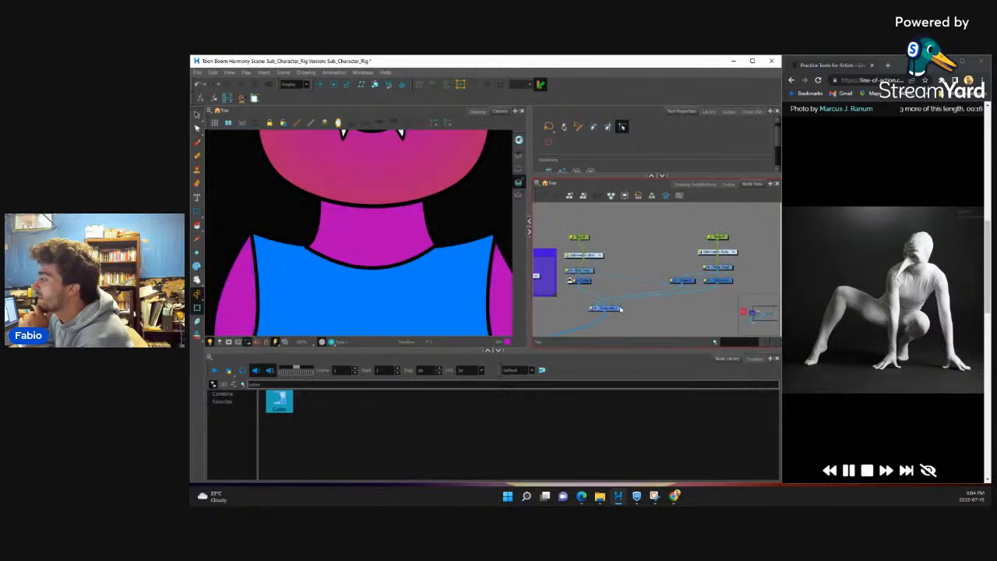
drag(617, 309, 616, 323)
Step: Lower the Cutter node and insert a new composite node between it and the shirt drawing
scroll(586, 284, up, 1)
drag(587, 284, 595, 312)
click(568, 291)
key(ctrl+h)
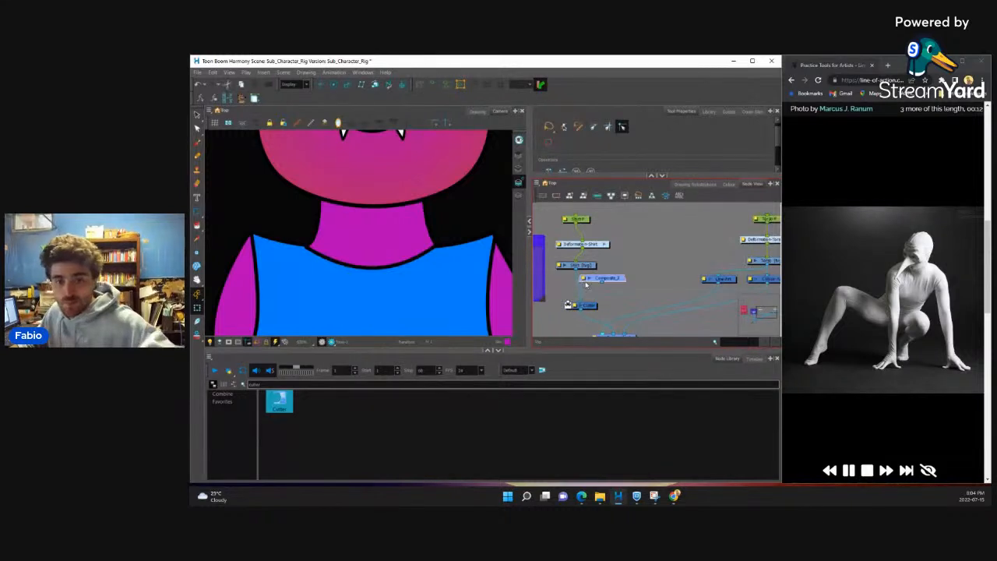
scroll(597, 273, up, 1)
drag(594, 288, 590, 226)
scroll(596, 293, down, 2)
scroll(595, 293, up, 1)
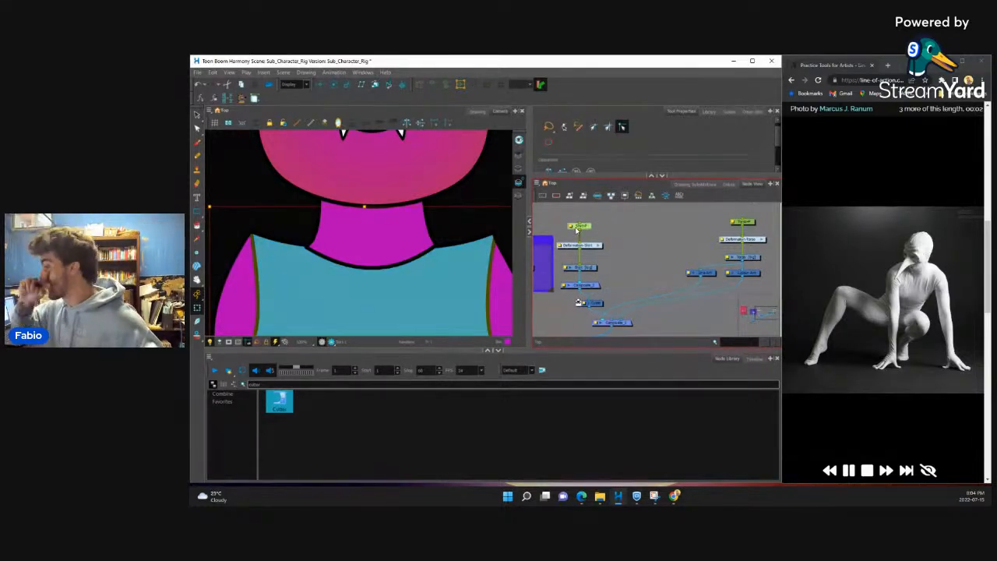
Step: Reposition the torso's Line-Art and Colour-Art nodes below the torso drawing to tidy the node network
drag(644, 275, 638, 260)
drag(589, 289, 587, 327)
drag(689, 249, 722, 301)
click(680, 304)
drag(653, 293, 721, 309)
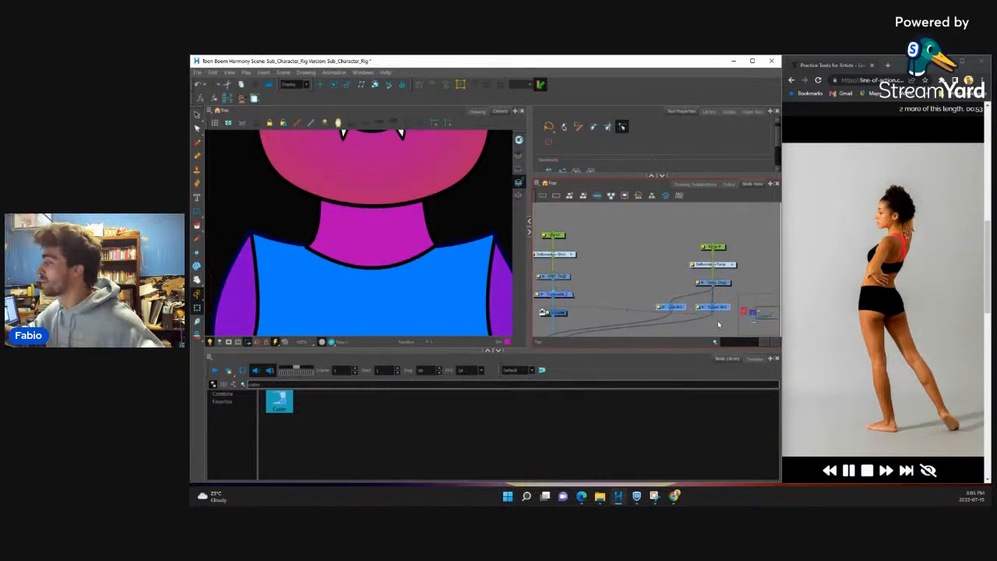
click(718, 323)
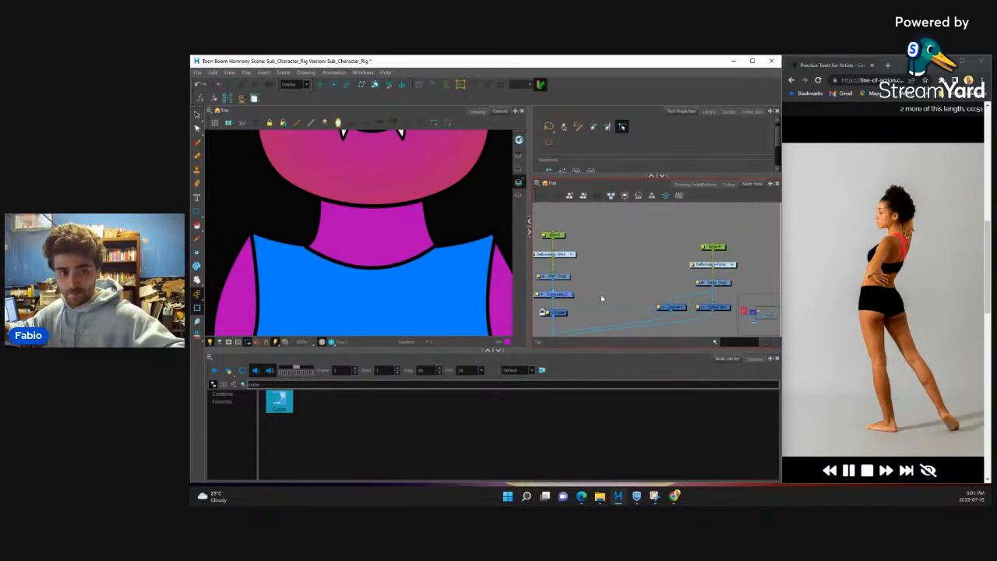
Step: Add a vector drawing layer named Collar and place its node beside the shirt nodes
key(ctrl+r)
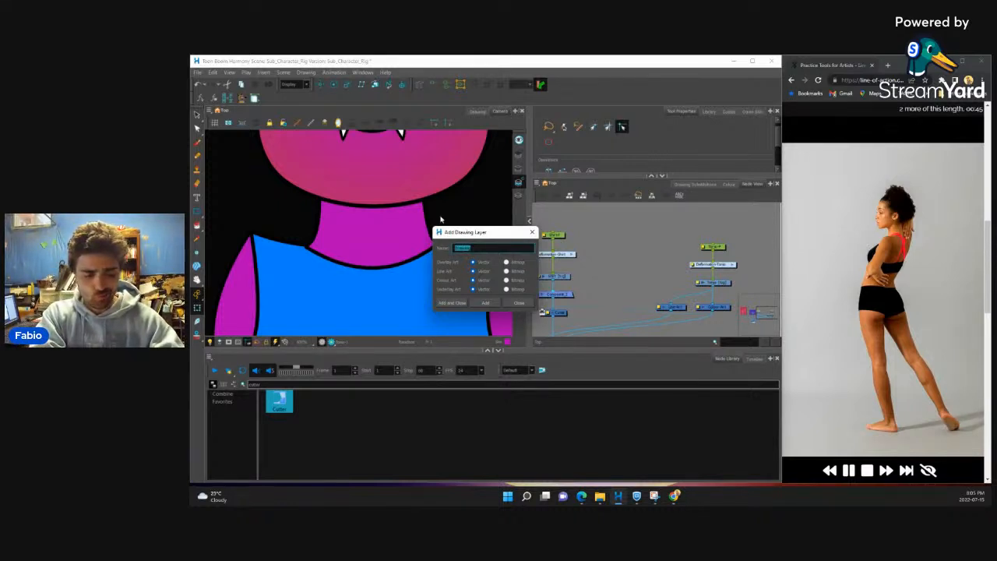
text(Collar)
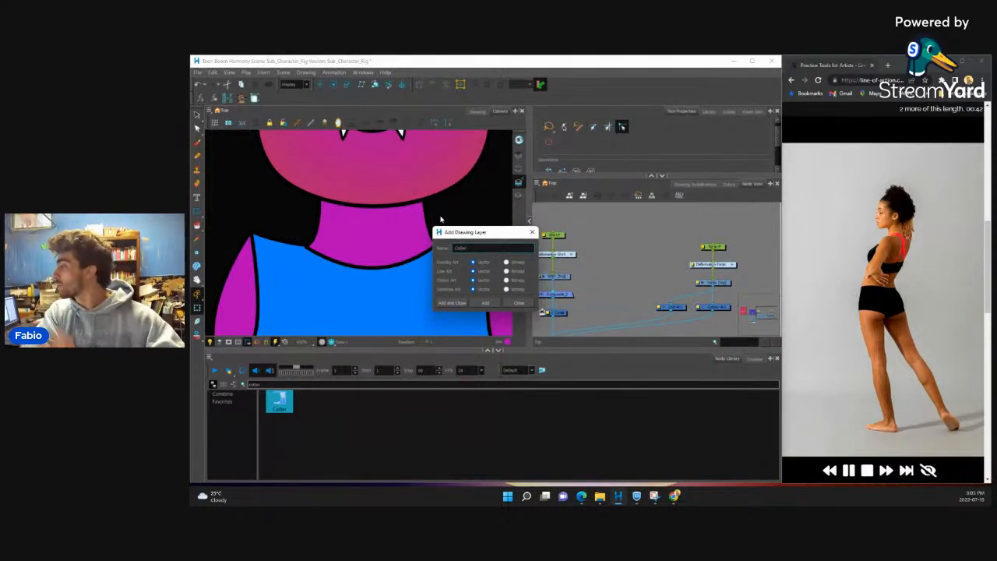
click(451, 302)
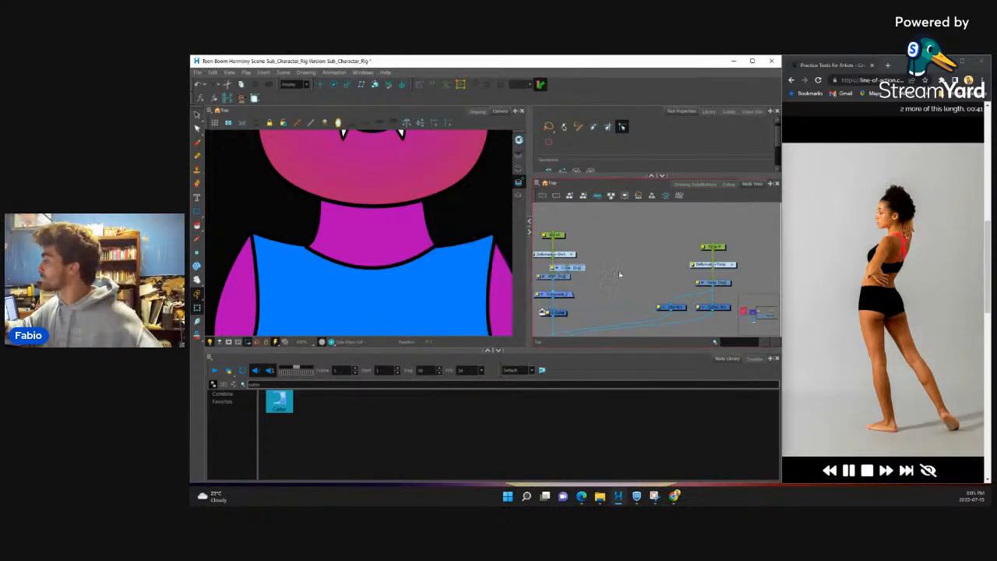
scroll(621, 289, down, 5)
drag(566, 290, 615, 299)
Step: Enable the nodes in the Reference group so the reference sketch shows over the character
scroll(615, 299, up, 2)
click(601, 284)
key(a)
click(601, 271)
key(a)
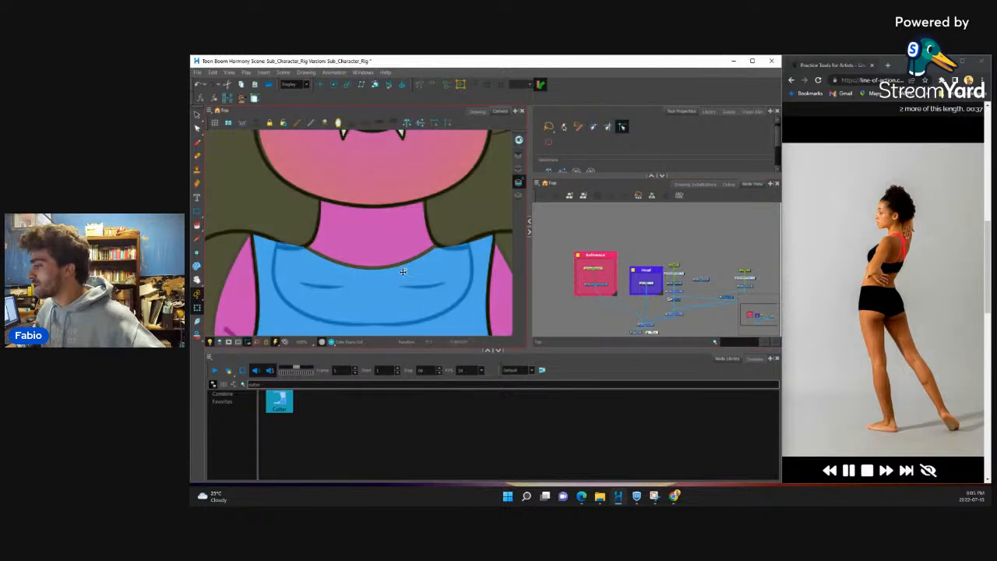
Step: Move the Collar node next to the shirt drawing and connect it to the composite above the Cutter
scroll(407, 275, down, 3)
drag(697, 289, 684, 266)
scroll(686, 285, up, 4)
drag(696, 251, 640, 289)
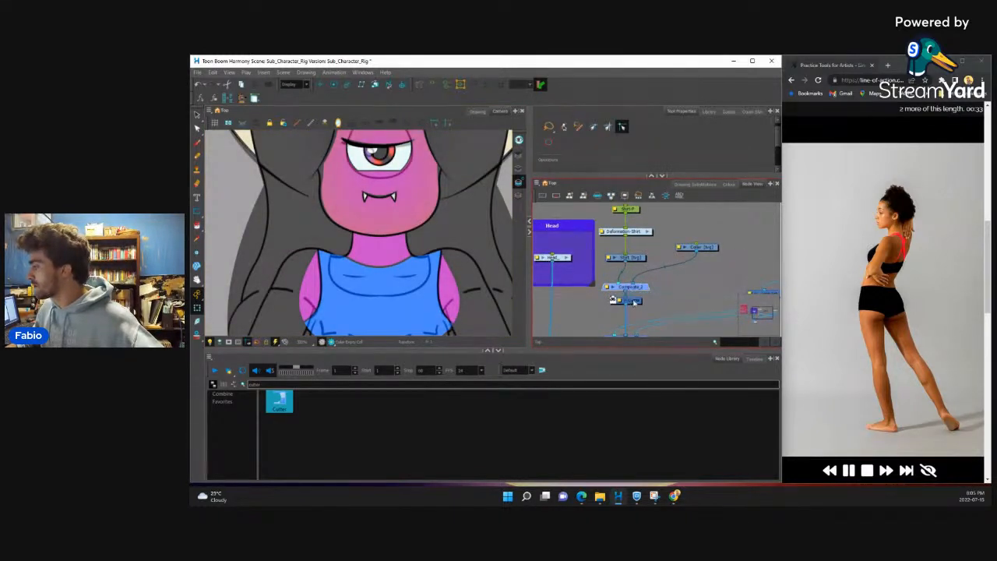
Step: Disable the Cutter node and the shirt drawing node to expose the reference collar over the torso
click(634, 302)
key(d)
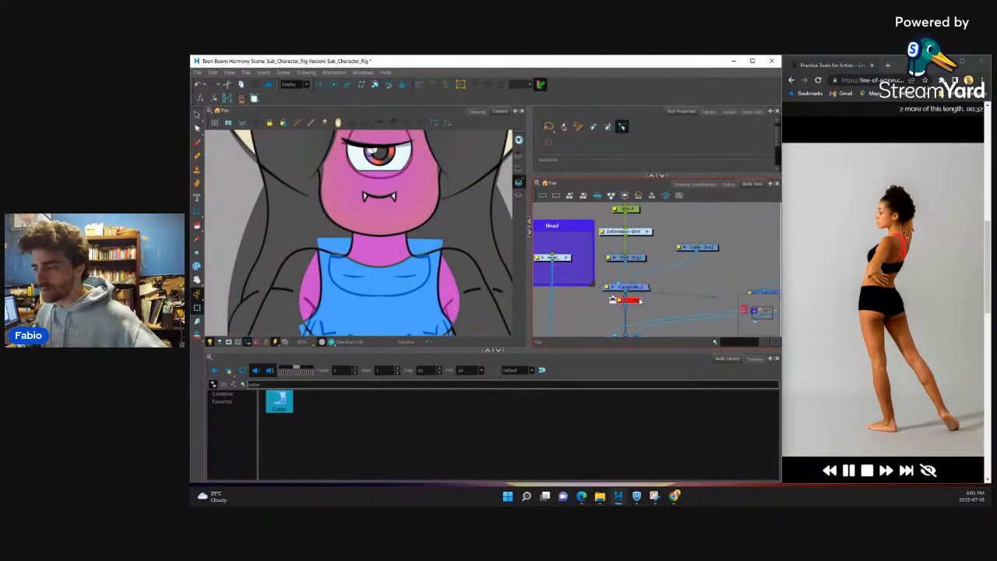
click(635, 257)
key(d)
Step: Add a parent peg to the Collar drawing and draw a rectangle across the upper chest over the reference collar
click(709, 249)
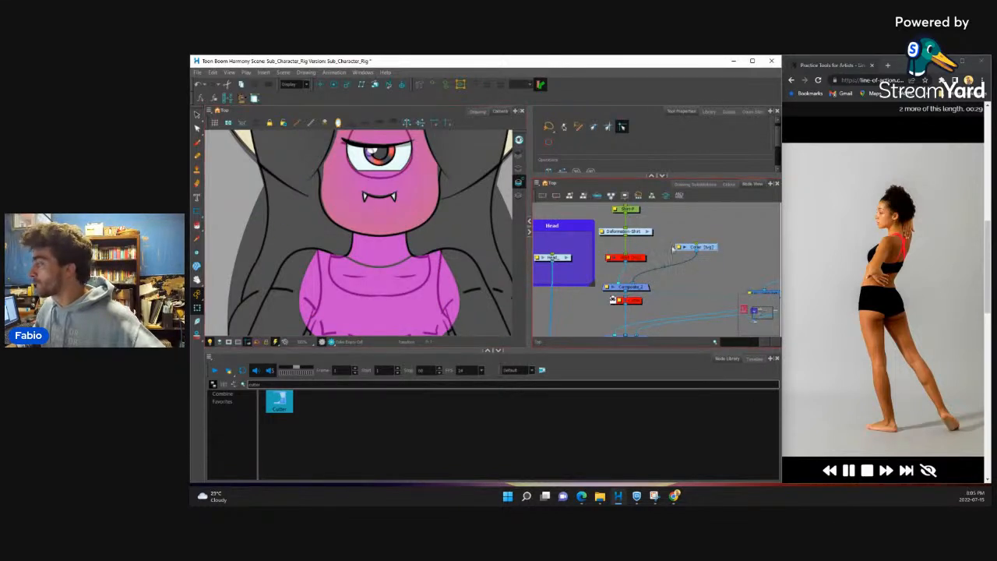
key(ctrl+p)
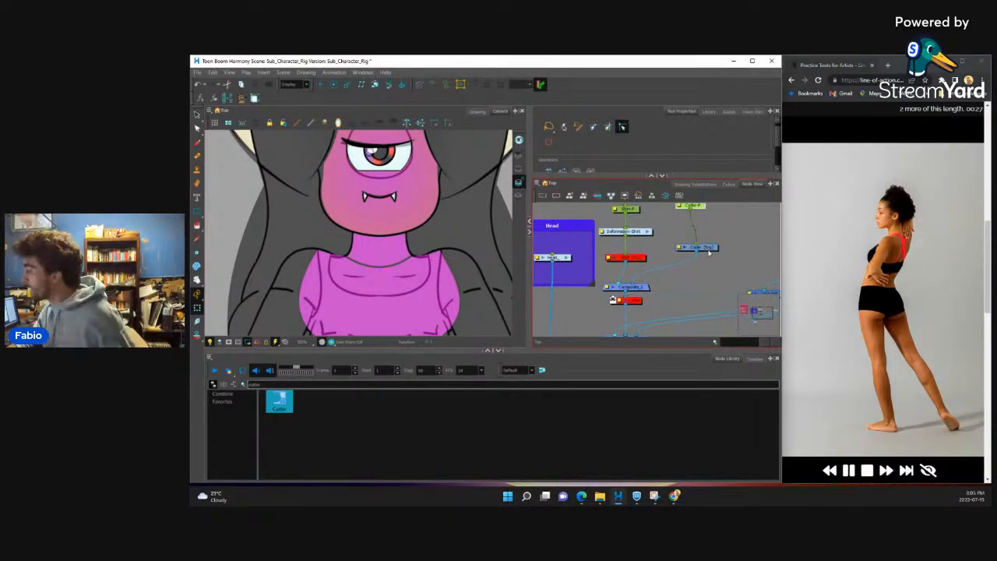
click(197, 211)
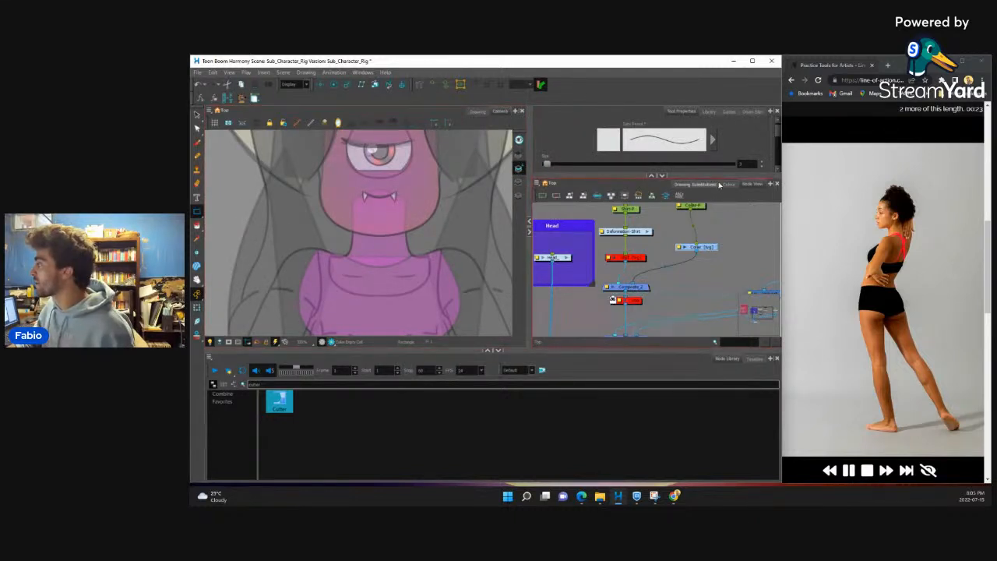
click(724, 185)
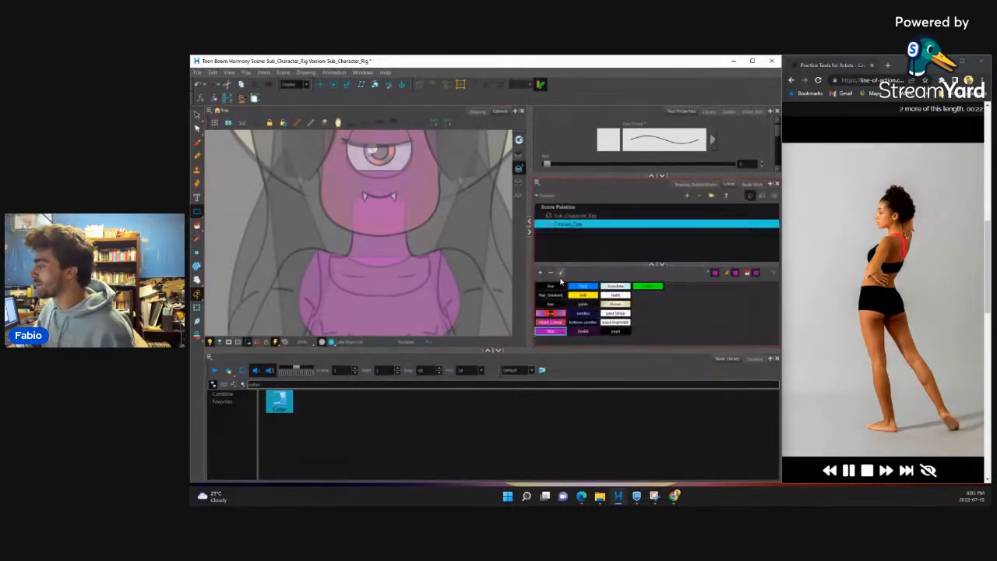
click(749, 183)
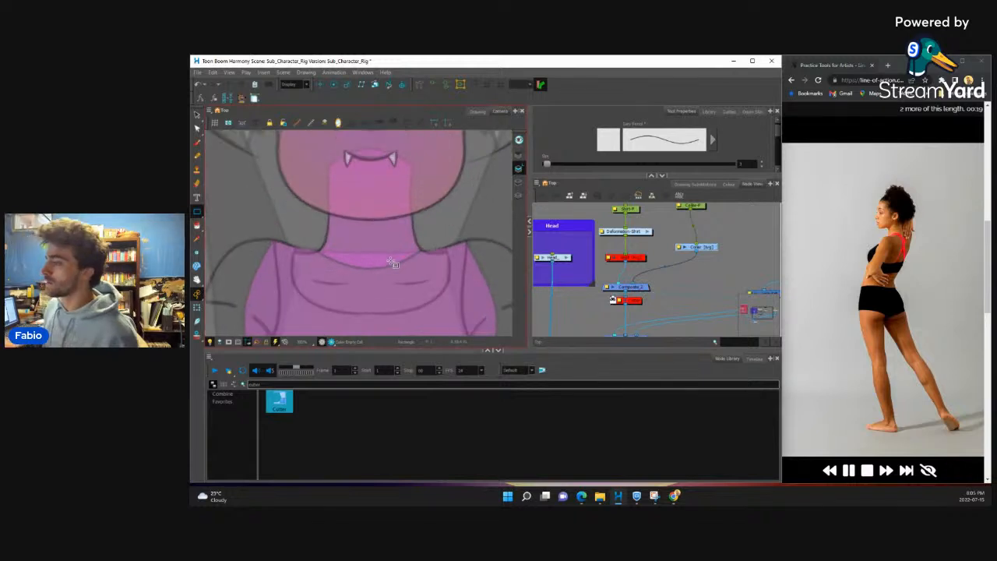
scroll(392, 264, up, 2)
drag(393, 296, 455, 292)
Step: Reshape the collar rectangle by moving its lower corners inward and curving the bottom edge down along the reference
key(alt+s)
click(289, 289)
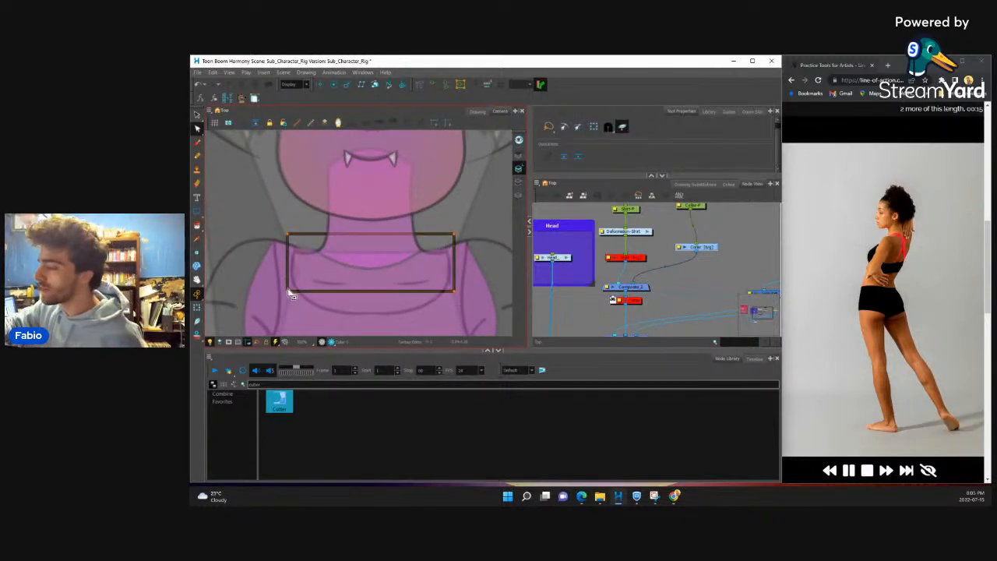
drag(450, 290, 445, 285)
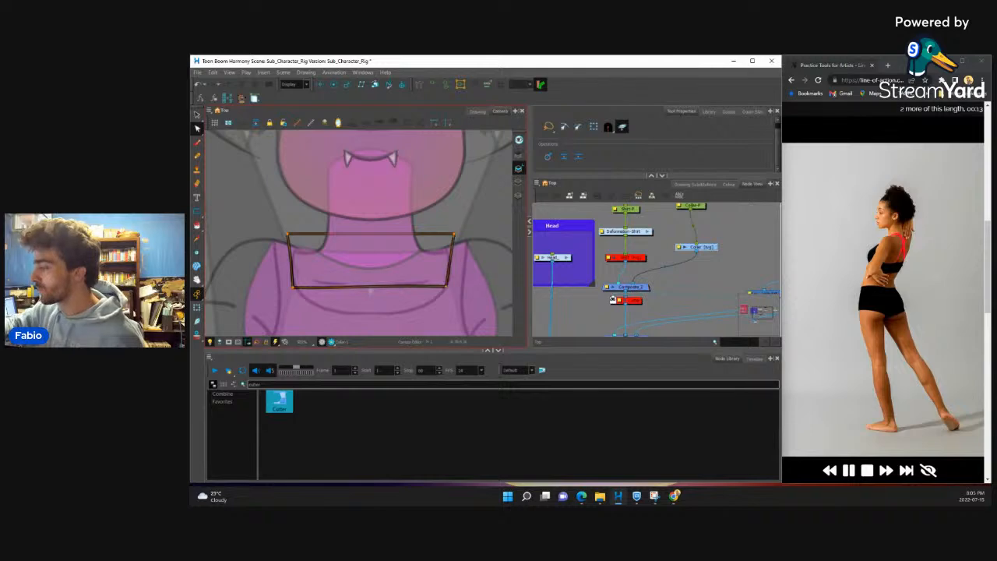
drag(372, 287, 375, 316)
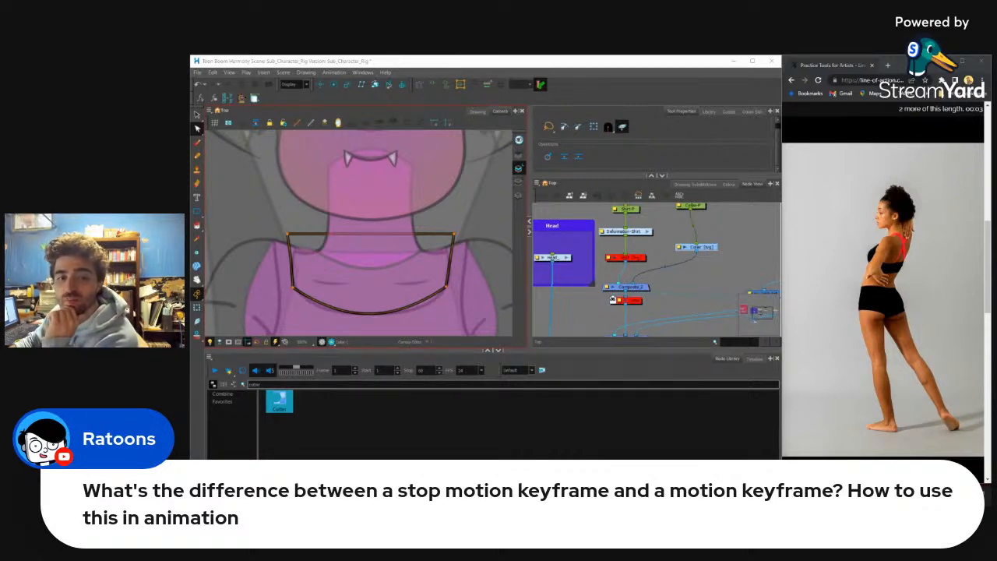
click(754, 359)
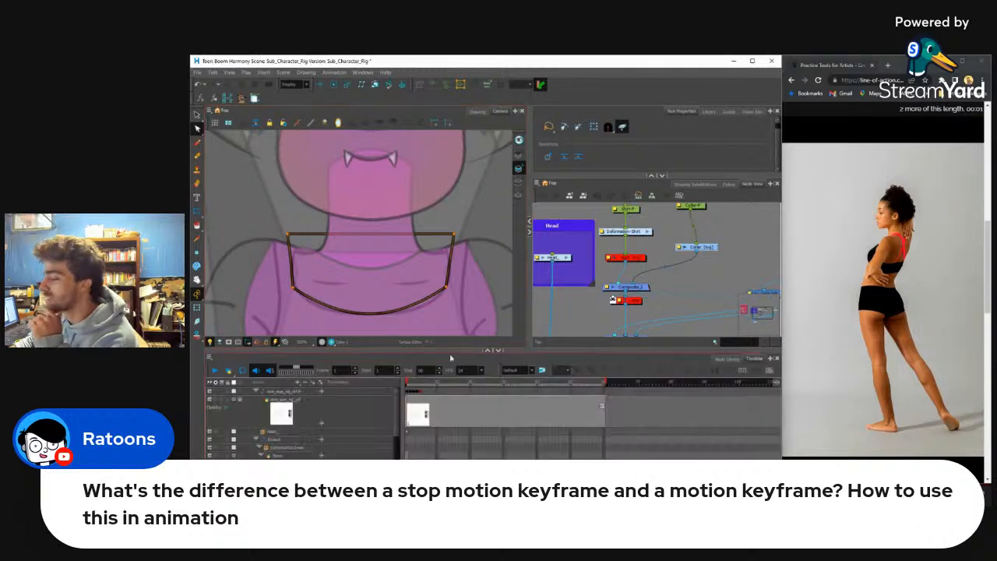
click(421, 392)
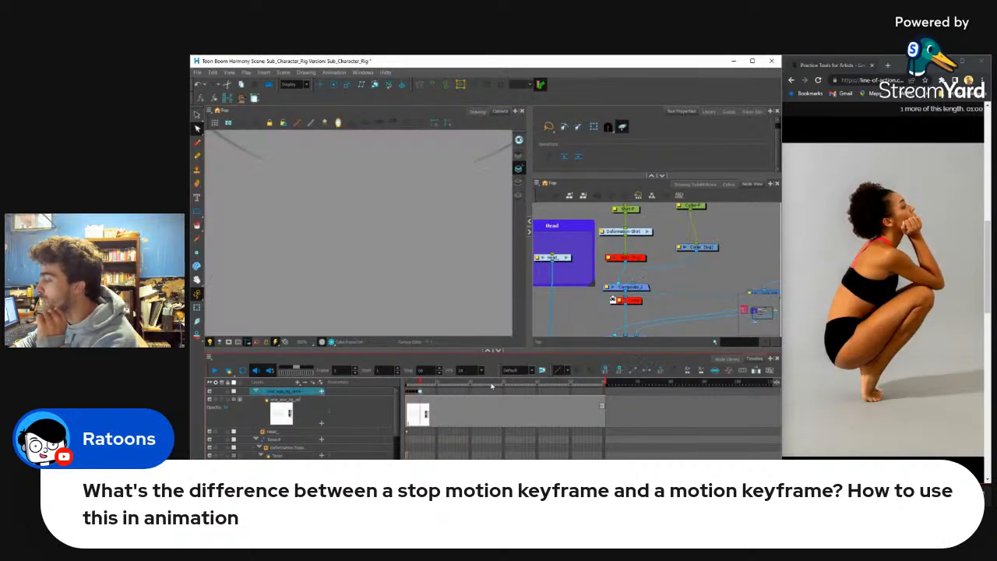
click(469, 394)
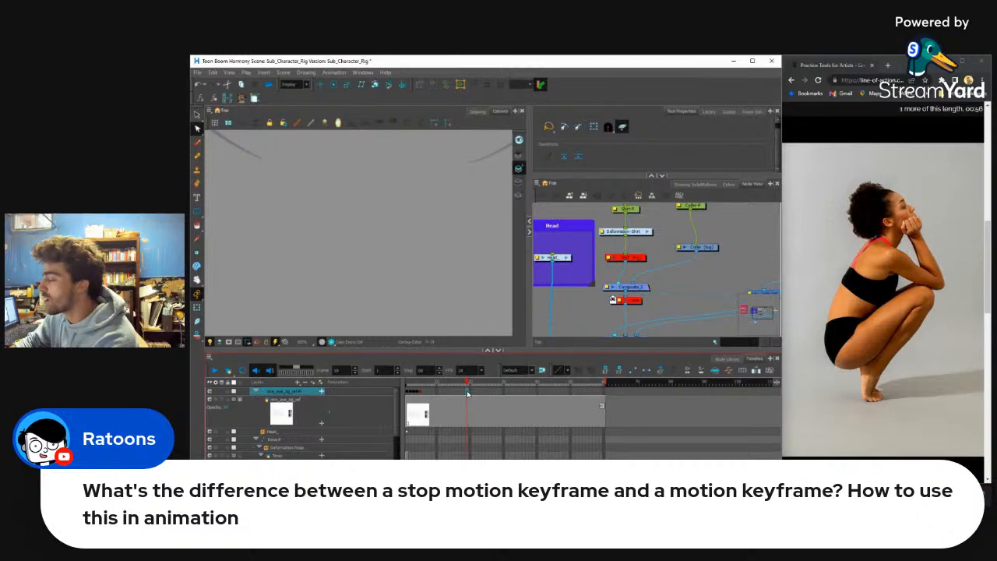
key(F6)
key(ctrl+z)
key(ctrl+z)
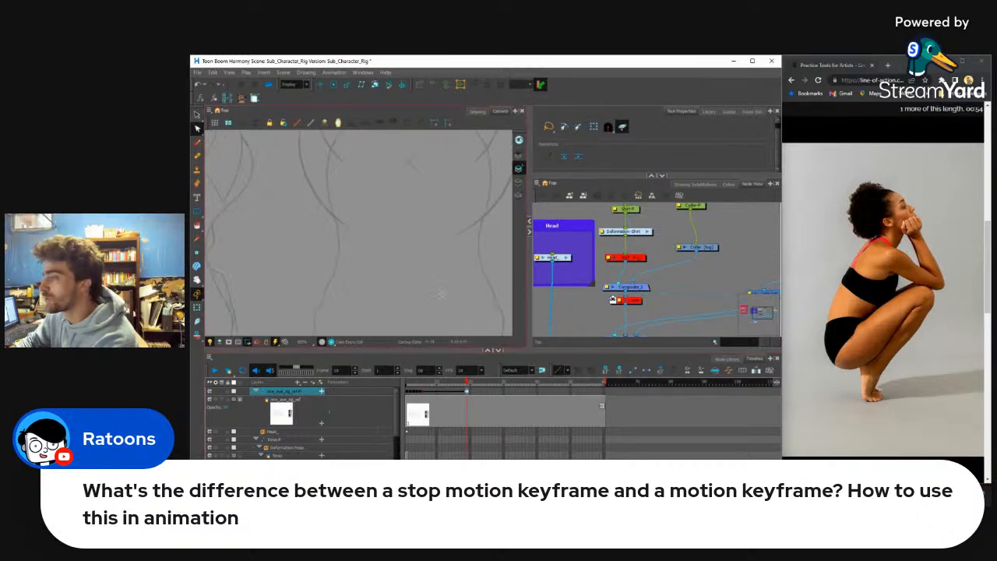
Step: Add a parent peg to the Head group node and select that peg
click(406, 433)
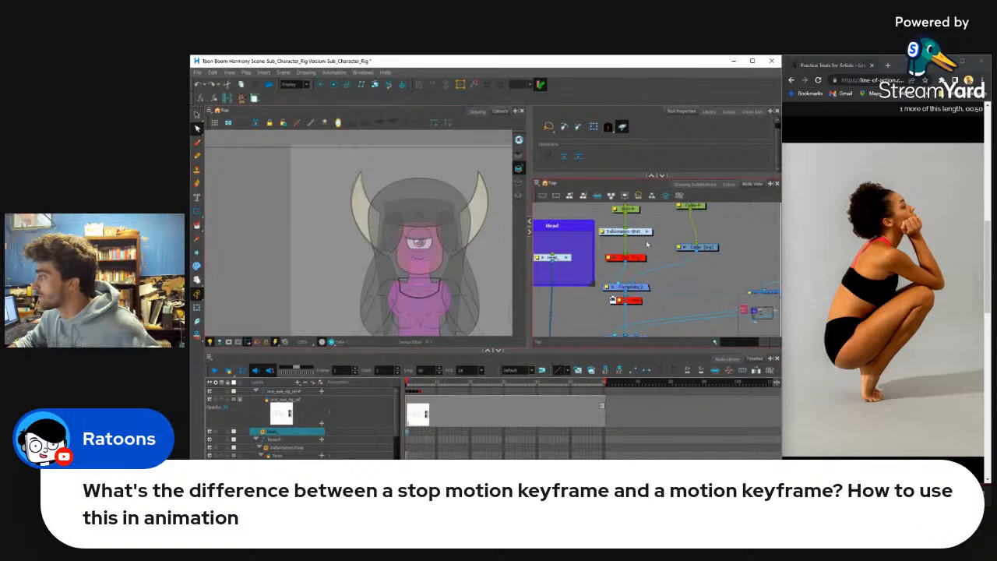
scroll(645, 272, down, 2)
drag(626, 270, 626, 286)
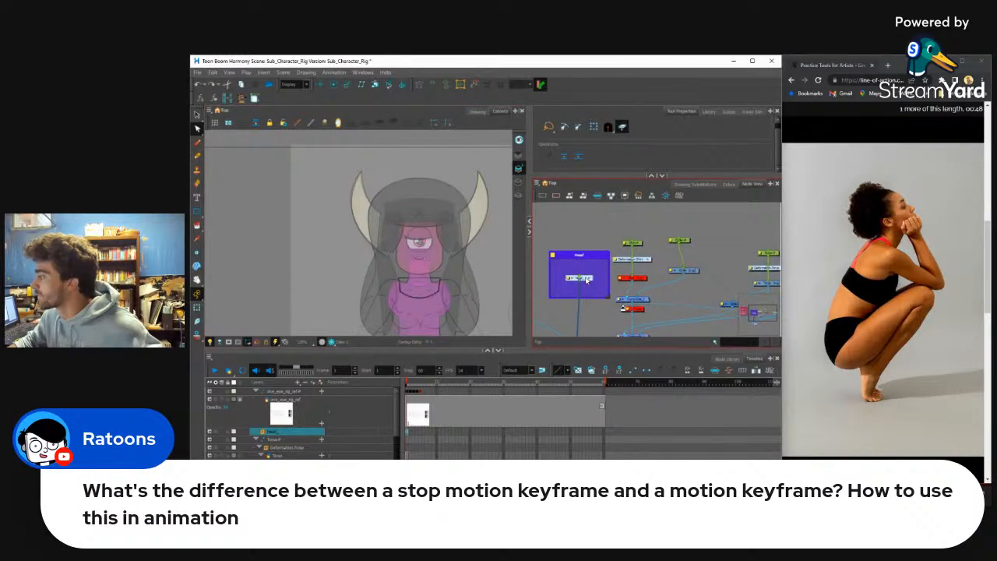
key(ctrl+p)
click(592, 237)
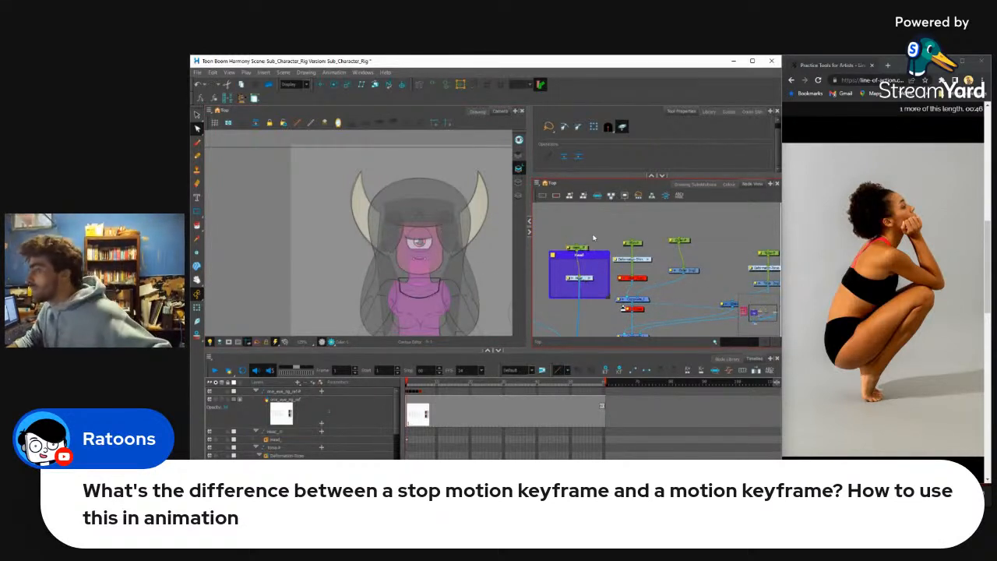
click(578, 249)
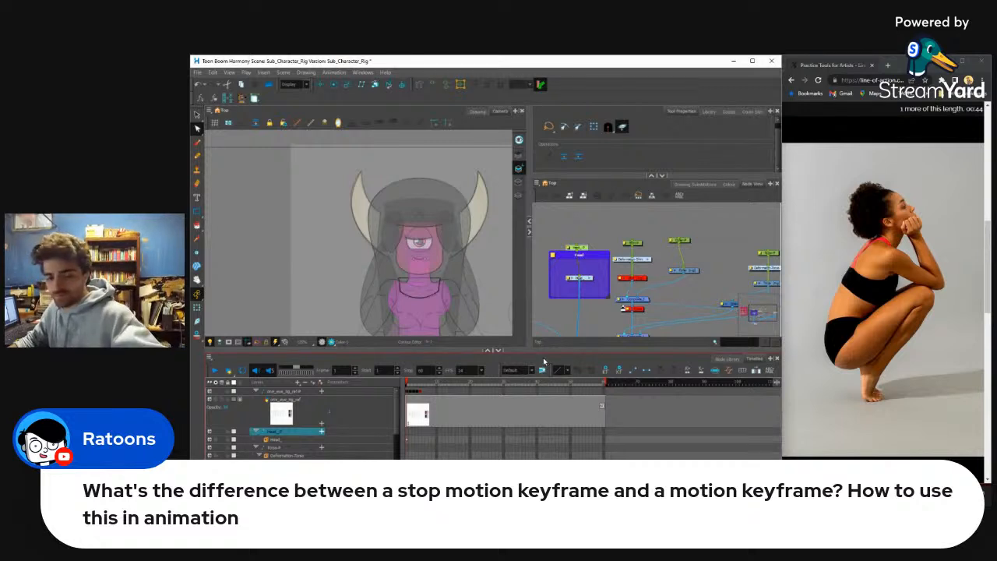
Step: Add stop-motion keyframes to the head peg on frame 1 and shortly before frame 10
scroll(441, 396, down, 2)
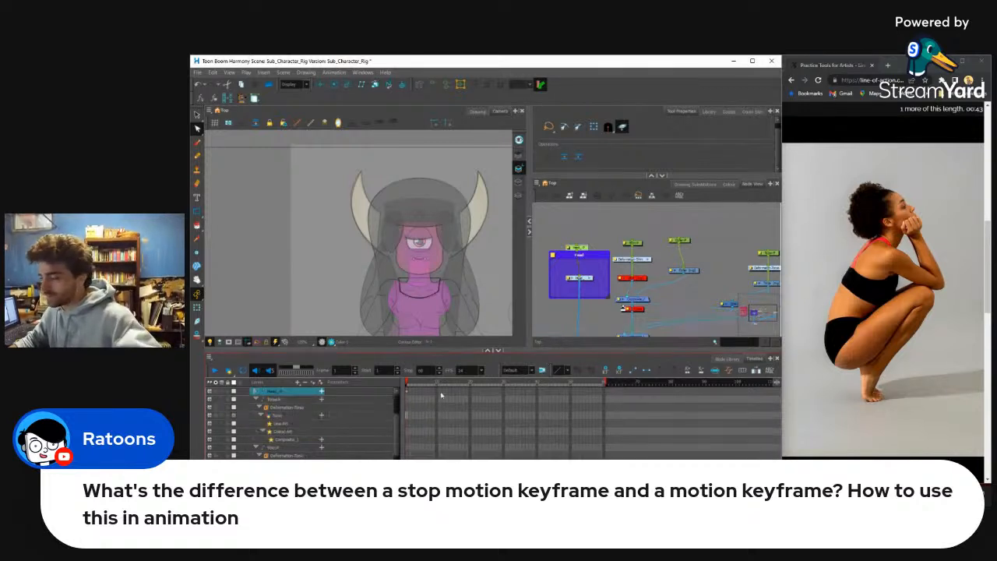
click(603, 395)
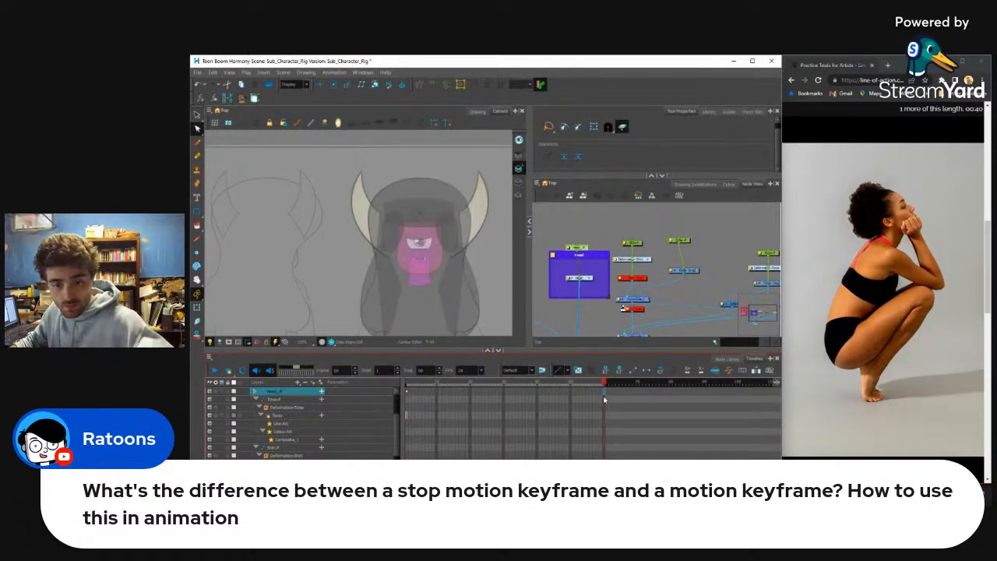
click(405, 389)
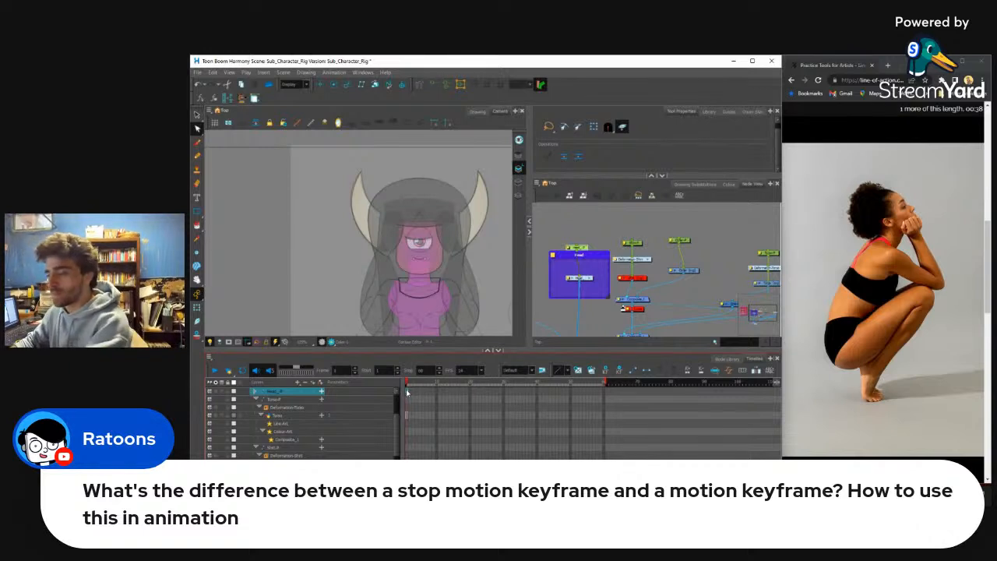
click(416, 392)
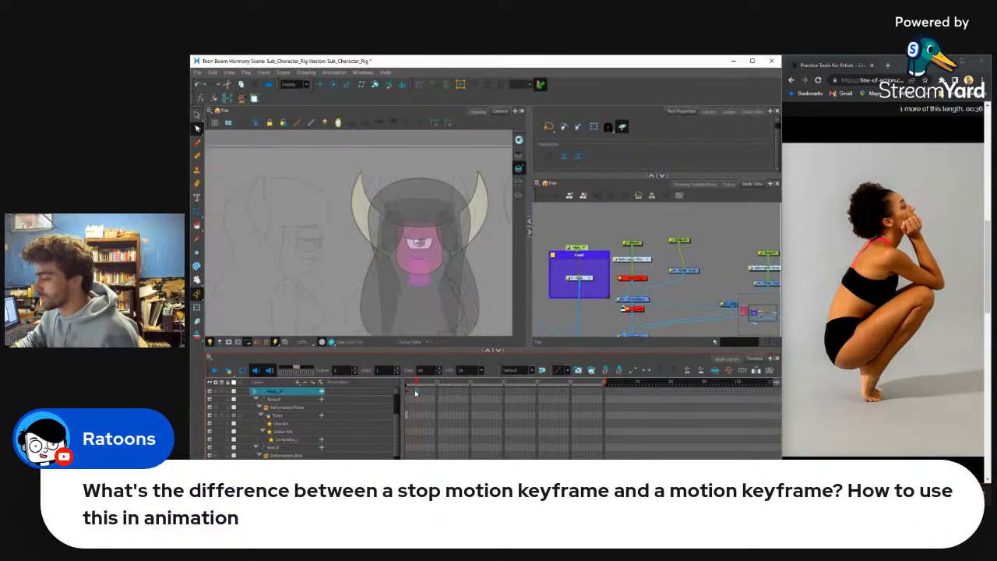
drag(415, 384, 425, 386)
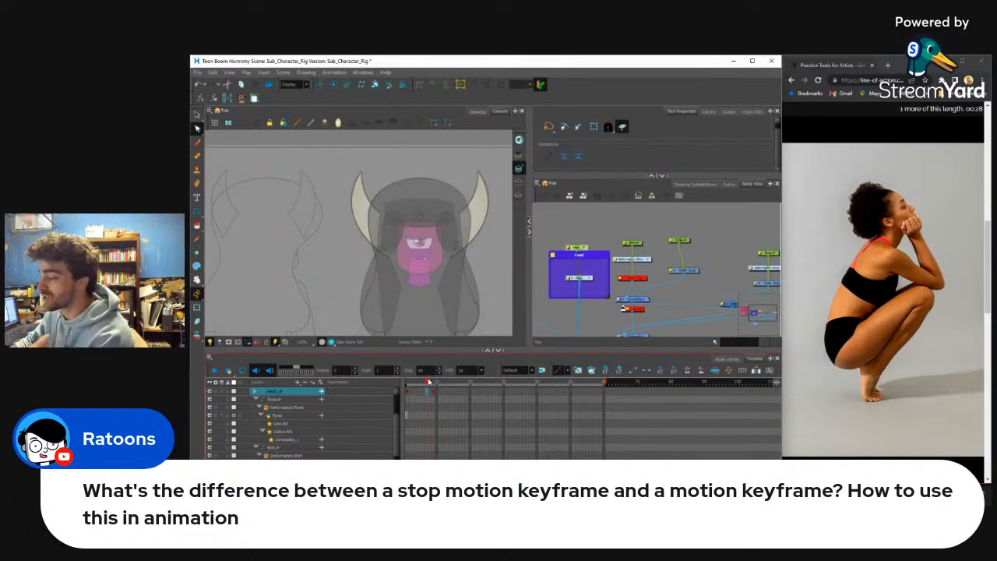
Step: Convert the head peg's first keyframe to a motion keyframe and scrub through the frames between both keyframes
click(406, 385)
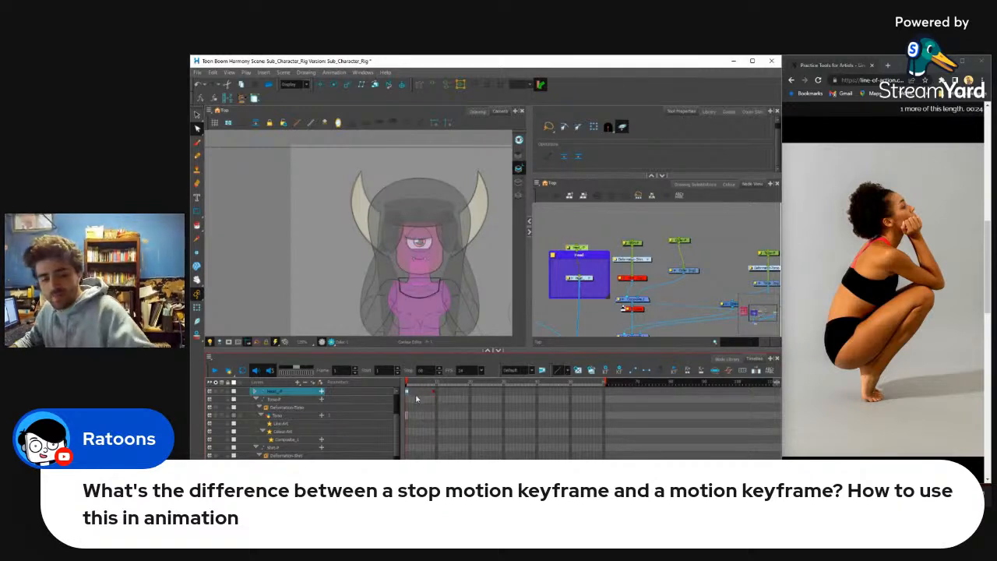
key(ctrl+k)
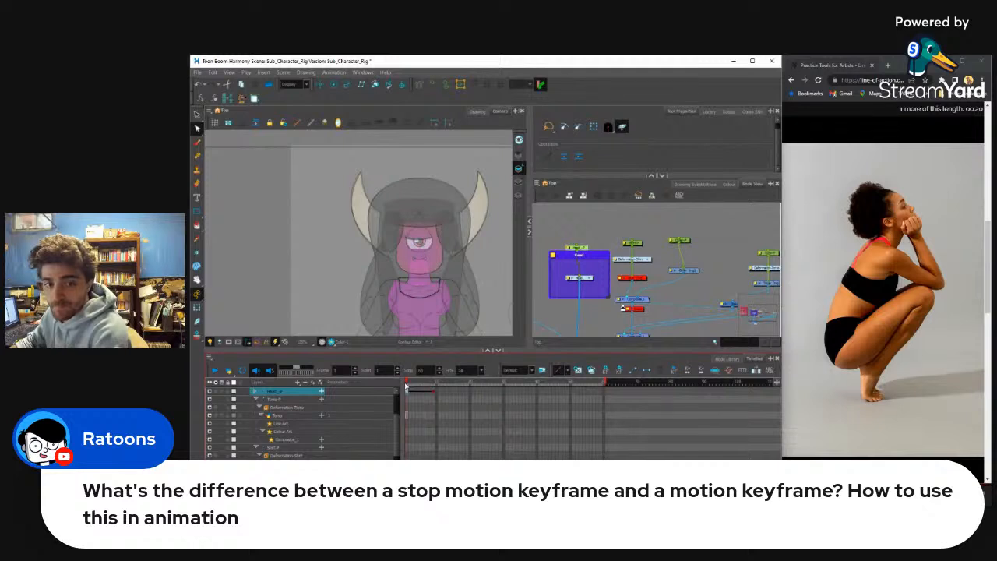
drag(407, 385, 427, 386)
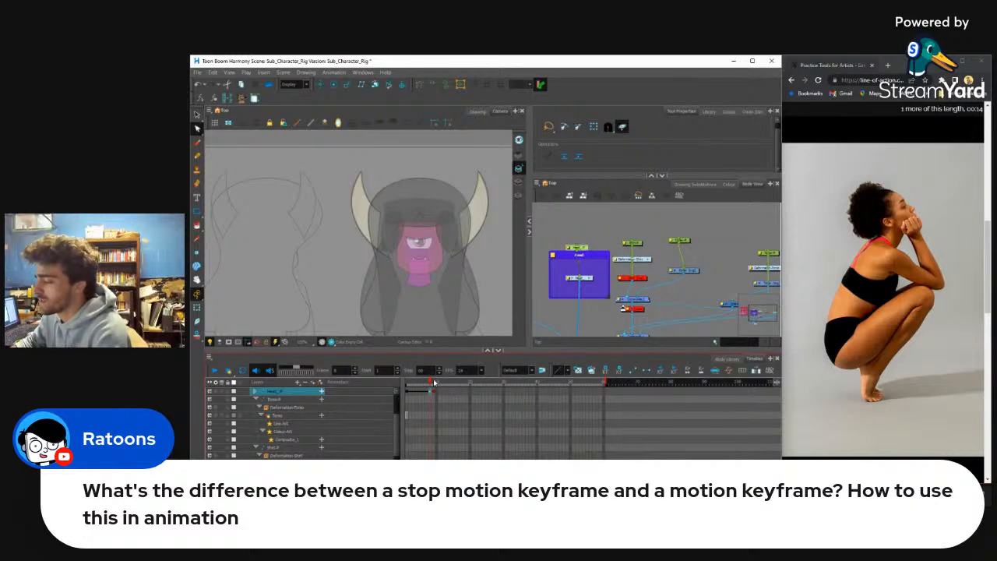
drag(430, 383, 401, 391)
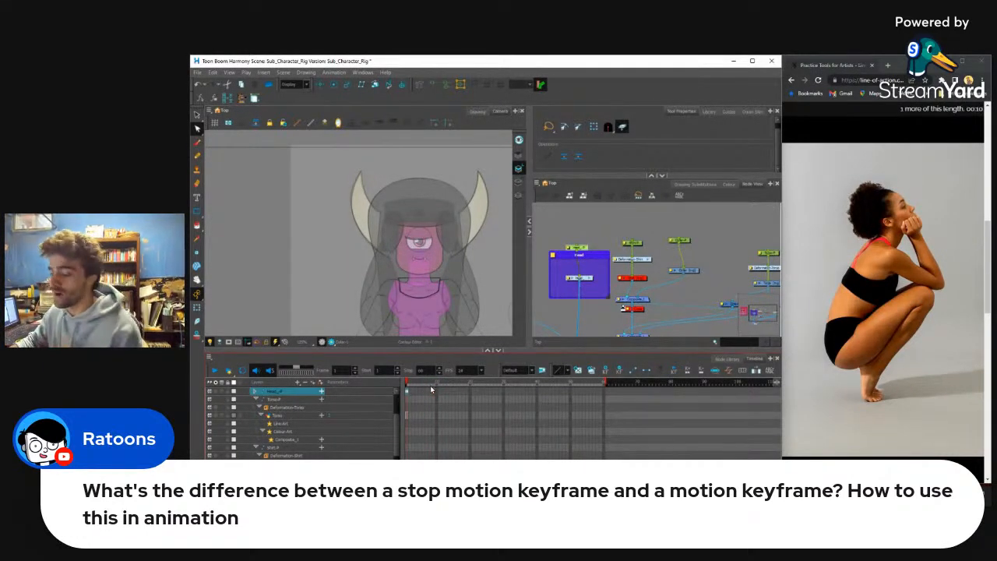
Step: Shift the head sideways off the body at the second keyframe with the Transform tool and scrub through the motion
scroll(444, 268, down, 2)
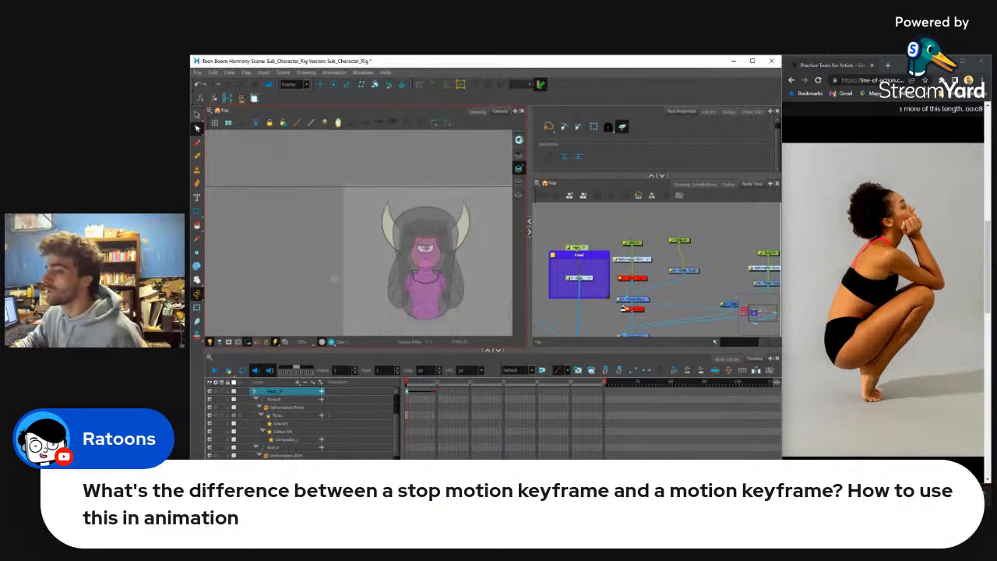
click(197, 307)
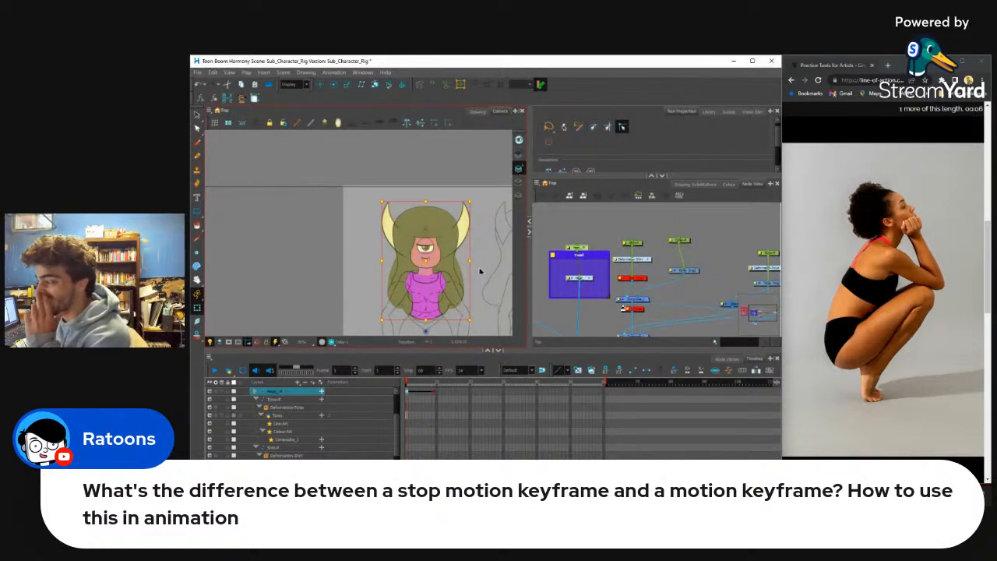
scroll(464, 272, up, 1)
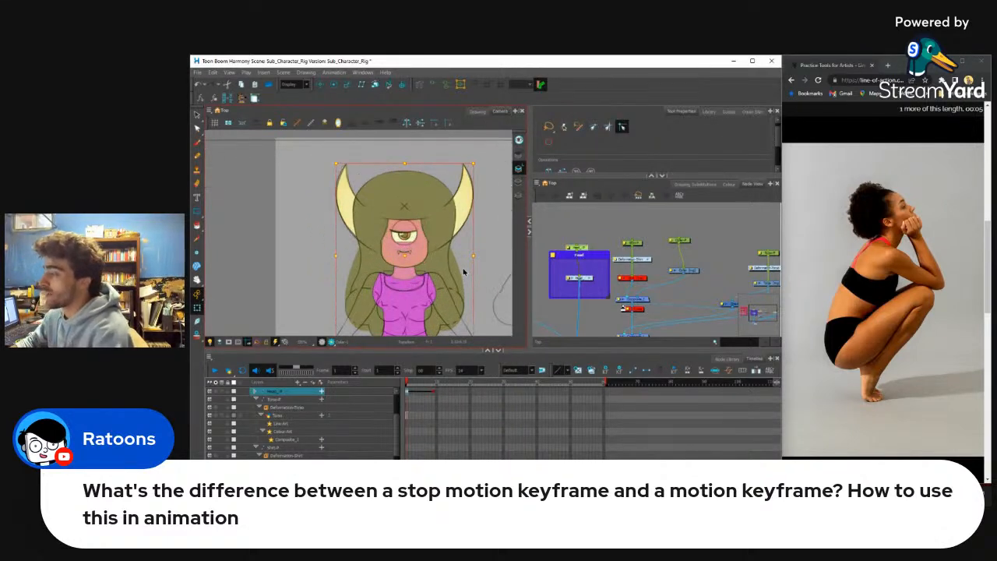
click(433, 392)
drag(404, 252, 334, 246)
drag(408, 384, 433, 386)
click(389, 281)
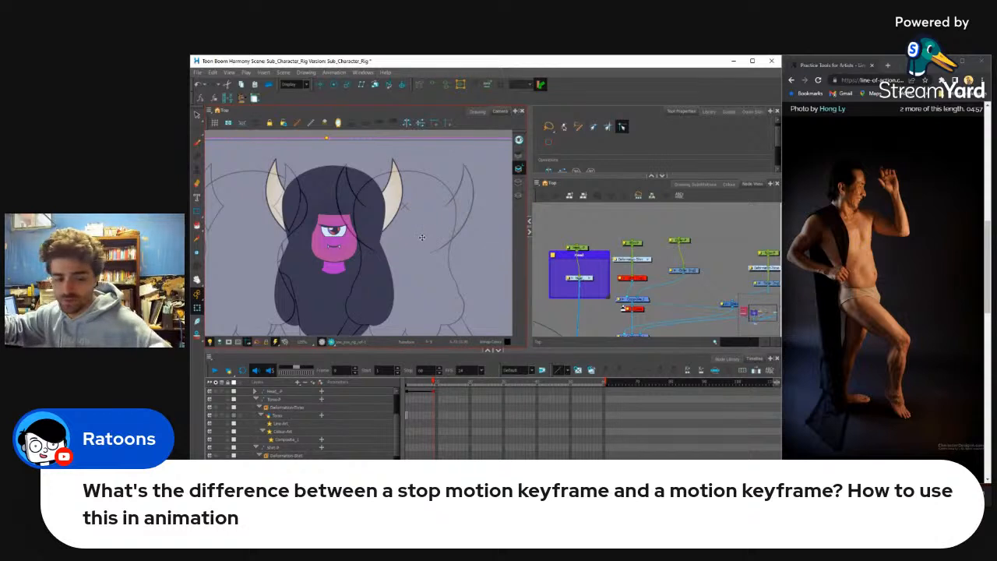
Step: Show the hair lock's envelope deformer and pull its outer point outward at the head's second keyframe
key(d)
click(390, 273)
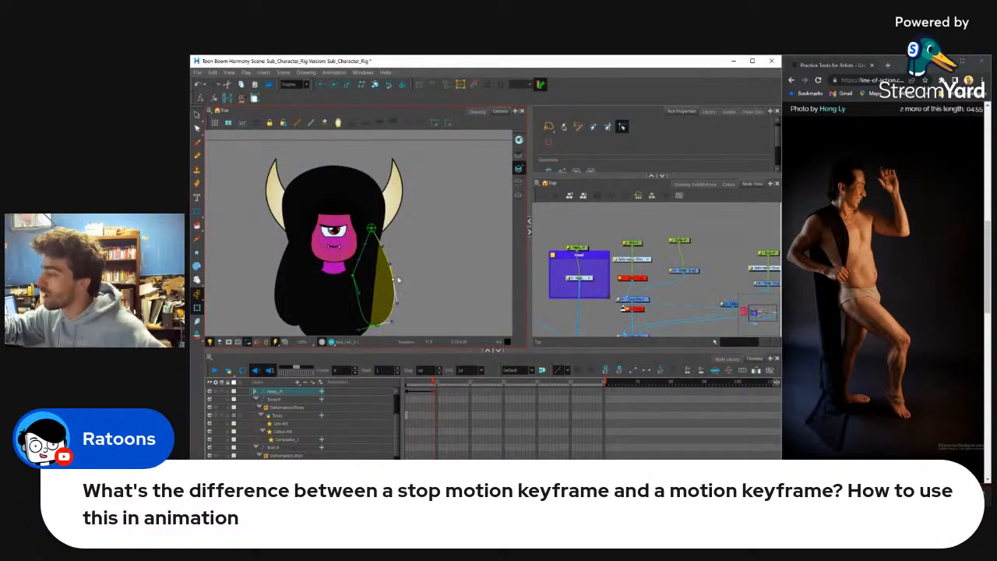
click(427, 383)
mouse_move(427, 383)
mouse_down()
mouse_move(404, 391)
mouse_move(438, 386)
mouse_up()
click(665, 314)
click(426, 235)
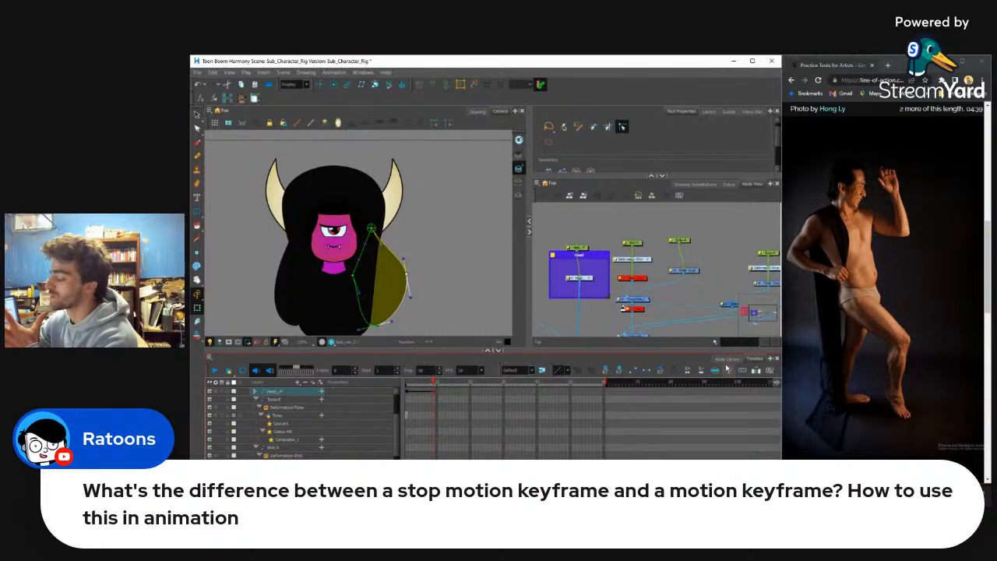
Step: Scrub between the head peg's two keyframes to examine how the head and hair envelope interpolate
click(411, 382)
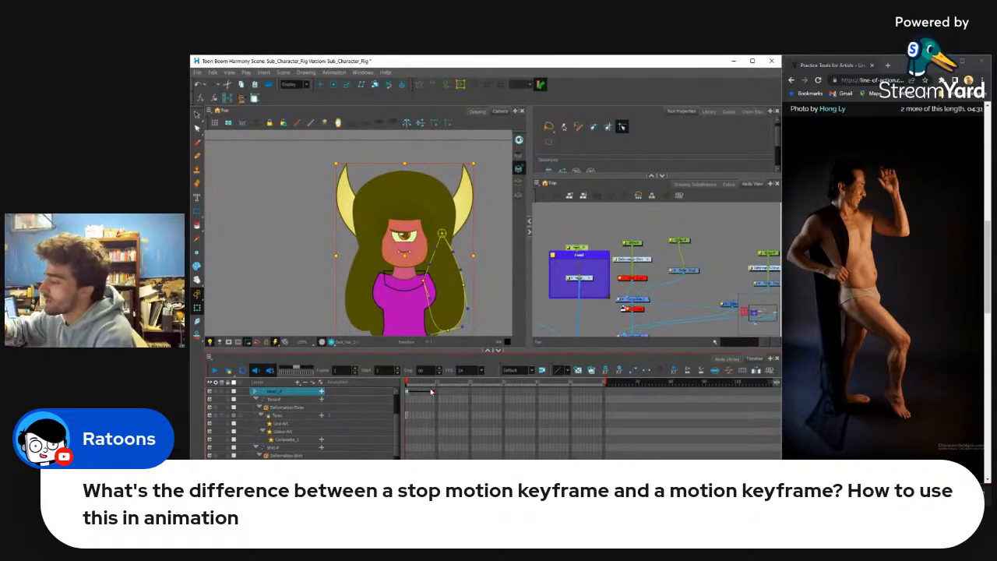
click(433, 391)
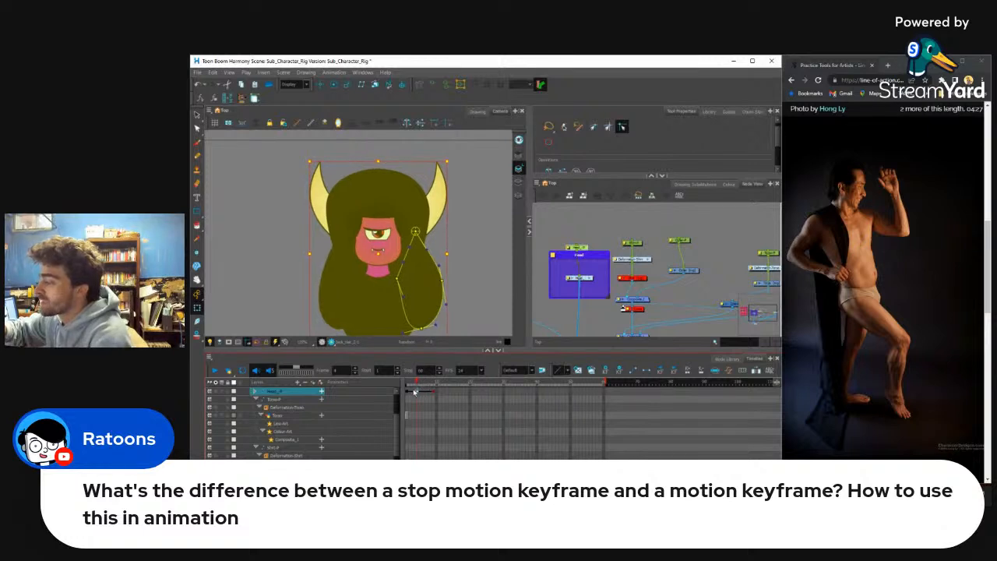
click(407, 395)
drag(408, 383, 433, 384)
Step: Try pulling the hair envelope's outer point upward at the second keyframe and scrub back through the motion
click(407, 273)
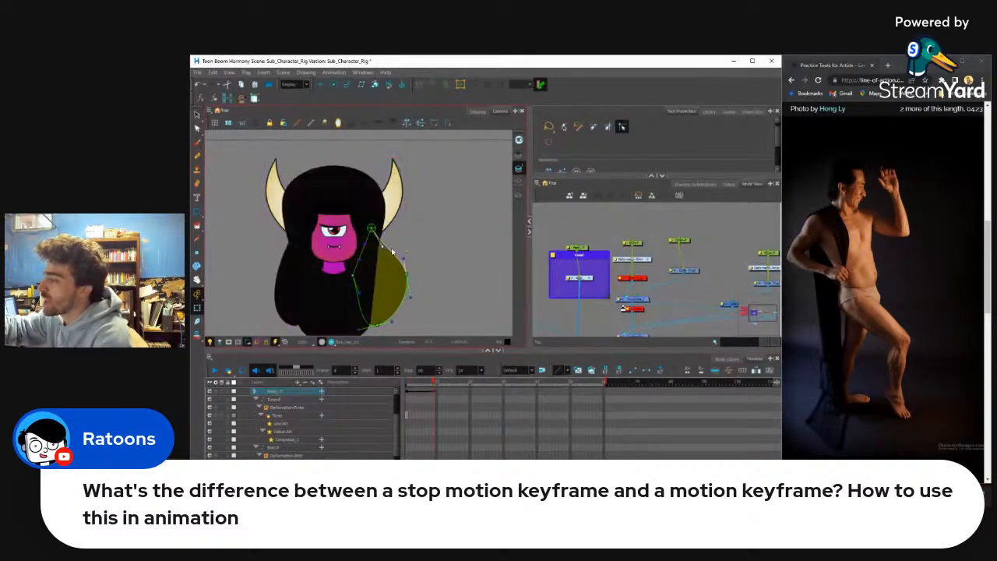
drag(407, 273, 414, 225)
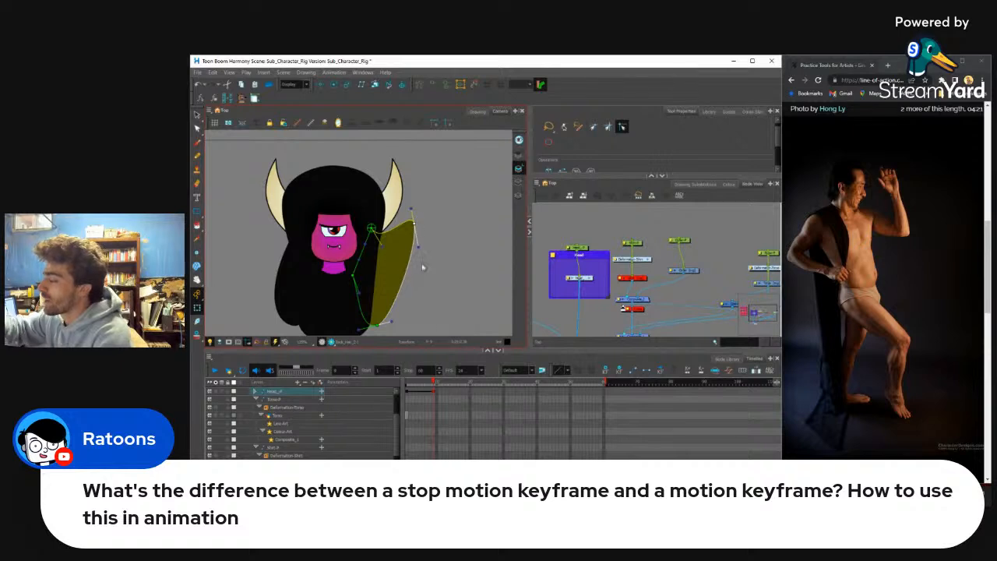
mouse_move(434, 383)
mouse_down()
mouse_move(406, 388)
mouse_move(428, 392)
mouse_up()
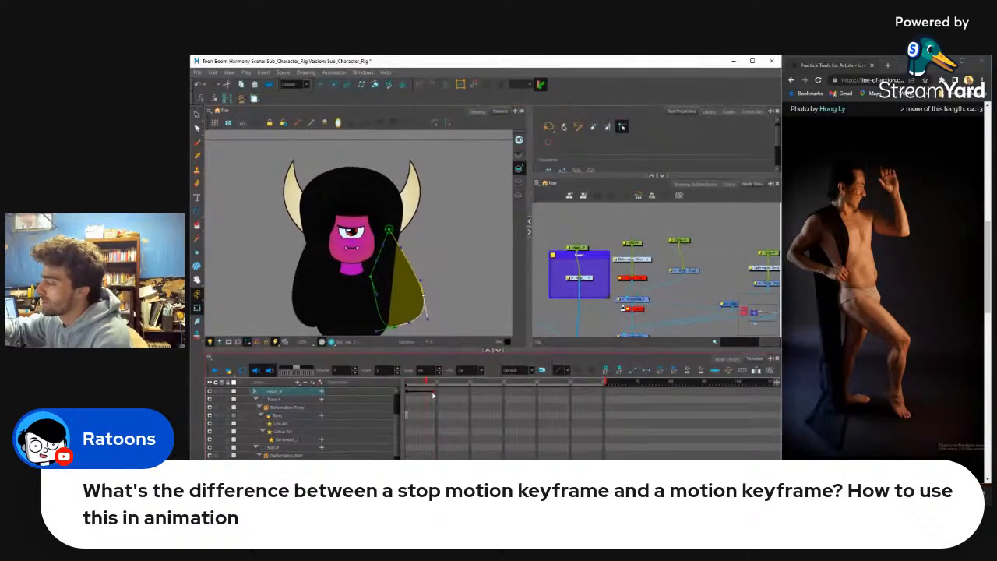
Step: Convert the head peg's first keyframe back to a stop-motion keyframe and delete the second keyframe
click(407, 392)
key(ctrl+k)
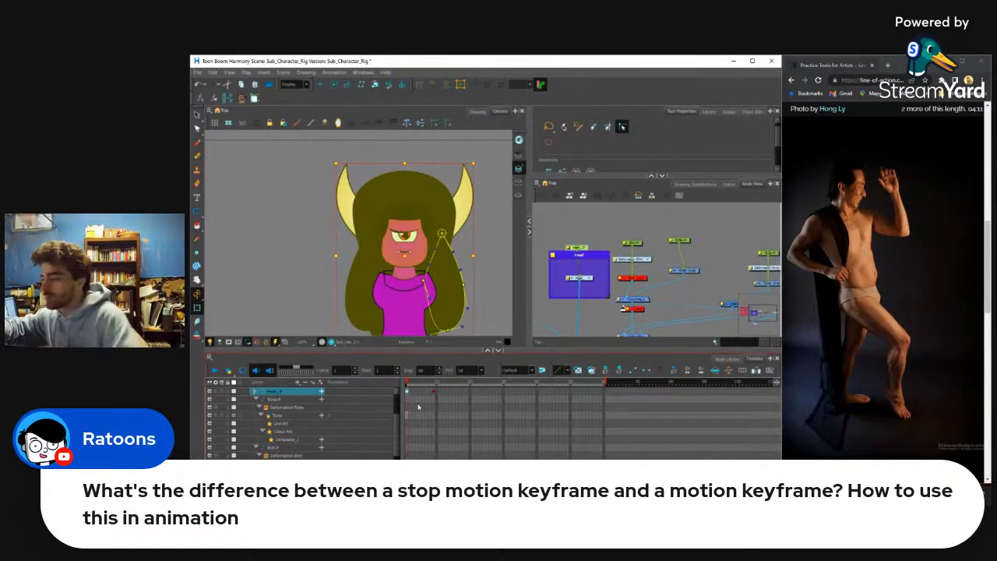
drag(427, 383, 426, 391)
click(435, 393)
key(Delete)
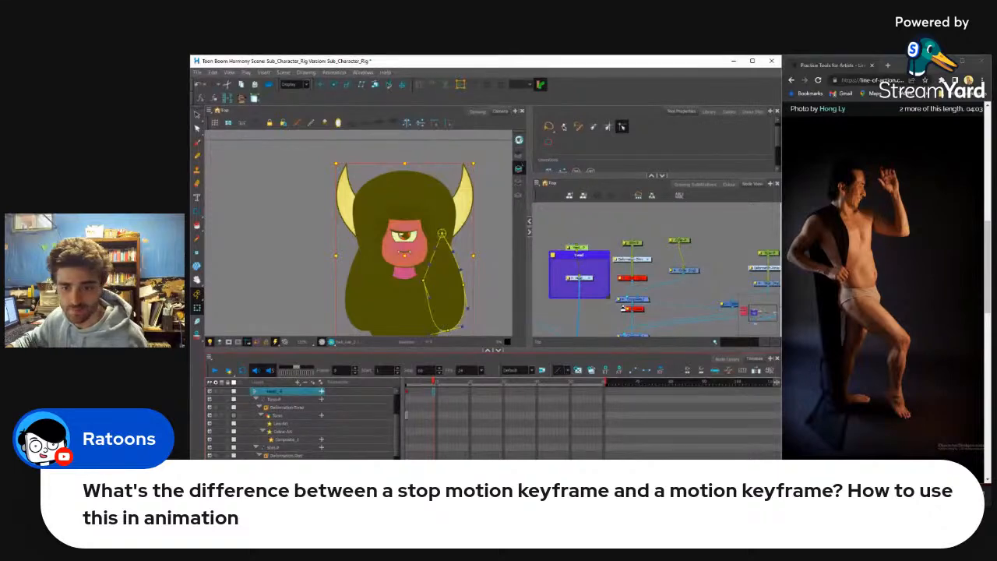
scroll(441, 299, down, 2)
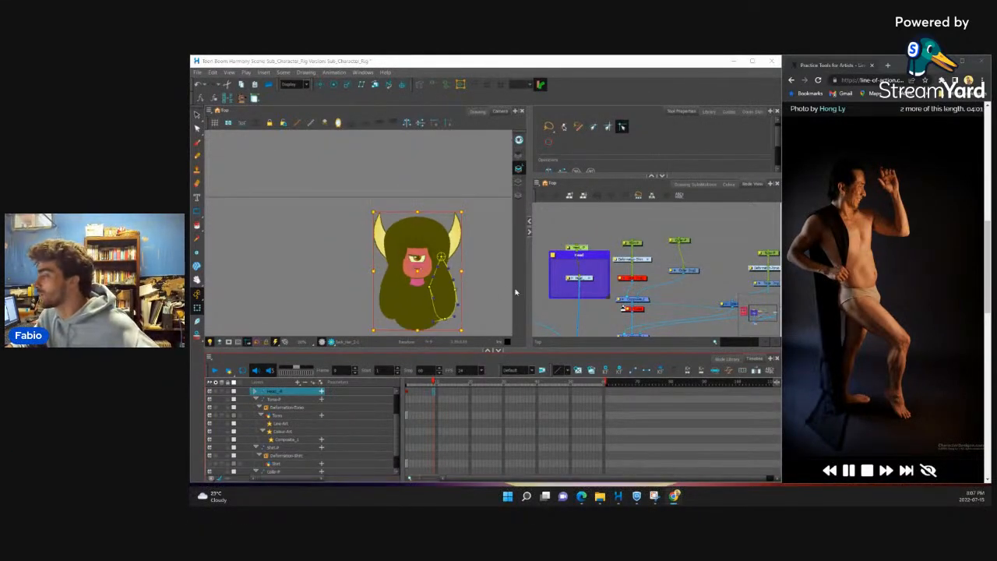
scroll(562, 294, down, 2)
scroll(572, 296, down, 2)
click(631, 302)
drag(536, 298, 566, 299)
scroll(569, 293, up, 2)
click(568, 287)
key(a)
scroll(367, 282, down, 2)
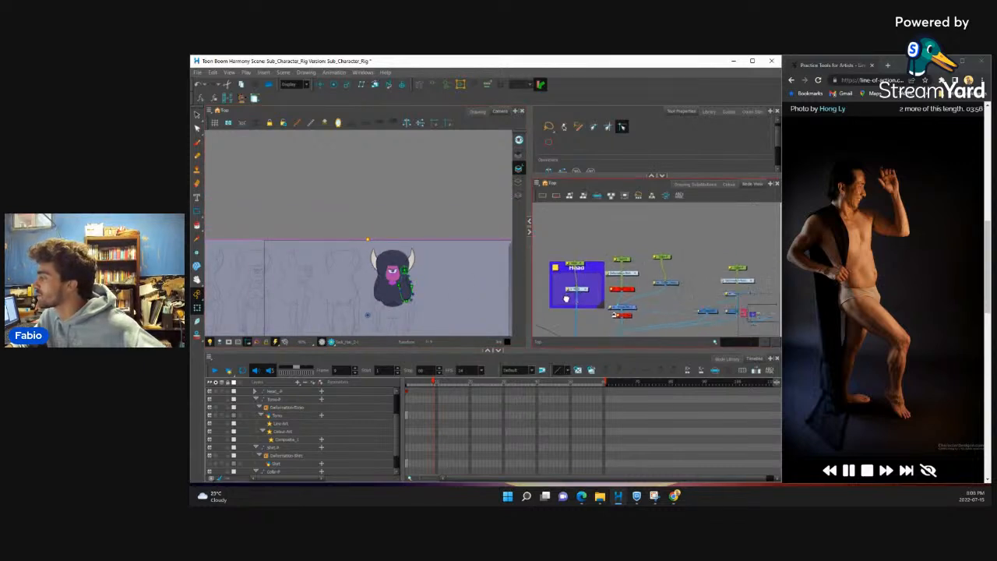
scroll(566, 298, up, 2)
Step: Enable the shirt drawing node and disable it again
click(586, 290)
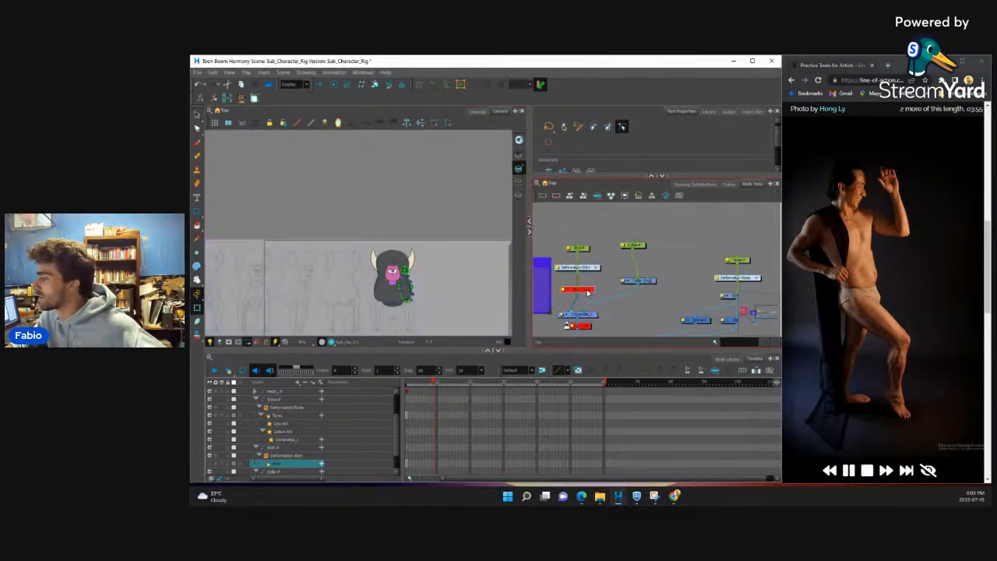
scroll(595, 293, down, 3)
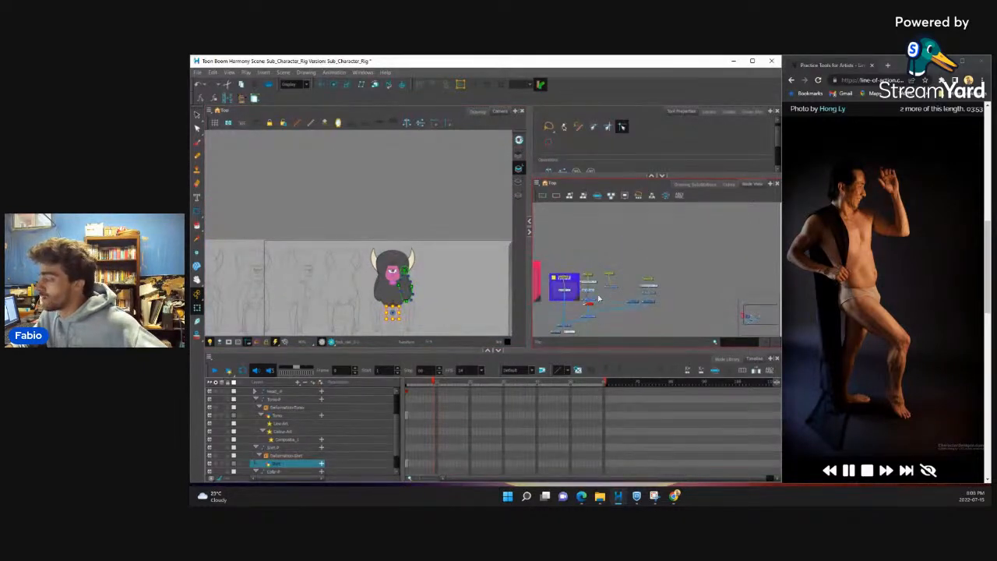
key(d)
scroll(623, 282, up, 2)
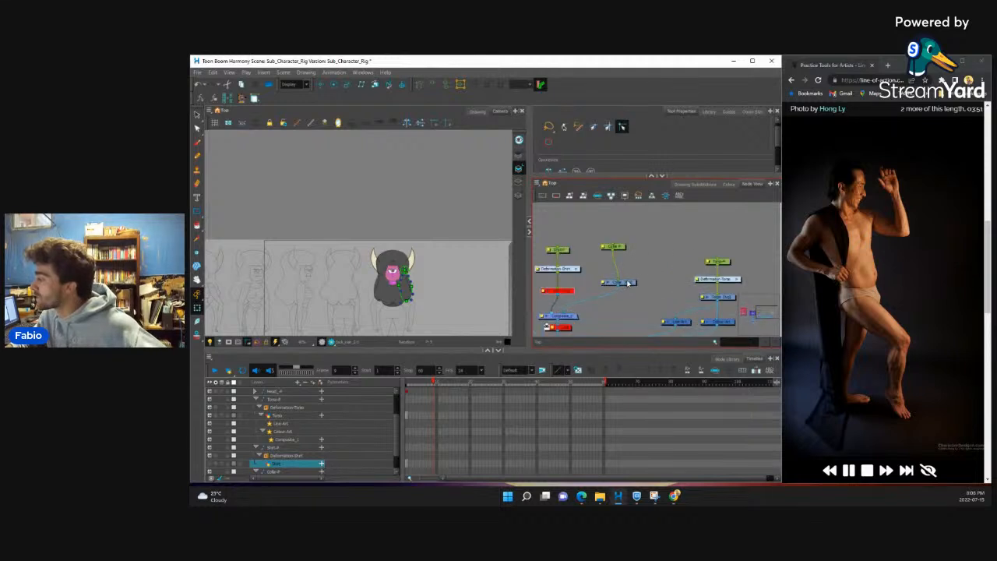
Step: Reposition the collar drawing node slightly in the node view and return the timeline to frame 1
drag(624, 283, 612, 285)
scroll(406, 297, up, 5)
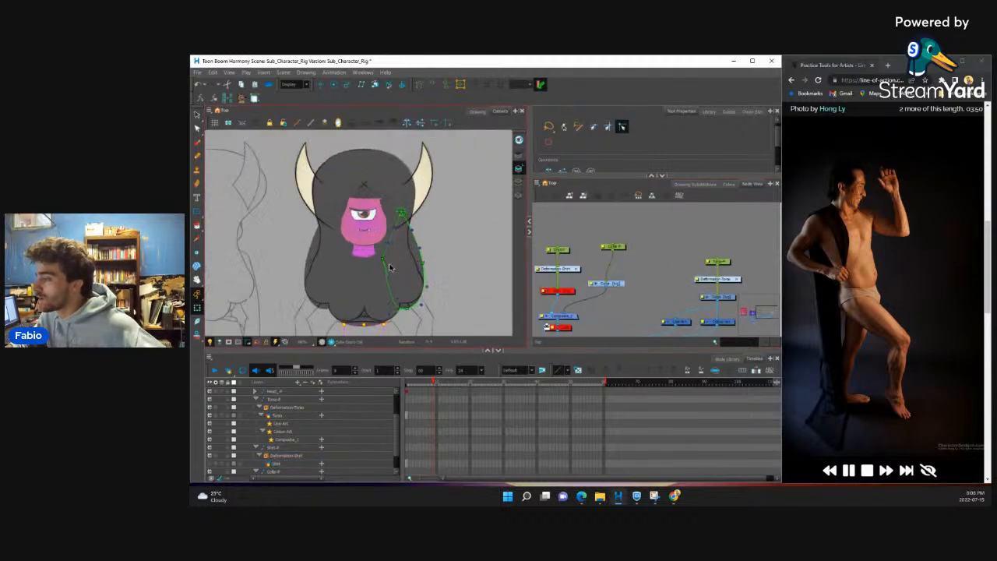
scroll(387, 271, up, 2)
scroll(383, 276, down, 4)
scroll(381, 276, up, 4)
scroll(381, 275, down, 4)
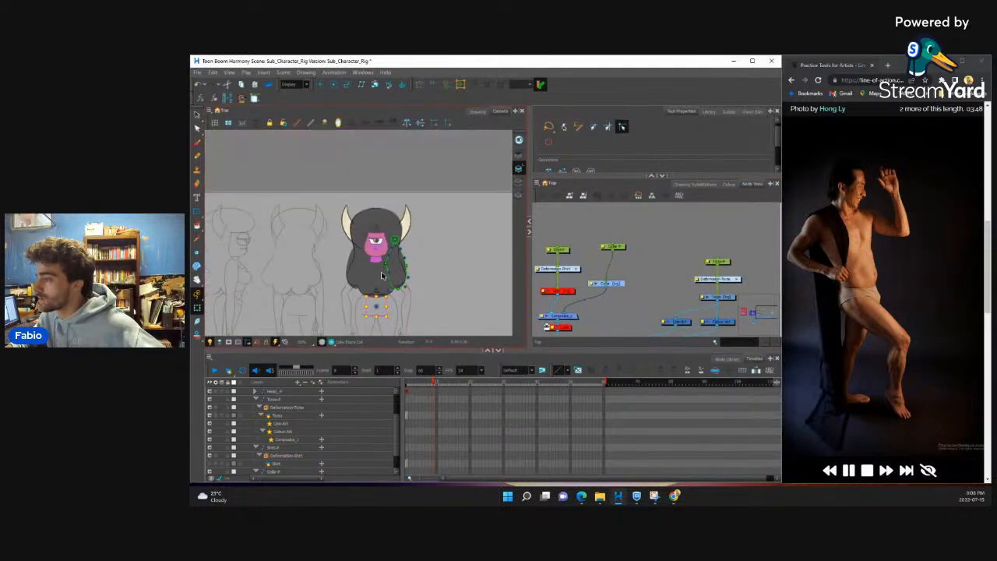
scroll(382, 275, down, 3)
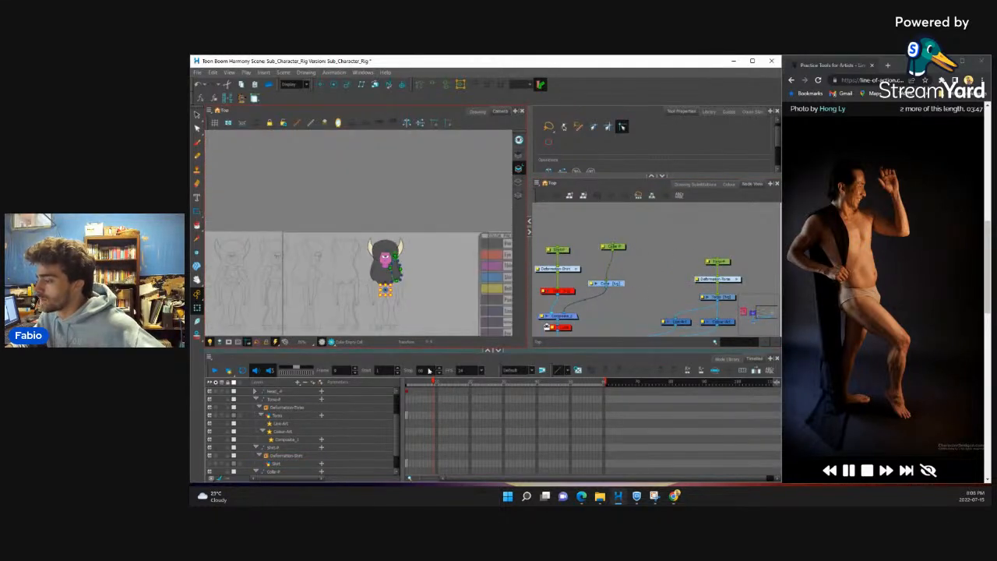
drag(433, 383, 399, 390)
Step: Select the collar's outline with the Contour Editor to show its control points
scroll(388, 271, up, 6)
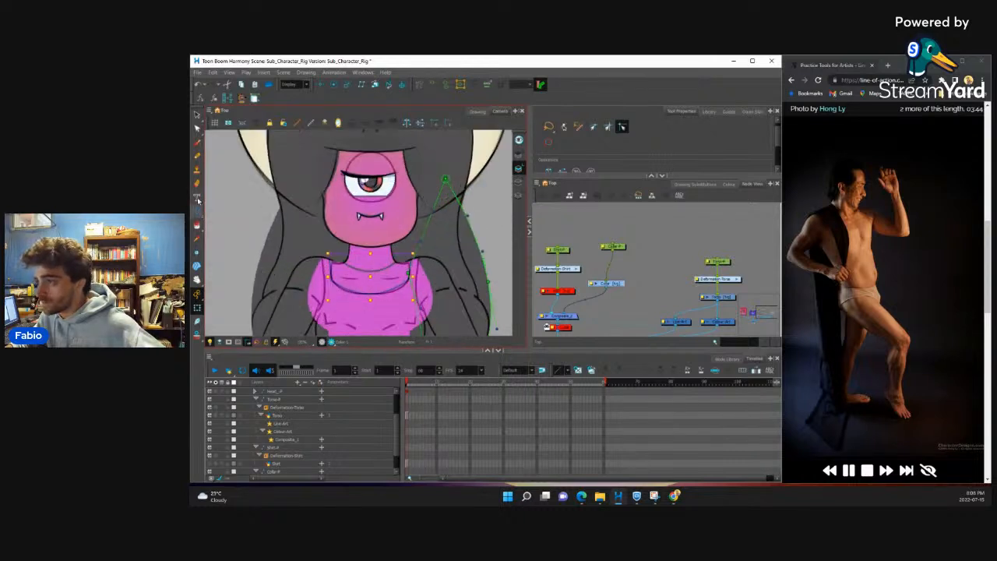
click(197, 129)
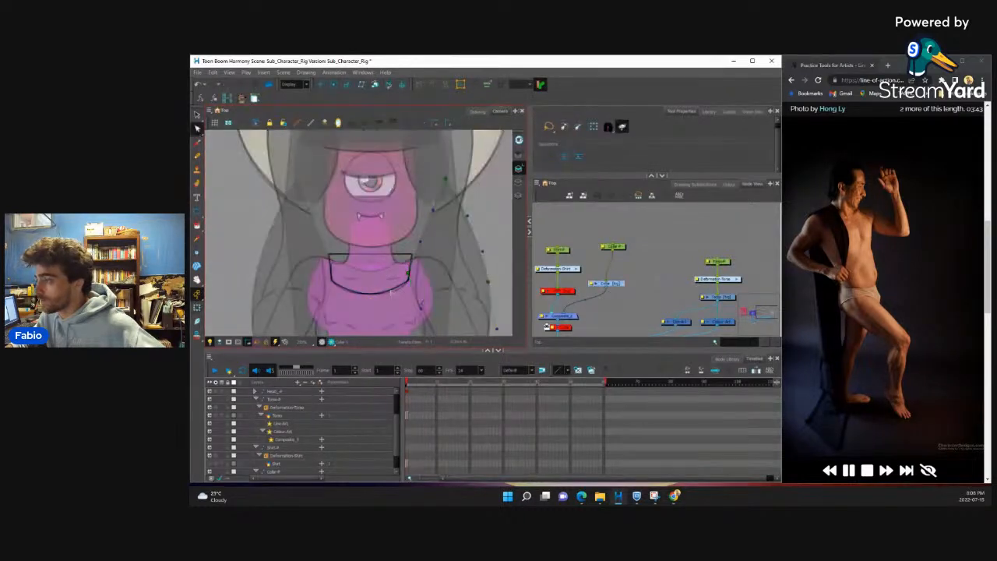
scroll(397, 289, up, 2)
click(424, 272)
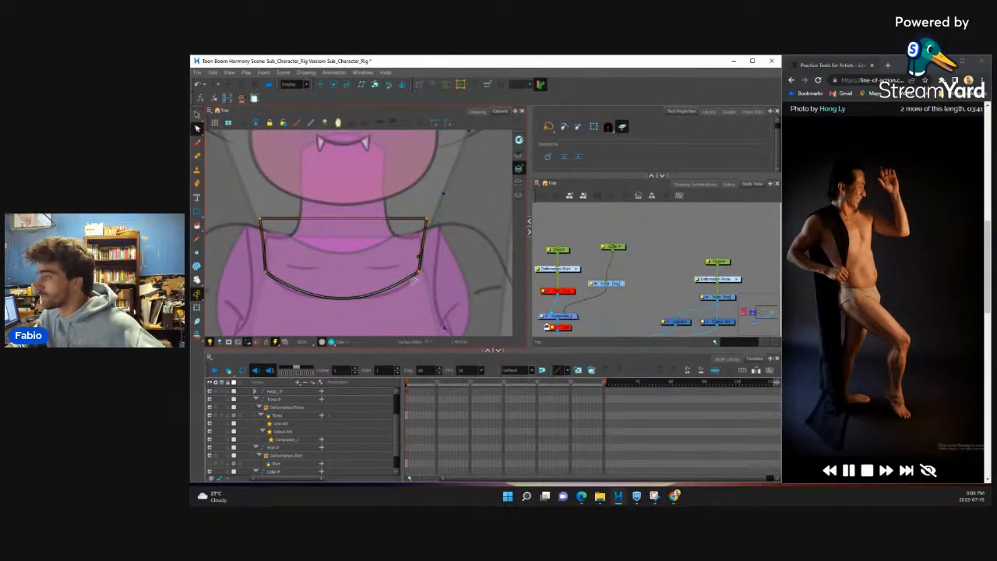
scroll(415, 279, up, 1)
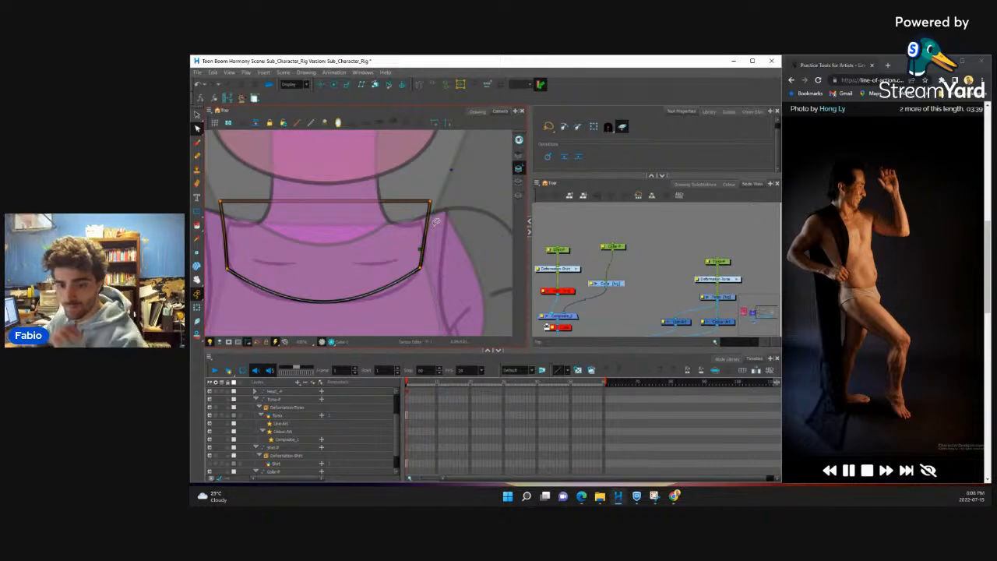
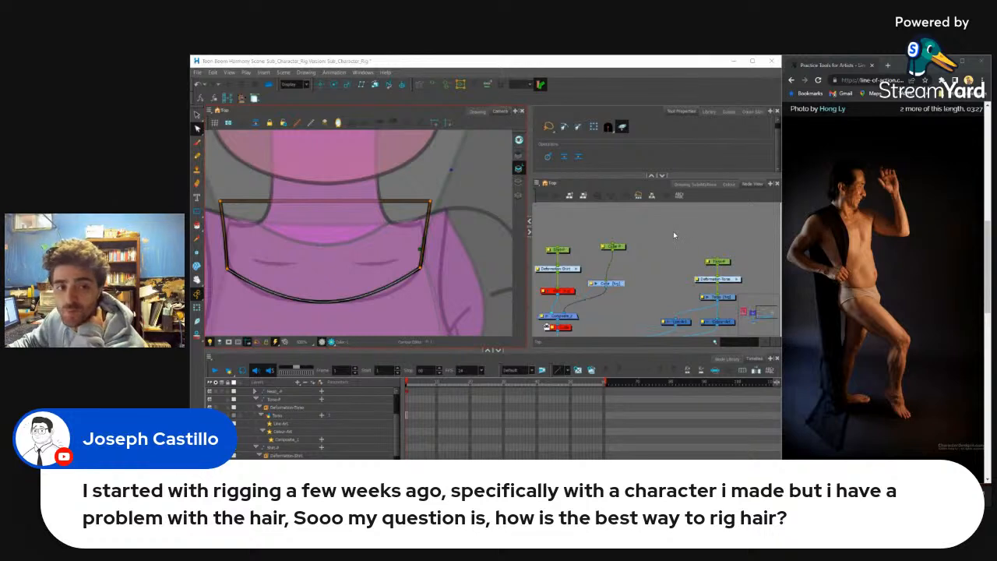
Step: Nudge the head peg node down inside the Head backdrop
scroll(644, 274, down, 2)
scroll(645, 277, down, 4)
scroll(584, 278, up, 5)
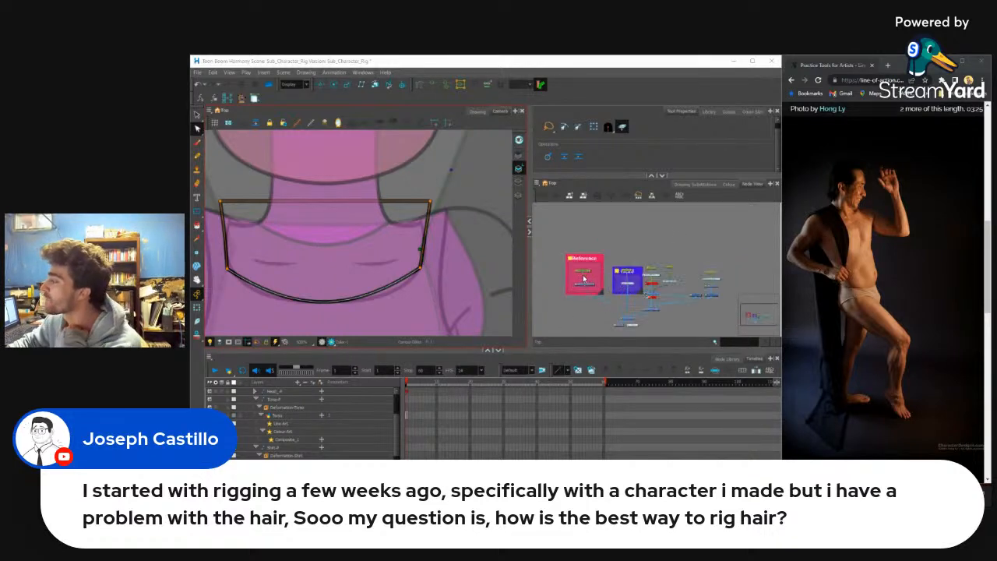
click(593, 267)
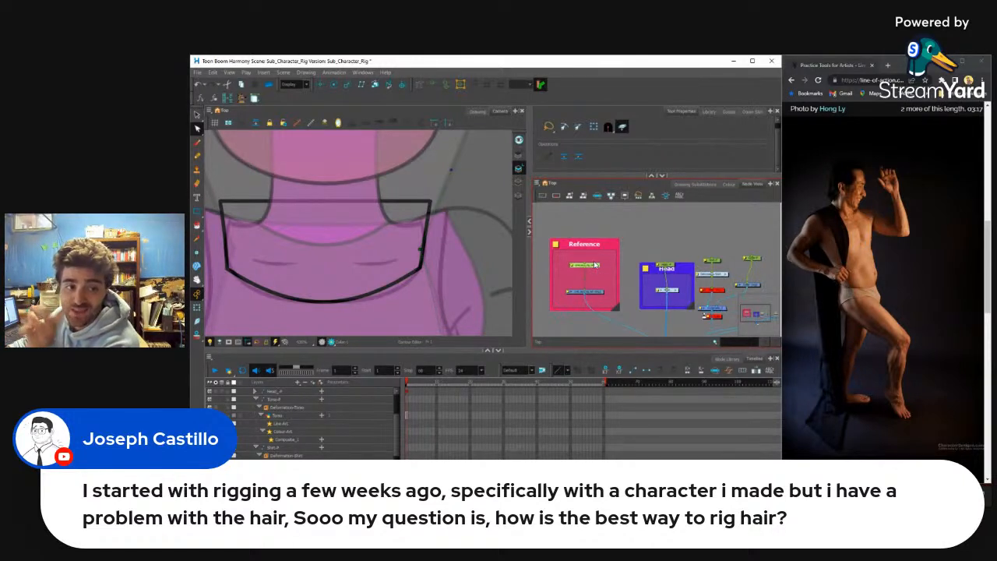
scroll(675, 273, down, 4)
scroll(675, 270, up, 4)
drag(671, 269, 672, 281)
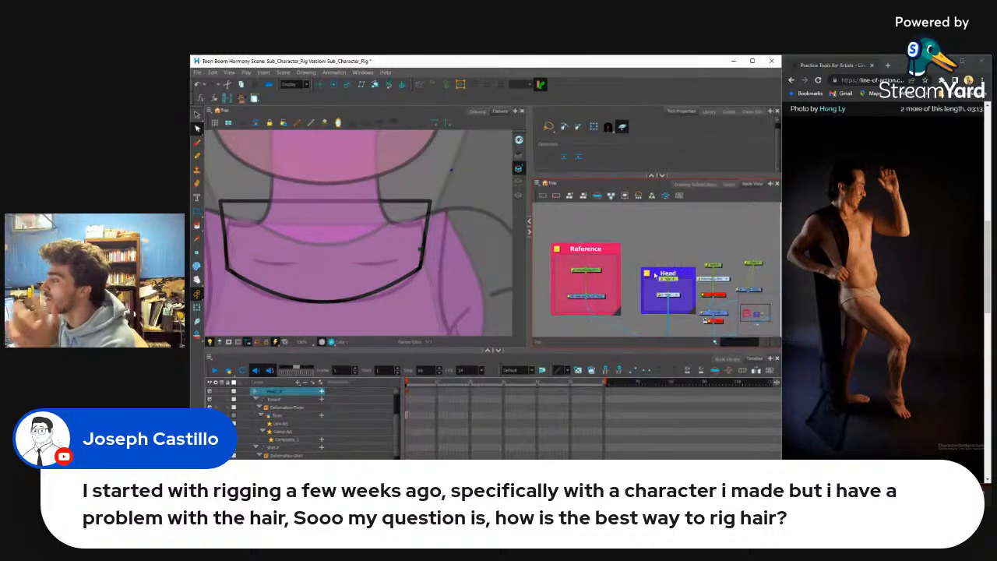
Step: Disable the reference drawing and hide the hair deformer controls in the camera view
scroll(658, 278, down, 3)
scroll(377, 293, down, 6)
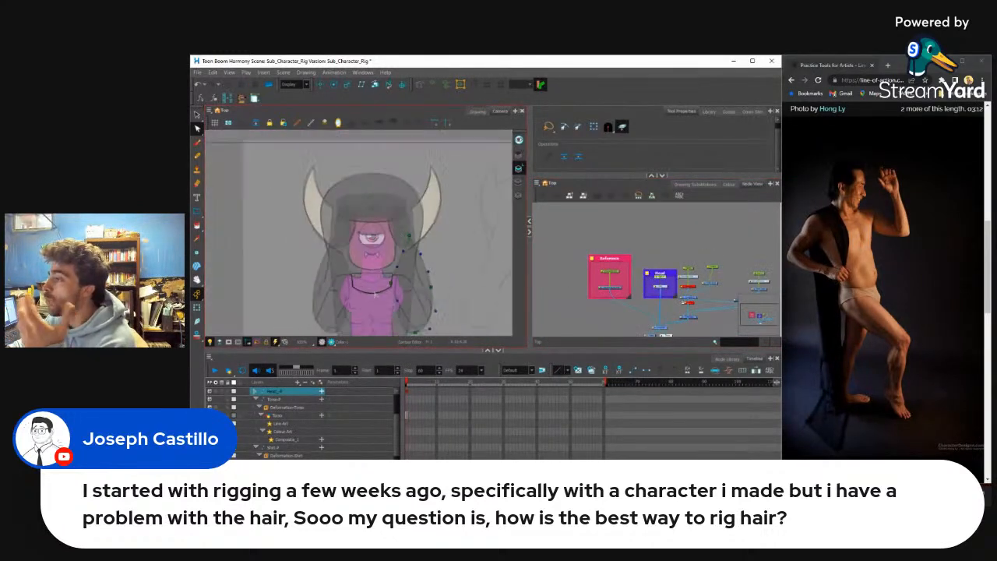
scroll(374, 294, down, 3)
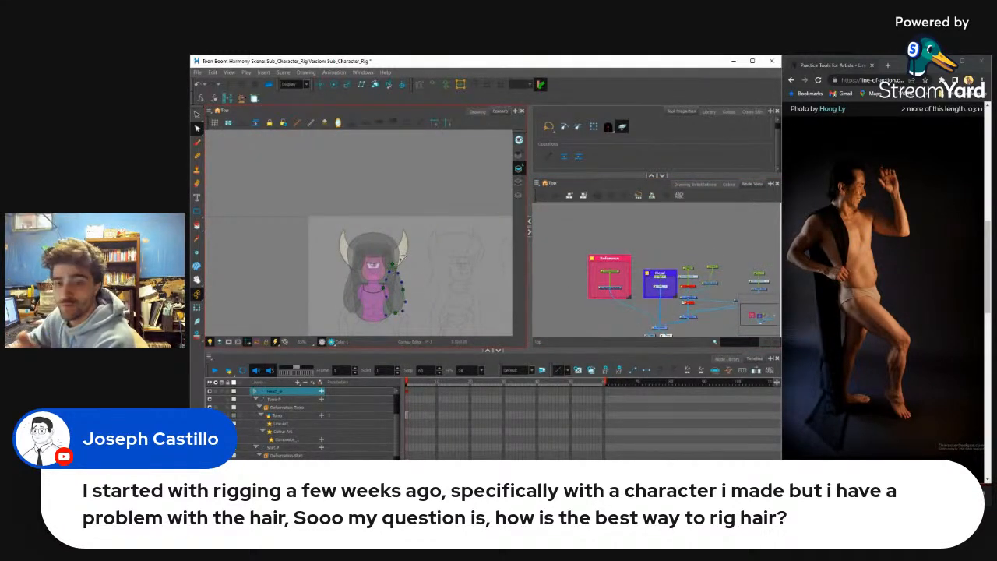
click(197, 308)
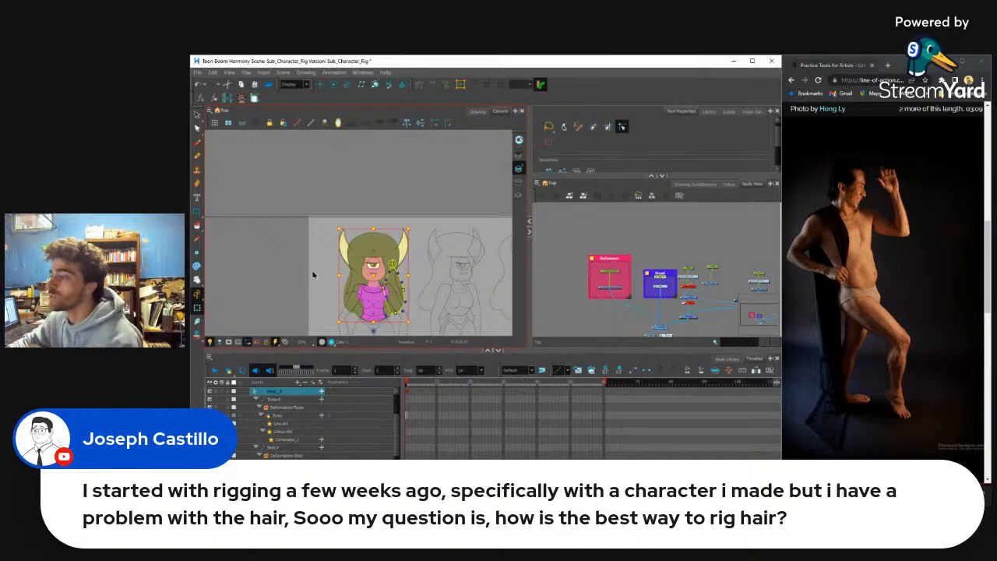
click(312, 271)
key(d)
scroll(397, 288, up, 6)
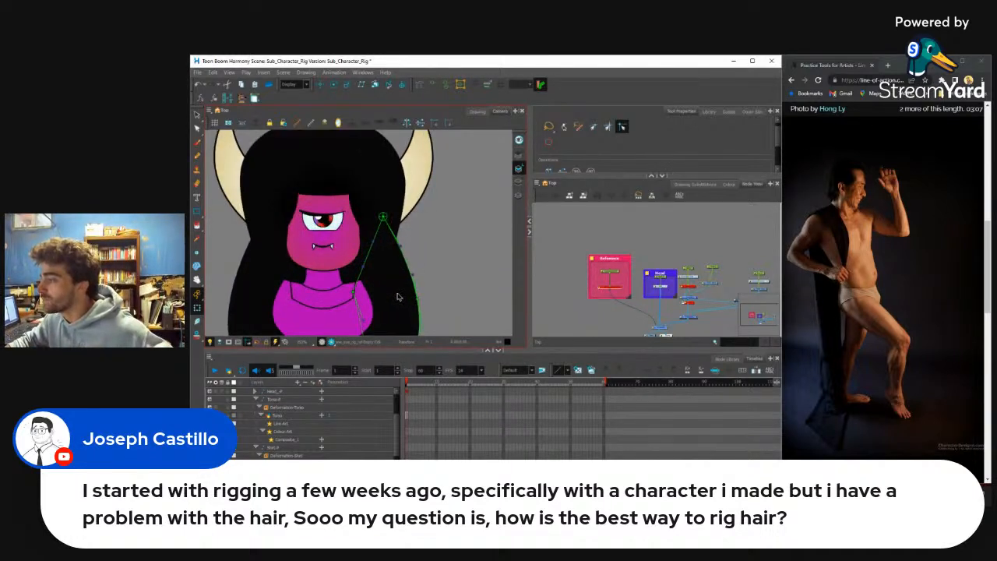
key(shift+c)
scroll(390, 251, down, 5)
Step: Select the side fringe piece, the whole fringe and the back hair in turn to examine how the hair is layered
click(381, 236)
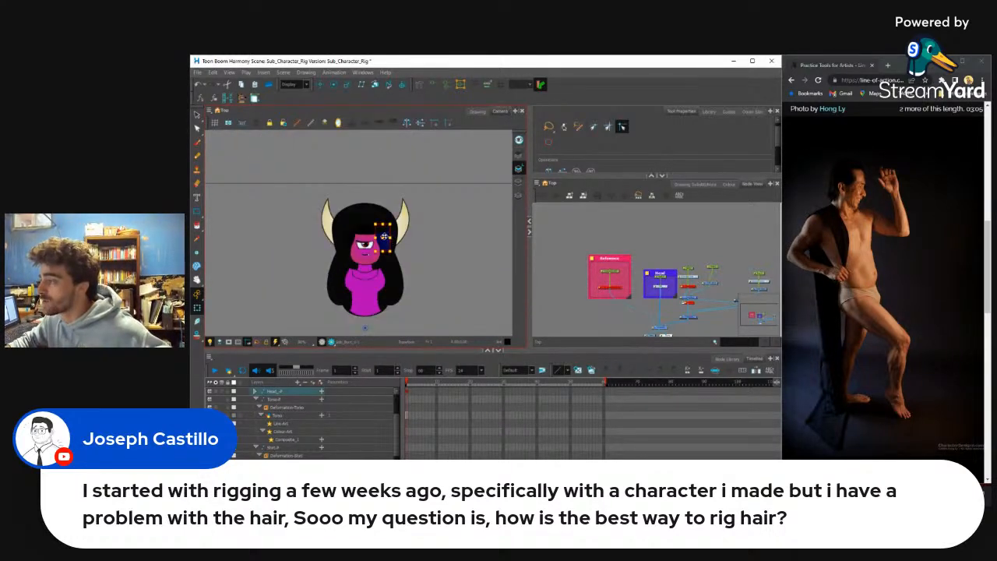
scroll(377, 235, up, 7)
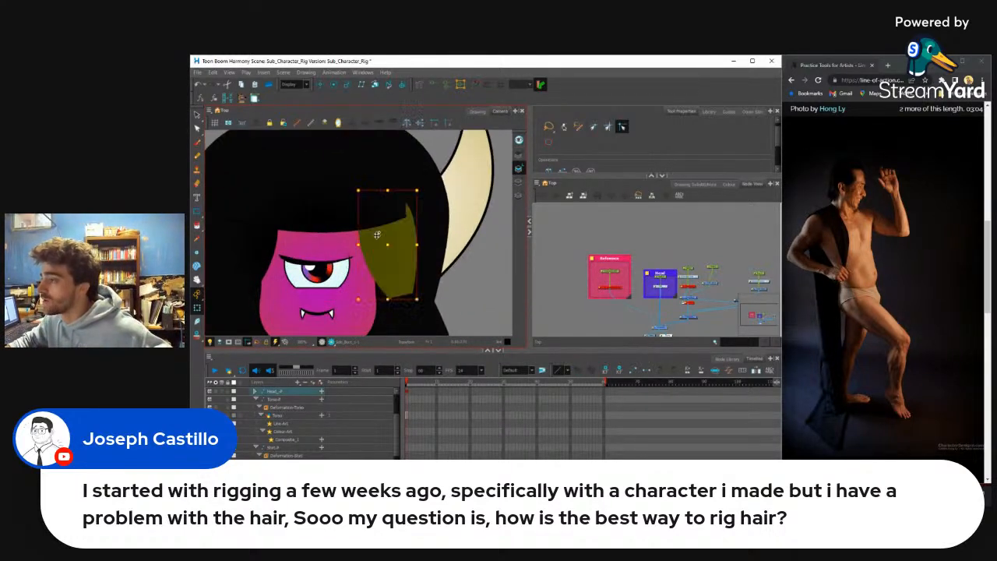
key(b)
mouse_move(312, 226)
mouse_down()
mouse_move(323, 262)
mouse_move(320, 218)
mouse_up()
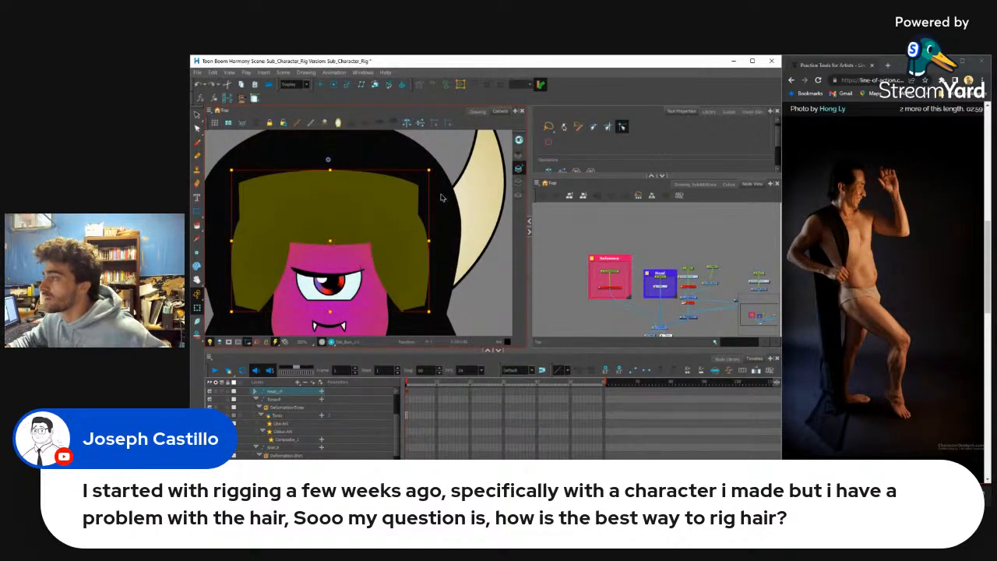
scroll(358, 231, down, 5)
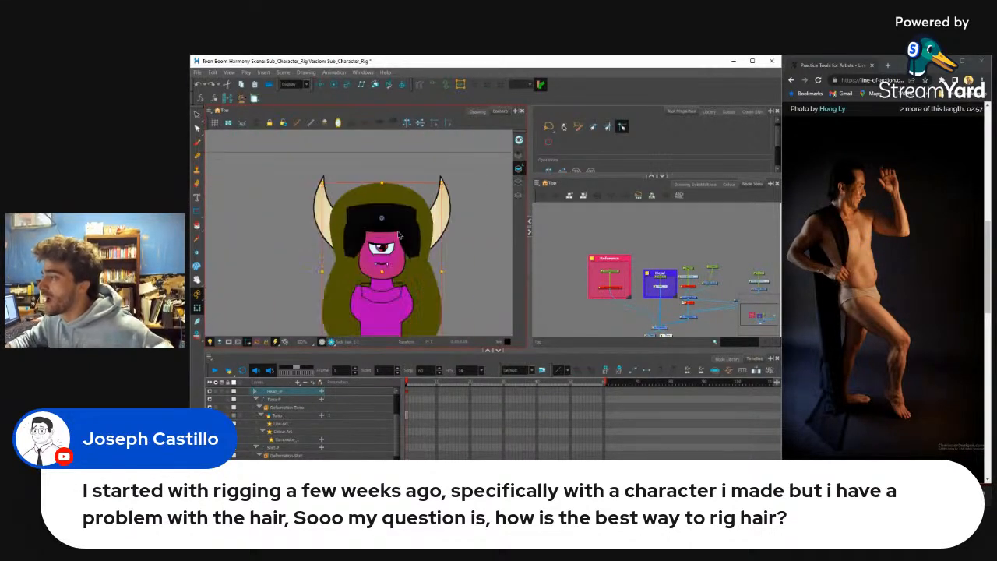
drag(399, 234, 402, 198)
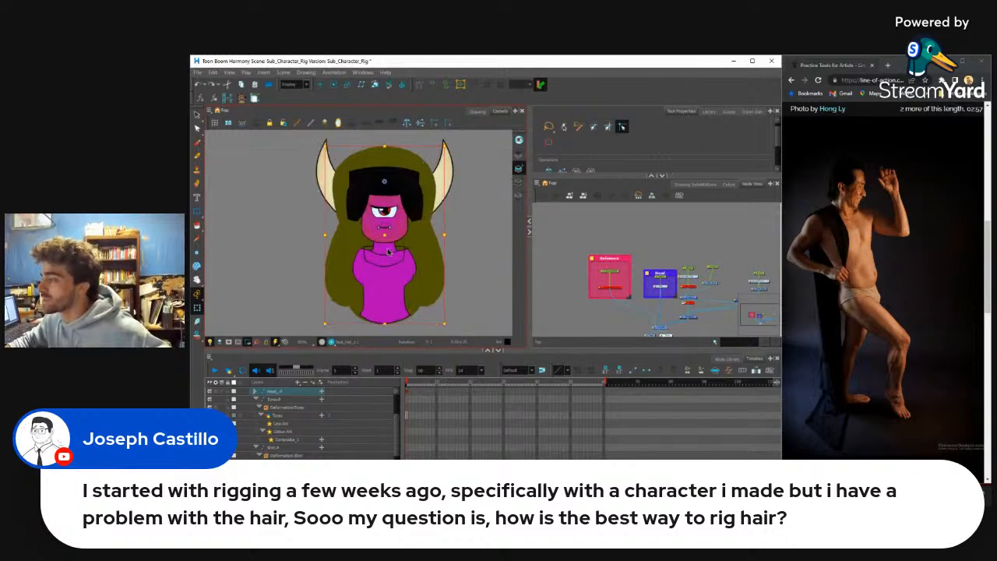
mouse_move(387, 235)
mouse_down()
mouse_move(386, 223)
mouse_move(386, 235)
mouse_up()
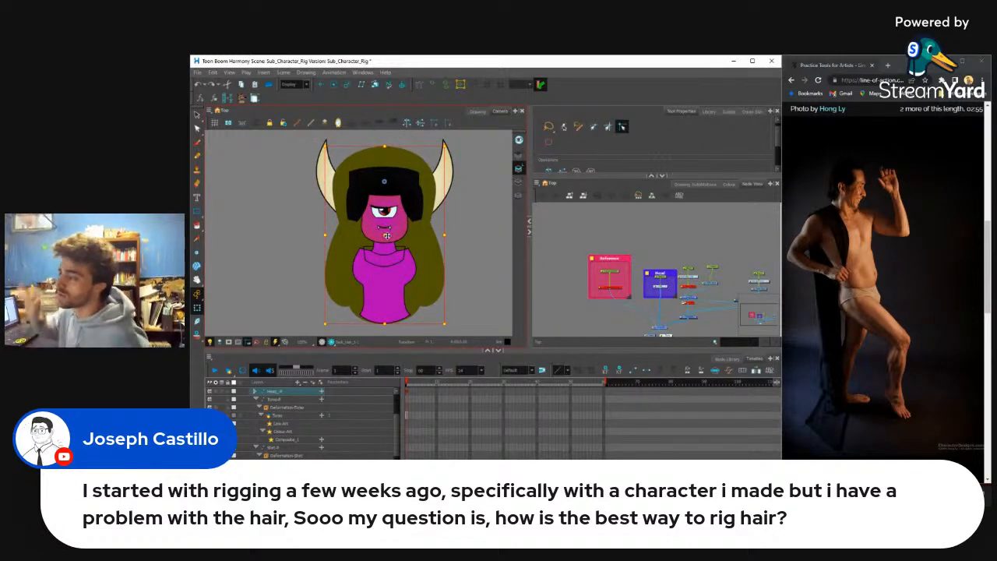
Step: Try rotating the two outer back hair strands away from the body, and undo both rotations
click(310, 281)
click(337, 287)
drag(317, 311, 287, 296)
click(437, 296)
drag(452, 309, 479, 287)
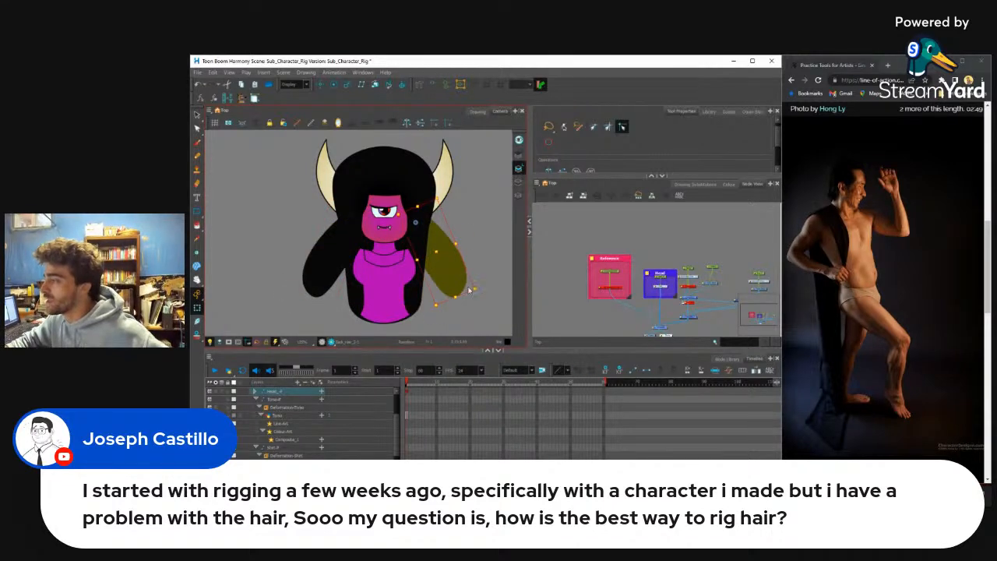
click(414, 296)
key(ctrl+z)
key(ctrl+z)
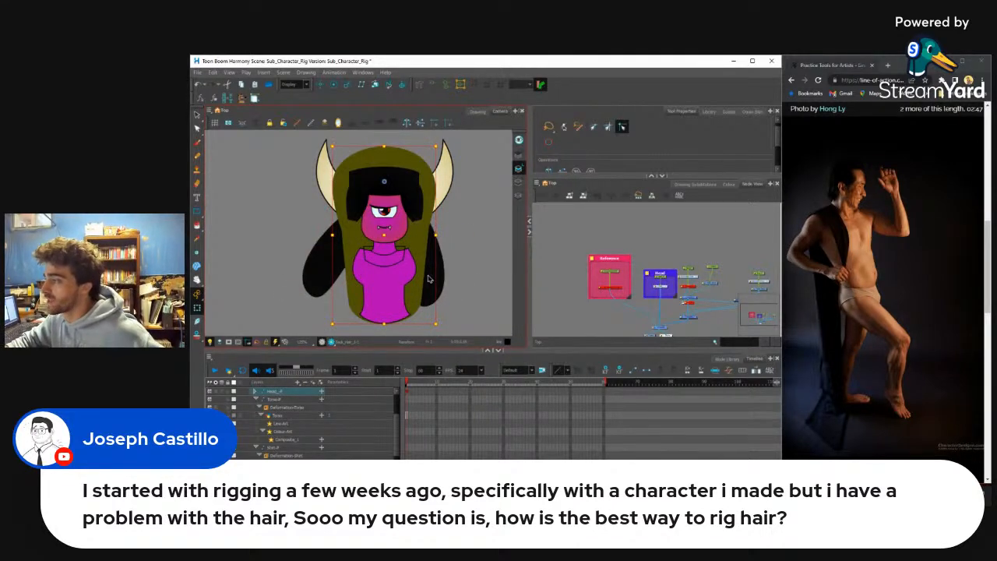
Step: Try pulling the envelope points of the back hair strand on the character's right side outward, and deselect the strand
click(337, 279)
scroll(340, 294, up, 3)
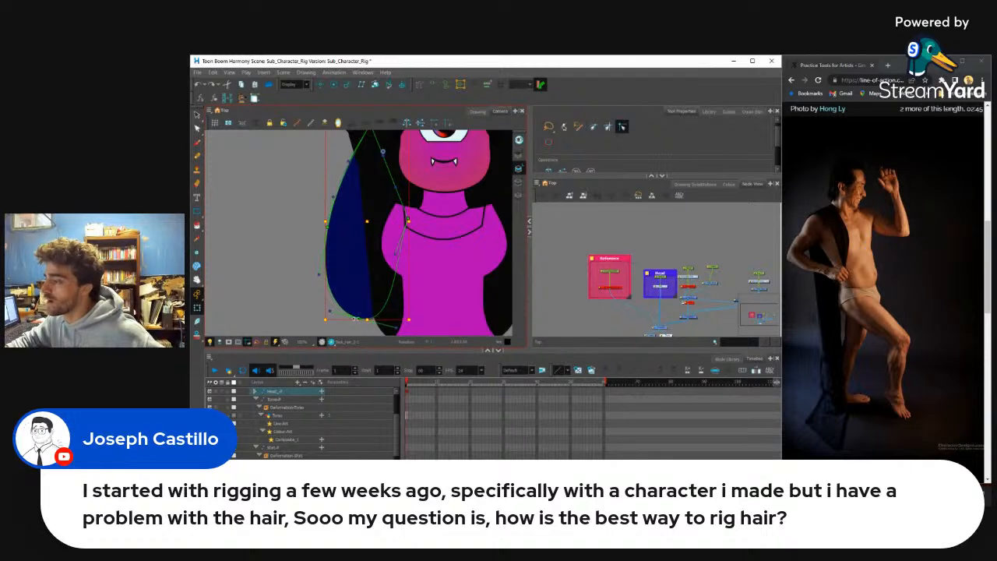
click(354, 318)
drag(359, 318, 337, 315)
drag(326, 228, 286, 218)
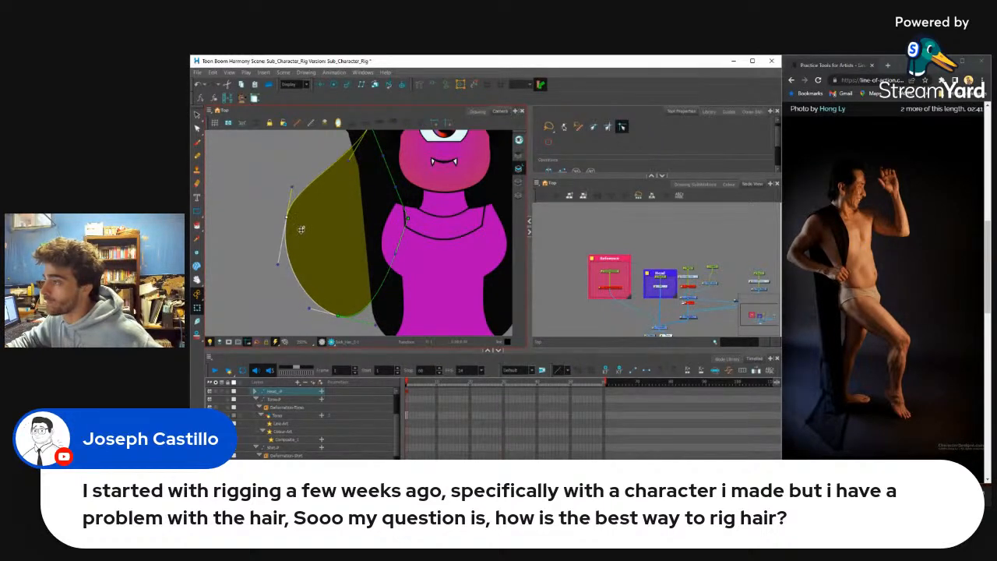
scroll(300, 264, down, 3)
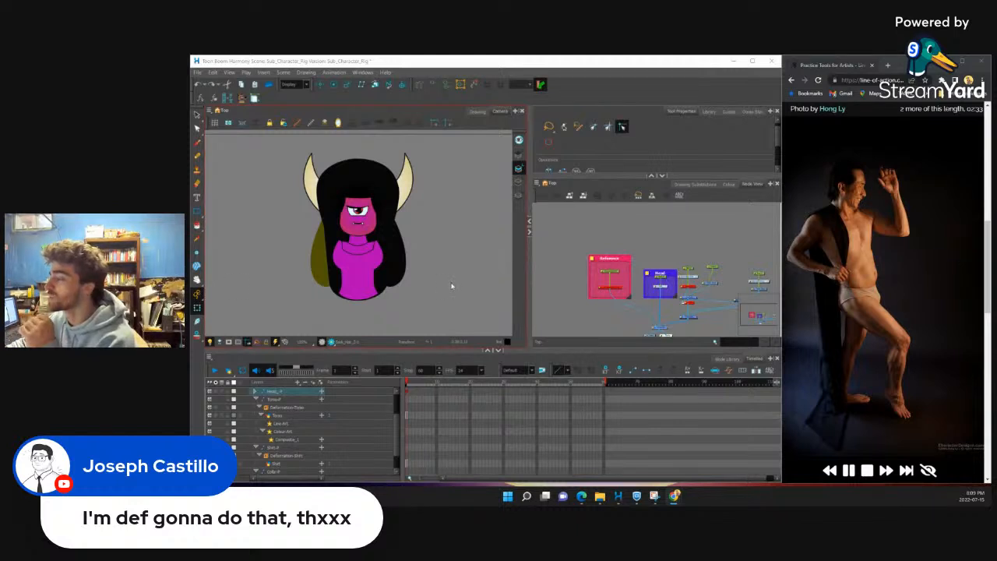
scroll(393, 241, up, 3)
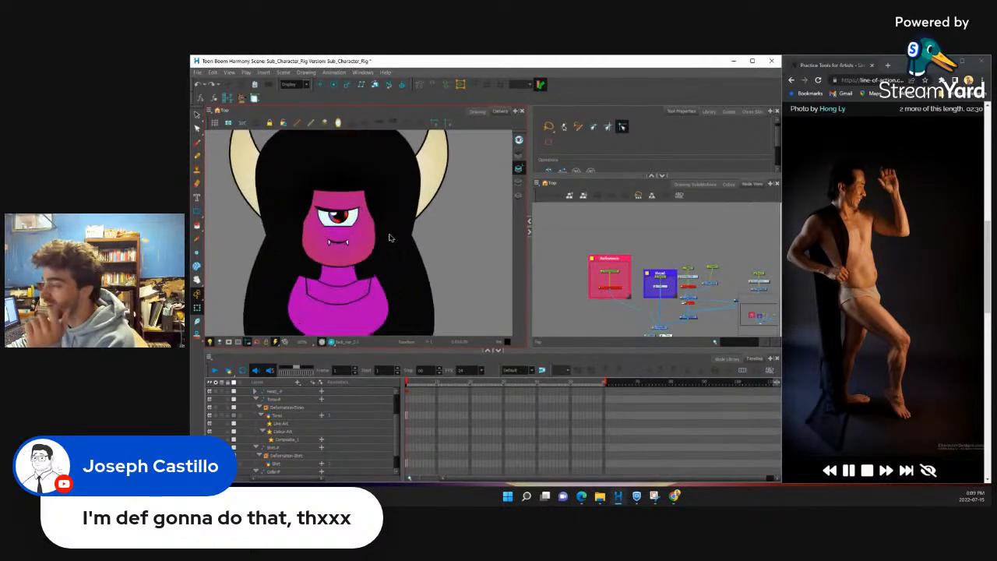
scroll(390, 238, down, 3)
click(390, 222)
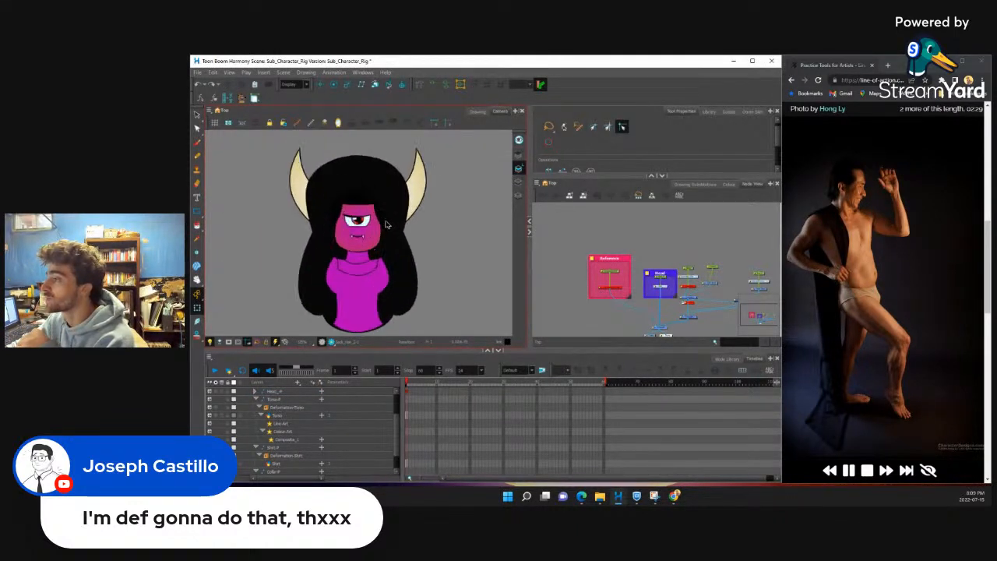
Step: Select the collar drawing node and pick the collar's outline with the Contour Editor
scroll(389, 222, up, 3)
scroll(705, 300, down, 2)
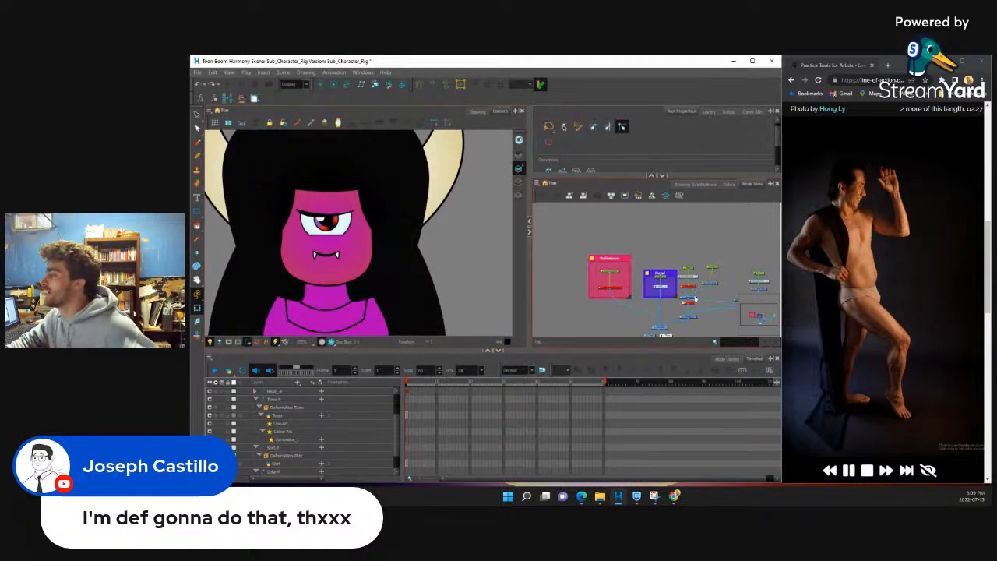
scroll(704, 299, up, 4)
click(637, 265)
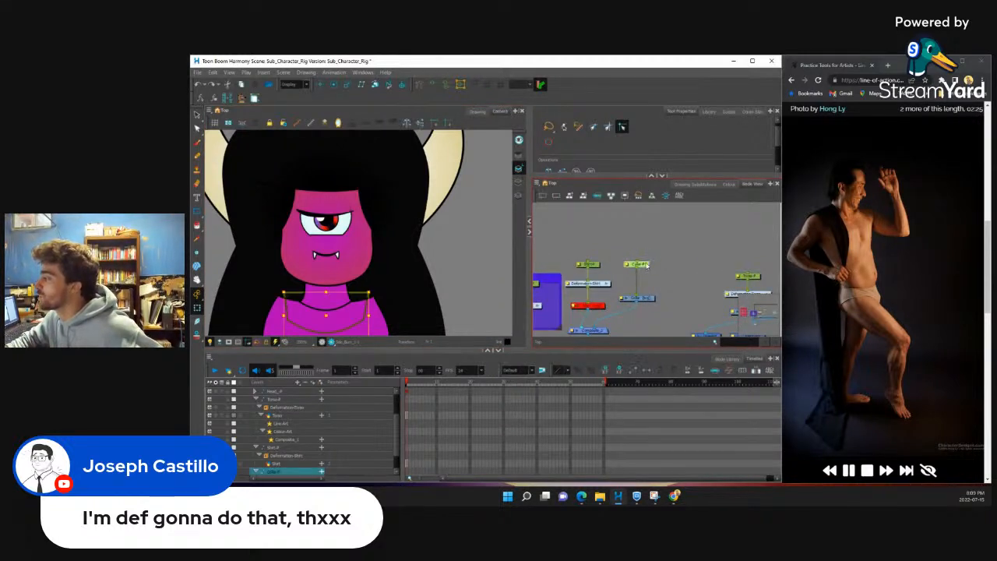
click(651, 299)
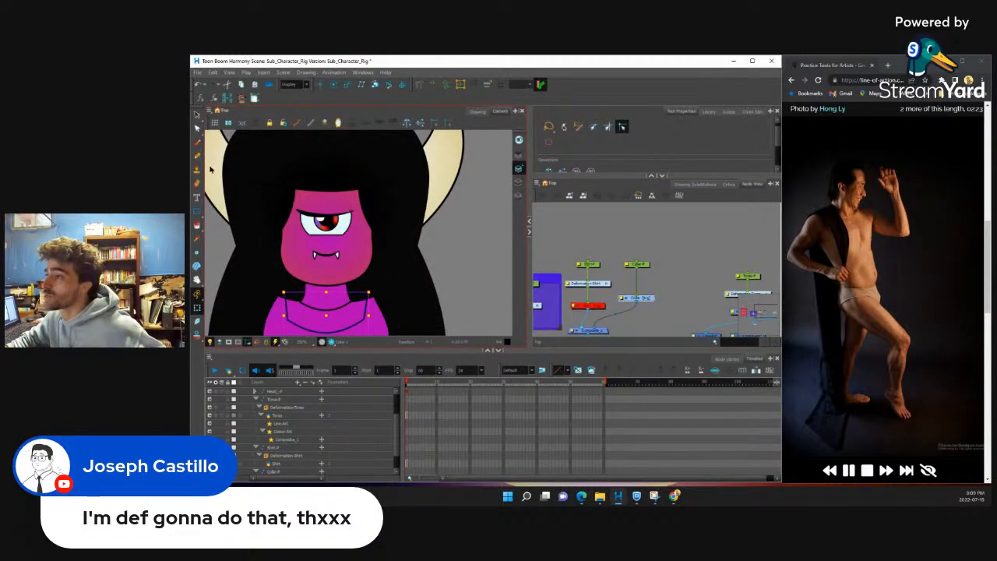
click(197, 129)
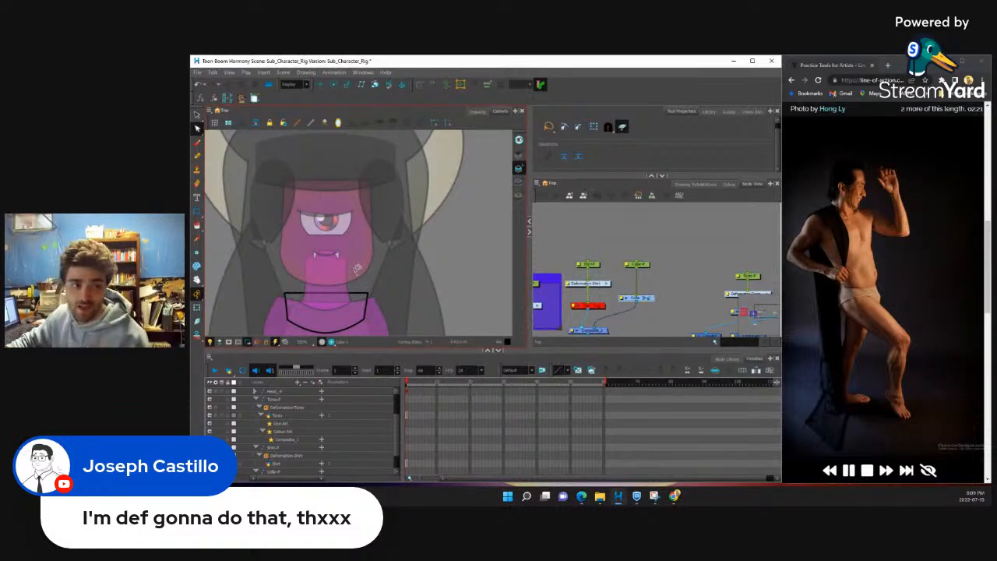
scroll(358, 268, down, 3)
scroll(360, 288, up, 6)
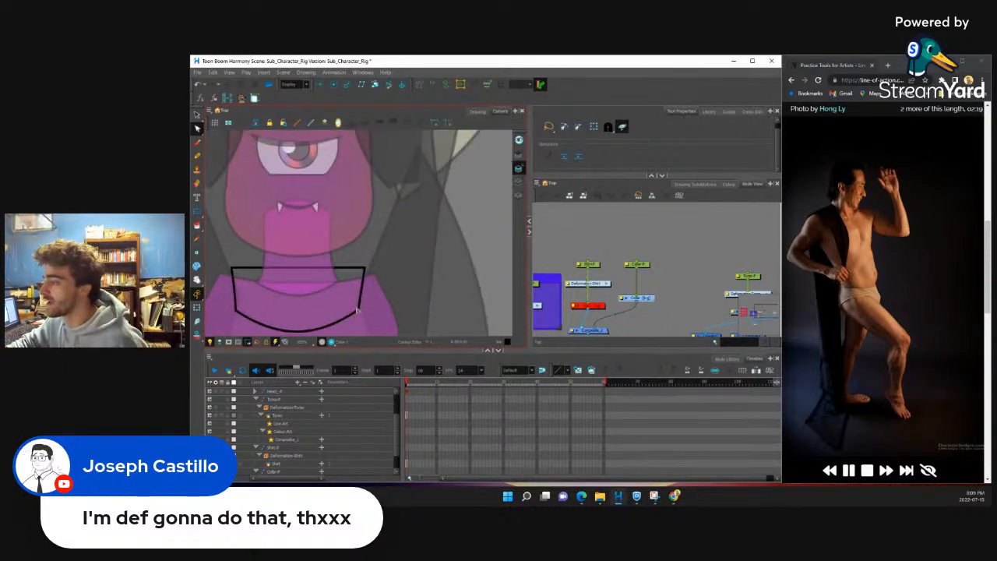
click(361, 308)
Step: Re-enable the reference drawing node so the character sketch can guide the collar
scroll(639, 269, down, 2)
scroll(635, 275, up, 3)
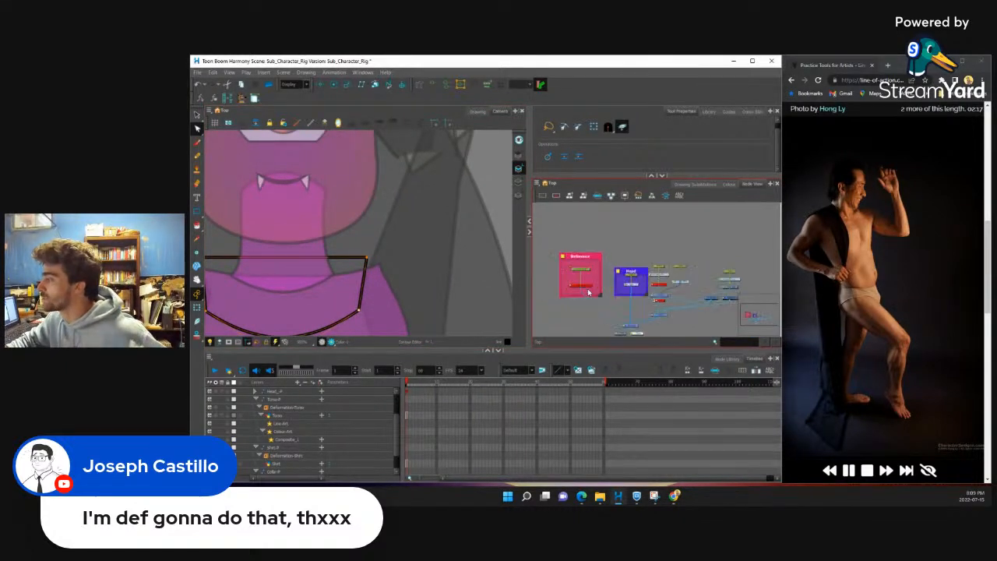
click(587, 285)
key(a)
drag(736, 280, 653, 274)
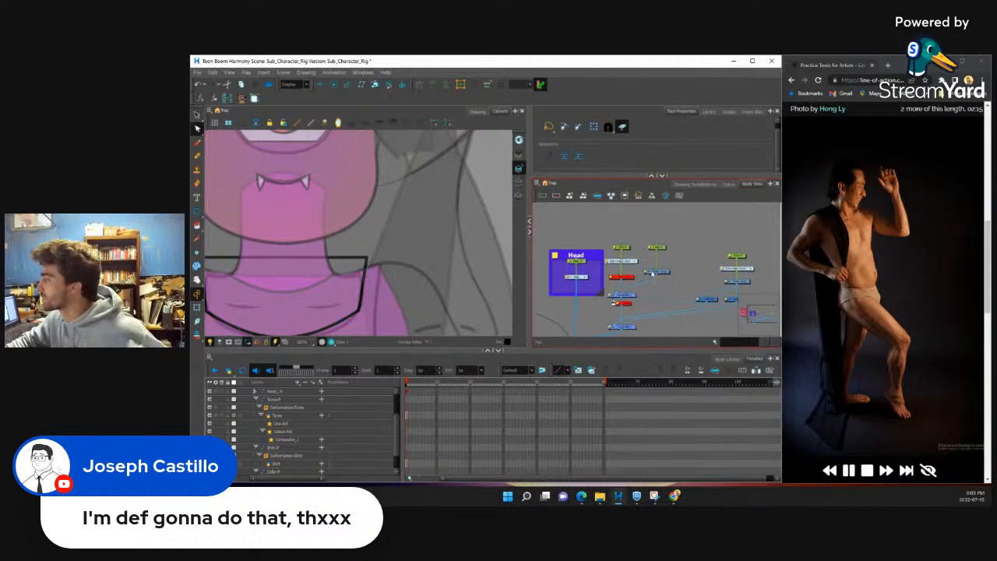
Step: Reposition the collar outline's two upper corner points so its sides run nearly vertical beside the neck
scroll(361, 292, down, 3)
scroll(362, 294, up, 5)
click(362, 295)
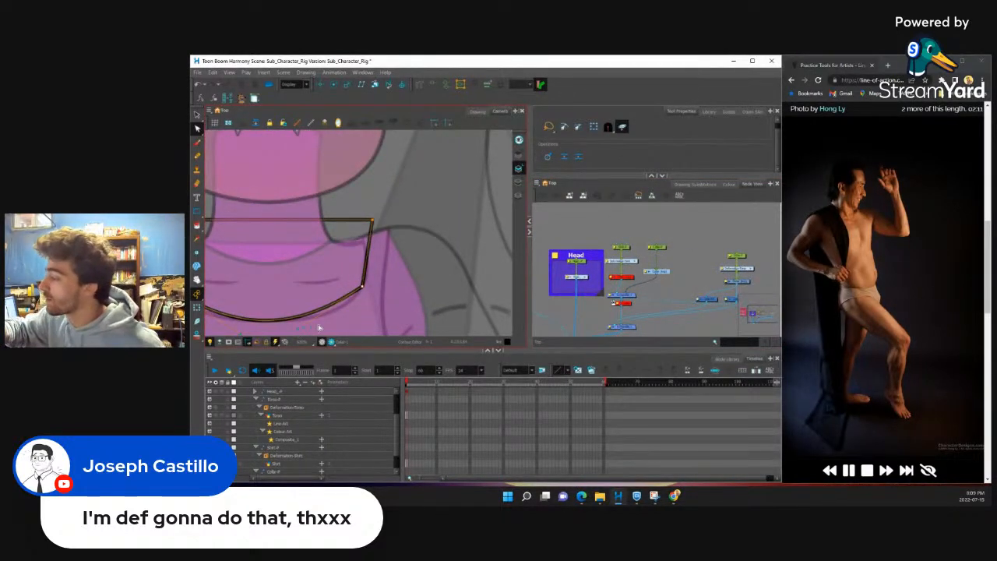
drag(339, 331, 339, 331)
drag(383, 295, 480, 257)
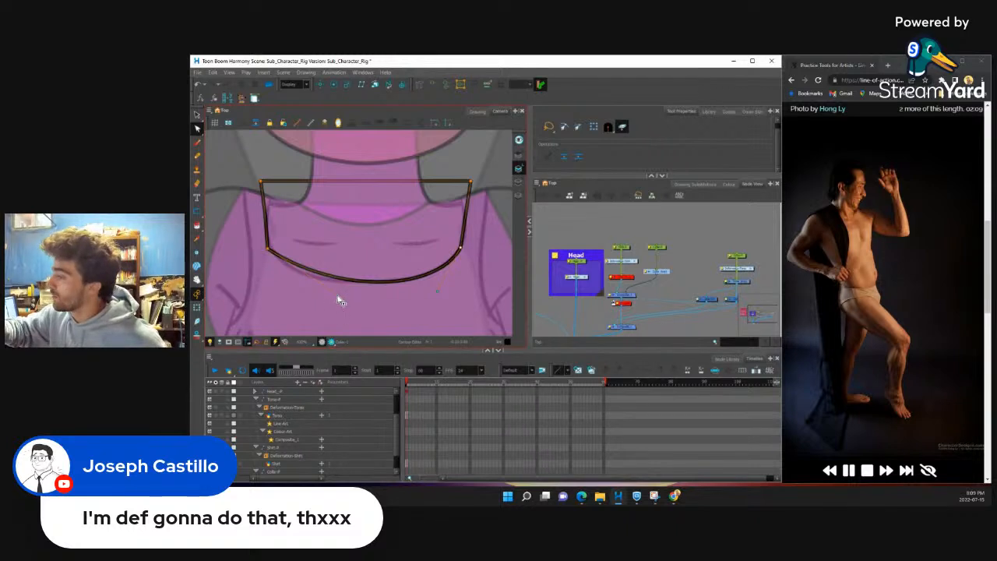
drag(351, 196, 340, 238)
drag(250, 224, 256, 220)
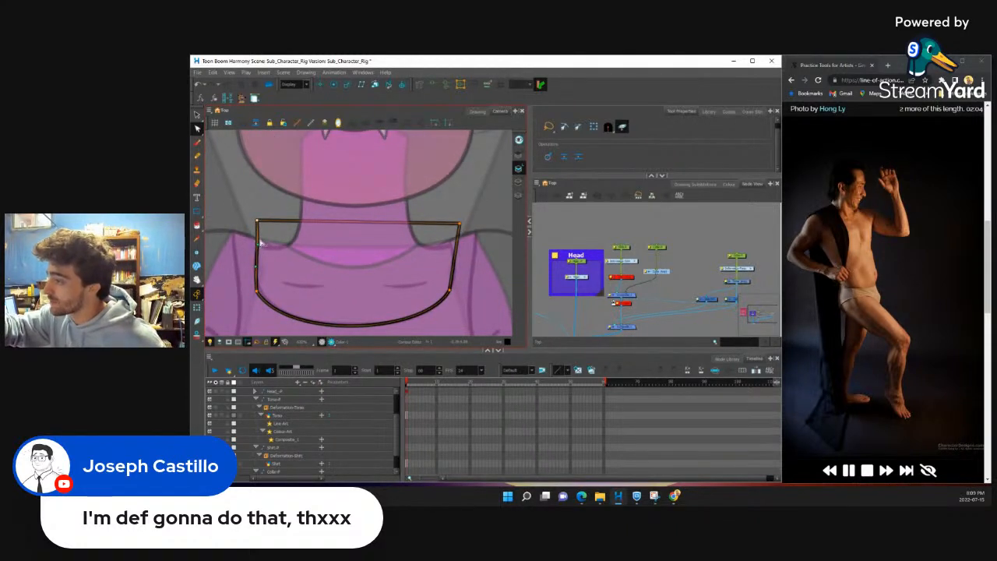
drag(460, 225, 450, 223)
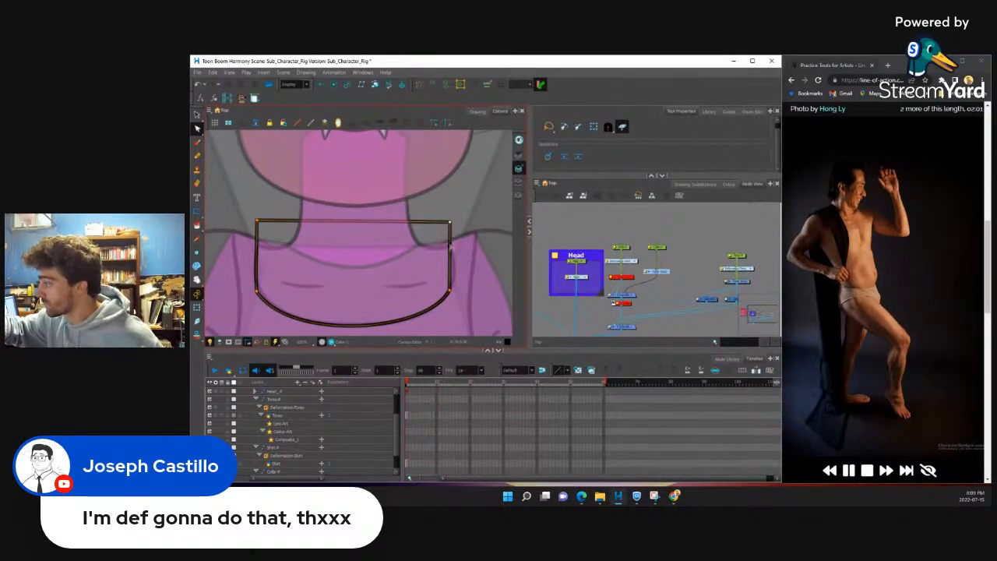
Step: Adjust the collar outline's lower corner on the character's left side and round the bottom curve into it
drag(450, 291, 452, 286)
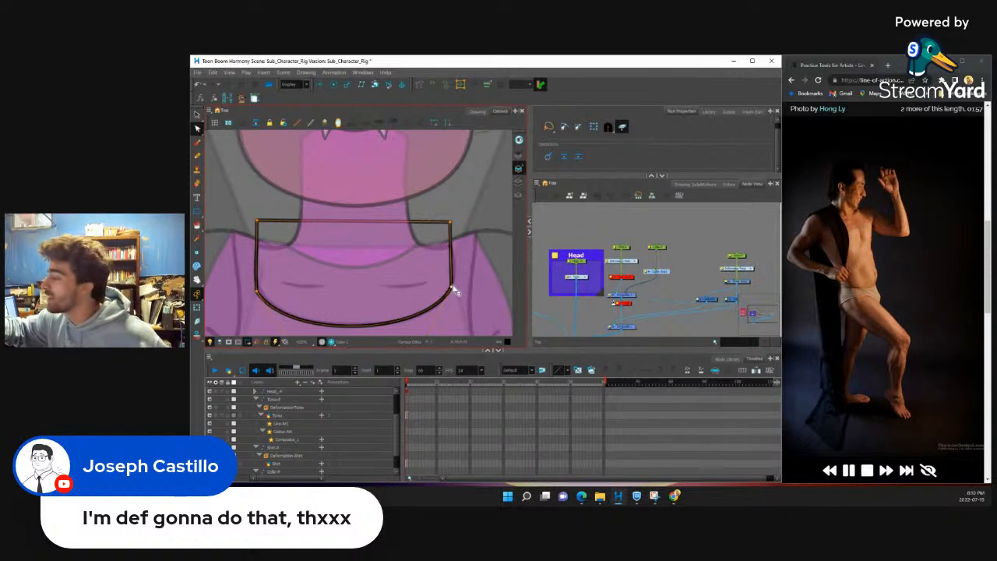
drag(452, 287, 446, 306)
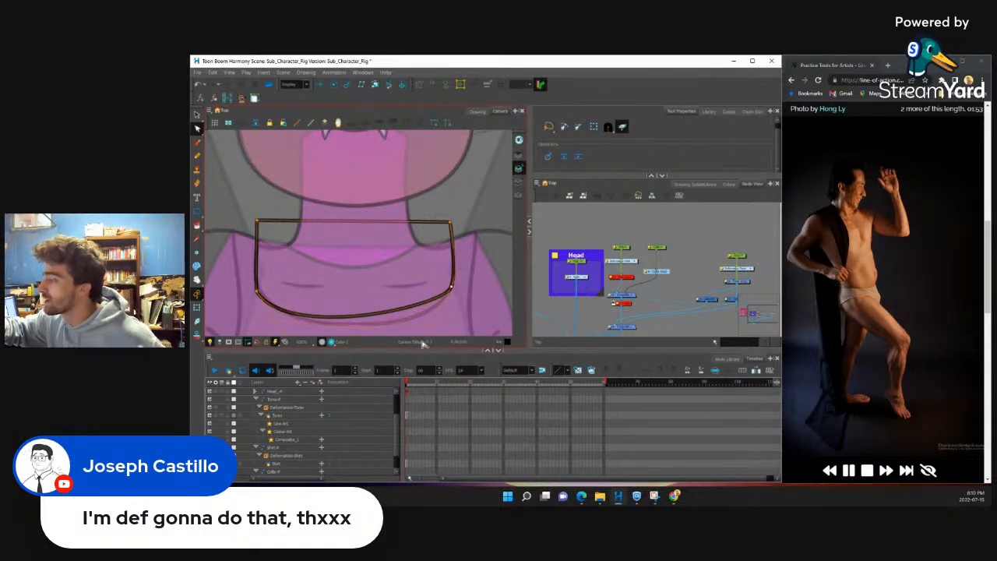
drag(429, 341, 429, 339)
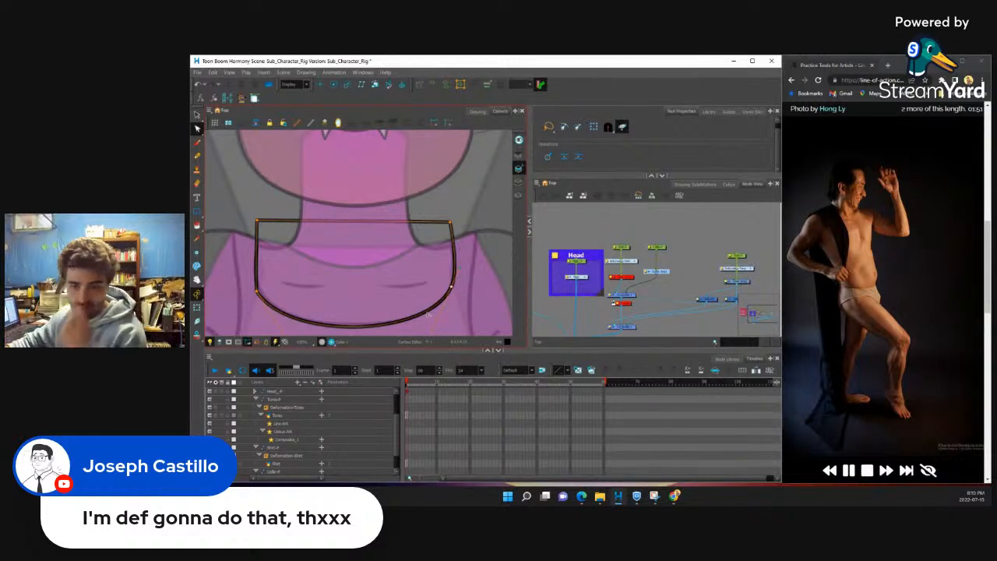
scroll(435, 227, up, 2)
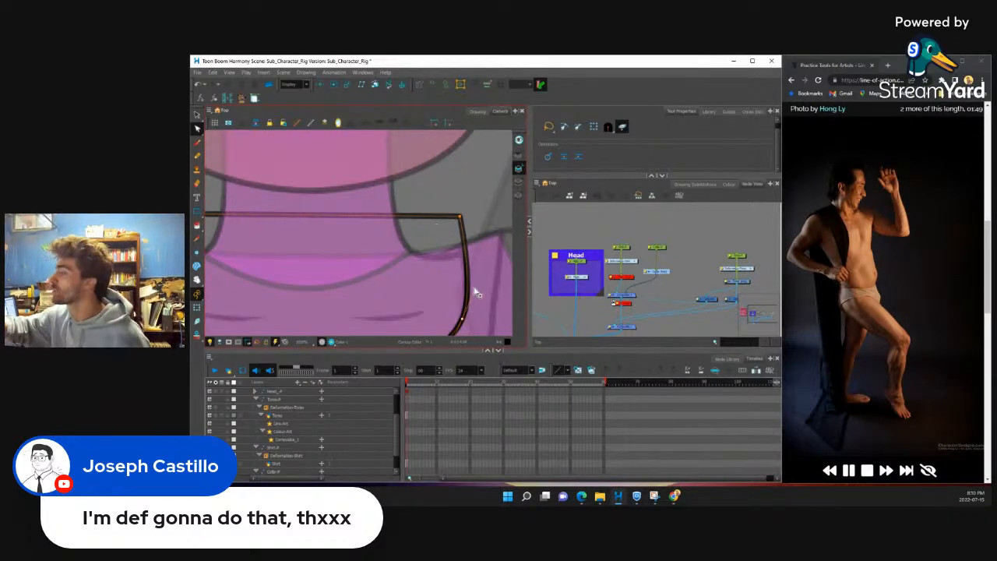
scroll(437, 277, down, 1)
scroll(438, 276, down, 4)
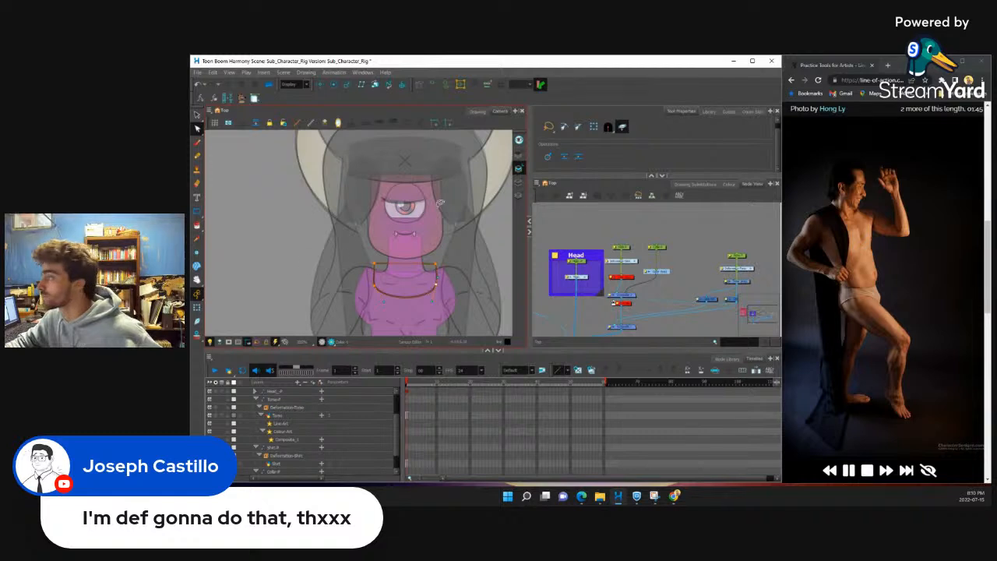
Step: Fill the collar shape with the Skin colour using the Paint tool, and switch back to the Transform tool
click(233, 161)
click(197, 223)
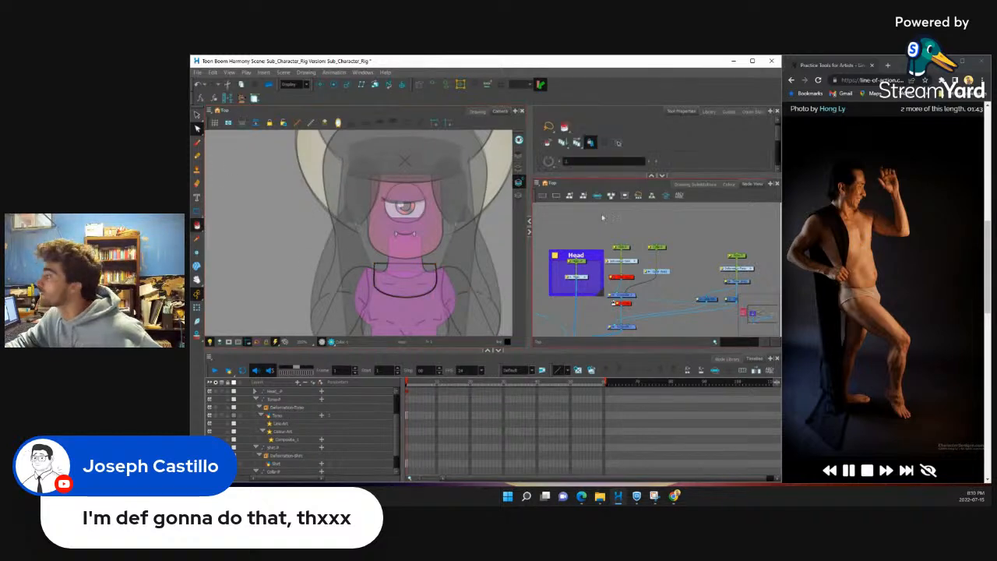
click(728, 184)
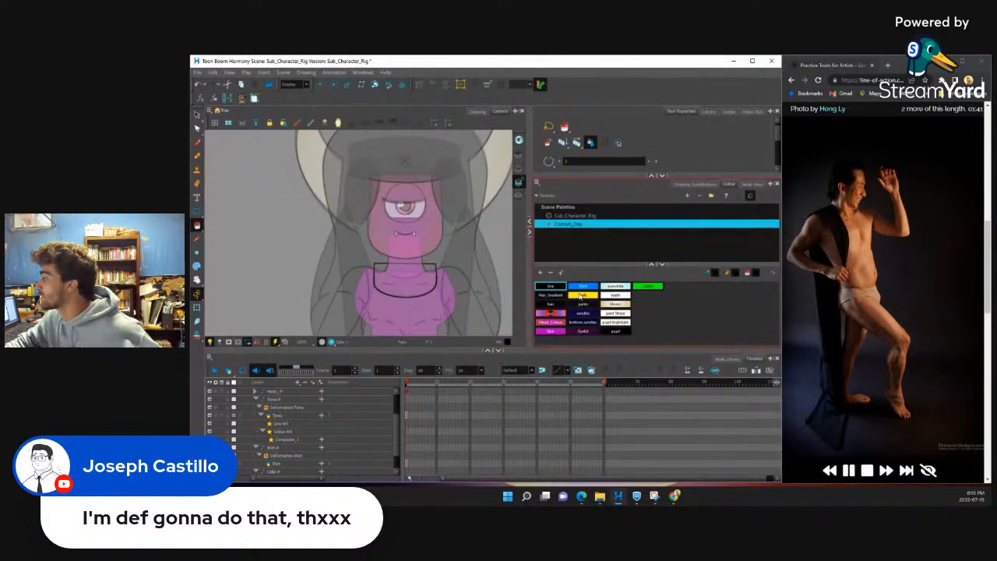
click(554, 331)
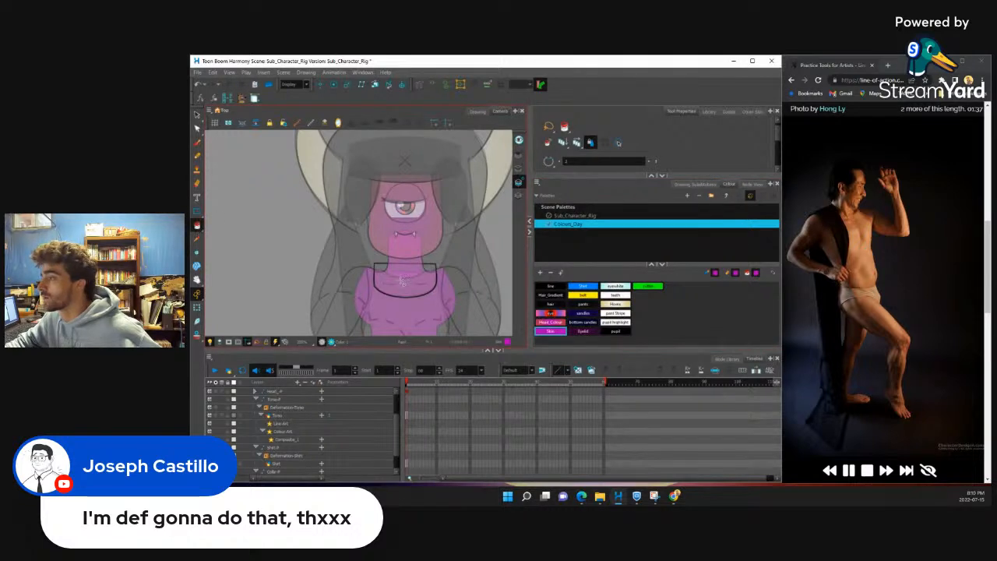
click(751, 184)
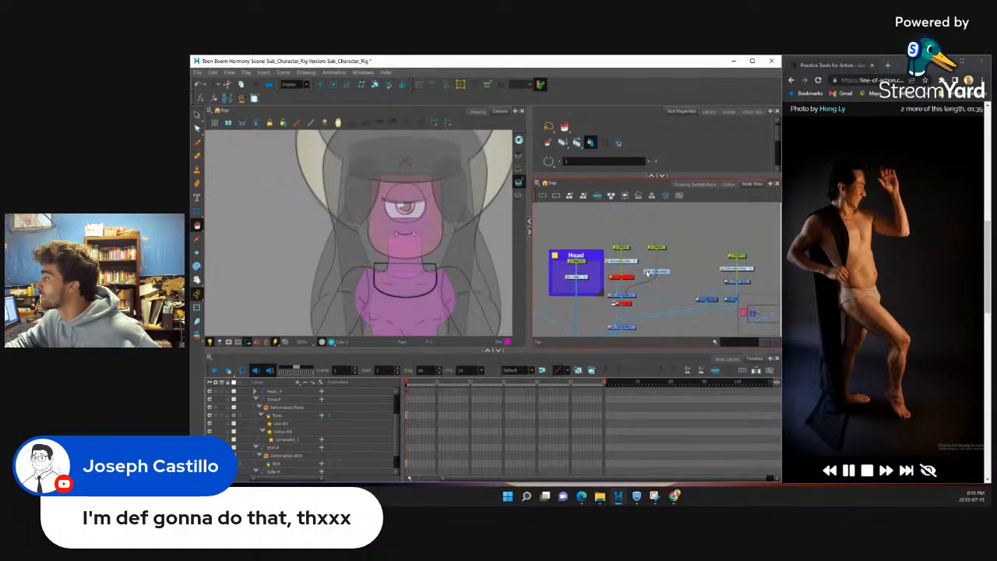
click(389, 278)
click(197, 307)
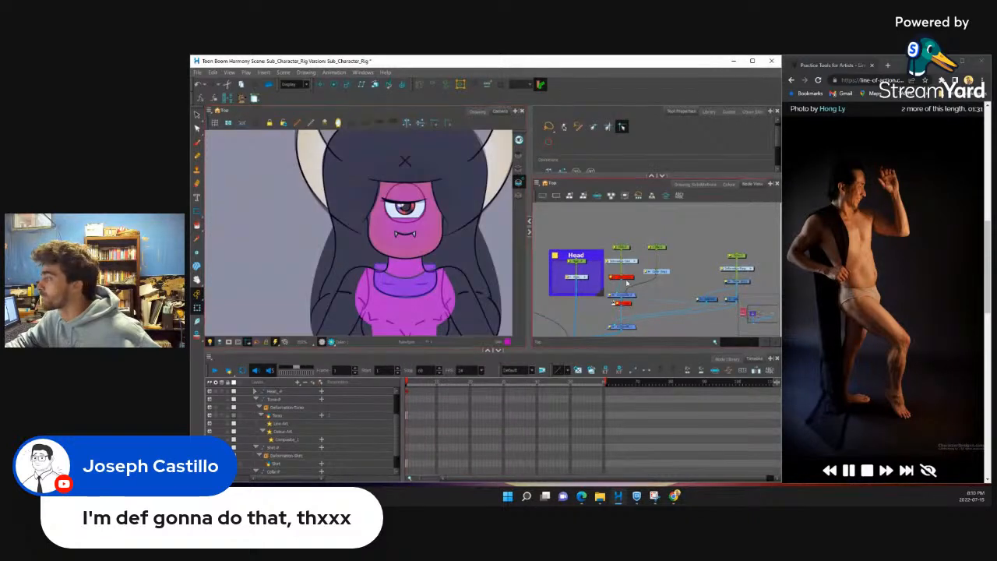
Step: Re-enable the shirt drawing node and the cutter node below the shirt composite
click(628, 278)
key(a)
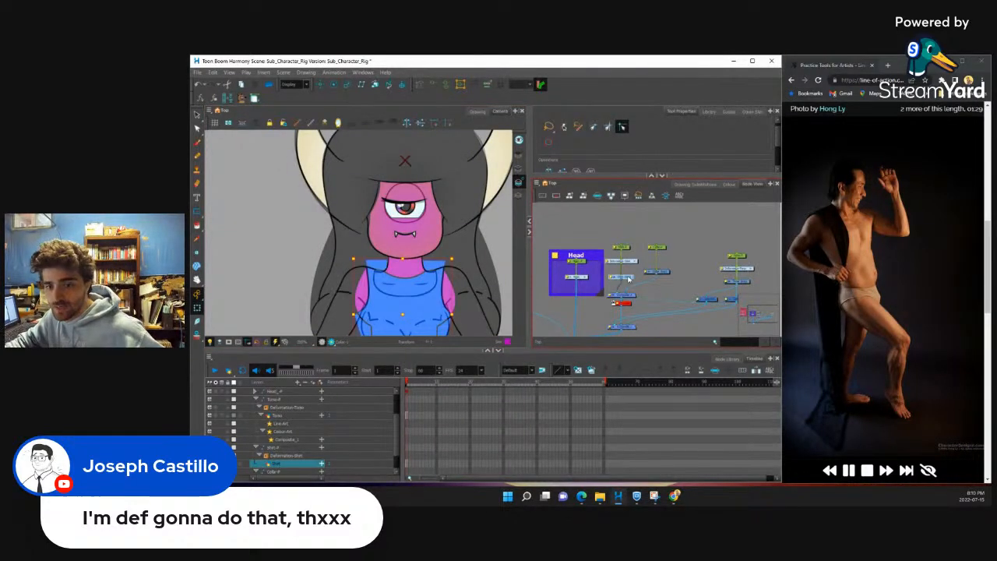
click(640, 285)
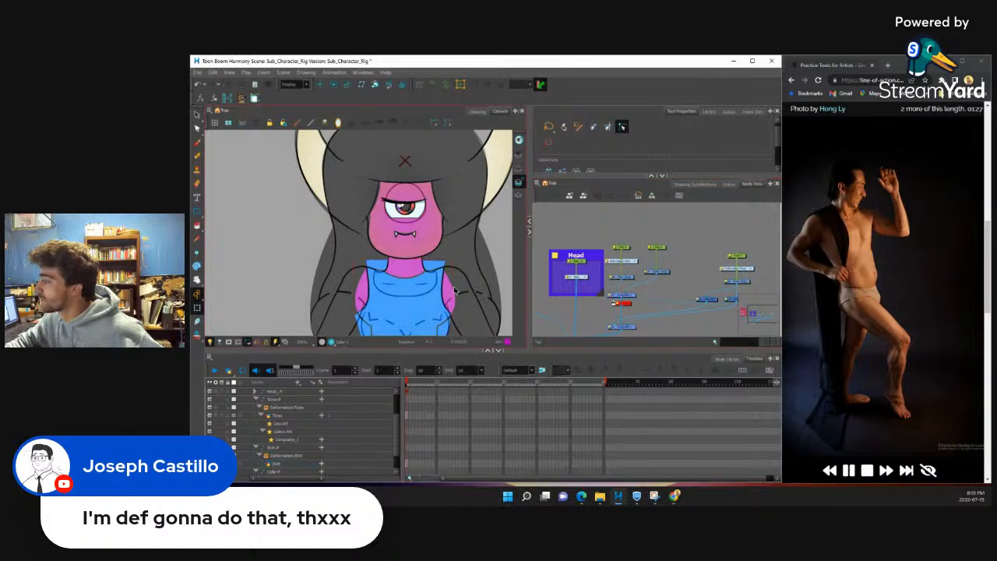
click(623, 305)
key(a)
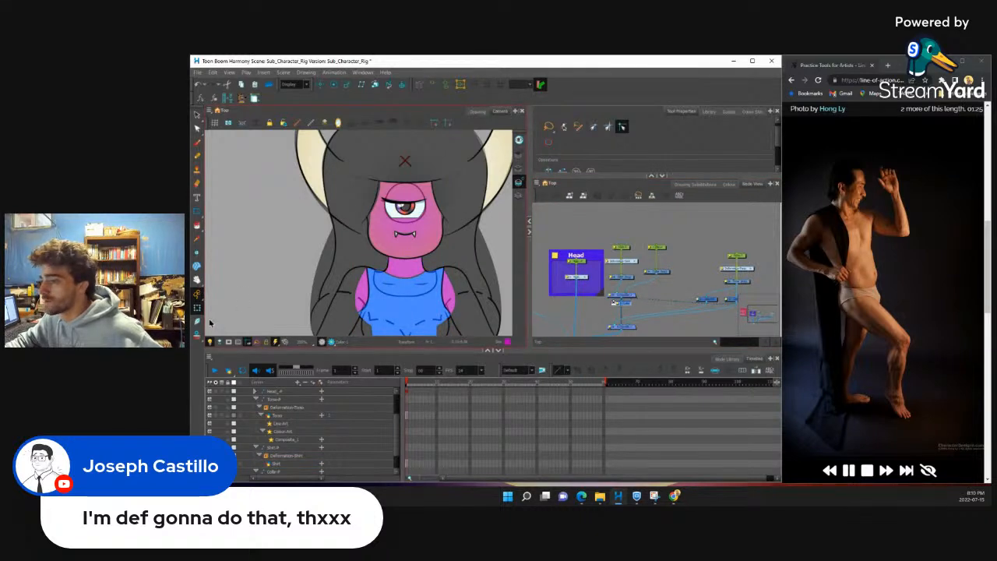
Step: Select the reference sketch in the camera view and disable its drawing node
scroll(292, 268, down, 5)
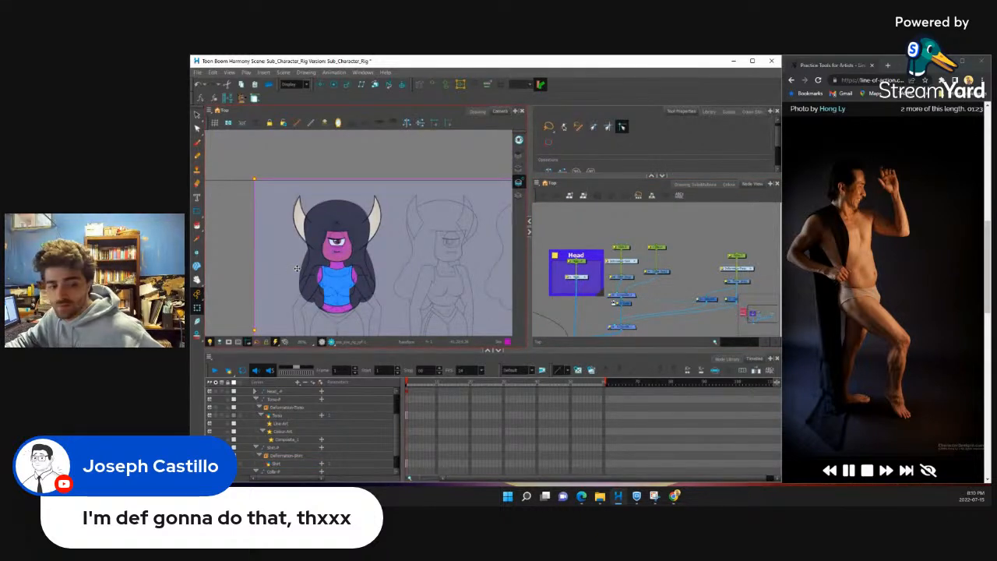
key(d)
scroll(342, 281, up, 5)
Step: Rearrange the collar and shirt nodes so the collar branch sits on the opposite side of the shirt branch, and select the collar drawing
click(662, 272)
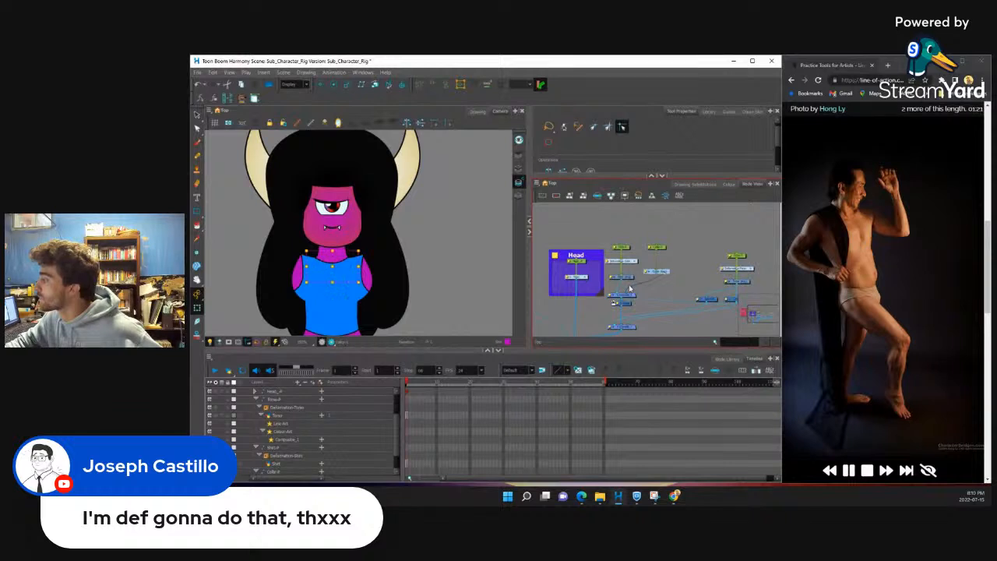
scroll(629, 288, up, 4)
drag(623, 299, 648, 304)
scroll(628, 297, down, 3)
drag(621, 250, 704, 299)
drag(705, 295, 662, 295)
click(668, 305)
scroll(390, 272, up, 4)
click(338, 260)
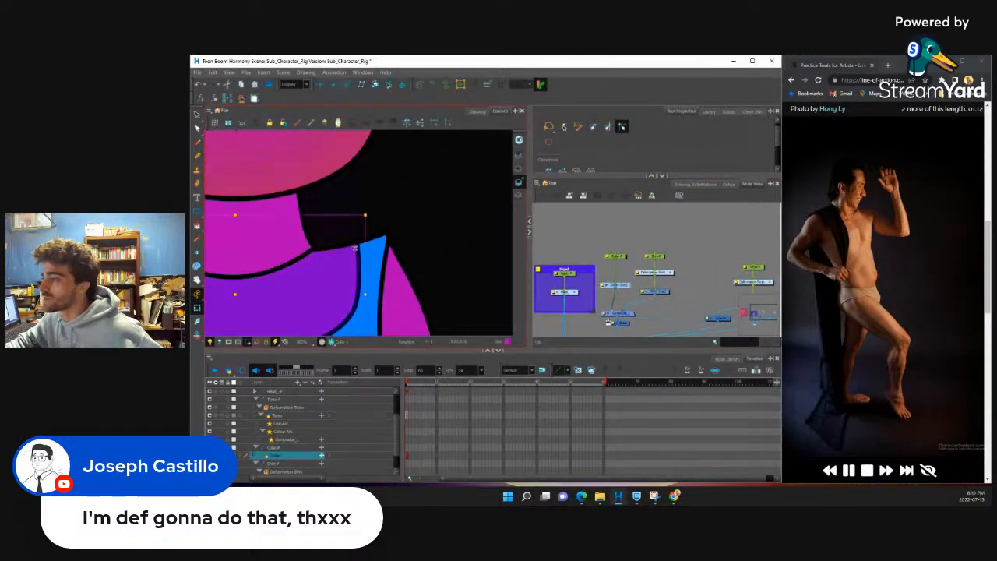
Step: Line up the collar's drawing node and peg in a straight column above the composite
scroll(354, 248, down, 4)
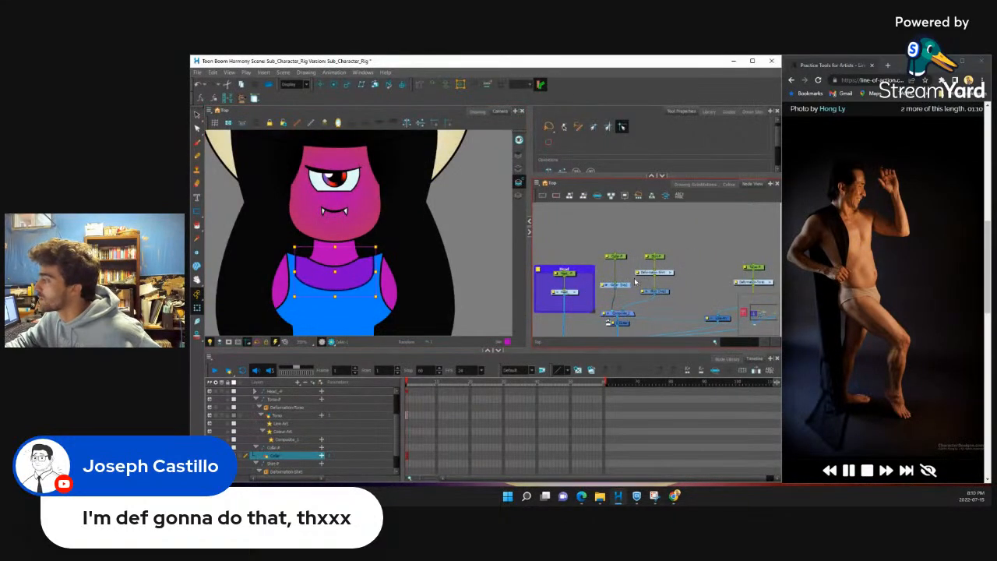
scroll(634, 282, up, 2)
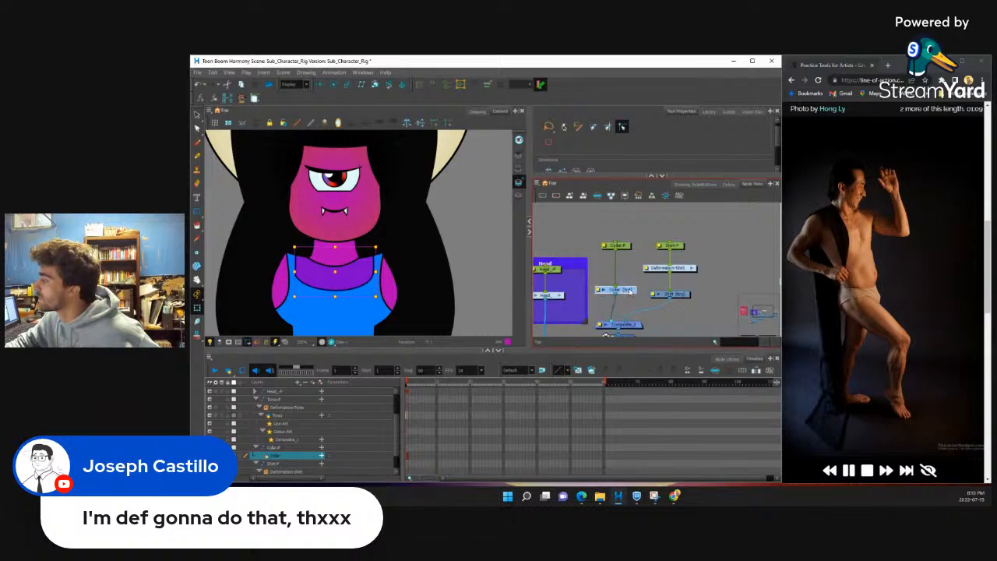
drag(625, 297, 628, 297)
drag(629, 247, 624, 247)
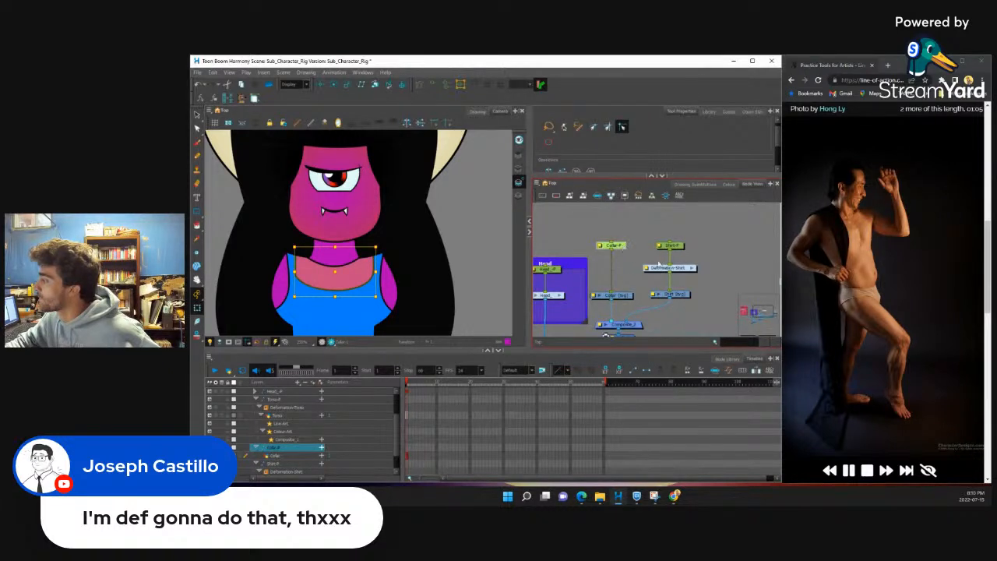
Step: Disable the cutter node beneath the shirt and collar composite
scroll(627, 305, down, 3)
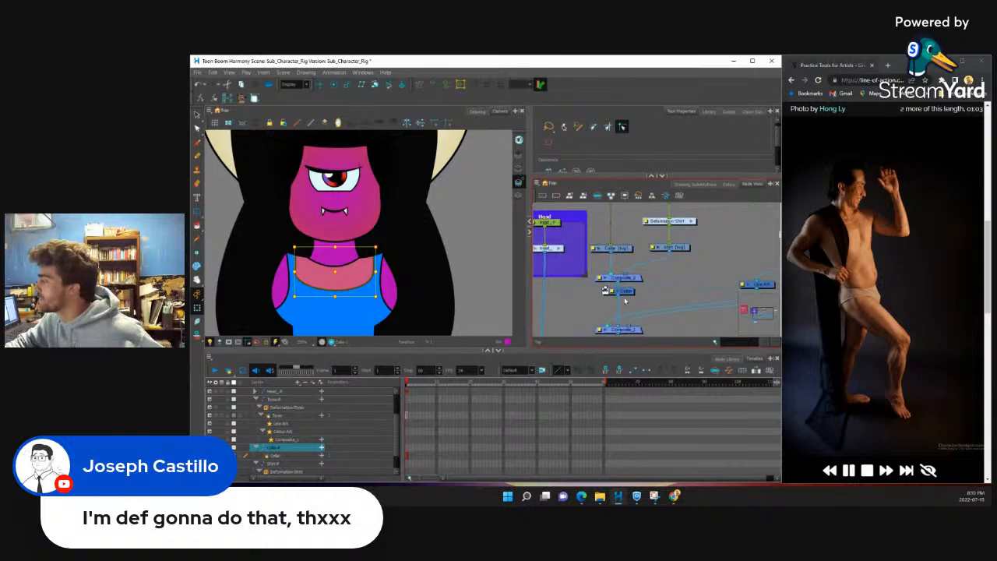
click(629, 292)
key(d)
Step: Select the collar drawing node and bring up the Envelope Creator's command for creating an envelope
click(686, 248)
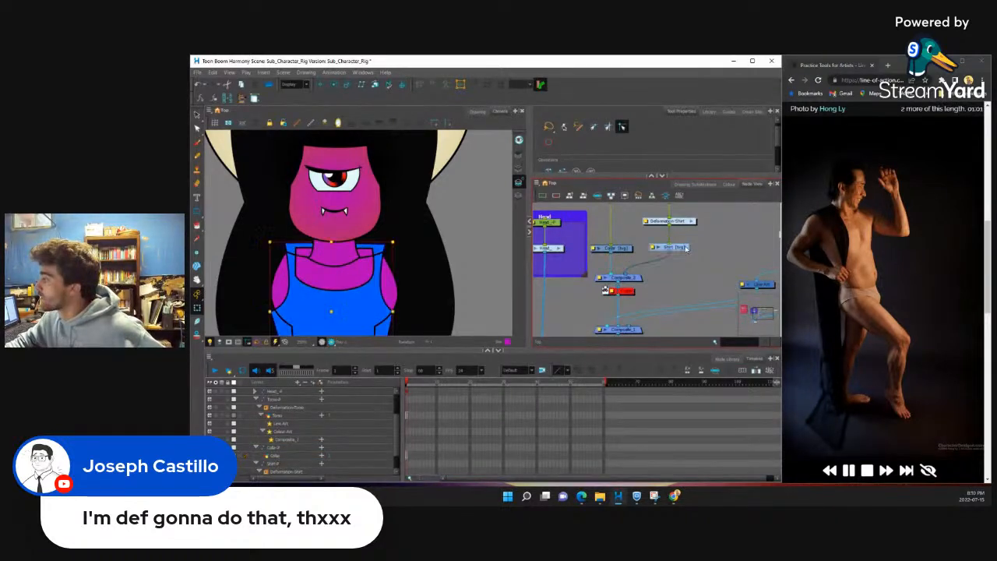
click(619, 248)
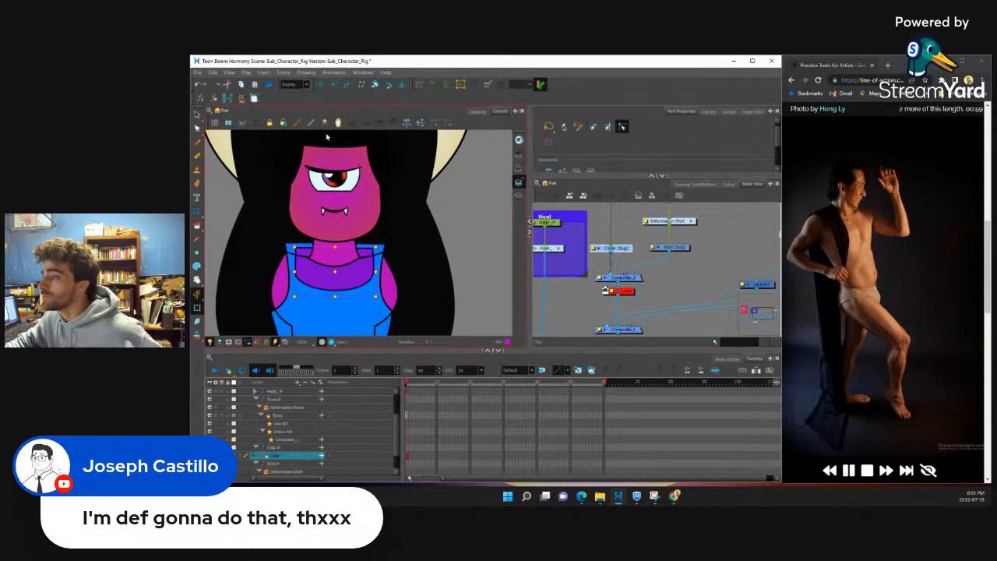
click(334, 71)
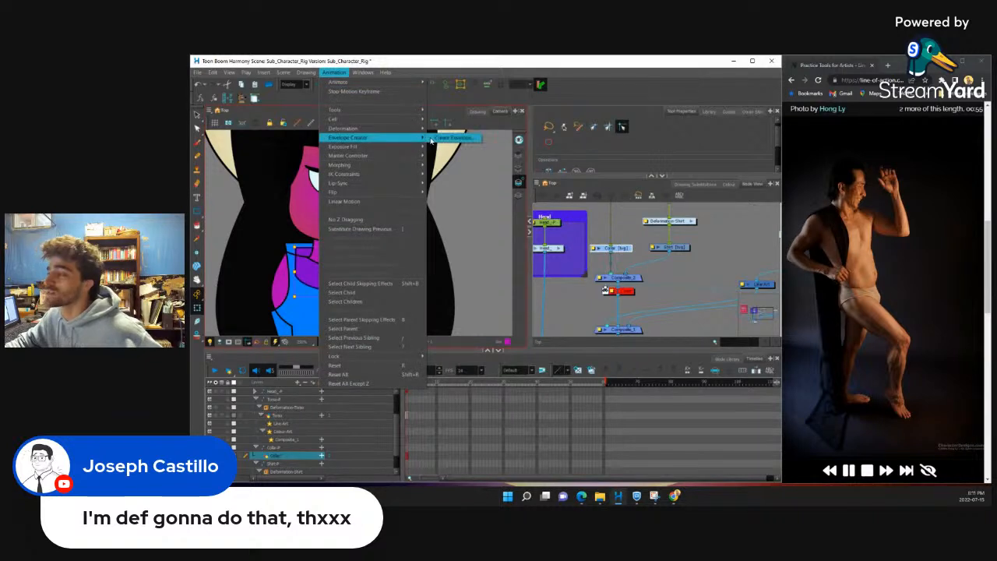
Step: Create an envelope deformation for the Collar drawing with the Envelope Creator, adjusting its deformation points, and close the dialog
click(431, 139)
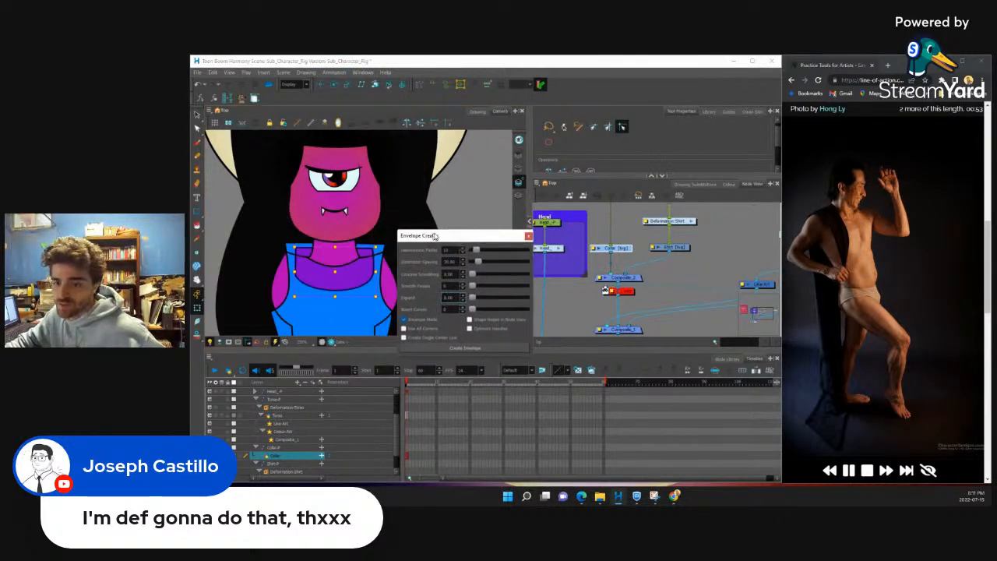
drag(486, 243, 466, 243)
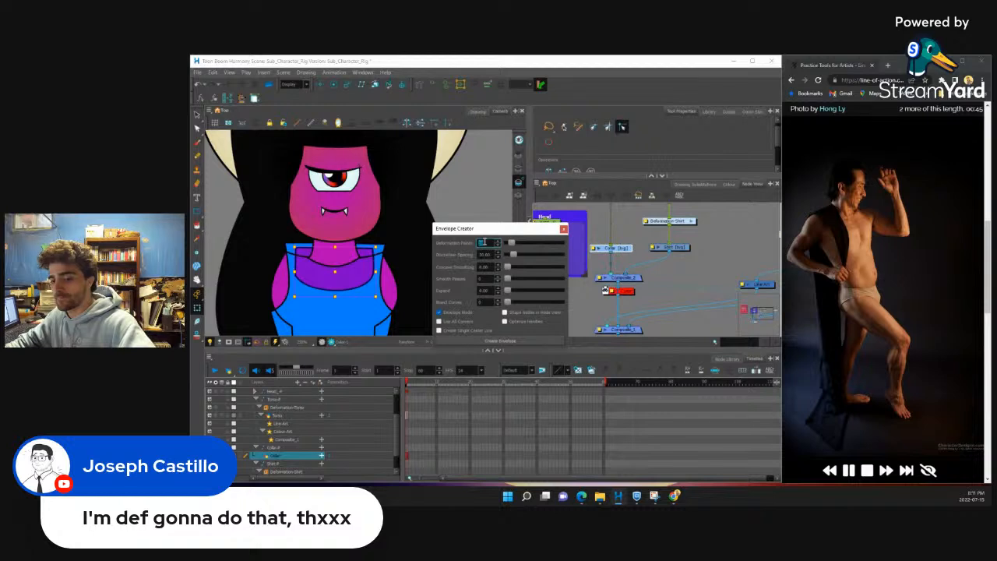
click(500, 340)
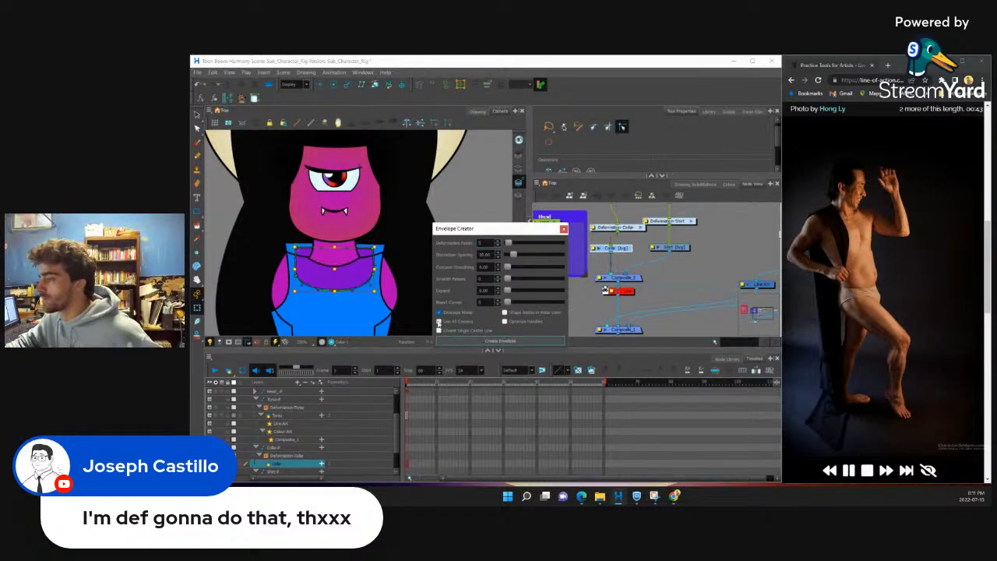
click(564, 229)
Step: Examine how the head, collar and shirt nodes connect down to the final composite and display
scroll(608, 248, down, 2)
mouse_move(616, 246)
mouse_down()
mouse_move(598, 271)
mouse_move(598, 254)
mouse_move(686, 254)
mouse_move(620, 244)
mouse_move(600, 254)
mouse_up()
scroll(598, 270, up, 3)
click(601, 255)
scroll(632, 255, down, 3)
scroll(618, 251, up, 2)
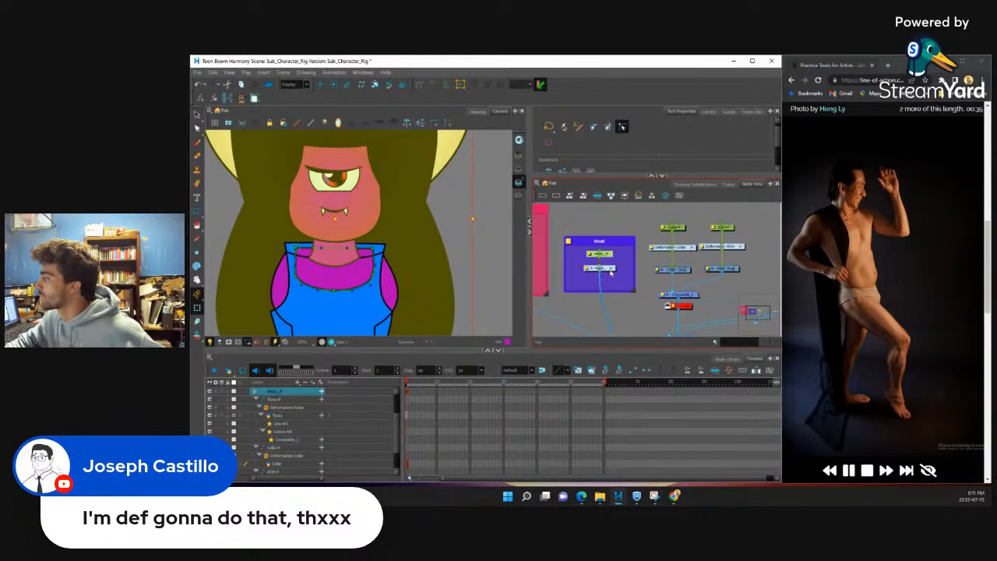
scroll(610, 272, down, 3)
scroll(605, 289, up, 3)
drag(627, 289, 623, 309)
click(645, 308)
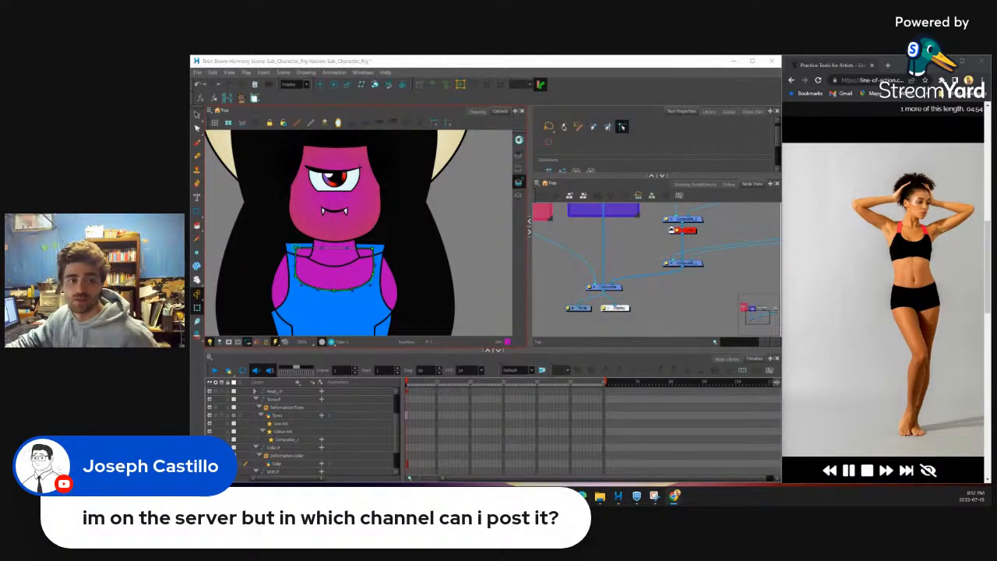
Step: Enable the Cutter node between Composite_2 and Composite_1, and check its effect on the character
click(632, 261)
scroll(632, 261, down, 2)
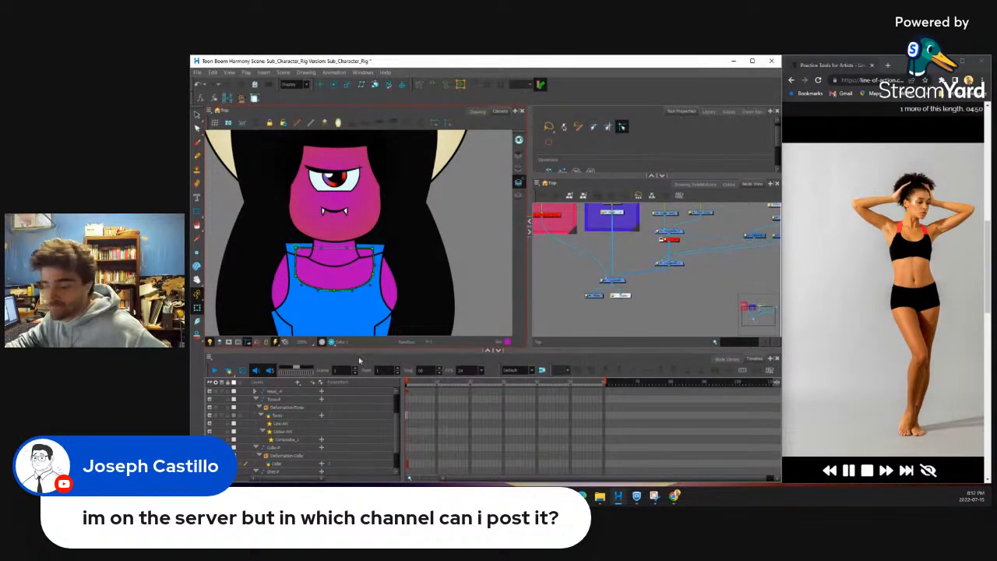
scroll(671, 243, up, 3)
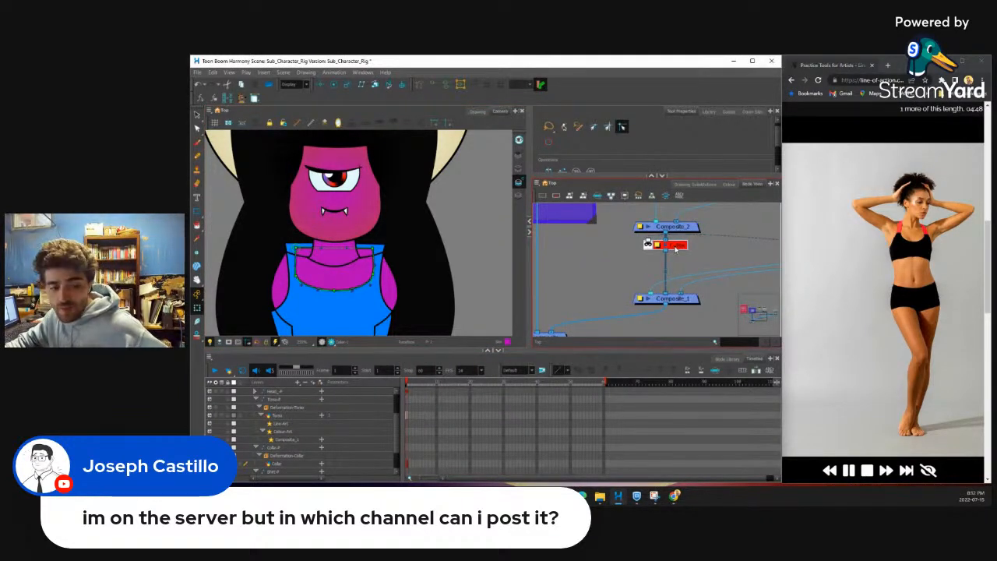
key(a)
scroll(421, 240, down, 3)
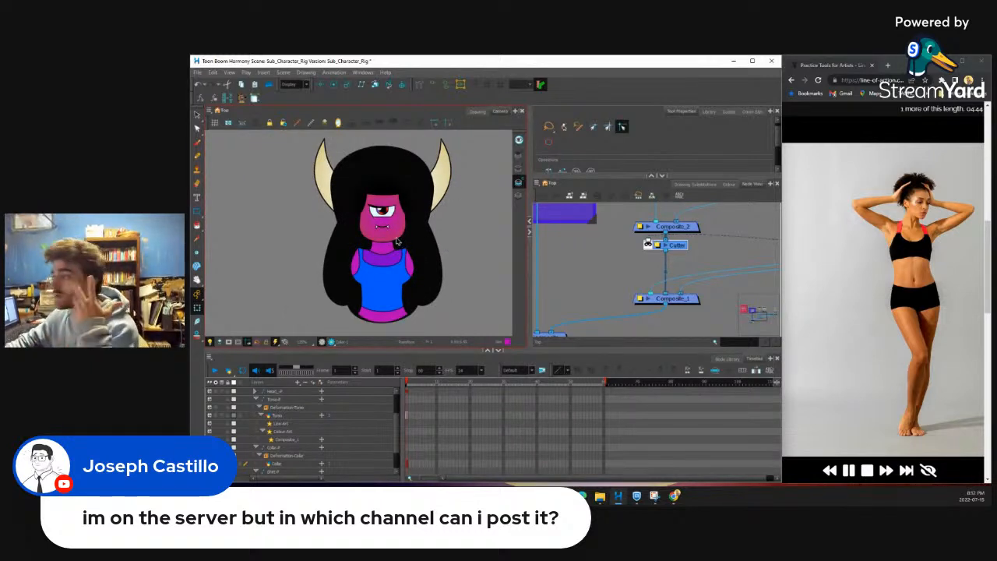
scroll(398, 253, up, 5)
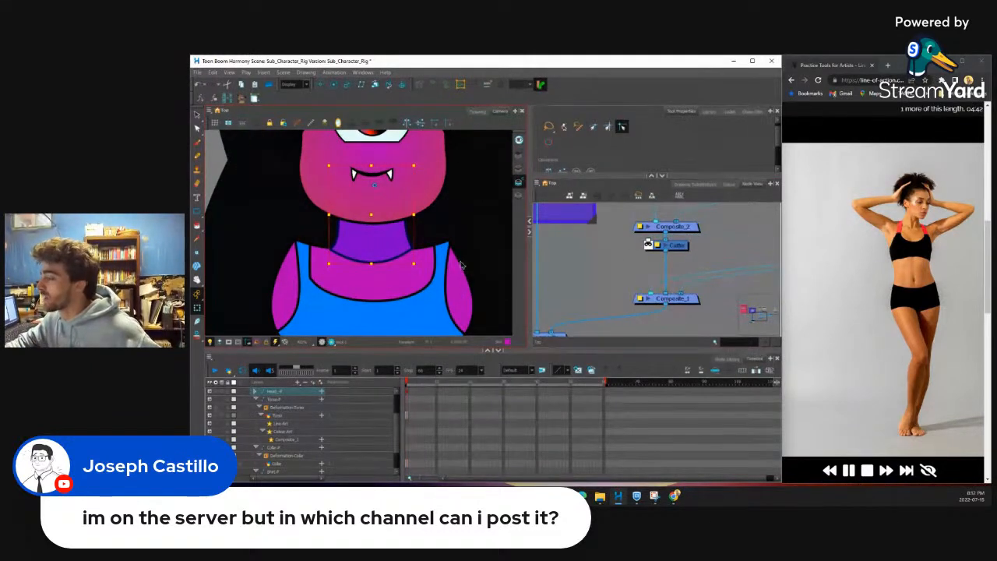
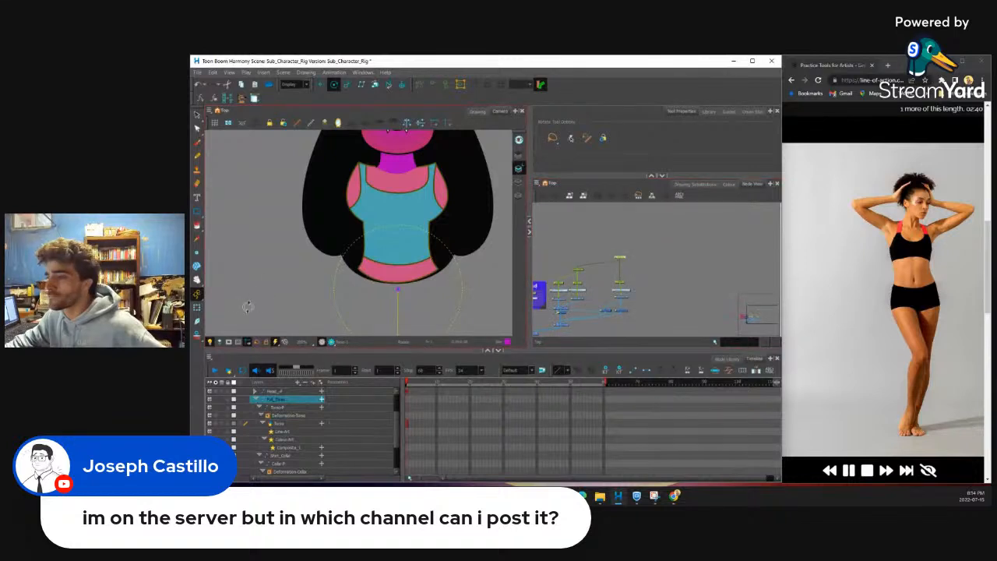
Step: Activate the Transform tool and select the head, torso and full torso pegs to inspect what each controls
key(shift+t)
scroll(603, 275, down, 5)
scroll(601, 276, up, 8)
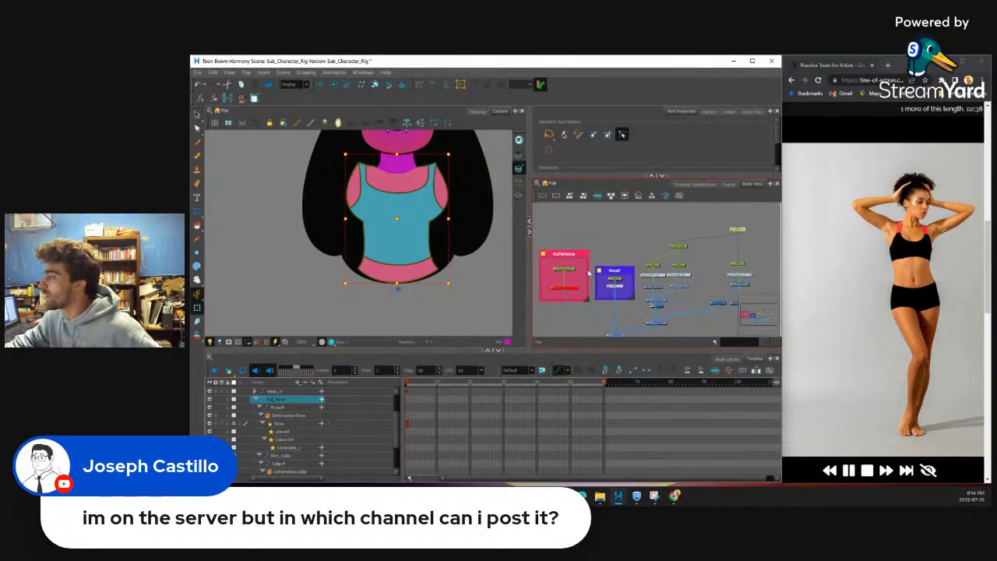
click(632, 275)
scroll(646, 270, down, 2)
drag(586, 261, 475, 261)
scroll(623, 245, up, 3)
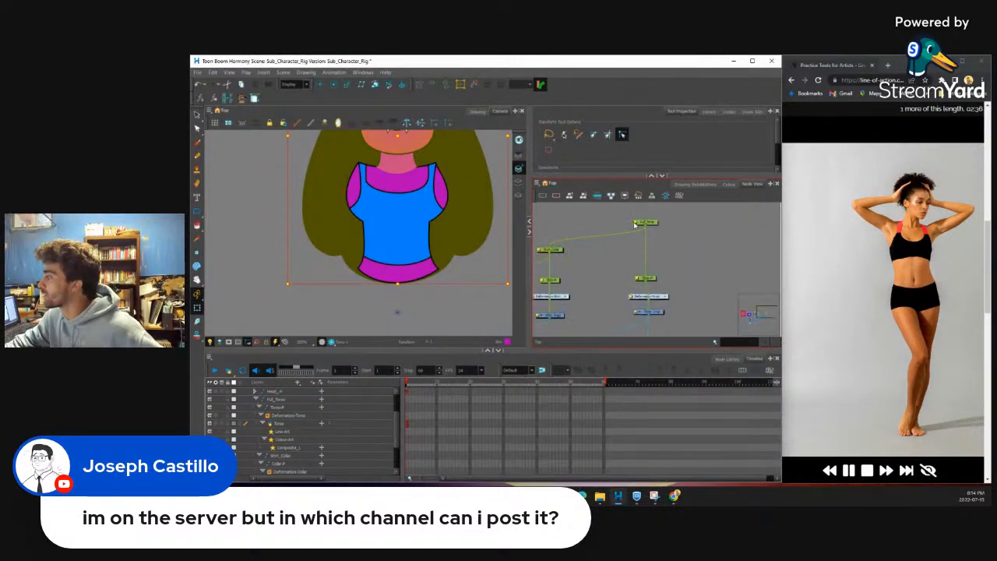
click(650, 223)
click(652, 278)
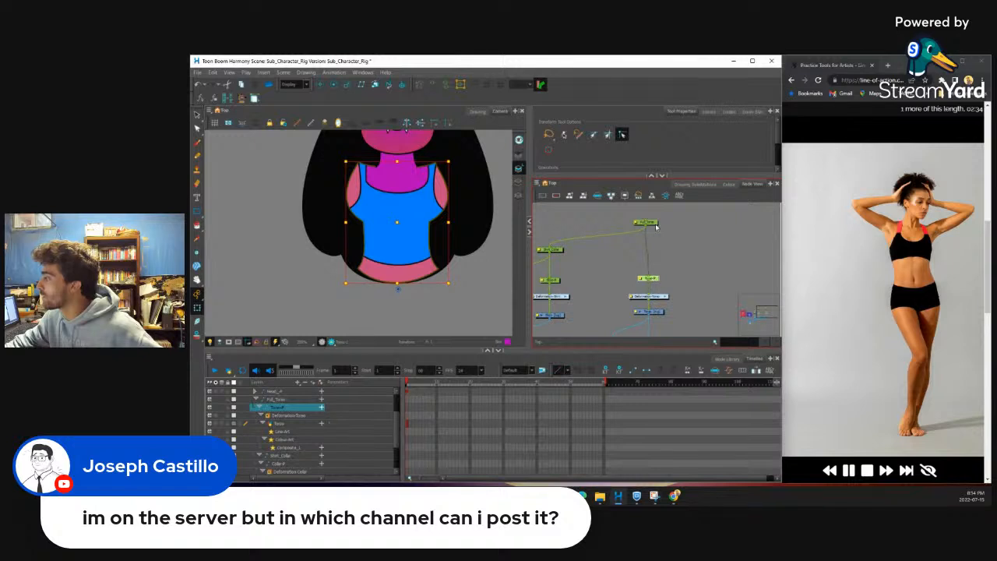
click(657, 225)
scroll(654, 226, down, 2)
scroll(445, 225, down, 6)
scroll(445, 217, up, 4)
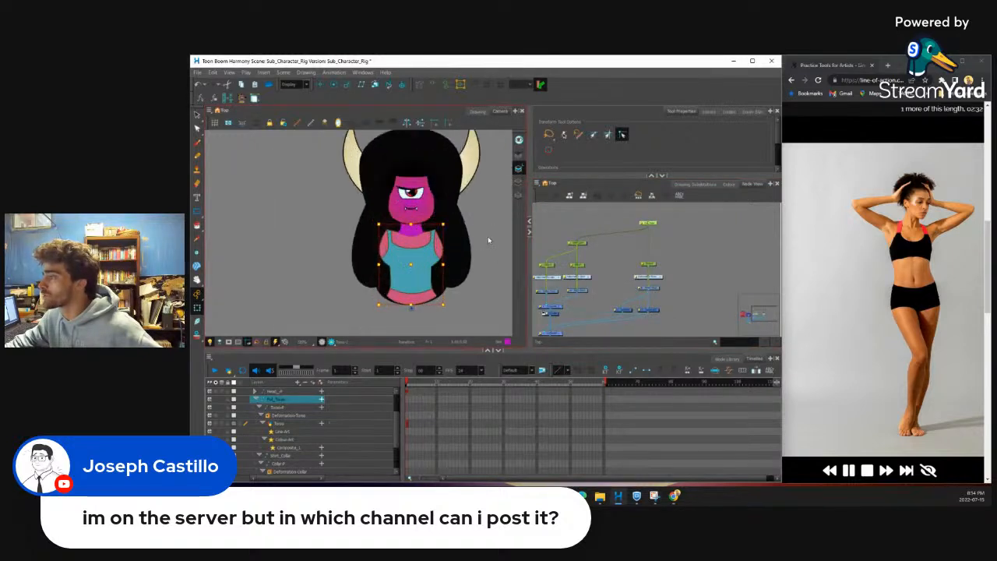
Step: Inspect the collar, torso and neck by selecting each one on the character
click(488, 238)
scroll(427, 247, up, 3)
click(417, 231)
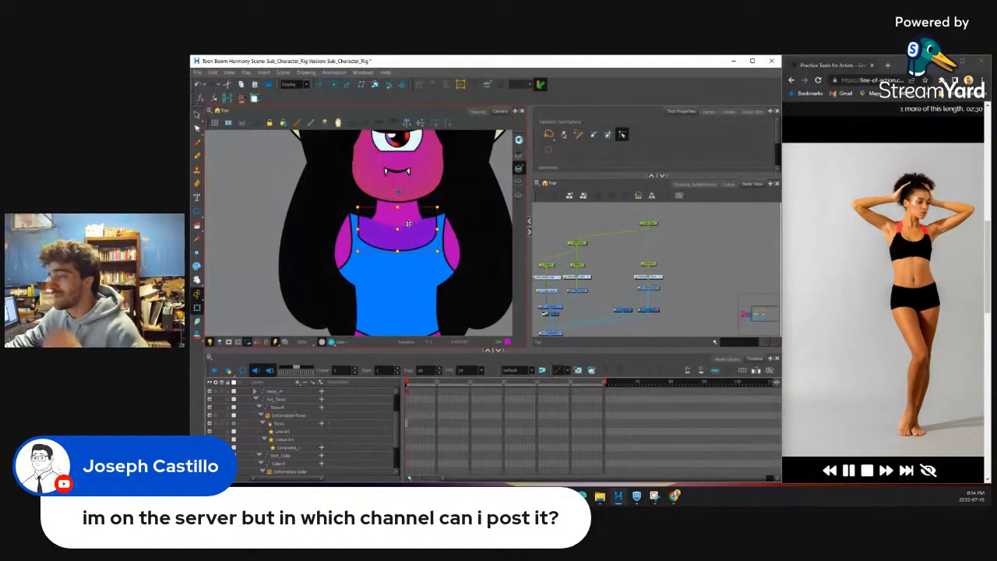
scroll(409, 224, down, 5)
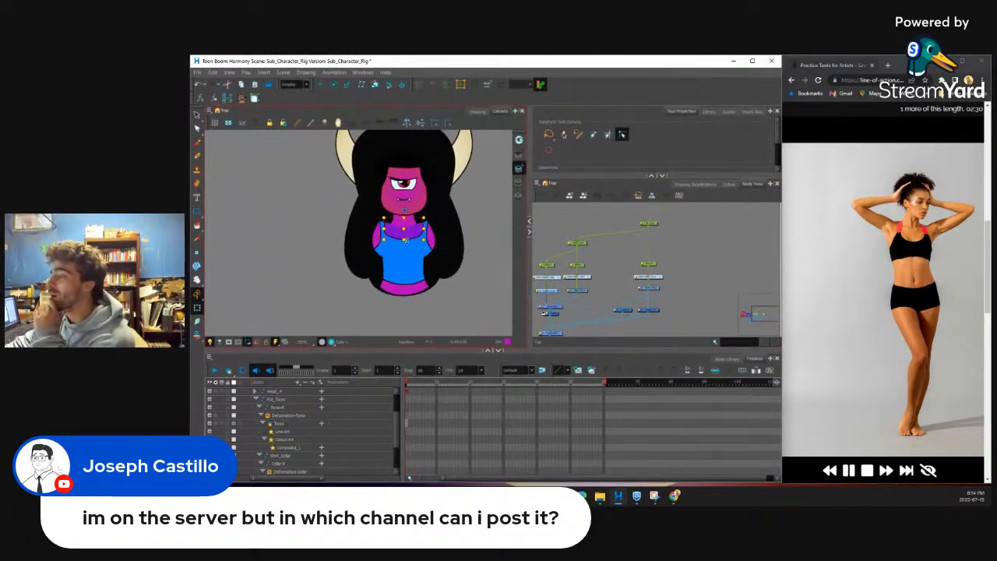
scroll(406, 257, up, 3)
click(406, 255)
scroll(422, 207, up, 2)
scroll(422, 207, down, 2)
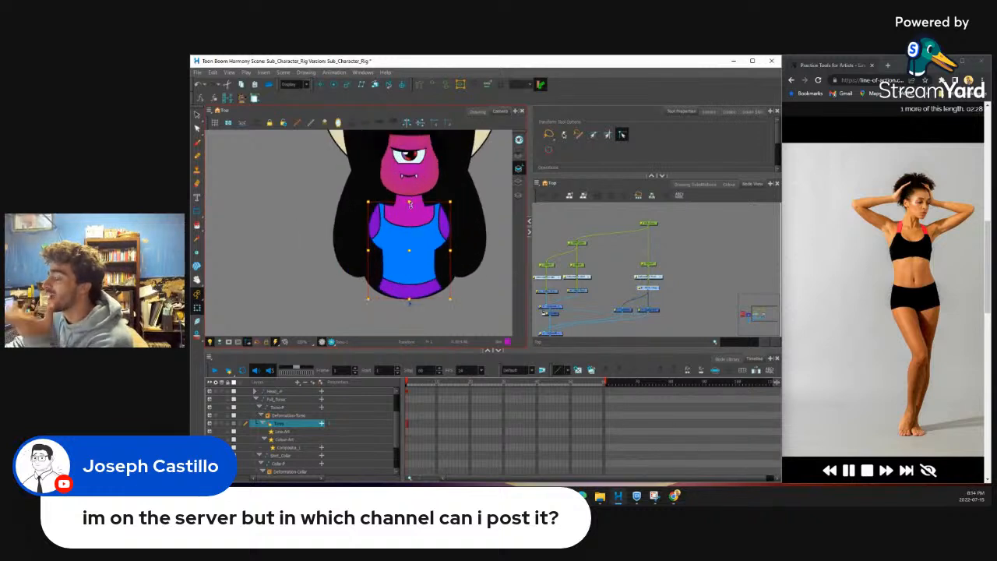
scroll(422, 208, up, 6)
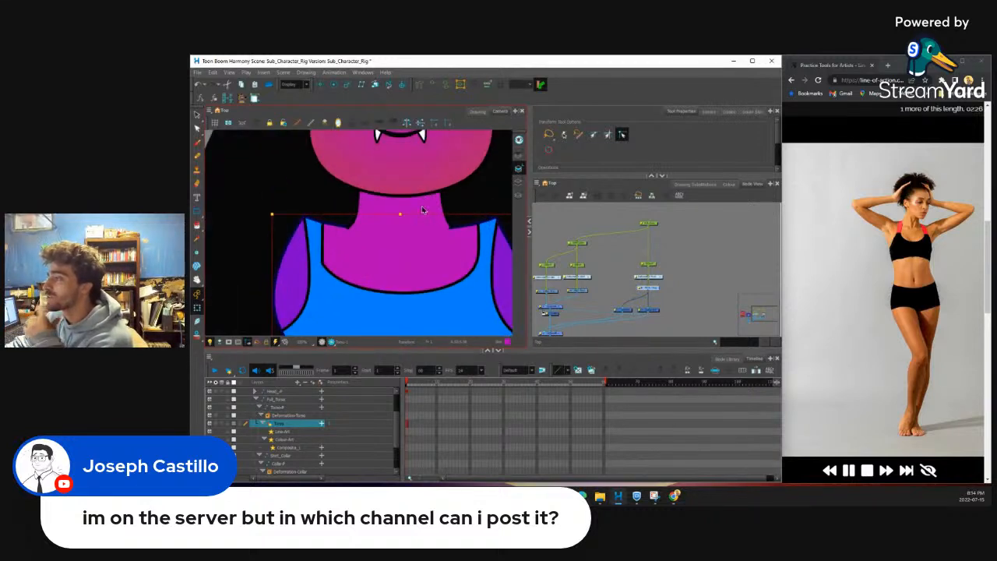
click(422, 209)
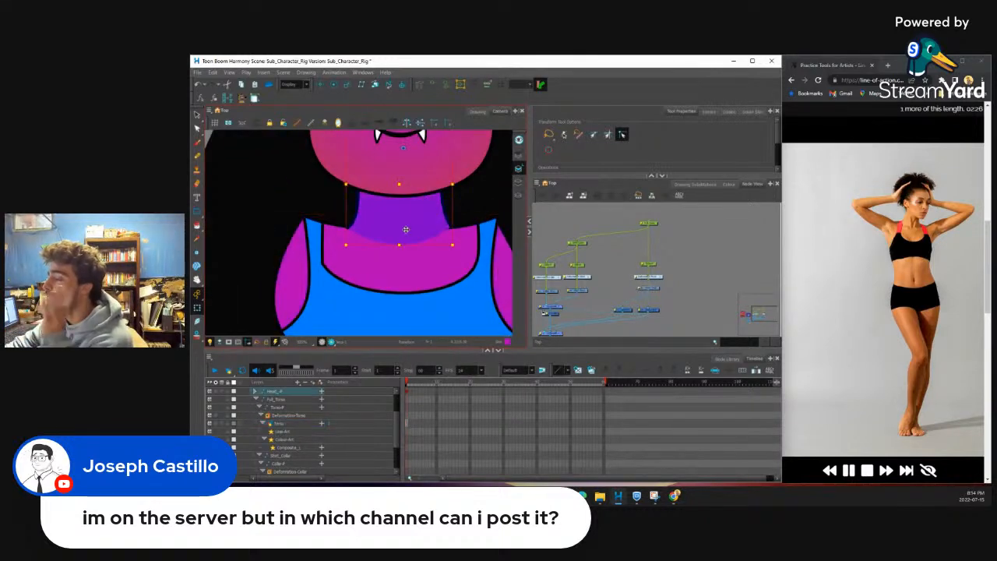
scroll(422, 209, down, 6)
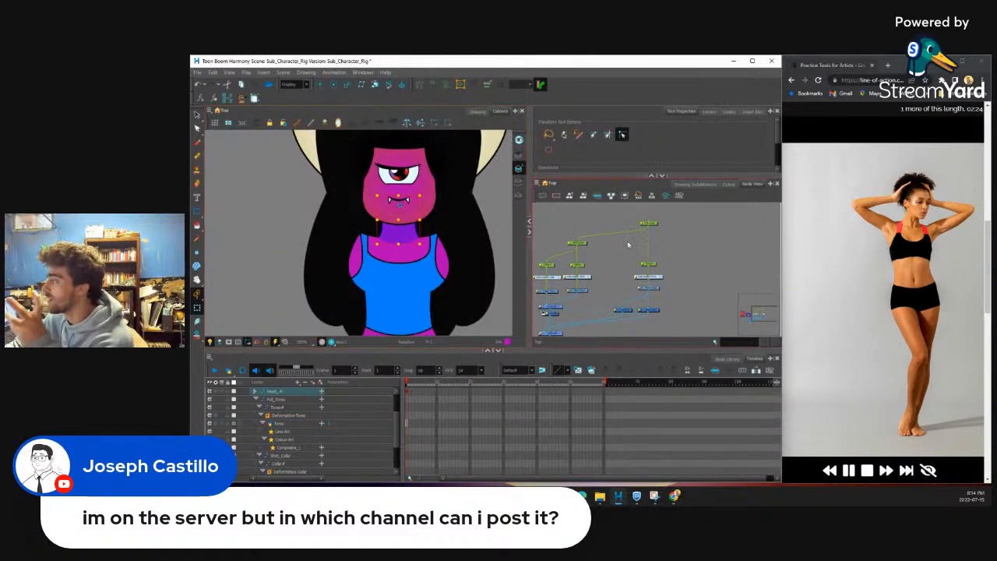
scroll(628, 244, up, 4)
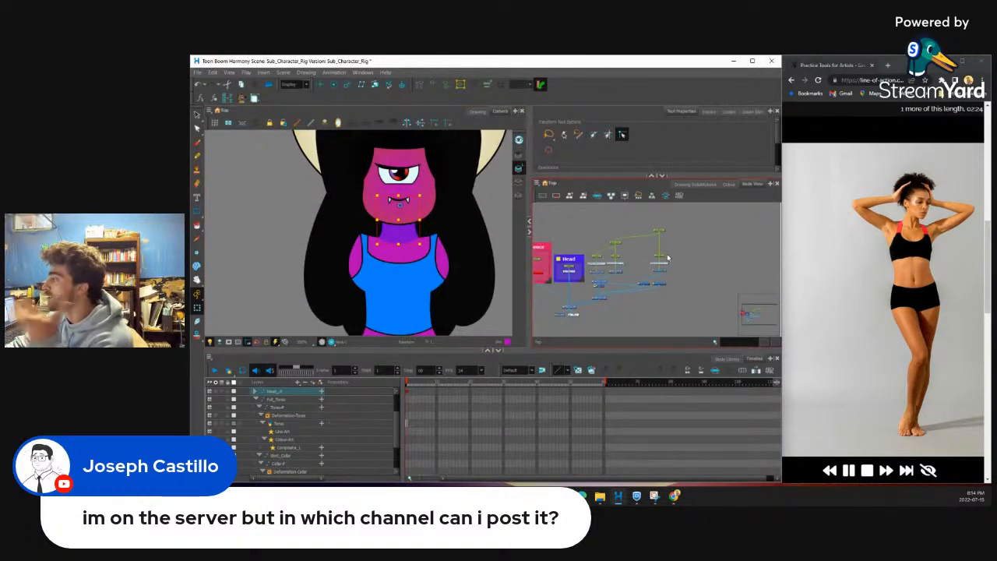
scroll(601, 267, up, 3)
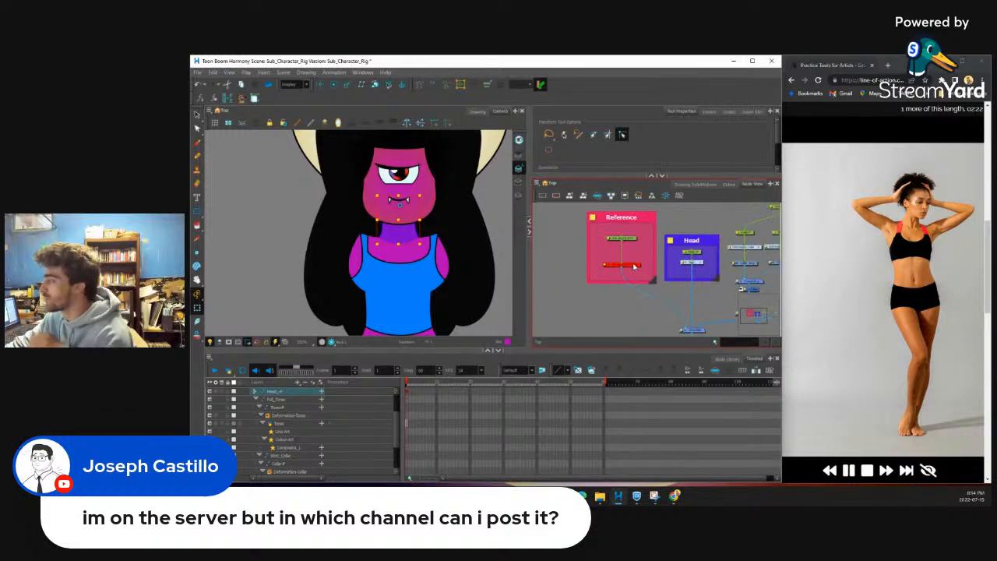
Step: Enable the drawing node in the Reference group and compare the rig's neck and shoulders with the sketch
click(633, 266)
key(a)
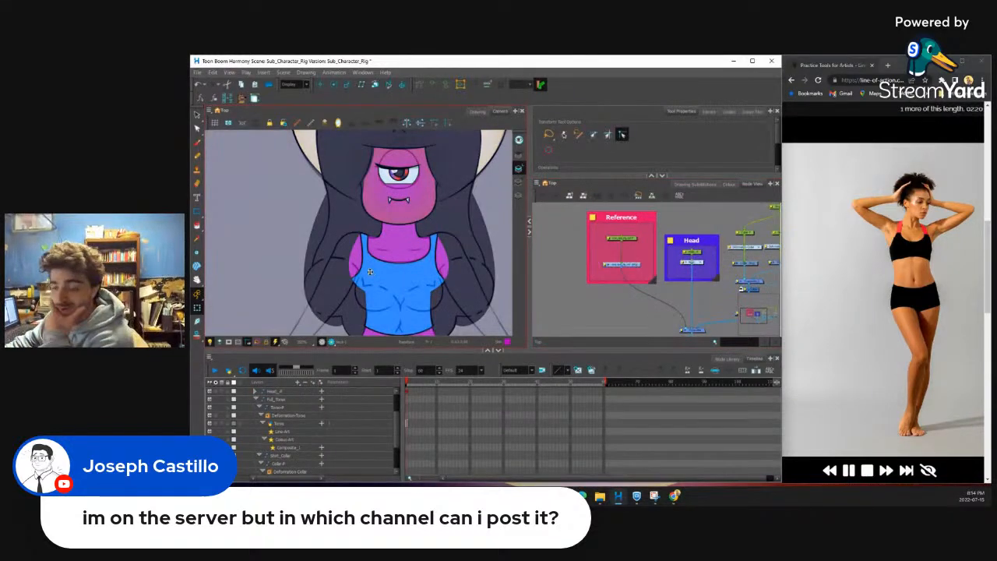
scroll(383, 265, down, 4)
scroll(411, 262, up, 5)
scroll(411, 260, up, 2)
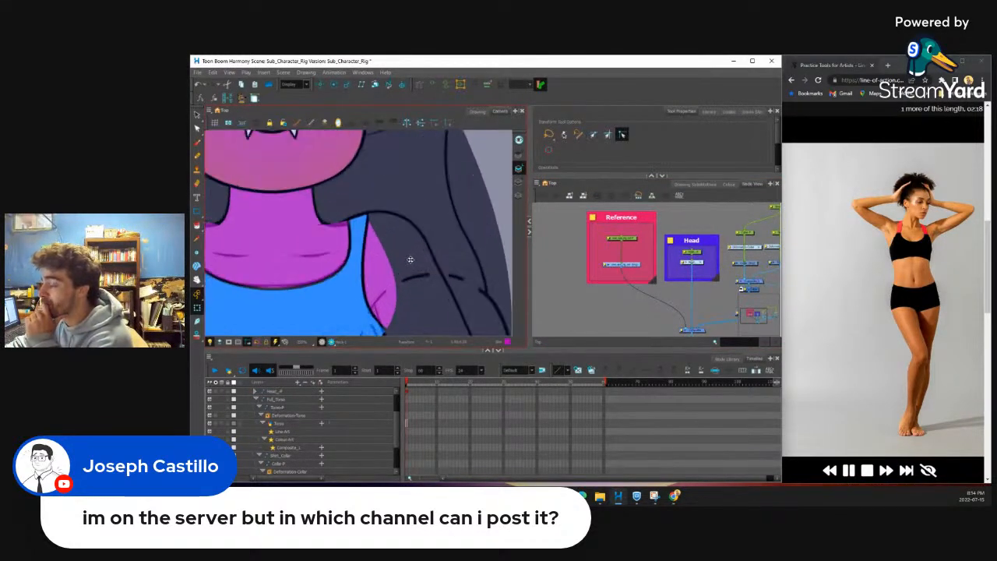
scroll(378, 237, down, 4)
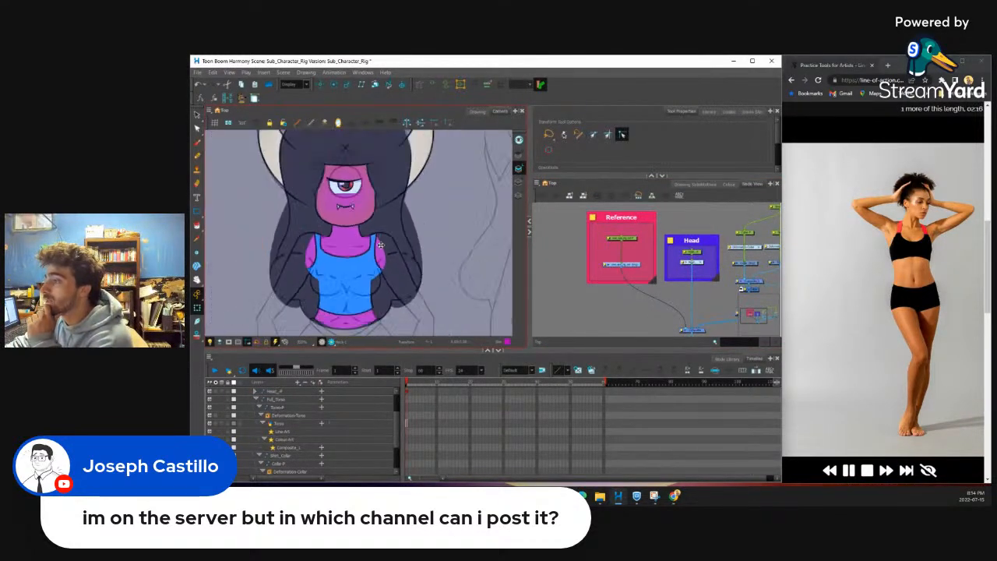
scroll(380, 244, up, 2)
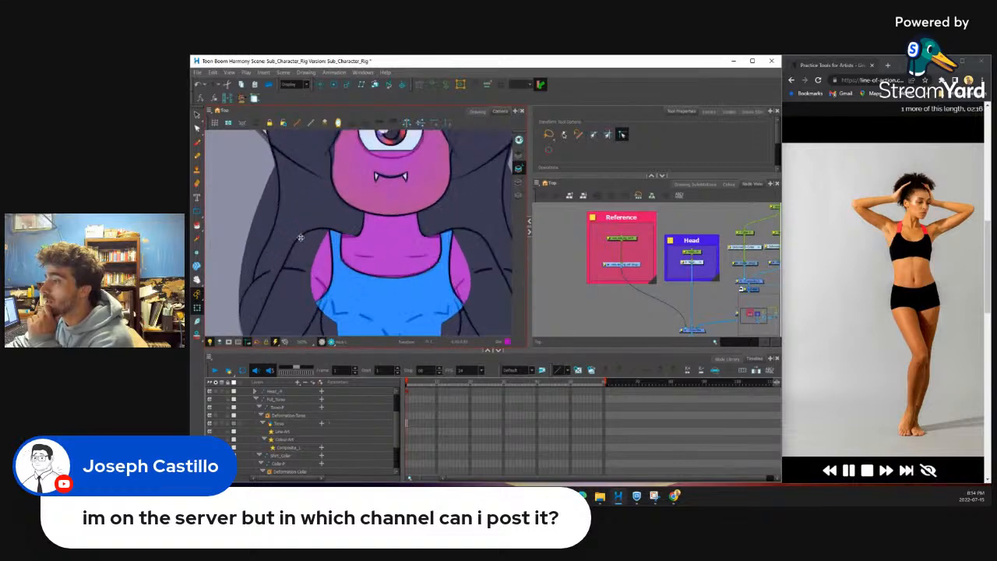
scroll(311, 244, down, 4)
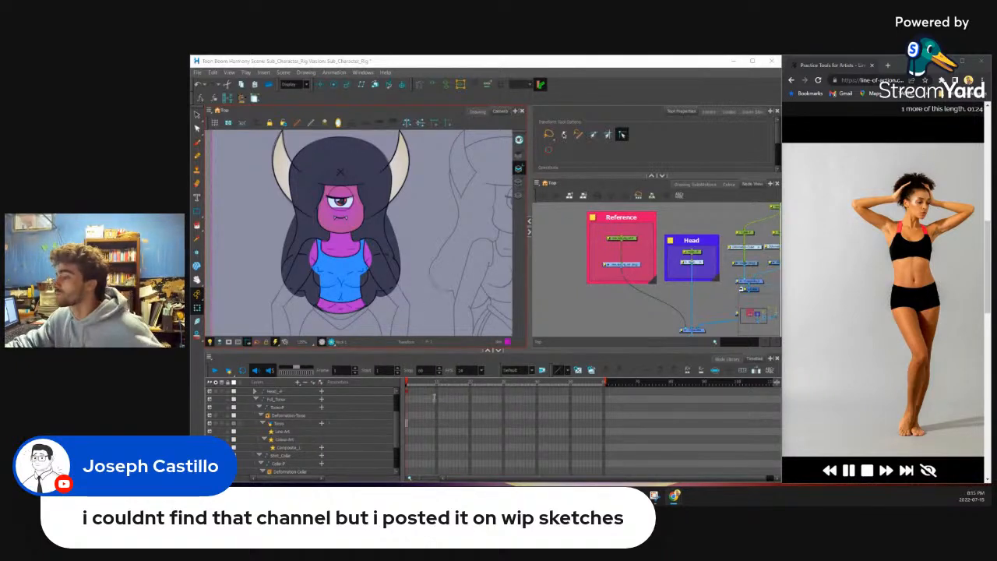
Step: Deselect everything and examine the head, shoulders and torso against the reference sketch
click(406, 421)
scroll(352, 274, up, 2)
scroll(354, 274, down, 3)
click(563, 294)
scroll(363, 257, up, 2)
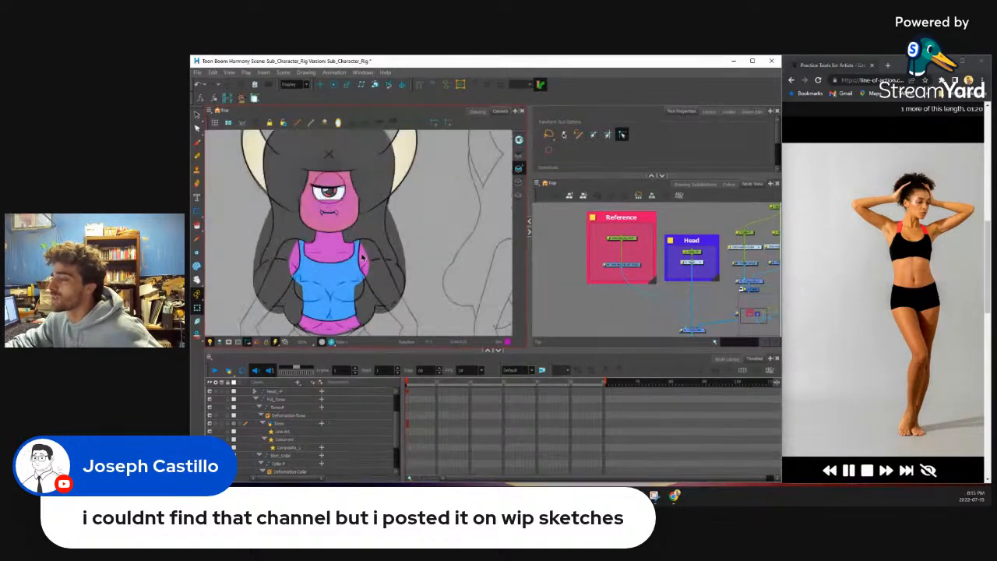
scroll(362, 257, up, 2)
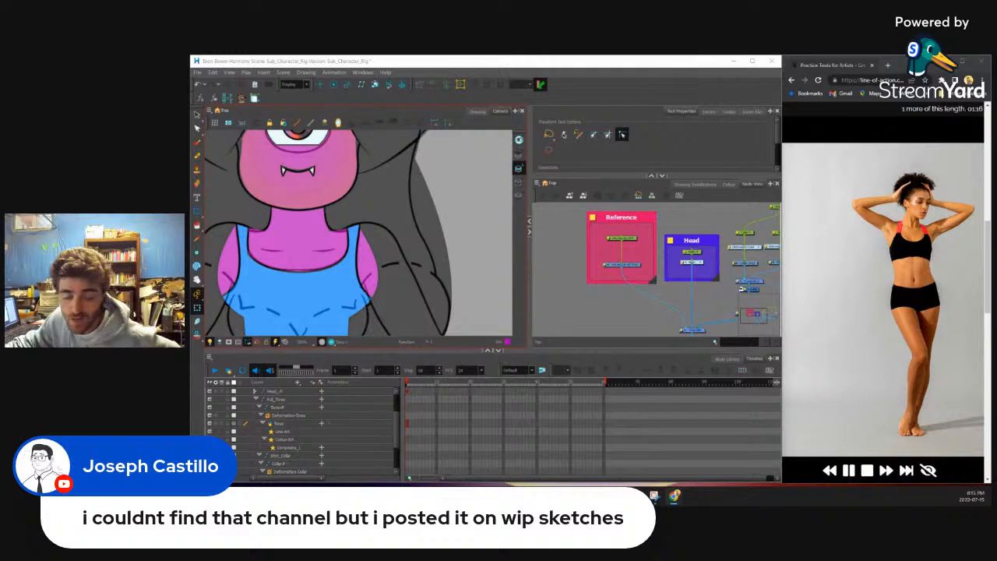
scroll(352, 220, down, 5)
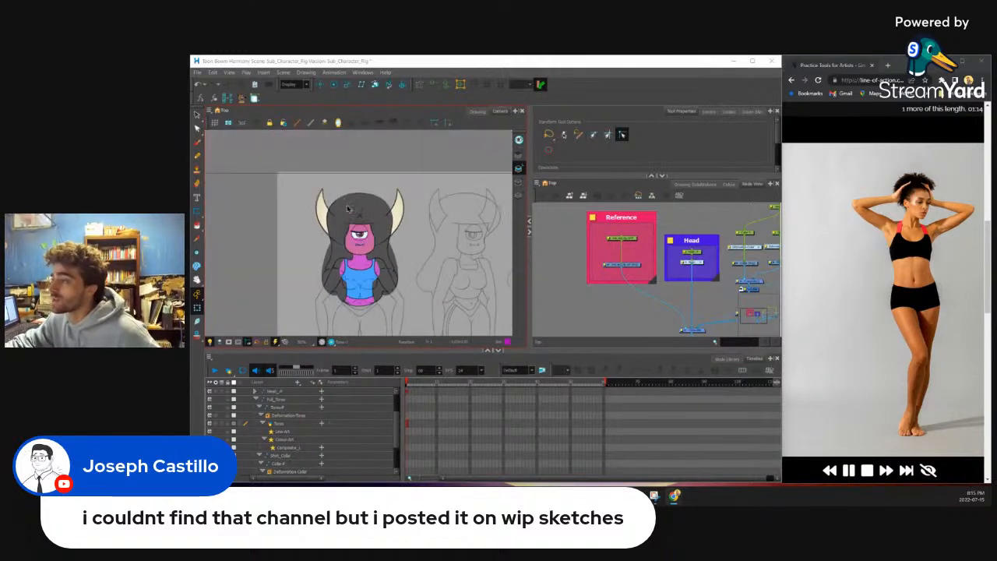
scroll(374, 242, up, 4)
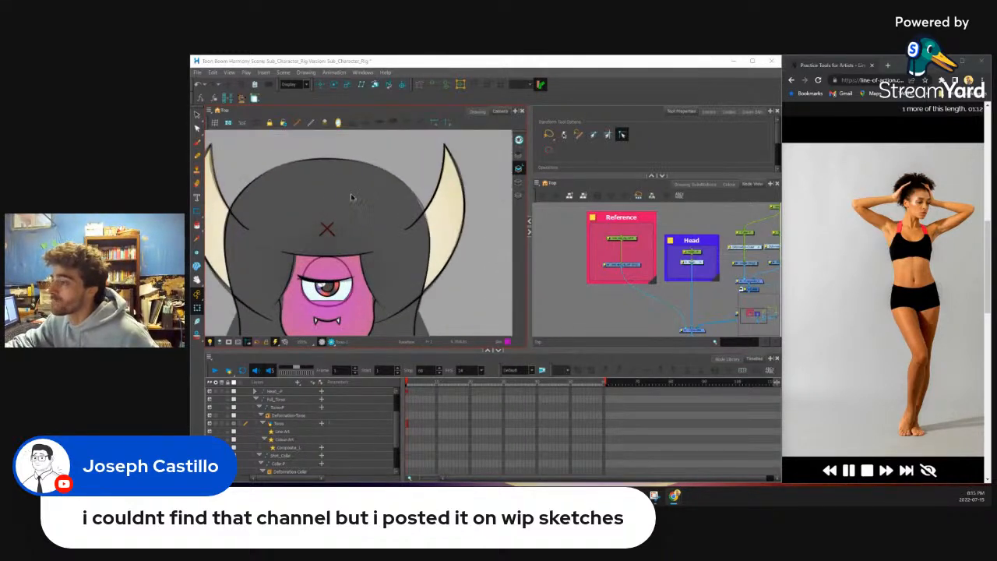
scroll(388, 257, down, 1)
scroll(397, 253, up, 3)
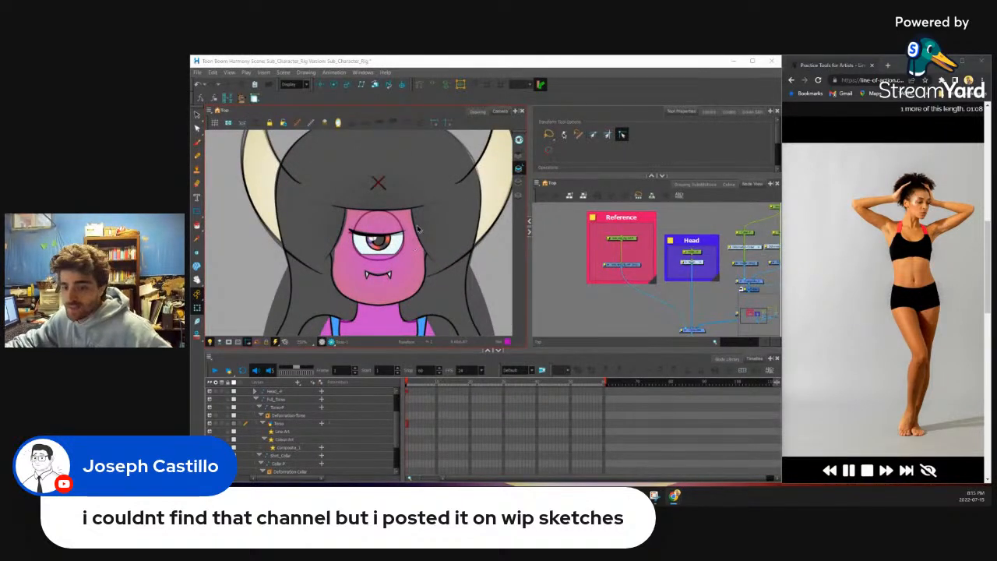
scroll(420, 253, down, 5)
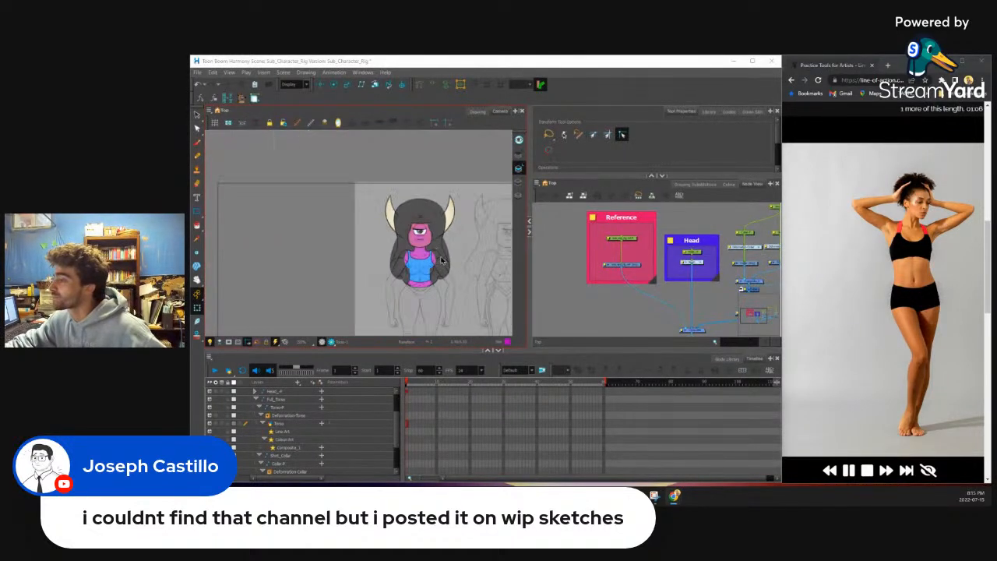
Step: Paste a composite node beside the torso branch and wire it toward the rig's main composite
click(469, 263)
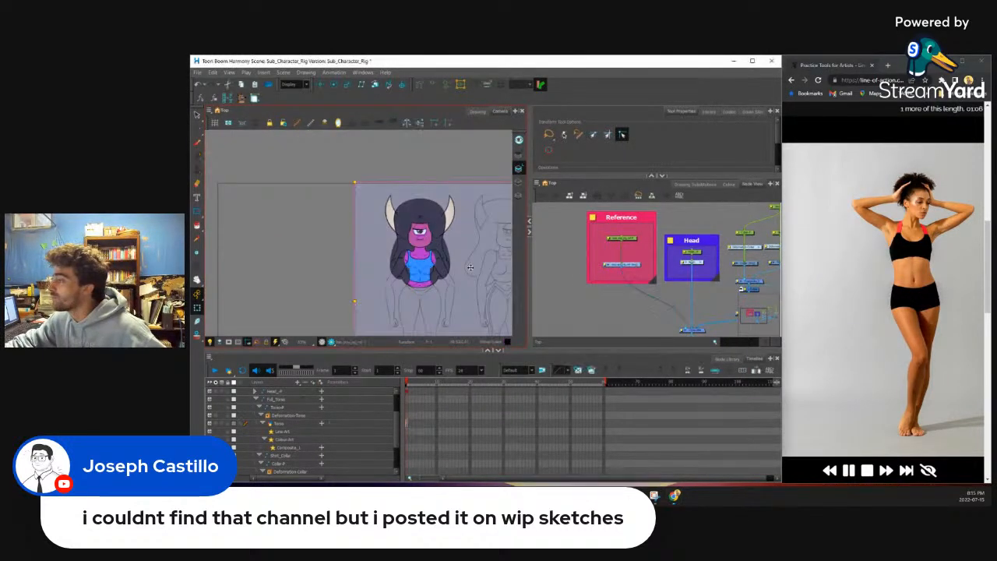
scroll(654, 280, down, 1)
drag(753, 279, 572, 281)
scroll(628, 276, up, 1)
click(633, 274)
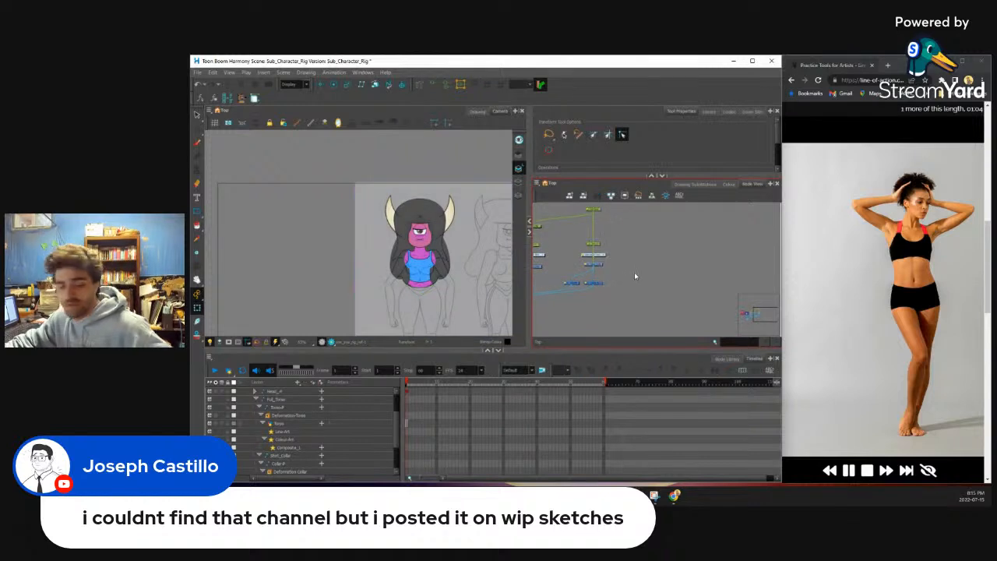
key(ctrl+v)
scroll(633, 272, up, 3)
drag(654, 272, 582, 291)
scroll(646, 284, down, 2)
scroll(603, 296, up, 1)
scroll(633, 287, down, 2)
drag(673, 285, 753, 271)
scroll(580, 289, up, 3)
key(w)
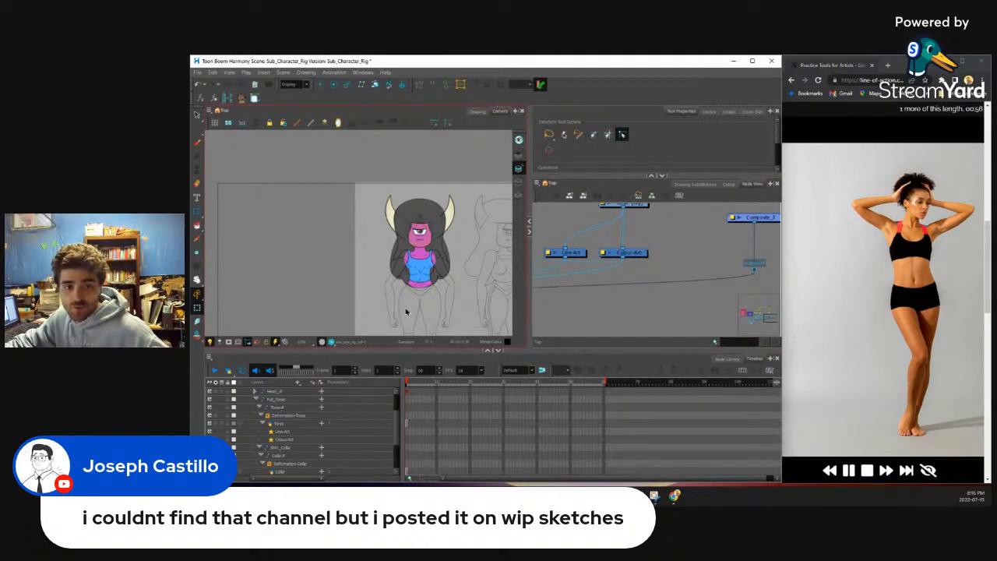
scroll(683, 262, down, 3)
drag(730, 228, 675, 288)
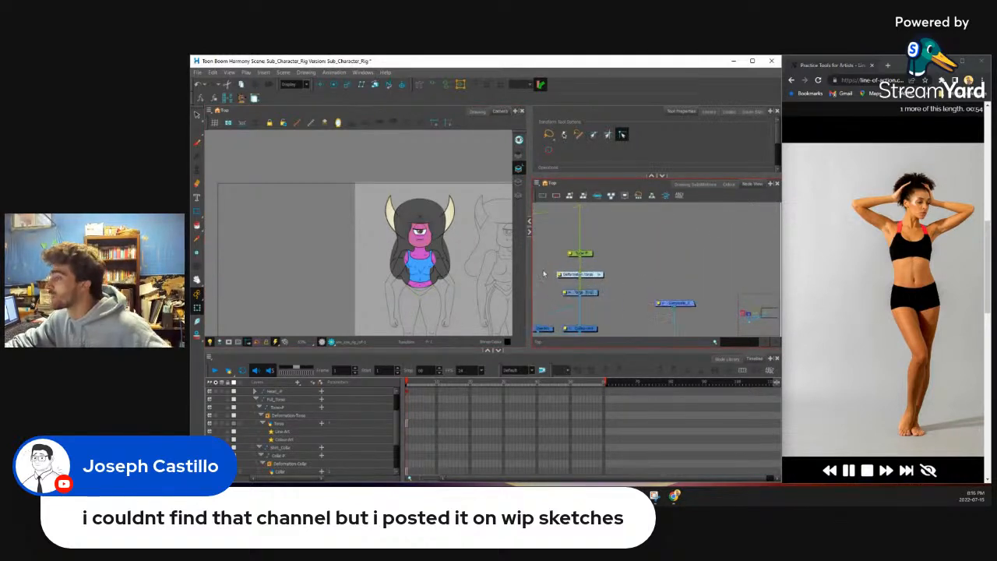
Step: Add a vector drawing layer named Upper_ARM above the new composite node
scroll(590, 269, up, 2)
scroll(429, 261, down, 3)
scroll(444, 272, up, 9)
scroll(427, 273, down, 6)
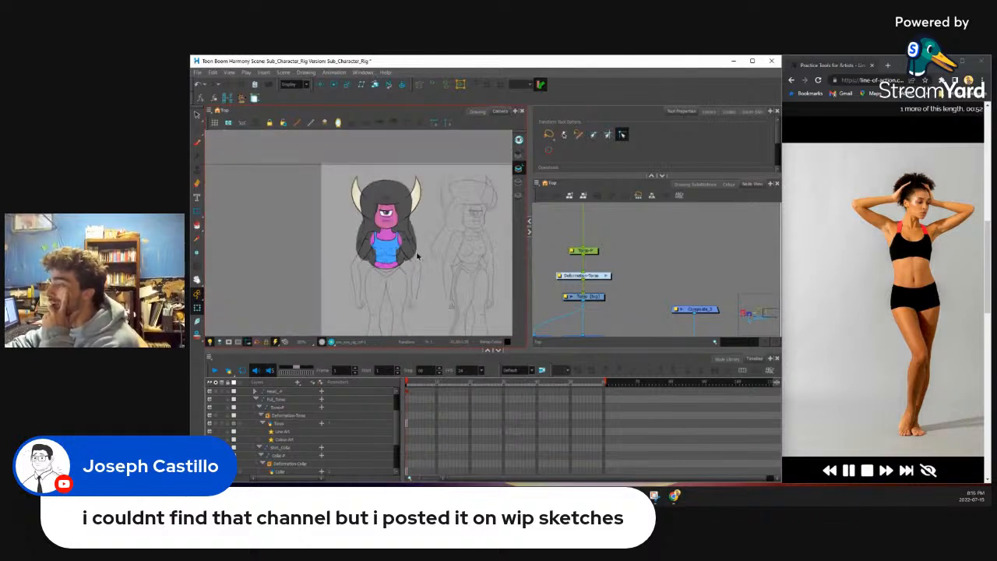
scroll(421, 249, up, 3)
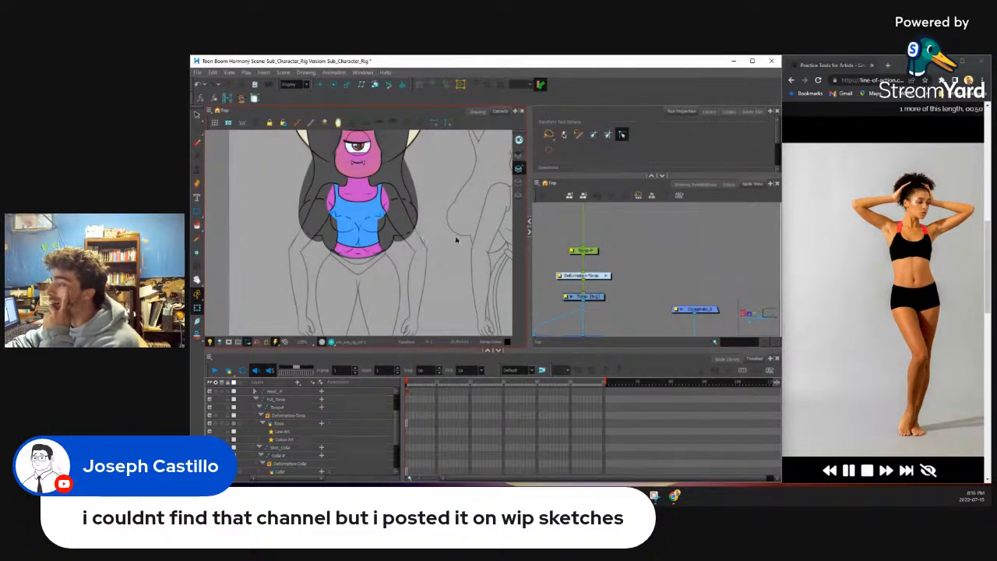
key(ctrl+r)
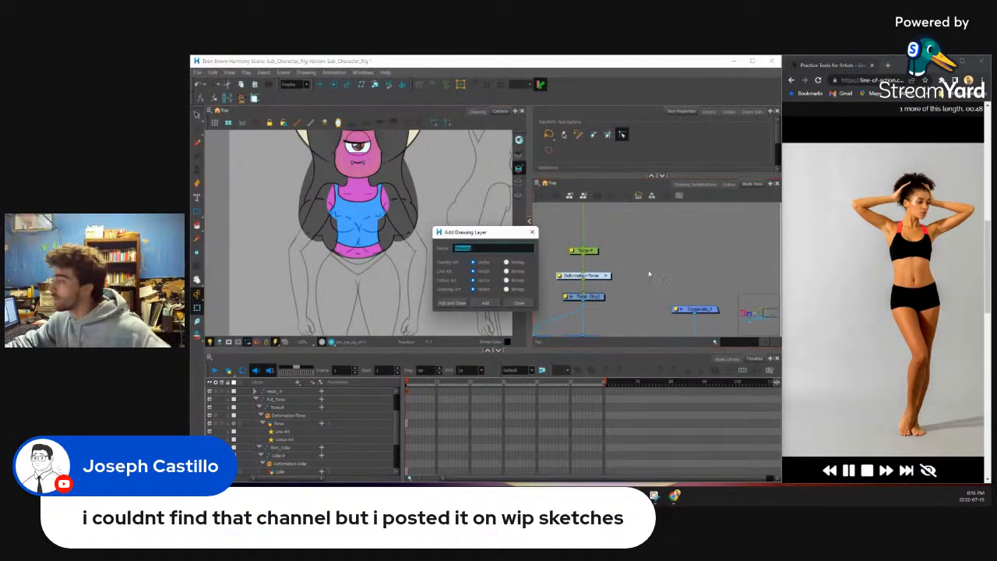
text(Butt)
text(_R)
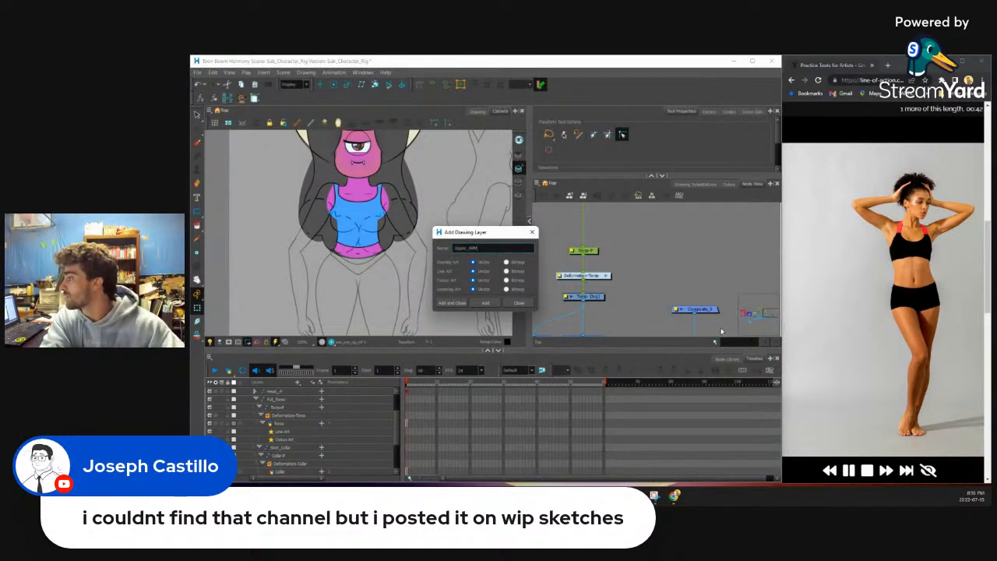
click(485, 303)
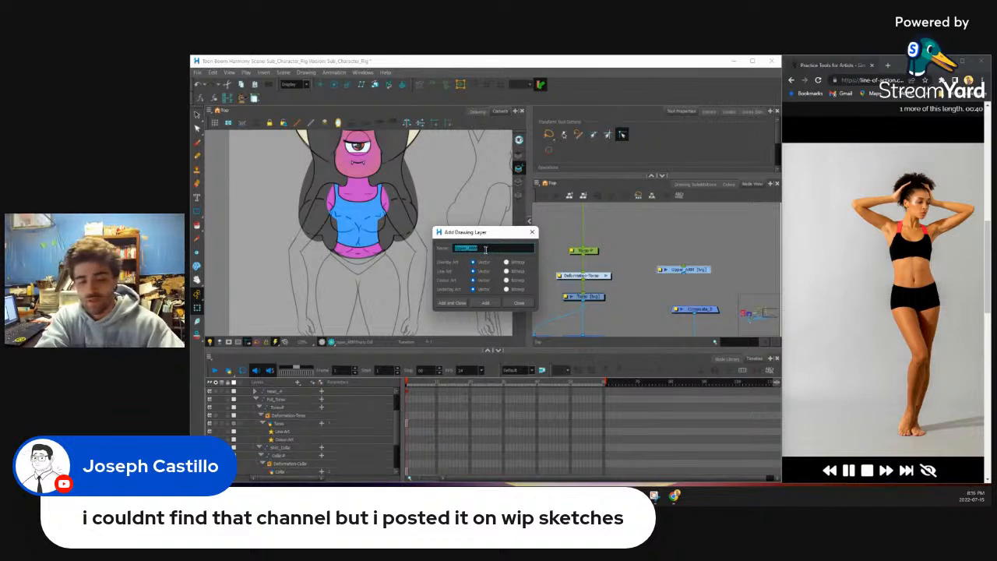
Step: Add a second vector drawing layer named Lower_ARM and finish adding layers
text(L)
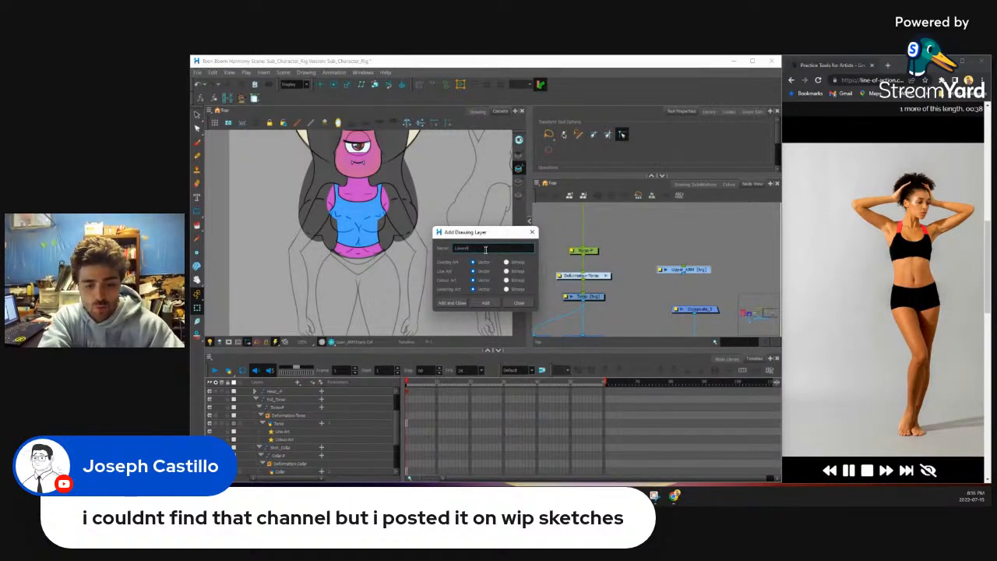
text(ower_ARM)
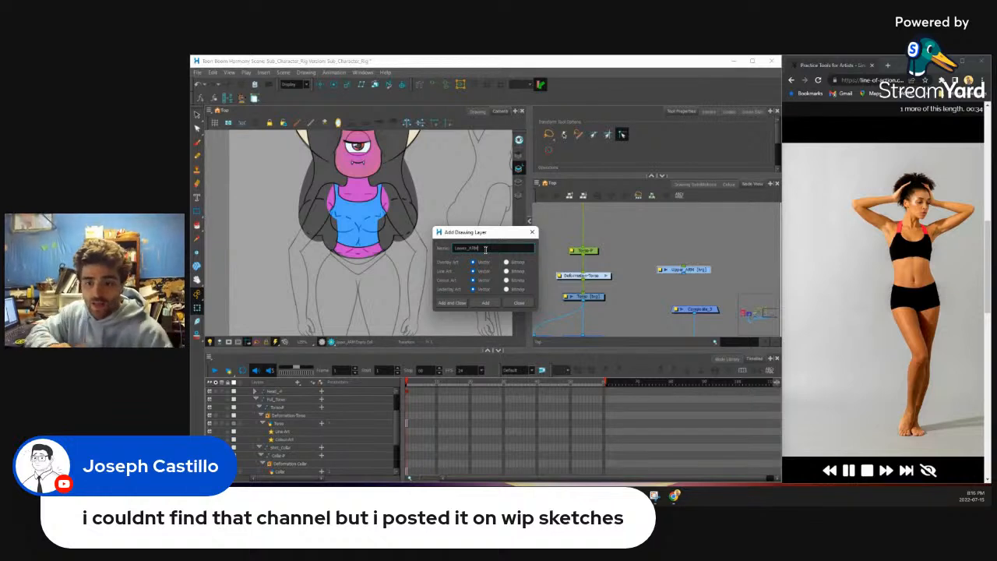
click(484, 303)
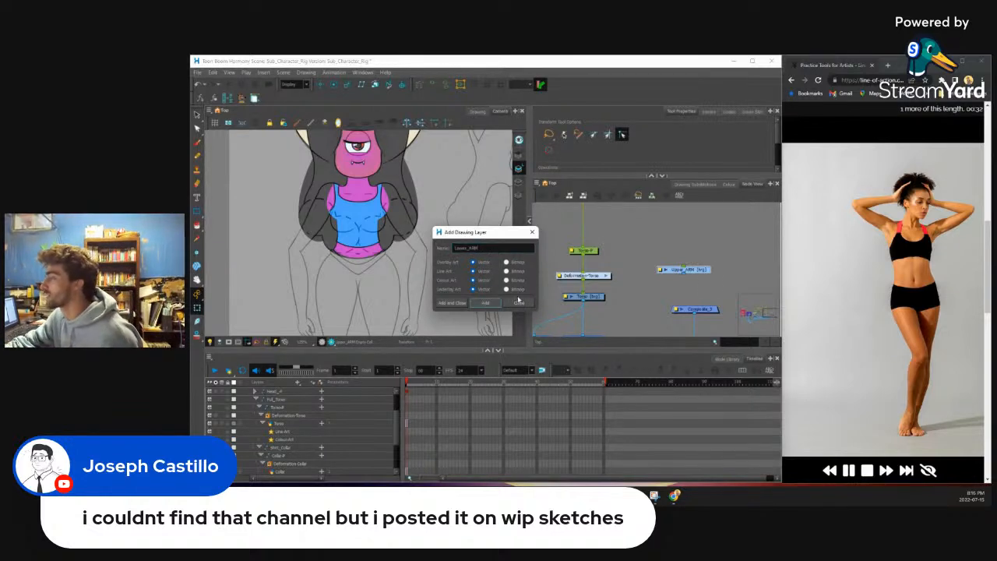
click(519, 302)
Step: Arrange the Upper_ARM and Lower_ARM drawing nodes side by side and connect both to the new composite
mouse_move(705, 272)
mouse_down()
mouse_move(686, 285)
mouse_move(746, 279)
mouse_up()
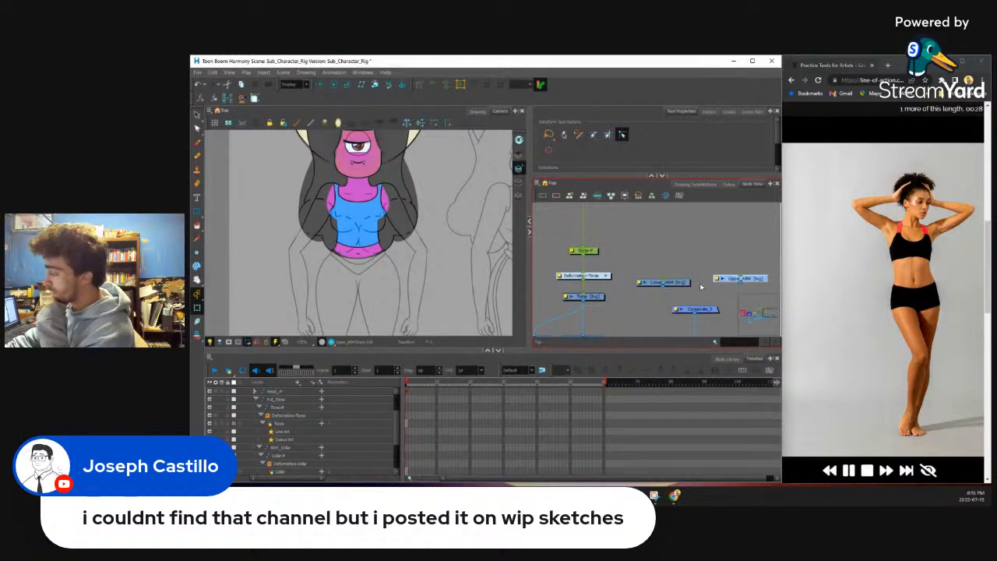
click(684, 285)
drag(685, 286, 732, 269)
drag(667, 283, 689, 306)
drag(732, 270, 710, 306)
click(686, 279)
drag(679, 270, 728, 279)
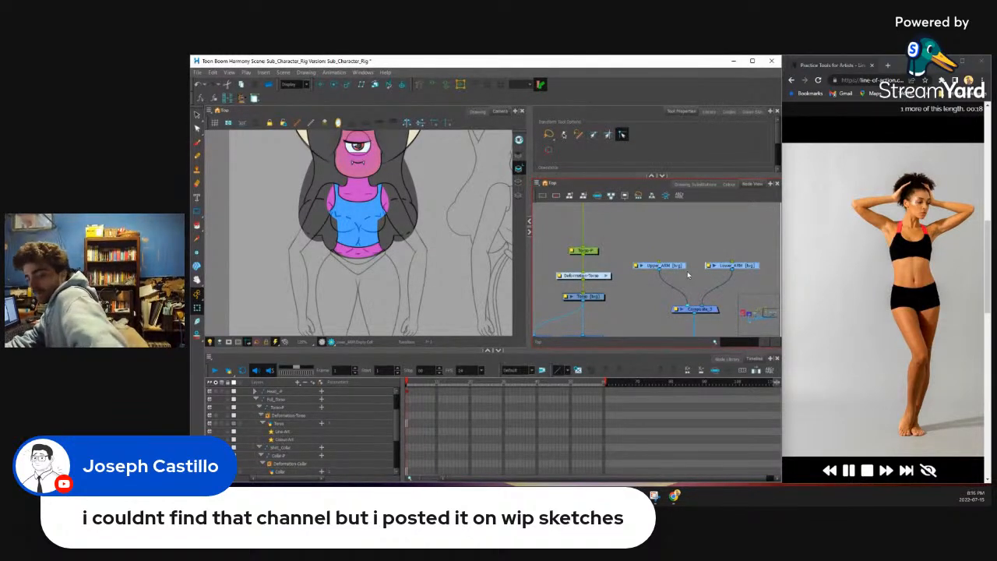
Step: Add parent pegs to both arm drawings and line each peg up above its drawing node
key(ctrl+p)
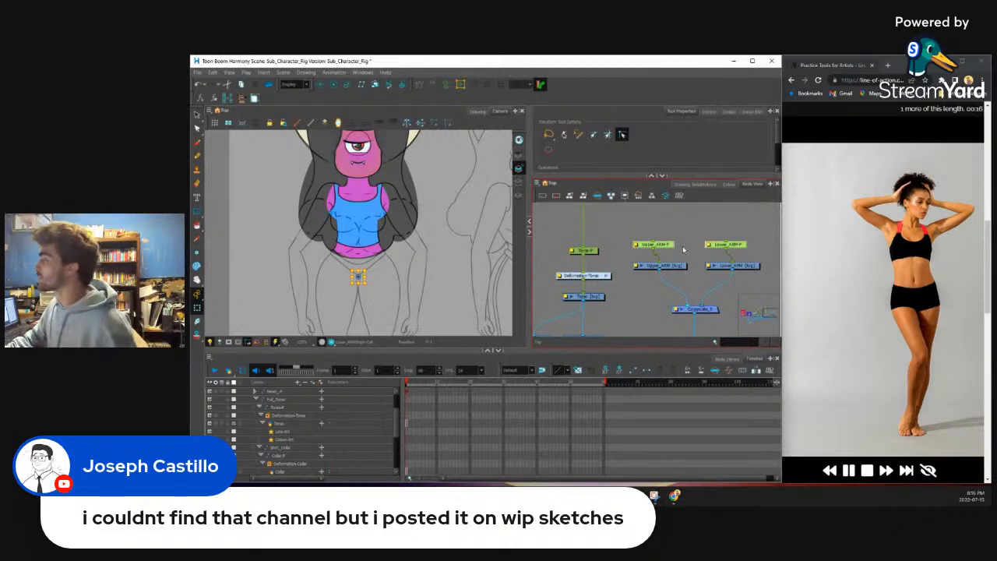
click(682, 250)
drag(667, 245, 719, 240)
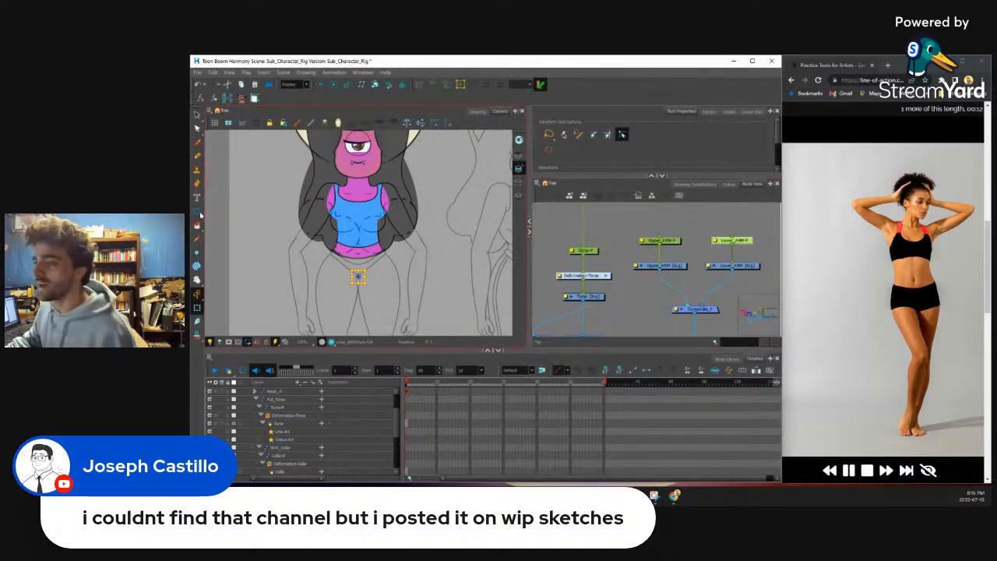
Step: Draw a tall rectangle on the Upper_ARM drawing with the Rectangle tool, spanning the front-view sketch's left arm from shoulder to wrist
drag(197, 210, 214, 211)
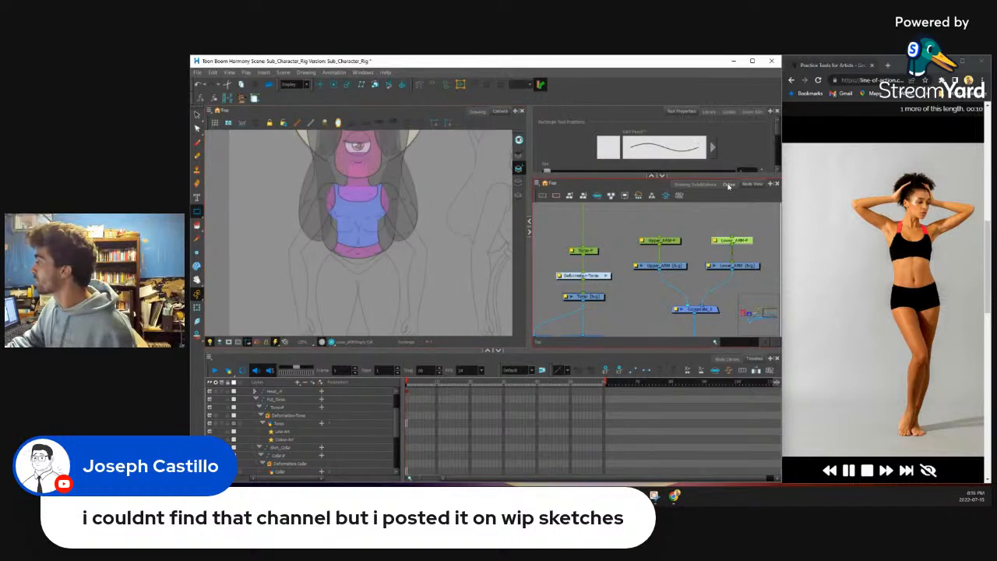
click(728, 185)
click(550, 287)
click(752, 185)
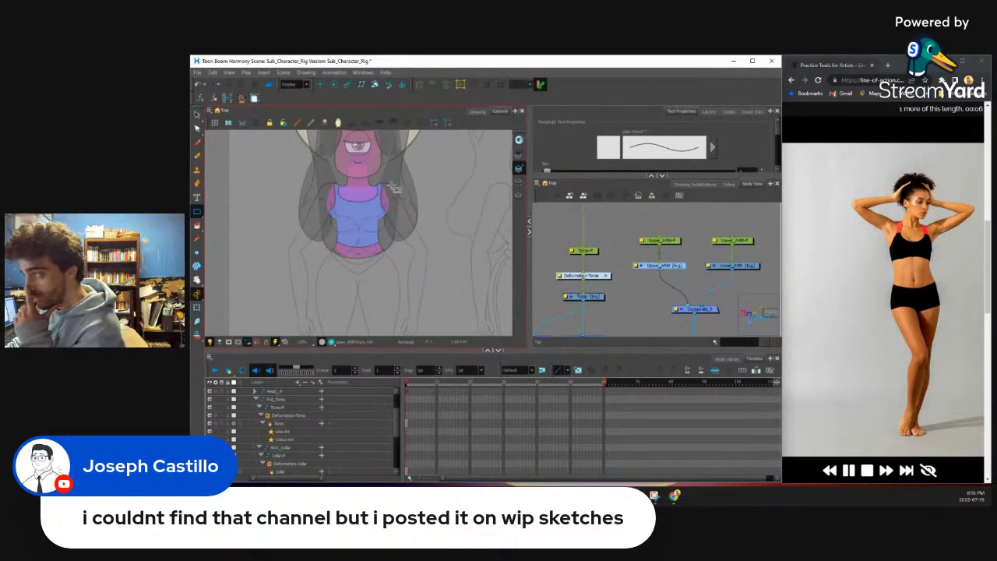
scroll(405, 233, down, 3)
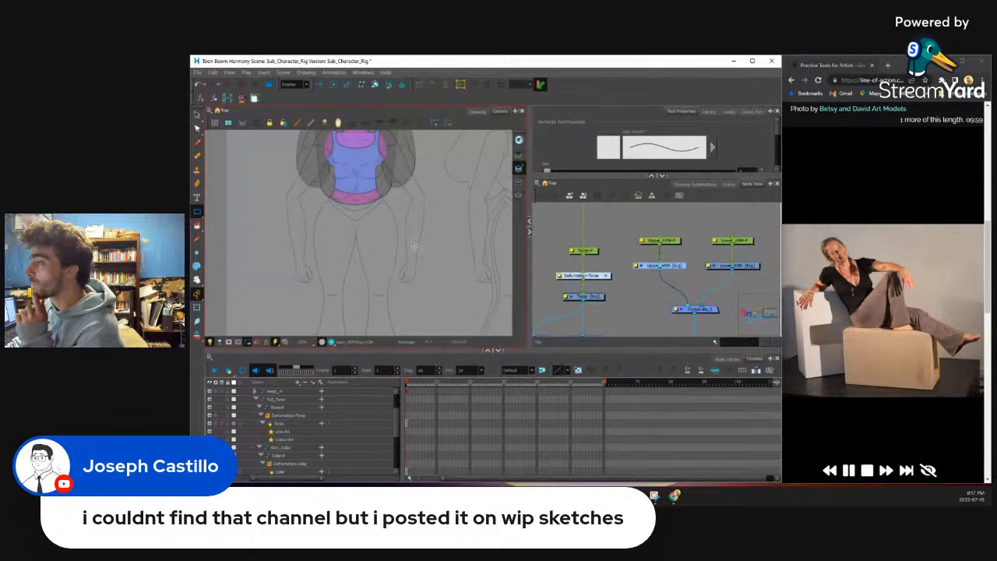
scroll(412, 234, up, 3)
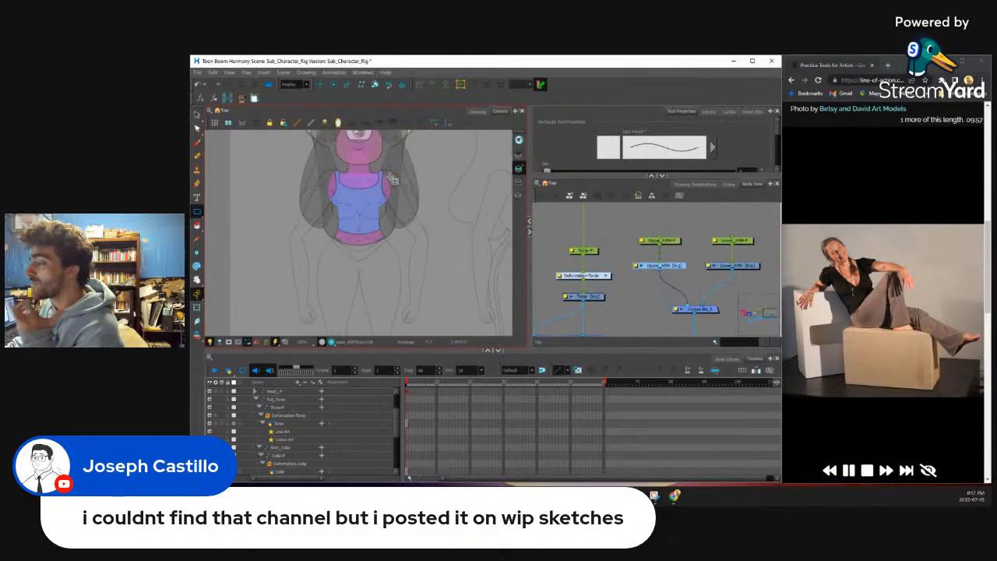
drag(382, 169, 421, 314)
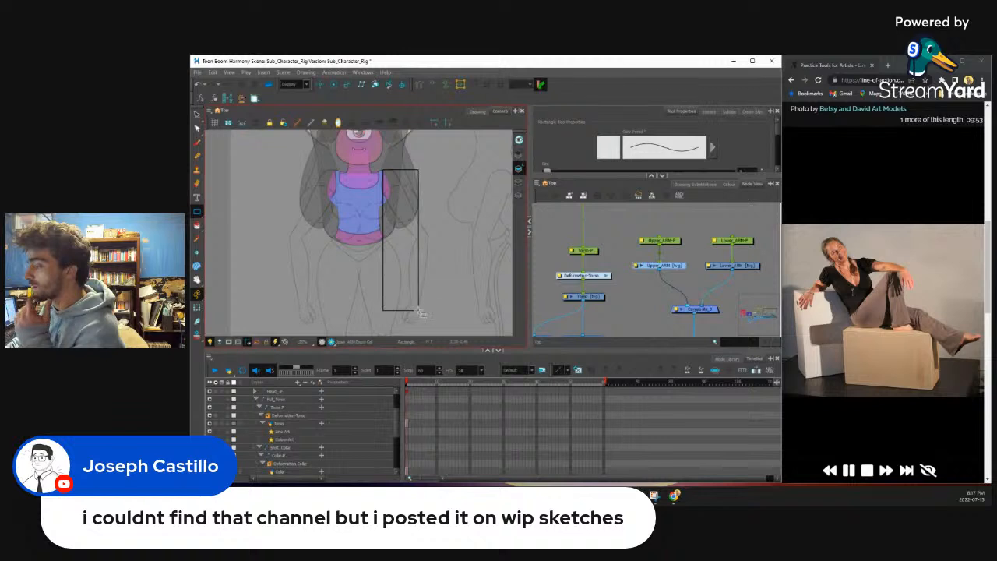
Step: Reshape the arm rectangle with the Contour Editor, moving its corners to the sketch's wrist and outer shoulder
click(197, 129)
scroll(384, 322, up, 2)
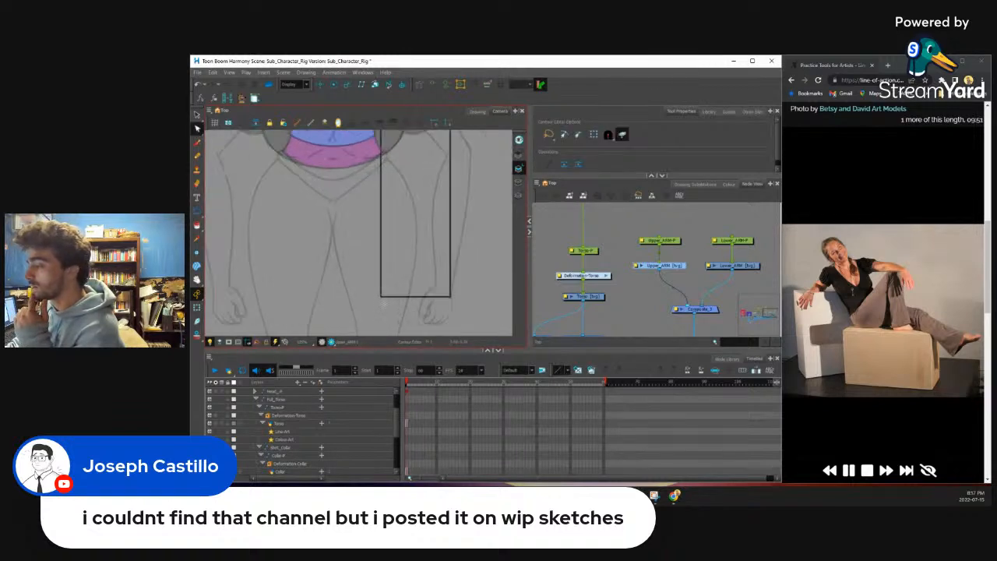
click(381, 297)
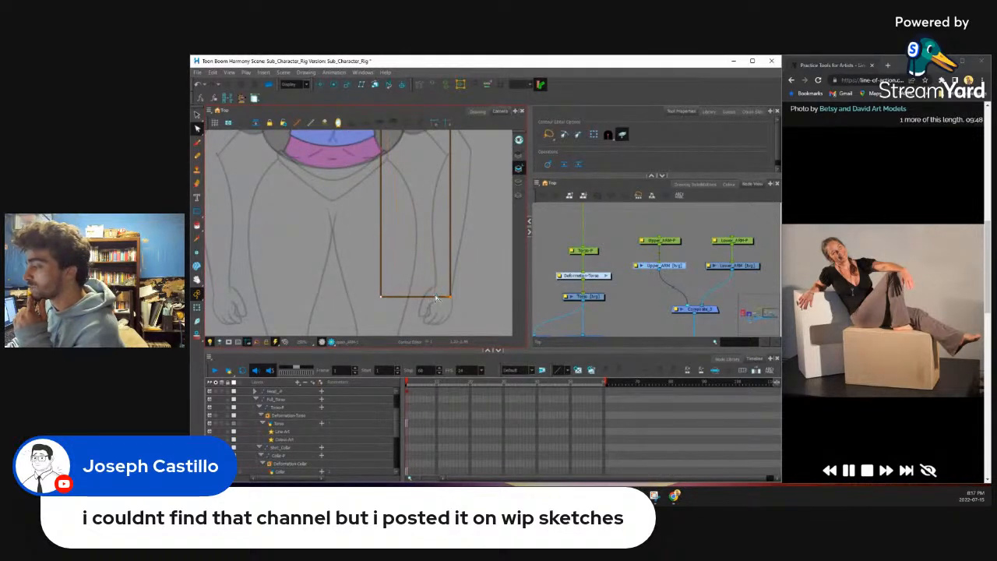
drag(381, 297, 434, 298)
scroll(435, 298, down, 2)
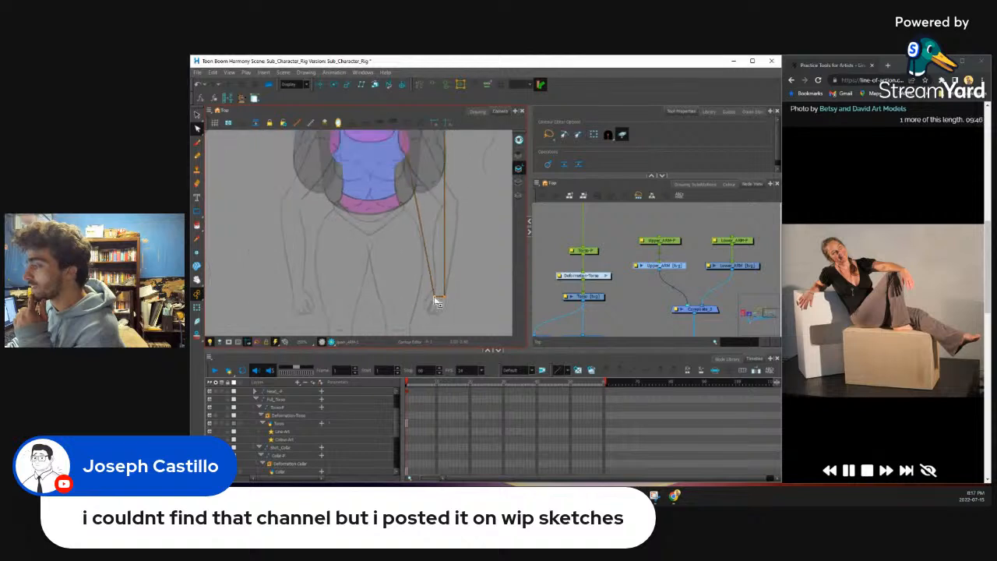
scroll(435, 173, up, 3)
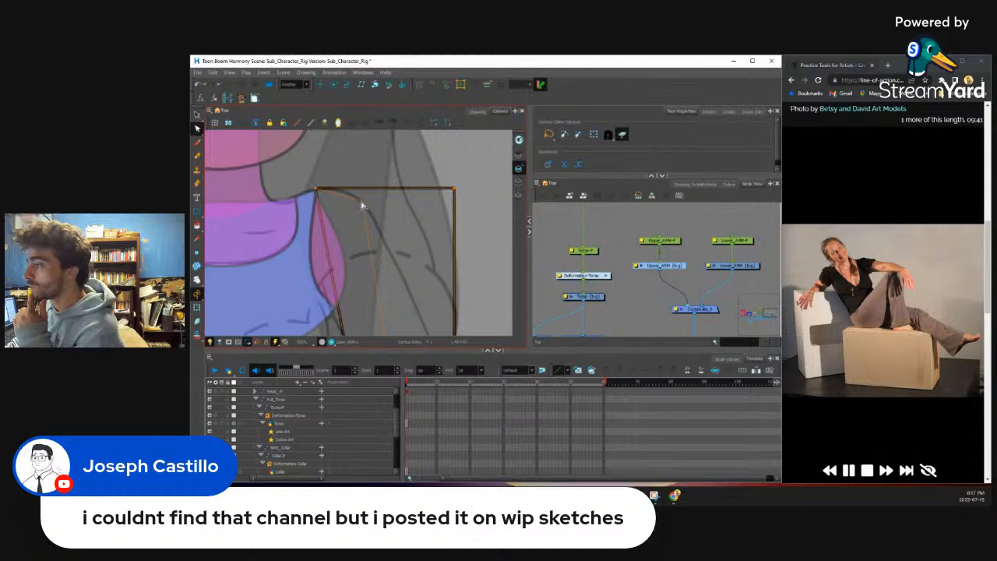
scroll(318, 196, down, 3)
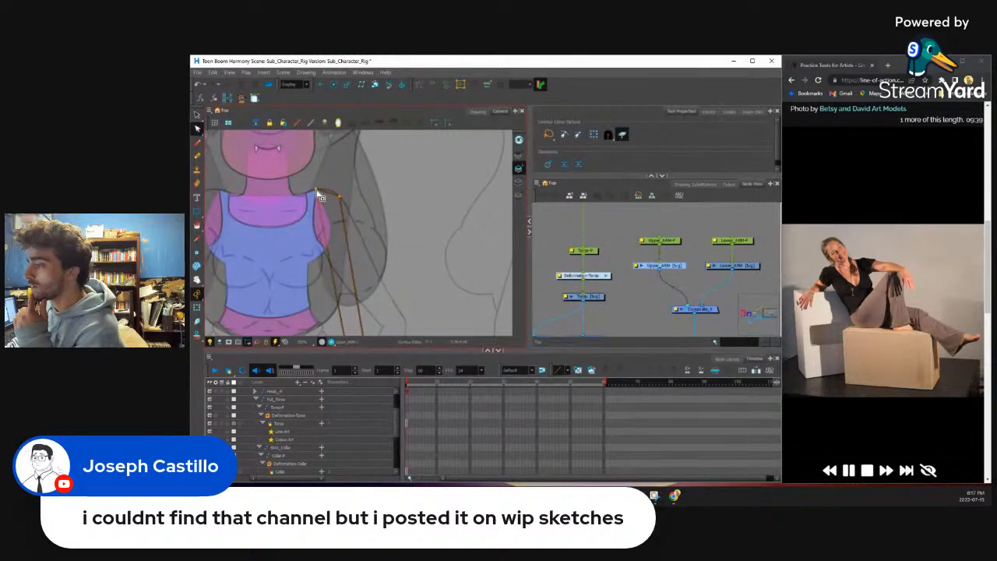
scroll(320, 196, down, 4)
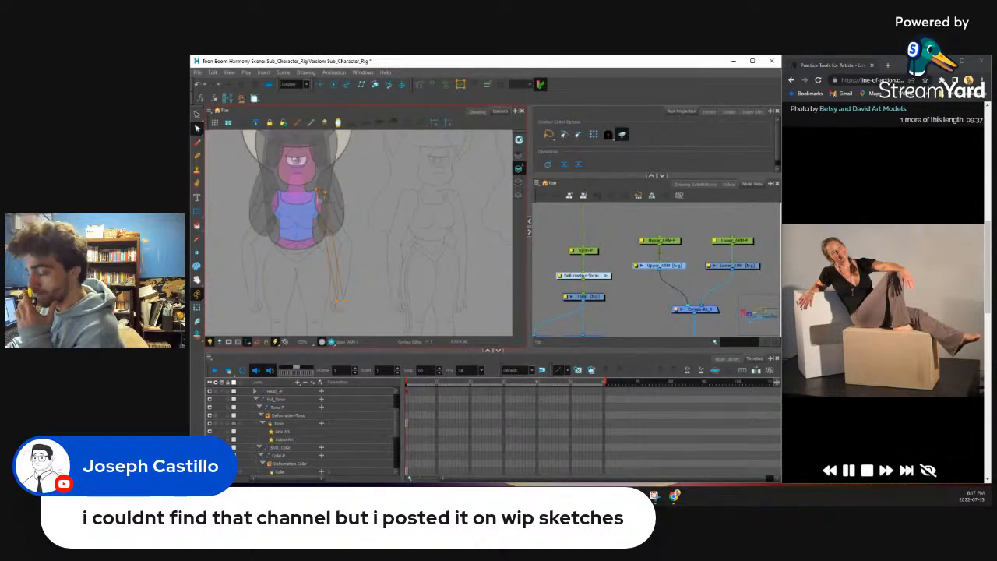
Step: Curve the arm outline over the shoulder and down the outer upper arm to follow the reference sketch
scroll(316, 191, up, 5)
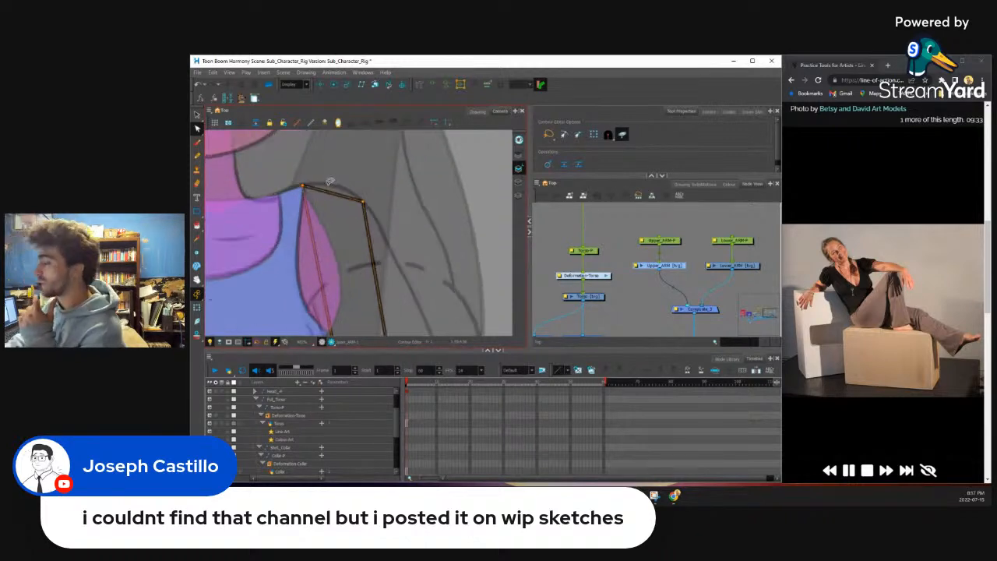
scroll(312, 188, up, 2)
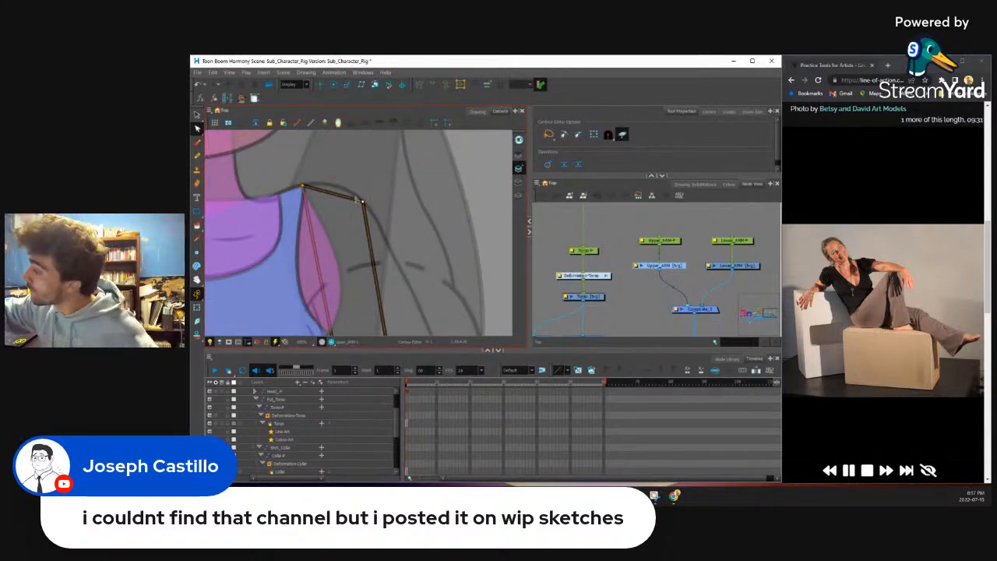
drag(363, 204, 311, 176)
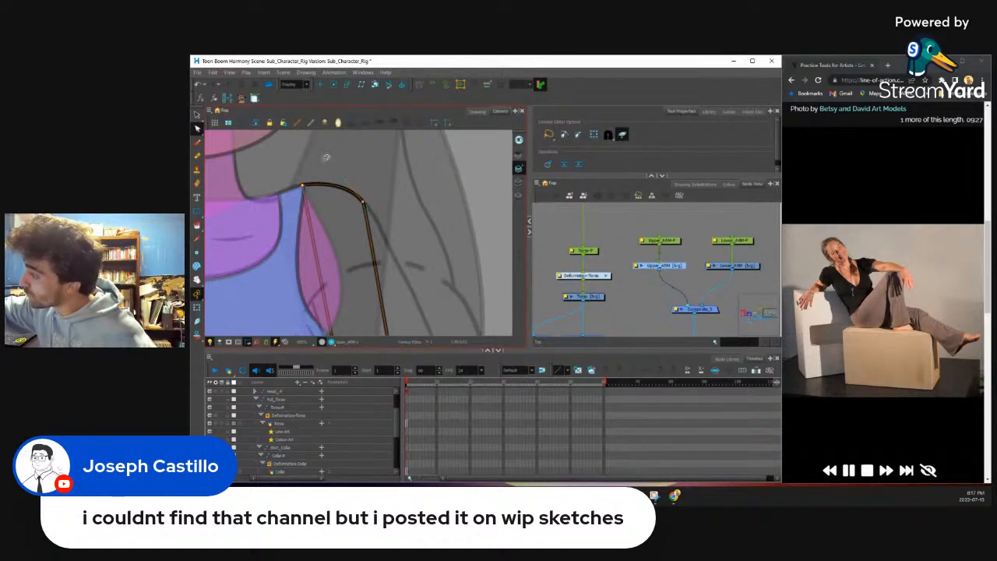
scroll(374, 191, down, 1)
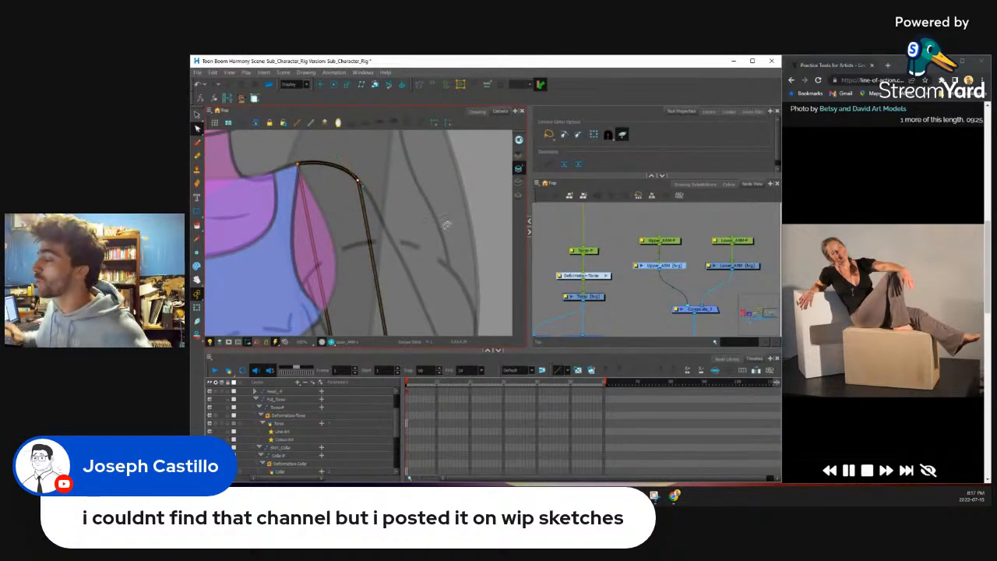
drag(366, 194, 380, 220)
mouse_move(383, 210)
mouse_down()
mouse_move(389, 204)
mouse_move(389, 219)
mouse_up()
drag(358, 181, 358, 183)
Step: Fine-tune the two wrist corners of the arm outline against the sketch and deselect the shape
scroll(410, 193, down, 6)
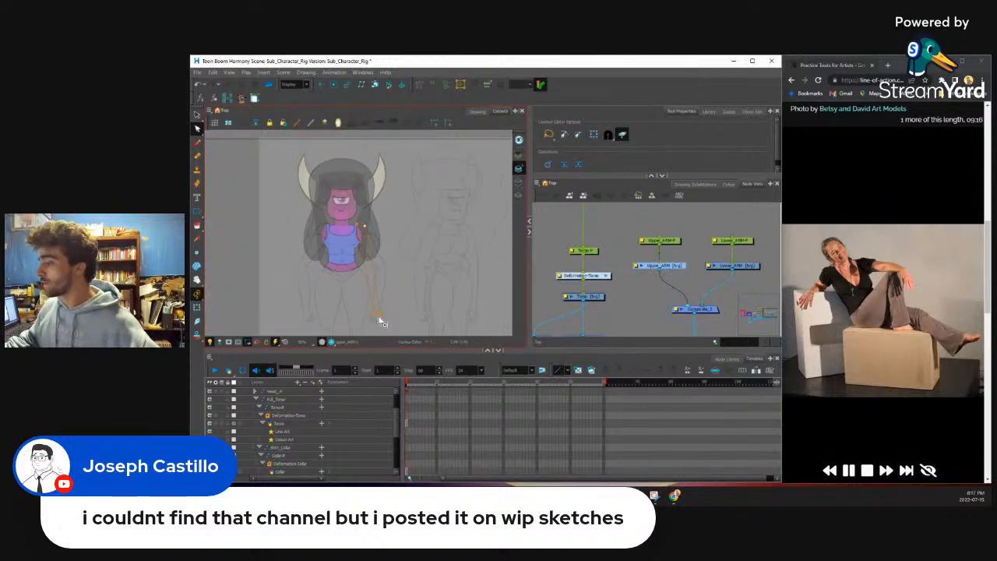
scroll(382, 321, up, 6)
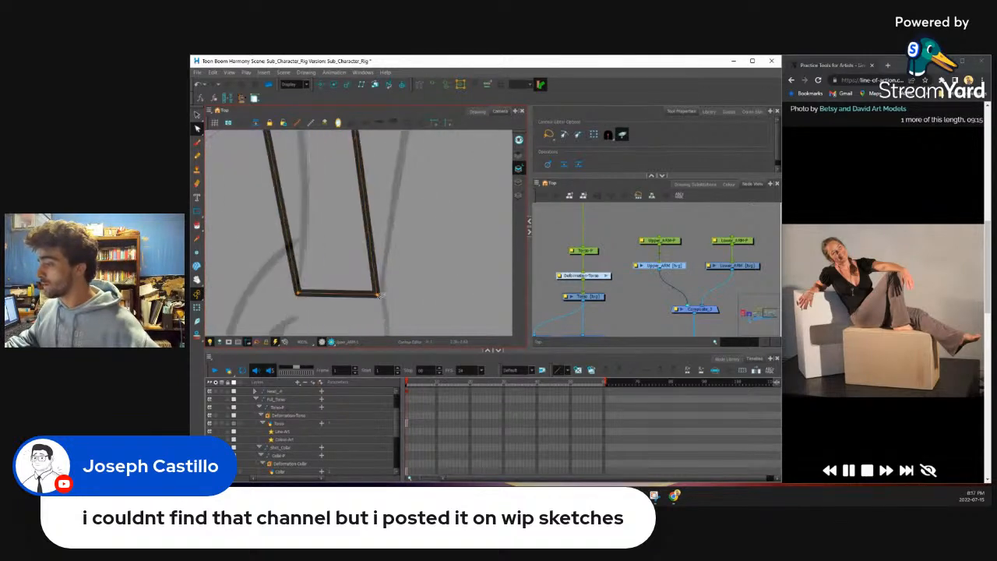
drag(298, 292, 300, 294)
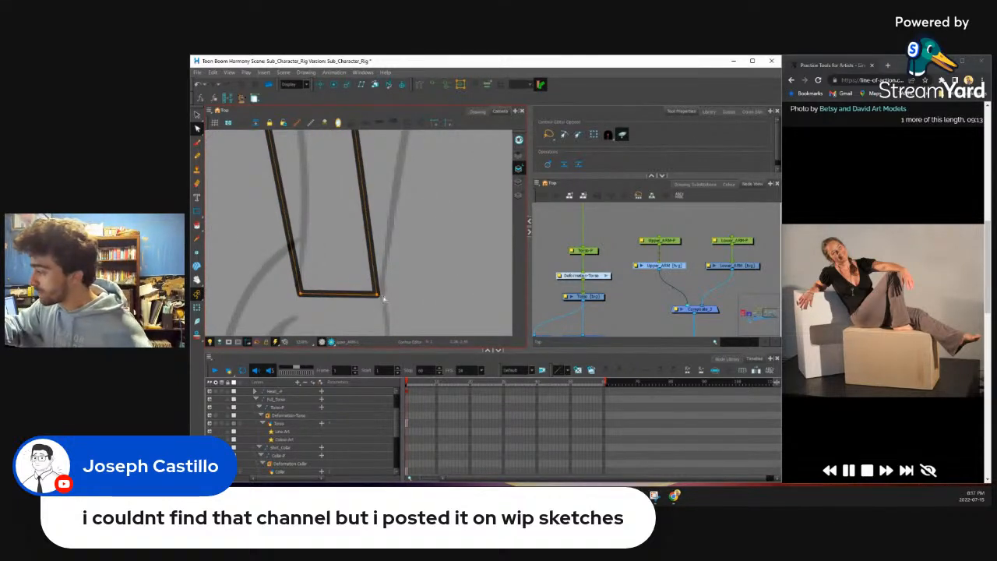
drag(379, 295, 384, 297)
click(404, 277)
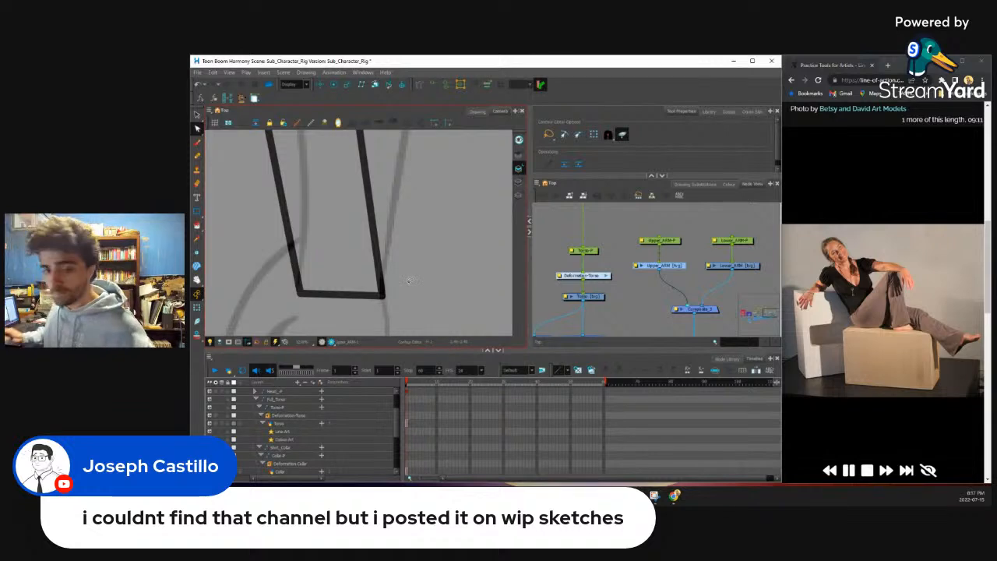
Step: Draw a circle with the Ellipse tool at the elbow, centred between the two long lines of the arm outline
scroll(406, 276, down, 6)
scroll(374, 237, up, 3)
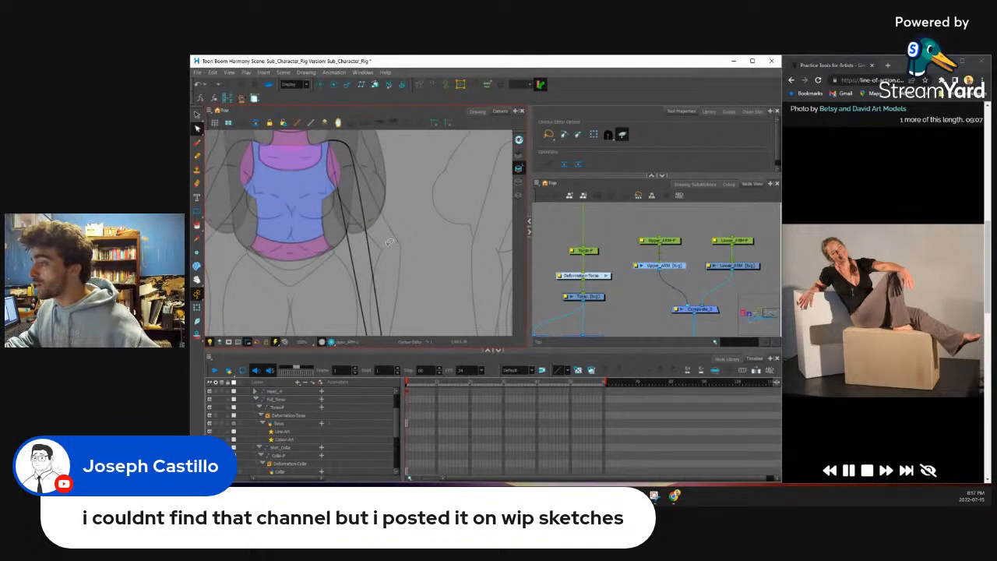
scroll(391, 240, up, 3)
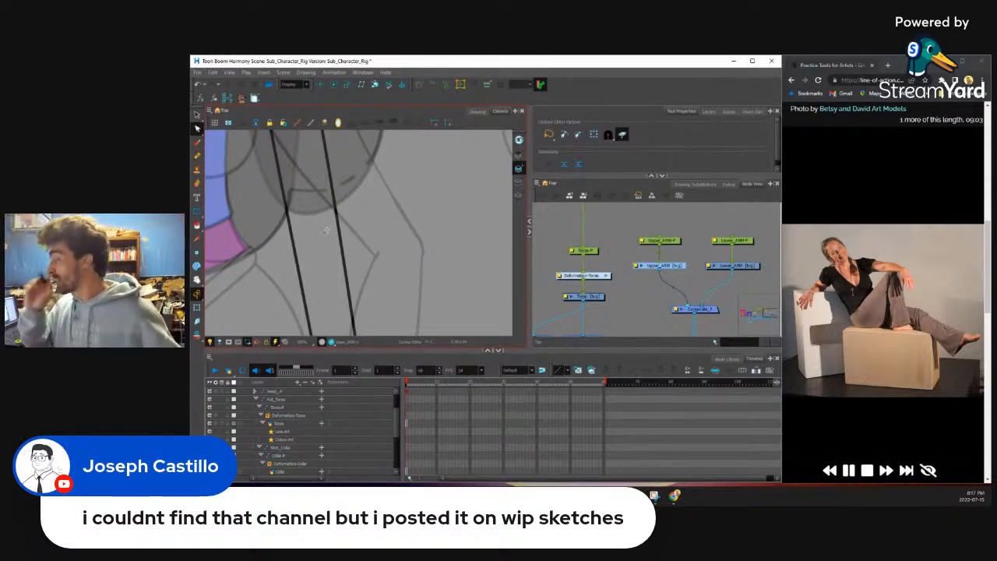
click(197, 212)
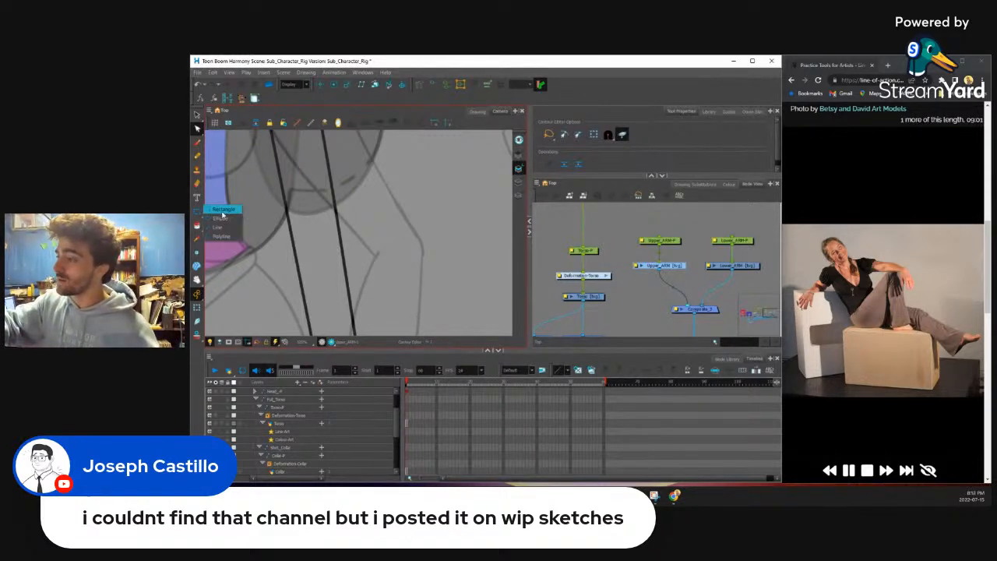
click(225, 219)
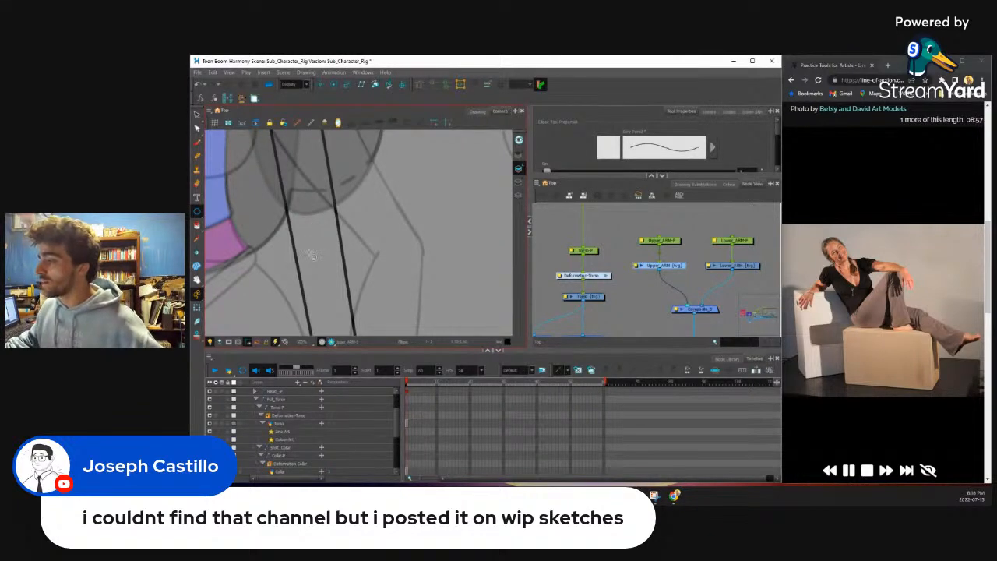
scroll(311, 249, up, 2)
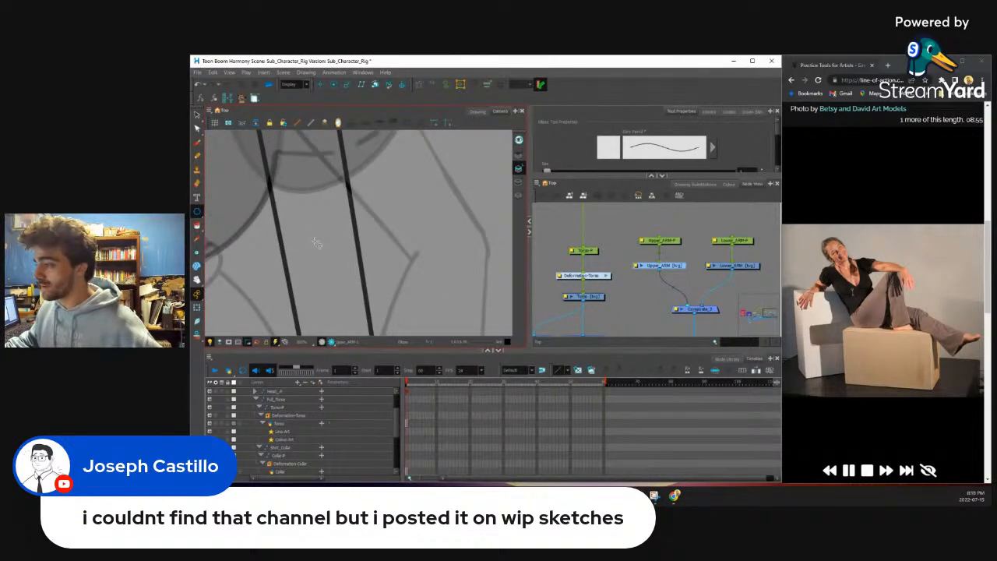
key(alt)
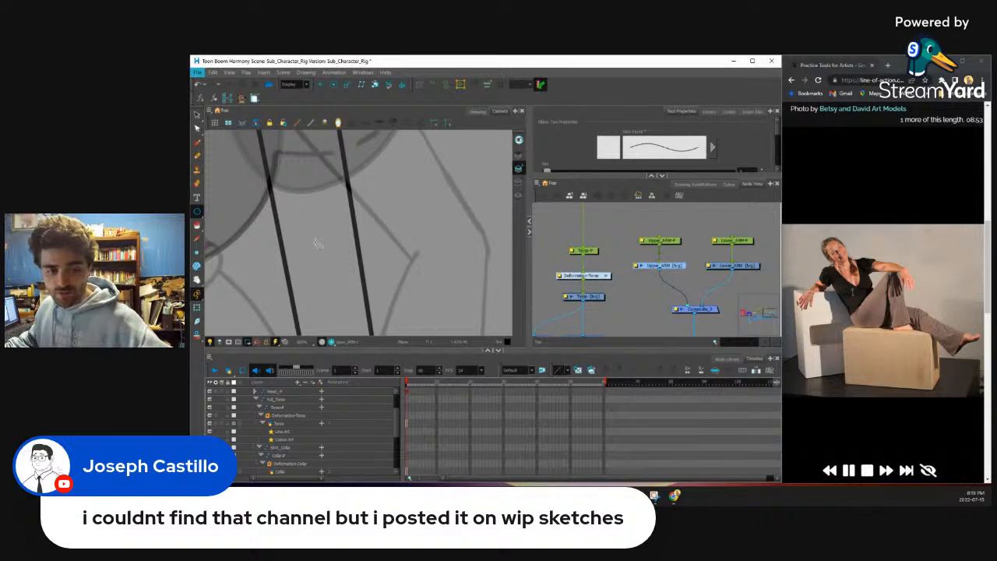
key(alt)
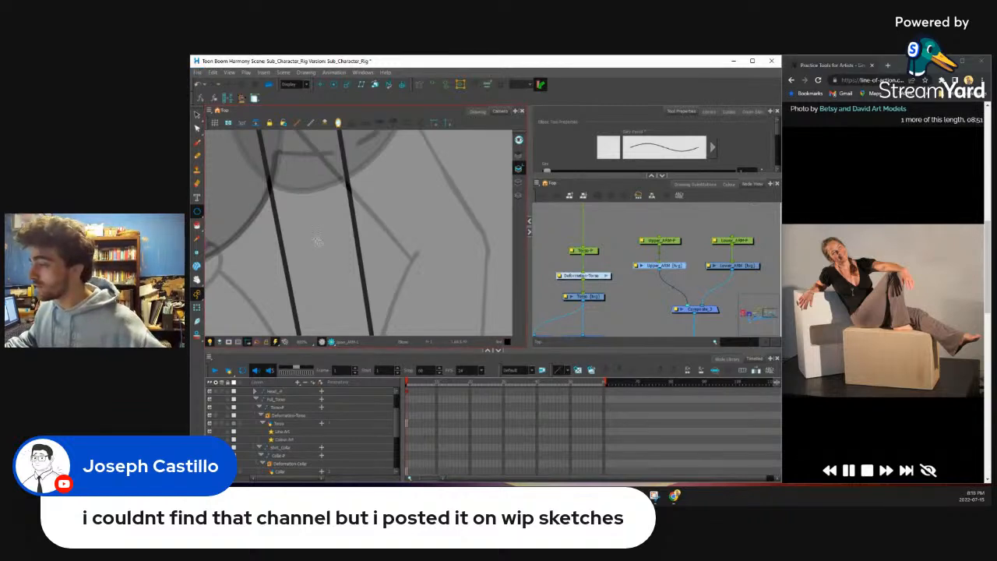
drag(316, 242, 358, 283)
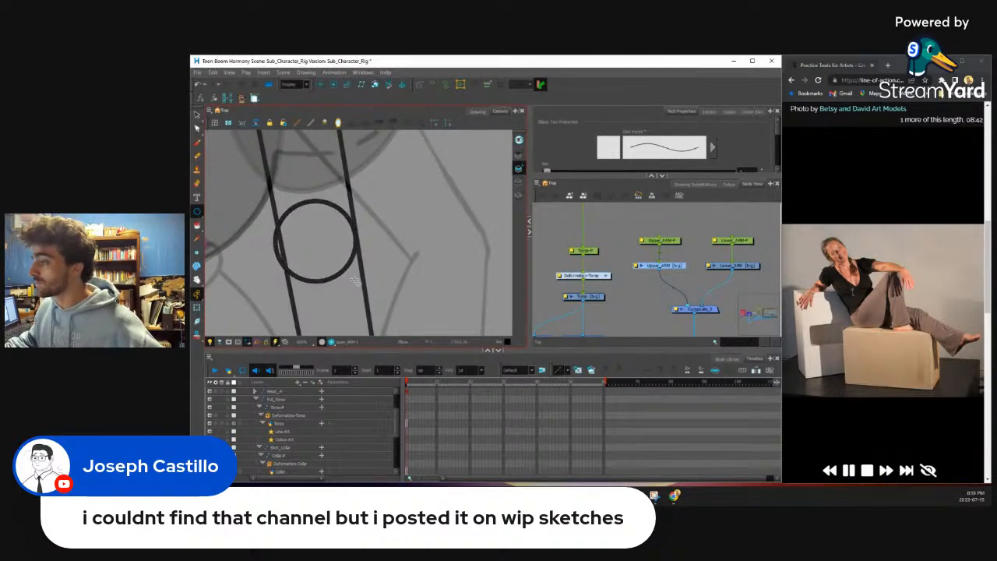
Step: Select the elbow circle and nudge it sideways so it sits centred between the arm lines
click(196, 114)
click(314, 201)
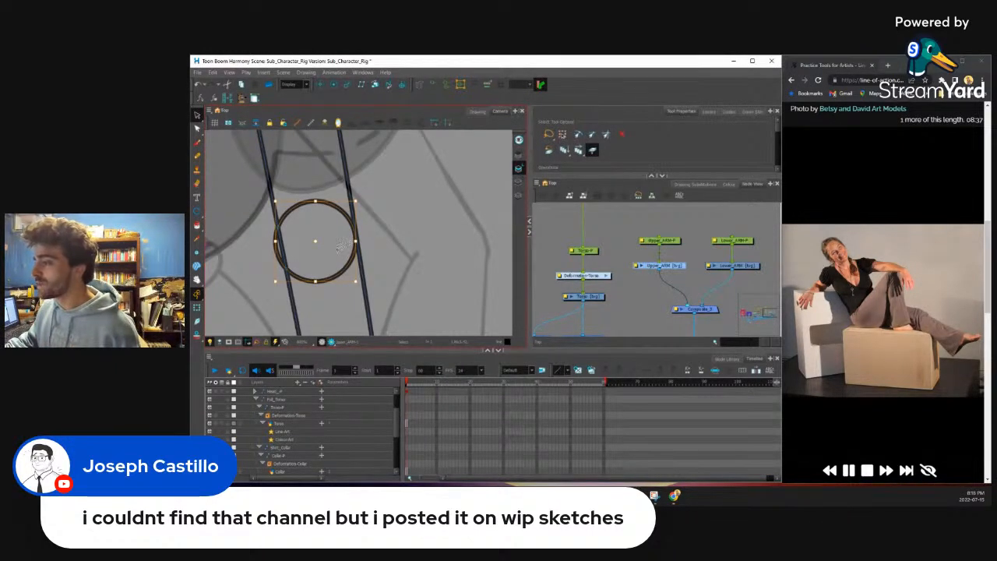
scroll(340, 248, up, 1)
drag(336, 246, 309, 246)
drag(365, 288, 363, 286)
key(Right)
key(Right)
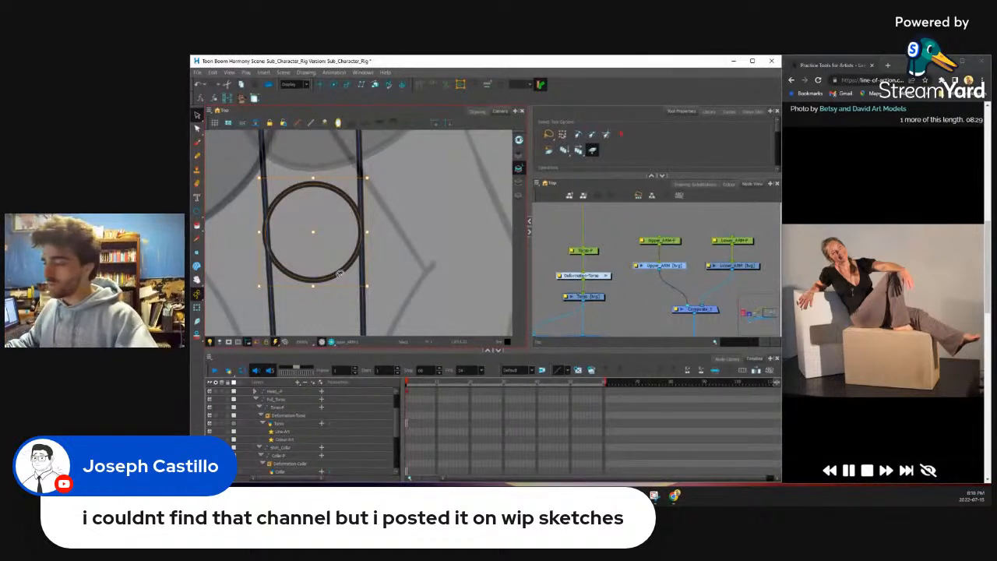
Step: Scale the elbow circle proportionally until its sides meet the centre lines of the arm outline's strokes
scroll(300, 241, up, 1)
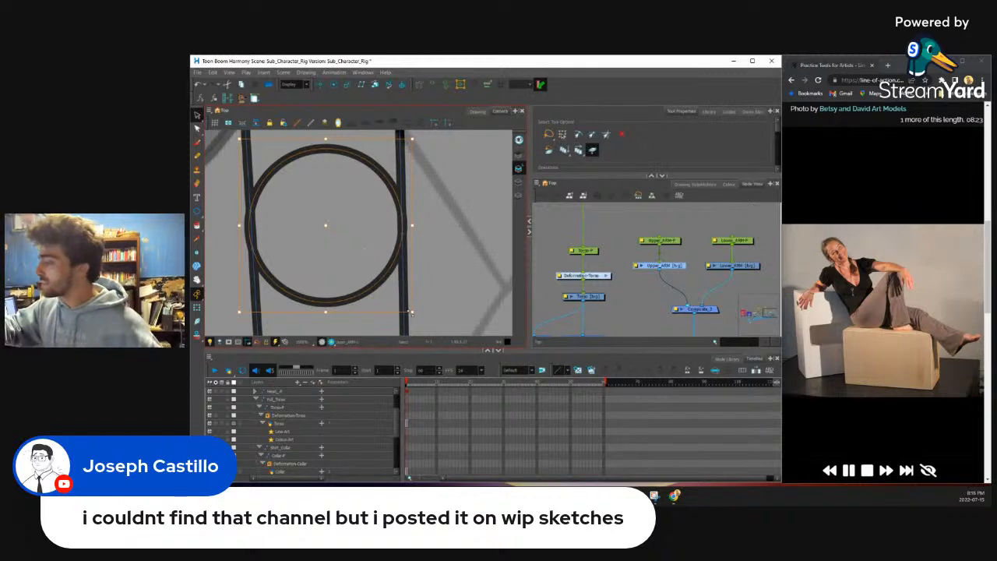
drag(412, 313, 472, 291)
scroll(341, 288, up, 2)
key(space)
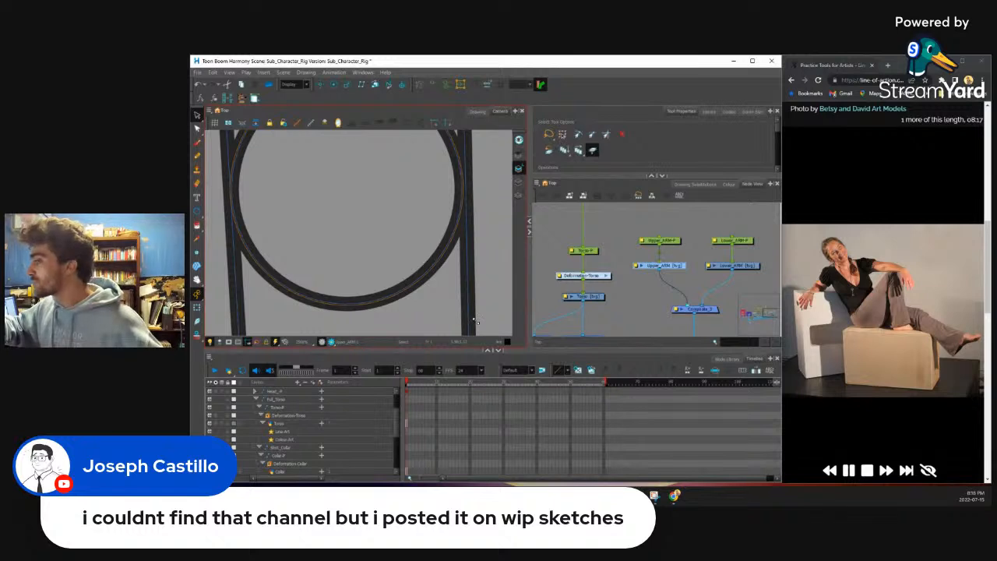
click(446, 265)
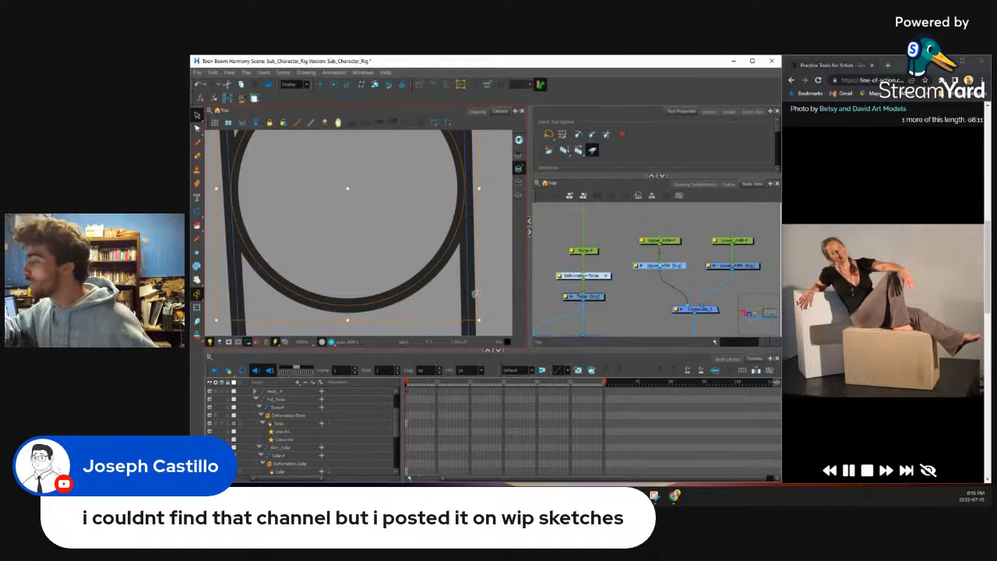
drag(479, 320, 479, 321)
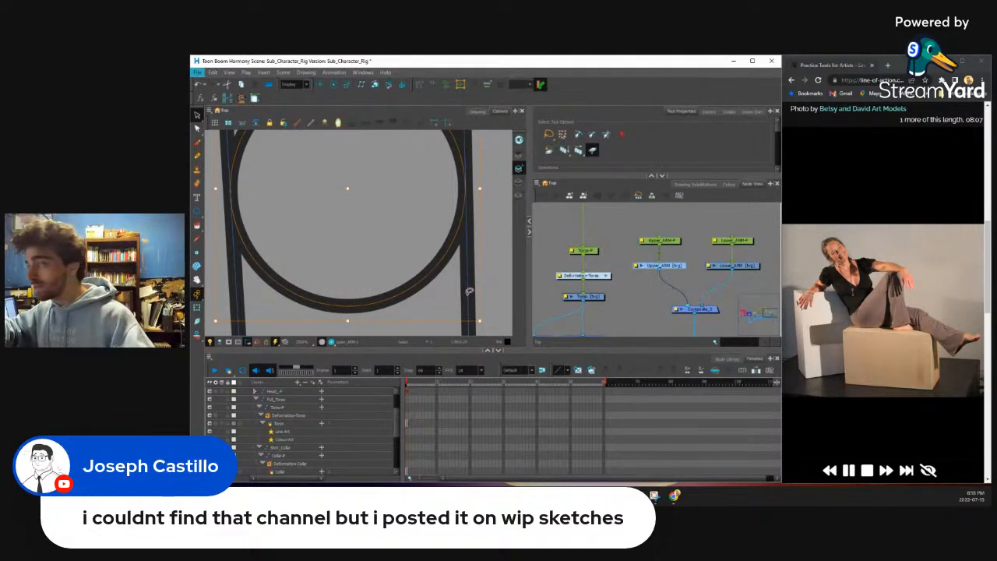
Step: Refine the elbow circle's fit between the arm lines with a very small resize from its lower corner
key(Right)
key(Right)
key(Right)
key(Right)
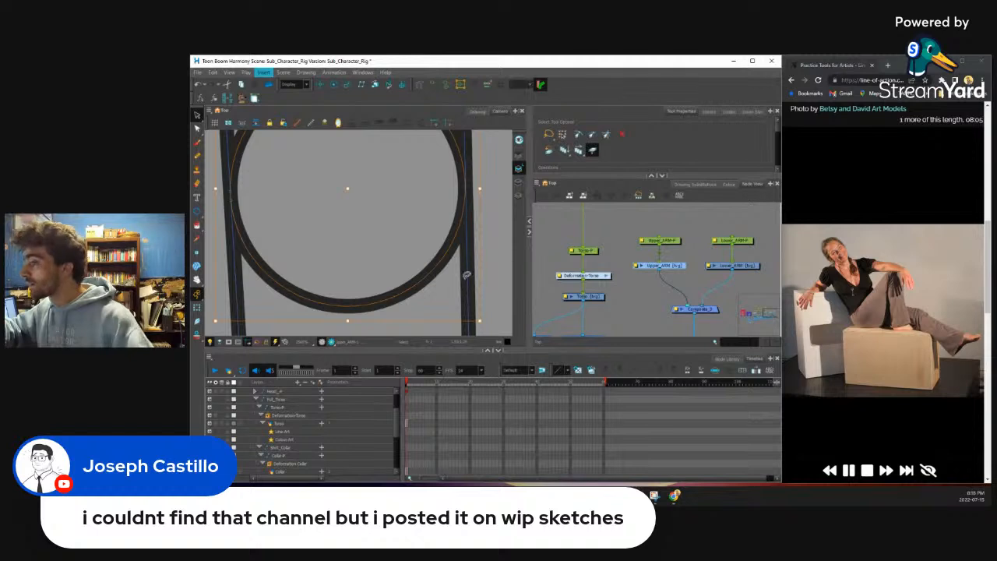
key(Escape)
key(Escape)
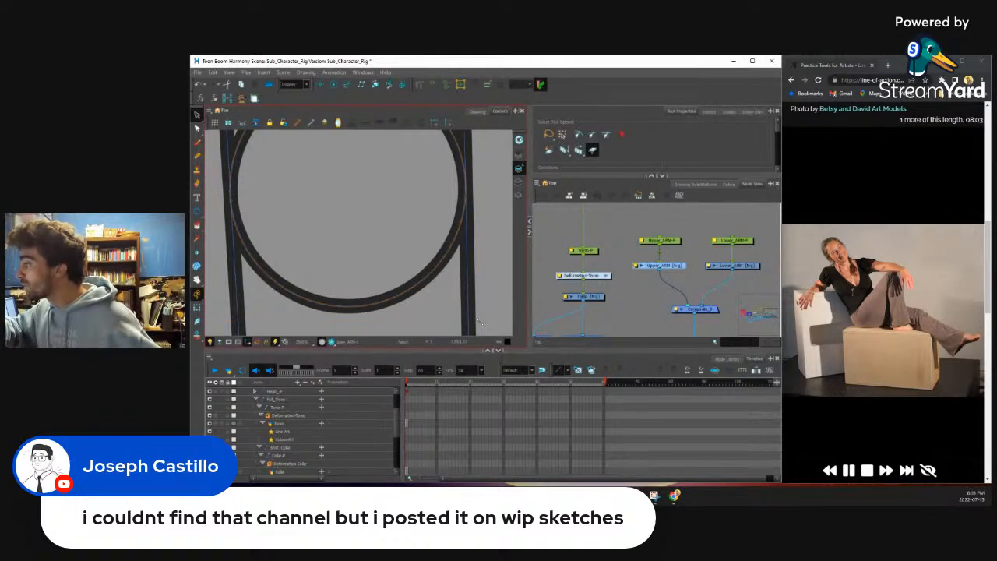
drag(479, 321, 479, 320)
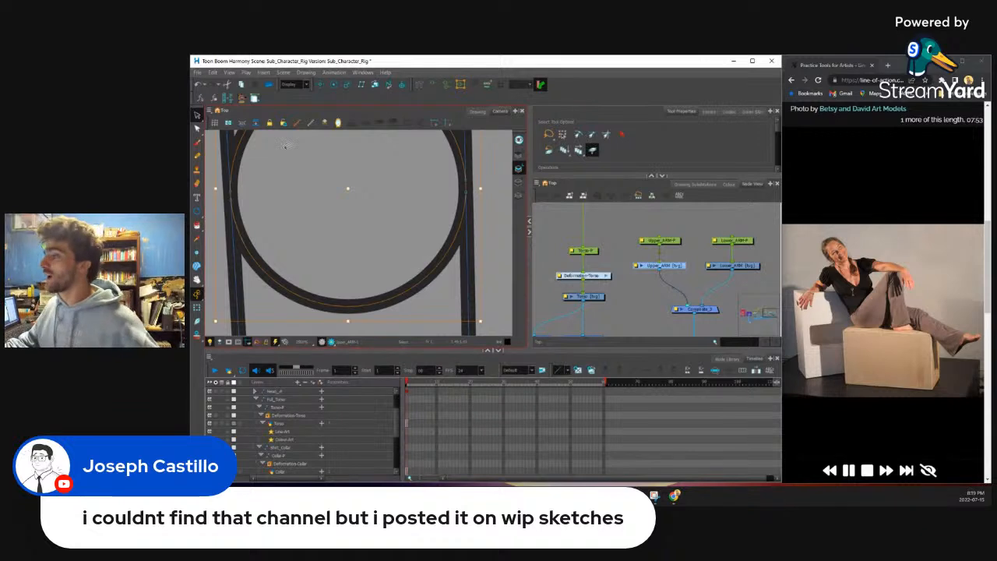
Step: Examine up close how both sides of the elbow circle line up with the arm outline's centre lines
scroll(258, 273, up, 6)
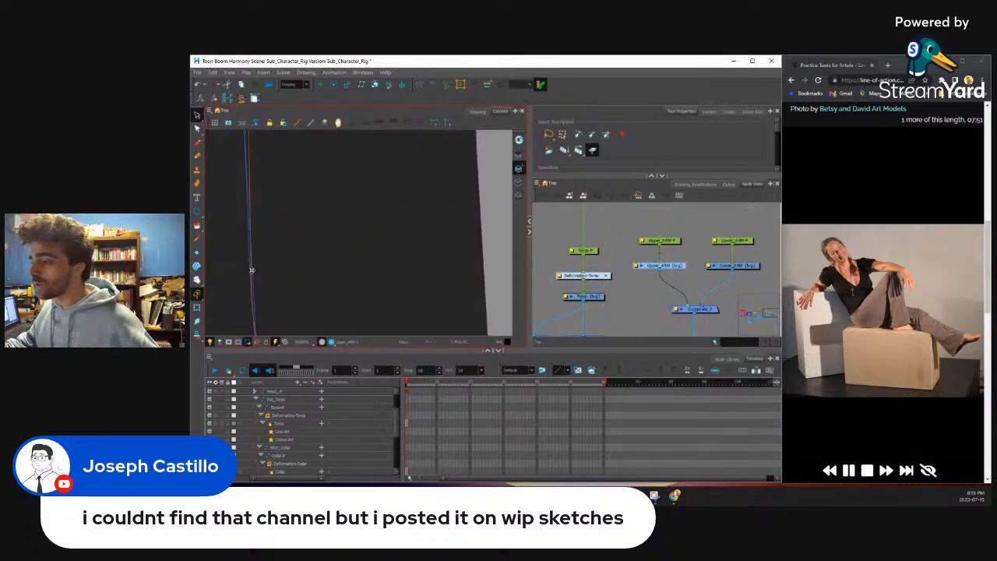
scroll(253, 266, down, 7)
drag(360, 263, 277, 261)
scroll(277, 260, up, 4)
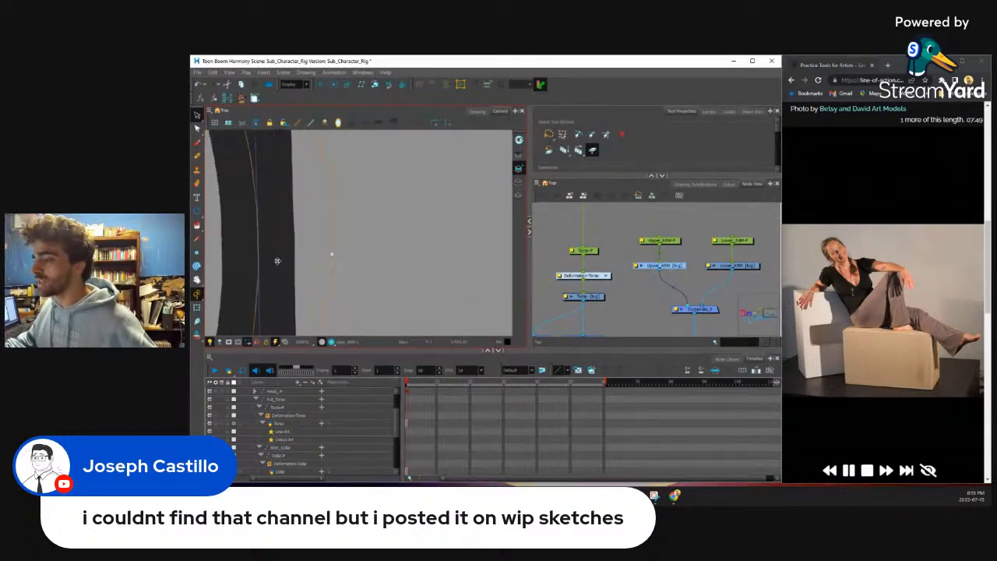
scroll(277, 261, down, 5)
scroll(284, 267, up, 3)
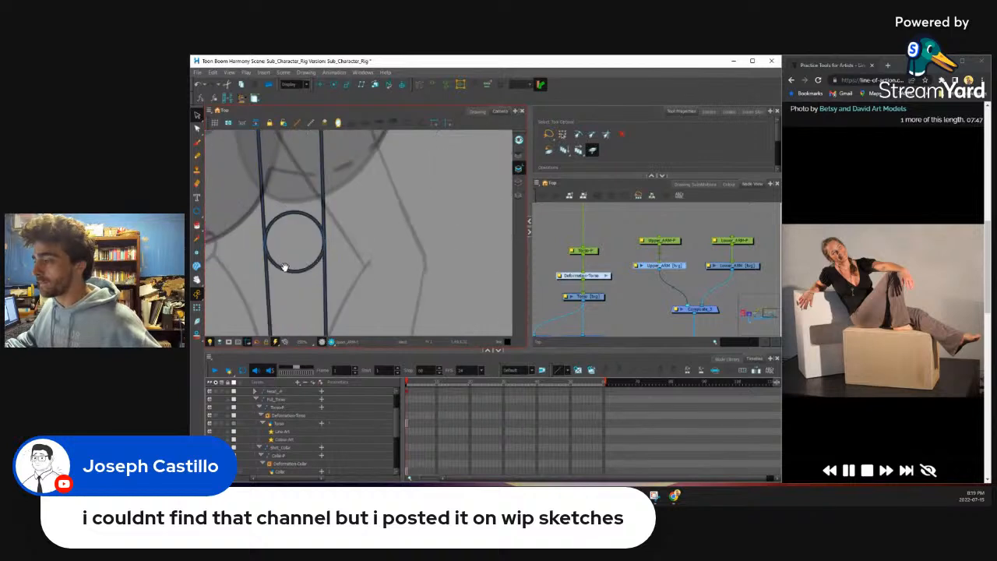
drag(284, 267, 304, 267)
scroll(308, 269, up, 2)
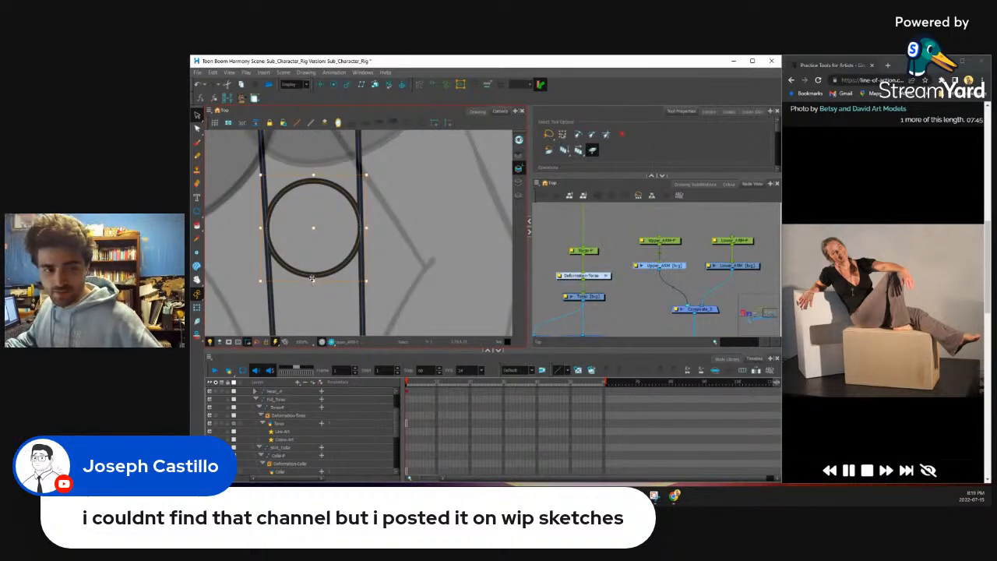
Step: Paste a duplicate of the elbow circle and nudge it up and left onto the original
key(ctrl+v)
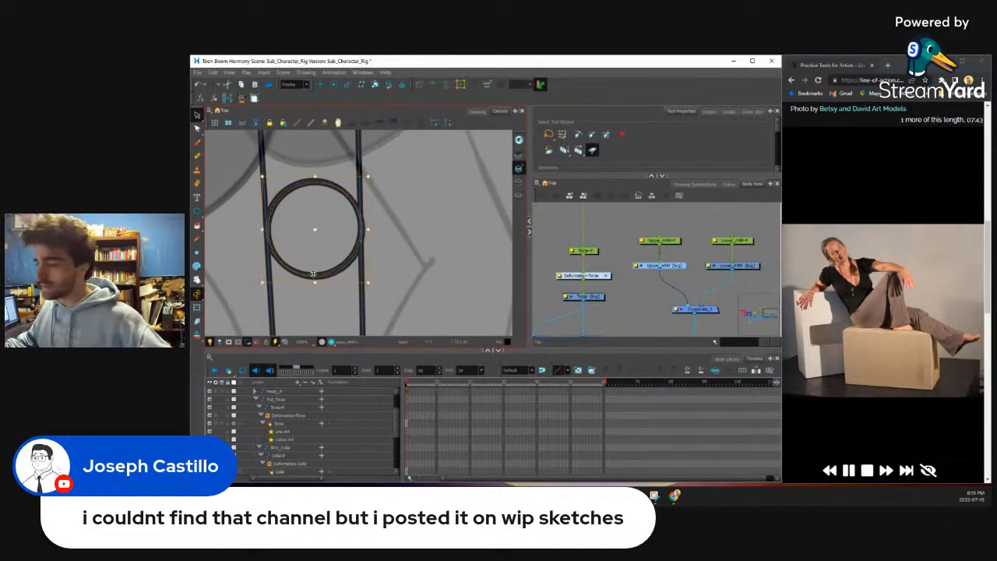
key(Up)
key(Left)
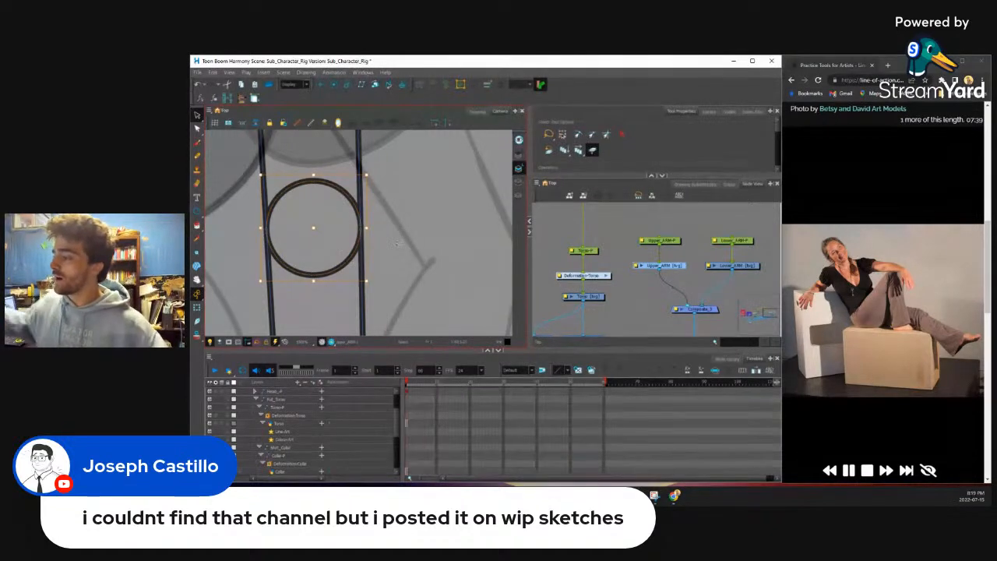
Step: Shrink the duplicate circle to a tiny dot marking the centre of the elbow circle
scroll(315, 243, up, 2)
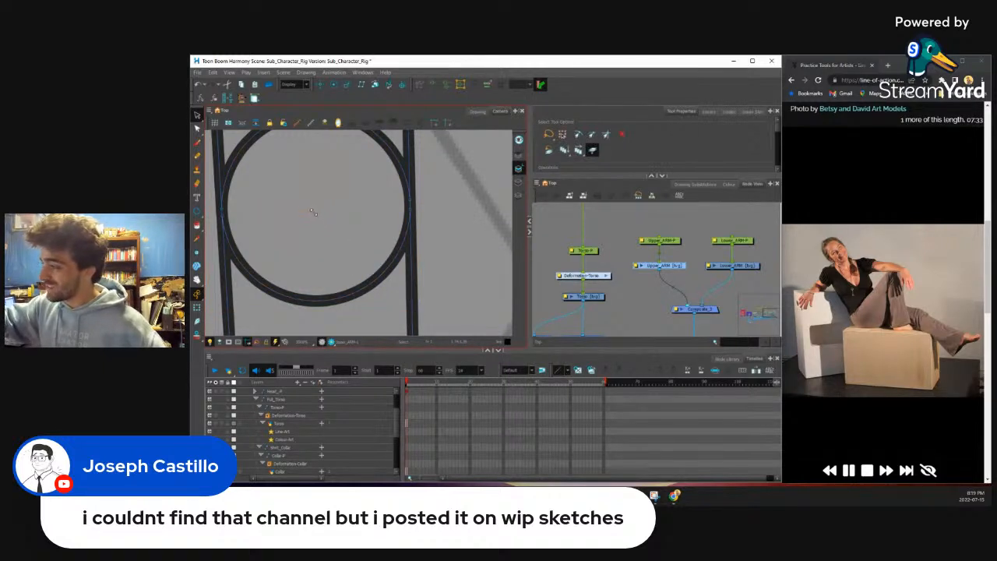
drag(314, 207, 320, 211)
scroll(320, 212, up, 5)
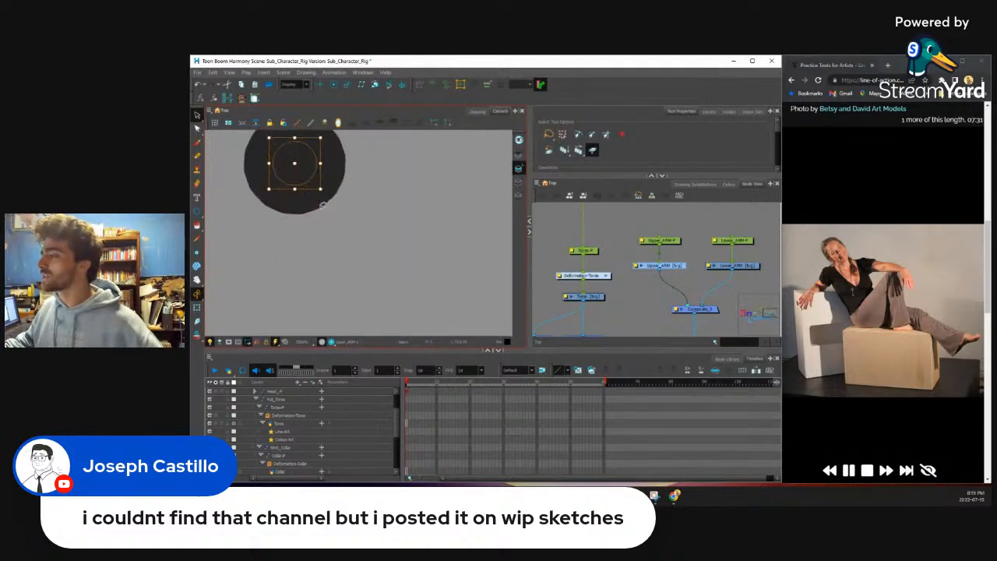
scroll(320, 184, up, 6)
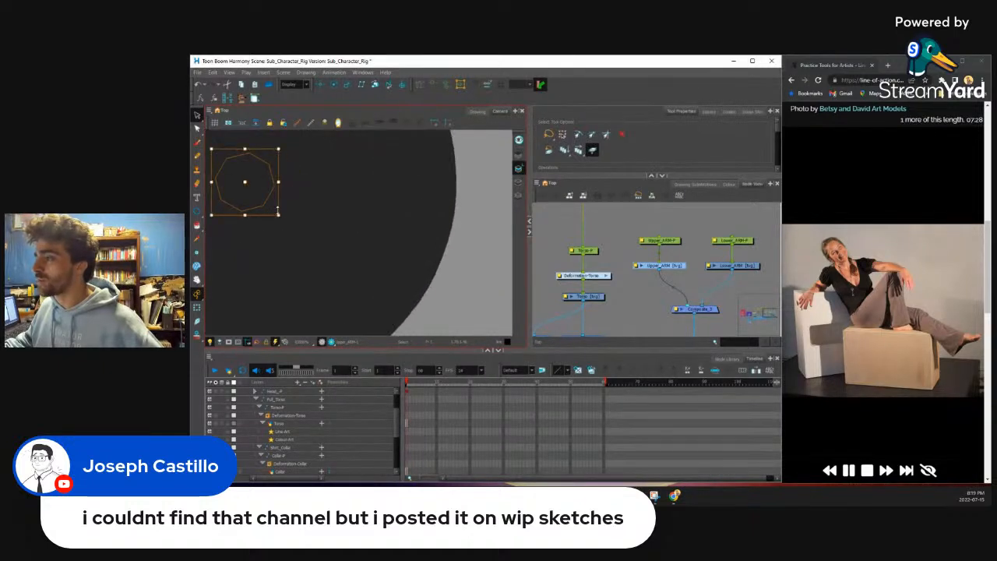
scroll(278, 214, down, 8)
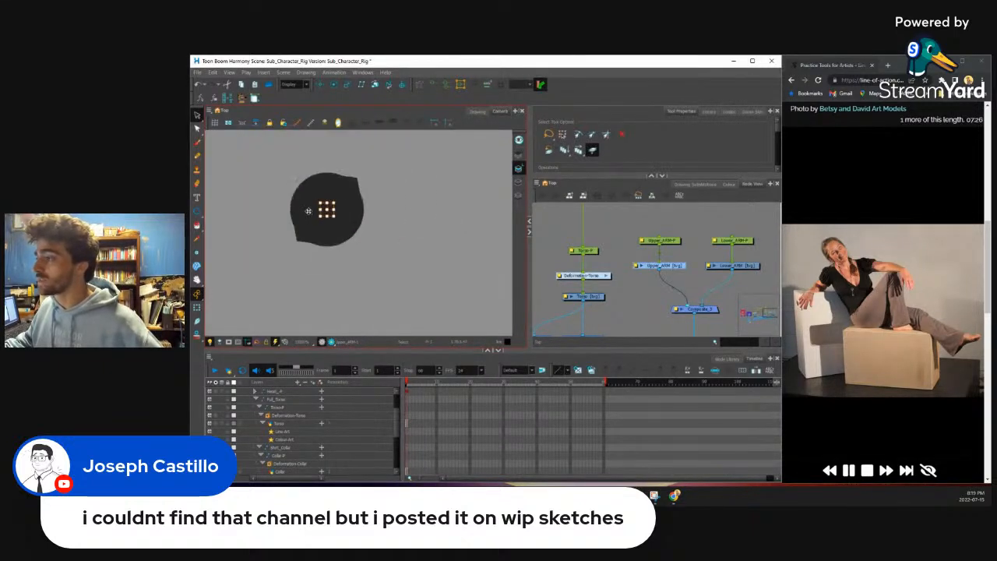
scroll(311, 211, up, 5)
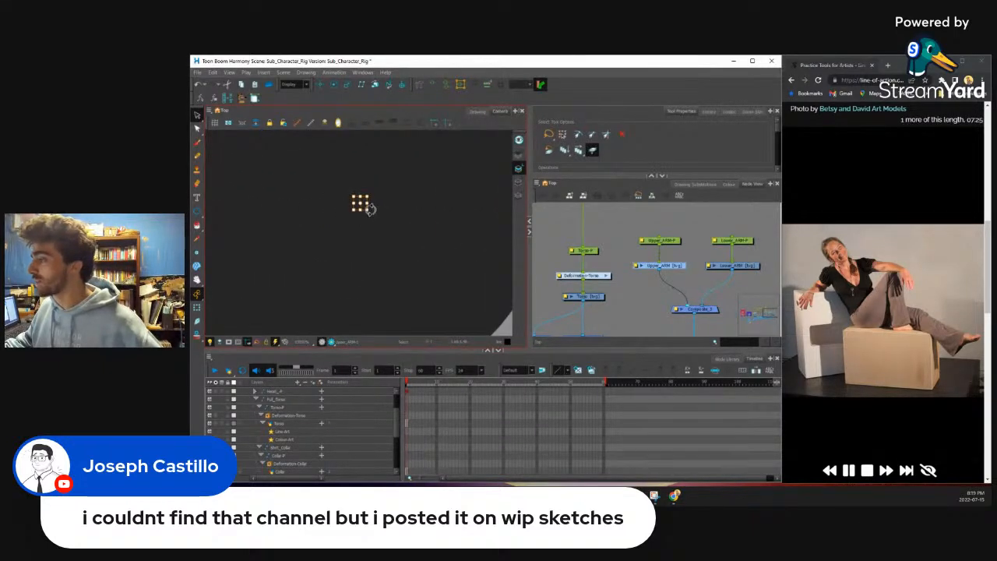
drag(364, 206, 360, 205)
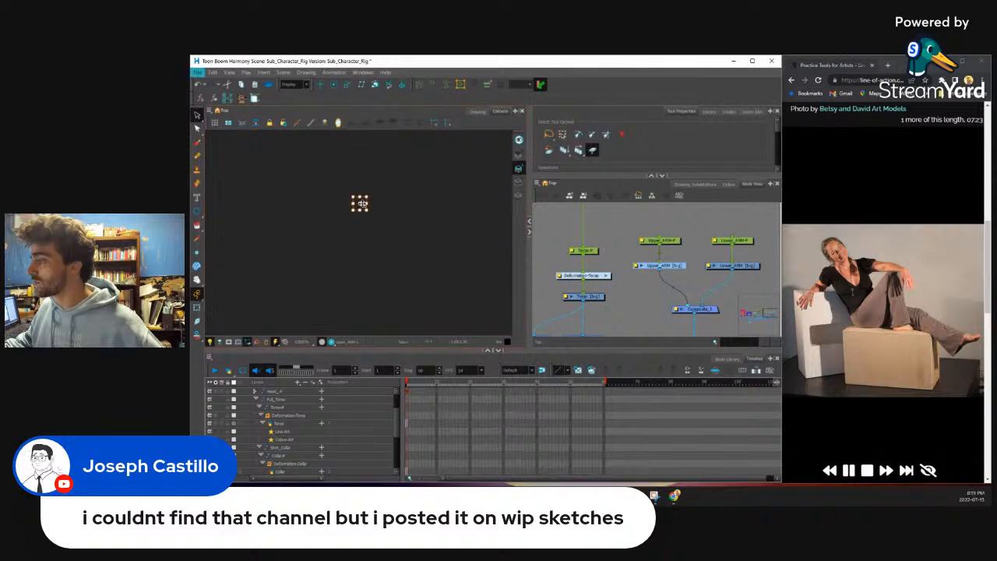
Step: Copy the whole arm outline with its elbow circle and centre dot from the Upper_ARM drawing into the Lower_ARM drawing
scroll(360, 205, down, 10)
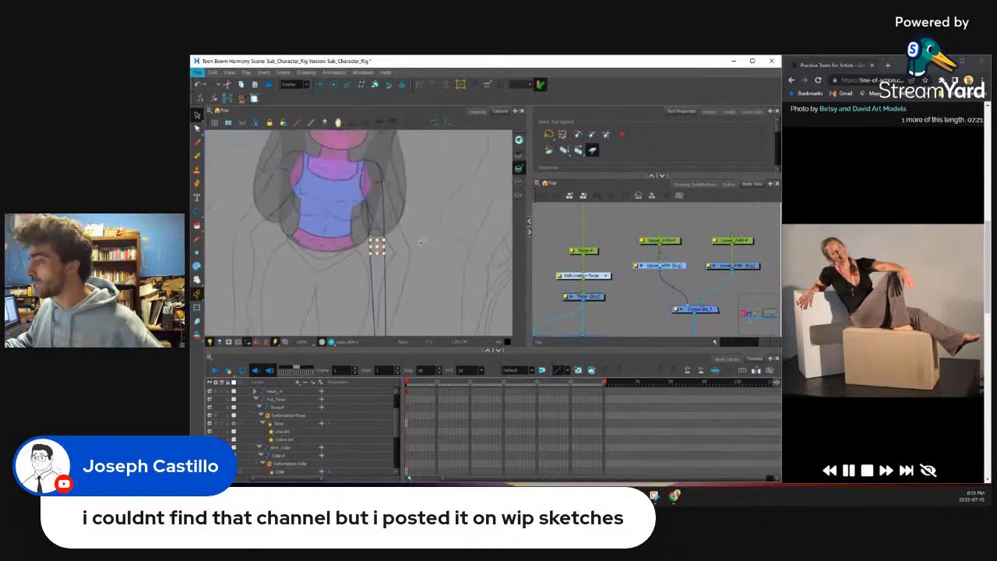
scroll(376, 246, down, 5)
scroll(366, 240, up, 8)
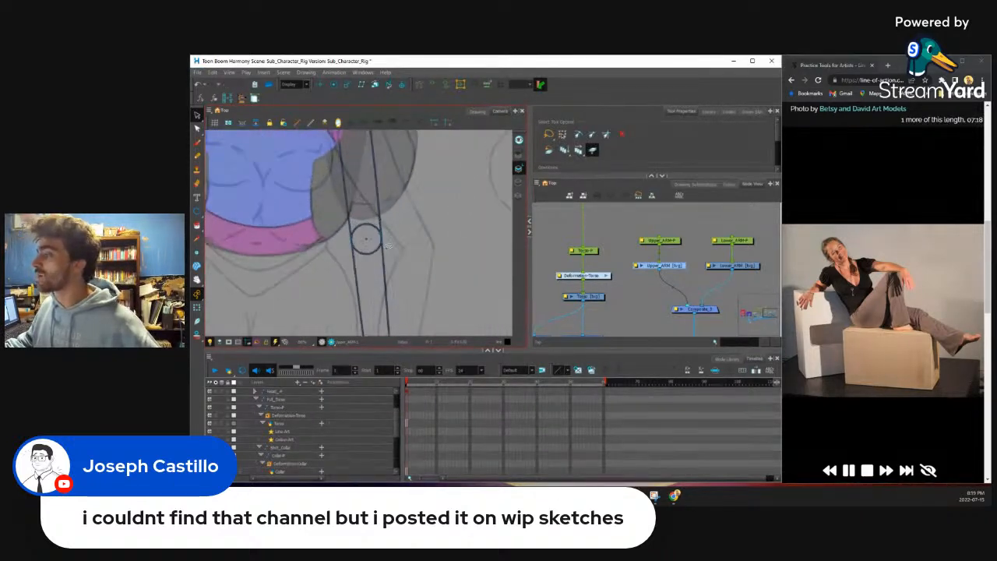
scroll(388, 247, down, 5)
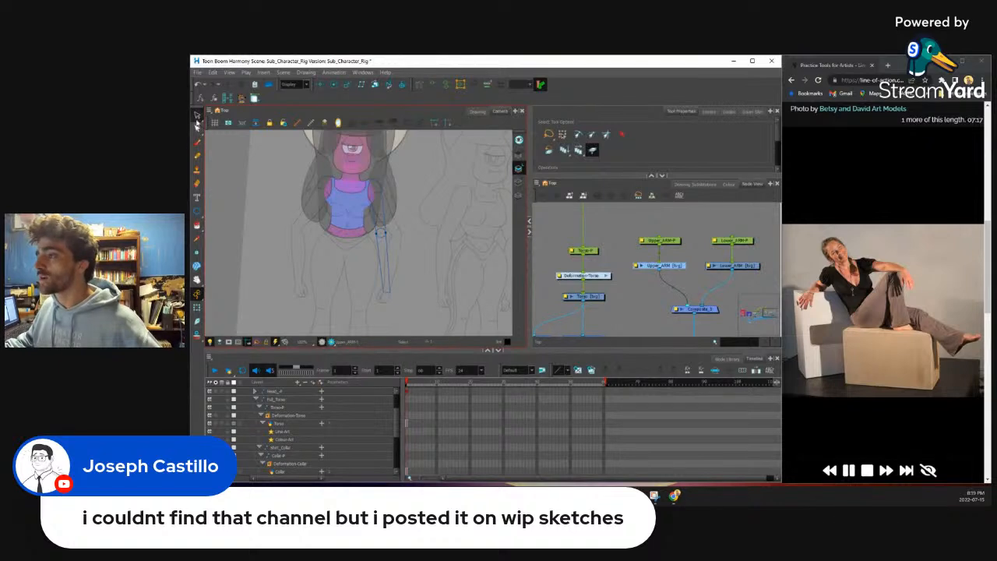
mouse_move(414, 301)
mouse_down()
mouse_move(358, 201)
mouse_move(367, 178)
mouse_move(389, 210)
mouse_up()
click(737, 266)
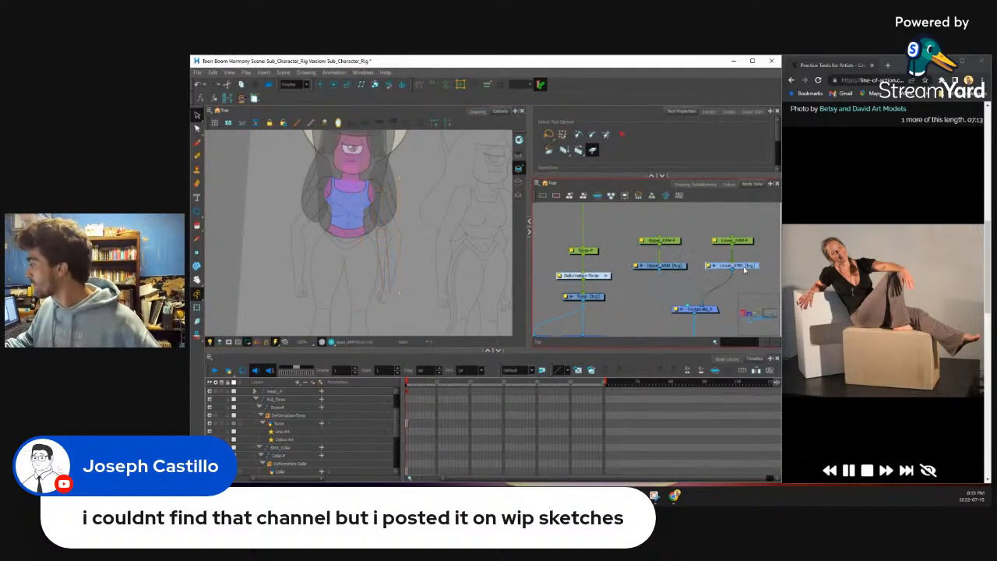
click(374, 243)
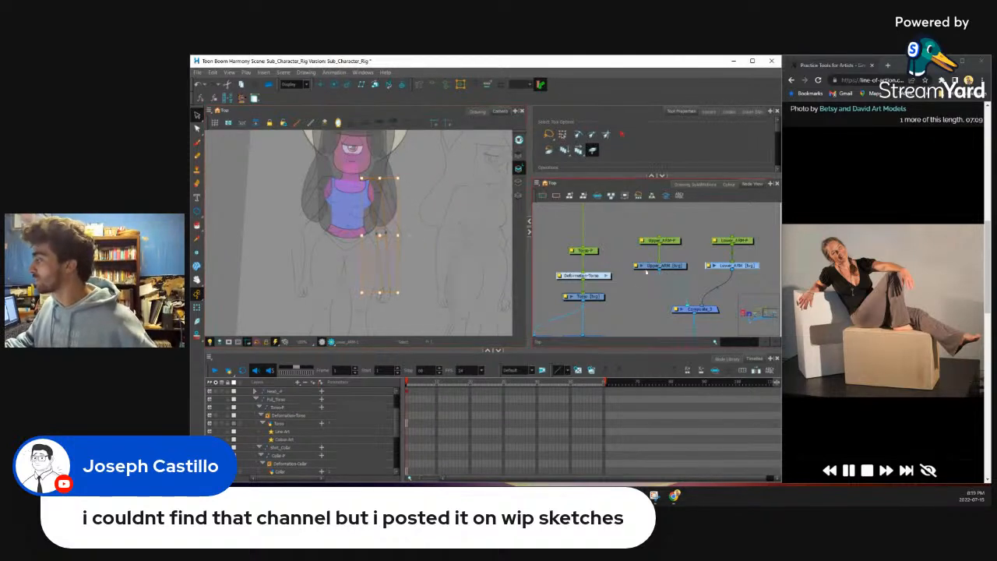
click(709, 266)
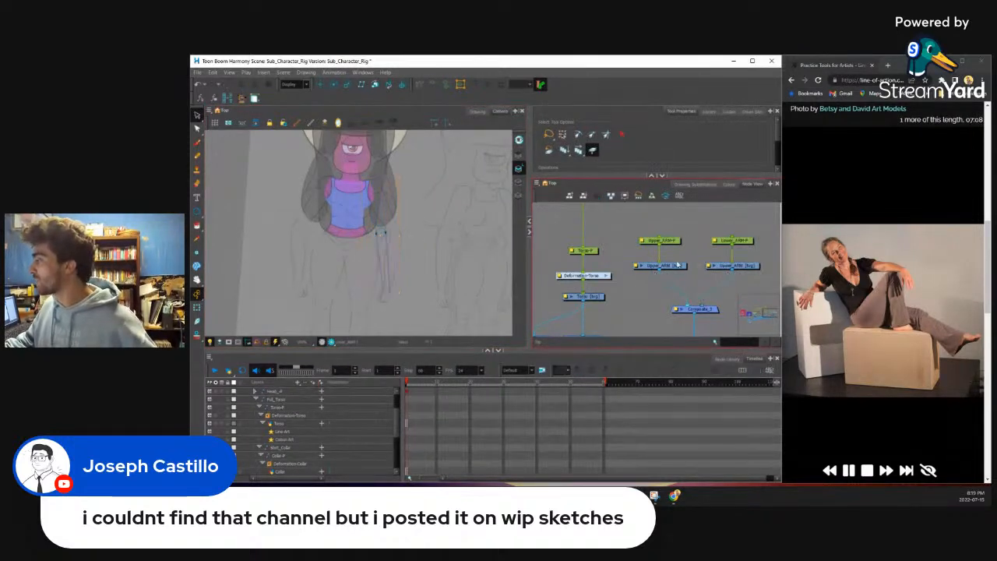
Step: Disable the Lower_ARM drawing node to isolate the Upper_ARM drawing
click(676, 266)
click(746, 266)
key(d)
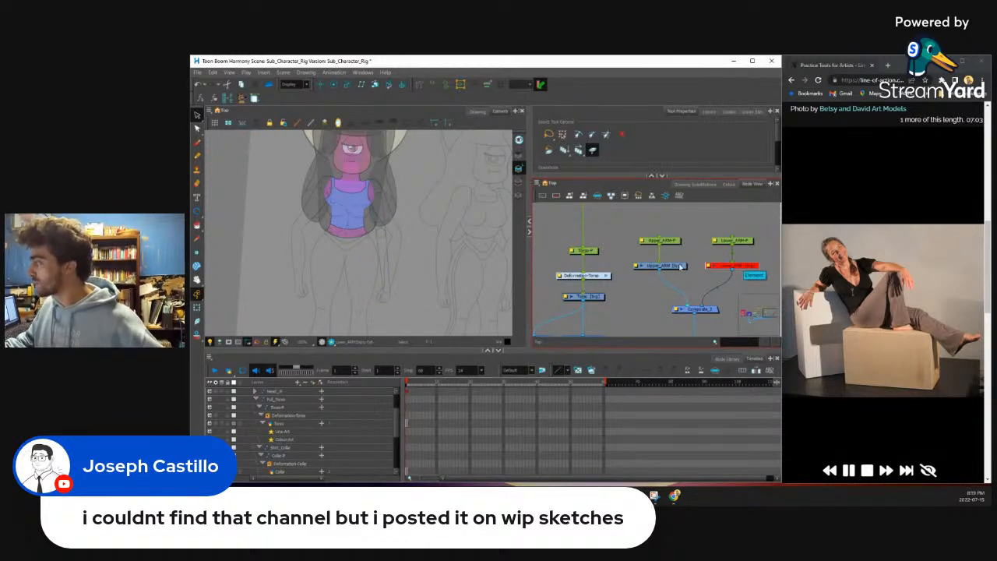
Step: Cut away the forearm lines below the elbow circle in the Upper_ARM drawing
click(676, 266)
scroll(381, 225, up, 3)
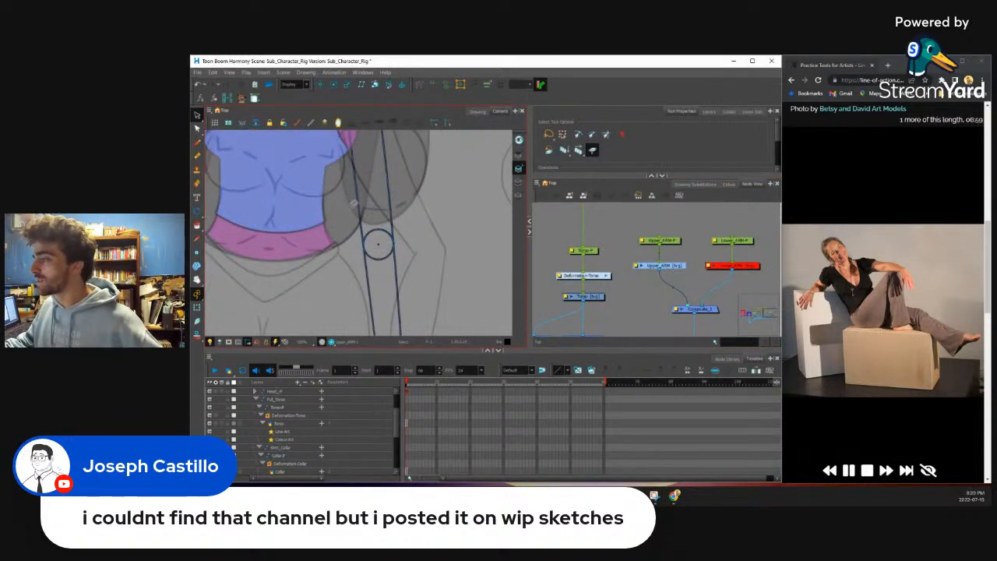
scroll(395, 194, down, 2)
scroll(390, 284, up, 2)
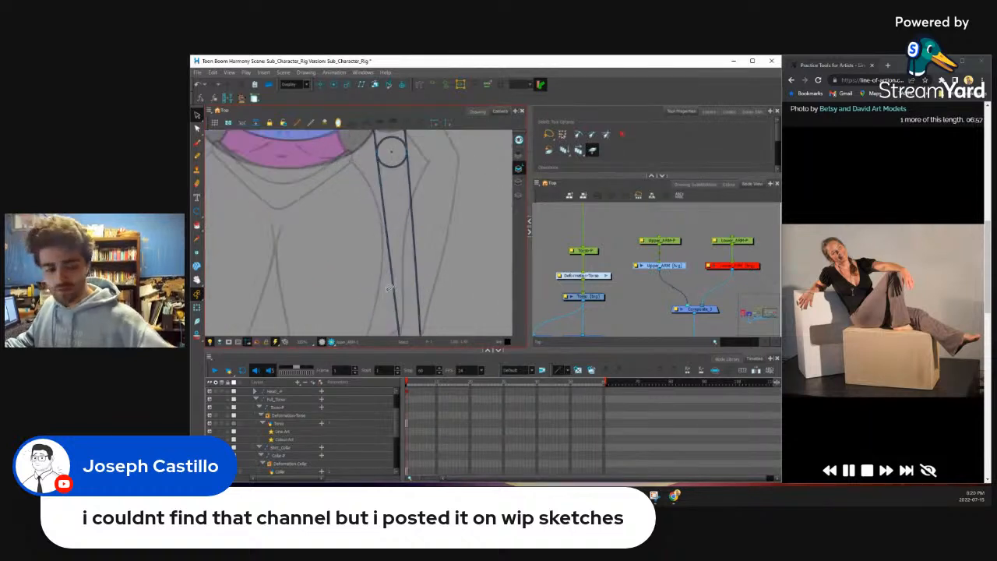
scroll(381, 280, up, 1)
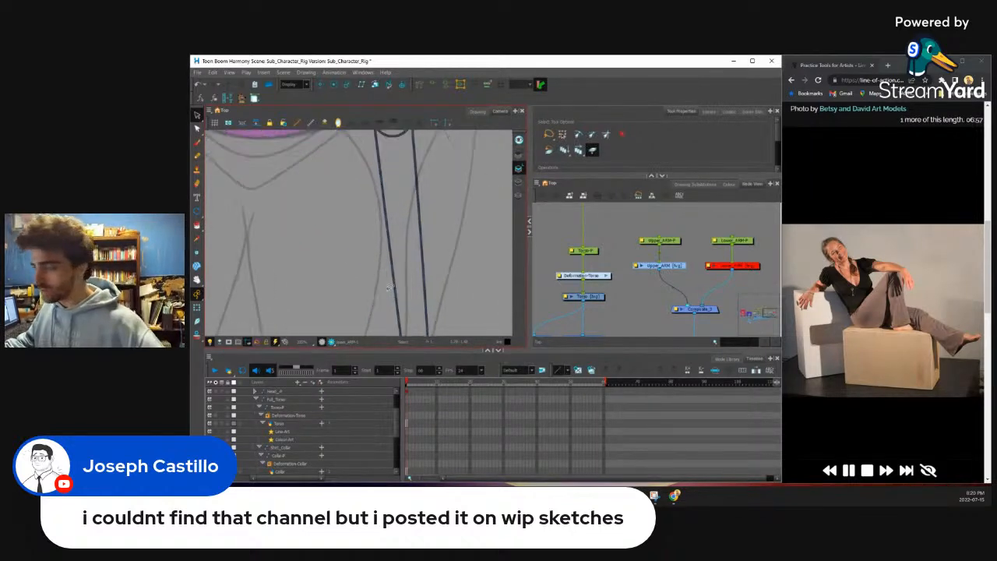
scroll(390, 257, down, 3)
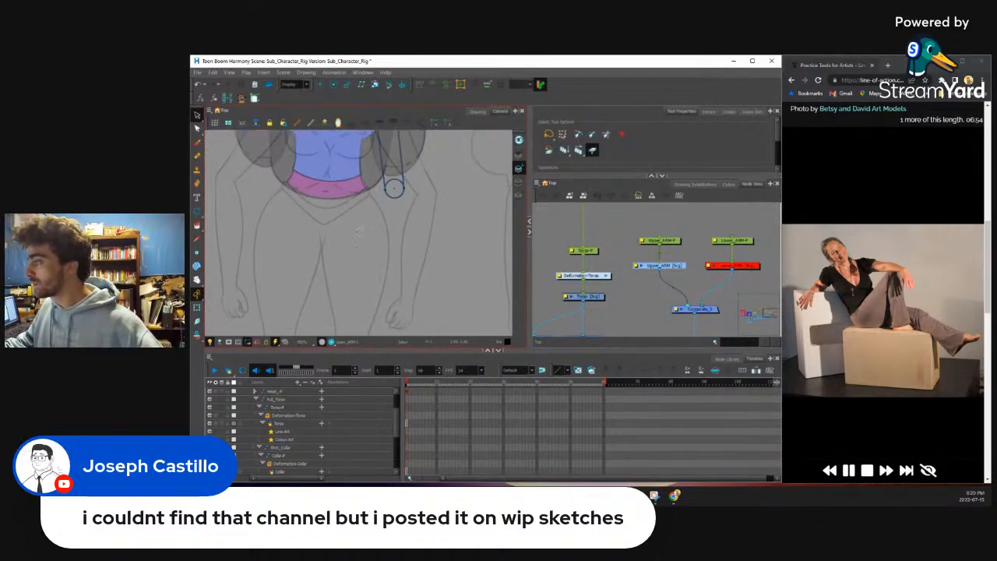
Step: Cut away the upper arc of the elbow circle in the Upper_ARM drawing, leaving a rounded lower end and the centre dot
scroll(393, 187, up, 3)
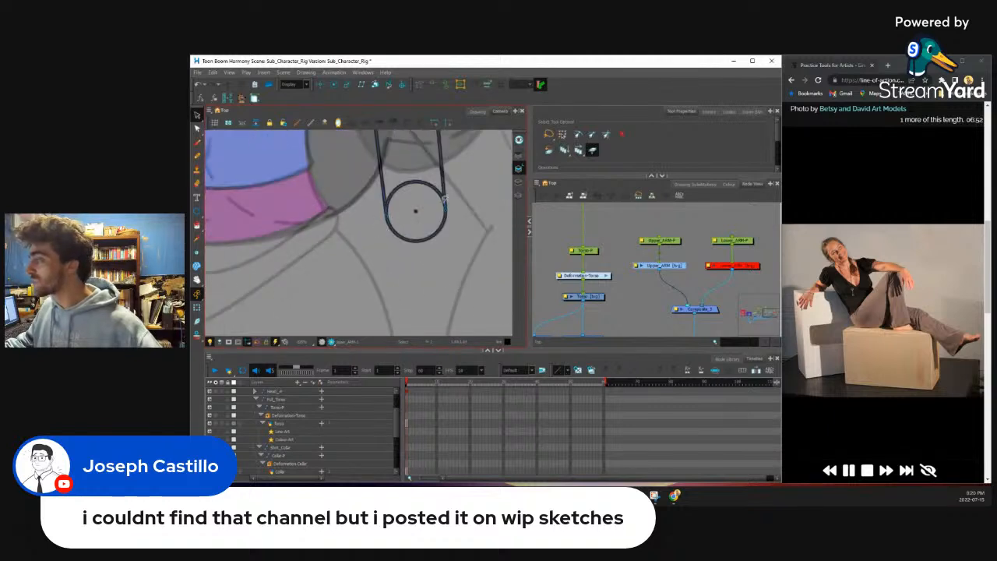
scroll(445, 202, down, 1)
scroll(425, 199, up, 2)
scroll(430, 191, down, 1)
scroll(431, 177, up, 1)
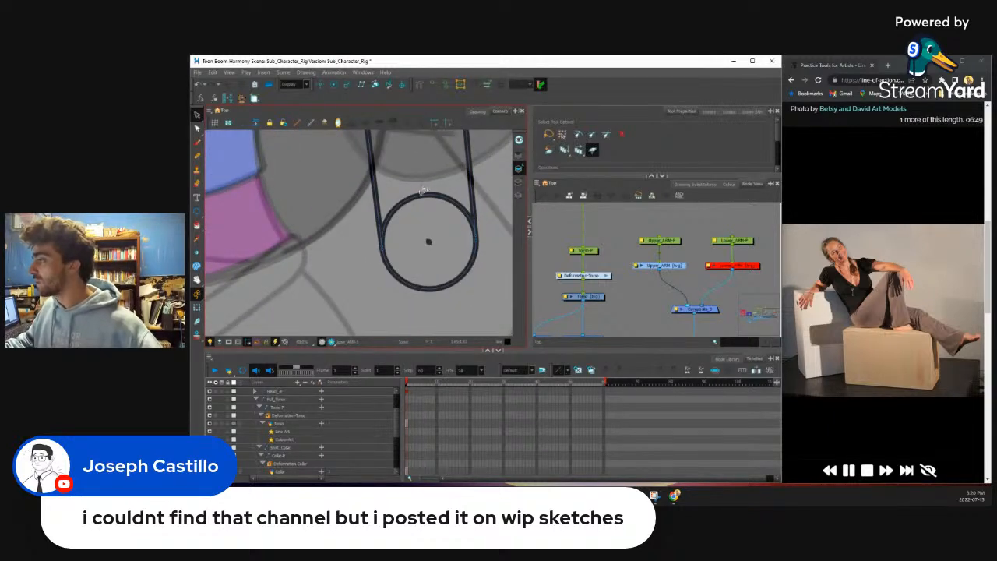
scroll(427, 241, down, 3)
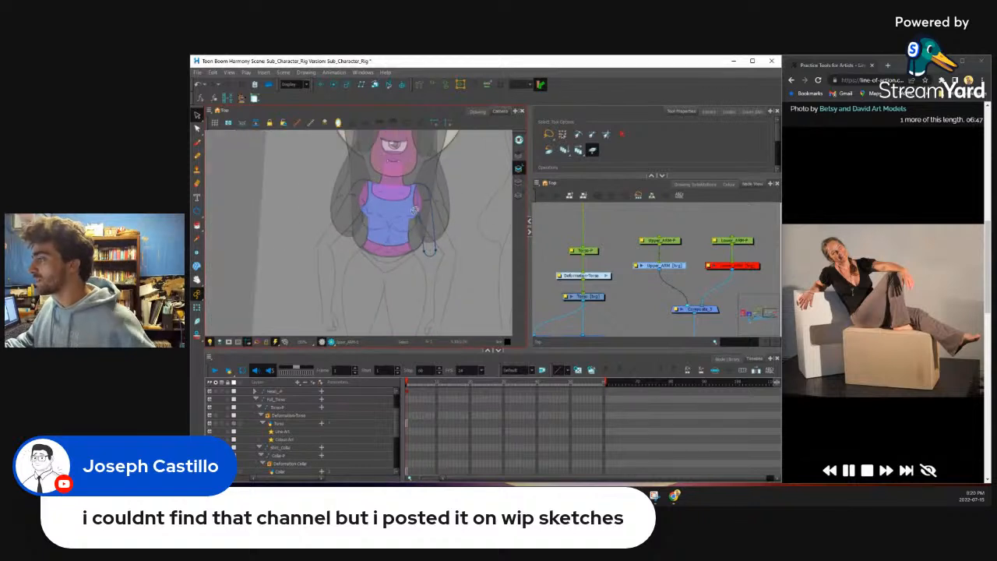
scroll(416, 179, up, 1)
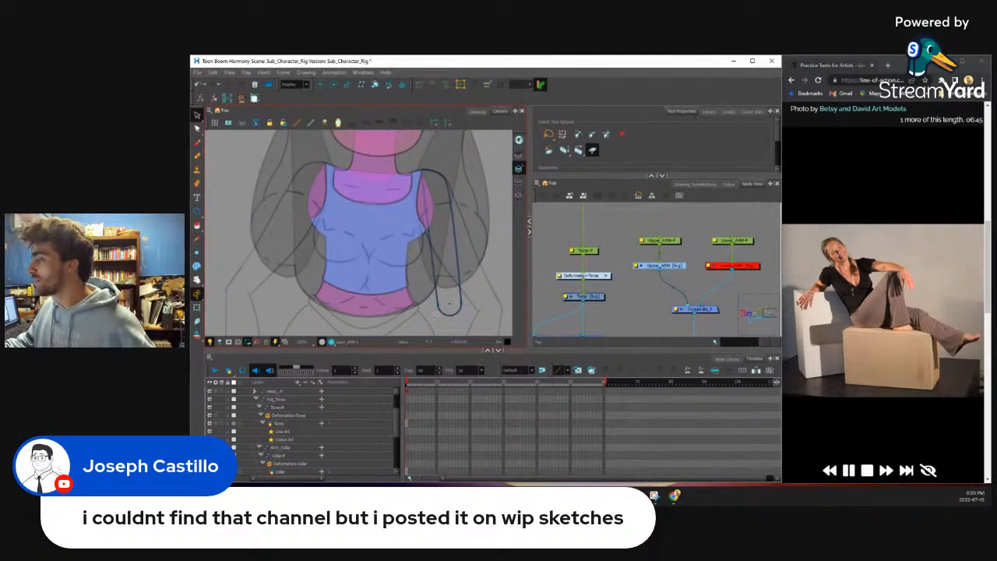
scroll(429, 239, up, 4)
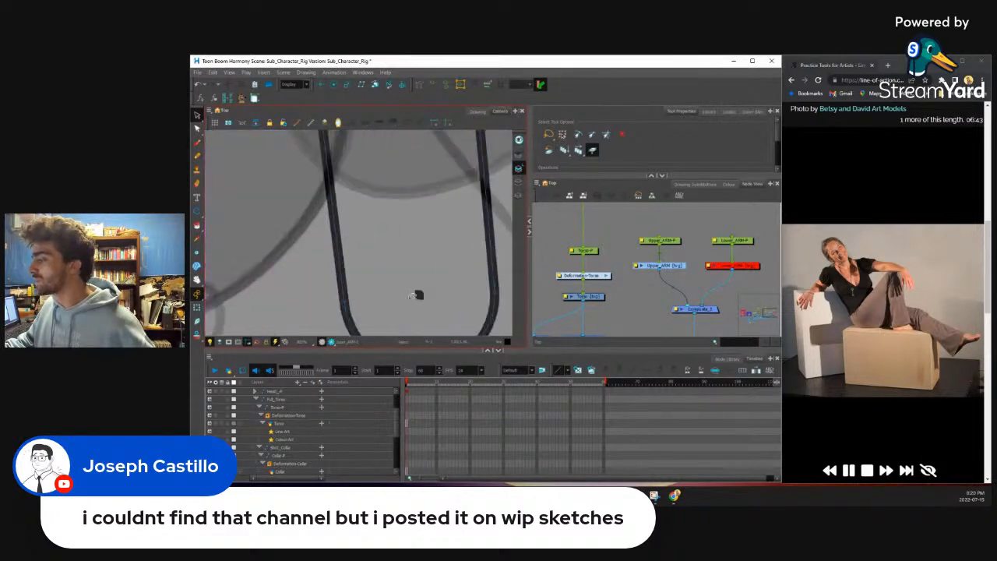
scroll(418, 295, down, 4)
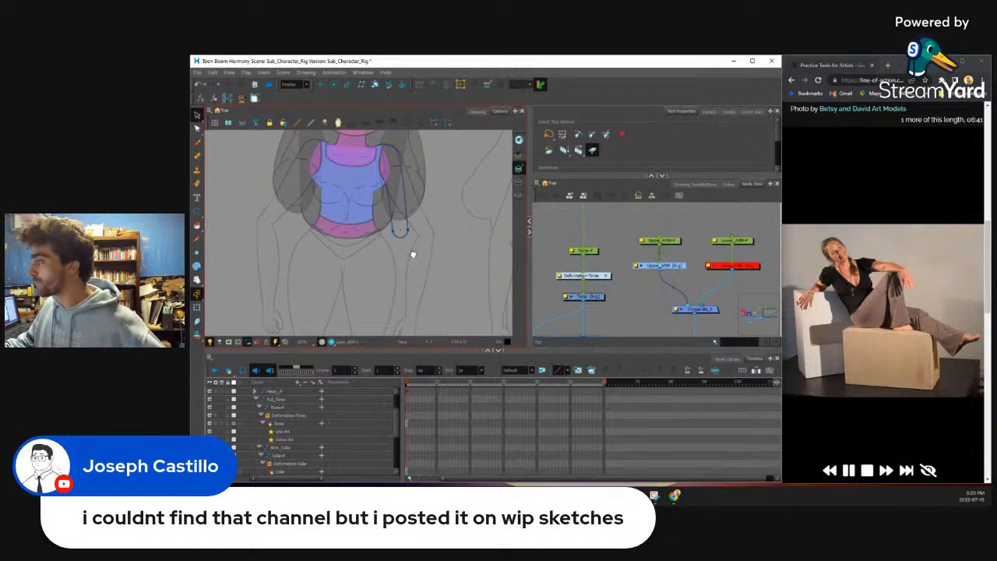
Step: Re-enable the Lower_ARM drawing node and disable the Upper_ARM drawing node
drag(418, 240, 404, 271)
click(751, 269)
key(a)
click(676, 267)
key(d)
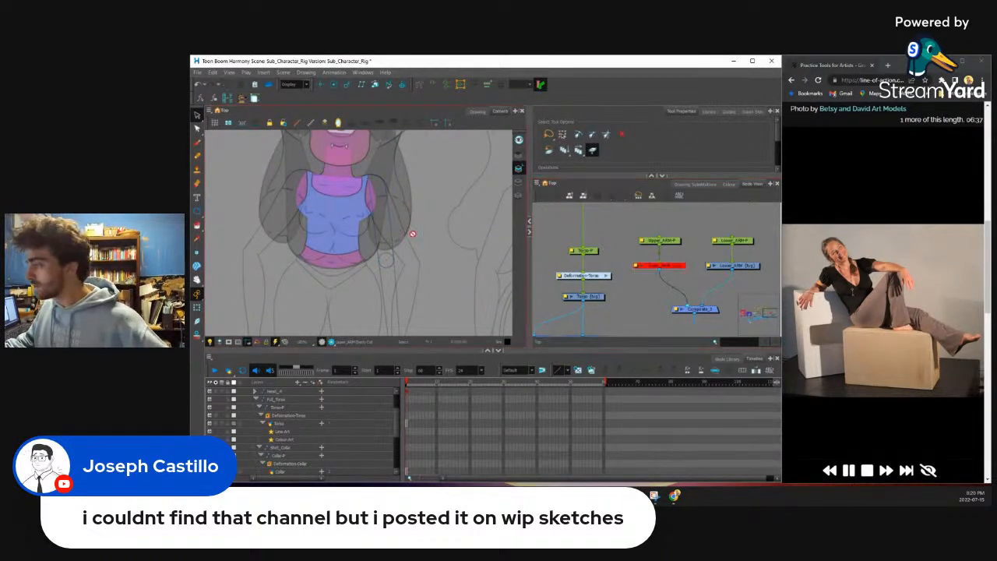
Step: Cut away the upper arm lines above the elbow circle in the Lower_ARM drawing
click(758, 268)
scroll(433, 224, down, 3)
scroll(397, 240, up, 5)
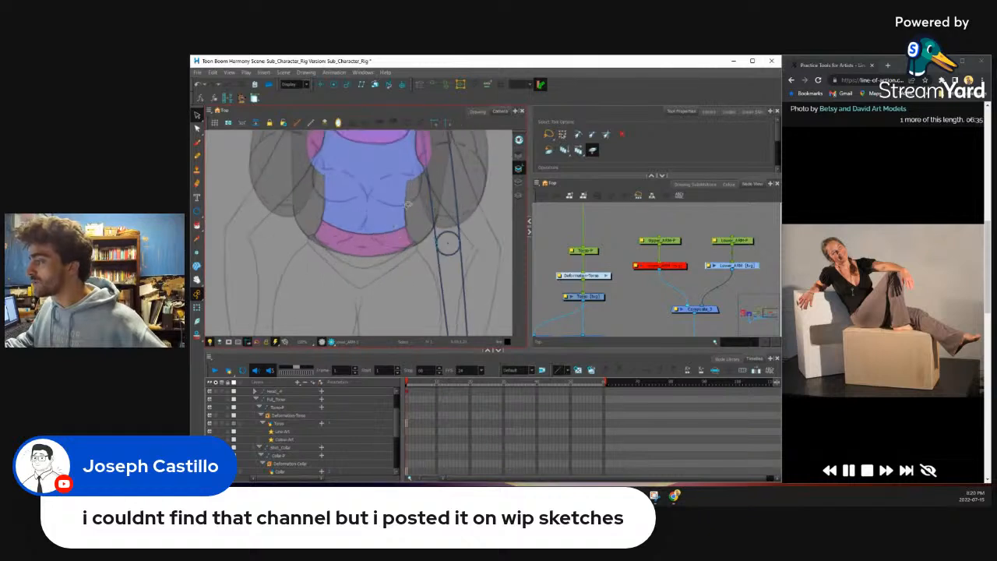
scroll(395, 216, down, 3)
scroll(446, 180, down, 1)
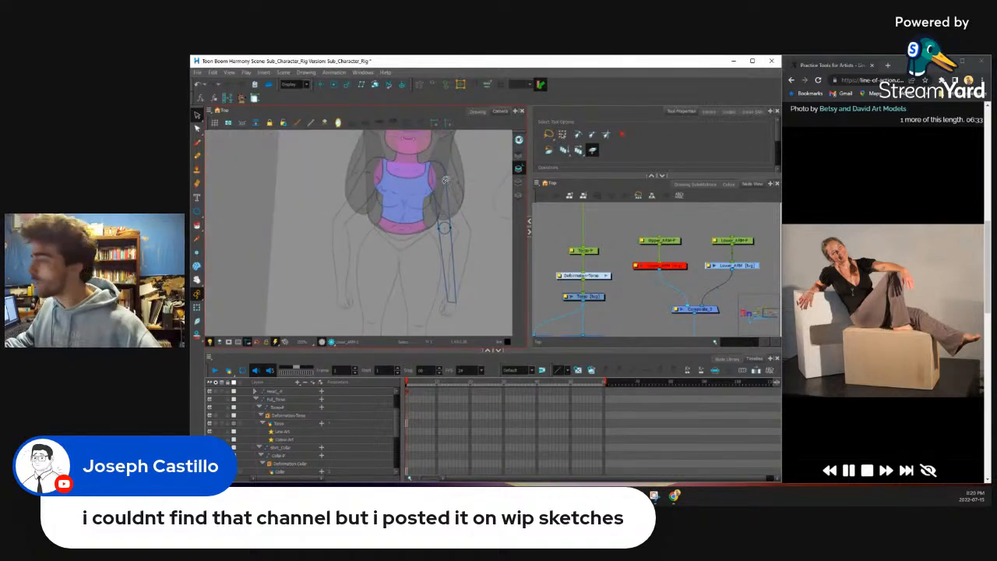
scroll(447, 187, up, 4)
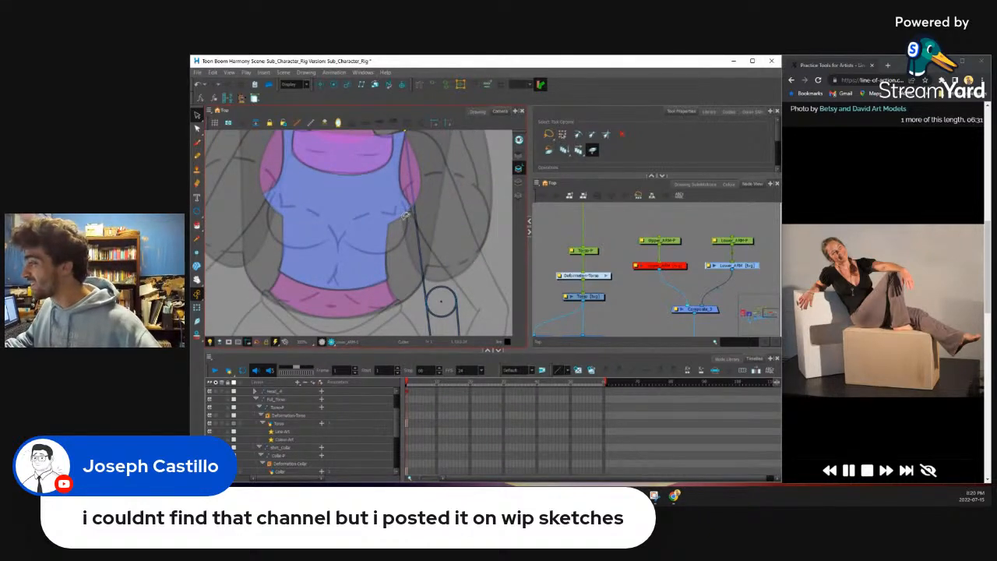
scroll(427, 199, down, 3)
Step: Cut away the lower arc of the elbow circle in the Lower_ARM drawing, leaving a rounded top end and the centre dot
scroll(430, 241, up, 5)
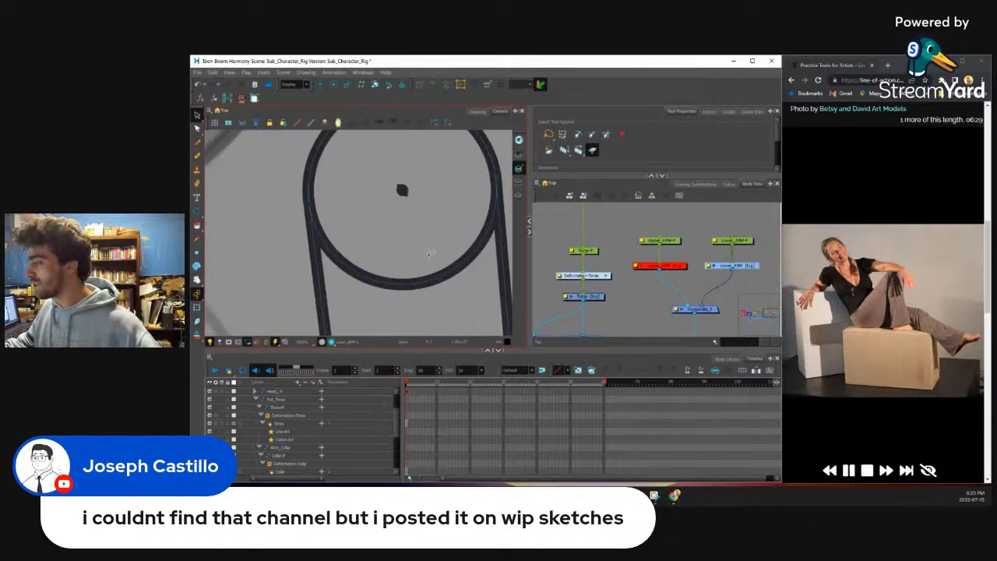
key(alt+t)
drag(419, 282, 397, 265)
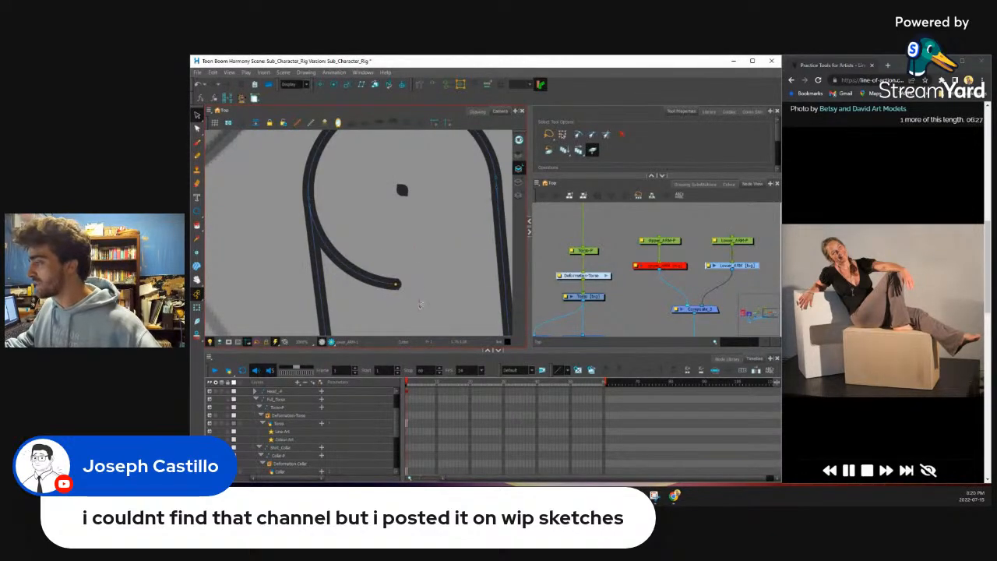
scroll(369, 291, down, 6)
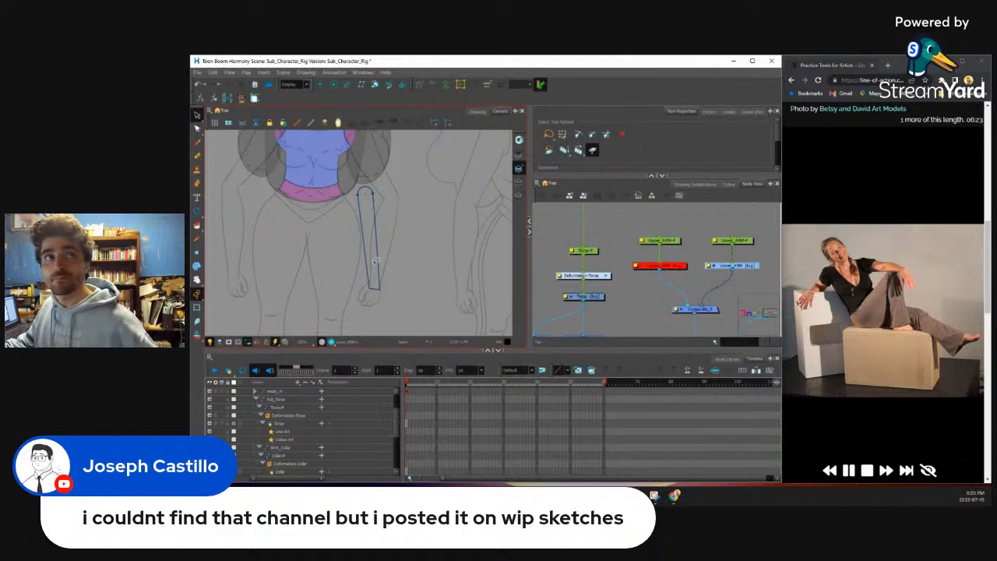
scroll(379, 232, up, 2)
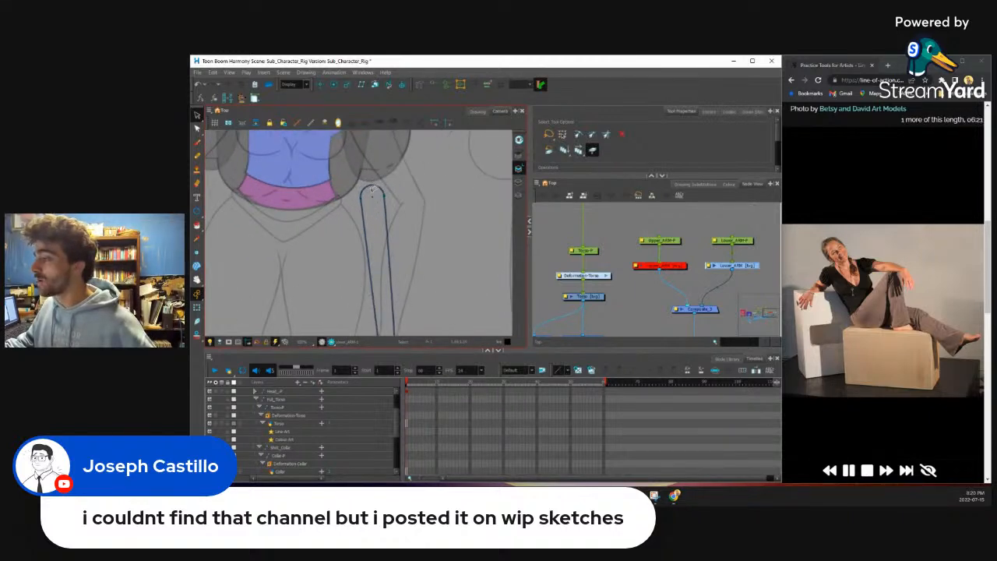
Step: Re-enable the Upper_ARM drawing node to show both arm parts together
click(668, 269)
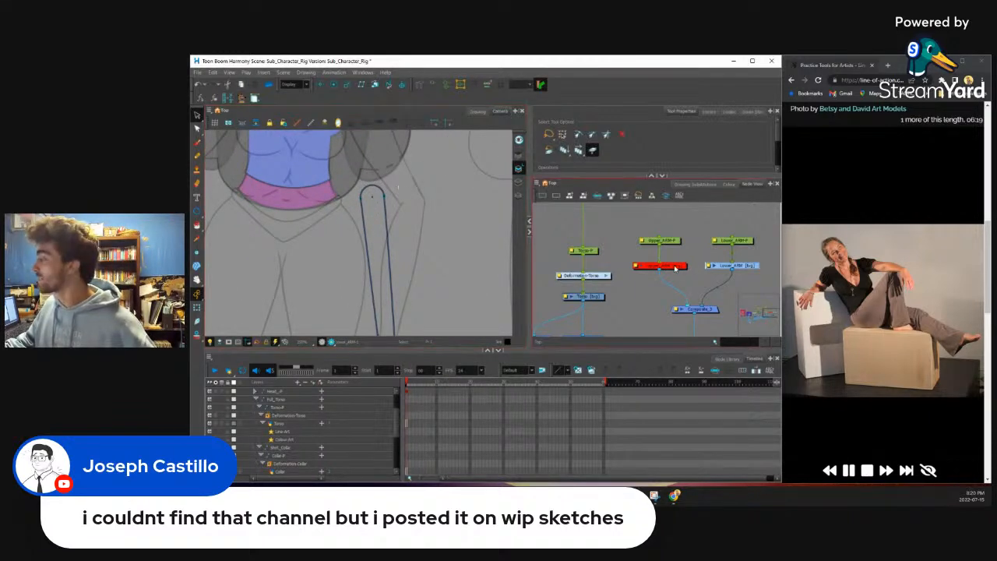
click(676, 267)
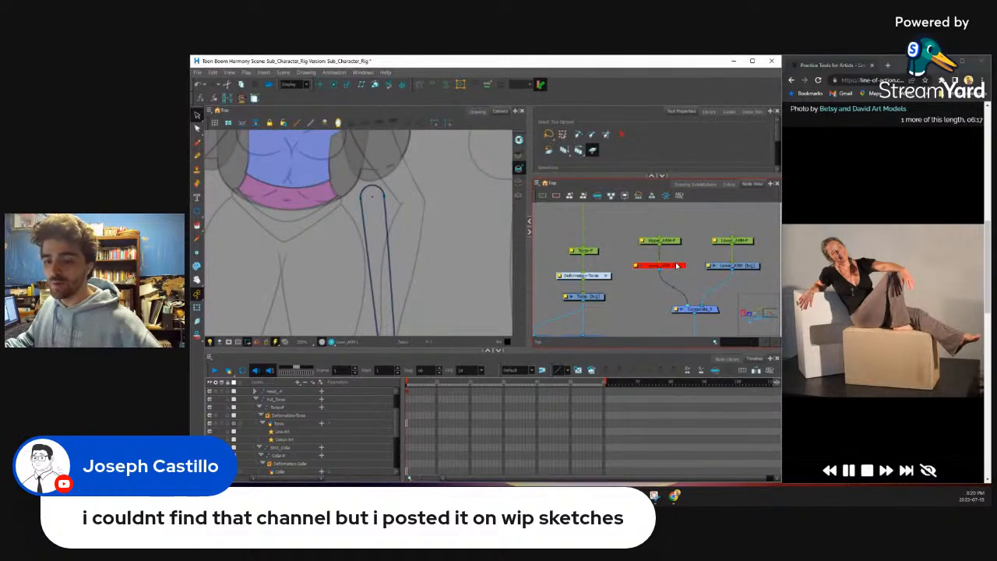
key(a)
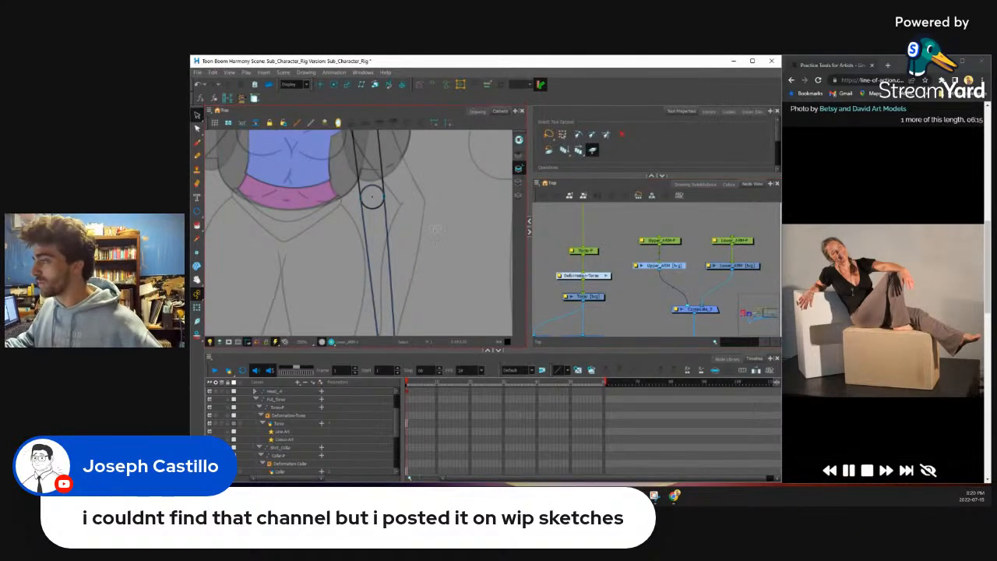
Step: Move the pivot of the Lower_ARM-P peg onto the centre dot of the elbow circle with the Rotate tool
scroll(686, 269, down, 3)
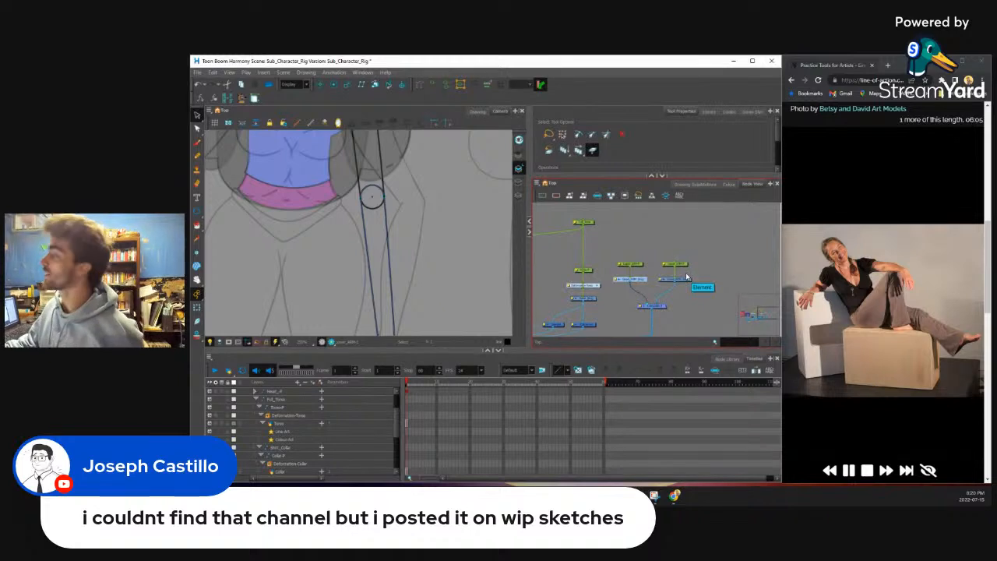
scroll(701, 259, up, 3)
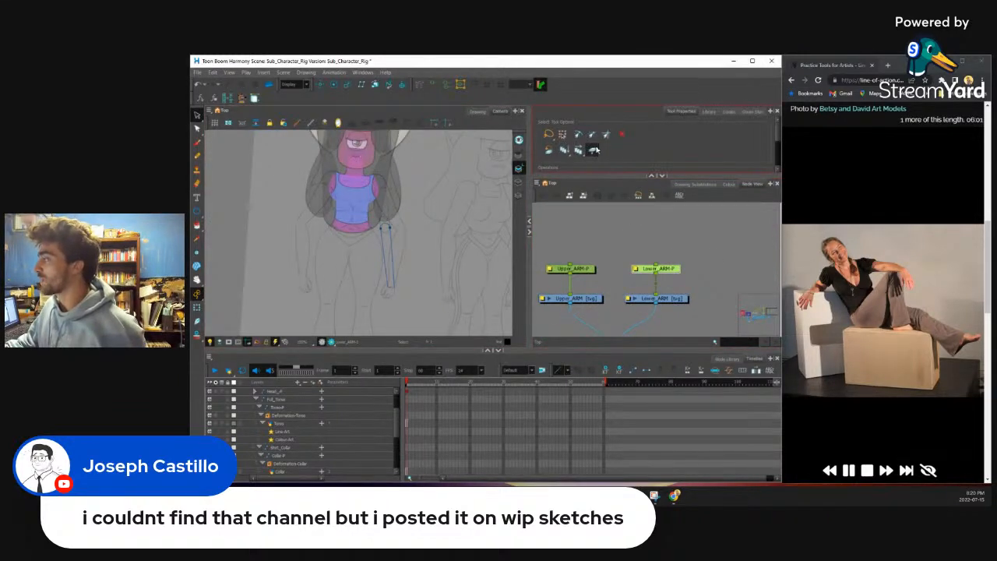
click(623, 246)
click(657, 268)
click(413, 187)
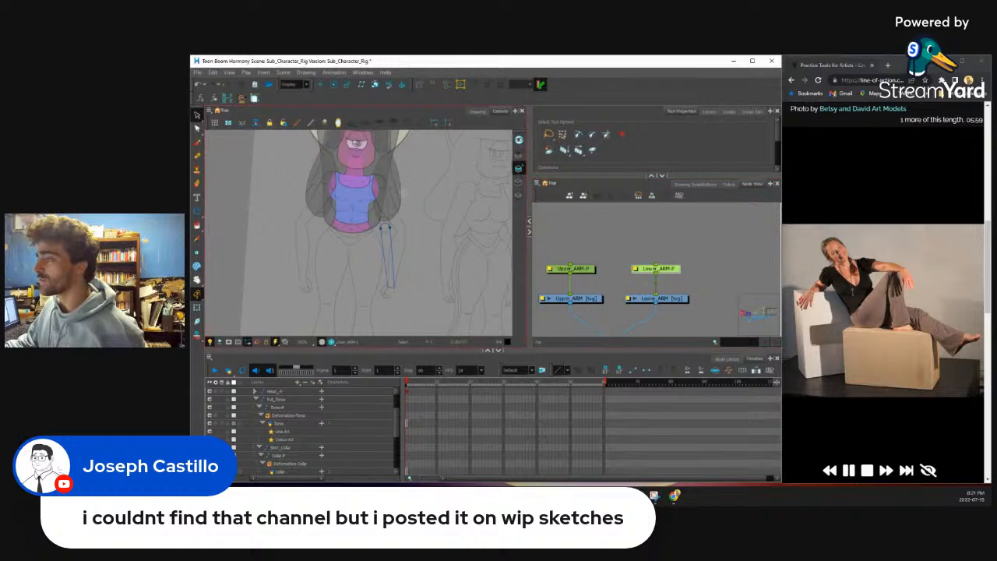
click(333, 84)
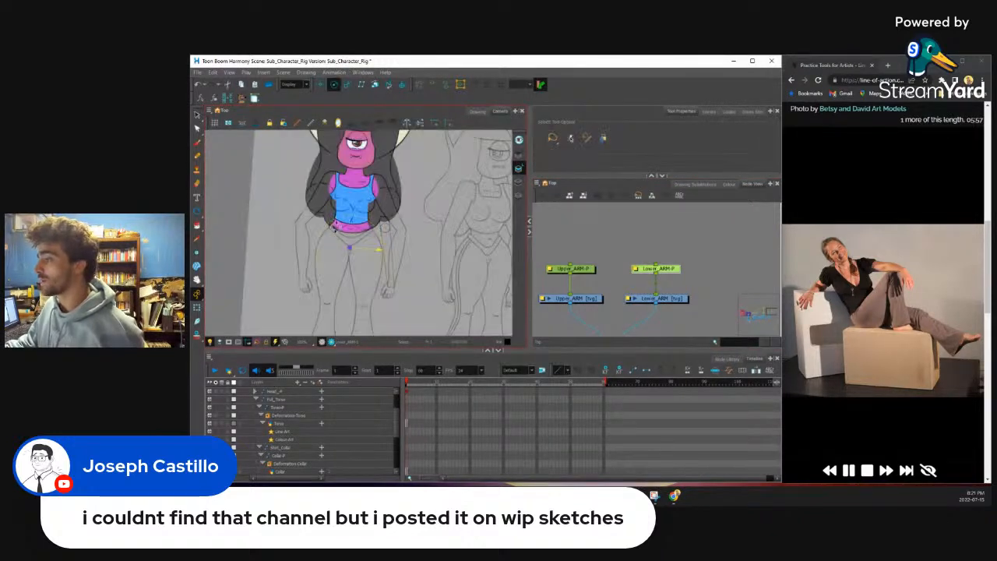
scroll(346, 224, up, 2)
scroll(378, 225, up, 2)
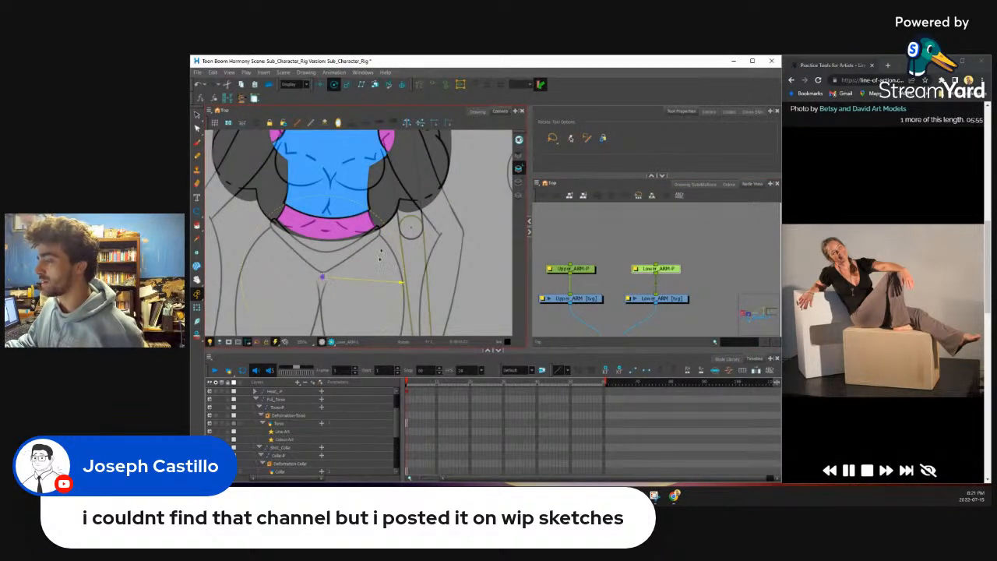
scroll(411, 232, up, 5)
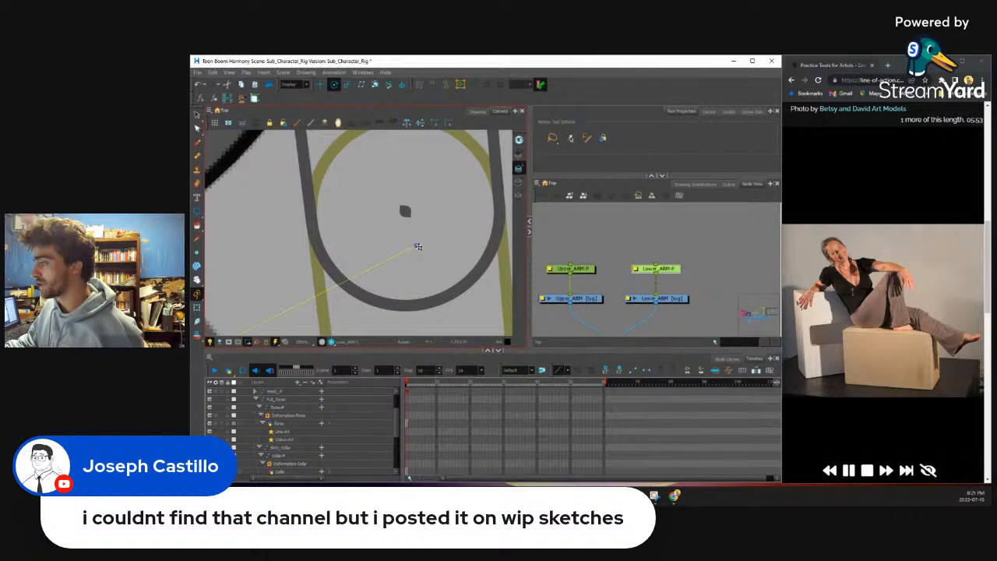
scroll(407, 211, up, 4)
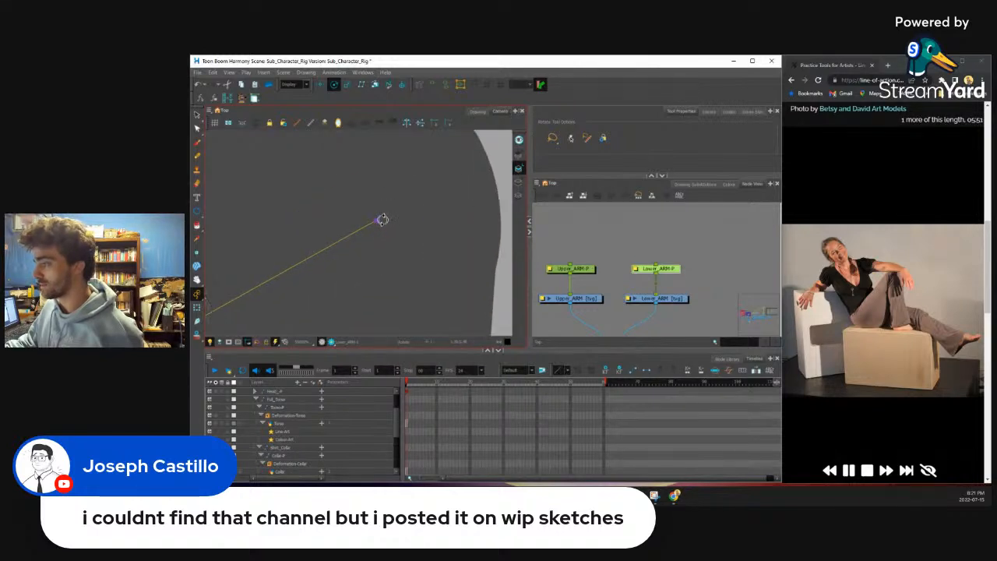
scroll(312, 216, down, 3)
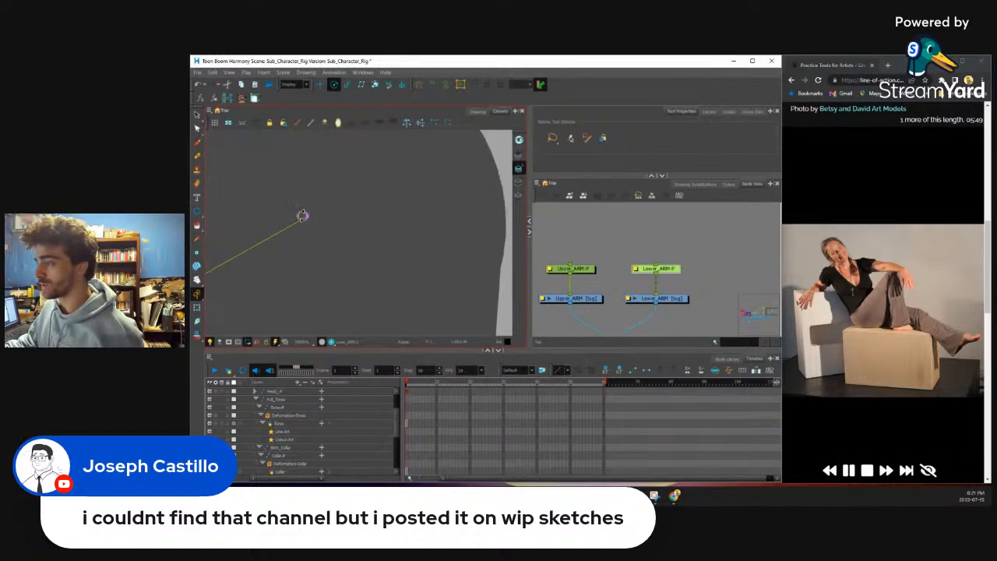
scroll(311, 216, down, 8)
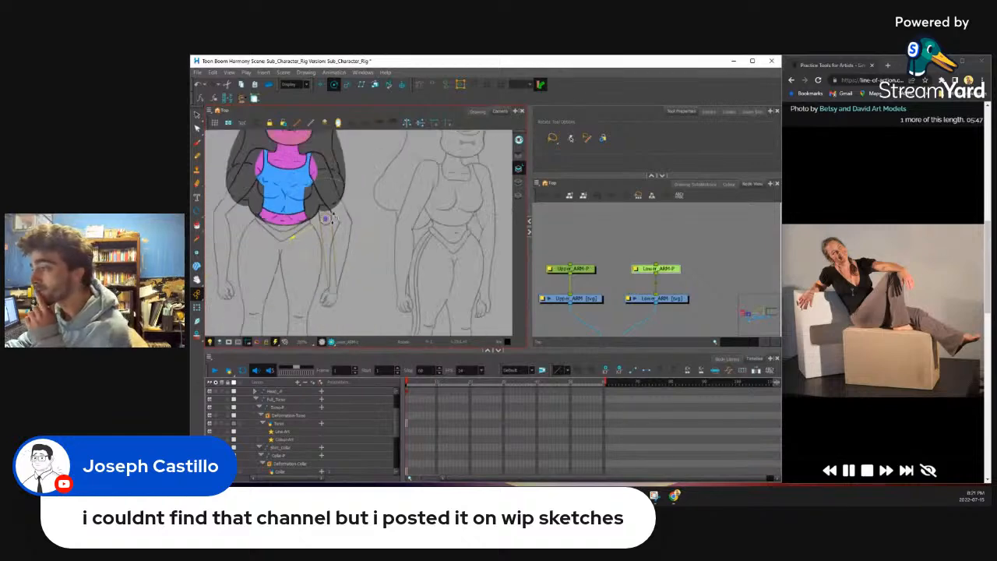
Step: Try rotating the lower arm about its elbow pivot with the Transform tool to test the joint
click(197, 308)
scroll(315, 224, up, 4)
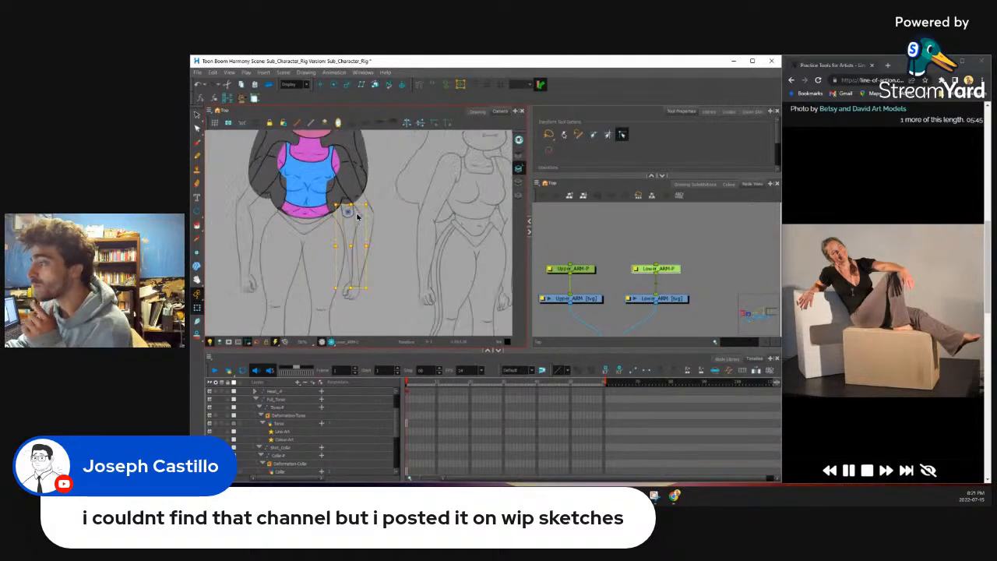
scroll(354, 224, down, 2)
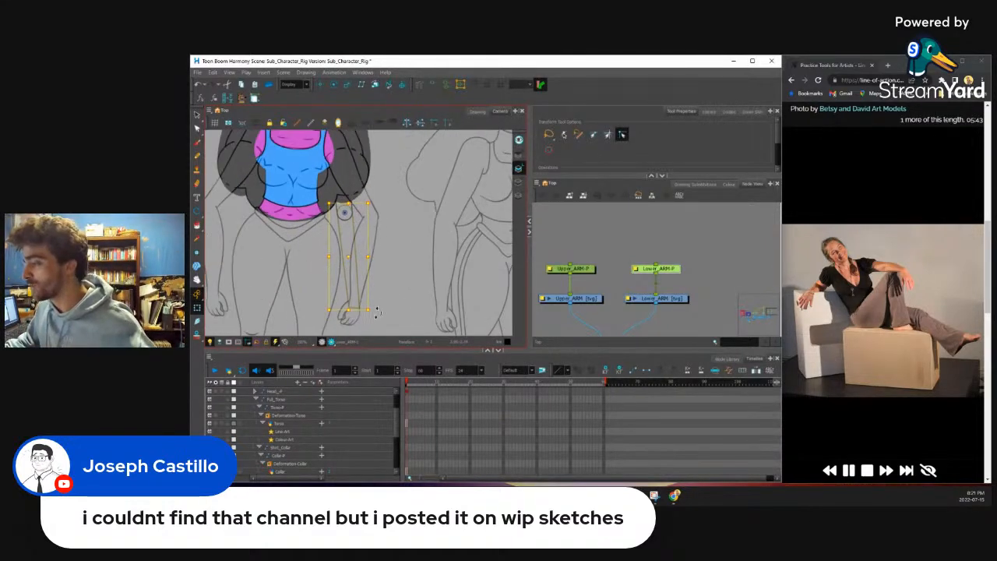
drag(377, 312, 242, 226)
scroll(350, 202, up, 2)
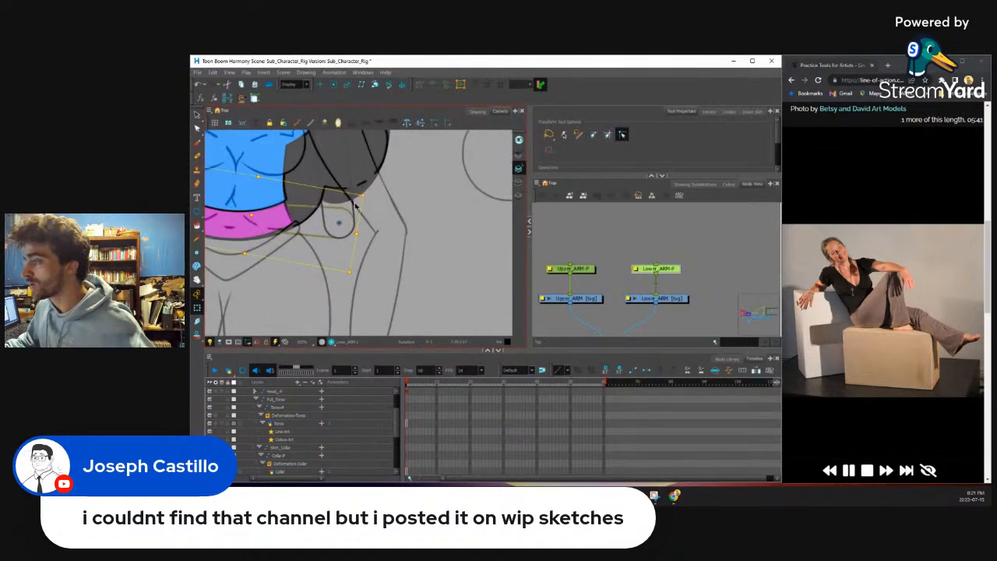
drag(366, 191, 341, 204)
scroll(341, 204, down, 3)
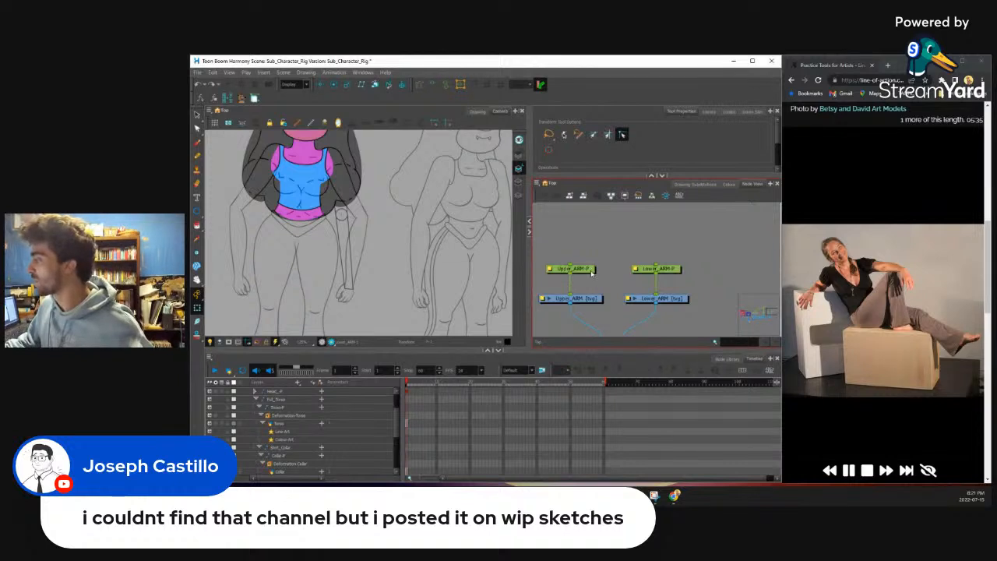
Step: Select the Upper_ARM-P peg with the Rotate tool to adjust its pivot at the shoulder
click(592, 271)
click(334, 84)
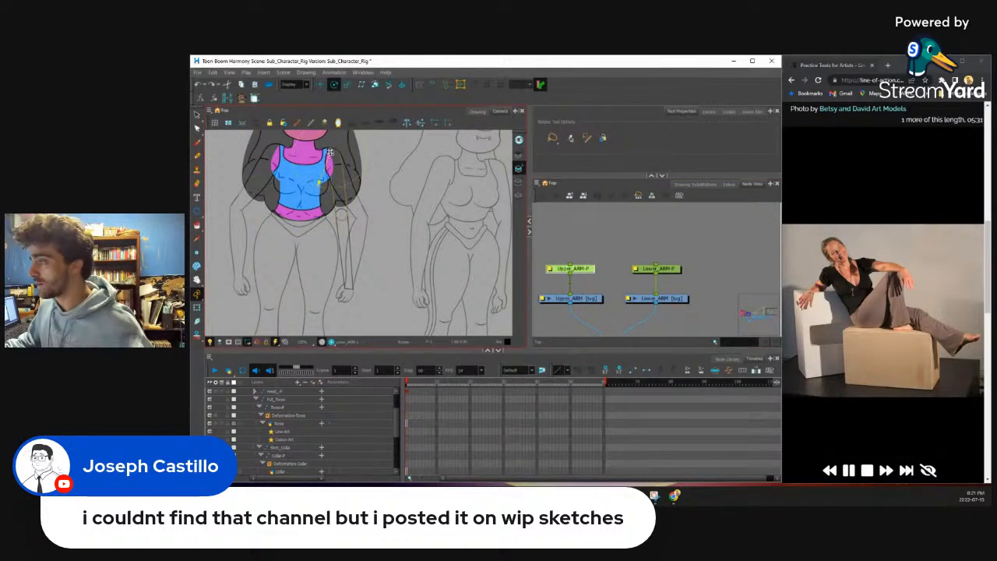
click(605, 247)
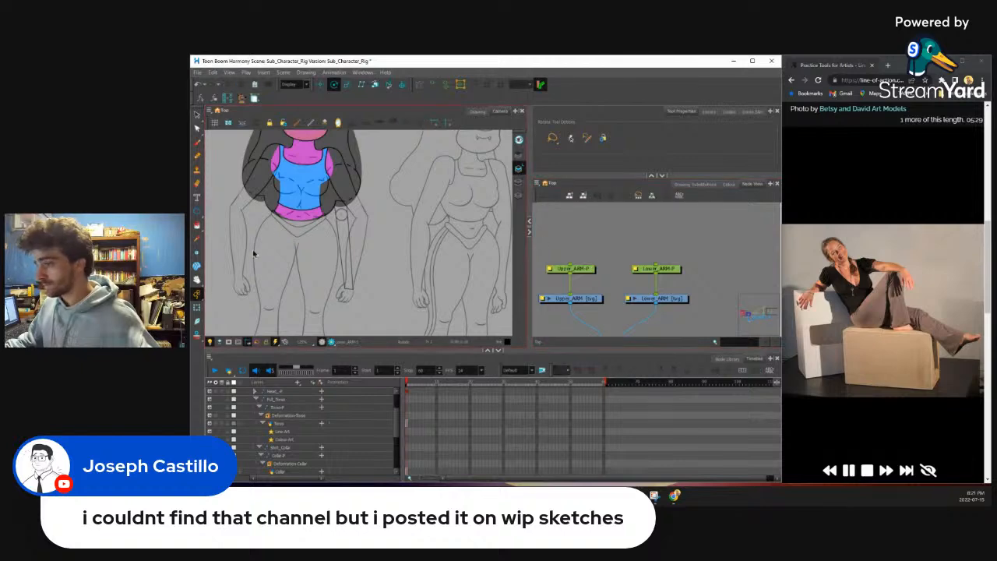
Step: Delete the centre dot of the elbow circle from both the Lower_ARM and Upper_ARM drawings
scroll(303, 236, down, 1)
scroll(322, 220, up, 1)
scroll(322, 218, up, 2)
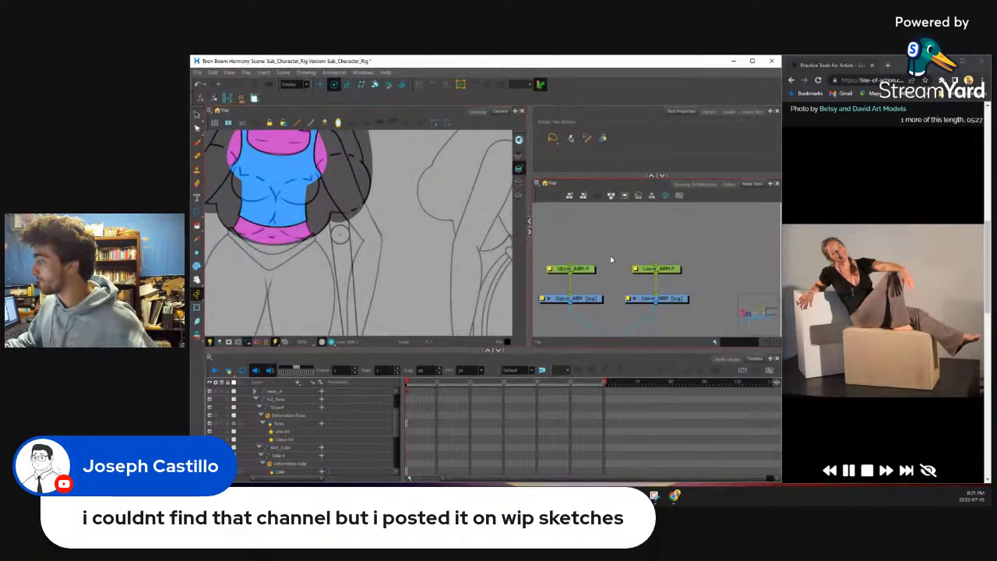
click(593, 300)
click(666, 300)
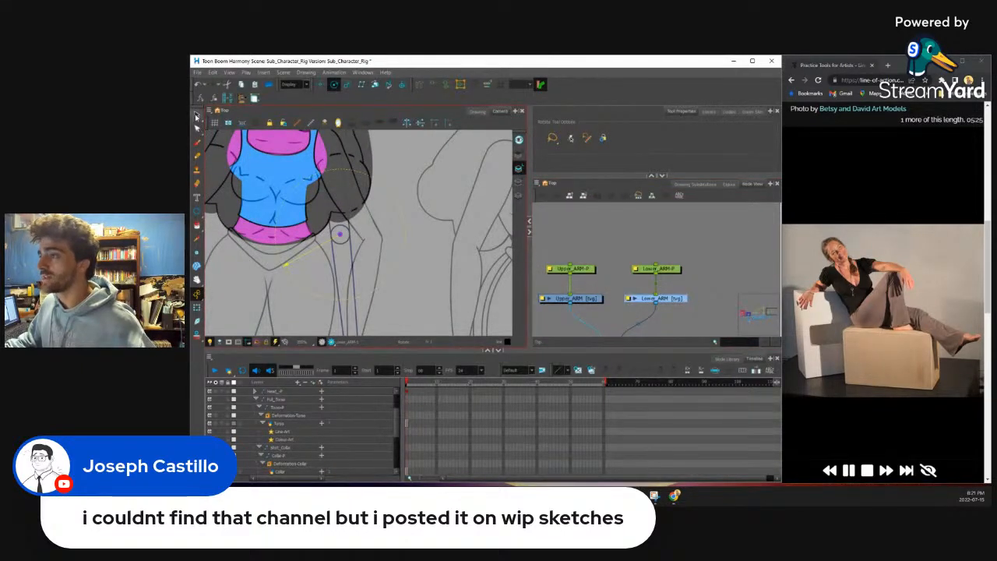
scroll(359, 219, up, 5)
click(359, 219)
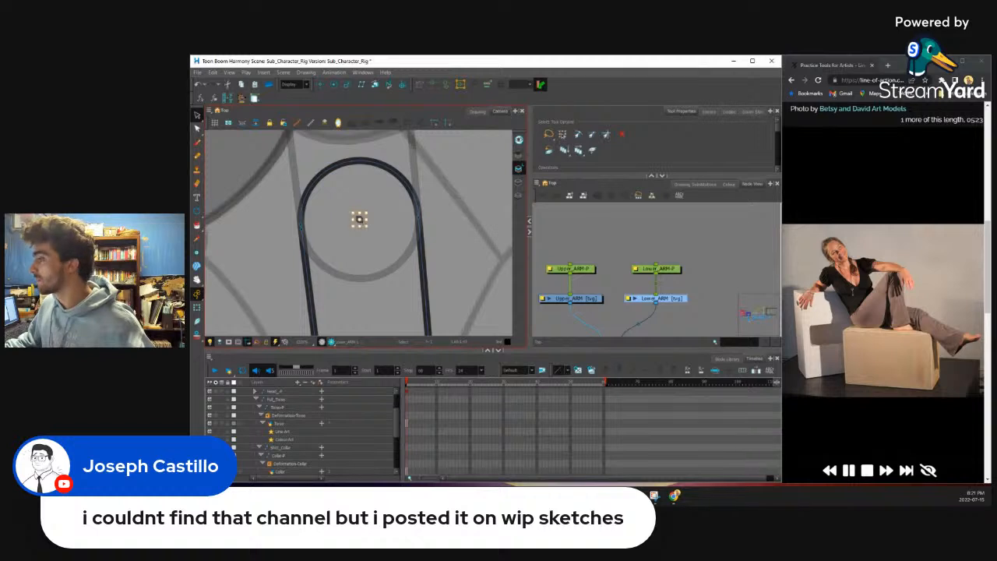
key(Delete)
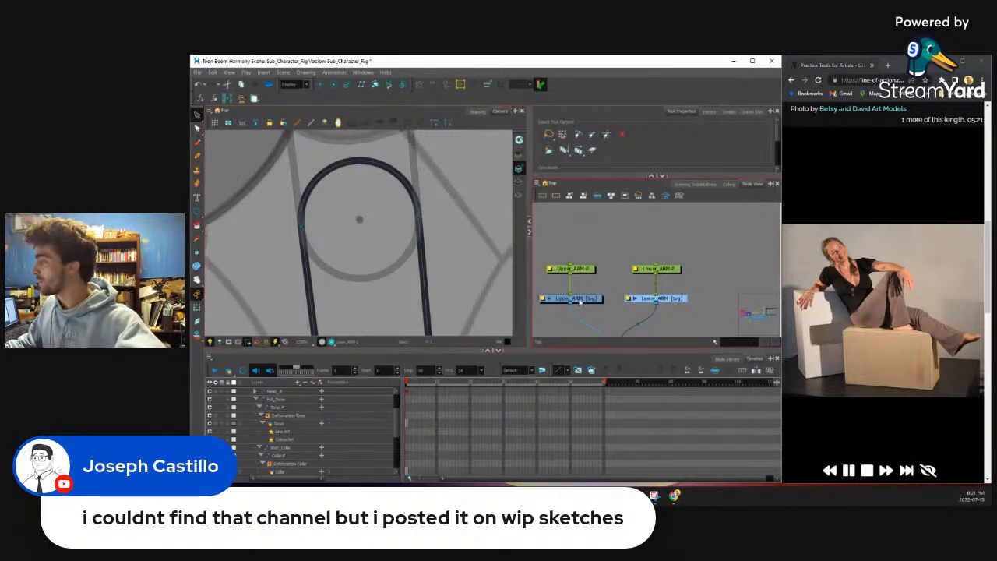
click(576, 300)
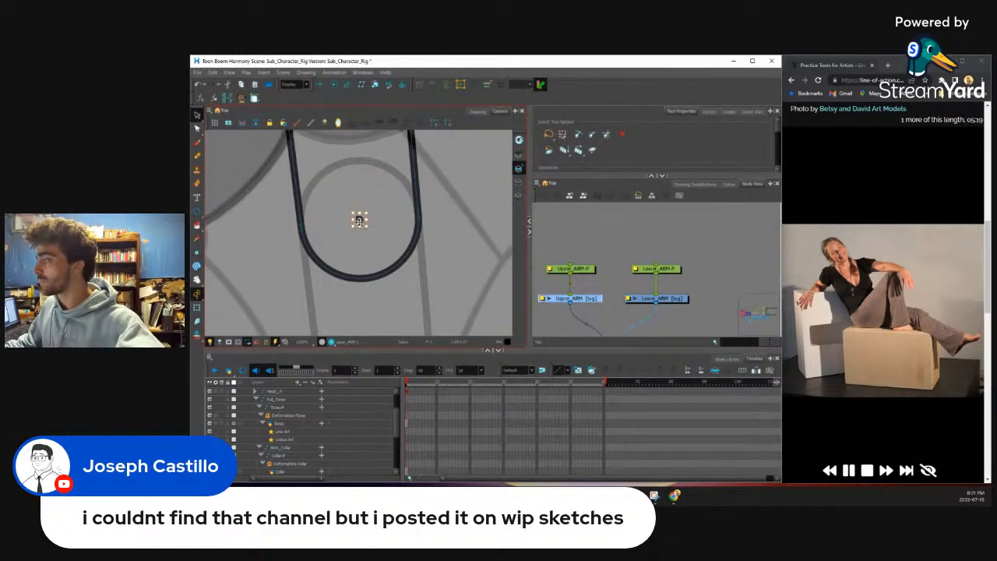
scroll(358, 222, down, 5)
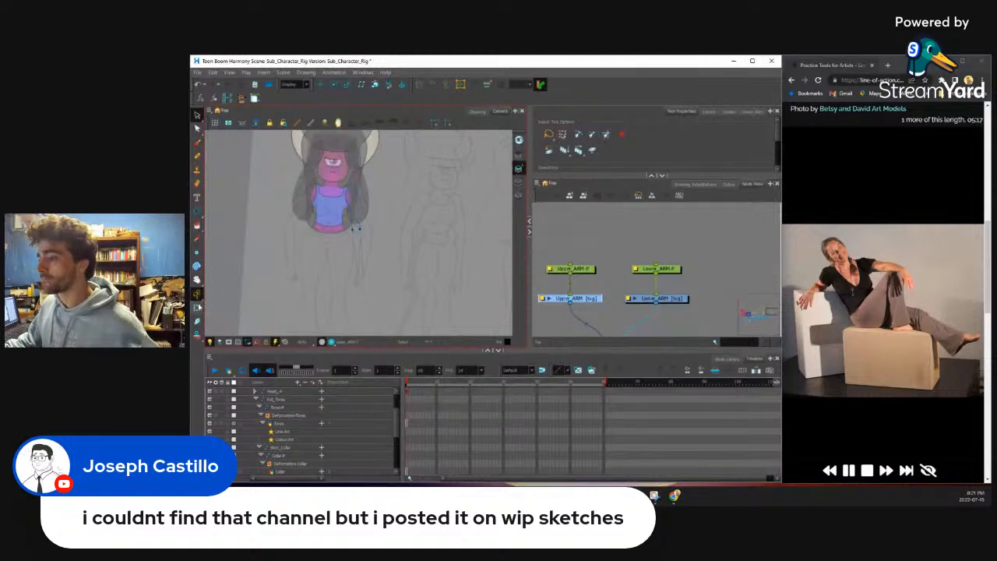
Step: Fill the Upper_ARM and Lower_ARM drawings with the Skin colour using the Paint tool
click(198, 306)
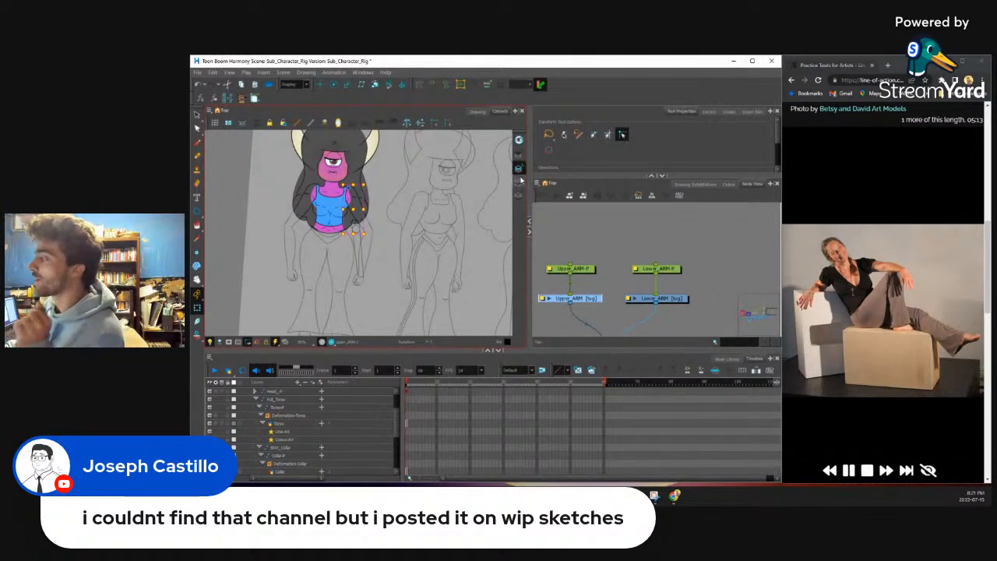
click(197, 224)
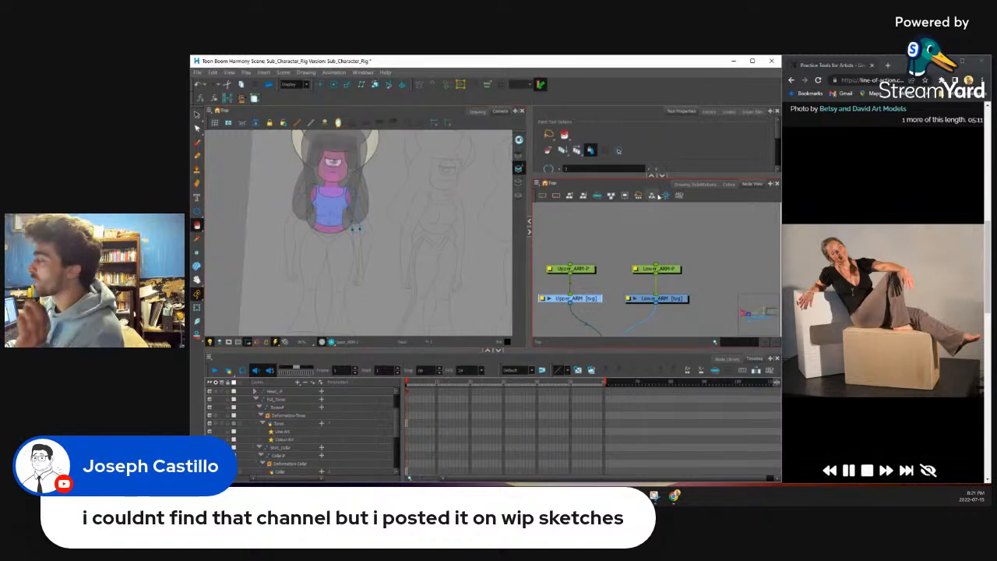
click(730, 187)
click(559, 331)
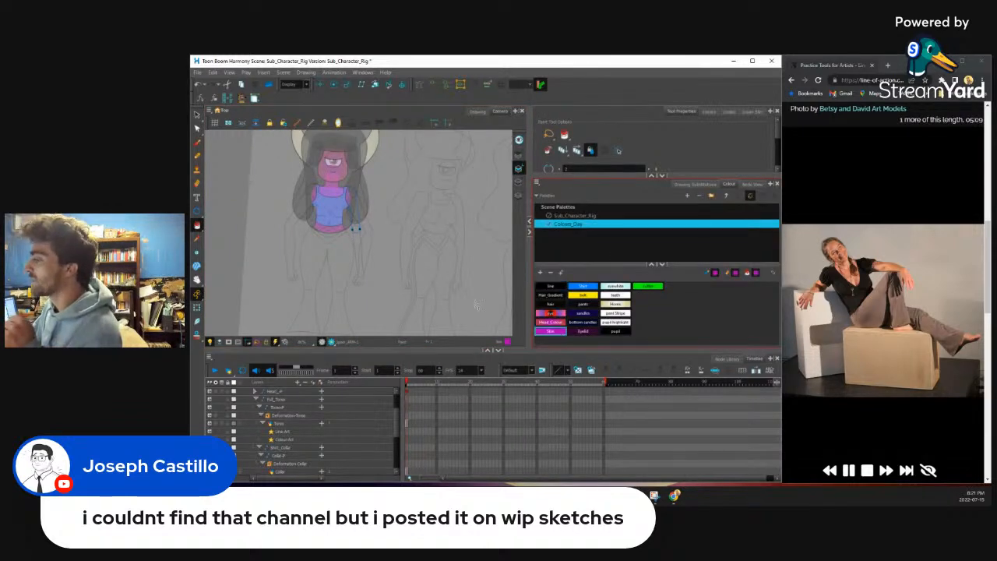
scroll(355, 228, up, 5)
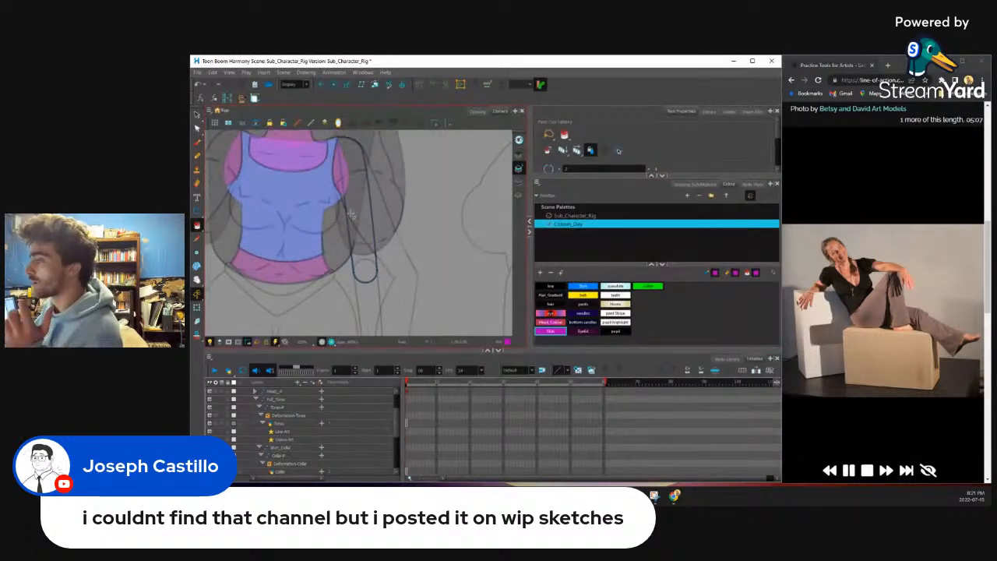
click(352, 218)
click(751, 184)
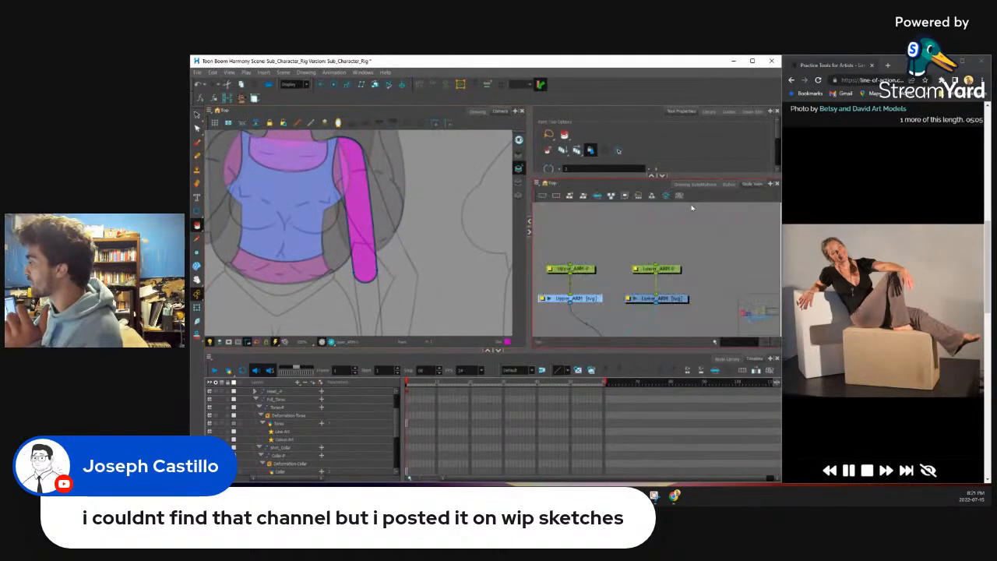
click(666, 299)
scroll(252, 308, down, 4)
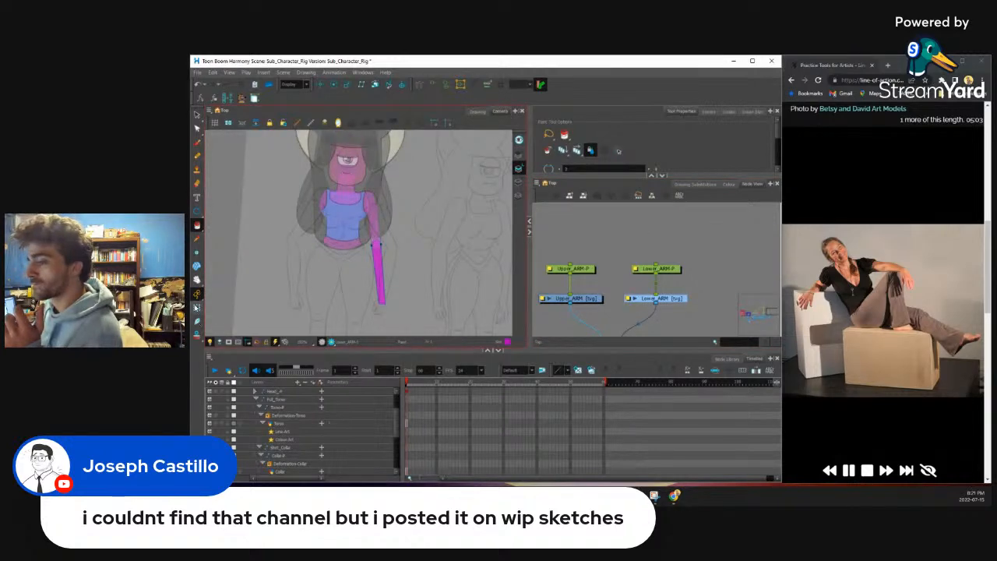
Step: Examine how the filled upper and lower arm overlap at the elbow and which shape tools are available
click(196, 309)
click(419, 257)
scroll(369, 239, up, 5)
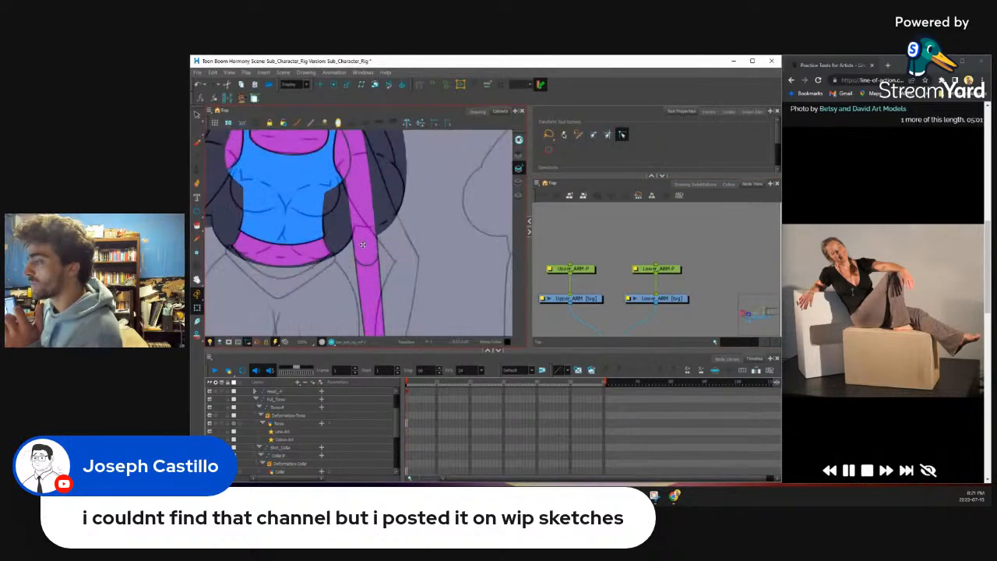
scroll(365, 245, down, 6)
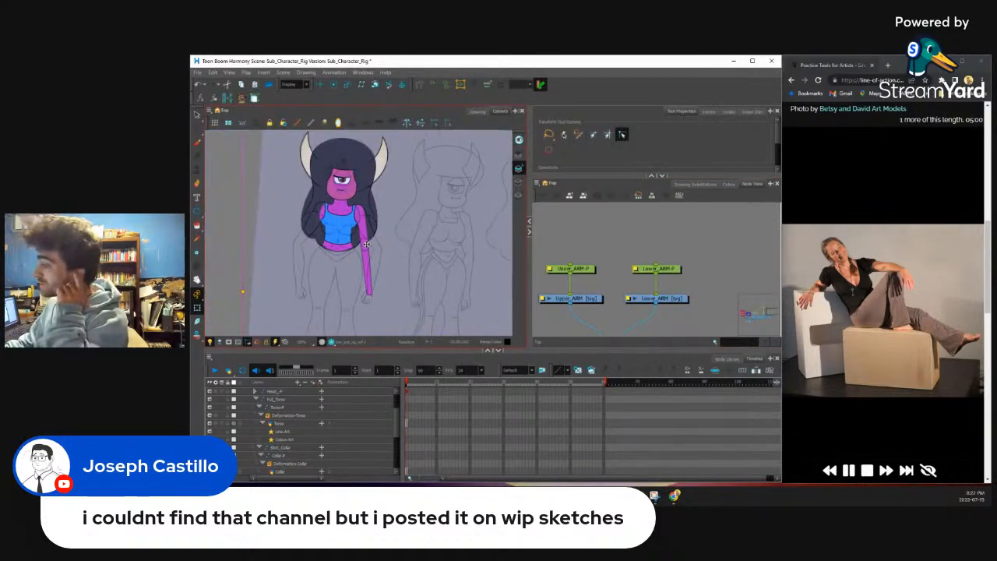
scroll(320, 260, down, 3)
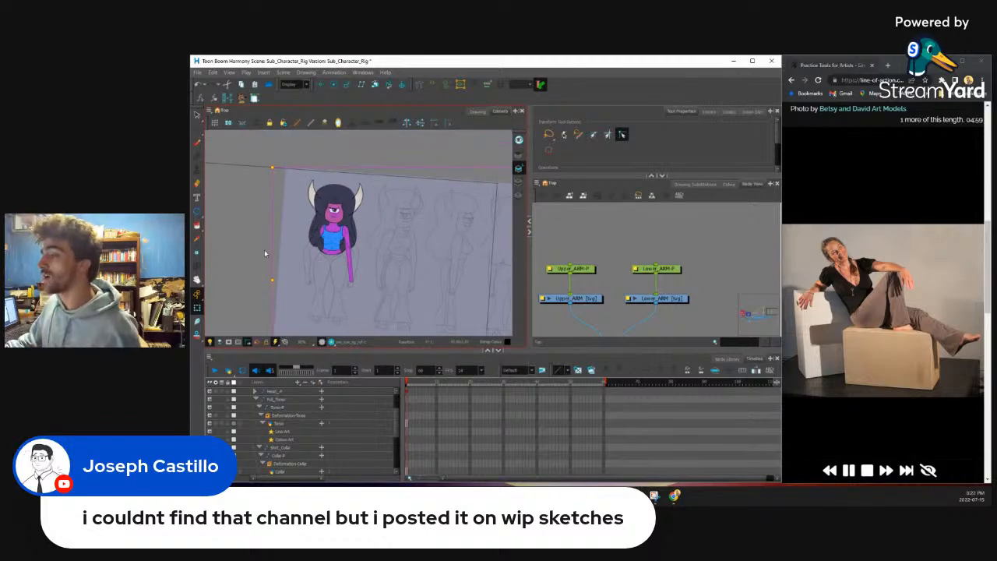
click(263, 252)
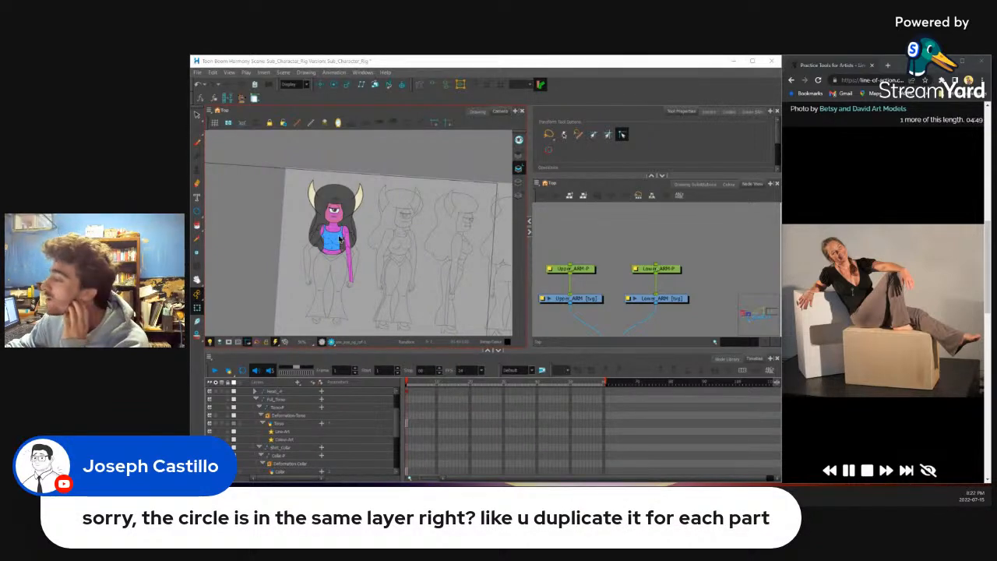
scroll(357, 265, up, 9)
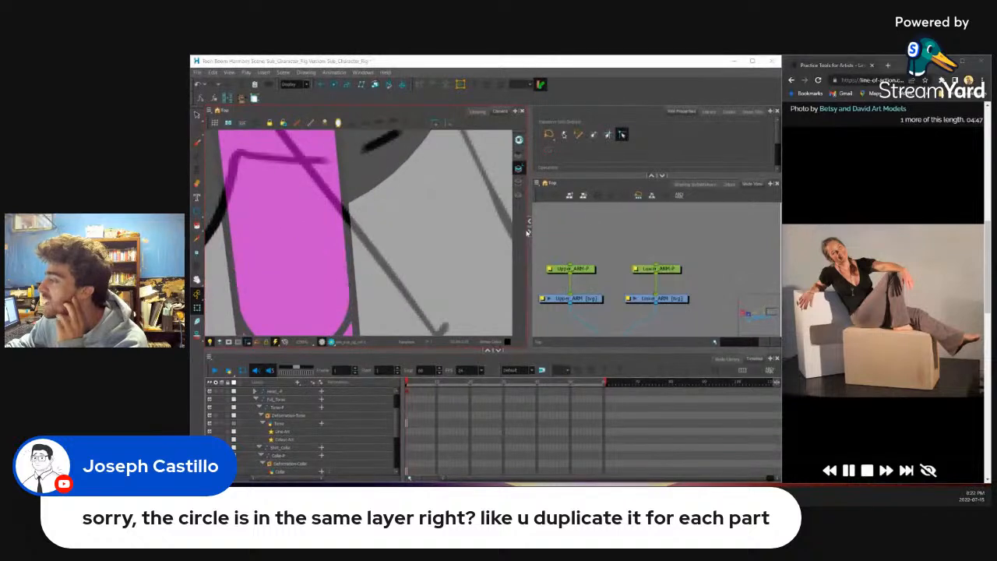
click(519, 168)
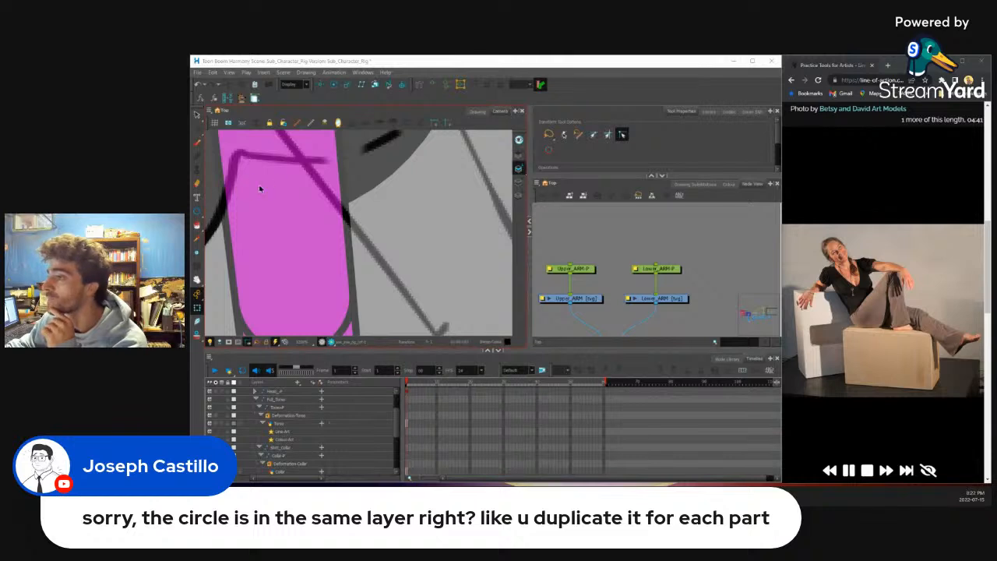
click(198, 211)
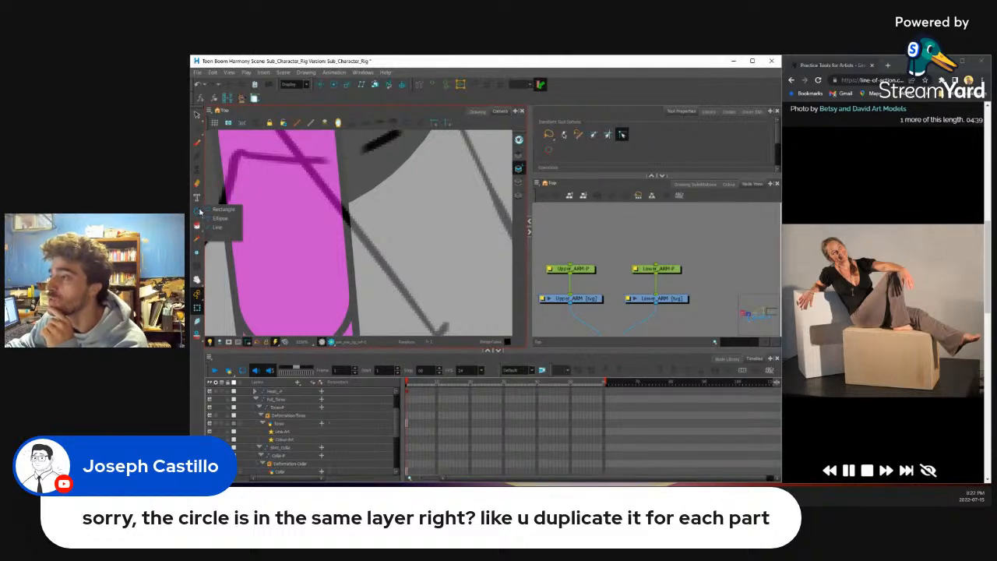
click(199, 212)
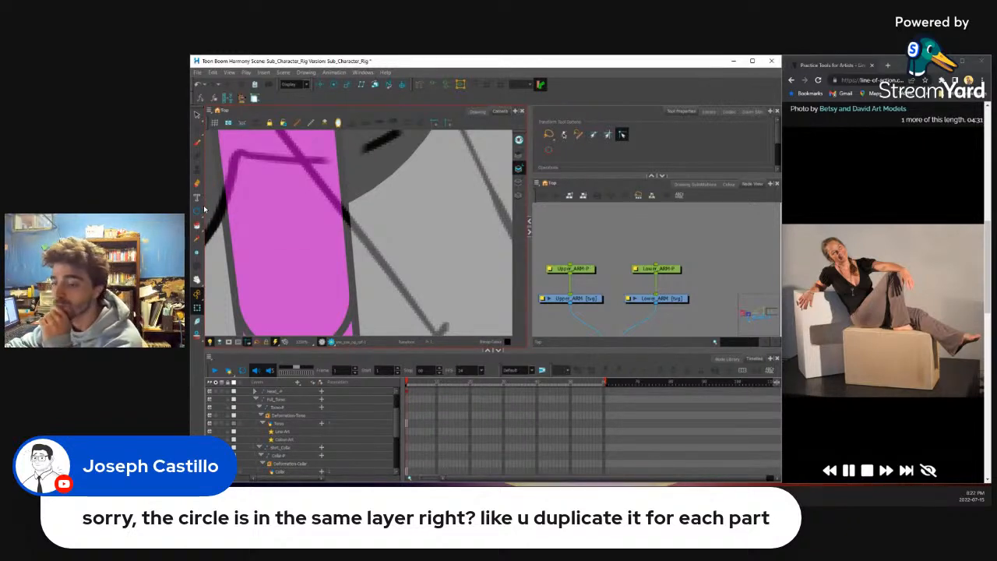
Step: Select the character turnaround reference sketch behind the rig and delete it
scroll(330, 234, down, 6)
scroll(332, 265, down, 4)
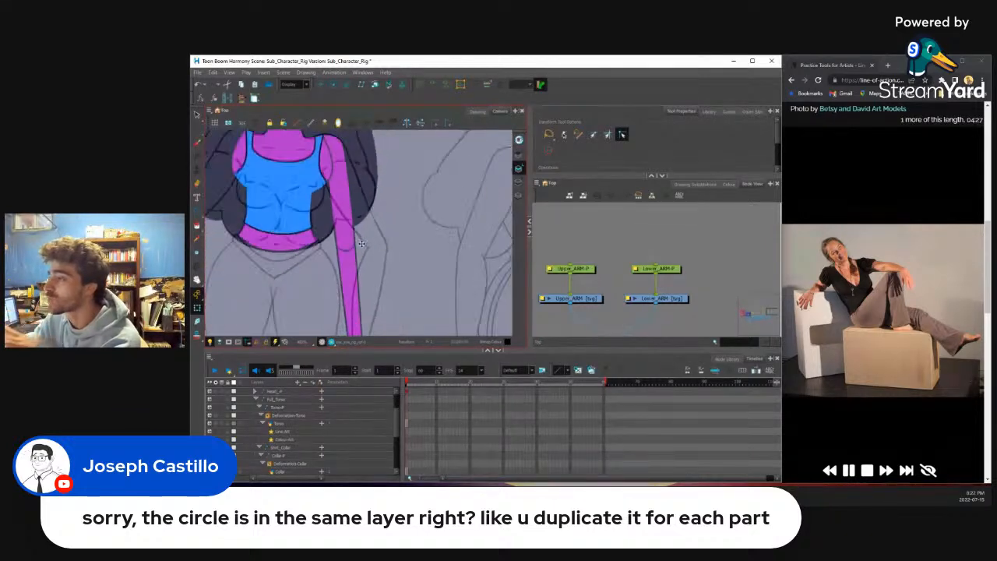
scroll(359, 244, down, 5)
scroll(348, 247, up, 2)
scroll(348, 247, down, 2)
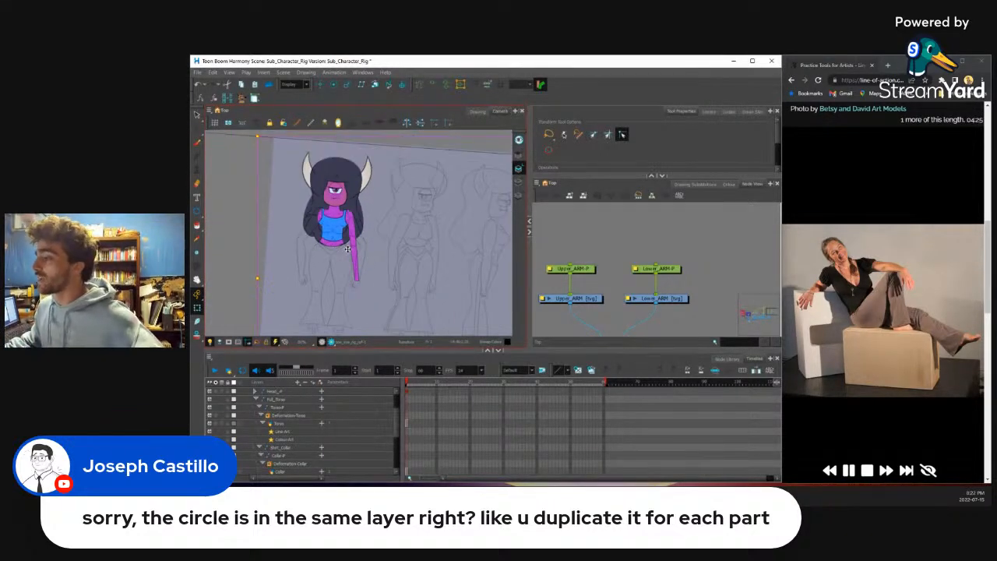
scroll(347, 249, down, 1)
drag(352, 251, 355, 251)
key(Delete)
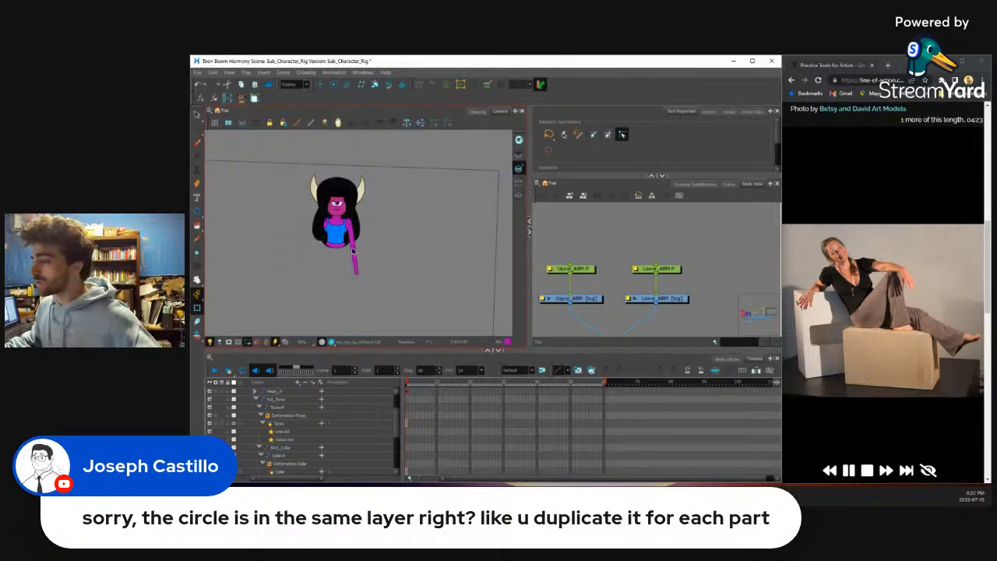
Step: Select both arm parts and inspect their elbow overlap and their place in the node network
scroll(352, 249, up, 5)
click(352, 231)
scroll(352, 234, down, 2)
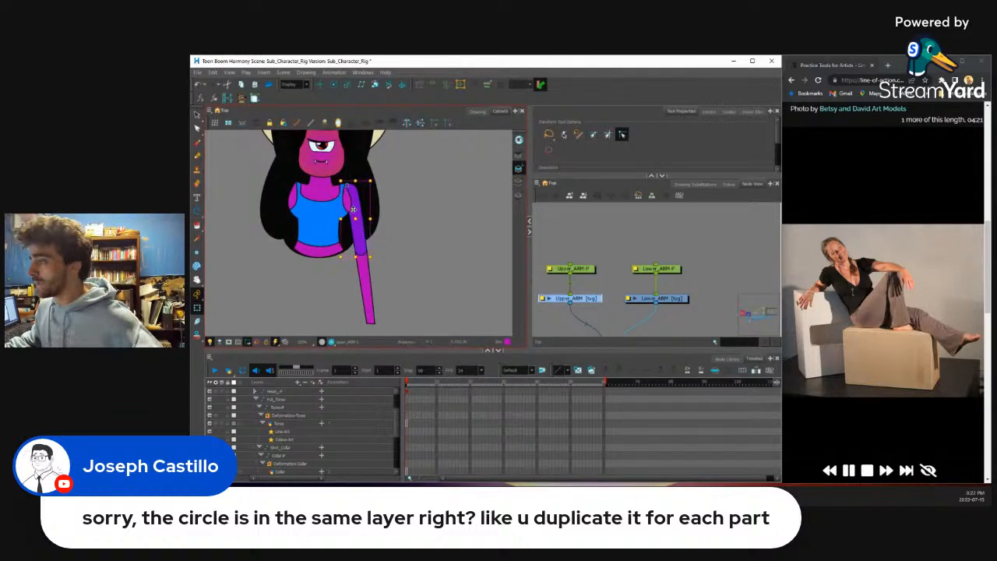
scroll(351, 207, up, 3)
scroll(352, 218, down, 1)
scroll(355, 234, up, 4)
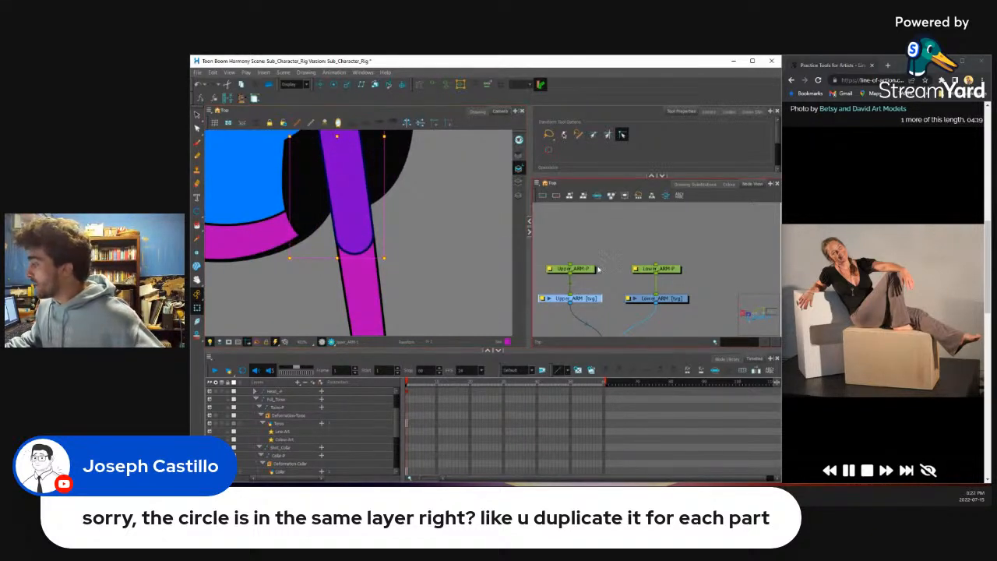
scroll(615, 269, down, 3)
scroll(612, 266, up, 2)
drag(613, 312, 621, 287)
scroll(614, 297, down, 3)
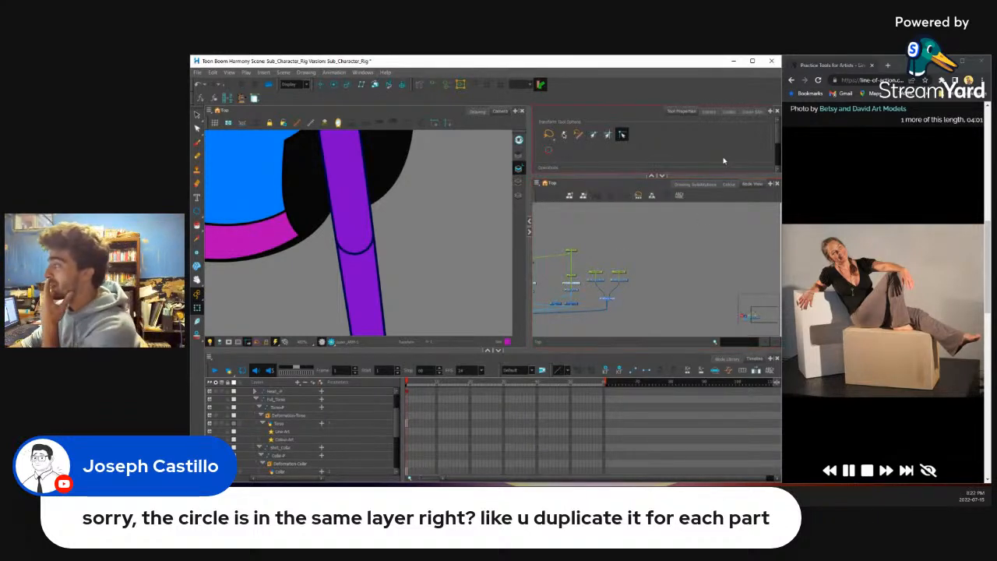
Step: Show an enlarged Library view and open the rigging folder inside the Harmony library
click(709, 112)
drag(663, 177, 662, 211)
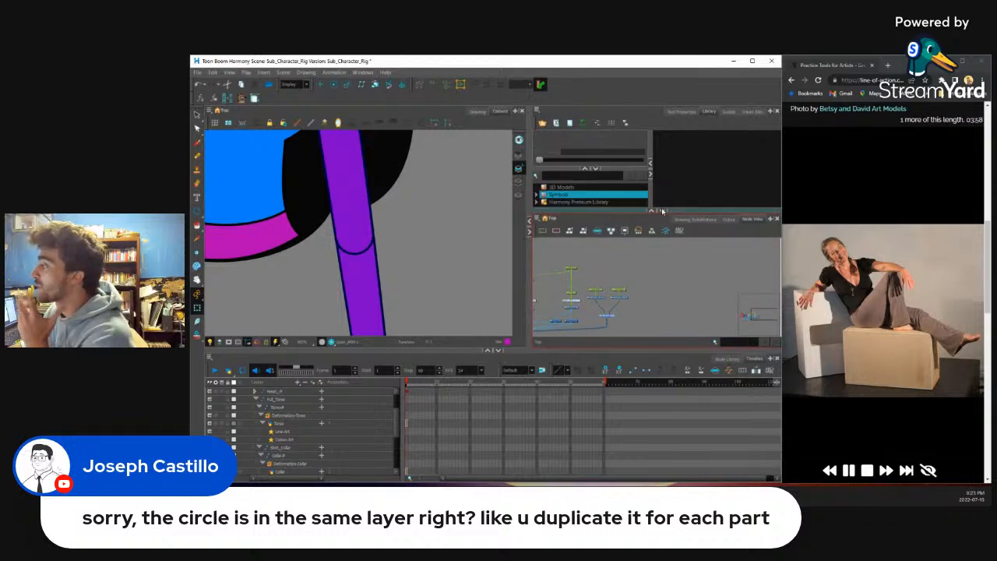
click(589, 203)
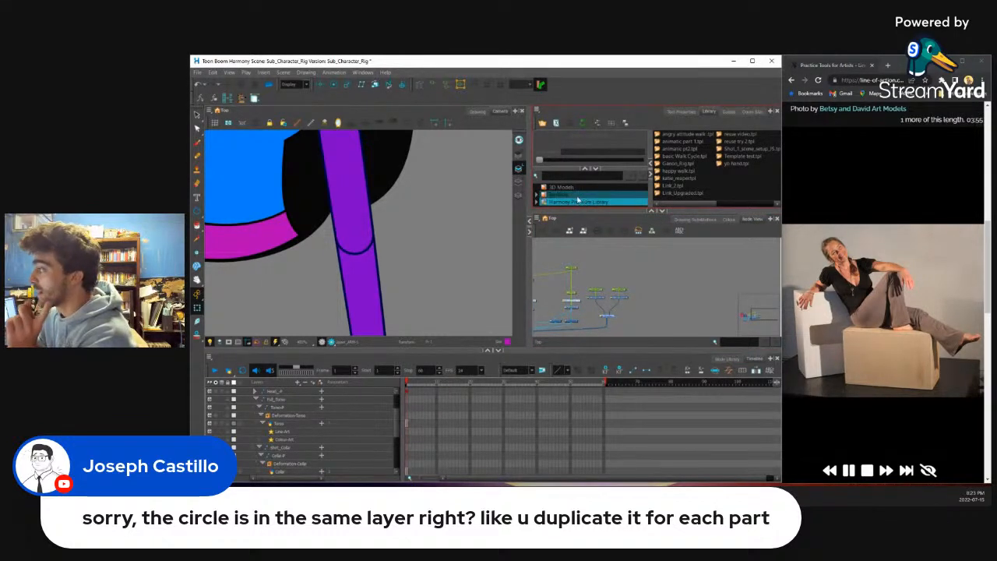
right_click(588, 204)
click(590, 205)
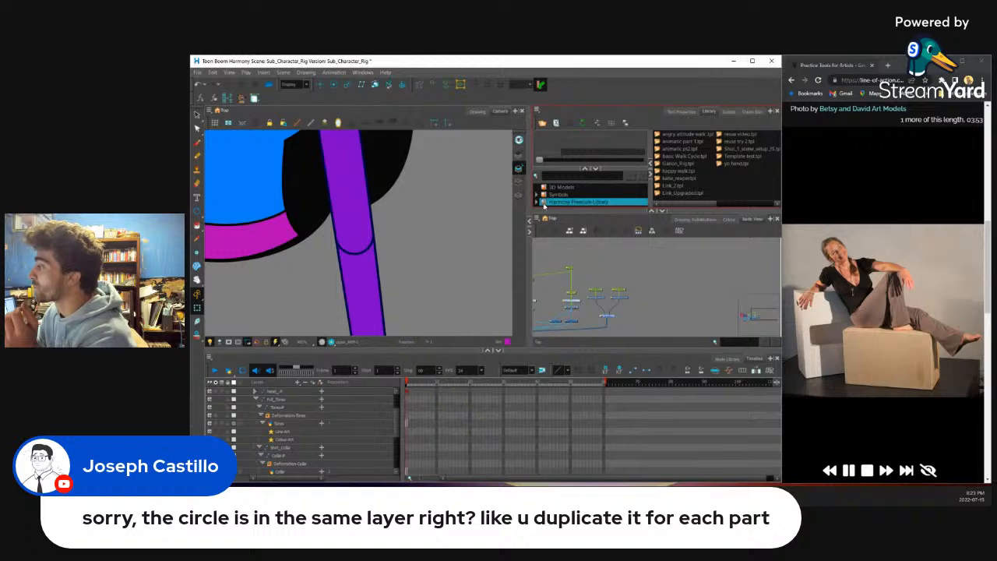
click(536, 203)
scroll(539, 204, down, 2)
click(564, 203)
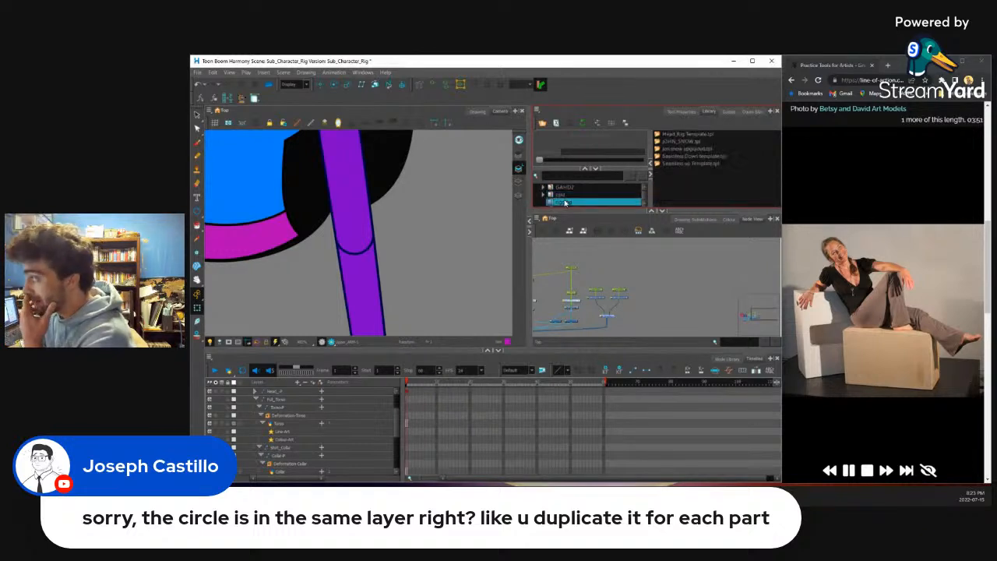
Step: Add the Seamless Down template from the library's rigging folder to the node network and group its nodes
click(669, 162)
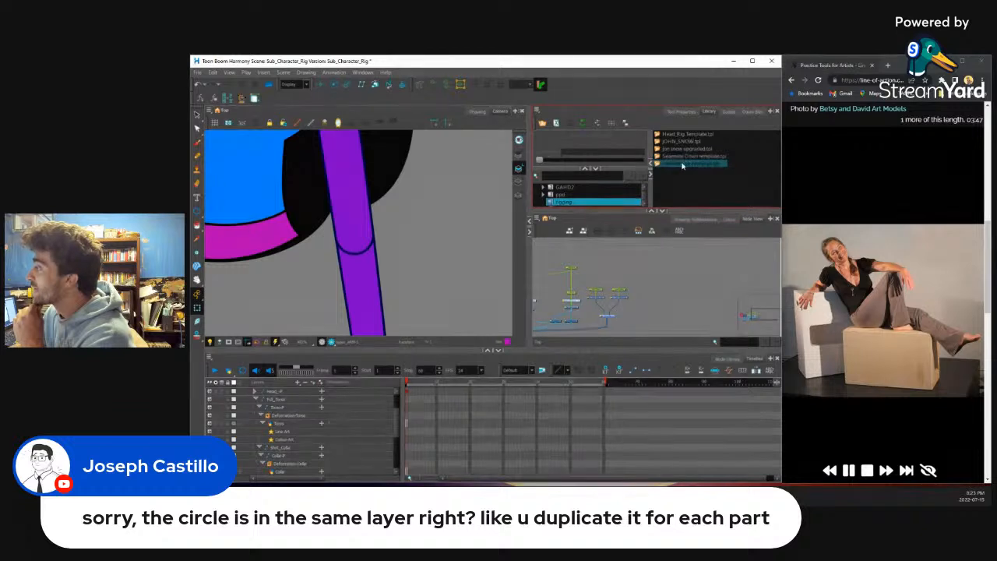
click(682, 158)
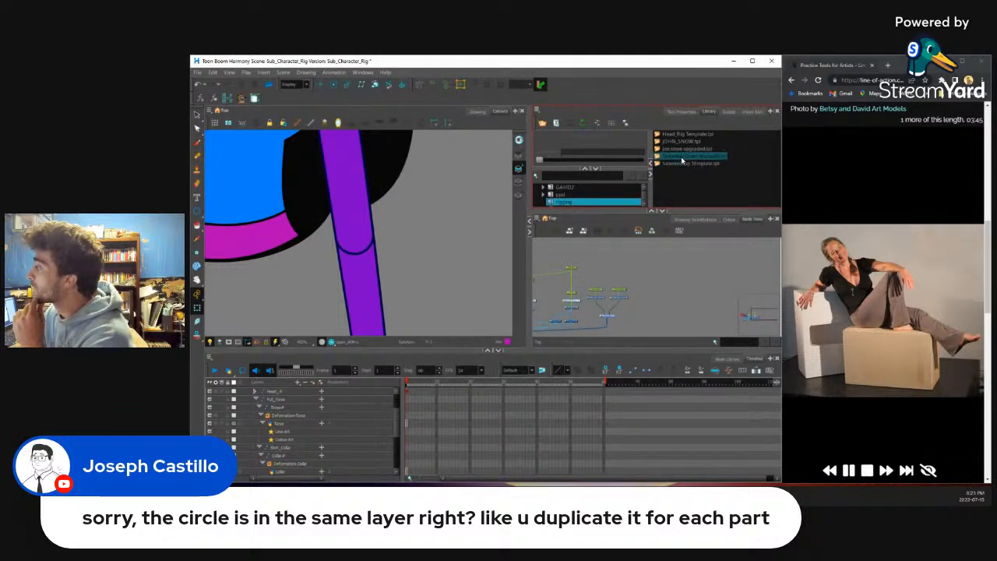
drag(682, 159, 667, 187)
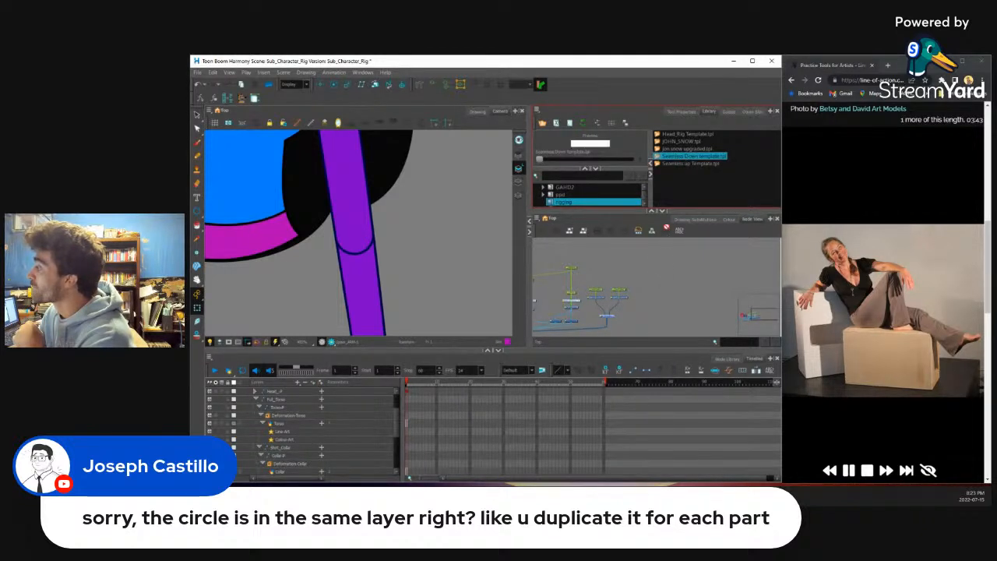
drag(659, 295, 659, 295)
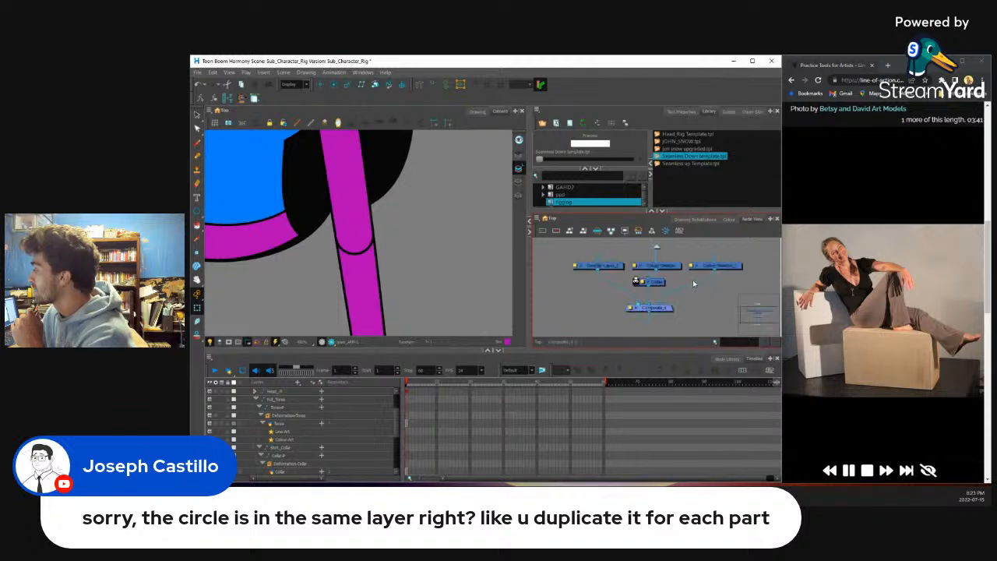
key(ctrl+z)
Step: Add the Seamless Up template from the library to the node network, tidy its nodes and group them
click(690, 164)
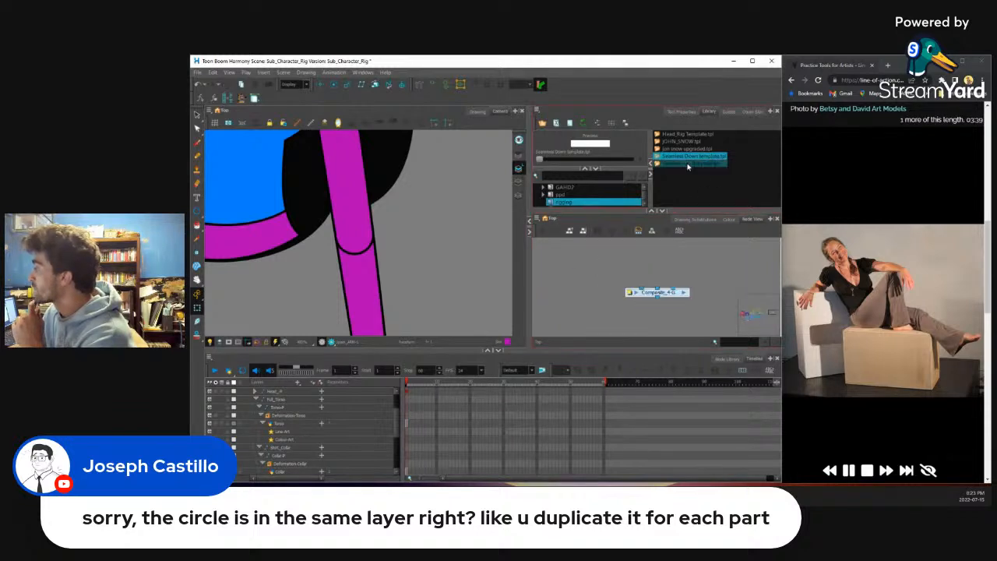
drag(593, 300, 722, 252)
scroll(615, 290, down, 3)
scroll(647, 302, up, 2)
scroll(681, 267, down, 2)
drag(624, 282, 633, 300)
scroll(606, 288, up, 1)
scroll(683, 299, up, 1)
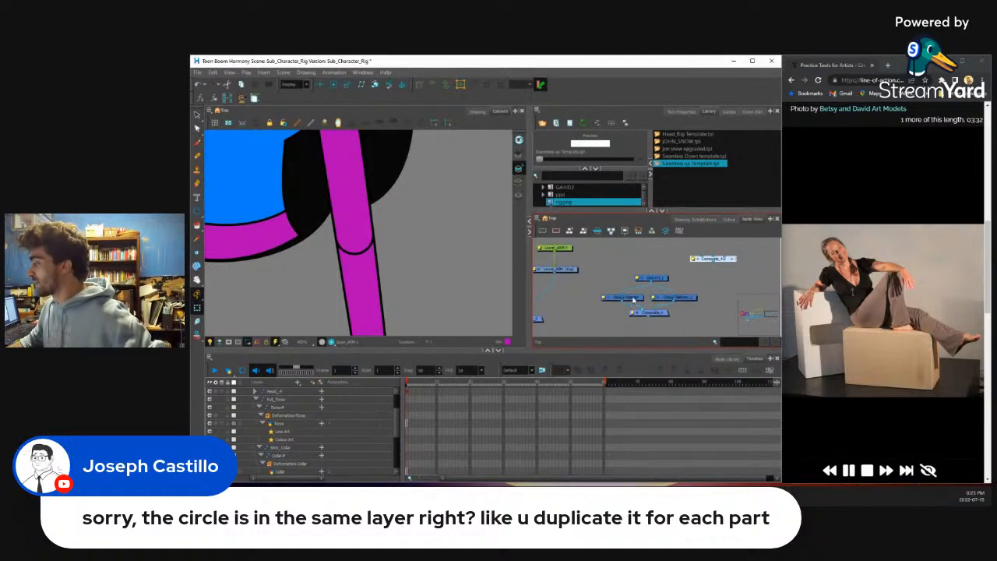
click(680, 301)
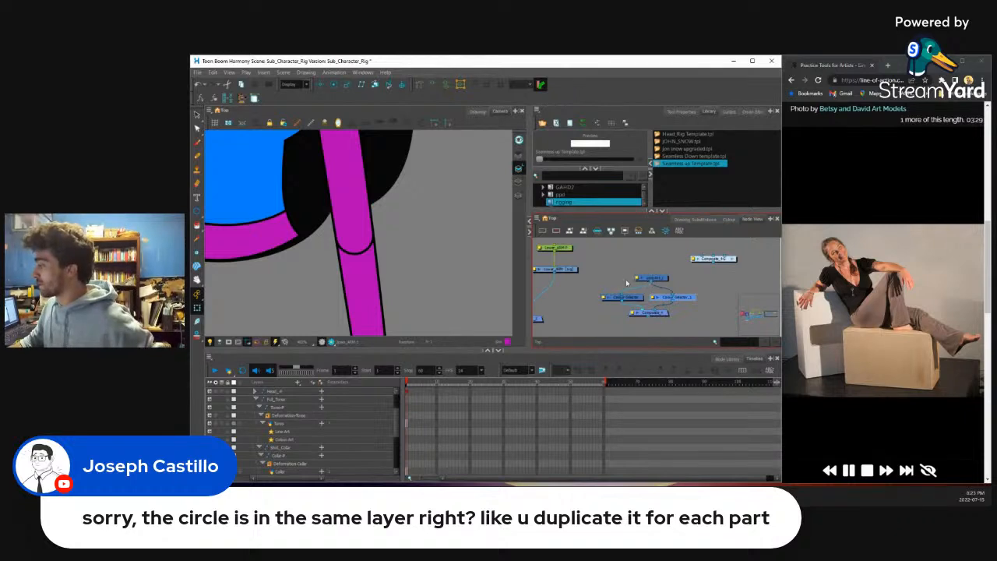
drag(574, 289, 630, 284)
scroll(630, 285, down, 2)
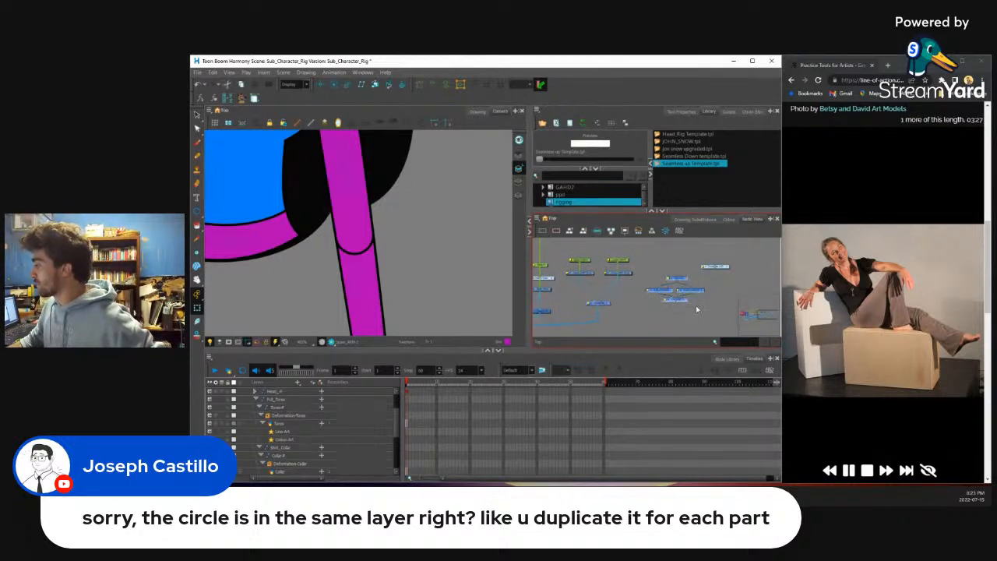
scroll(697, 301, up, 3)
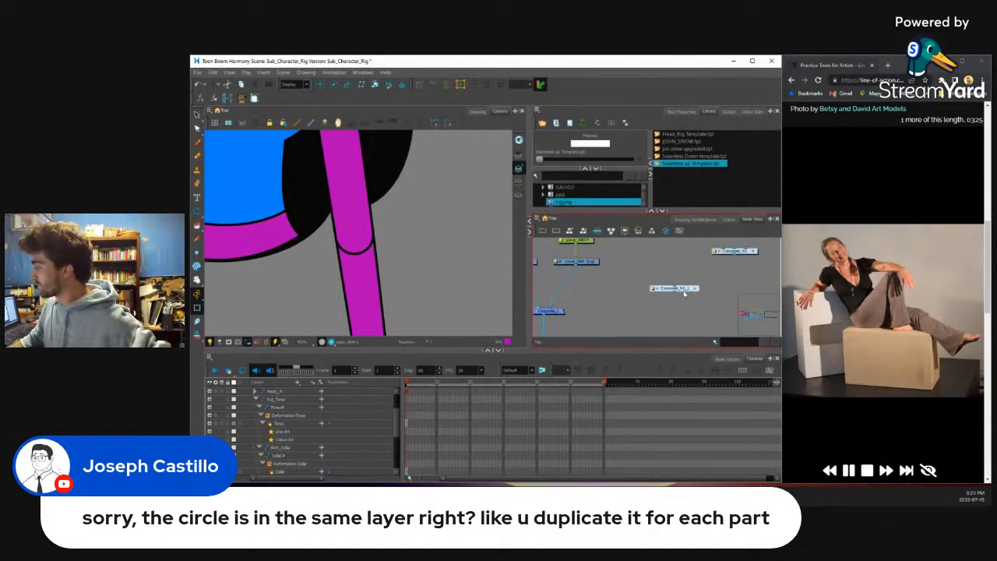
Step: Place the Seamless Up group beneath the Upper_ARM drawing node, just above the composite that joins both arm parts
mouse_move(706, 306)
mouse_down()
mouse_move(617, 308)
mouse_move(646, 297)
mouse_up()
scroll(658, 322, down, 2)
scroll(645, 293, up, 2)
click(645, 293)
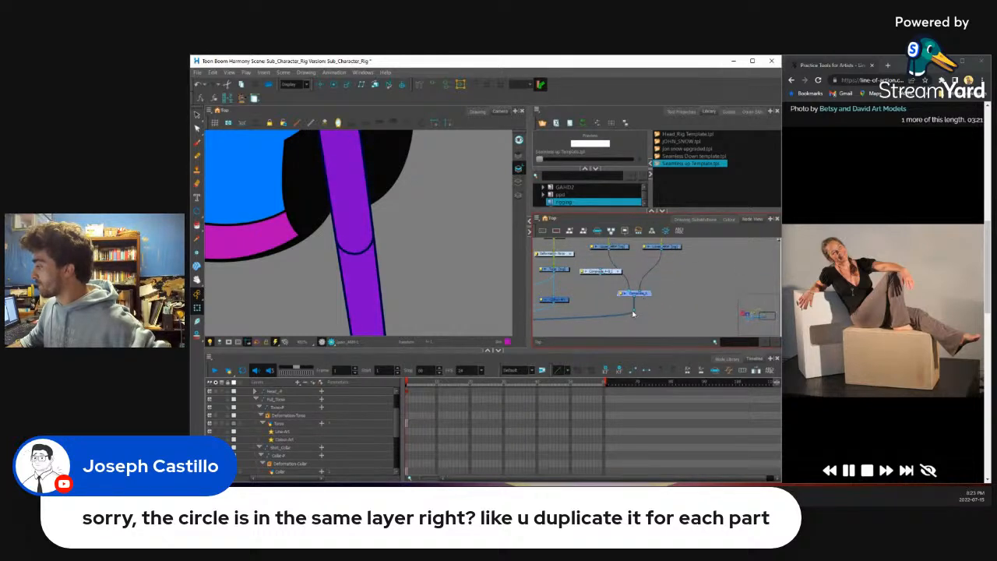
click(633, 314)
scroll(629, 299, down, 3)
drag(588, 246, 588, 314)
scroll(619, 314, up, 2)
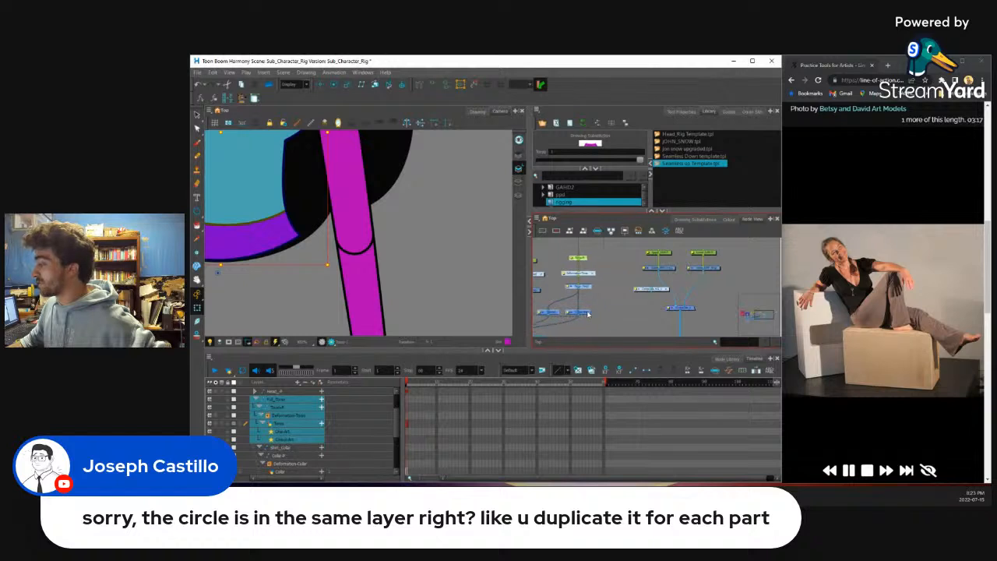
click(615, 309)
drag(669, 298, 618, 295)
scroll(623, 299, up, 3)
click(627, 299)
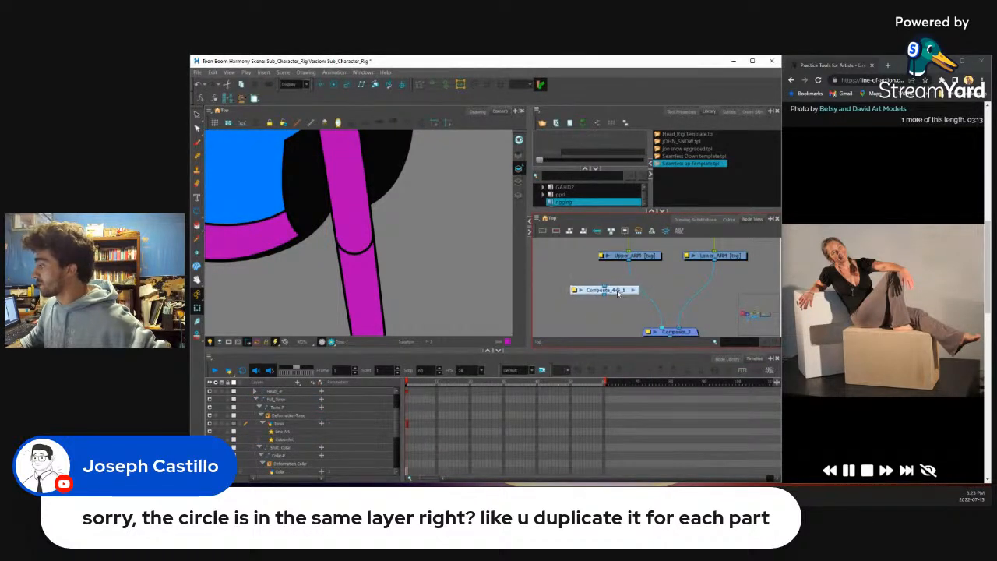
Step: Connect the Upper_ARM drawing to the Seamless Up group's input and the group's output to the arm composite
key(ctrl+v)
scroll(604, 312, up, 2)
drag(604, 289, 629, 298)
drag(633, 304, 671, 321)
scroll(646, 296, down, 3)
scroll(637, 282, up, 2)
scroll(637, 282, up, 1)
drag(638, 304, 720, 302)
scroll(641, 267, up, 2)
drag(629, 256, 600, 284)
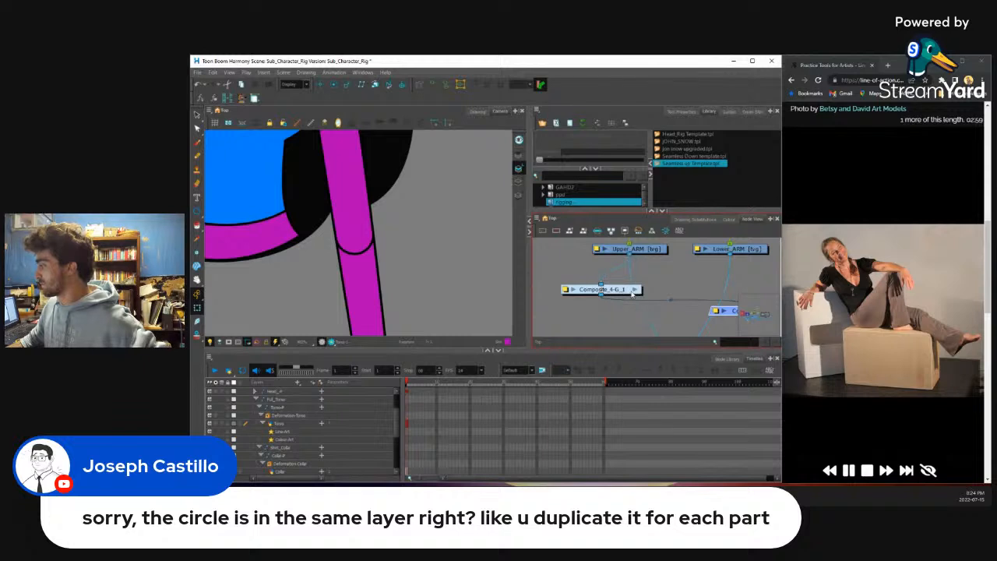
Step: Enter the Seamless Up group and add the line colour from the Colours_Day palette to the first Colour-Selector
click(633, 290)
scroll(613, 288, up, 2)
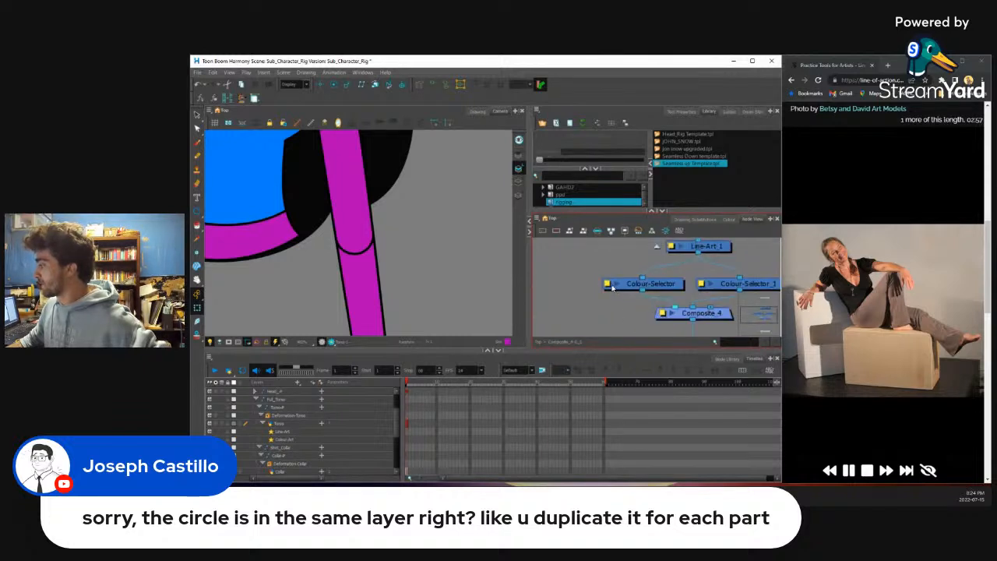
click(614, 287)
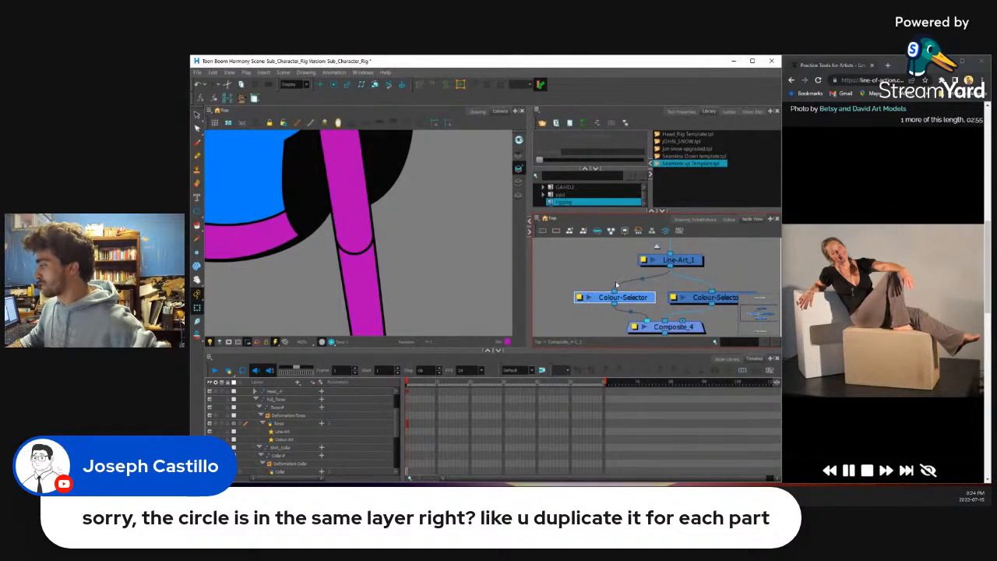
click(683, 266)
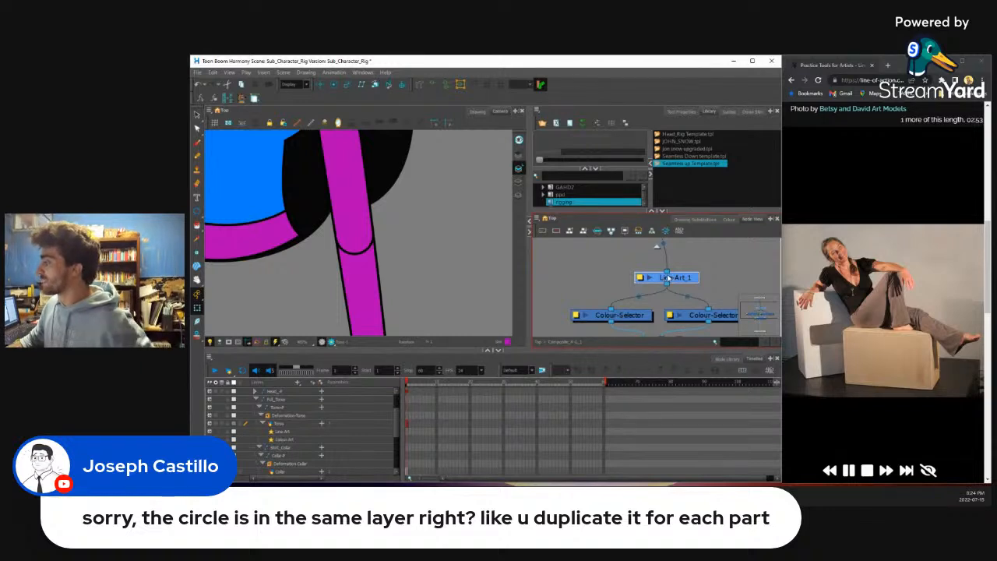
double_click(582, 313)
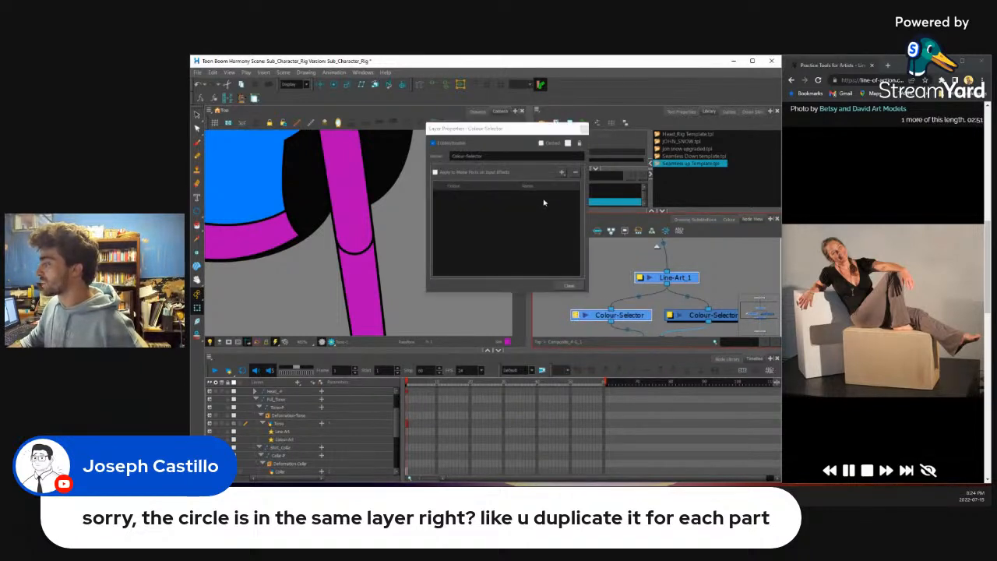
click(561, 173)
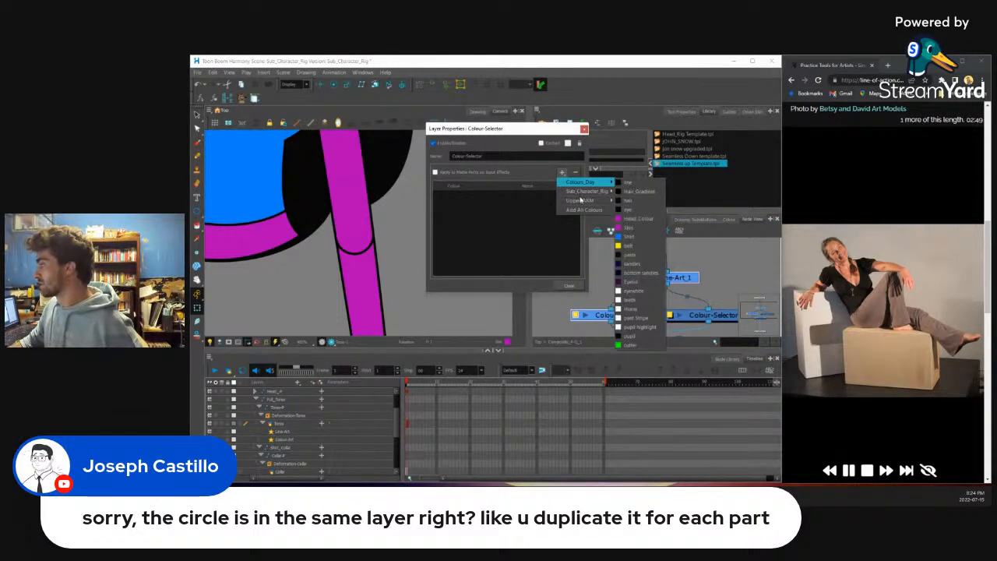
click(627, 182)
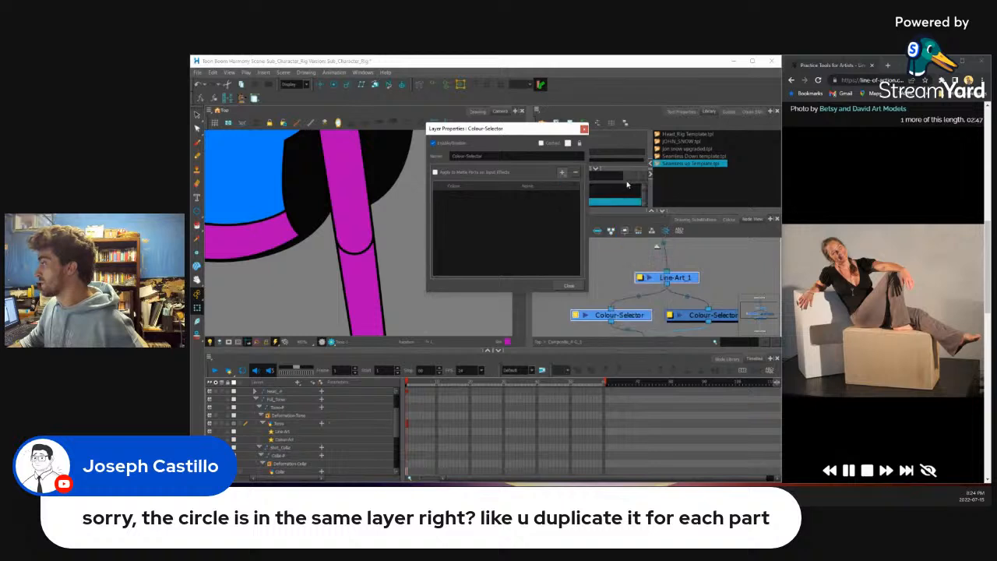
click(569, 287)
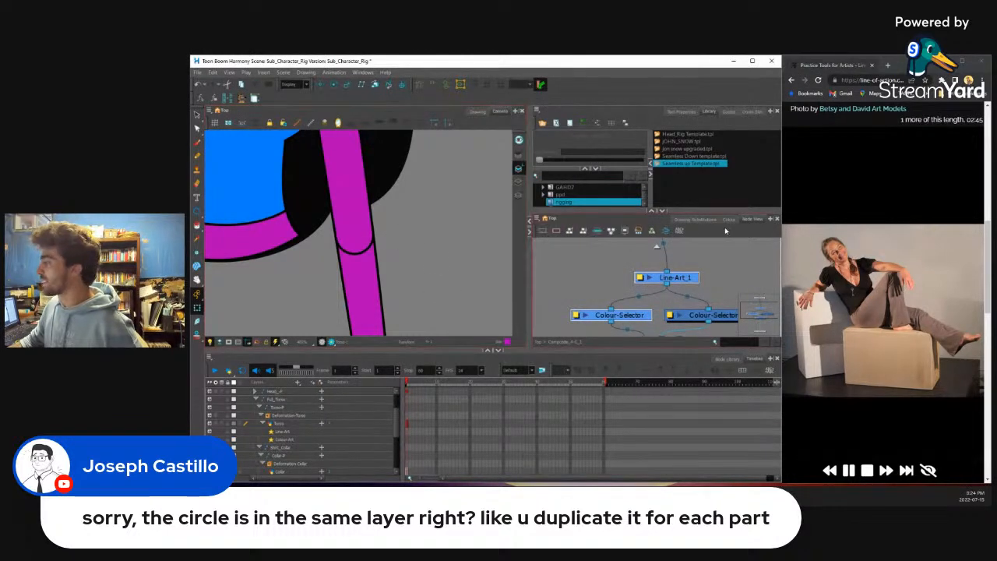
Step: Rename the first Colour-Selector node as Line
scroll(622, 280, down, 2)
scroll(592, 306, up, 2)
click(589, 301)
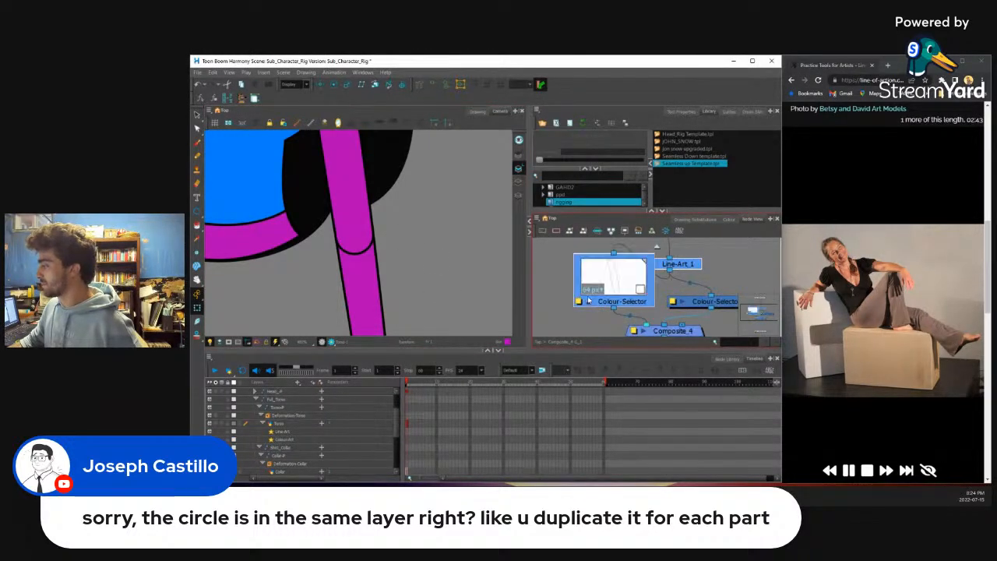
double_click(583, 302)
drag(493, 157, 449, 153)
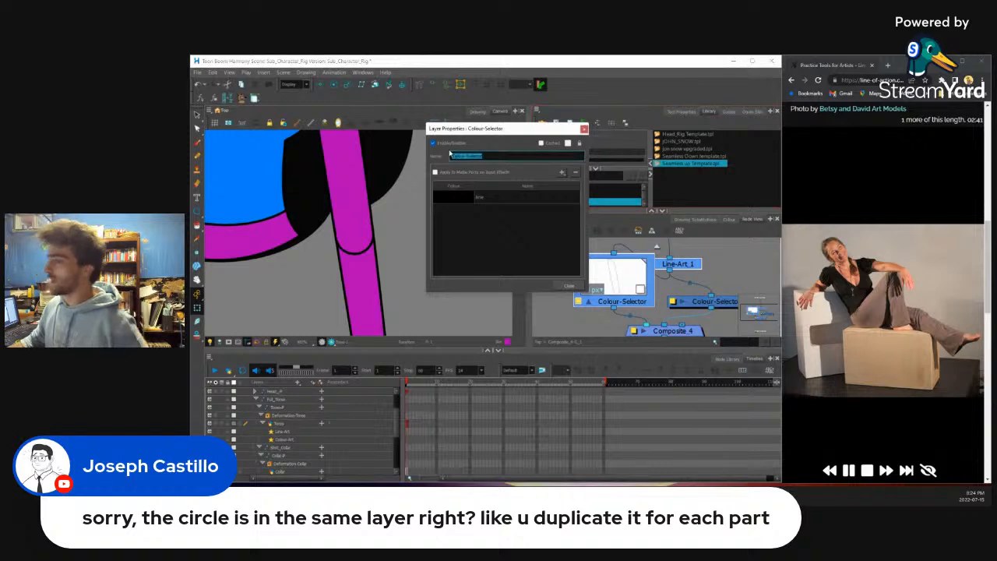
text(Col)
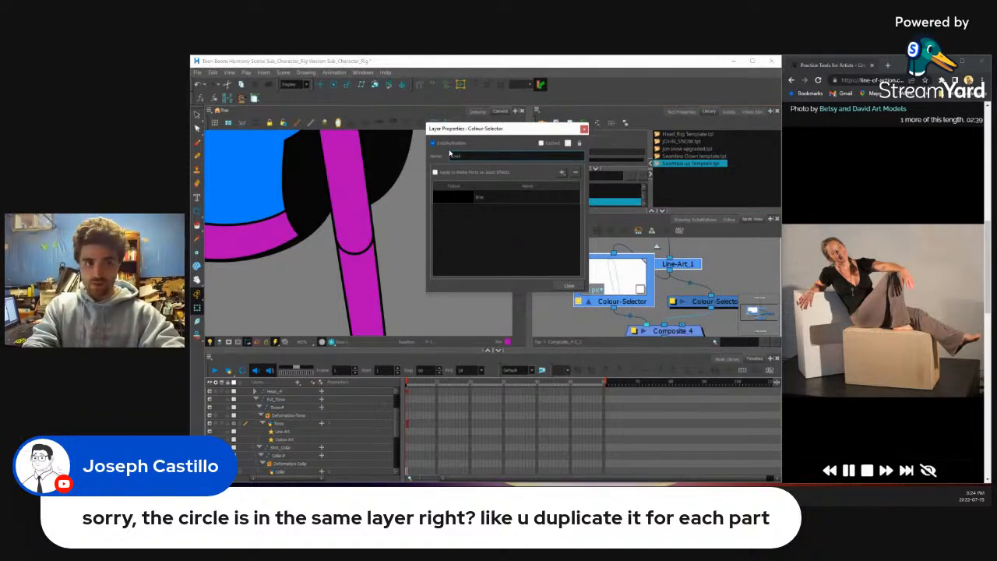
click(570, 285)
Step: Rearrange the group's nodes and add the Skin colour from the Colours_Day palette to the second Colour-Selector
drag(713, 285, 625, 236)
drag(673, 273, 680, 259)
drag(587, 255, 584, 299)
click(710, 291)
click(689, 313)
drag(690, 313, 700, 303)
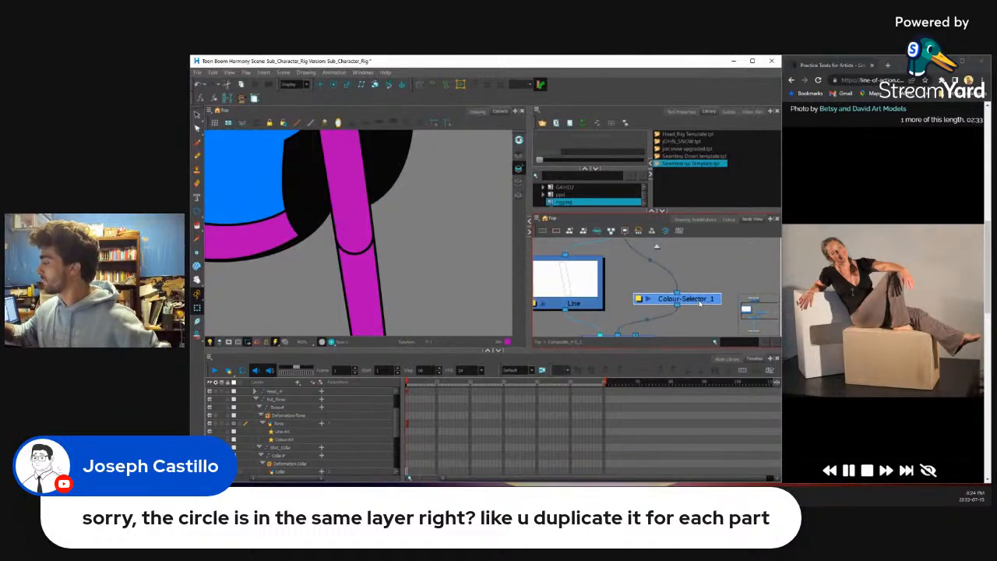
click(638, 300)
click(561, 172)
mouse_move(590, 192)
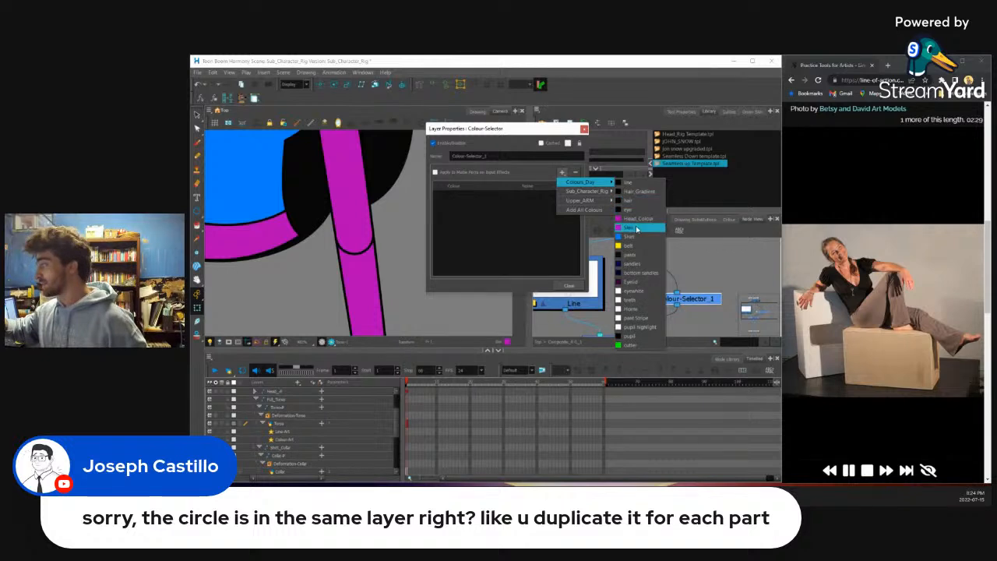
click(636, 228)
Step: Rename the second Colour-Selector node as Fill and show its thumbnail
drag(502, 157, 436, 161)
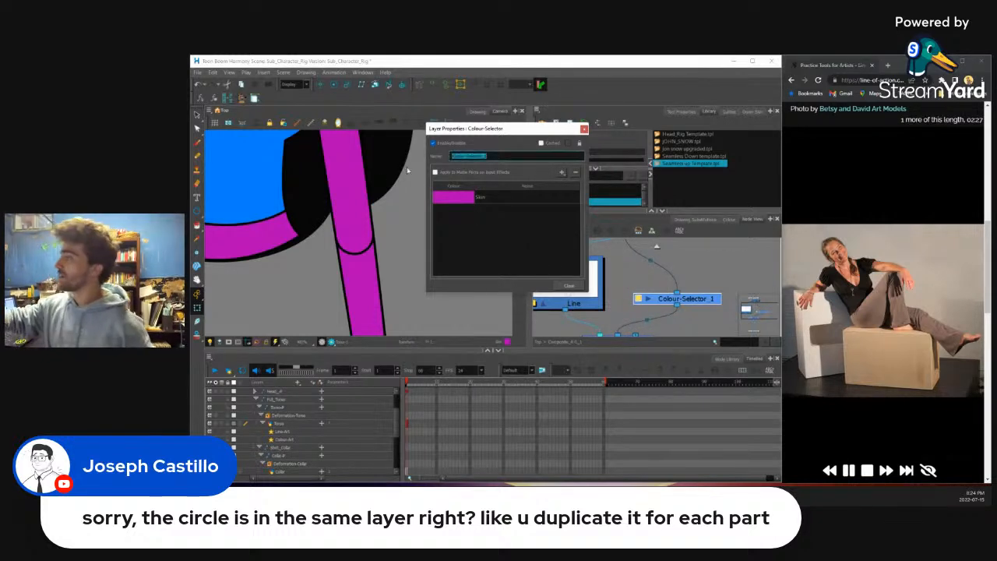
text(Fill)
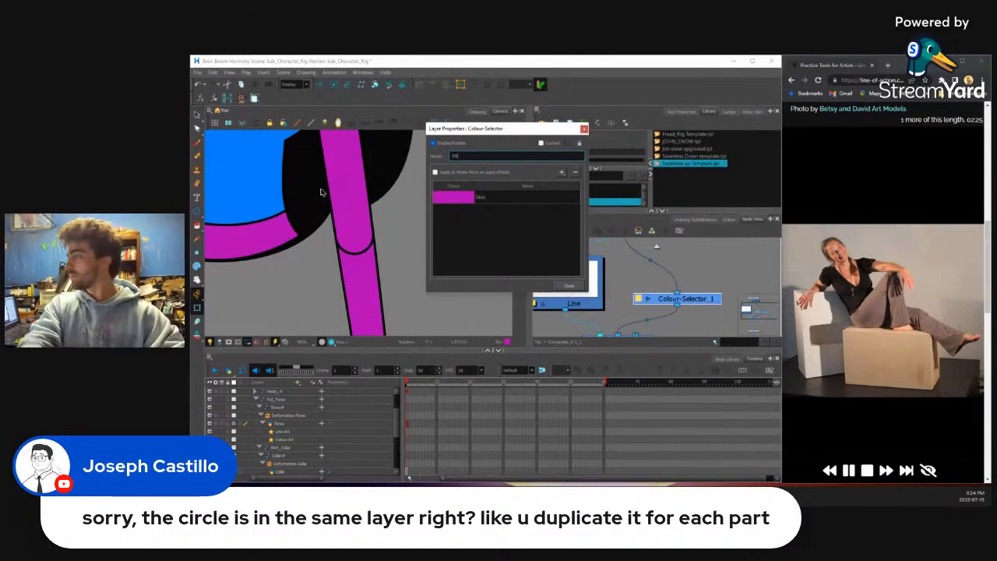
click(569, 285)
click(662, 300)
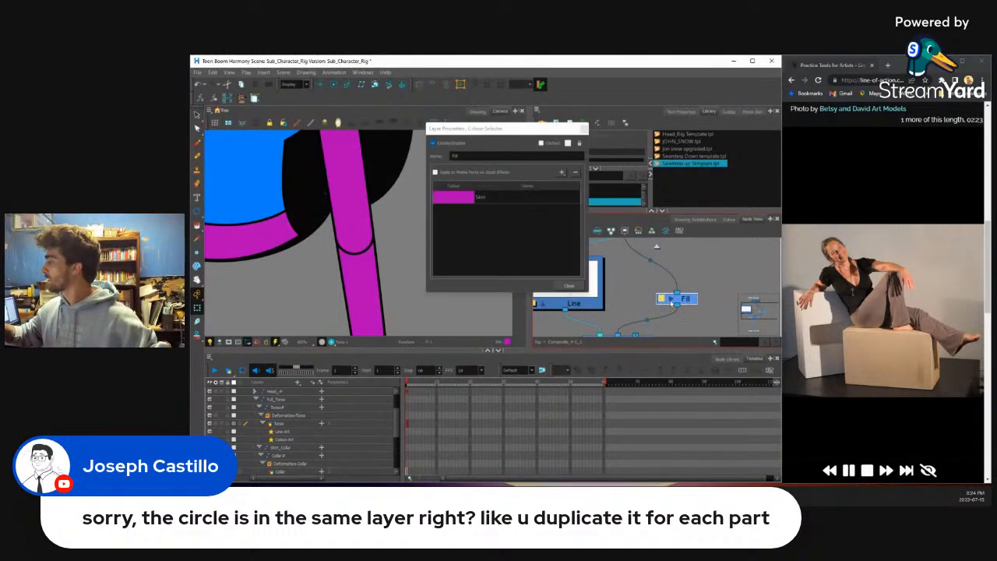
click(570, 286)
click(669, 300)
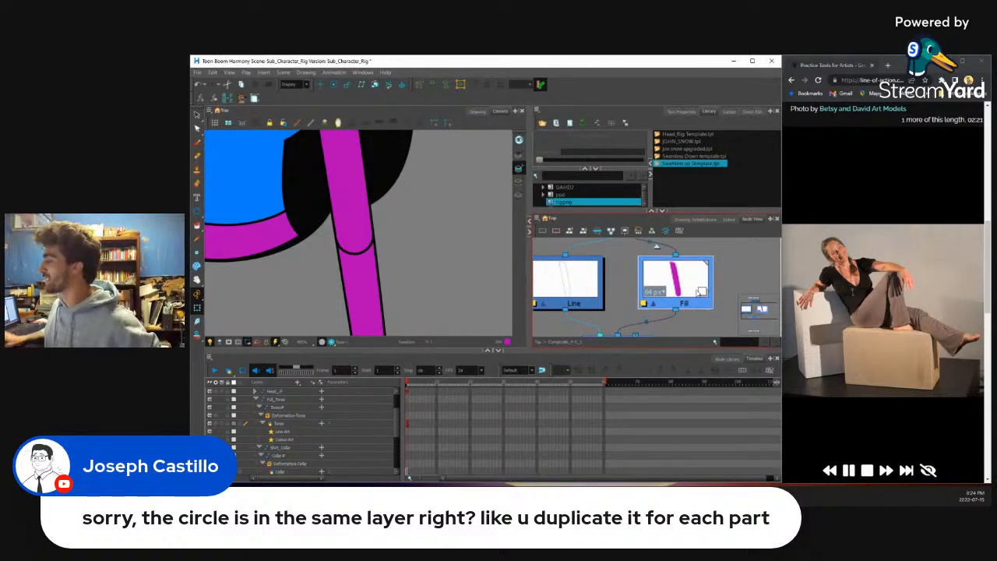
Step: Copy the upper arm's outline strokes from the line art layer to the overlay art layer
scroll(632, 307, down, 5)
scroll(623, 302, up, 2)
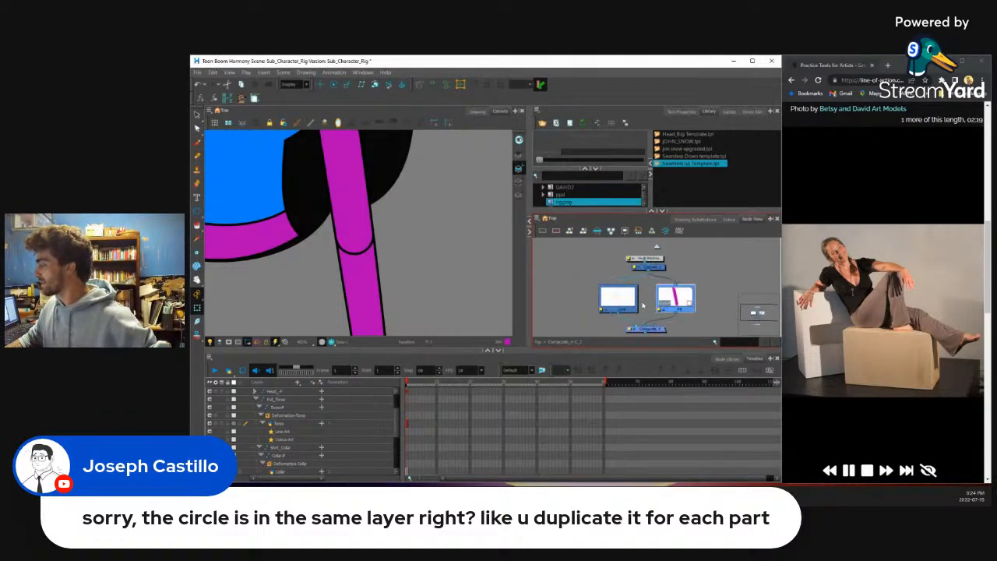
scroll(392, 223, down, 5)
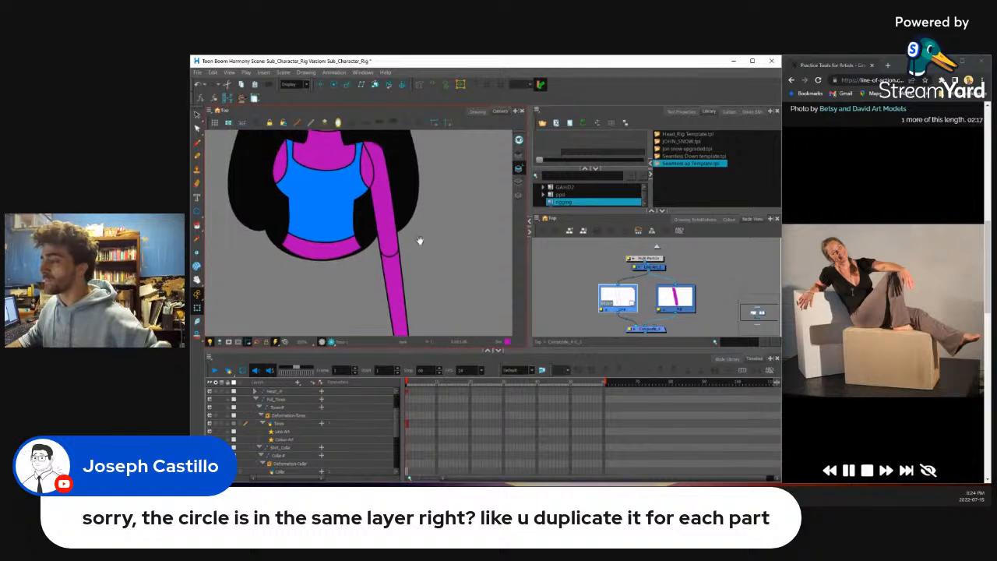
scroll(395, 233, up, 5)
click(395, 233)
scroll(399, 240, down, 2)
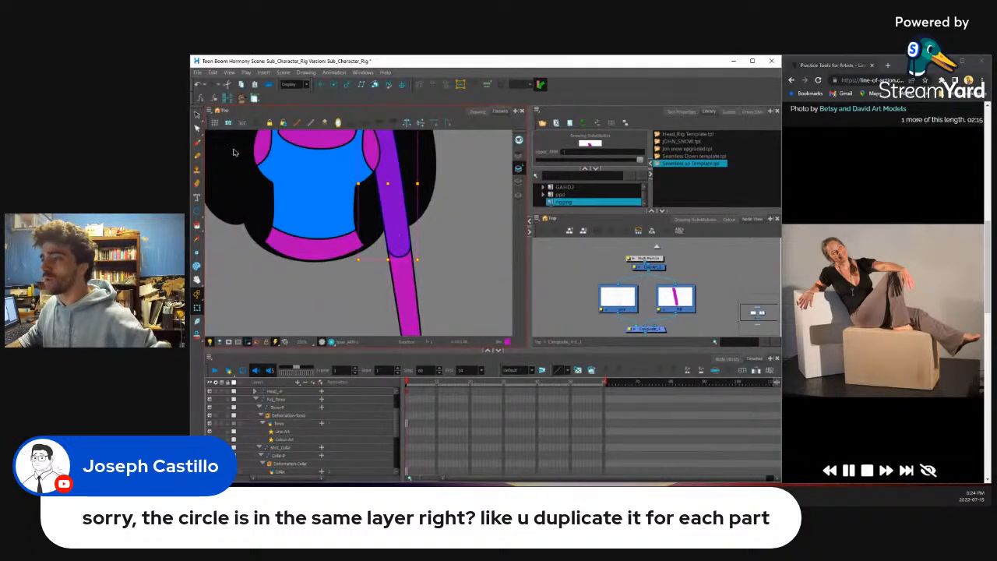
click(197, 116)
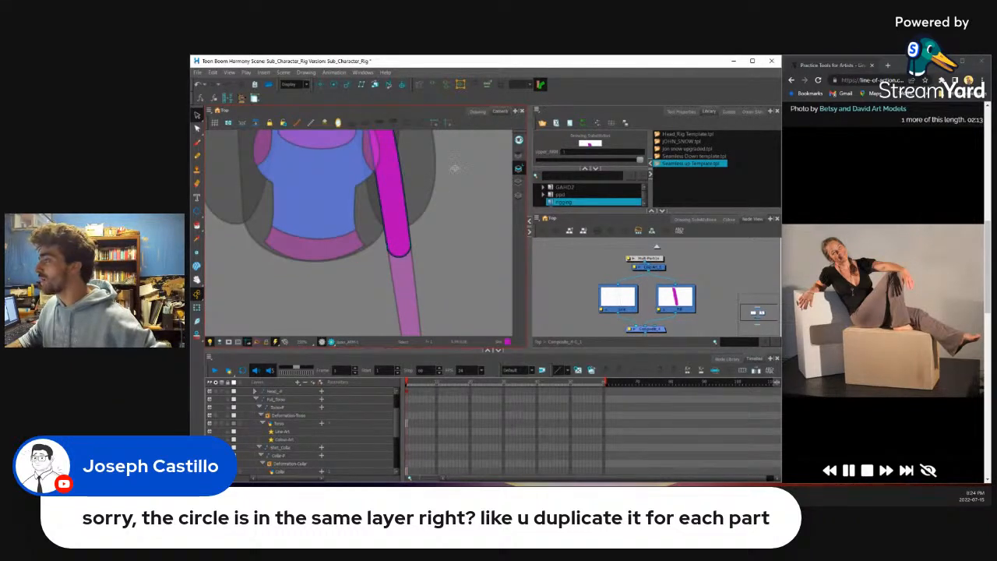
scroll(385, 209, up, 2)
click(396, 212)
scroll(393, 195, down, 2)
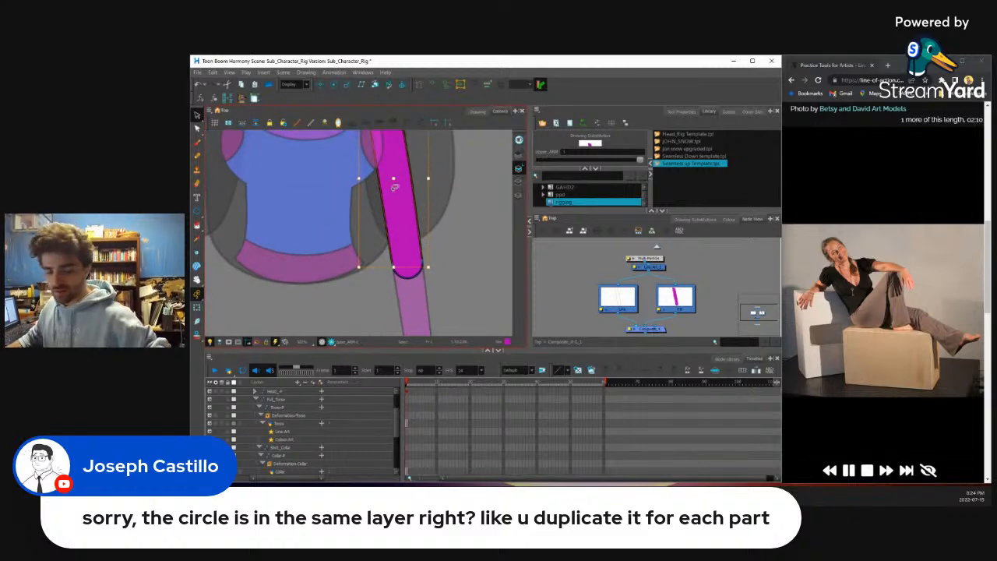
click(521, 156)
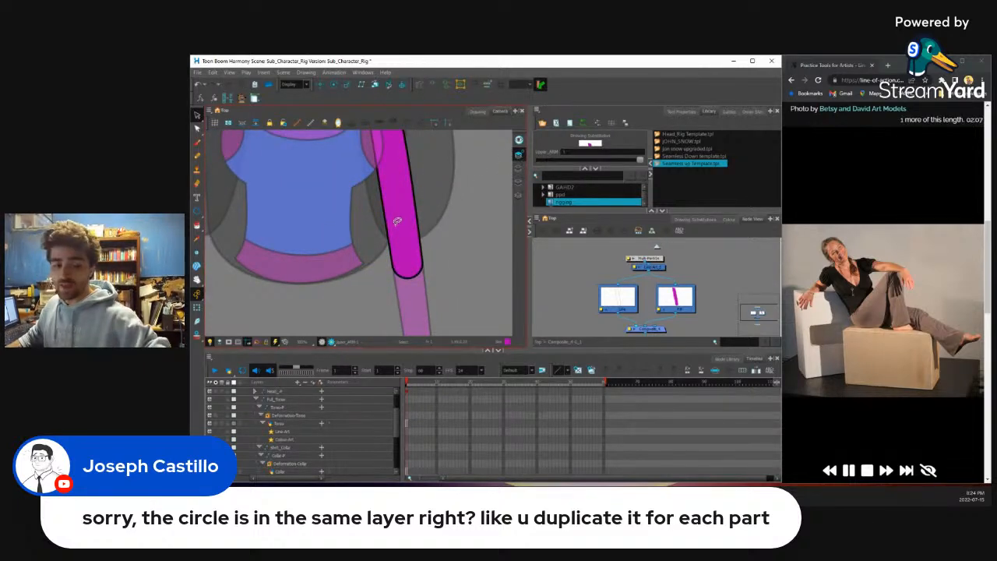
Step: Open the upper arm's overlay in the Drawing view and delete the curved stroke at its shoulder end with the Contour Editor
click(477, 111)
scroll(377, 231, up, 5)
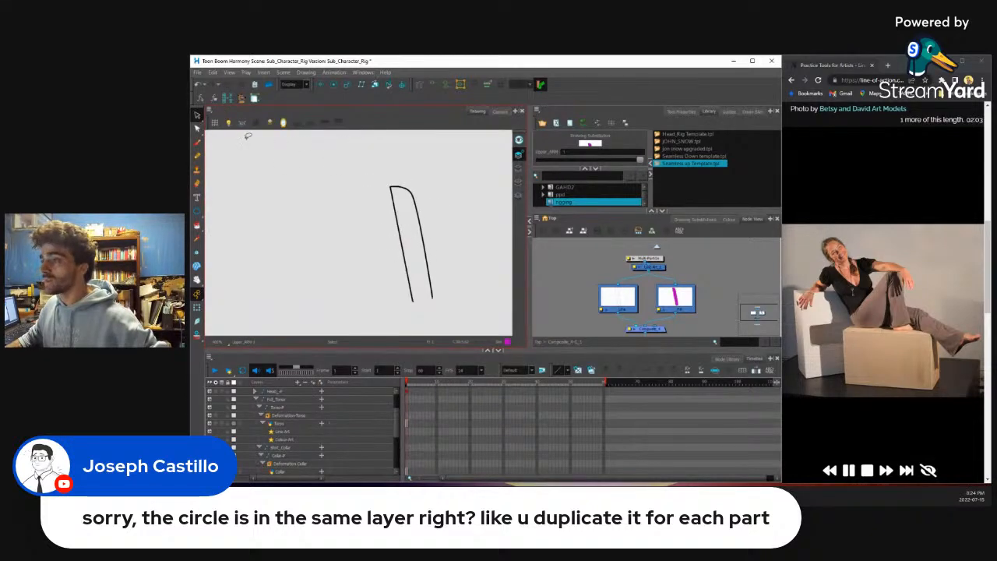
click(197, 128)
scroll(409, 189, up, 3)
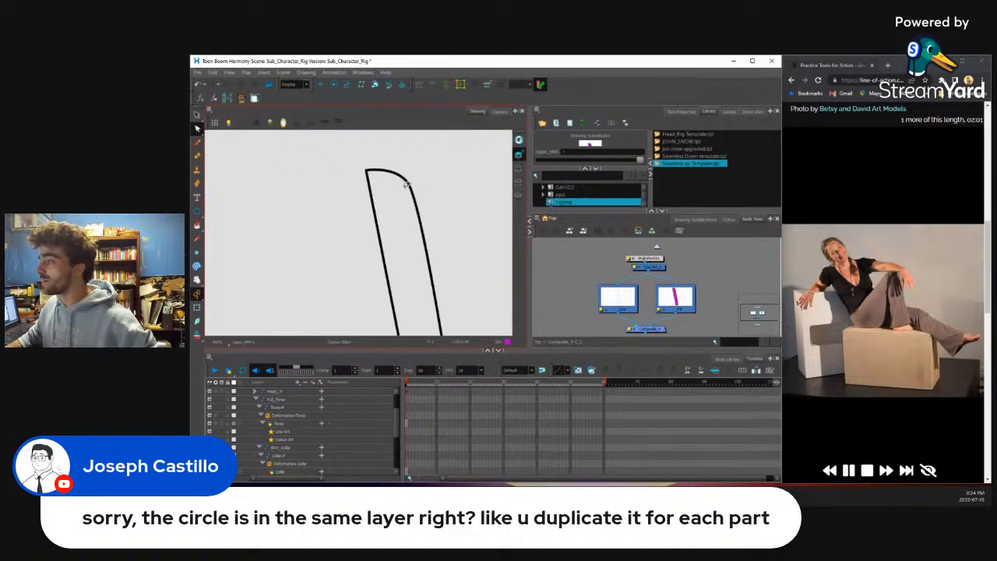
click(402, 181)
scroll(402, 180, down, 4)
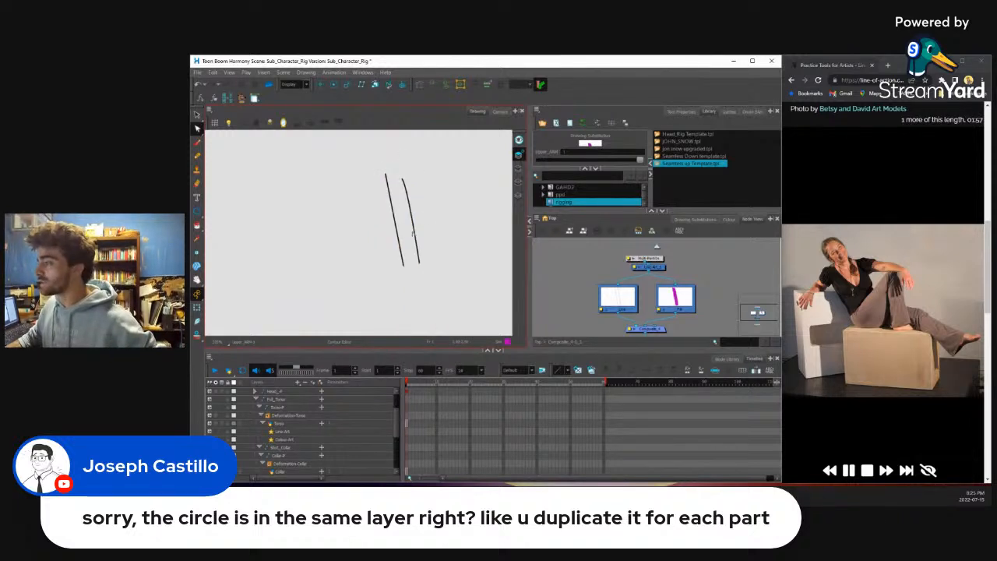
click(499, 111)
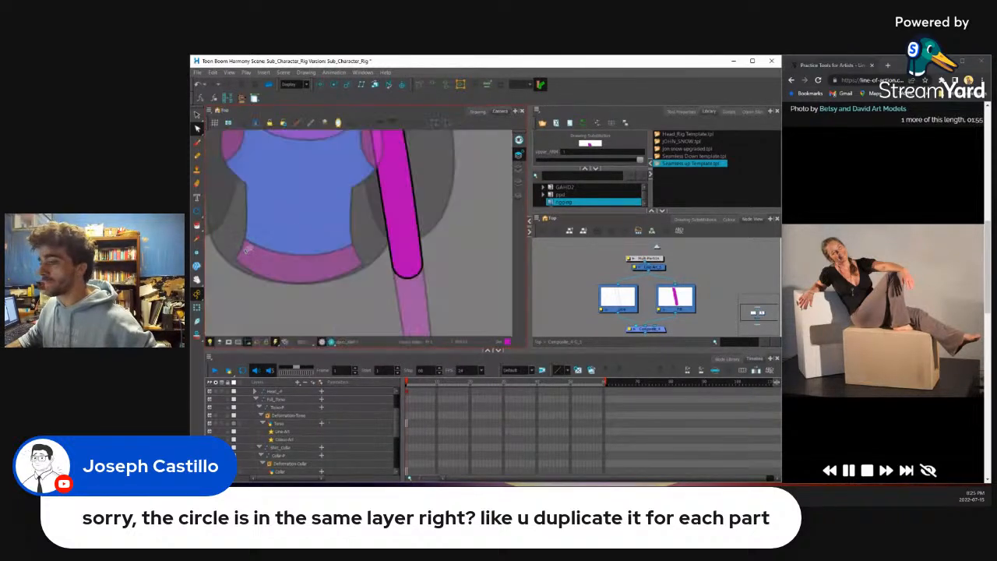
Step: Copy the lower arm's art from the line art layer to the overlay art layer
scroll(452, 244, down, 2)
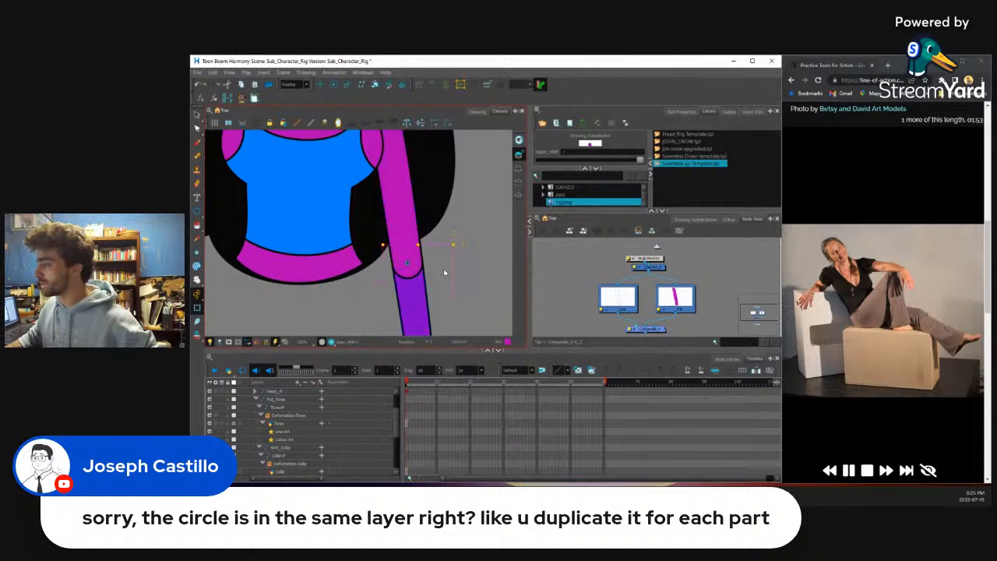
scroll(452, 245, down, 2)
drag(453, 244, 460, 188)
click(518, 168)
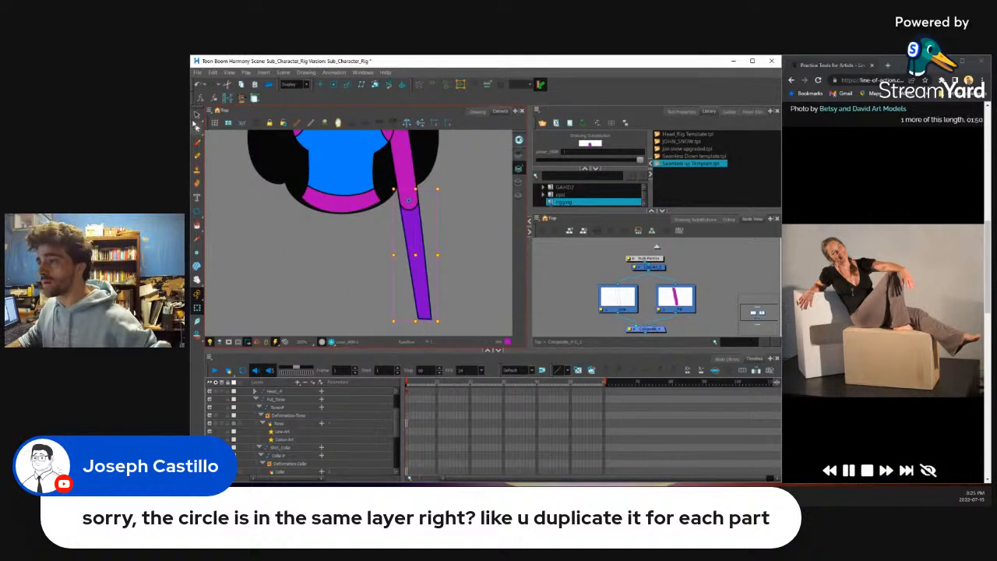
scroll(406, 244, up, 2)
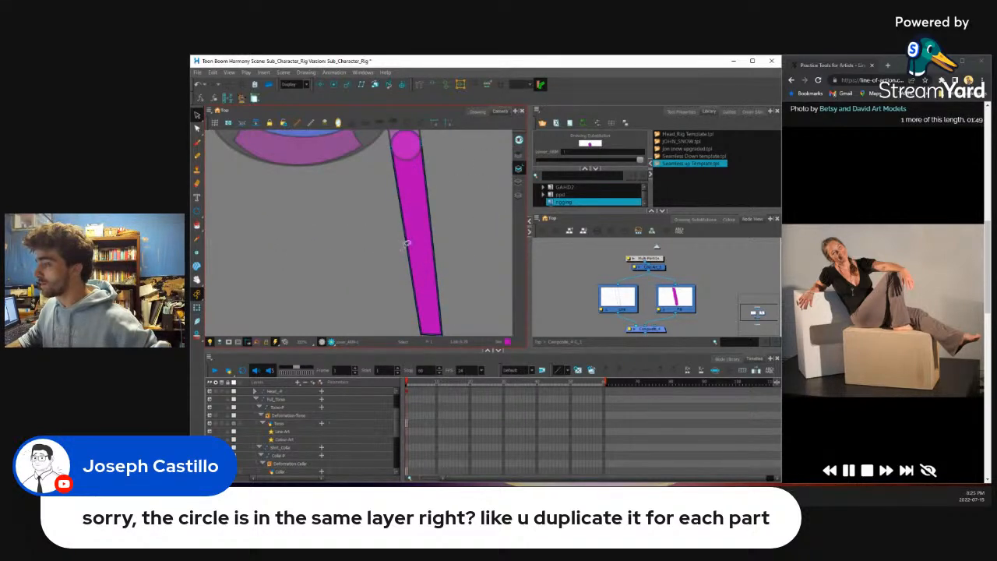
scroll(405, 243, up, 1)
click(459, 227)
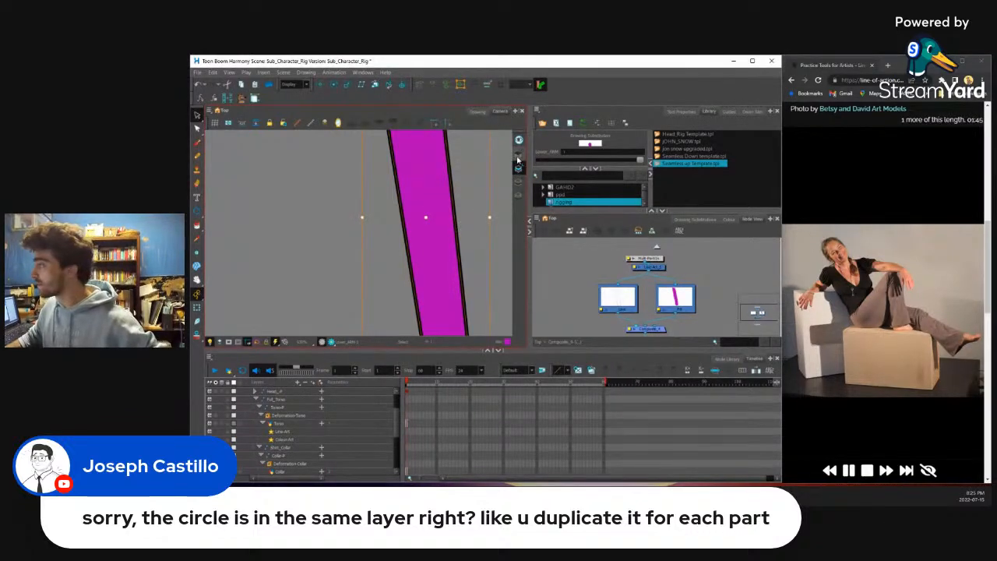
click(518, 155)
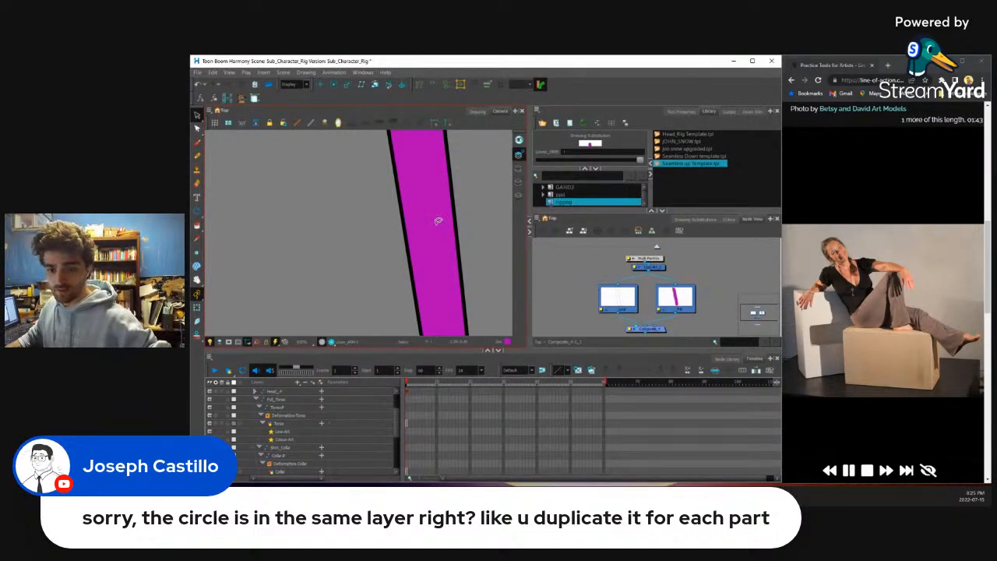
click(438, 221)
Step: Open the lower arm's overlay in the Drawing view and delete its skin-coloured fill
click(476, 111)
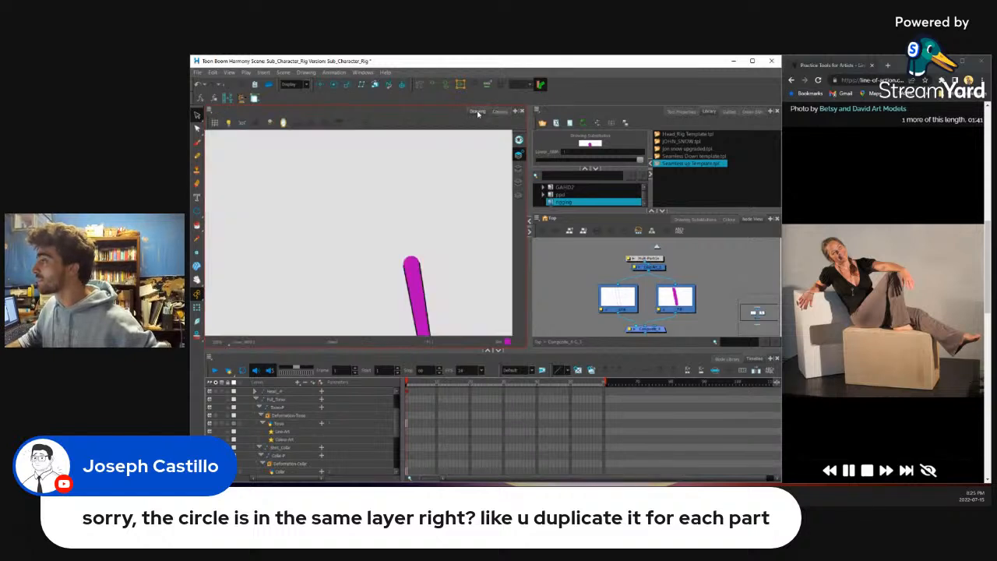
scroll(372, 245, down, 3)
scroll(403, 287, up, 2)
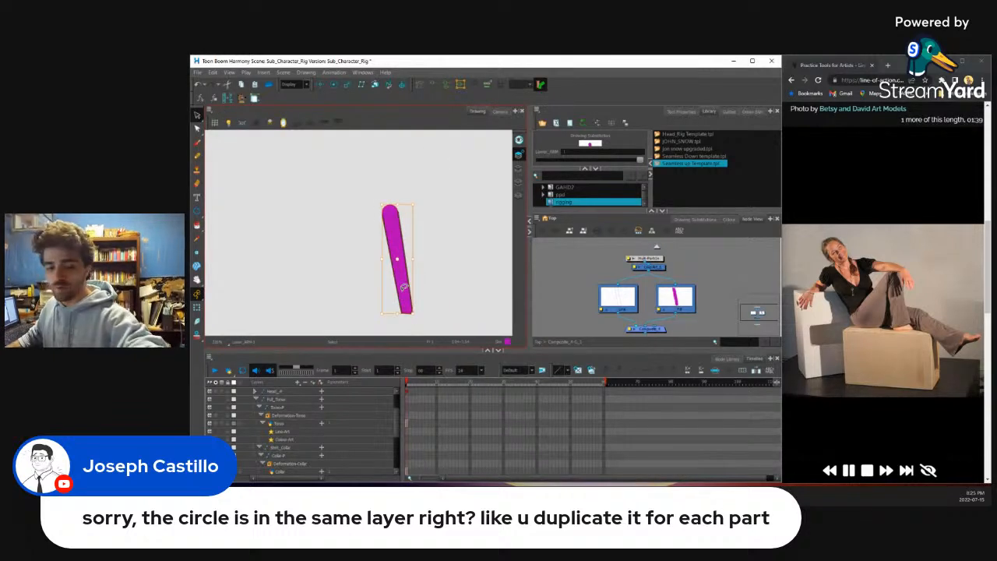
key(Delete)
scroll(404, 313, up, 3)
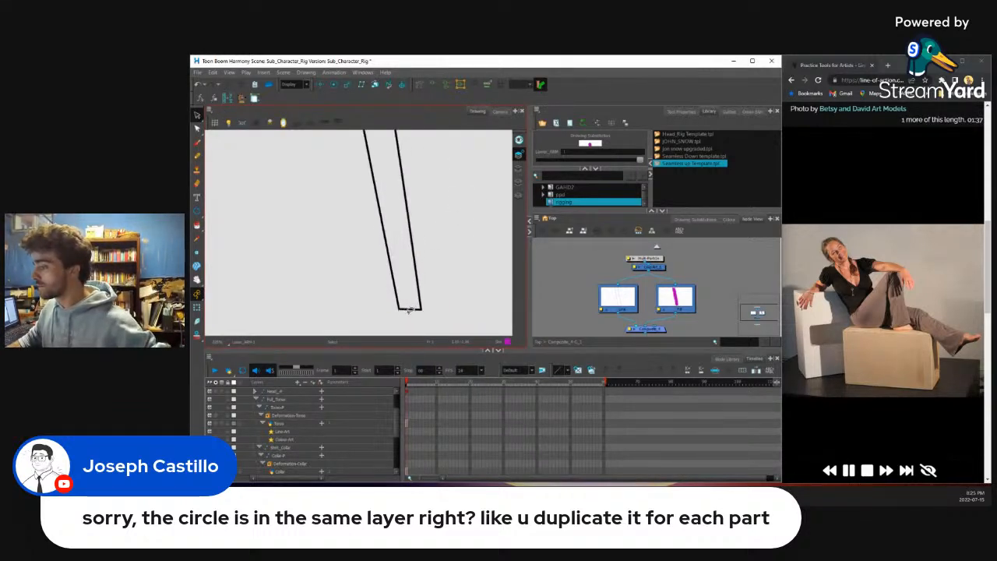
Step: Delete the short stroke at the wrist end of the lower arm's overlay outline with the Contour Editor and return to the Camera view
click(412, 303)
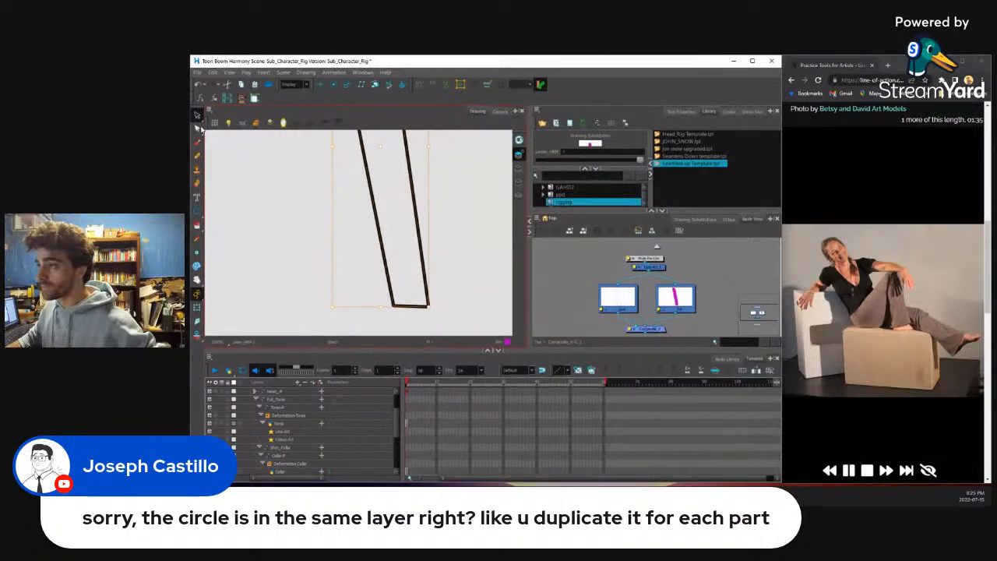
click(198, 127)
click(414, 307)
key(Delete)
click(500, 111)
scroll(455, 221, down, 5)
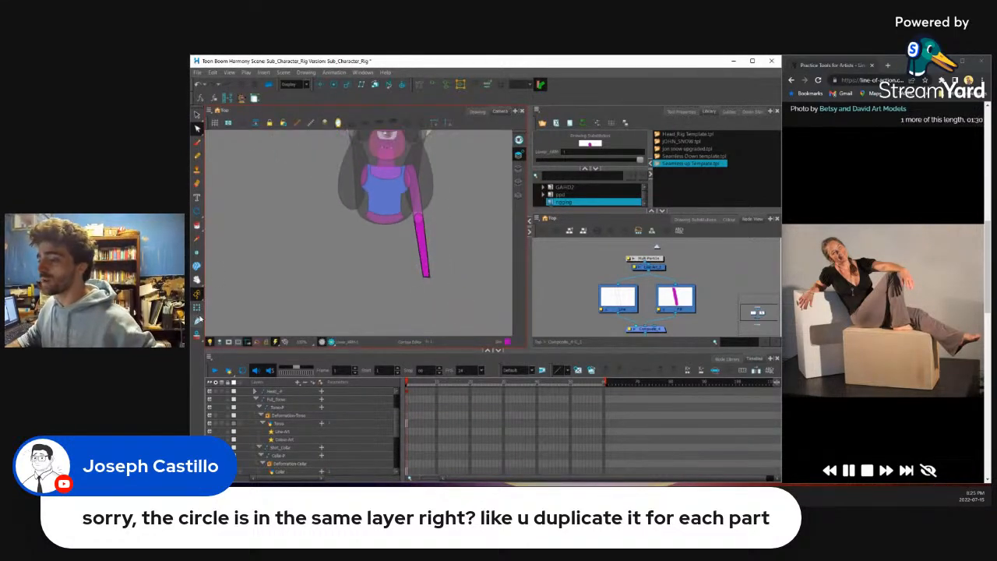
click(197, 308)
scroll(425, 221, up, 2)
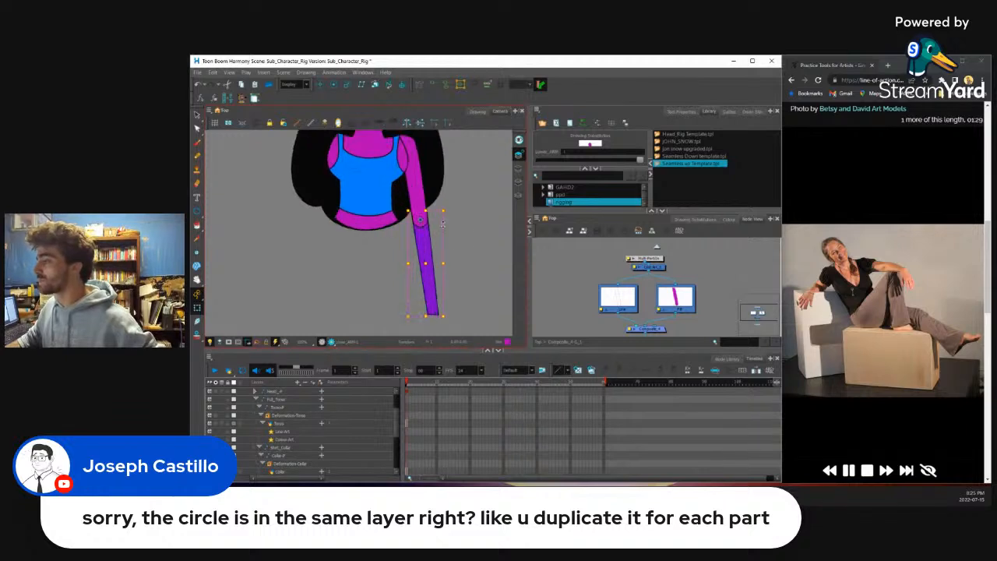
Step: Leave the upper arm's seamless group and rename its group node as Seamless_Up_1
scroll(678, 280, down, 3)
drag(676, 284, 629, 292)
scroll(656, 257, up, 1)
scroll(657, 249, up, 3)
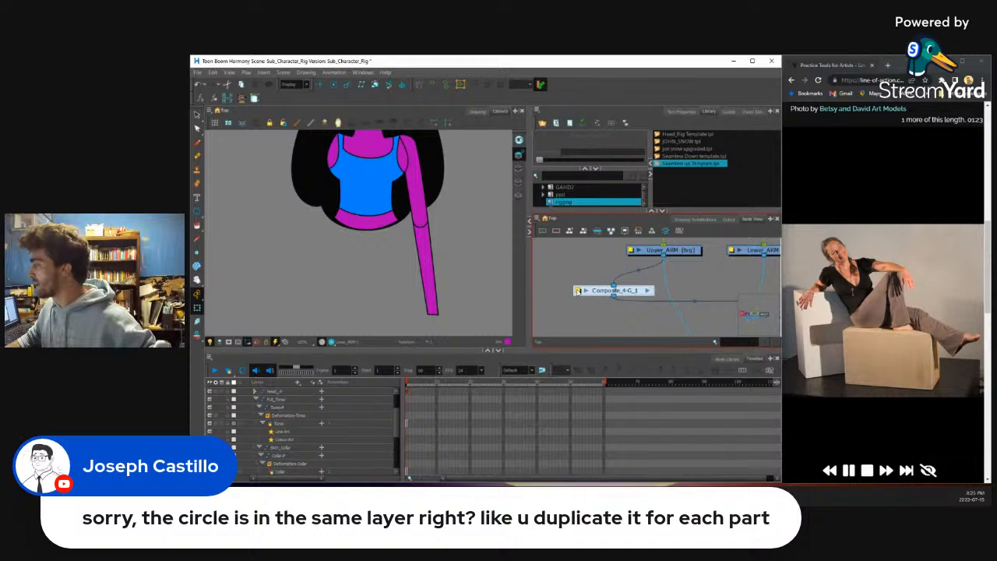
double_click(578, 290)
text(Seamless_U)
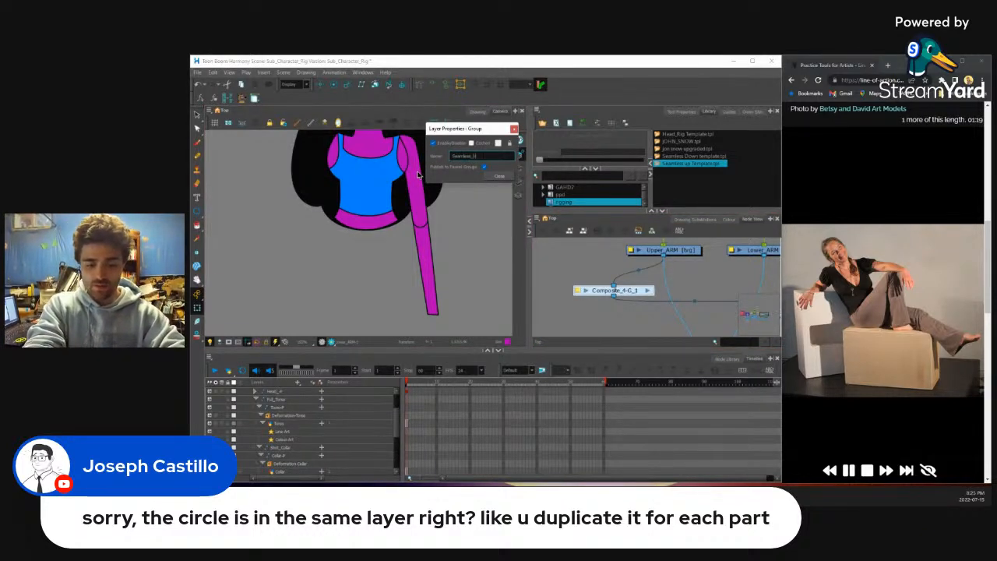
text(p_1)
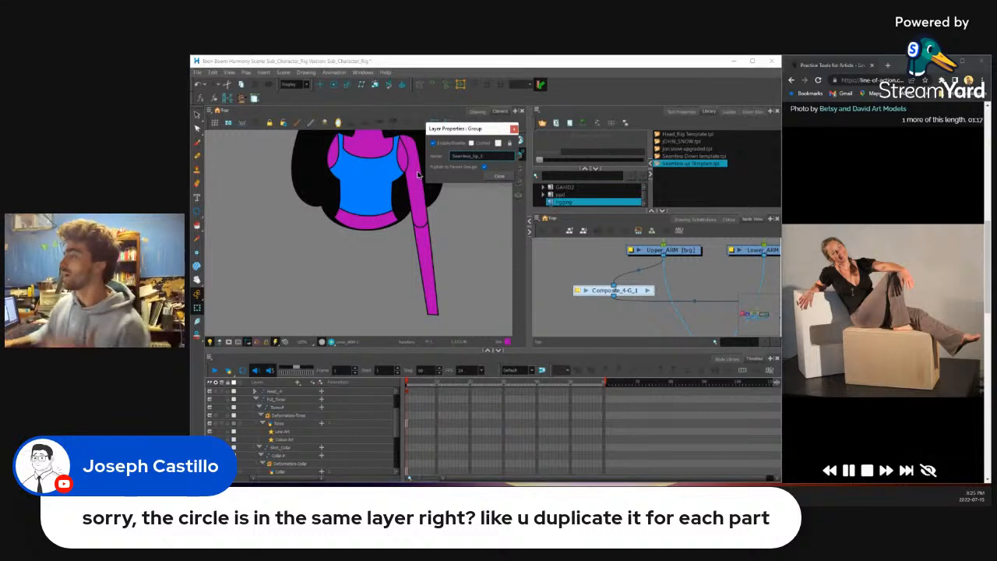
click(500, 176)
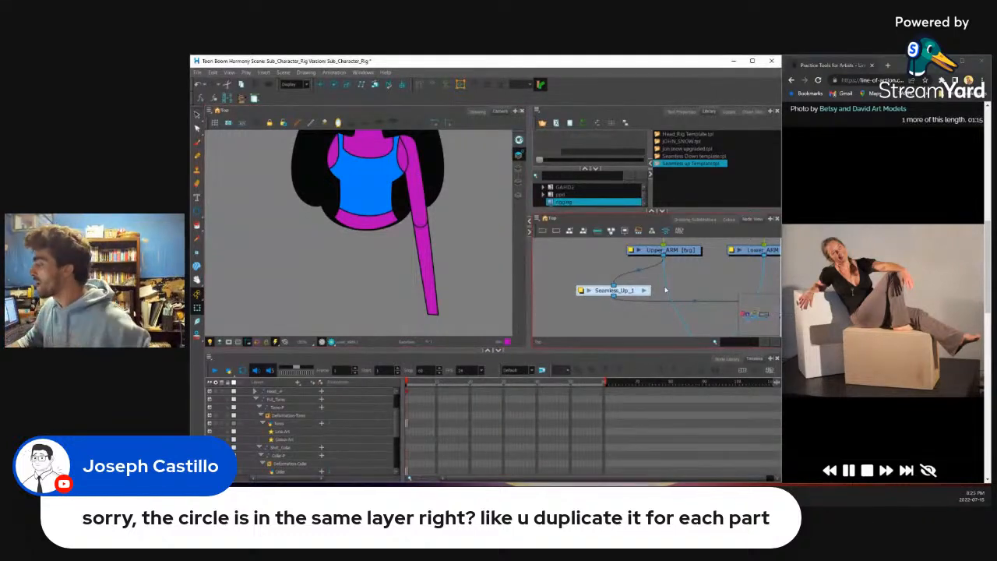
Step: Connect the composite fed by the Seamless_Up_1 group to the arm's final composite
scroll(665, 290, down, 4)
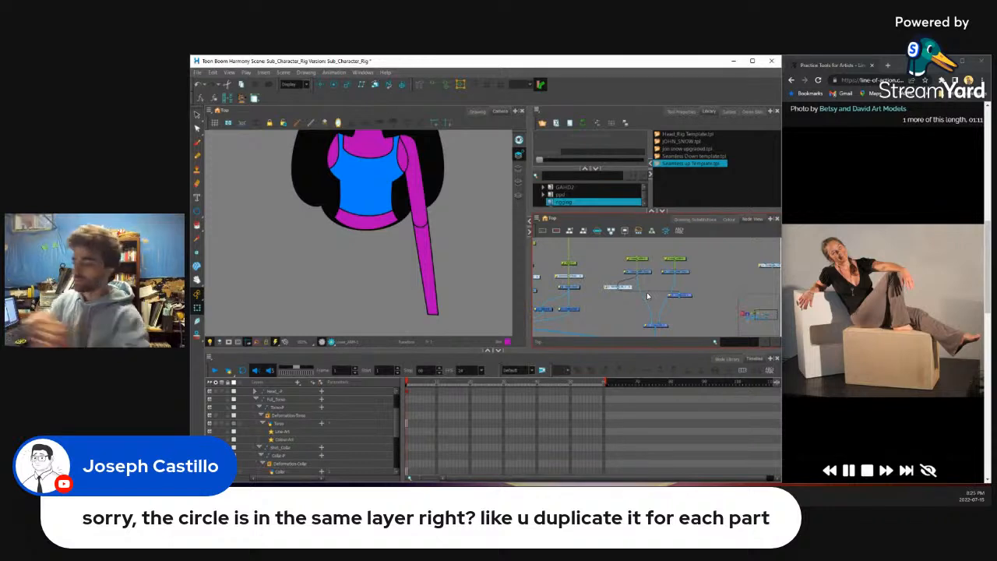
scroll(660, 299, up, 1)
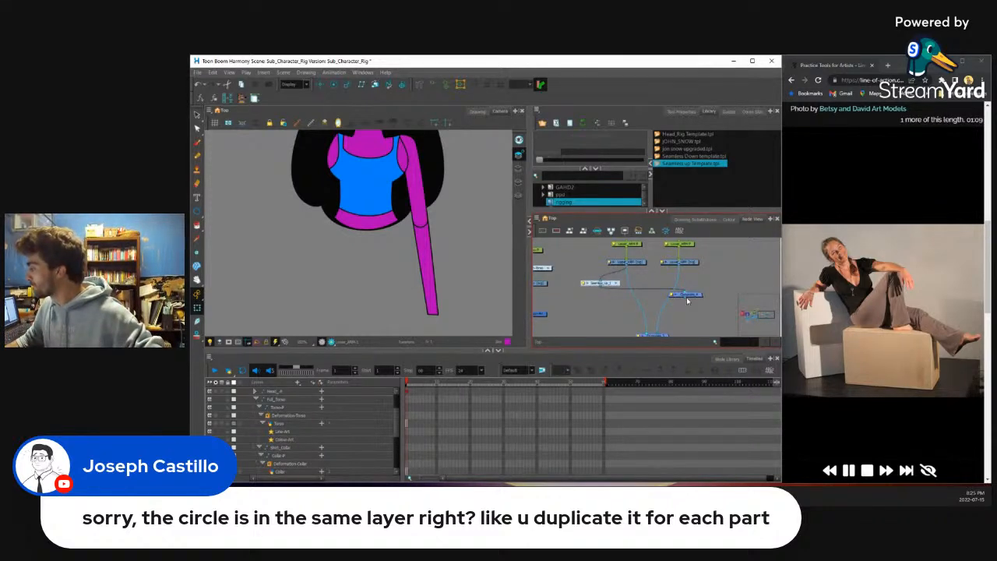
drag(680, 309, 655, 335)
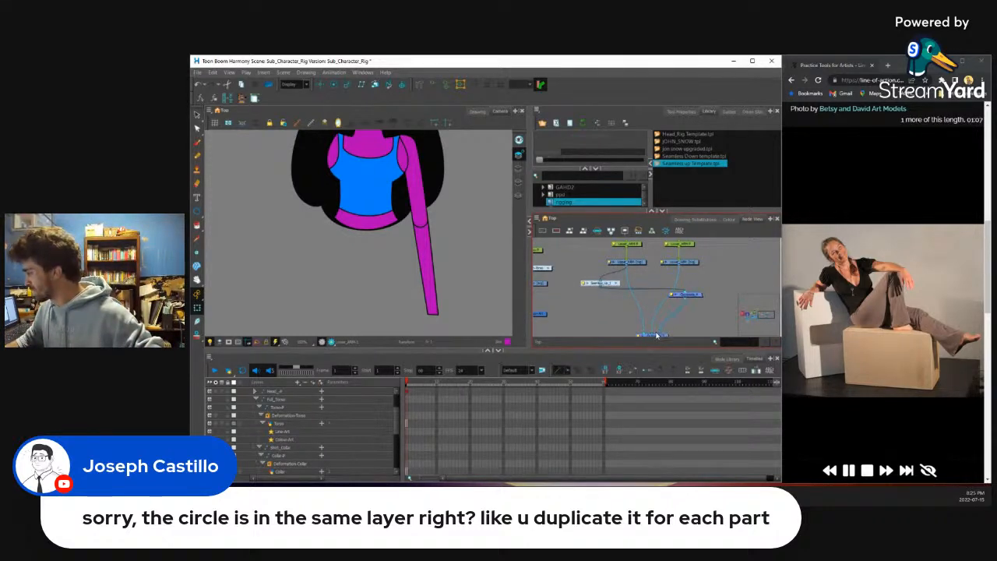
scroll(677, 307, down, 2)
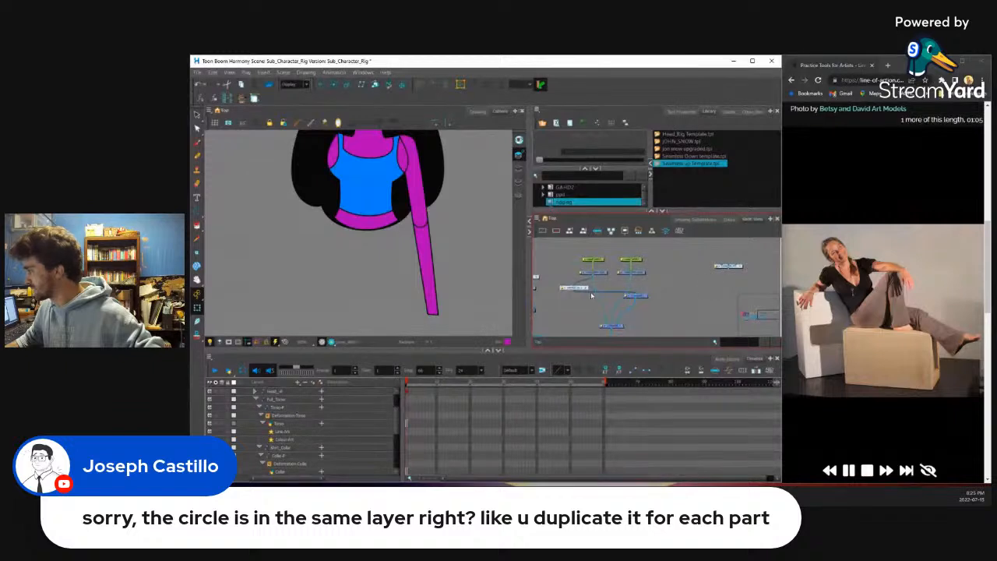
Step: Add the Seamless Up template to the node network again and group its nodes for the lower arm
drag(682, 166, 683, 223)
drag(698, 289, 702, 291)
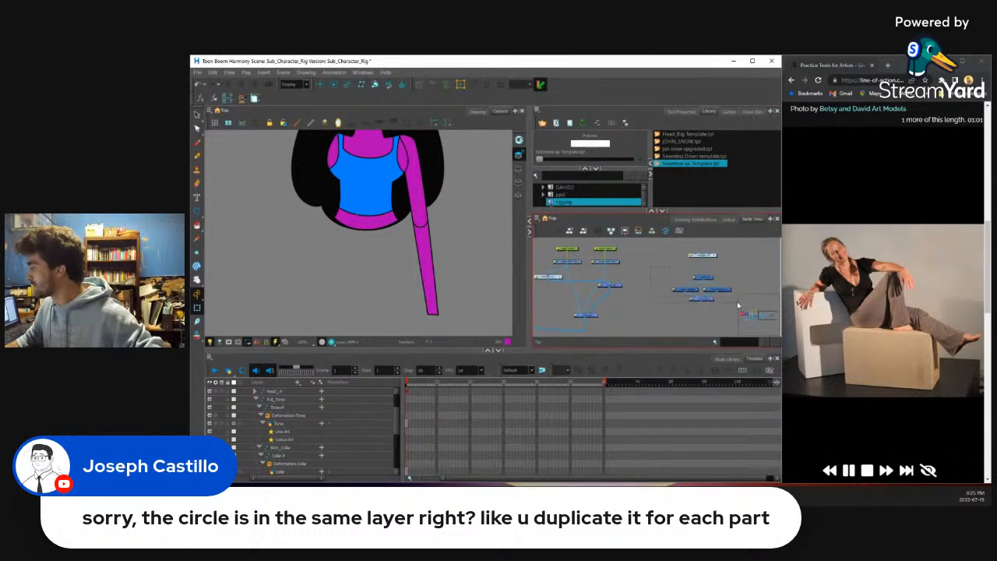
key(ctrl+g)
scroll(712, 285, up, 1)
mouse_move(646, 284)
mouse_down()
mouse_move(699, 281)
mouse_move(654, 282)
mouse_up()
Step: Add a composite node, then connect Lower_ARM to the new seamless group and that group to the composite
click(571, 291)
key(ctrl+h)
scroll(571, 292, up, 1)
drag(744, 286, 657, 276)
drag(605, 257, 714, 279)
drag(716, 278, 603, 292)
drag(690, 286, 690, 289)
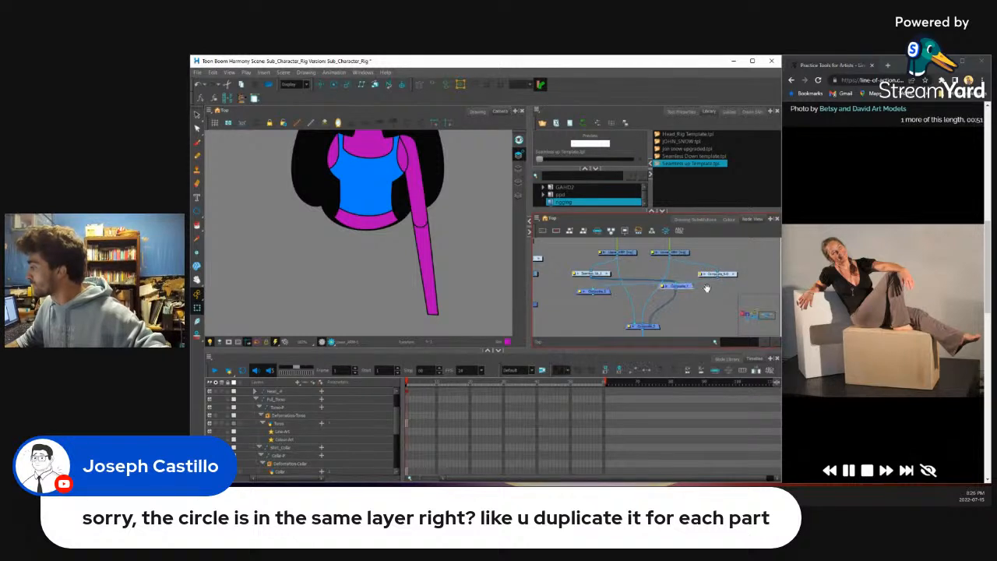
Step: Enter the lower arm's seamless group and move its Line-Art node higher above the Colour-Selectors
scroll(707, 289, up, 2)
click(687, 277)
click(500, 176)
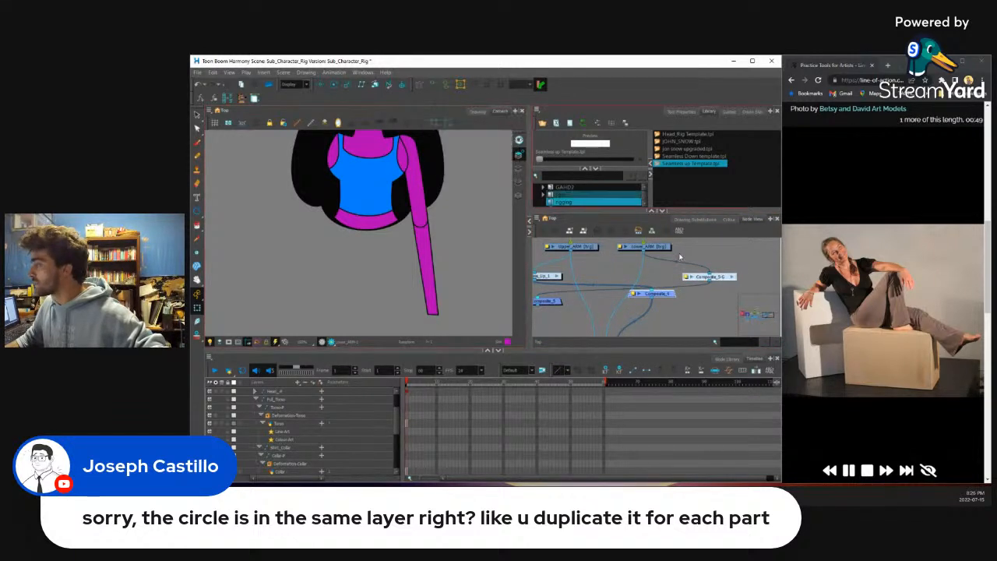
click(731, 277)
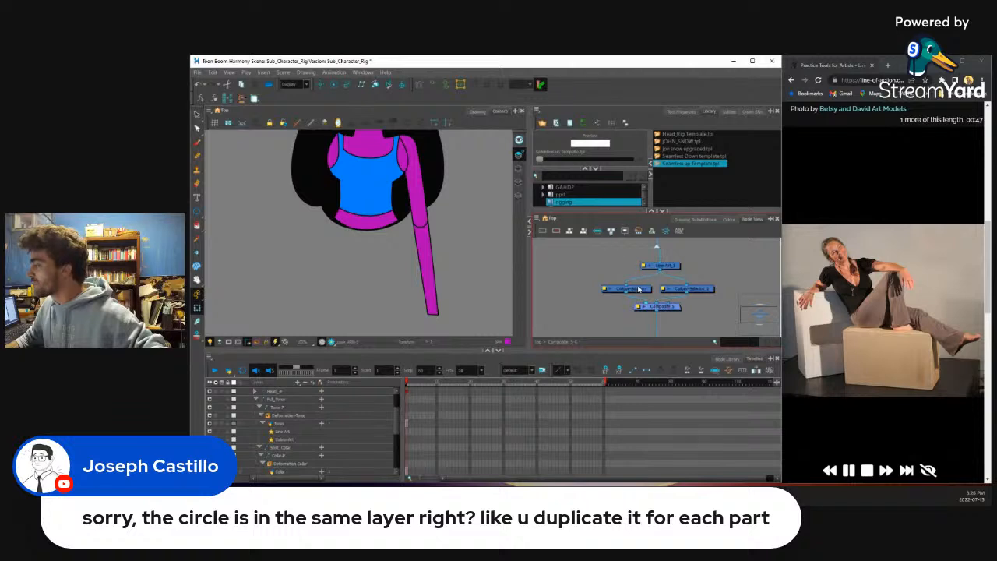
drag(668, 267, 668, 247)
Step: Add the Line colour to the lower arm group's first Colour-Selector and rename that node Line
click(606, 288)
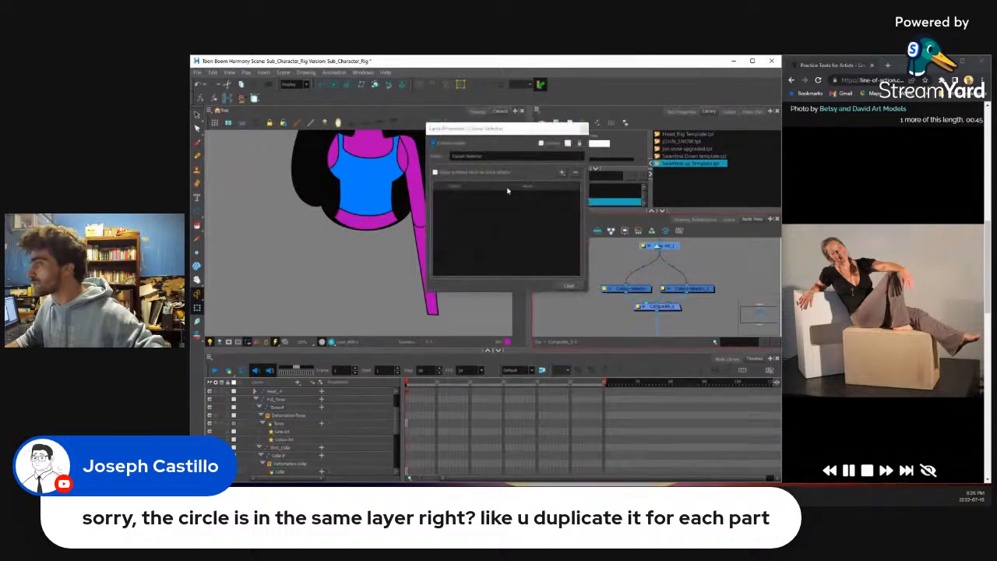
click(561, 173)
mouse_move(594, 195)
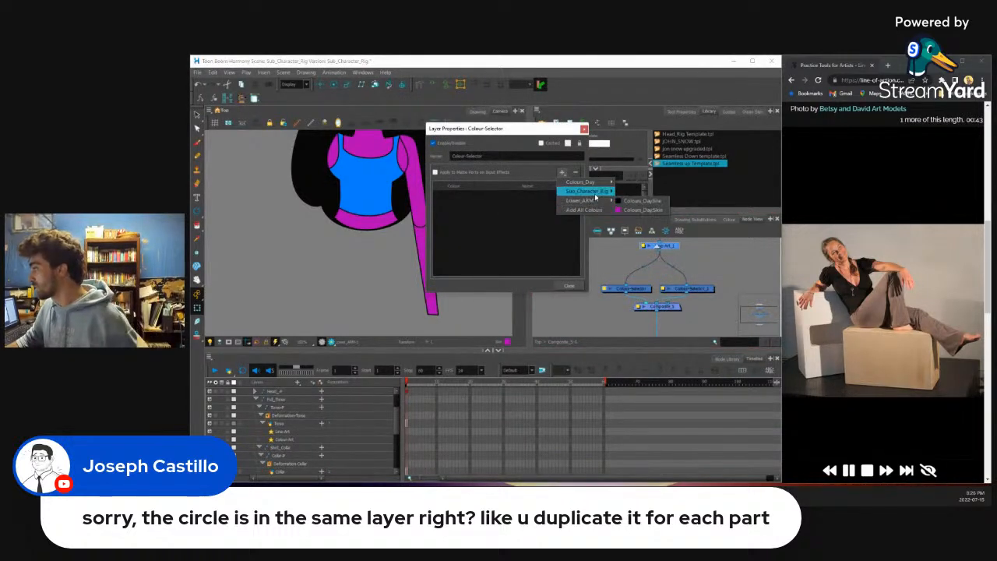
click(626, 198)
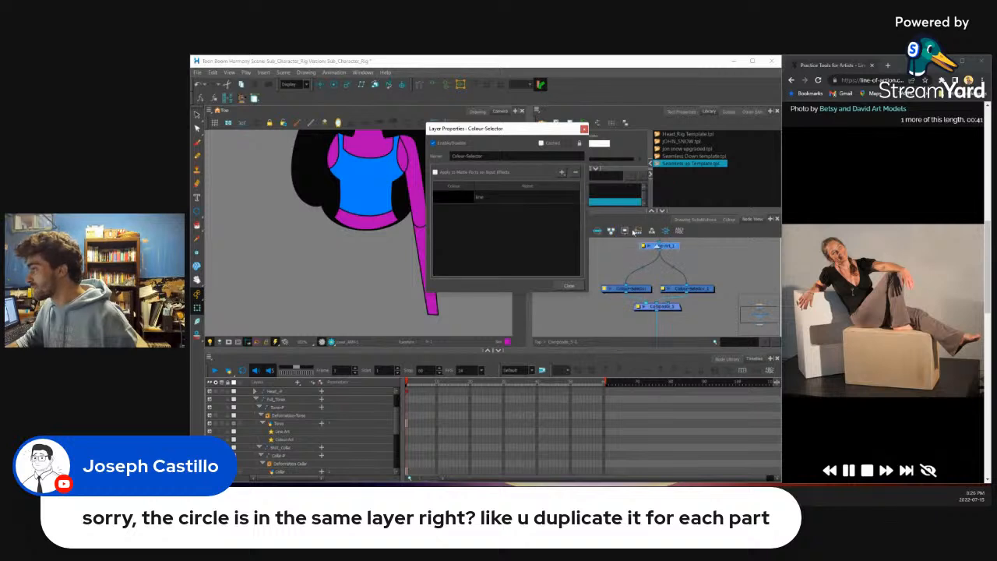
click(568, 286)
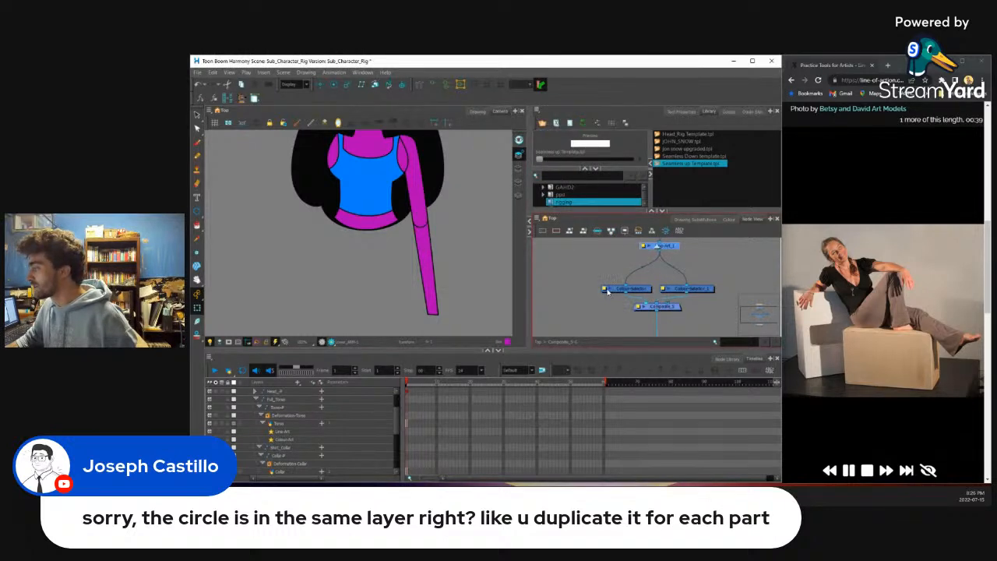
double_click(608, 289)
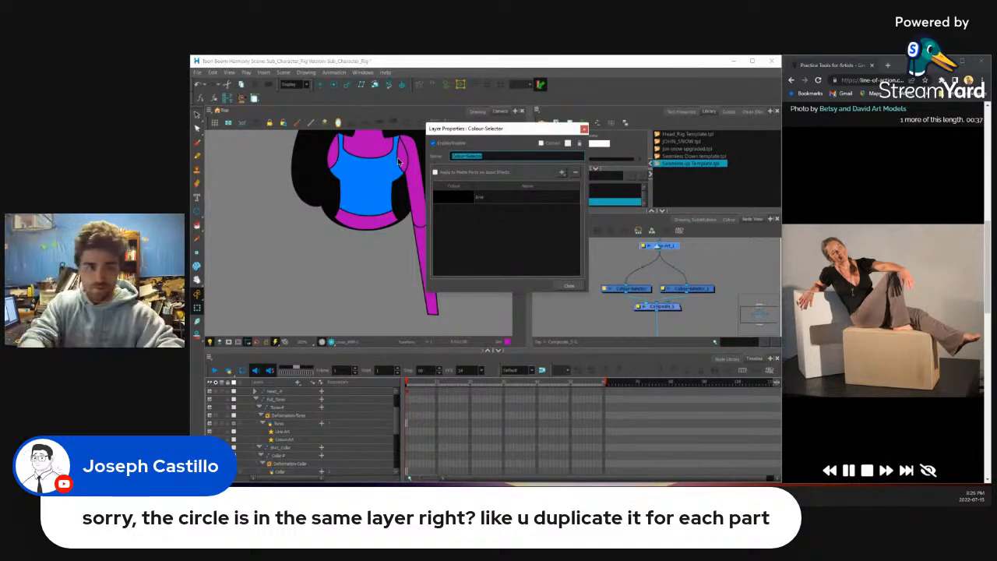
text(Line)
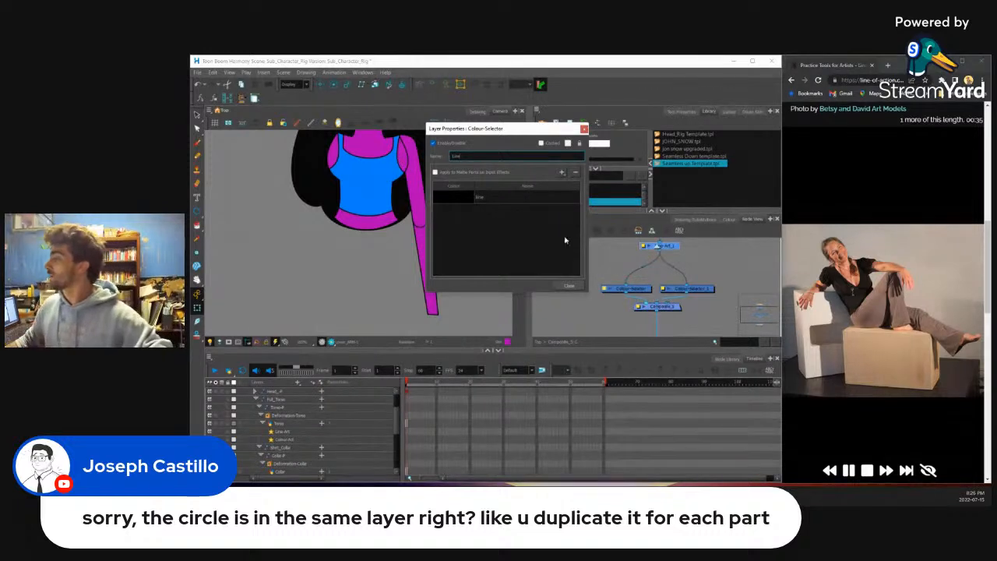
click(568, 286)
Step: Add the Skin colour to the lower arm group's second Colour-Selector and rename that node Fill
double_click(664, 289)
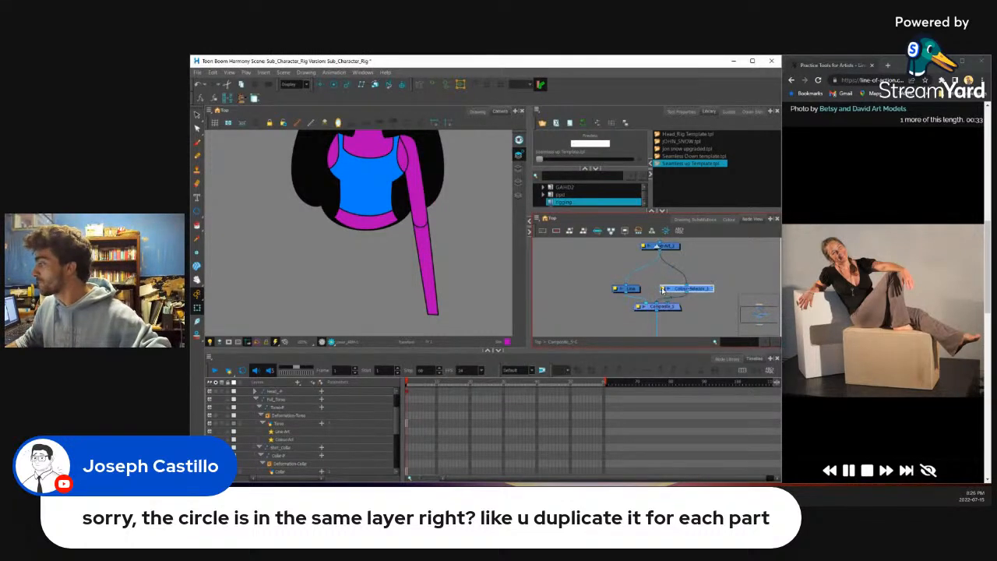
click(560, 173)
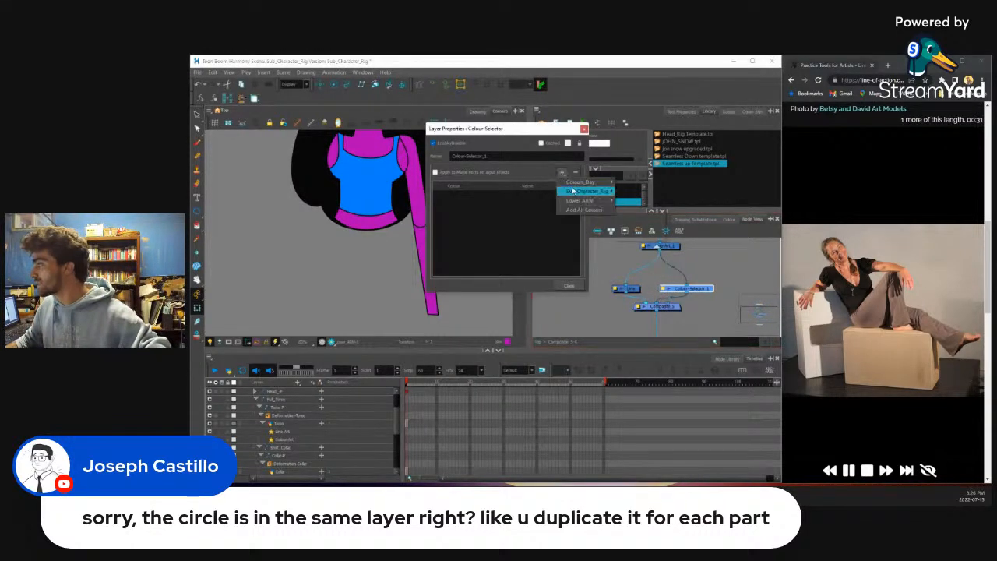
mouse_move(582, 181)
click(632, 231)
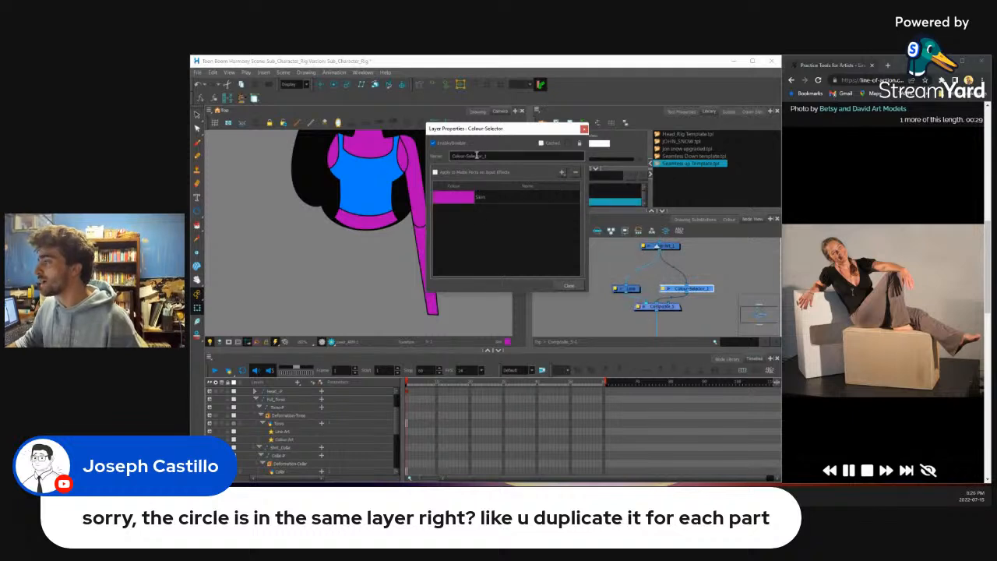
text(Fill)
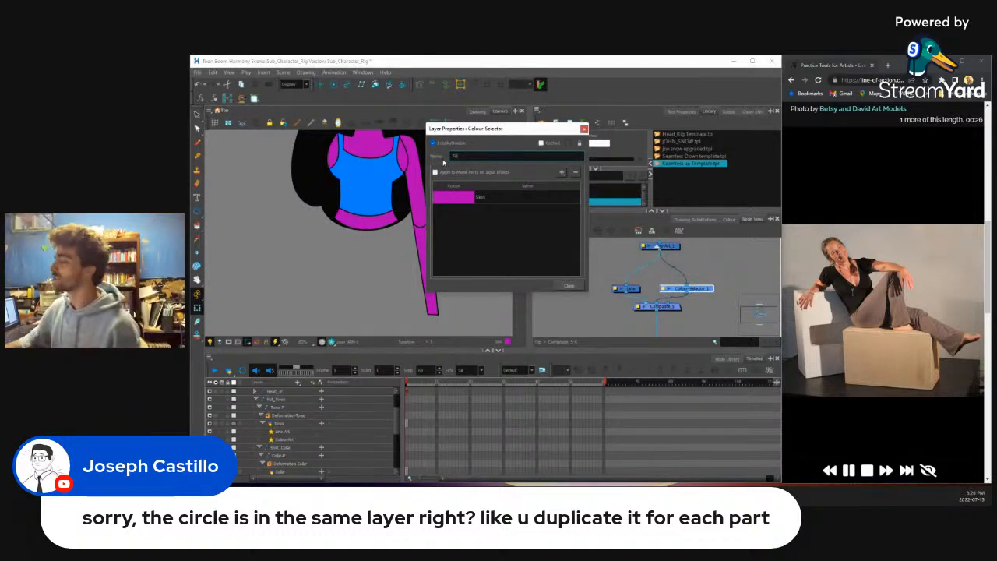
click(569, 285)
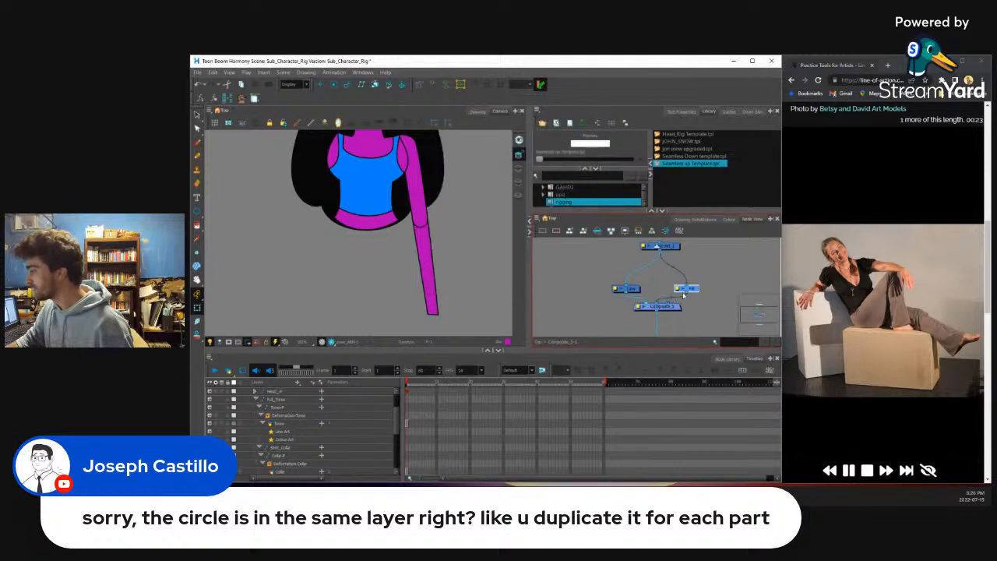
Step: Show the Line and Fill node thumbnails and spread the Line-Art and composite nodes apart around them
click(683, 289)
click(623, 289)
drag(673, 309, 675, 325)
drag(673, 246, 673, 239)
scroll(656, 258, down, 4)
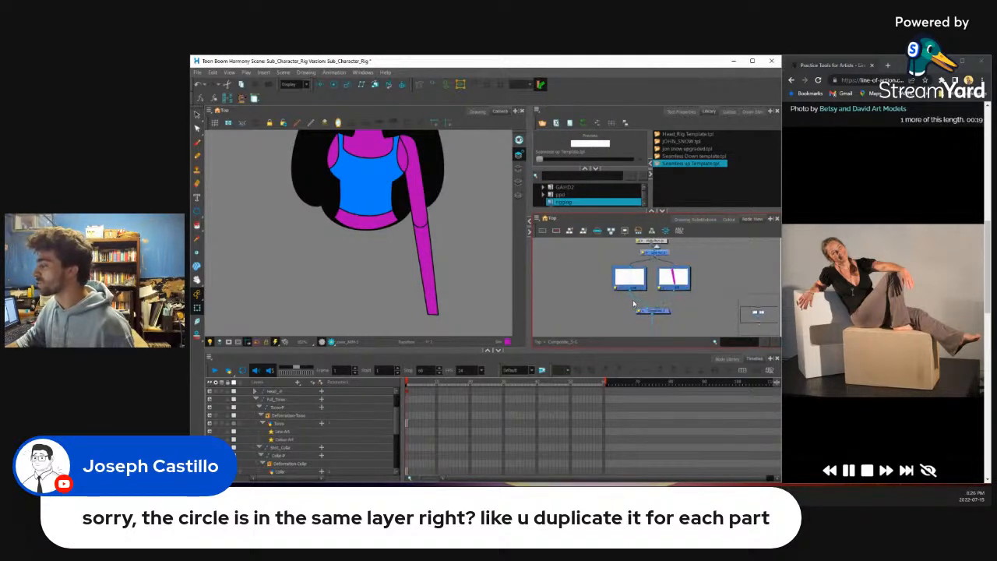
Step: Outside the group, shift Composite_4 under the lower arm's branch and connect Composite_3 to the arm's final composite
scroll(654, 249, up, 4)
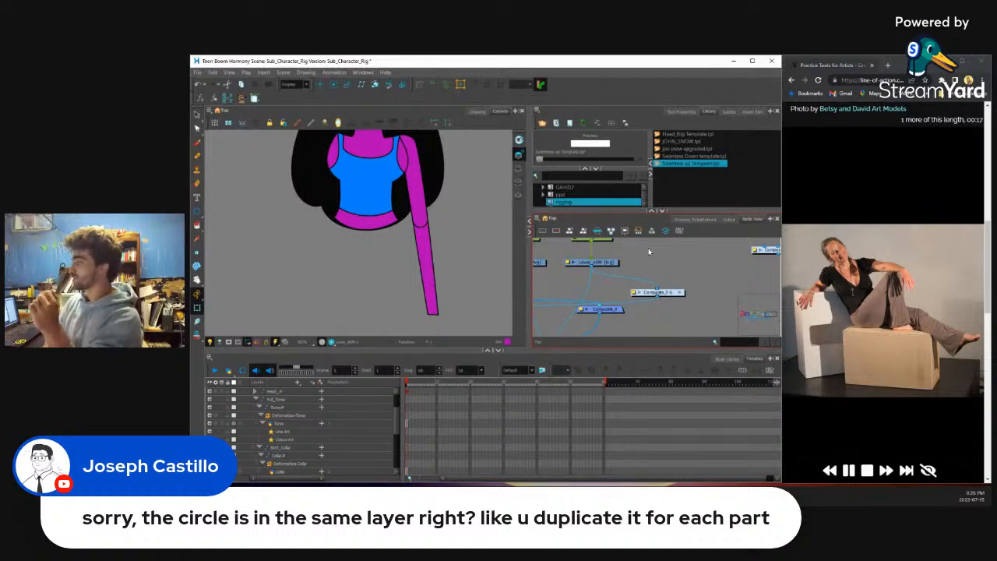
scroll(653, 295, down, 2)
drag(638, 305, 693, 299)
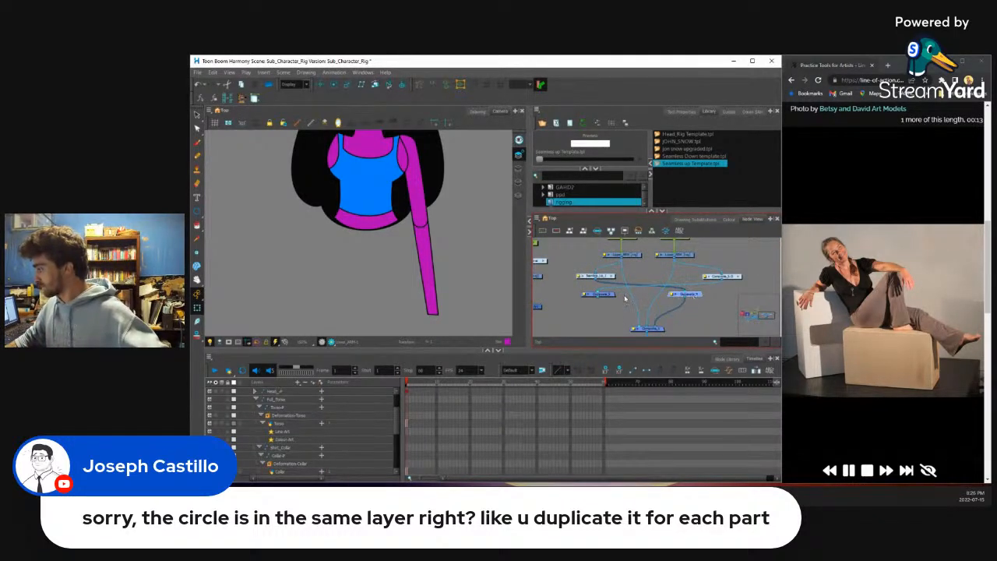
drag(654, 324, 652, 327)
drag(598, 298, 637, 326)
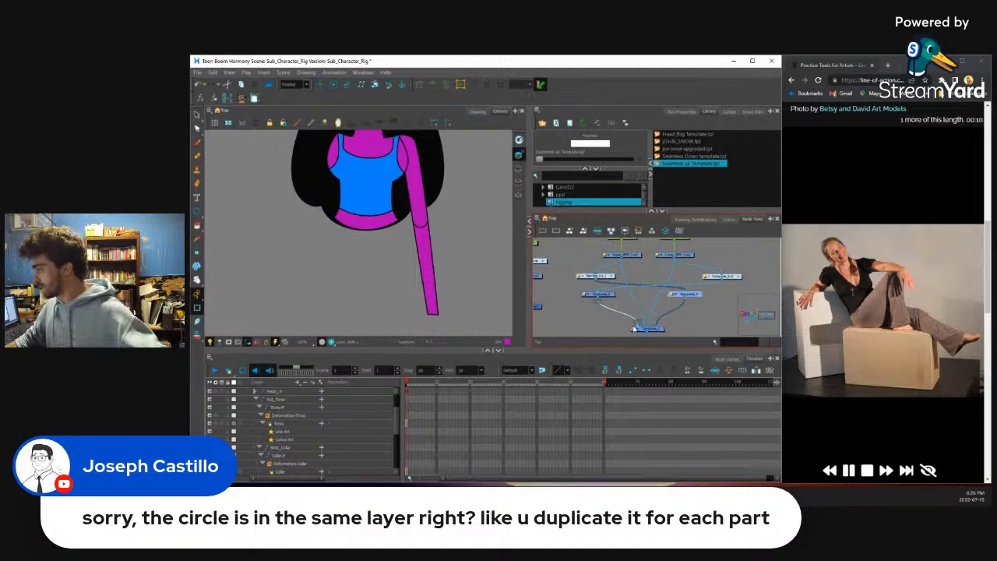
Step: Move Composite_4 slightly lower beneath the lower arm's seamless group
click(607, 276)
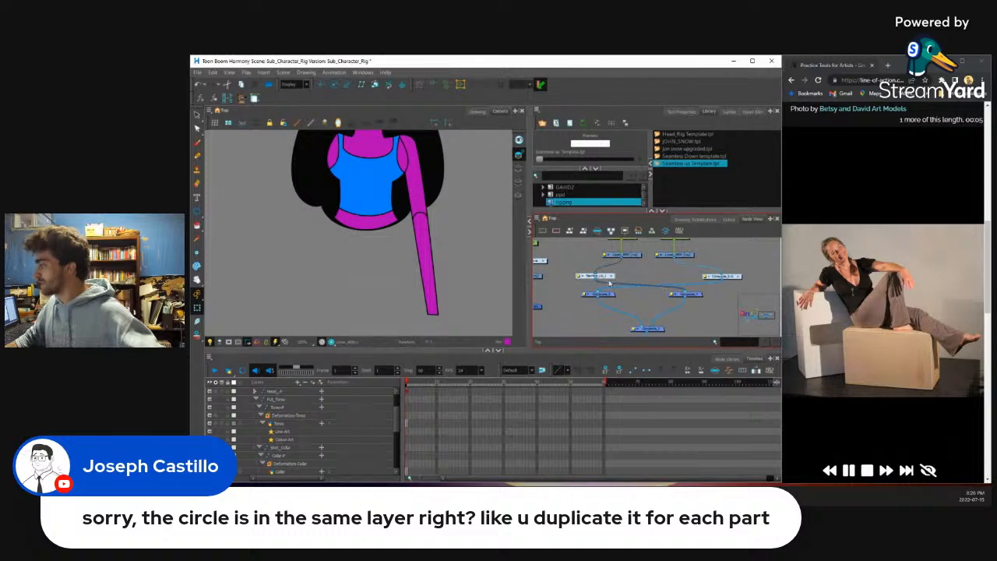
scroll(631, 278, up, 3)
drag(635, 280, 612, 286)
drag(687, 310, 688, 320)
click(575, 308)
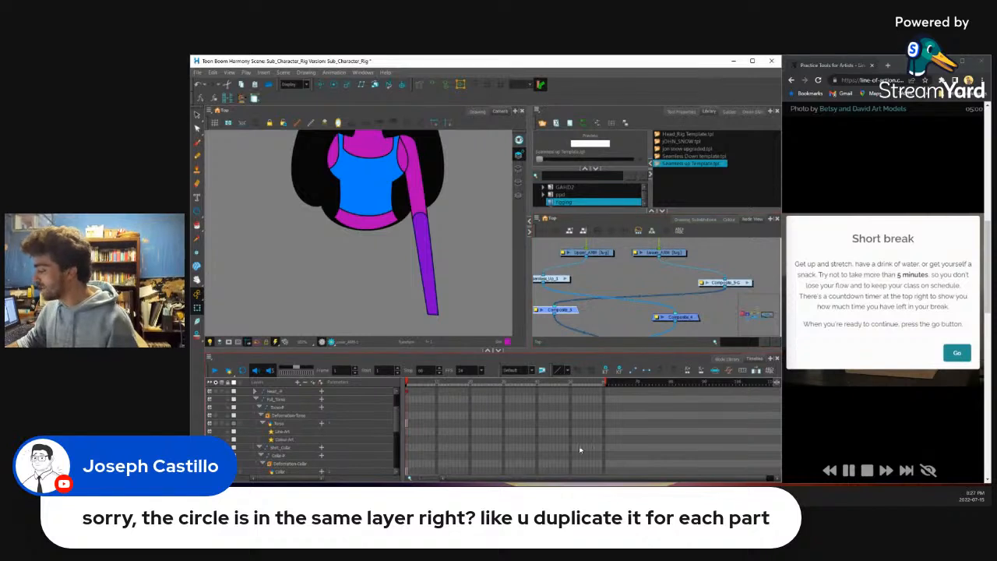
mouse_move(599, 492)
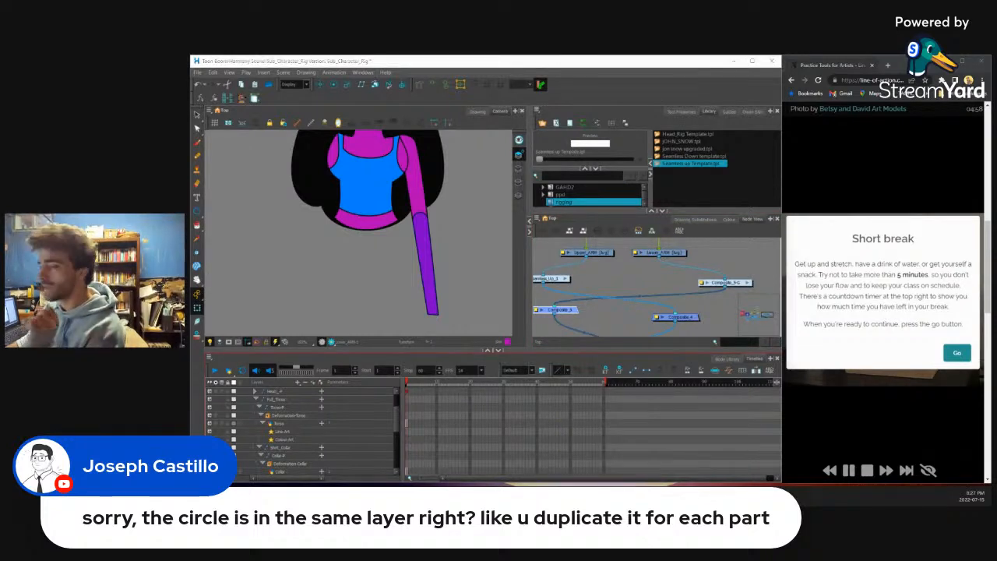
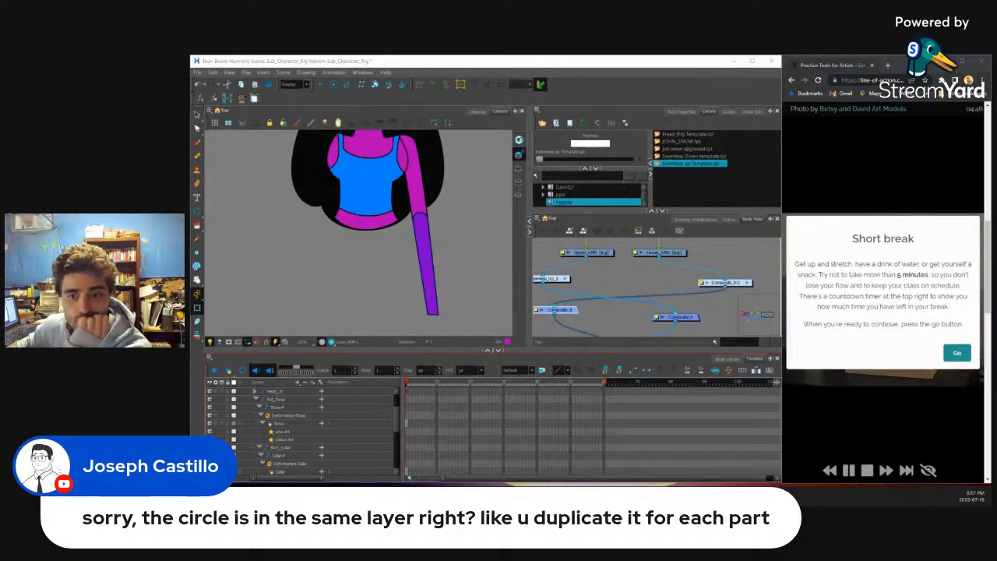
Step: Enter the Composite_4-G group to inspect the nodes inside it
scroll(507, 287, down, 2)
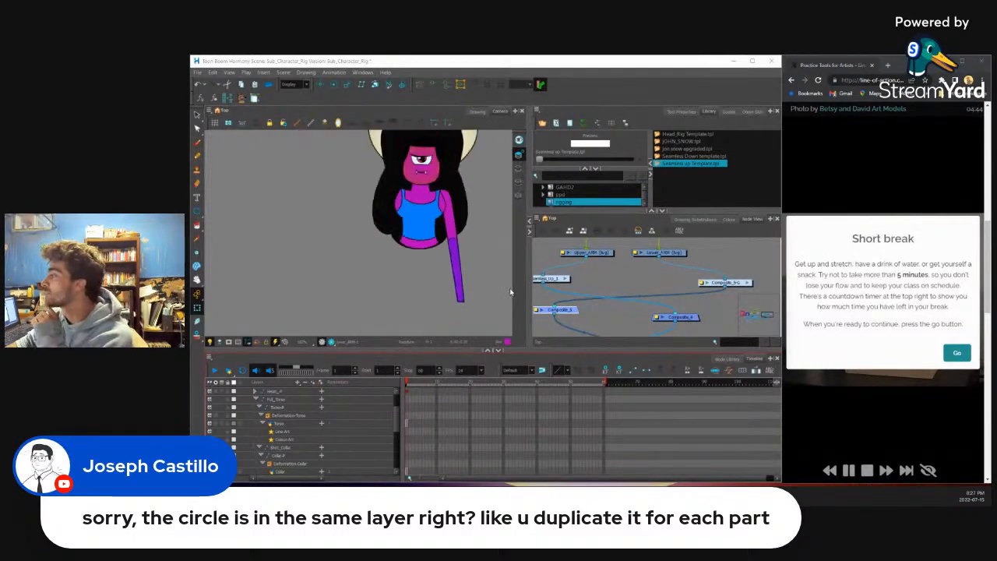
scroll(576, 281, down, 4)
scroll(662, 271, up, 4)
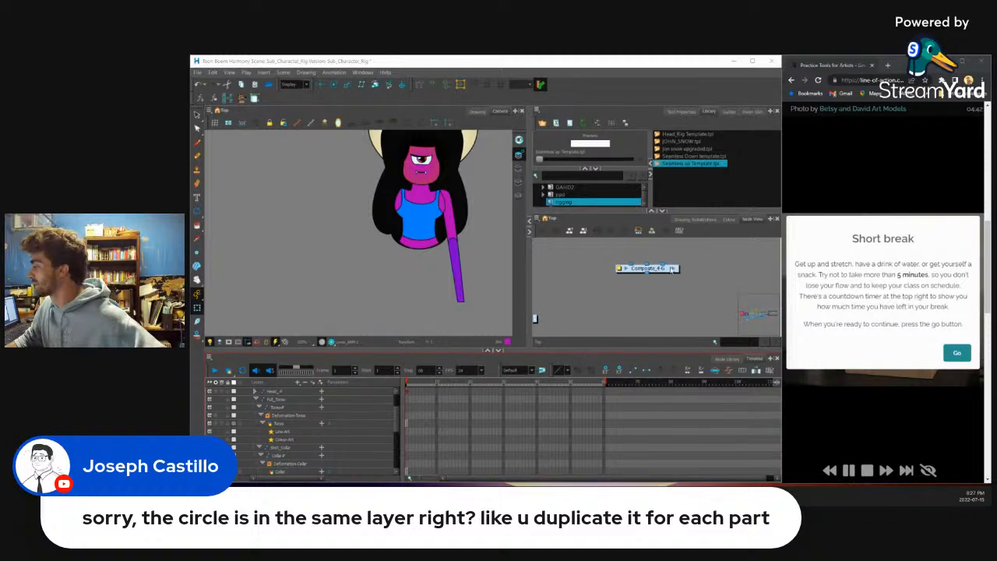
click(671, 272)
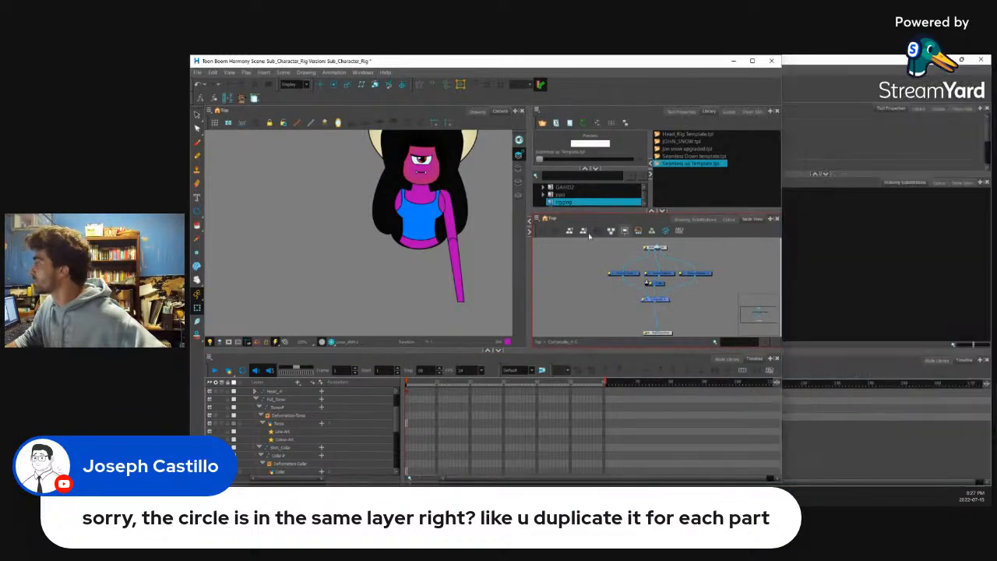
Step: Switch to the JonSnow_Rig_2 scene and examine how the arm's Seamless_Up, Seamless_Down and composite nodes are wired
click(867, 63)
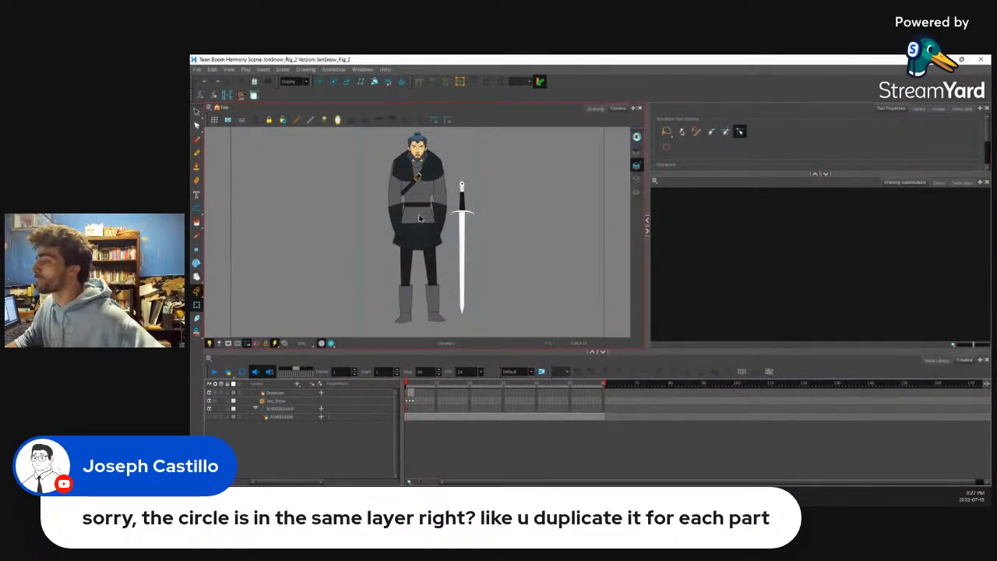
scroll(434, 195, up, 3)
click(448, 193)
scroll(448, 193, up, 2)
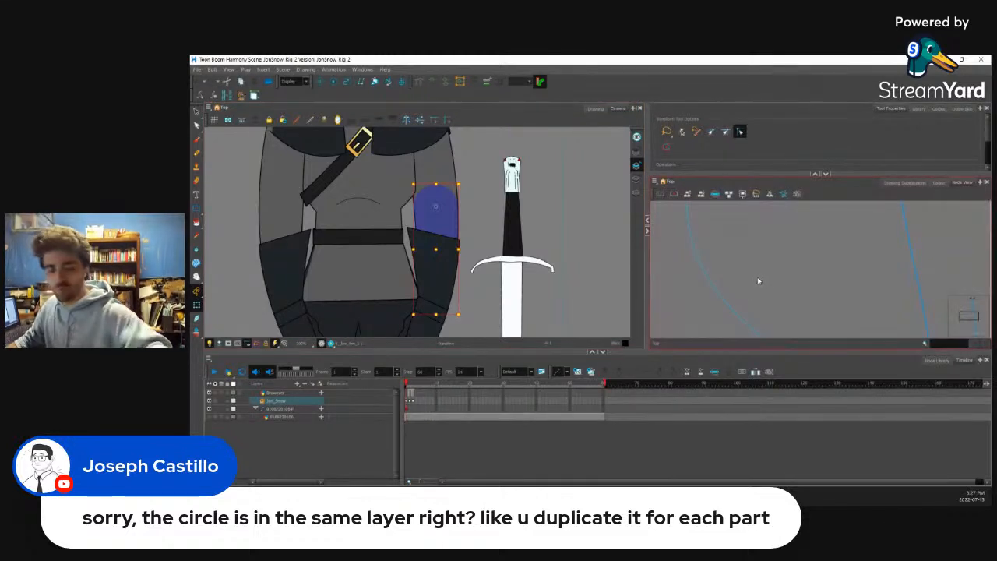
key(o)
scroll(756, 279, down, 2)
drag(831, 323, 801, 317)
scroll(772, 269, down, 2)
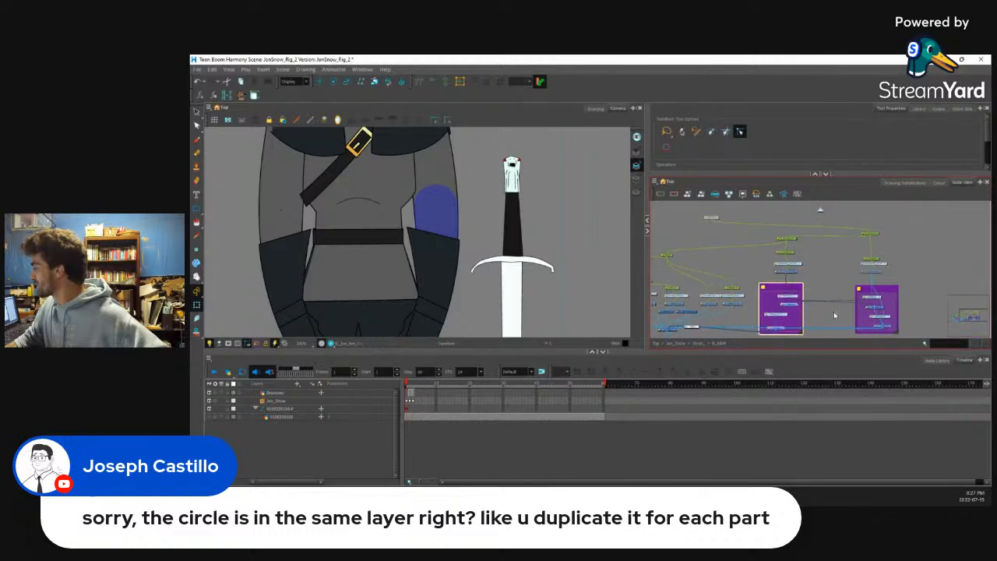
scroll(834, 313, up, 4)
click(789, 293)
drag(723, 272, 720, 264)
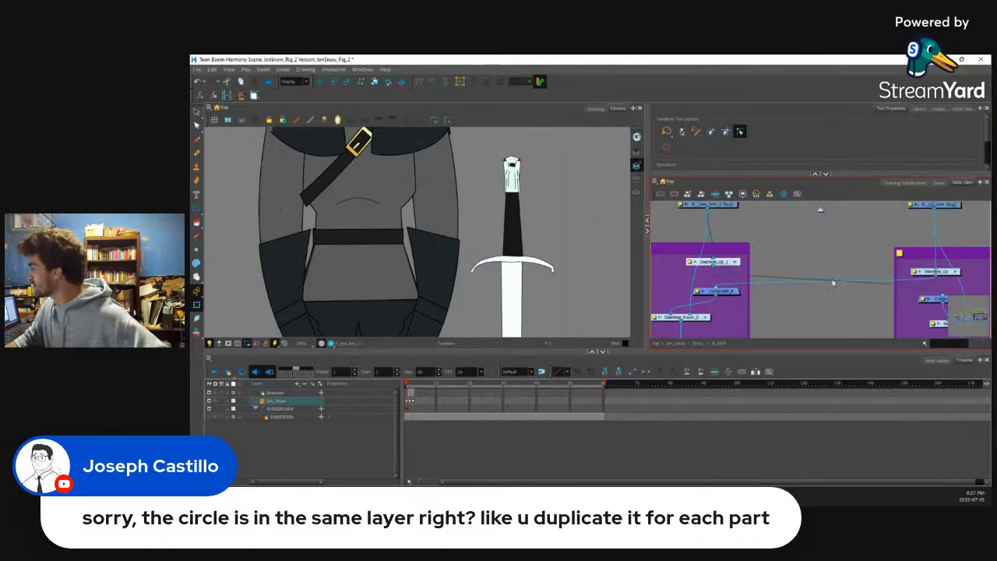
scroll(836, 278, down, 3)
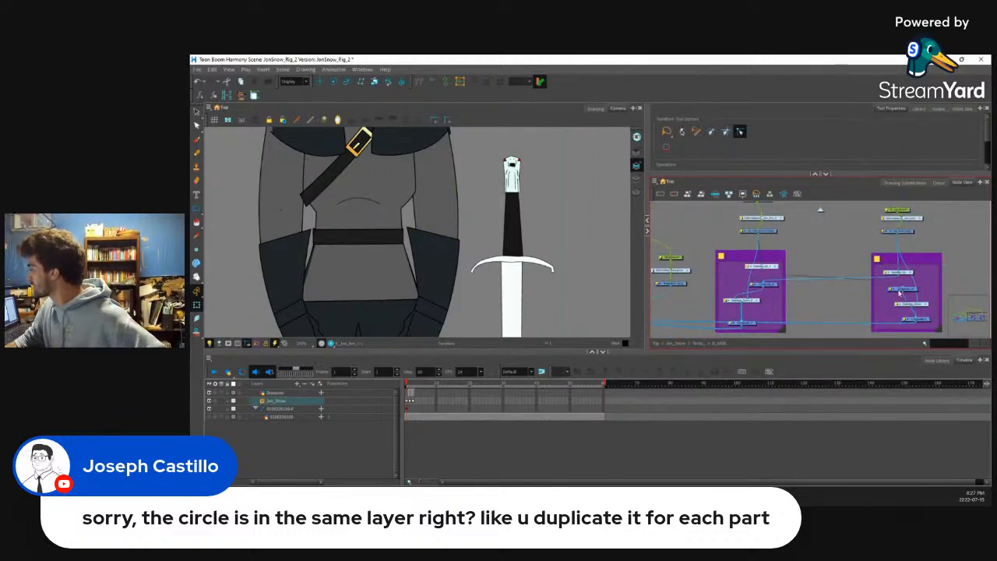
scroll(904, 297, up, 3)
click(917, 312)
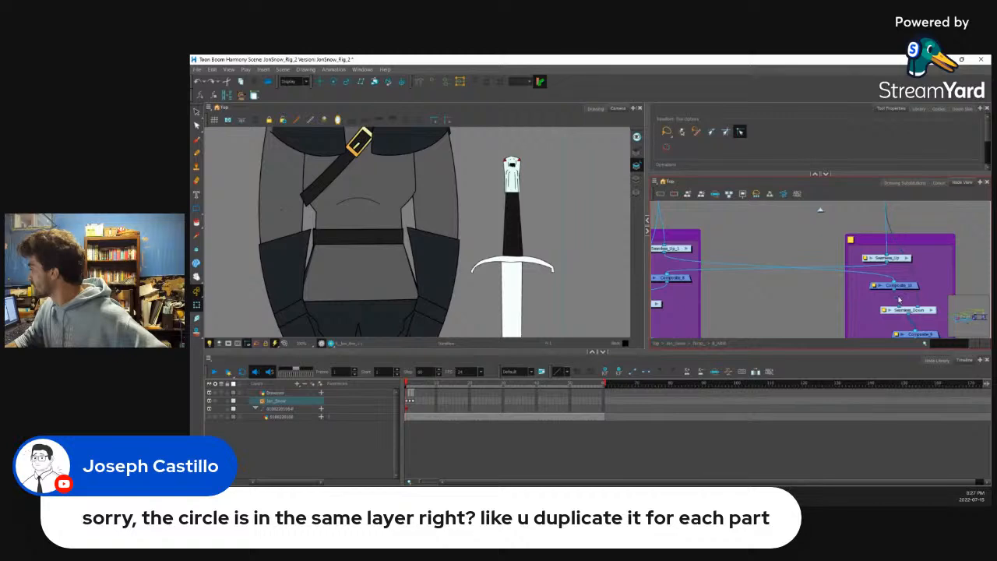
scroll(898, 300, down, 2)
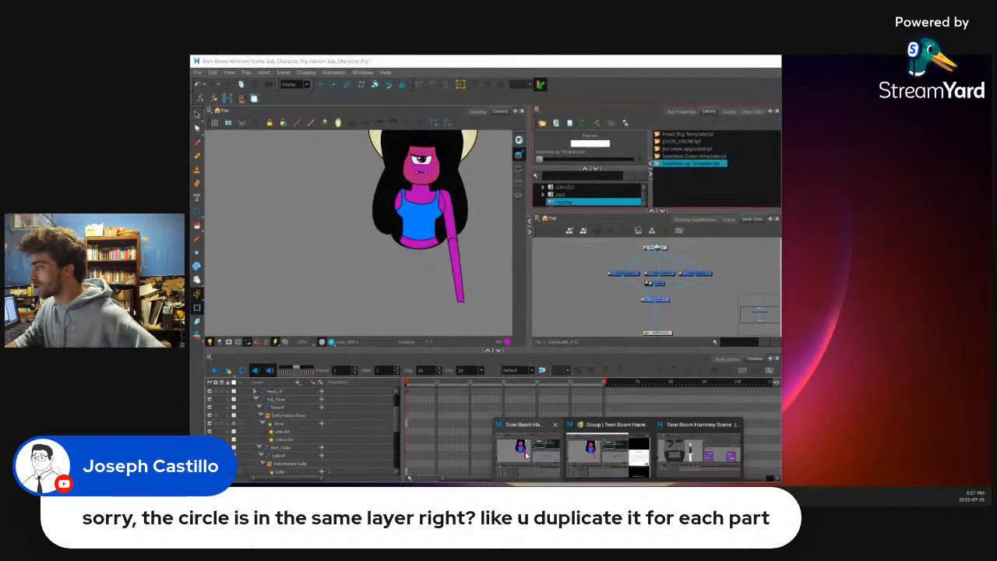
Step: Switch back to the Sub_Character_Rig scene and exit the Composite_4-G group
mouse_move(589, 454)
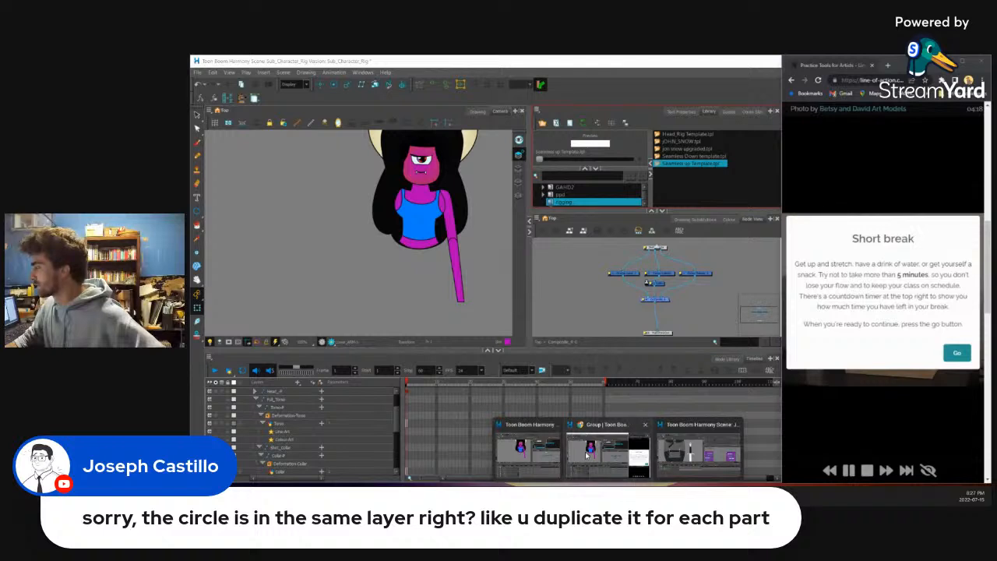
click(585, 450)
scroll(674, 278, up, 2)
scroll(671, 274, down, 3)
key(ctrl+shift+e)
scroll(653, 273, down, 2)
scroll(653, 283, up, 2)
Step: Rename the Composite_4-G group as Seamless_Down
double_click(646, 279)
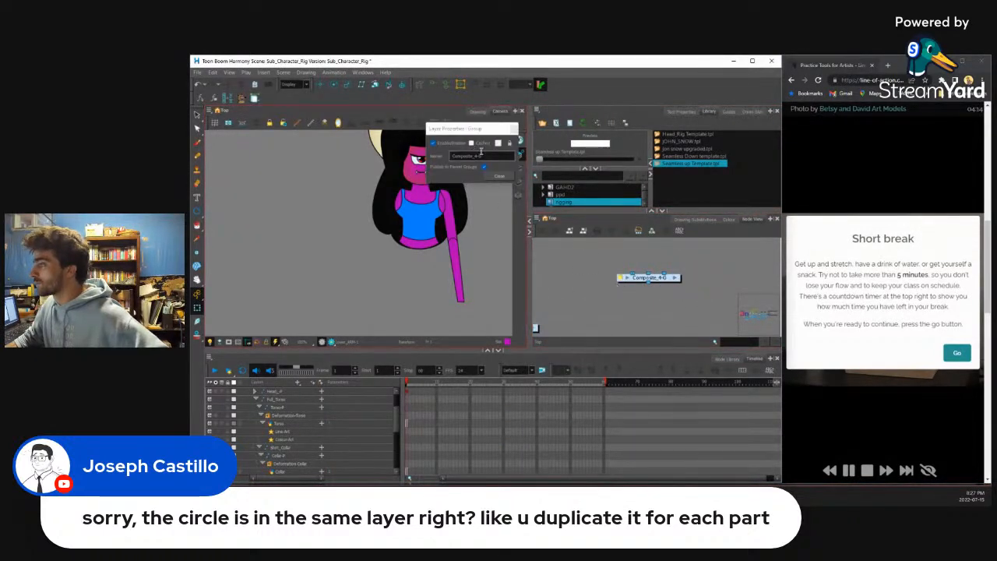
text(Seam)
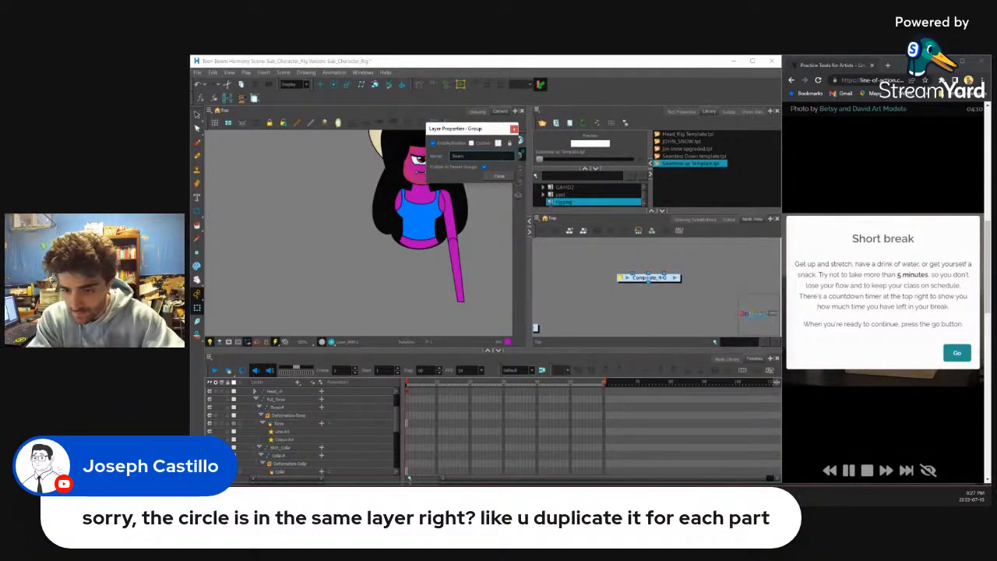
key(Return)
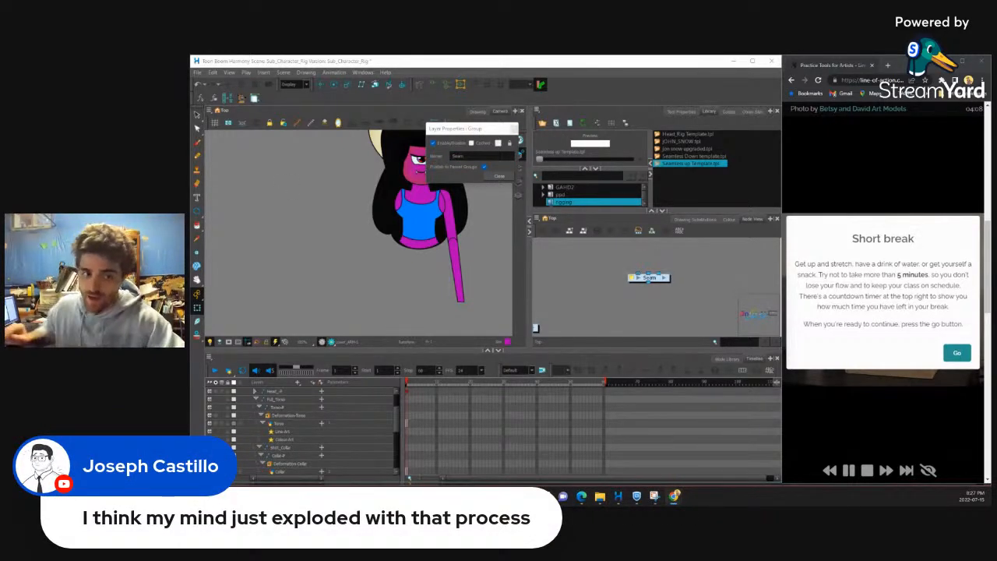
click(477, 156)
text(less_Down)
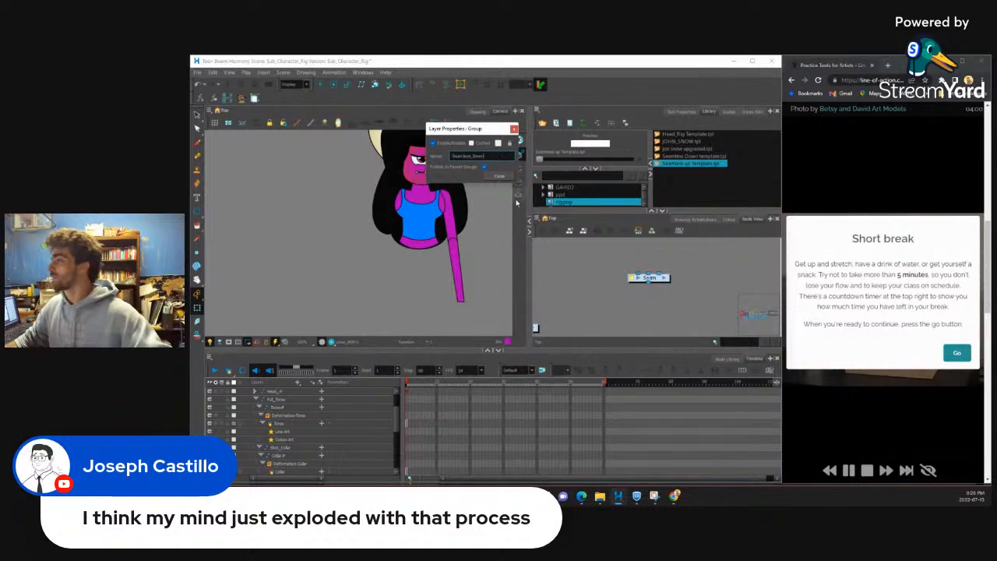
click(499, 176)
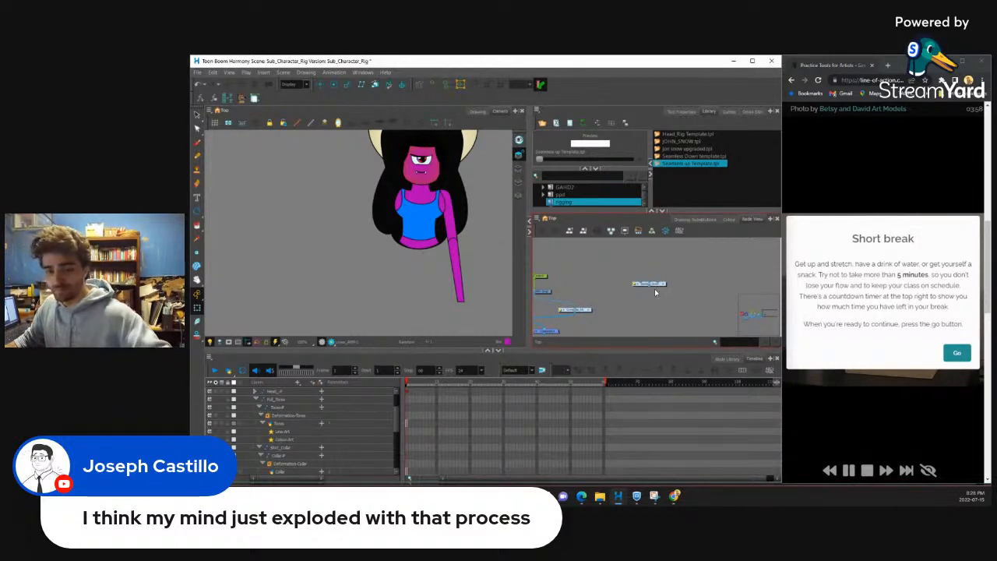
Step: Move the Seamless_Down group closer to Composite_4 and the Lower_ARM nodes in the node network
click(335, 233)
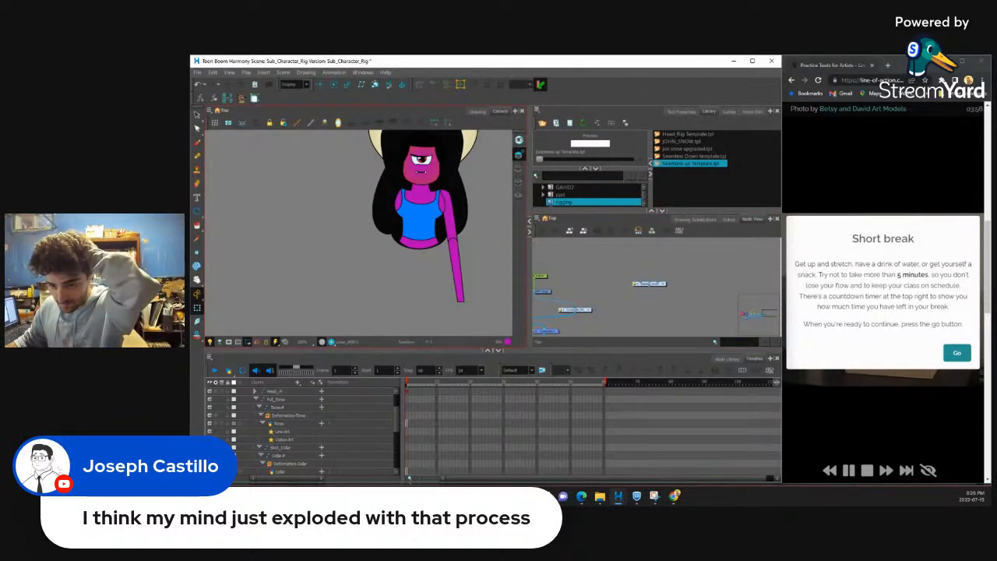
click(635, 317)
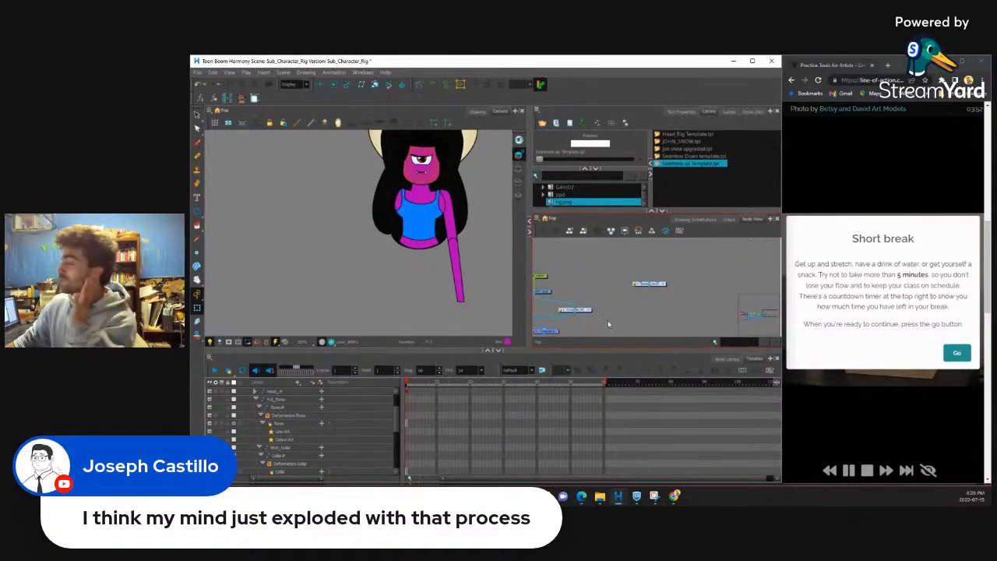
scroll(654, 285, up, 5)
drag(657, 285, 630, 291)
scroll(631, 291, down, 3)
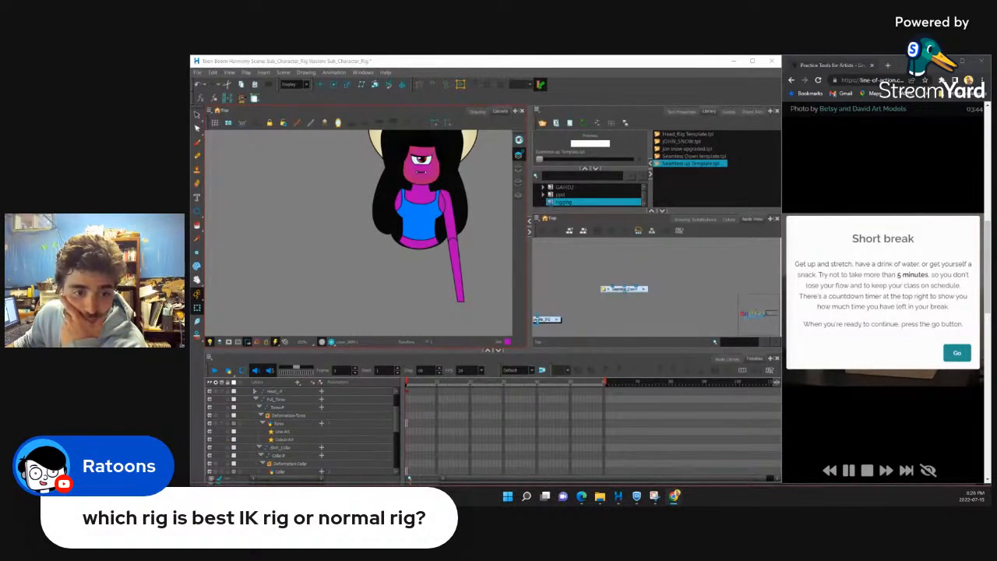
scroll(682, 286, down, 4)
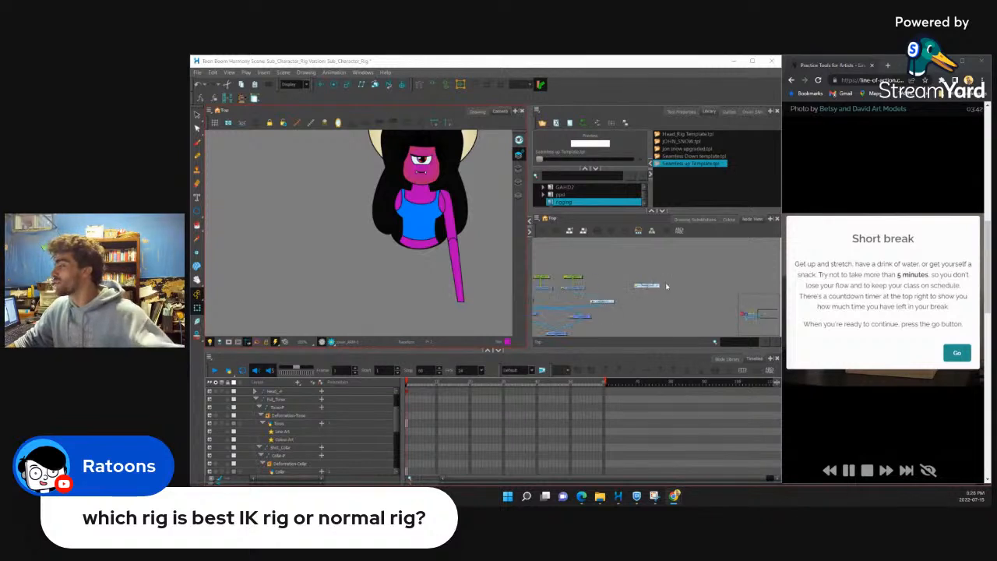
scroll(640, 301, up, 2)
click(640, 300)
scroll(643, 290, up, 4)
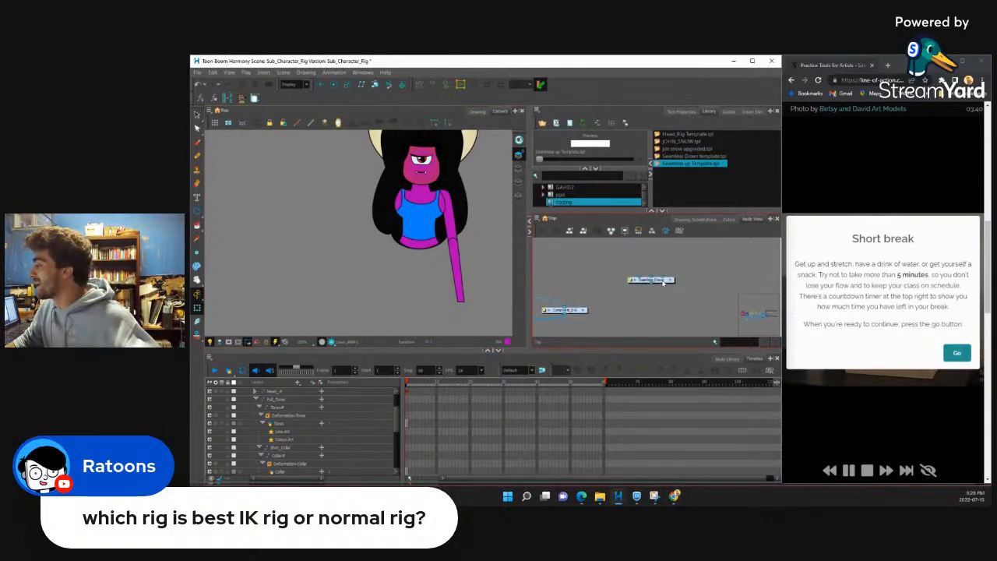
drag(700, 274, 681, 299)
Step: Tidy the arm's node layout by placing Composite_5-G directly beneath the Lower_ARM deformation group
mouse_move(618, 496)
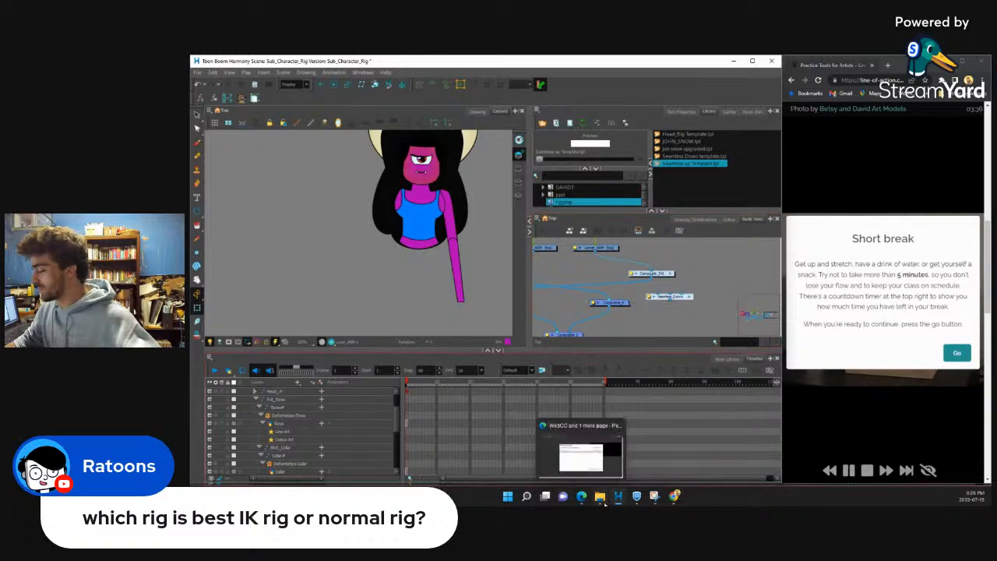
mouse_move(672, 459)
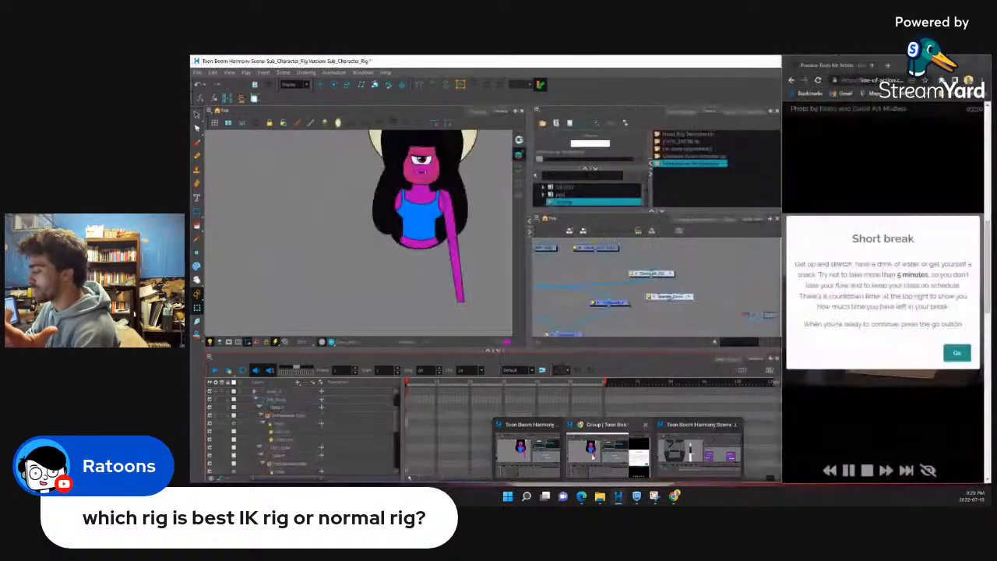
click(598, 445)
drag(620, 303, 626, 296)
scroll(598, 323, down, 1)
scroll(599, 324, down, 1)
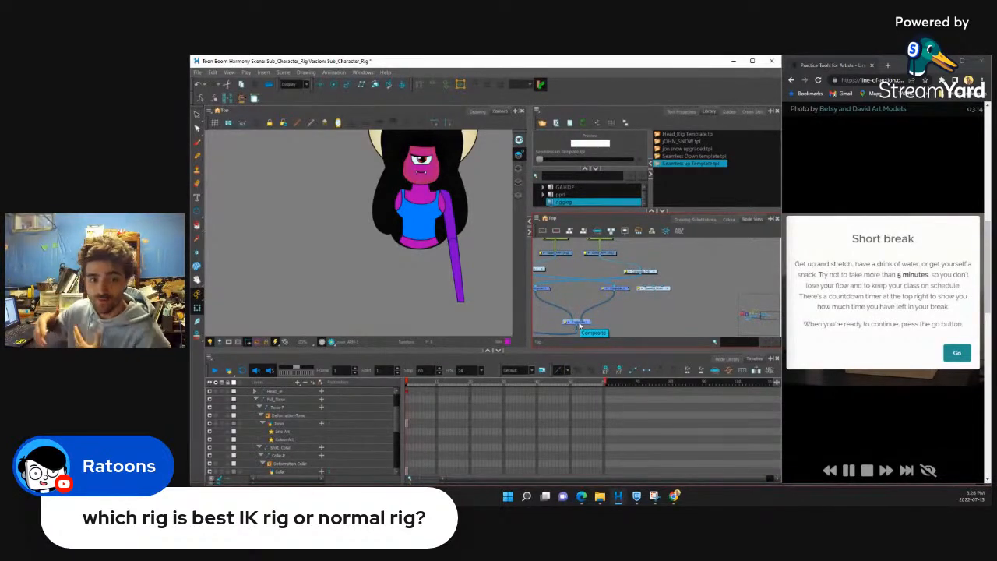
scroll(654, 270, up, 2)
drag(645, 274, 609, 306)
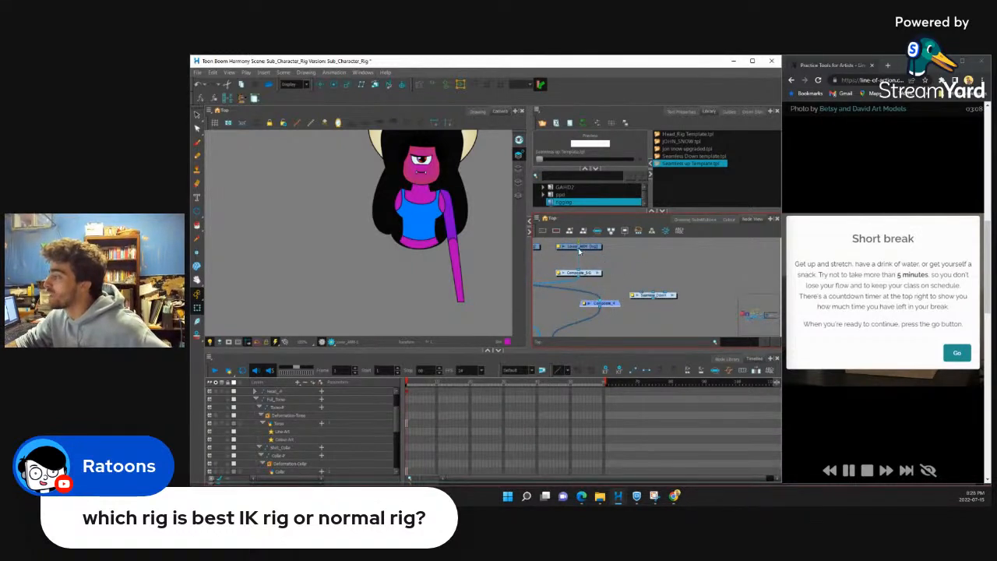
Step: Connect the output of the Lower_ARM deformation group to an input of the Seamless_Down group
drag(580, 251, 655, 298)
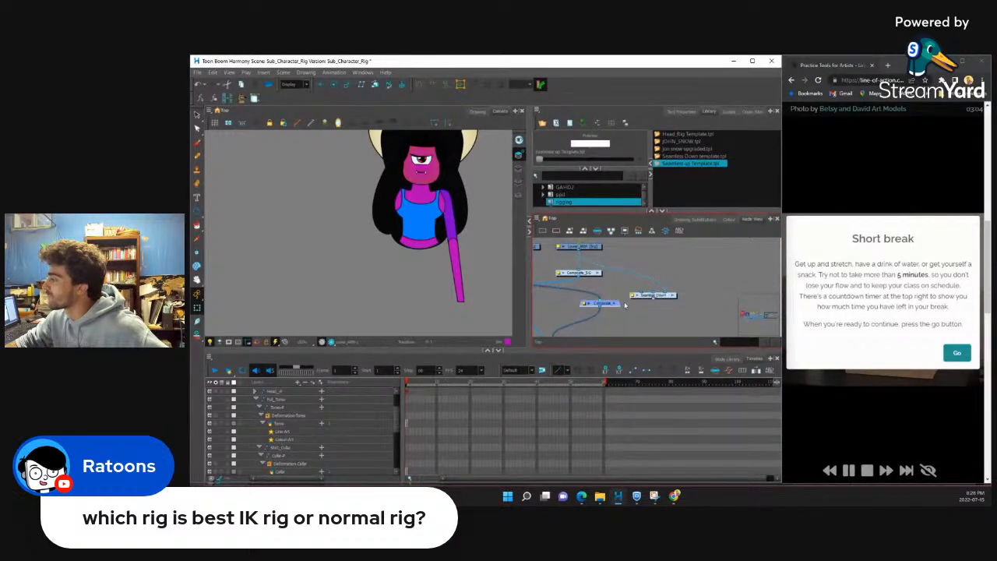
scroll(612, 308, up, 3)
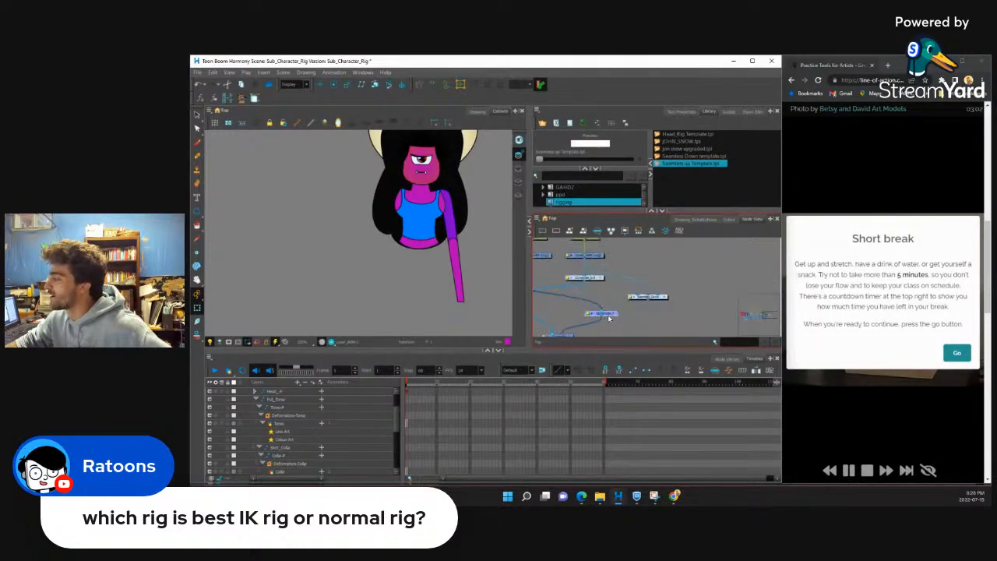
drag(607, 314, 626, 317)
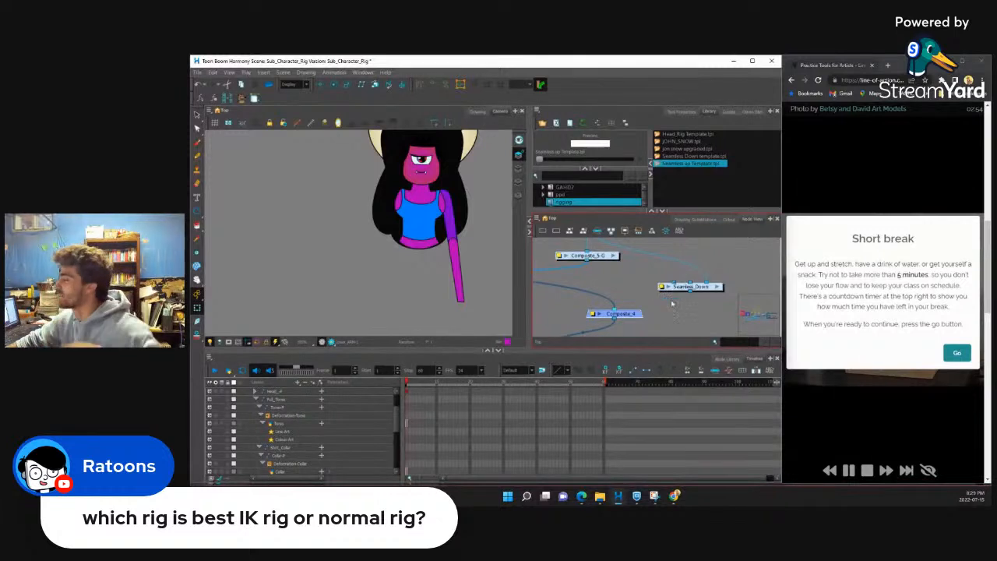
click(683, 305)
click(692, 293)
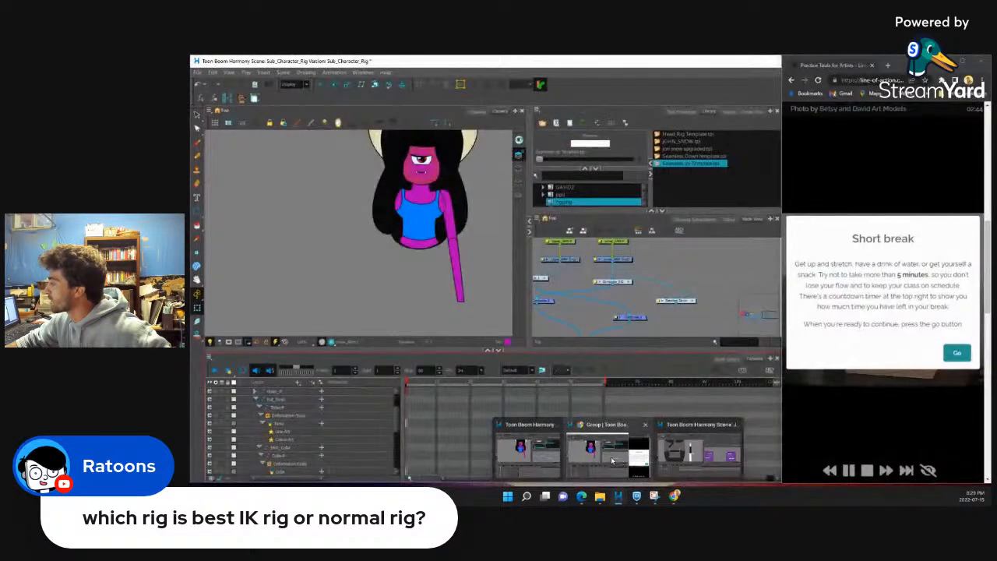
Step: Wire Seamless_Down's second input and its output into the arm's node network, and enter the group
scroll(693, 300, up, 2)
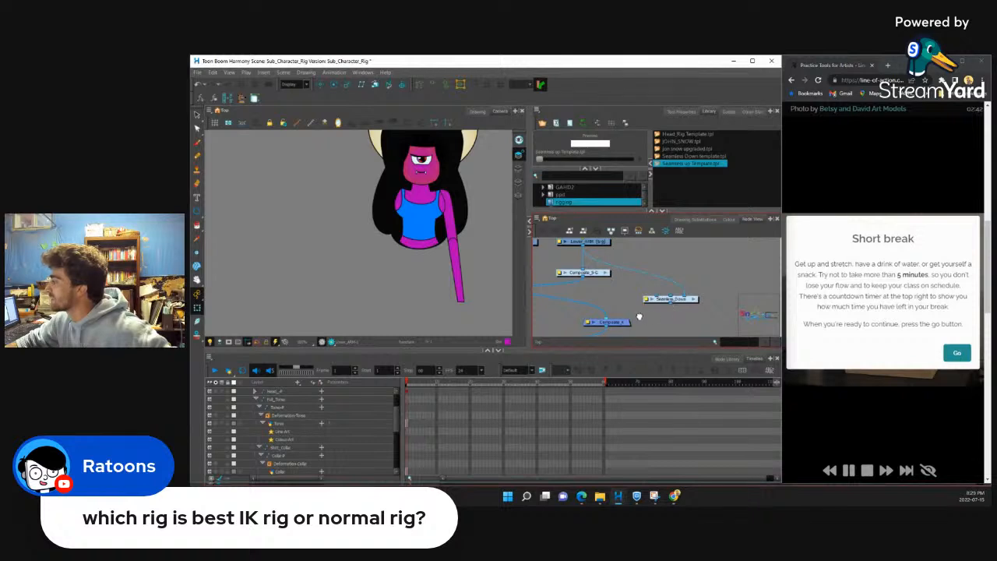
drag(625, 319, 597, 302)
key(ctrl+v)
scroll(608, 320, up, 1)
drag(683, 295, 684, 315)
scroll(637, 316, down, 3)
scroll(706, 269, up, 3)
click(717, 270)
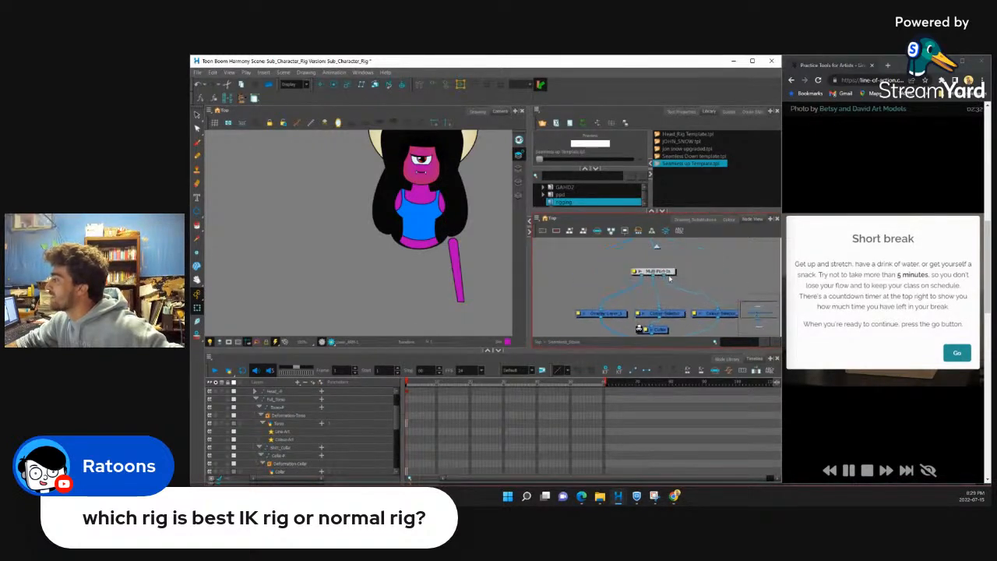
Step: Rewire the Multi-Port-In node inside Seamless_Down to feed the Colour-Selector and Overlay-Layer_1 nodes, and exit the group
drag(664, 275, 660, 312)
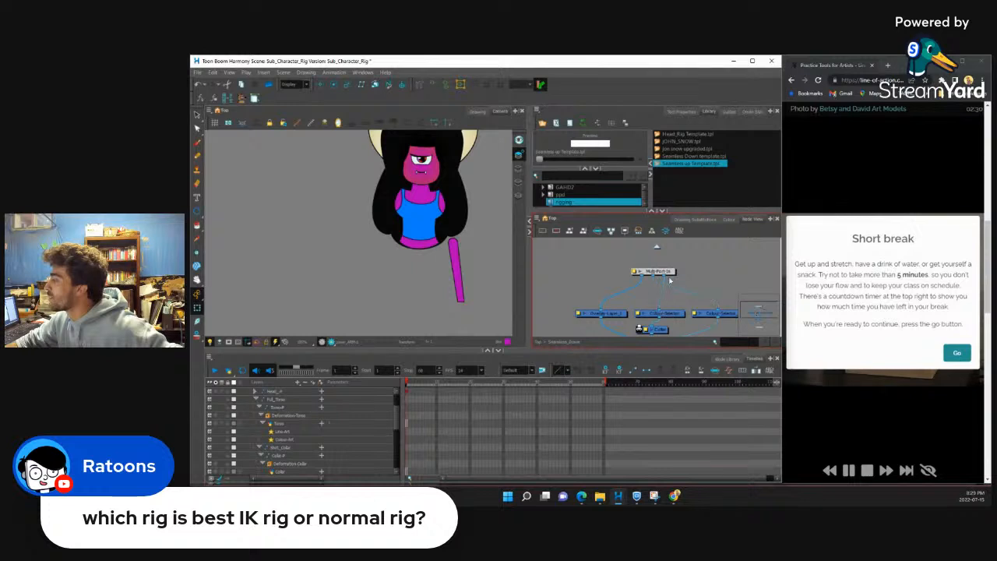
drag(665, 276, 605, 311)
scroll(650, 304, down, 1)
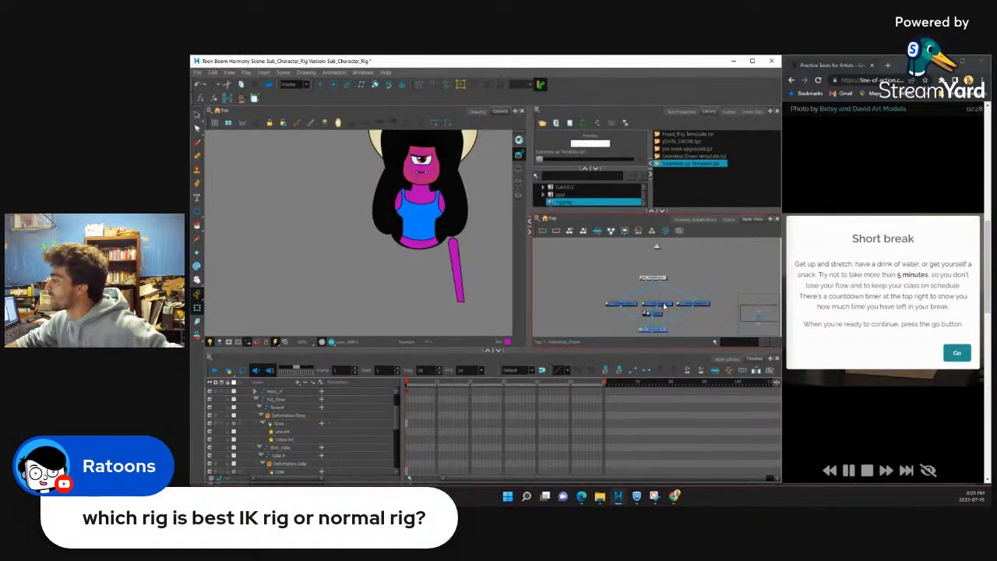
scroll(664, 306, up, 2)
click(664, 307)
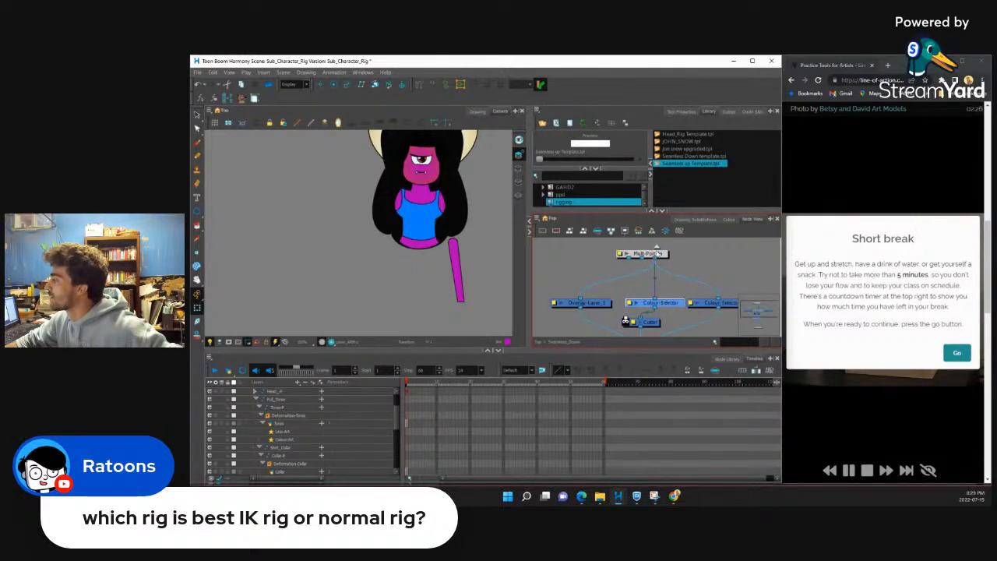
click(657, 246)
scroll(658, 285, up, 1)
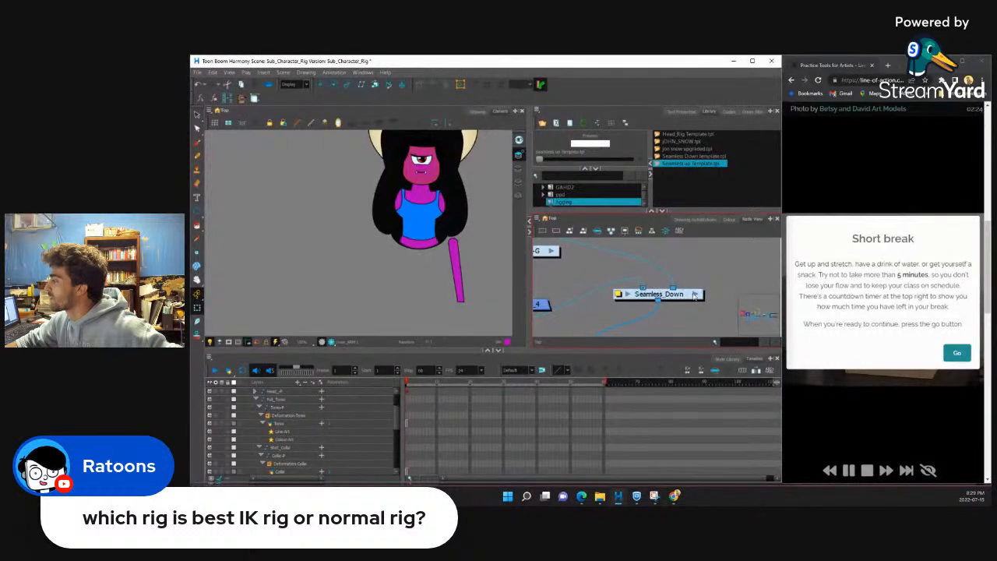
Step: Re-enter the Seamless_Down group and connect the first Multi-Port-In port to the Cutter node
click(693, 296)
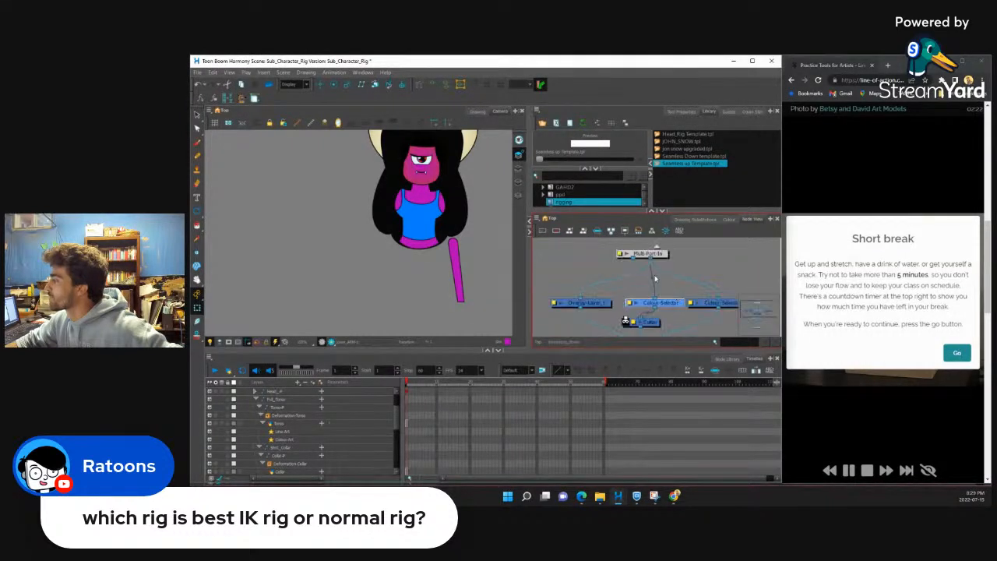
drag(634, 260, 643, 317)
scroll(636, 301, down, 2)
scroll(643, 321, up, 1)
click(643, 278)
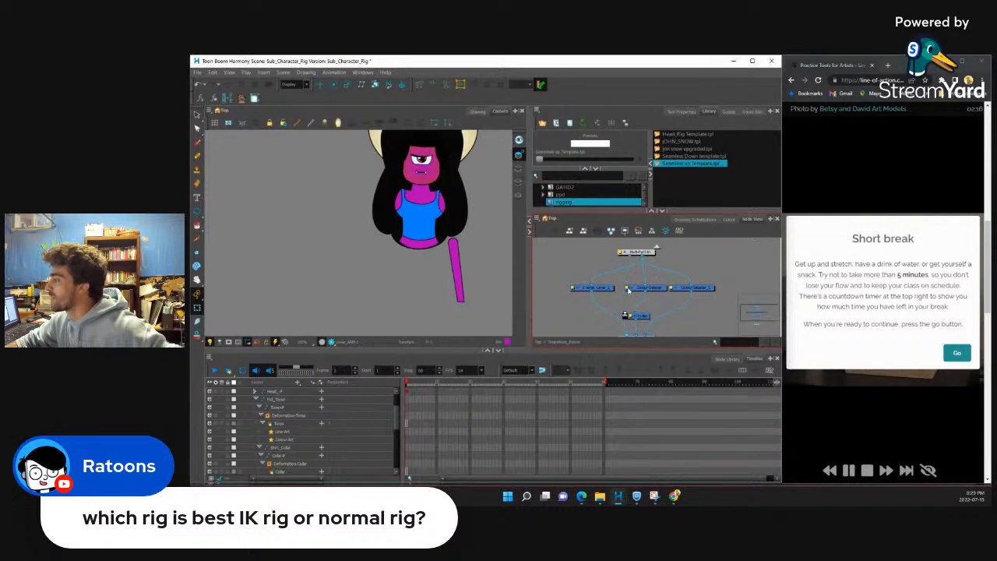
Step: Rename the Colour-Selector node that sits above the Cutter as Line
click(632, 288)
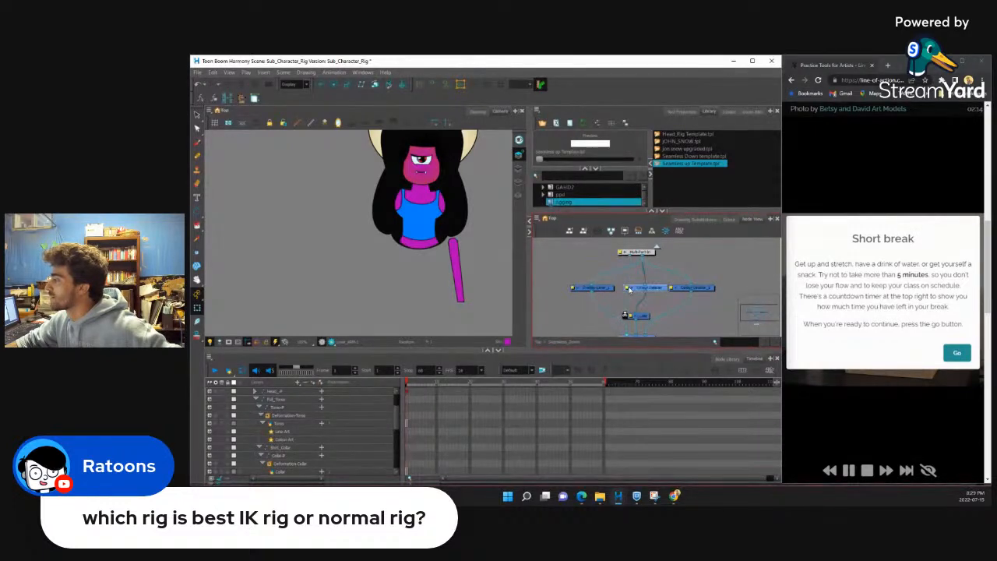
double_click(629, 288)
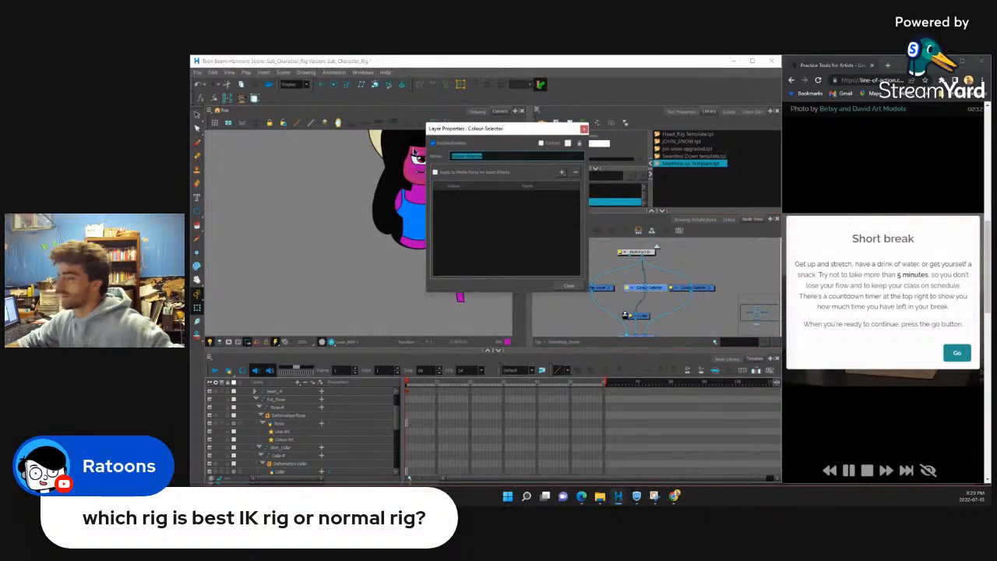
text(Line)
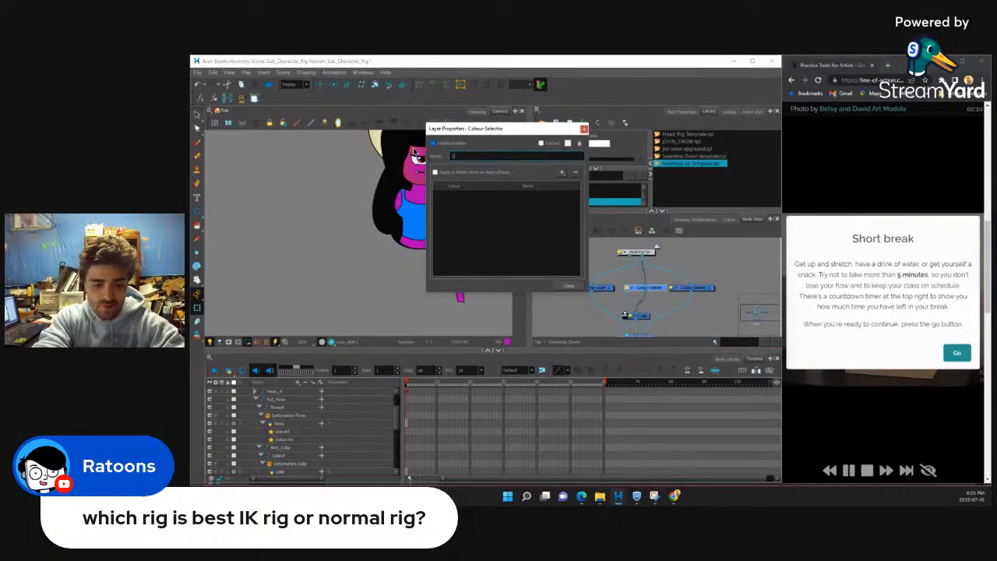
click(568, 286)
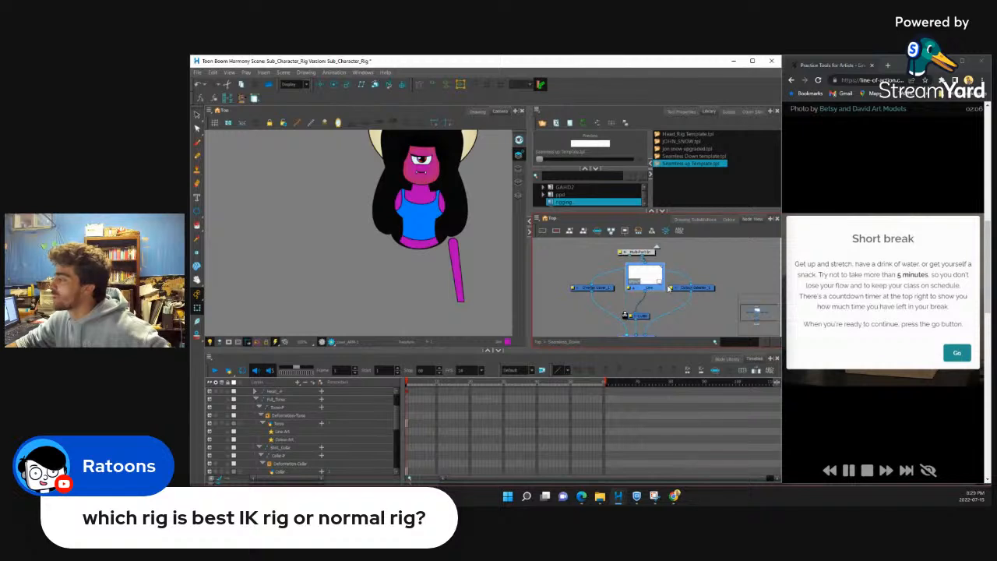
Step: Rename the Colour-Selector_1 node as Fill
scroll(667, 288, up, 1)
double_click(709, 290)
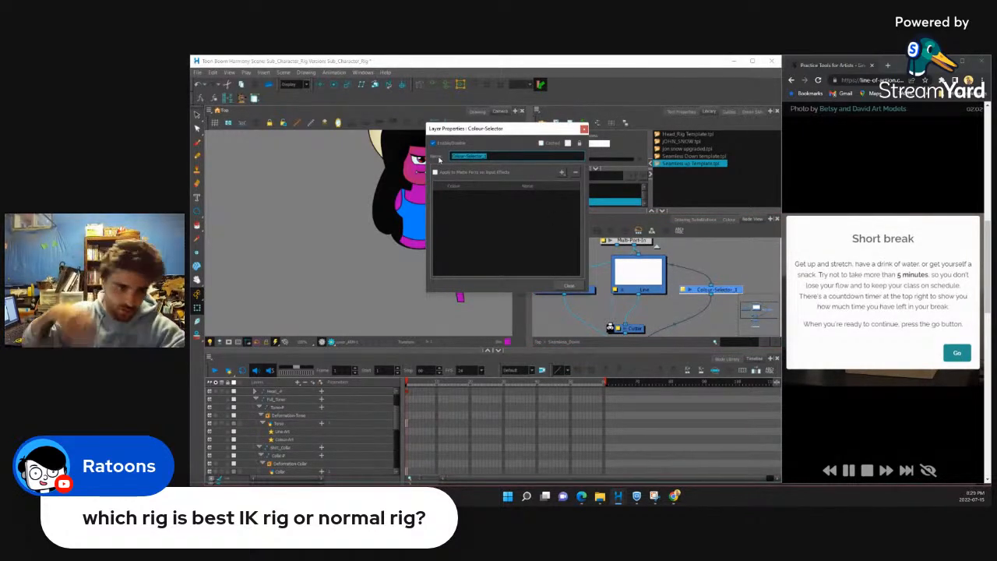
text(FL)
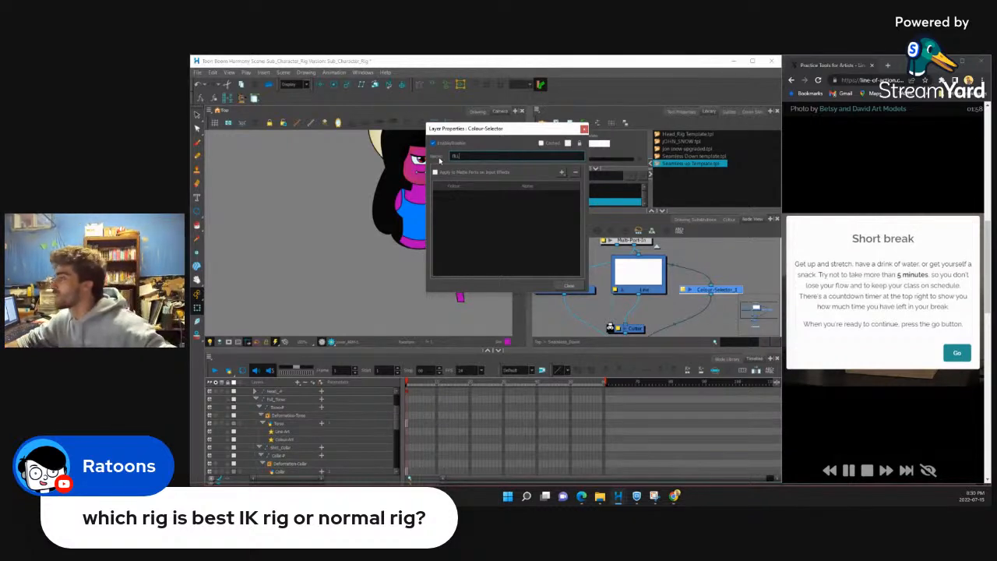
drag(474, 156, 439, 158)
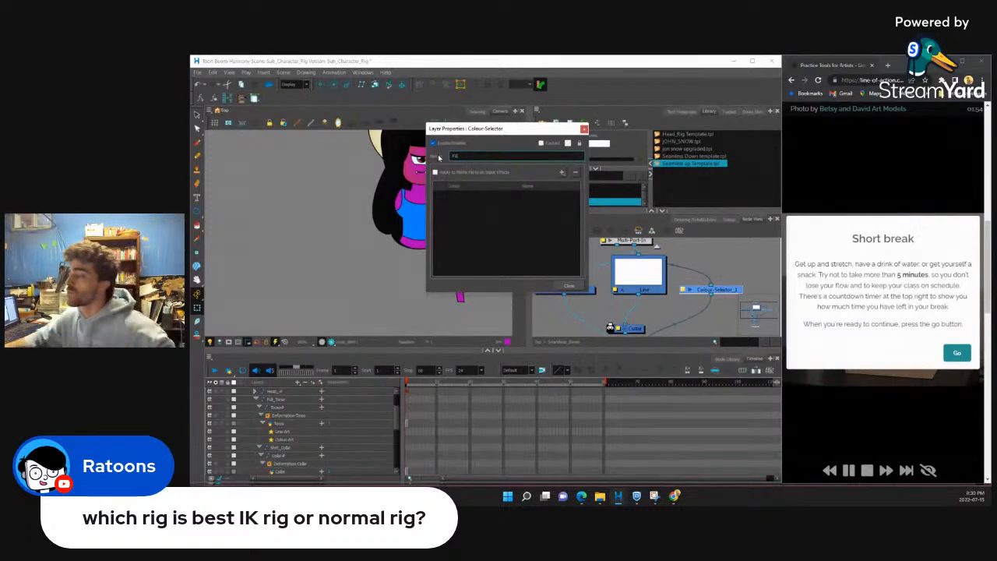
click(569, 285)
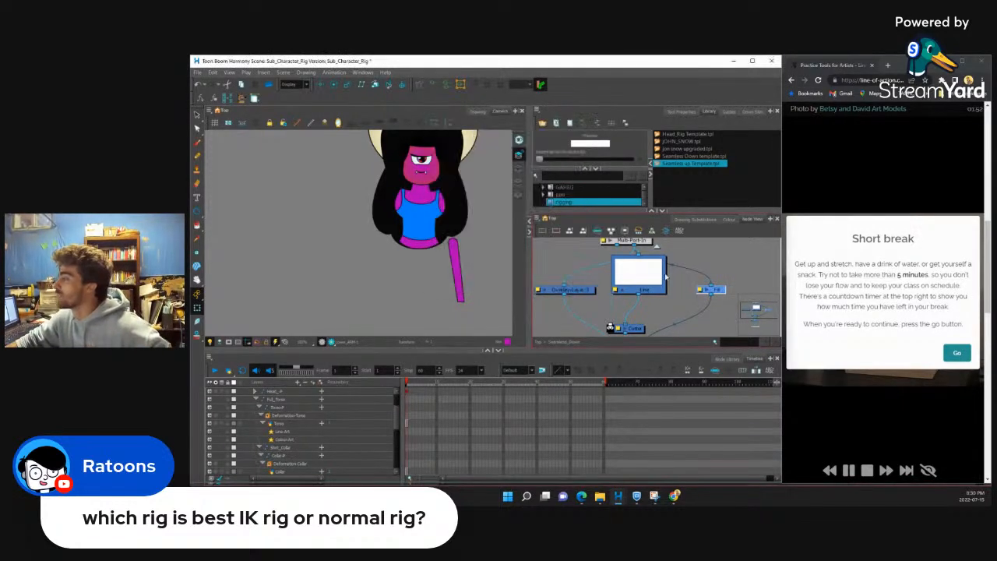
Step: Examine how the Line, Fill, Cutter and Composite_4 nodes are connected inside the Seamless_Down group
click(708, 290)
scroll(677, 304, down, 2)
scroll(658, 271, up, 2)
drag(656, 263, 656, 307)
scroll(655, 245, down, 1)
scroll(660, 289, up, 1)
scroll(662, 288, down, 1)
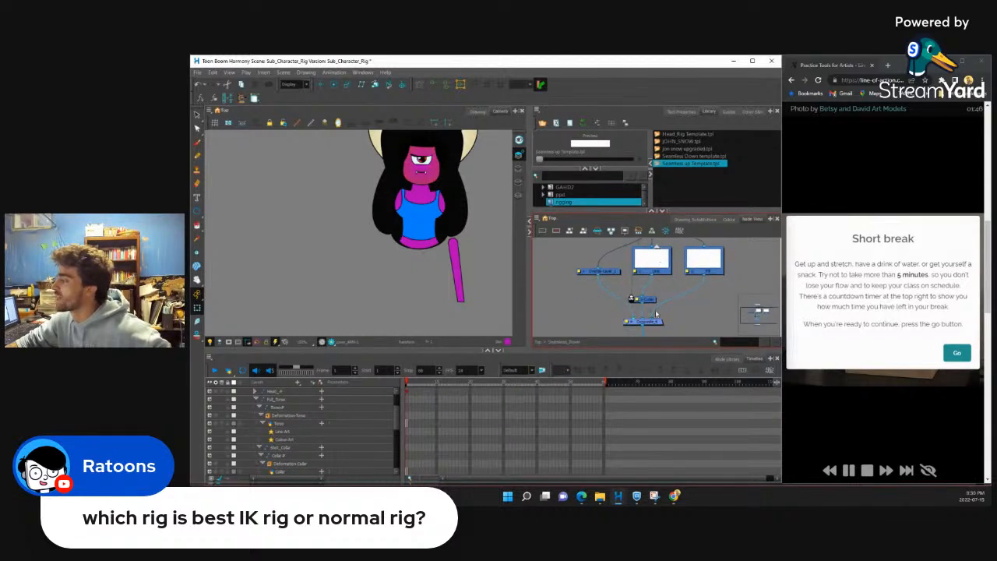
scroll(651, 302, up, 1)
click(650, 296)
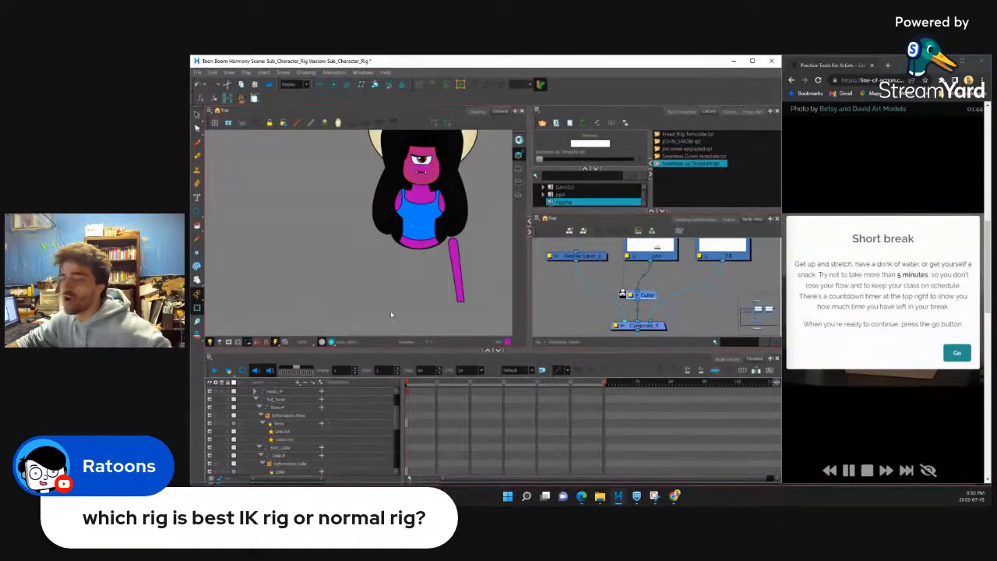
scroll(637, 285, down, 2)
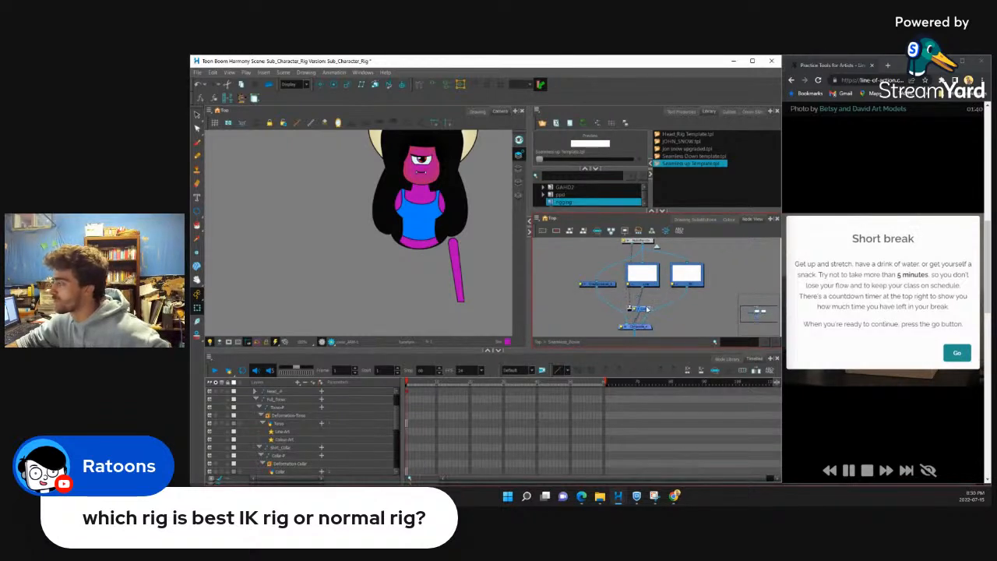
click(651, 329)
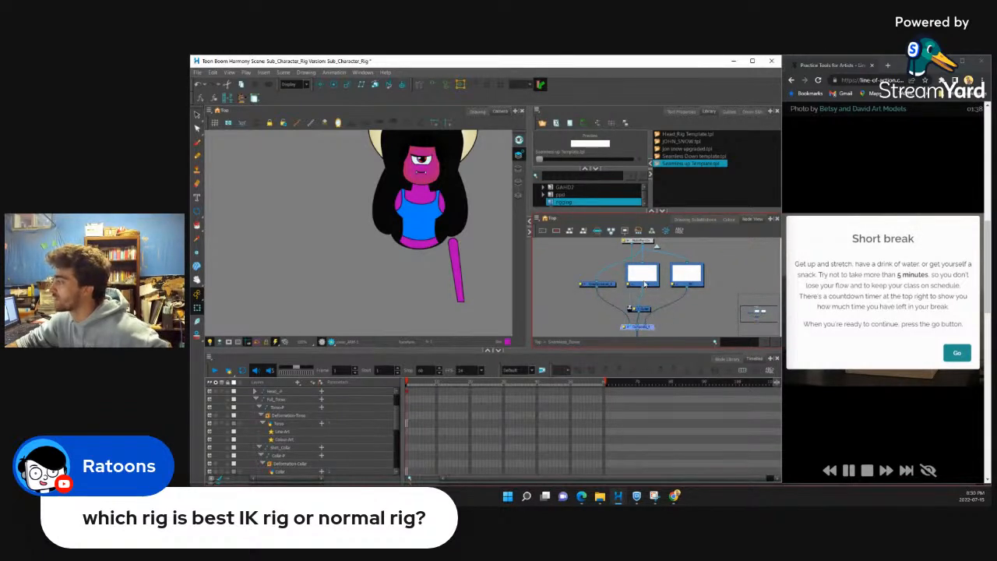
Step: Add the black Line colour from the palette to the Line node's colour selection list
scroll(657, 288, up, 3)
double_click(627, 299)
click(562, 172)
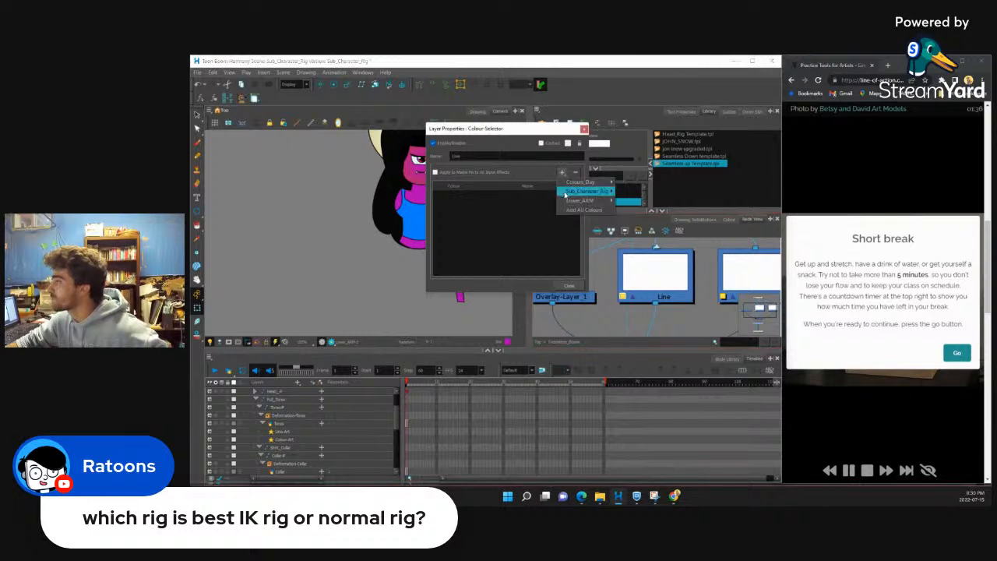
mouse_move(579, 183)
click(629, 182)
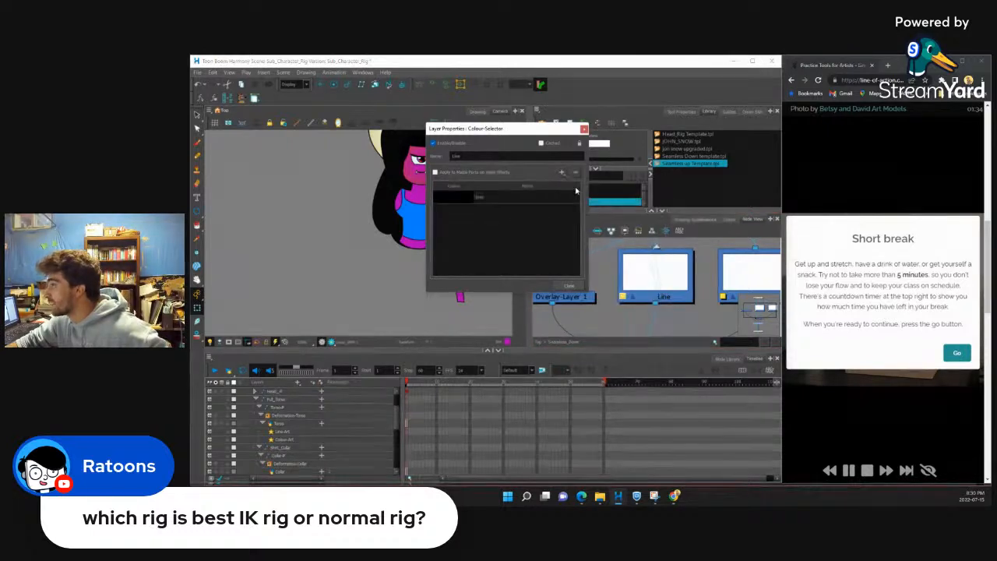
Step: Add the magenta Skin colour from the Colours_Day palette to the Fill node's colour selection list
click(584, 129)
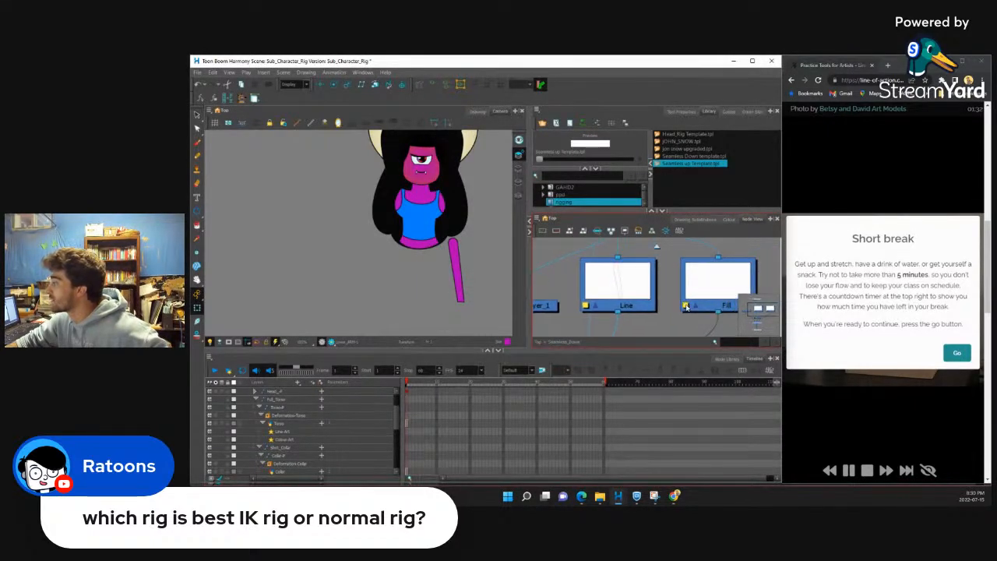
double_click(713, 282)
click(561, 172)
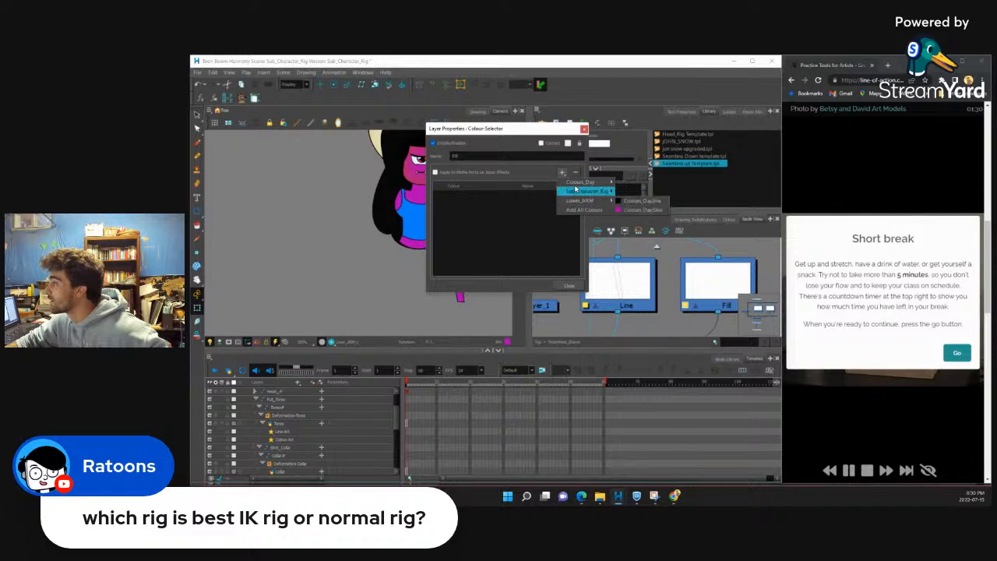
mouse_move(581, 182)
click(629, 227)
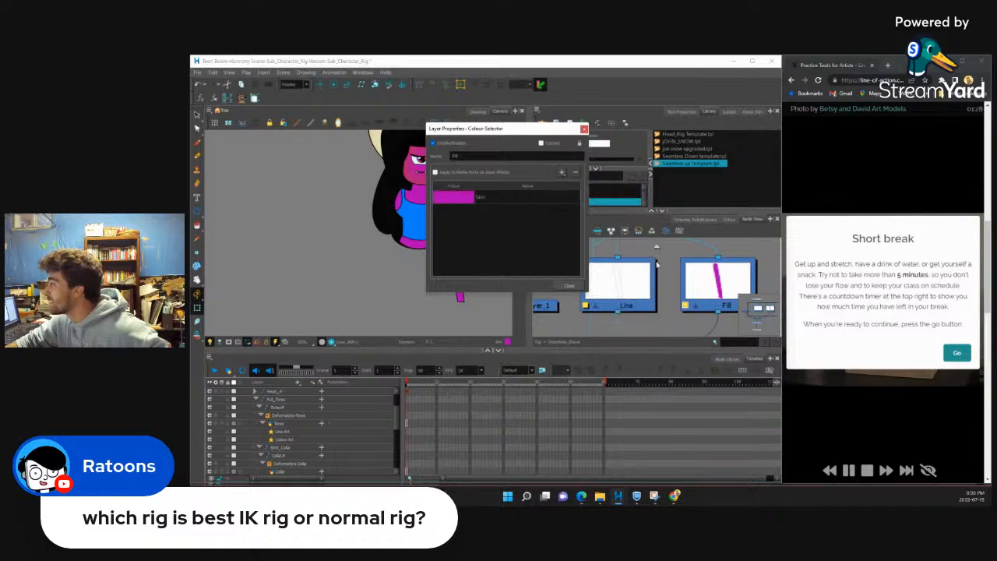
click(569, 285)
Step: Show the Overlay-Layer_1 node's thumbnail and leave the Seamless_Down group for the arm nodes at the top level
click(557, 296)
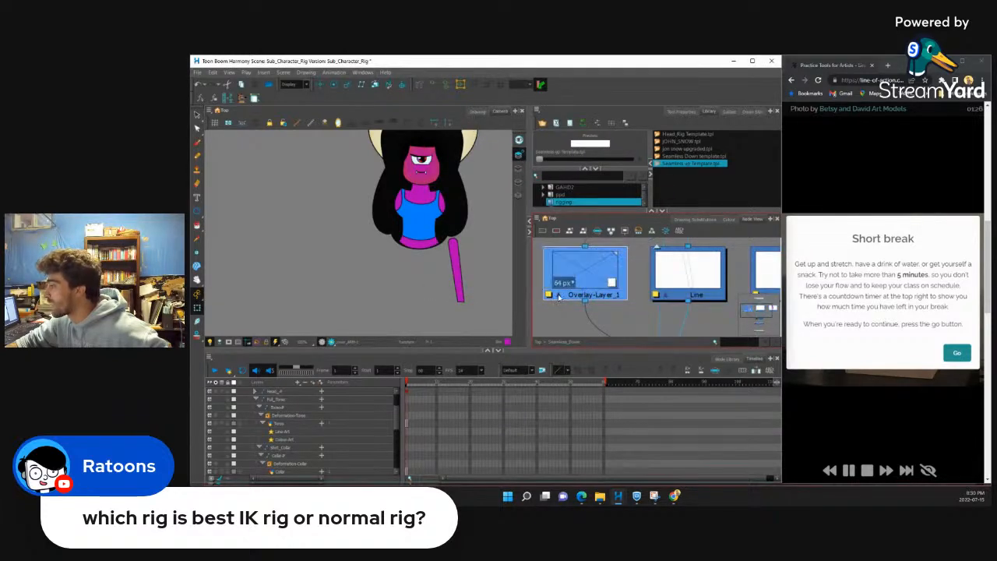
scroll(591, 284, down, 3)
scroll(648, 256, down, 1)
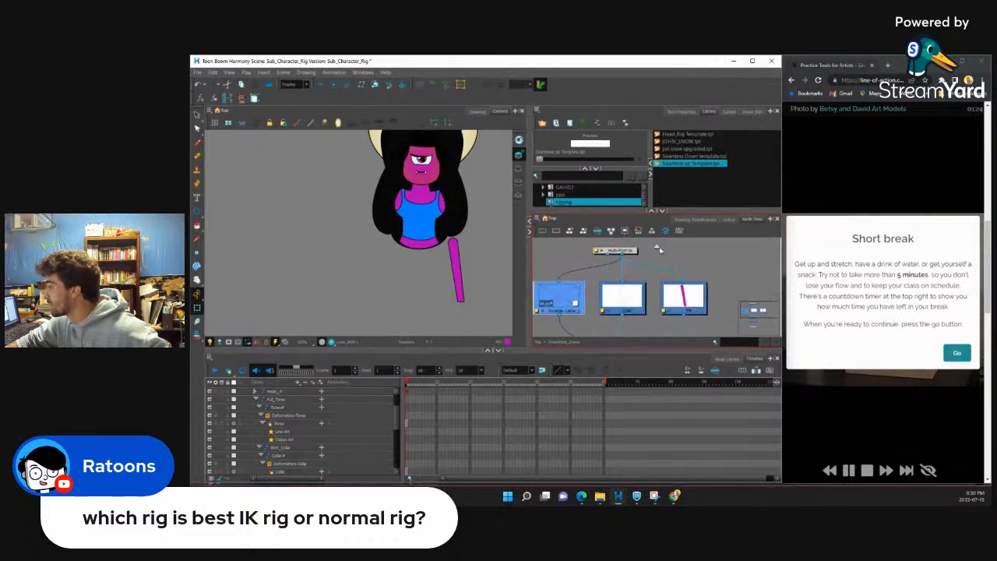
scroll(648, 255, down, 1)
drag(646, 267, 649, 251)
click(656, 246)
scroll(656, 246, down, 3)
scroll(641, 296, up, 1)
drag(578, 312, 578, 320)
scroll(463, 228, up, 3)
scroll(598, 288, up, 2)
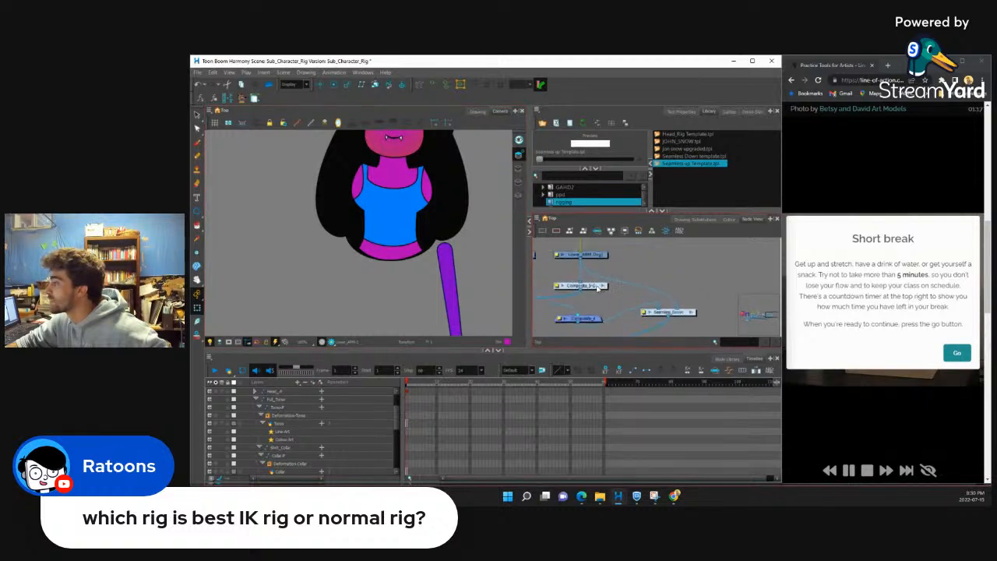
click(597, 292)
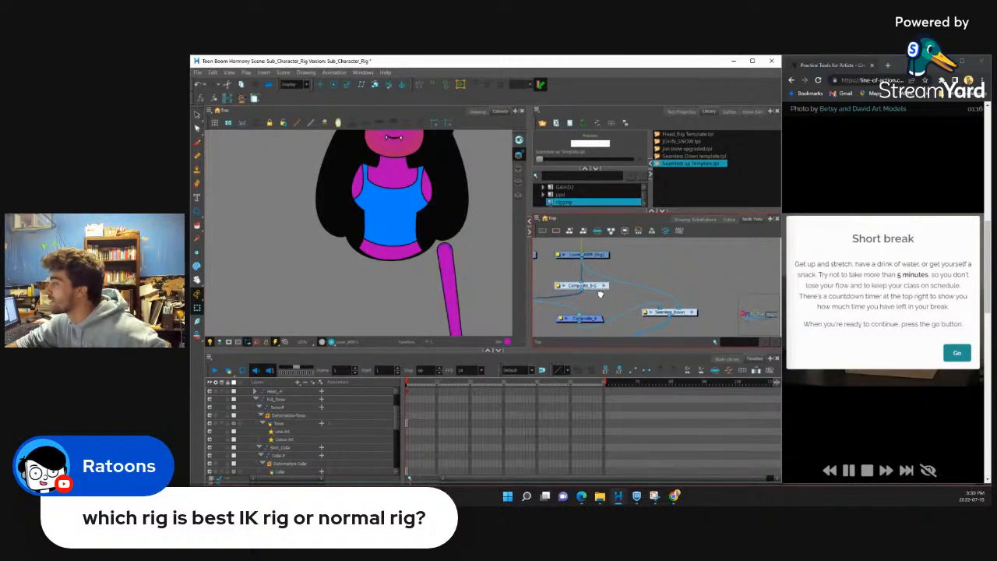
drag(597, 292, 603, 283)
Step: Switch to the JonSnow_Rig_2 scene and examine how its arm's Seamless Up, Seamless Down and composite nodes are connected
mouse_move(623, 501)
click(692, 457)
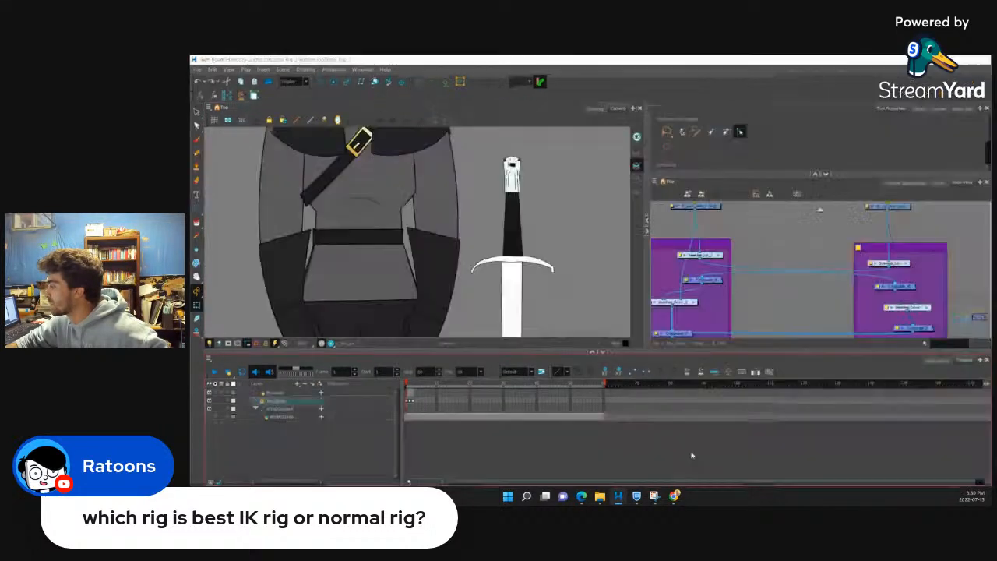
scroll(769, 292, down, 2)
scroll(837, 306, up, 2)
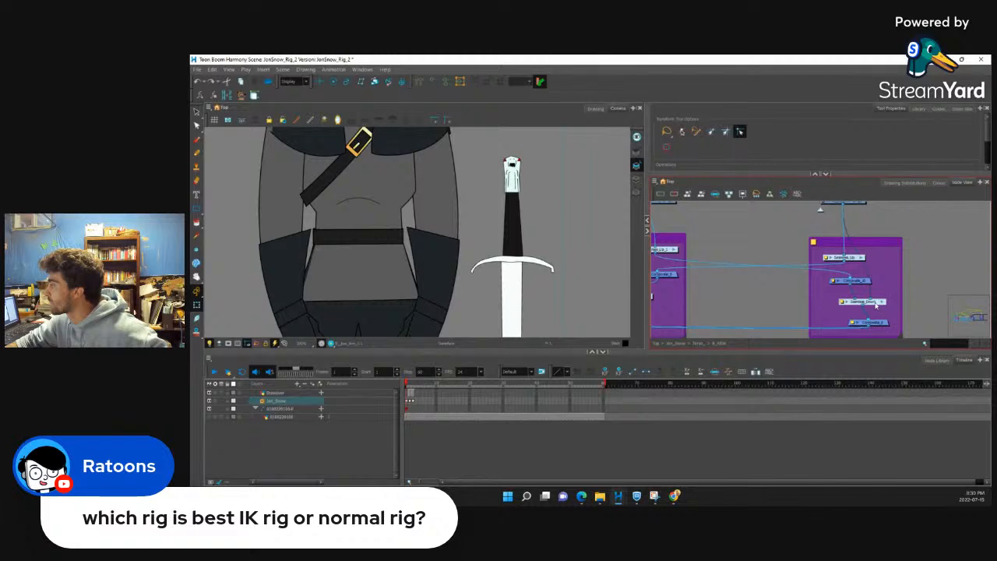
click(880, 301)
scroll(870, 296, down, 2)
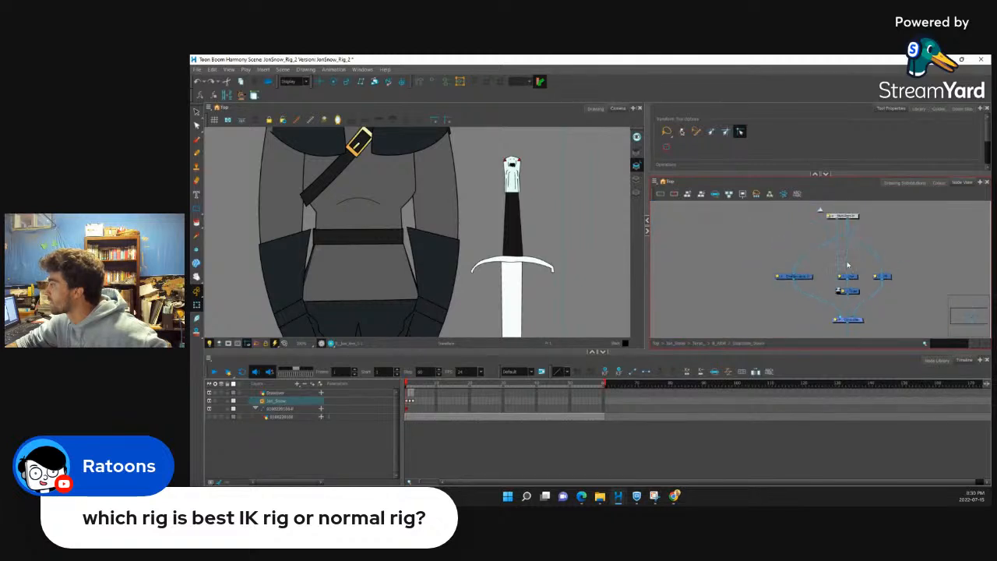
scroll(853, 280, up, 2)
scroll(855, 296, down, 2)
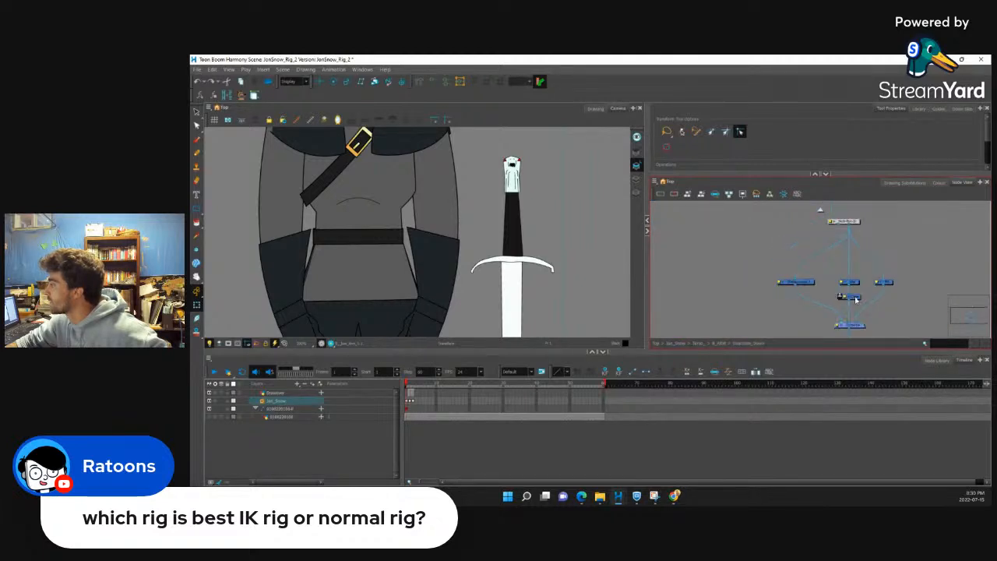
click(821, 212)
scroll(801, 262, down, 2)
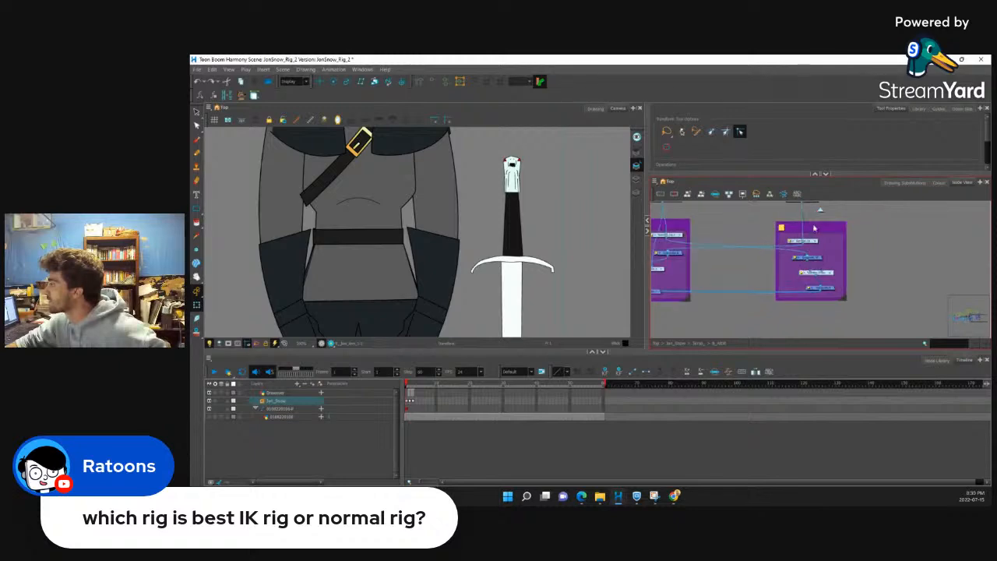
click(820, 213)
click(821, 213)
scroll(757, 275, down, 5)
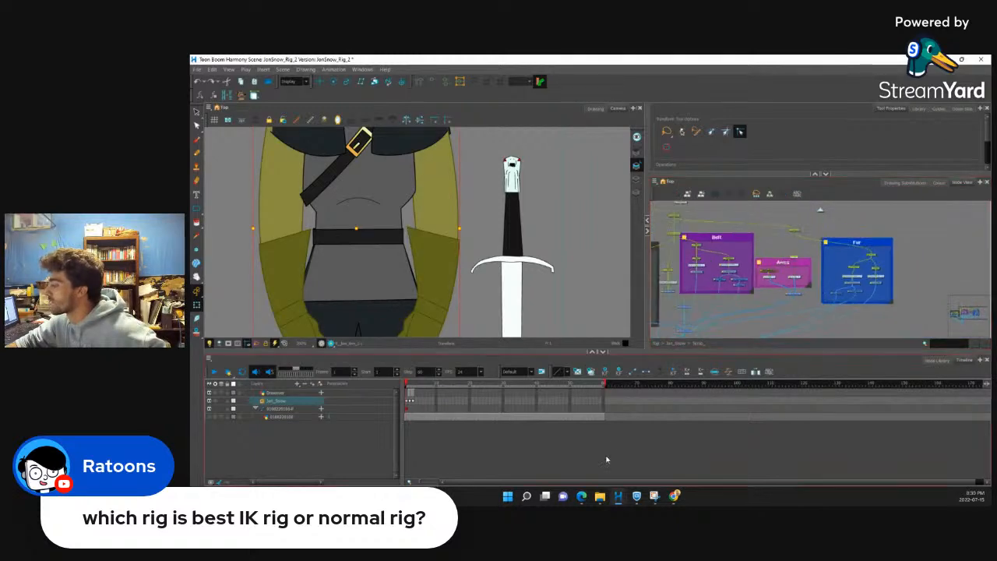
Step: Return to the Sub_Character_Rig scene and rearrange the arm nodes with Composite_4 above Seamless_Down and a separate composite below it
click(619, 497)
click(610, 446)
scroll(668, 294, up, 3)
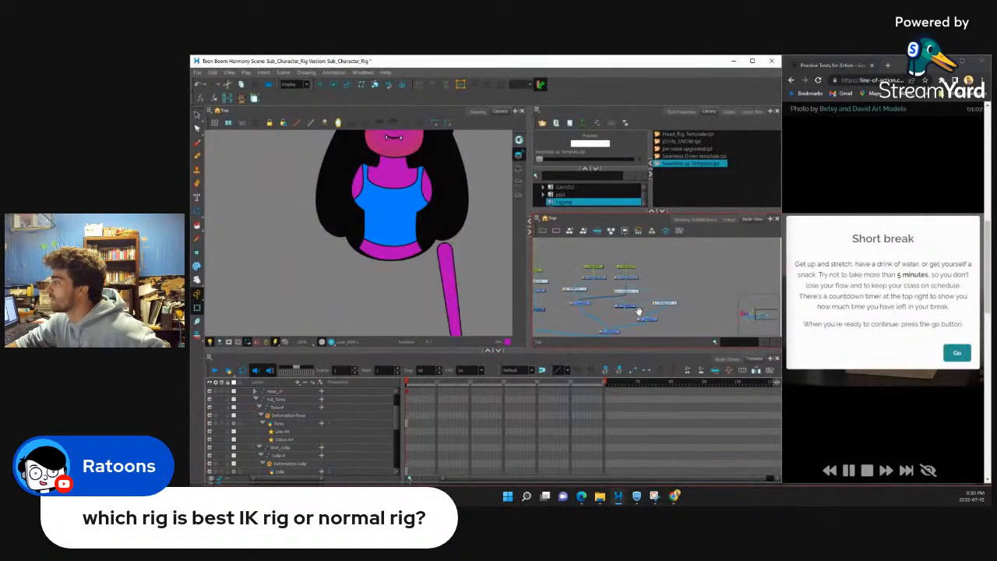
drag(674, 282, 729, 280)
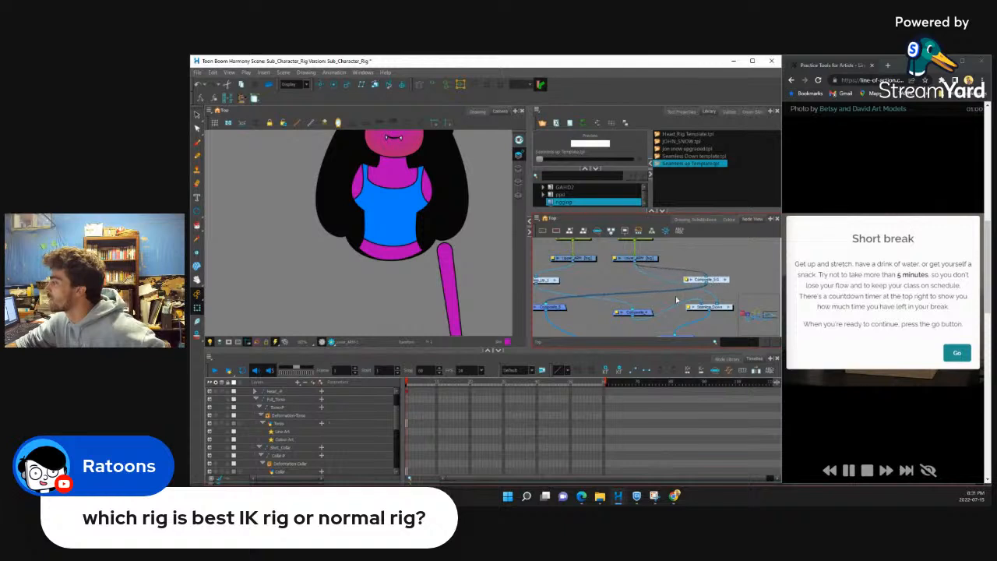
drag(644, 315, 697, 320)
scroll(696, 324, down, 2)
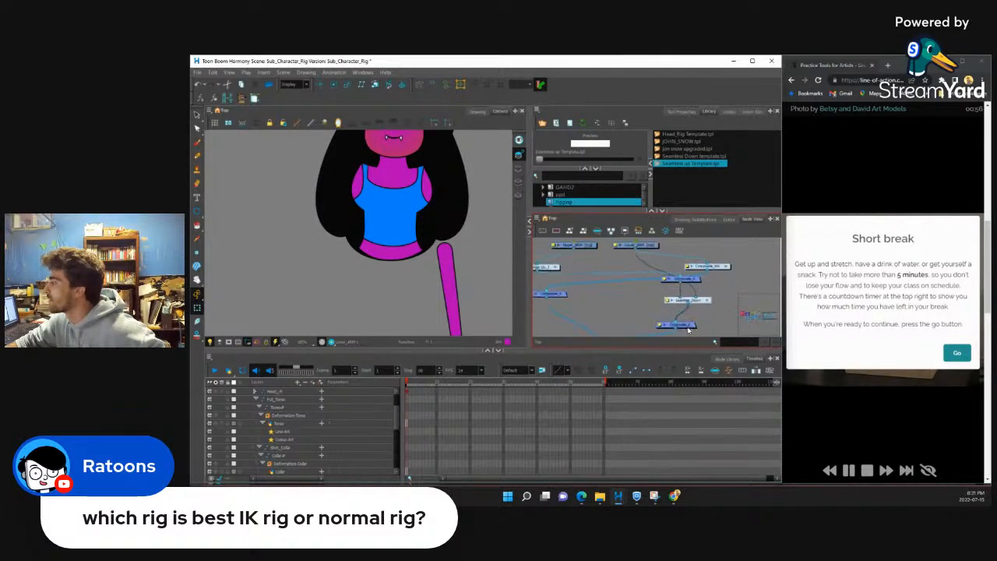
scroll(674, 318, down, 3)
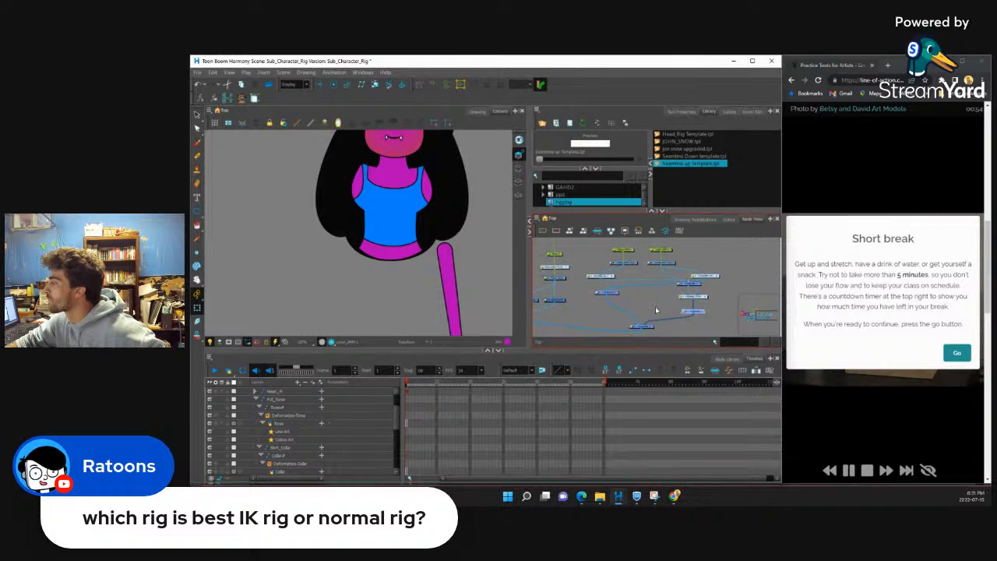
scroll(650, 327, up, 3)
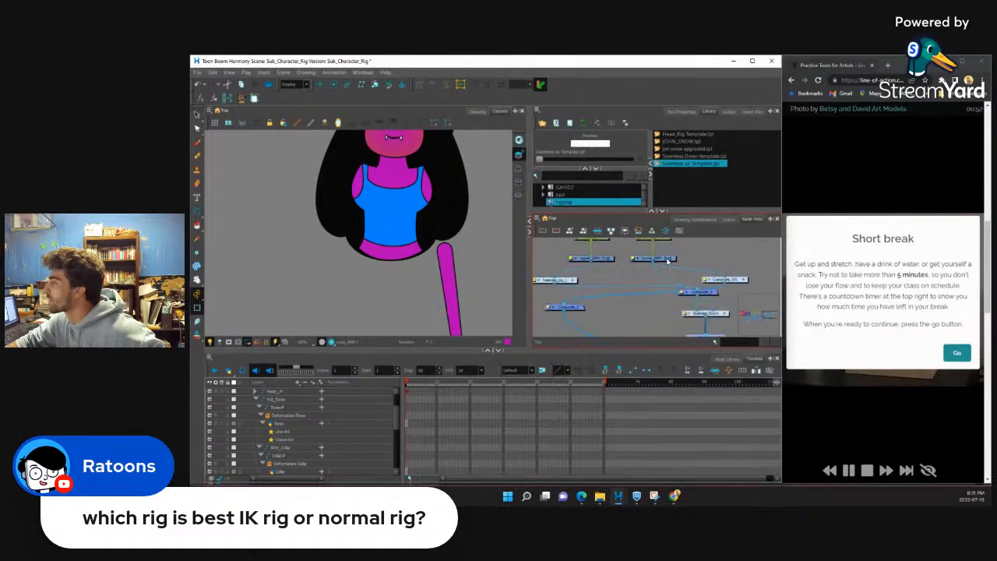
click(682, 255)
mouse_move(684, 255)
mouse_down()
mouse_move(701, 269)
mouse_move(672, 260)
mouse_up()
click(733, 283)
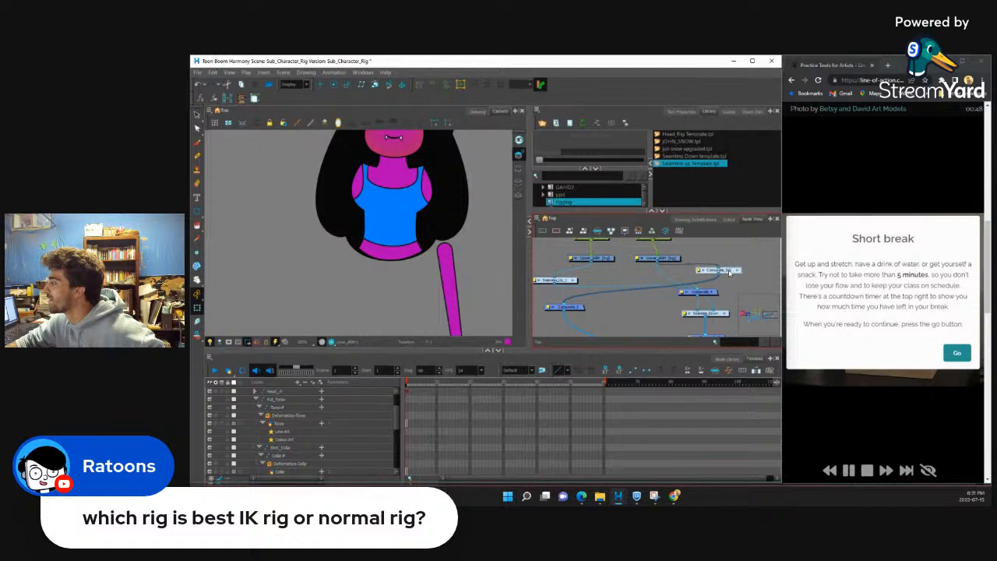
scroll(725, 284, down, 2)
drag(691, 166, 673, 195)
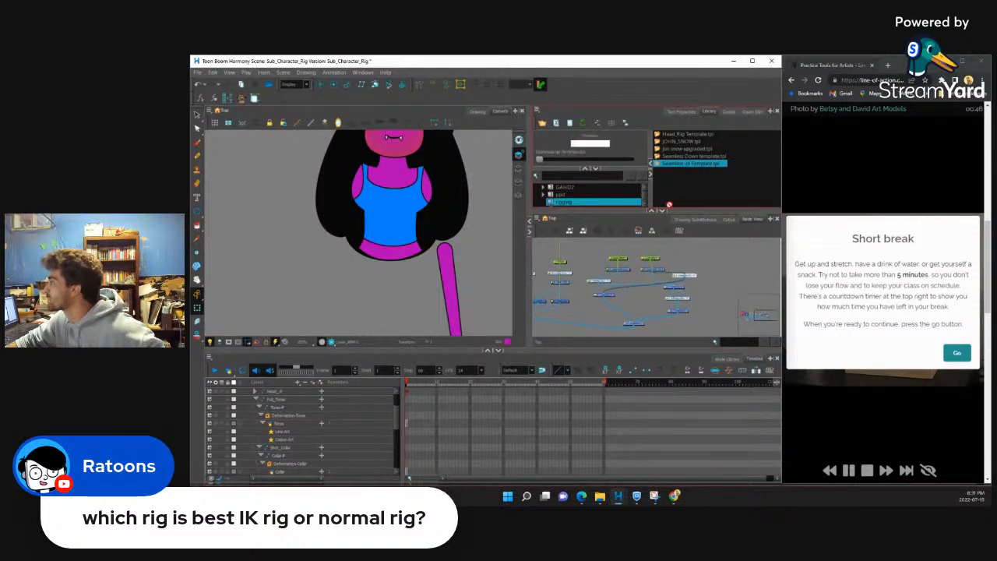
drag(630, 315, 630, 307)
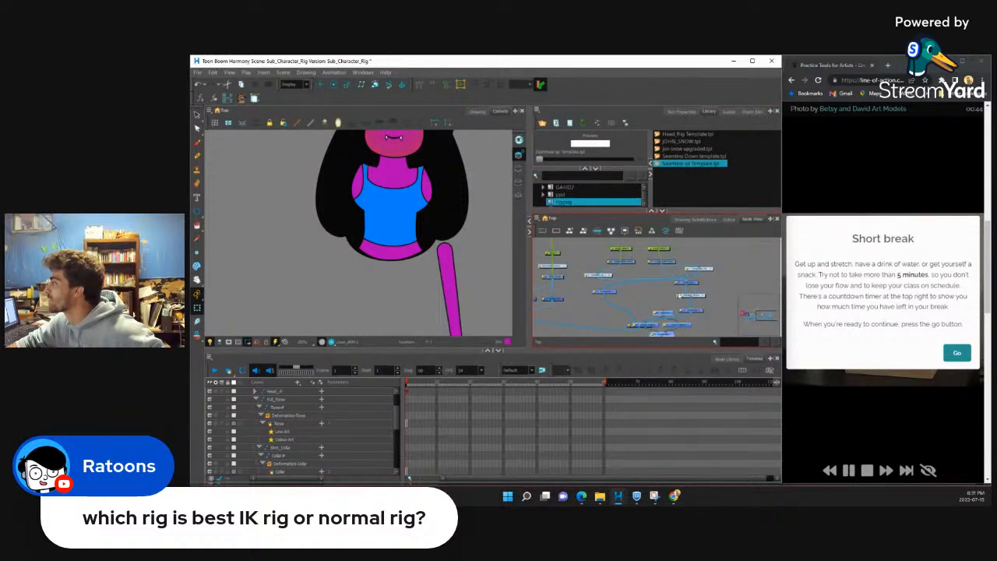
key(ctrl+z)
Step: Add the Seamless Down template below the other arm part's composite and wire it through Composite_7 into Composite_3
drag(709, 156, 628, 301)
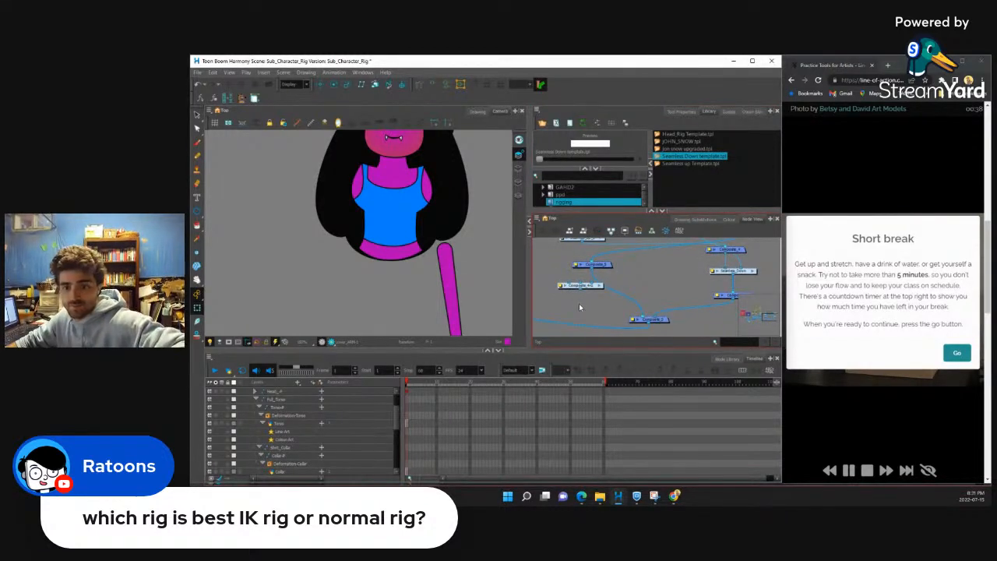
key(ctrl+v)
scroll(580, 303, up, 2)
drag(581, 285, 666, 310)
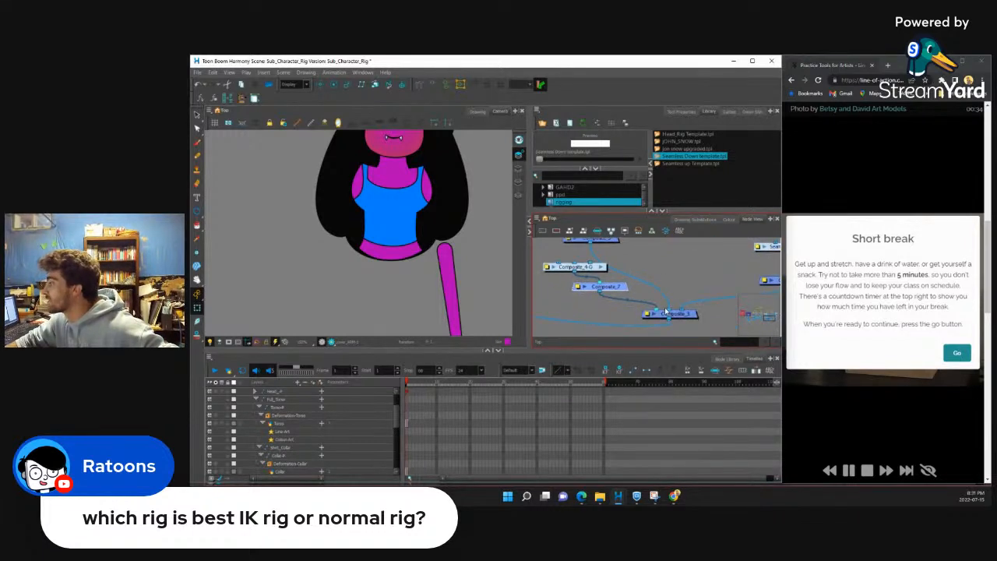
drag(628, 271, 573, 271)
scroll(607, 278, down, 2)
scroll(591, 253, up, 1)
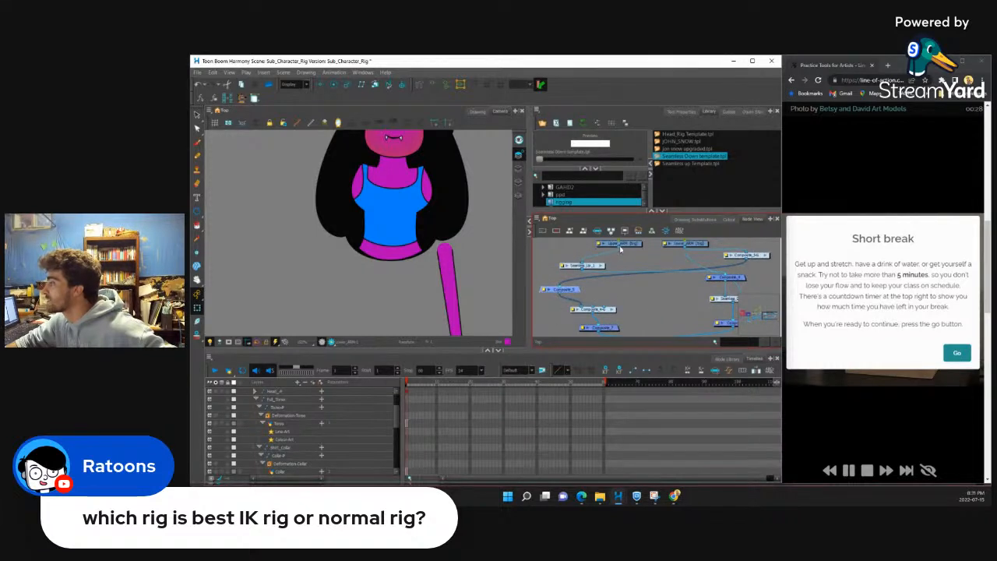
scroll(610, 311, down, 3)
scroll(667, 276, up, 4)
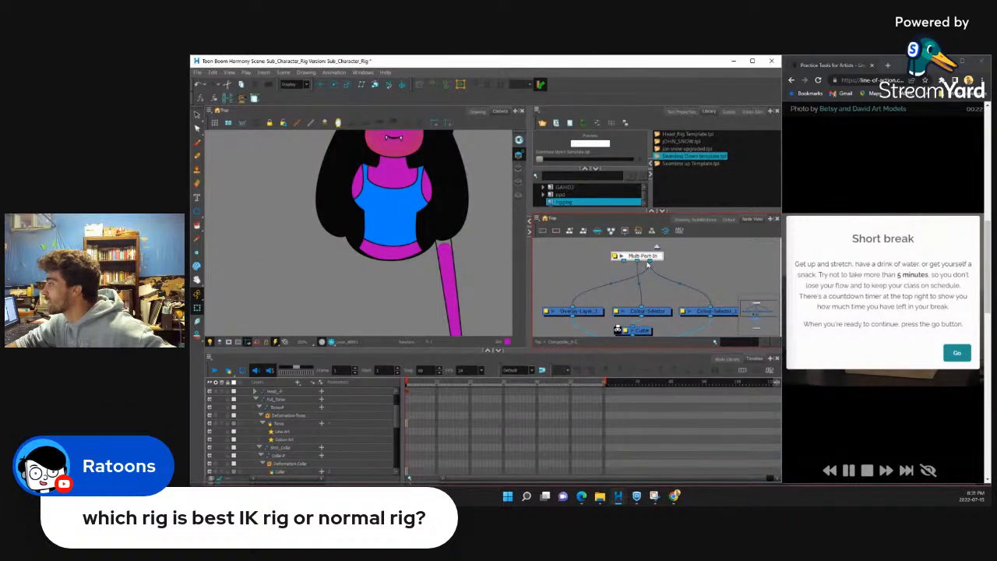
click(656, 248)
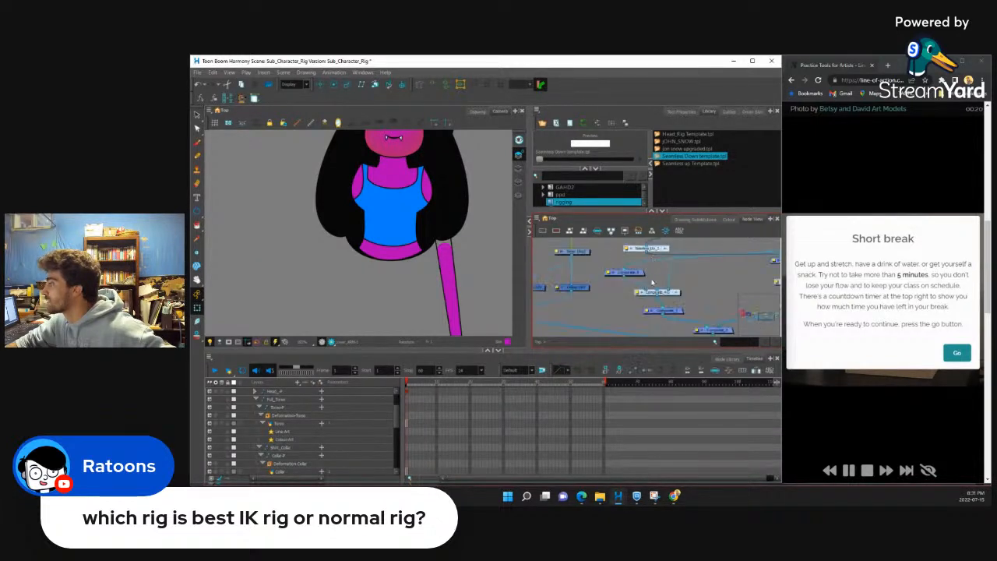
Step: Inside the new Seamless Down template group, add the black Line colour to the Colour-Selector node and rename it Line
click(679, 293)
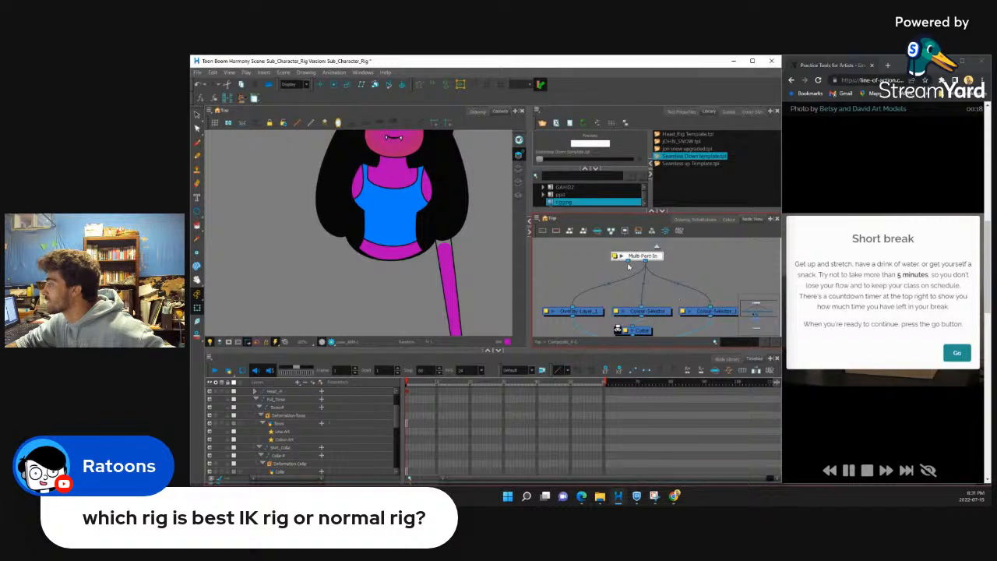
scroll(627, 265, down, 1)
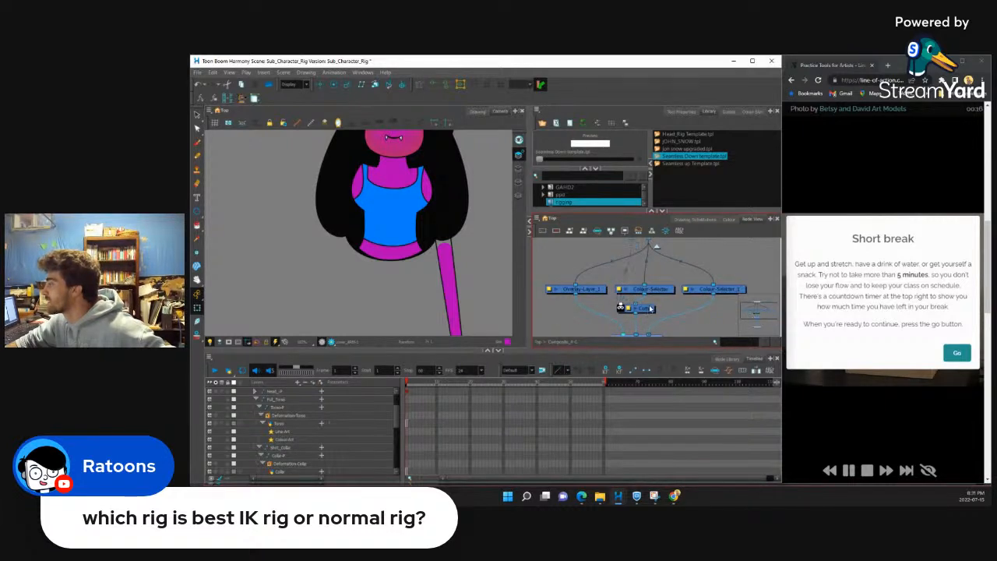
double_click(620, 292)
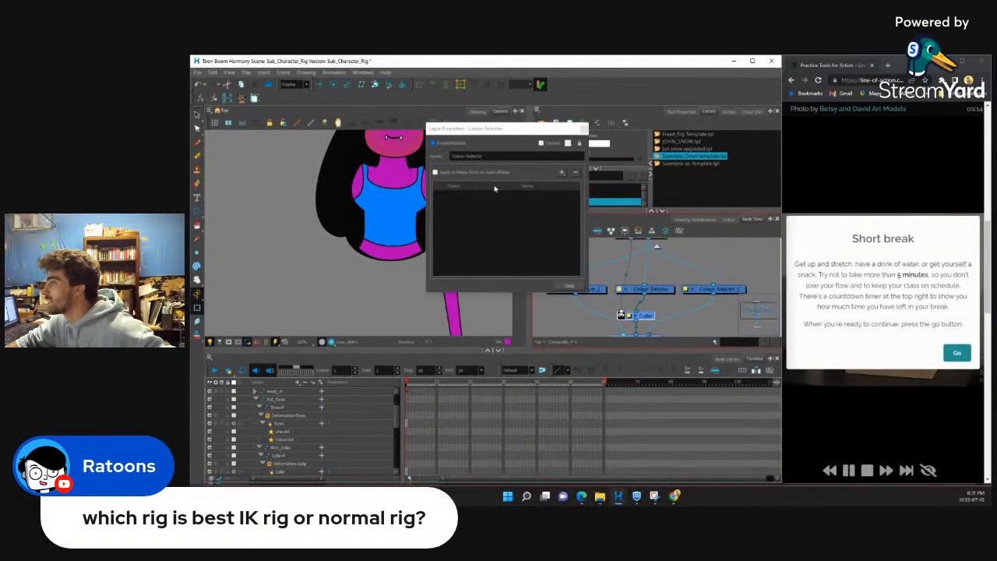
click(561, 173)
mouse_move(592, 183)
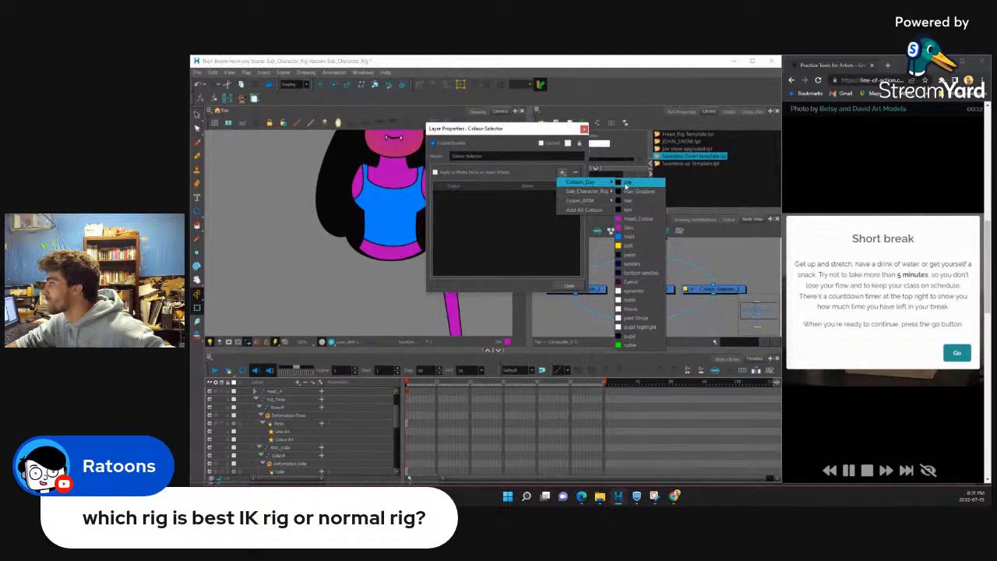
click(626, 184)
drag(498, 156, 444, 159)
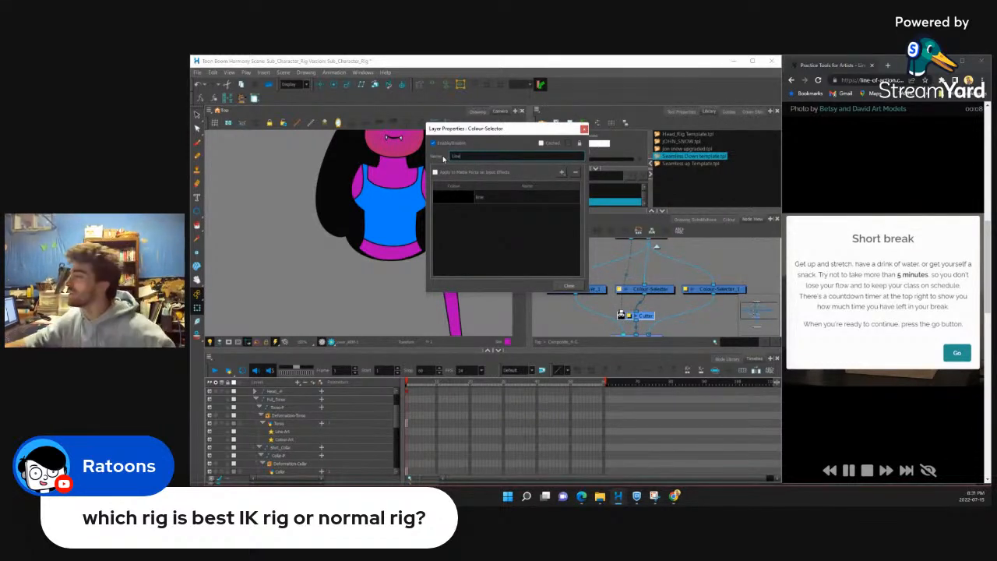
click(569, 286)
Step: Rename the group's Colour-Selector_1 node as Fill and show the thumbnails of the Line and Fill nodes
click(686, 290)
drag(487, 159, 436, 159)
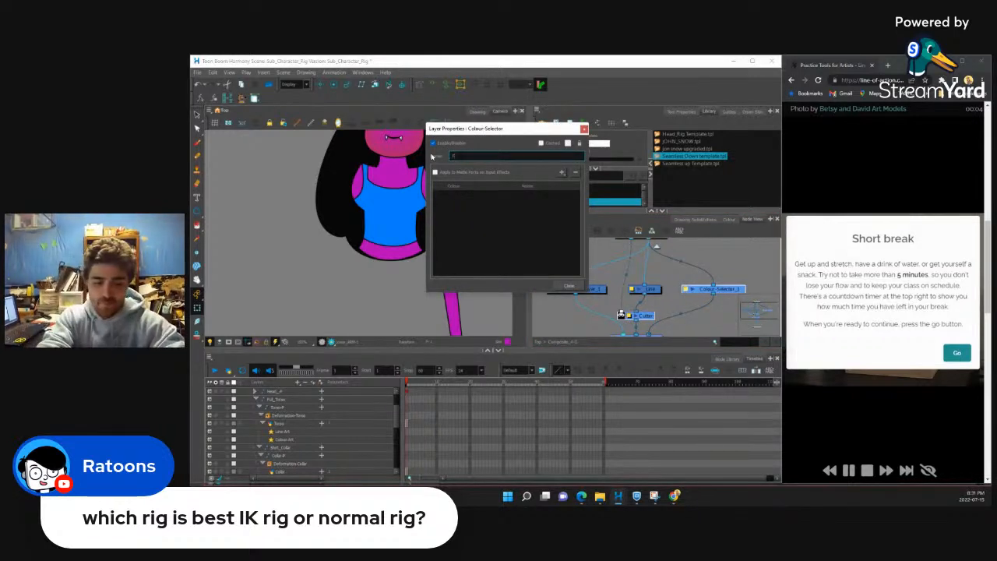
click(578, 288)
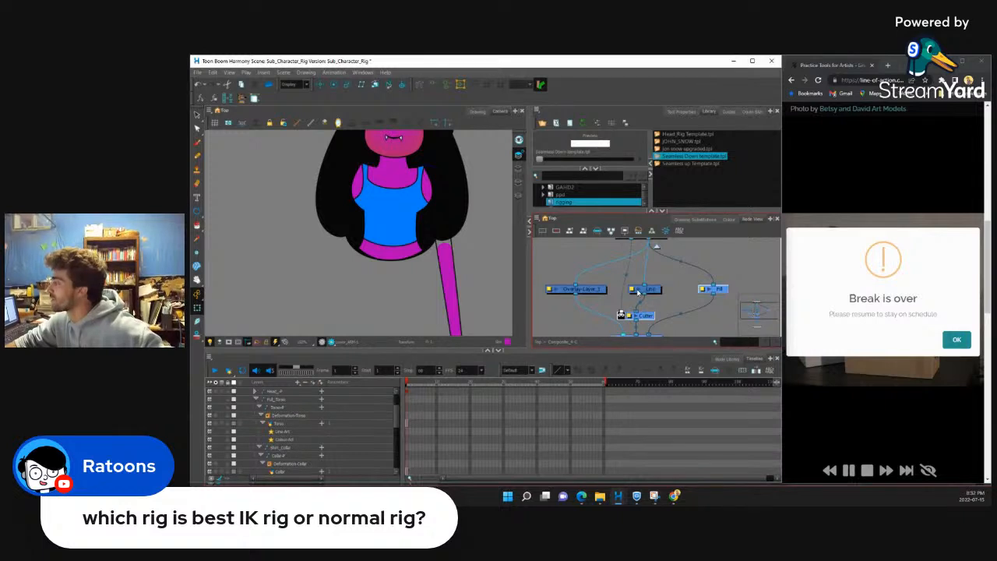
mouse_move(637, 291)
click(709, 290)
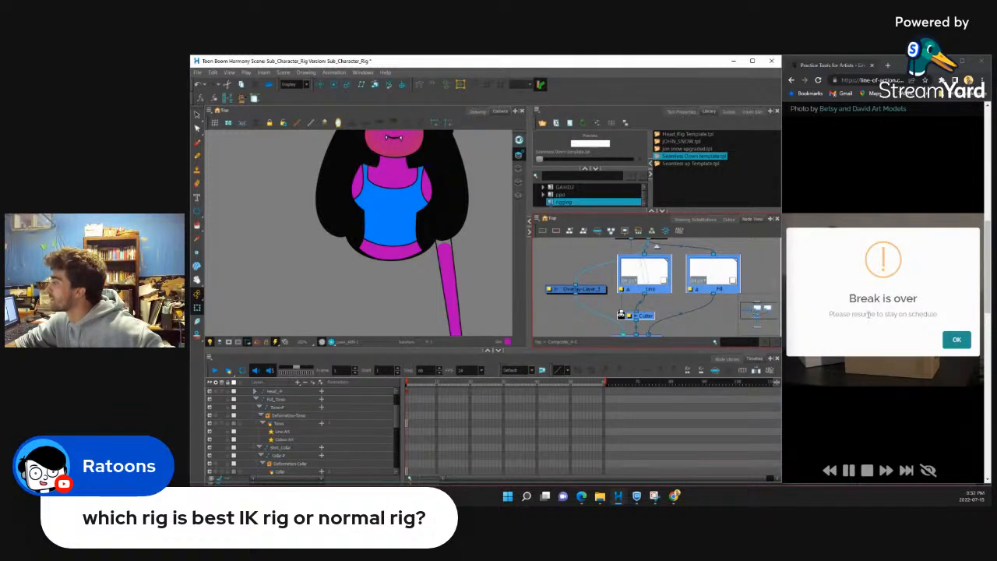
Step: Add a colour from the Colours_Day palette to the new group's Fill node
scroll(719, 283, up, 3)
double_click(663, 296)
click(561, 171)
mouse_move(583, 181)
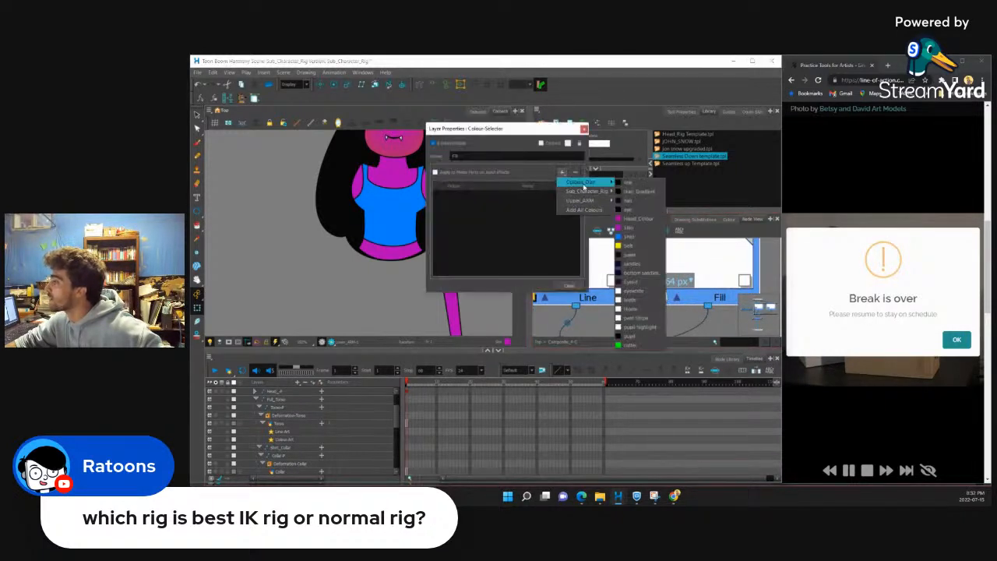
Step: Add the magenta skin colour to the arm's Fill Colour-Selector node, close its properties, and dismiss the browser's break reminder
click(636, 229)
click(568, 285)
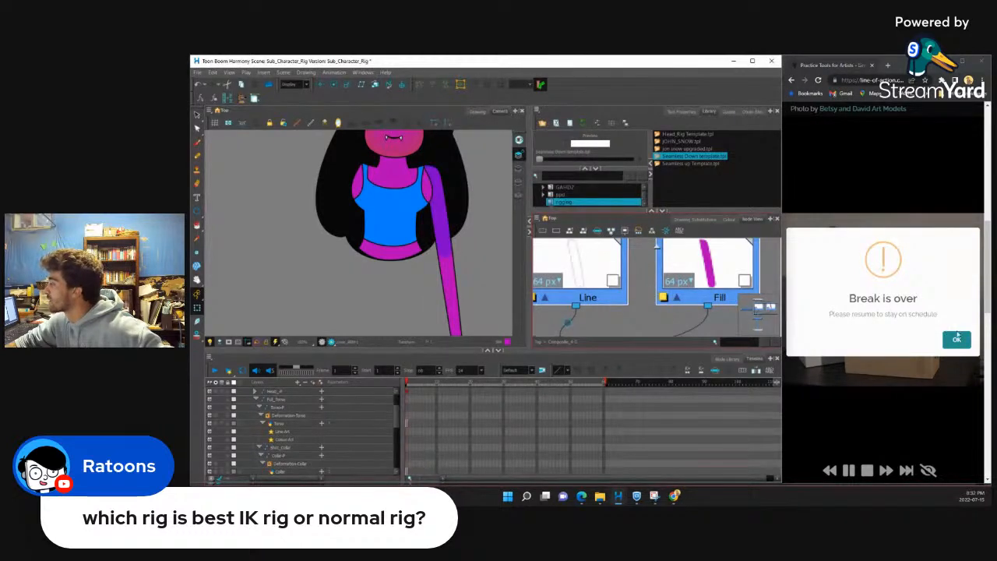
click(956, 340)
Step: Exit the expanded group containing the Line, Fill and Cutter nodes and return to the main node network
scroll(627, 275, down, 1)
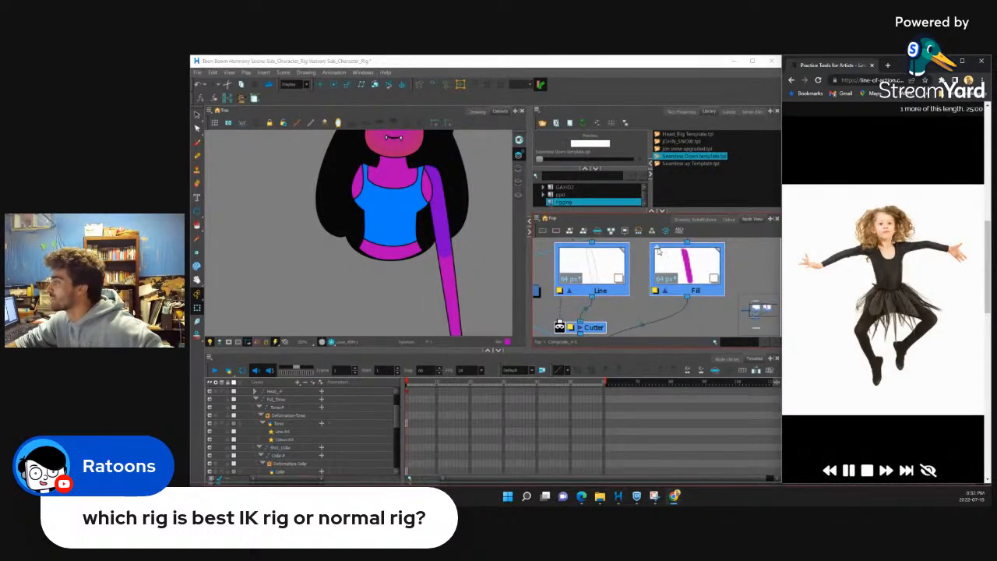
click(658, 253)
key(shift+e)
scroll(460, 244, down, 1)
drag(646, 273, 620, 278)
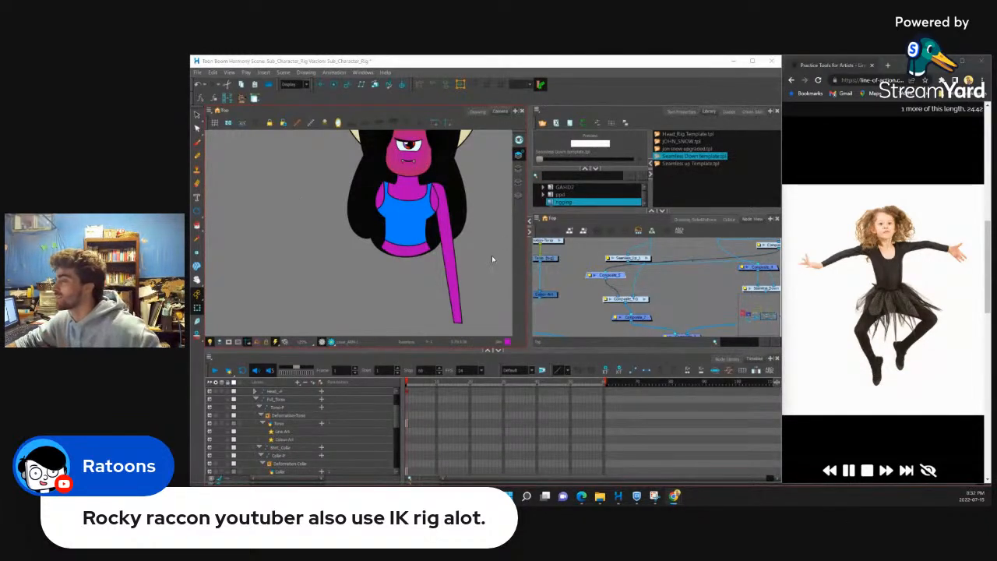
Step: Inspect the overlap and outline alignment at the elbow by selecting the upper and lower arm drawings
click(668, 267)
scroll(661, 270, down, 4)
scroll(648, 269, up, 3)
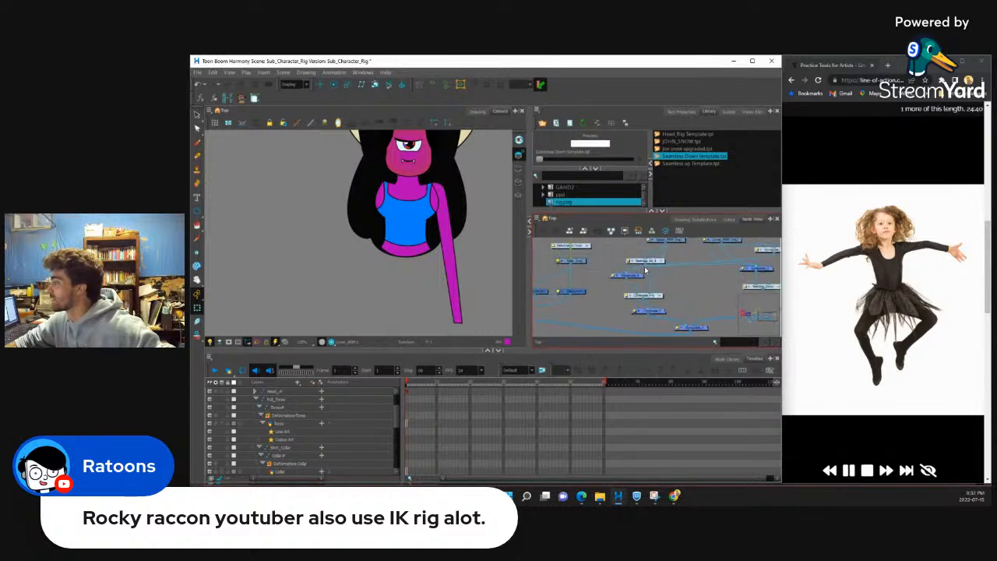
scroll(444, 235, up, 3)
click(447, 248)
scroll(447, 250, down, 4)
scroll(448, 274, up, 5)
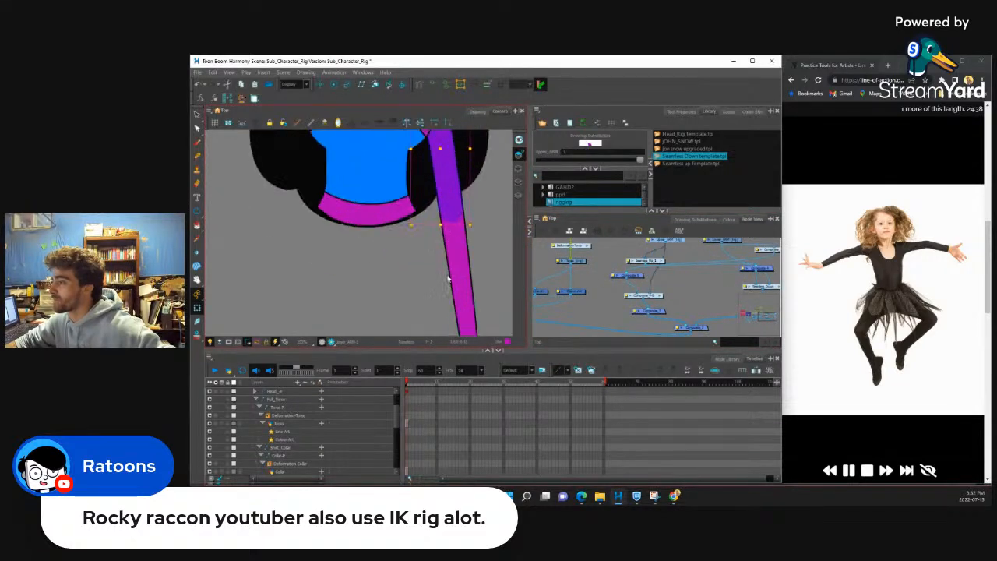
click(456, 261)
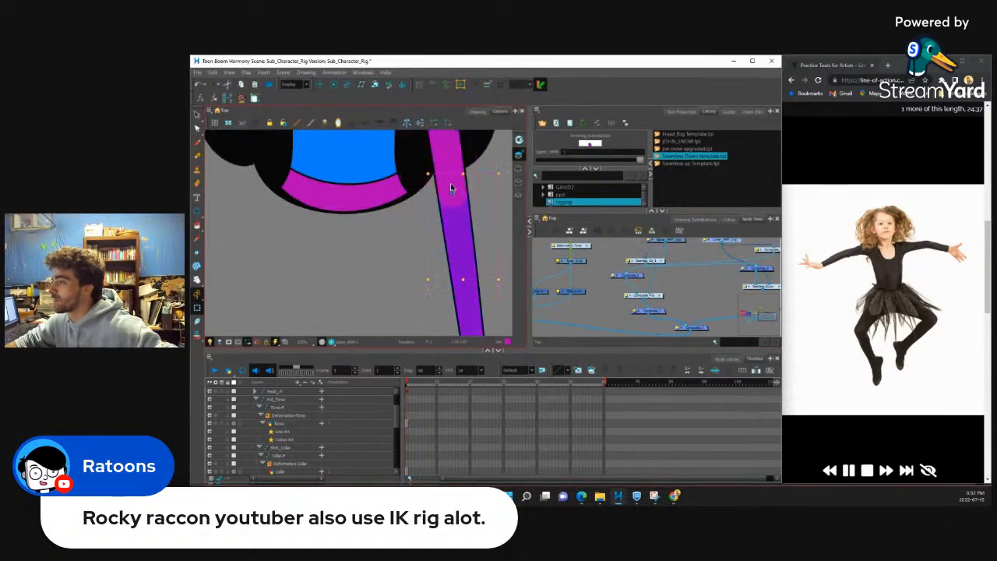
scroll(451, 188, up, 4)
scroll(440, 226, down, 5)
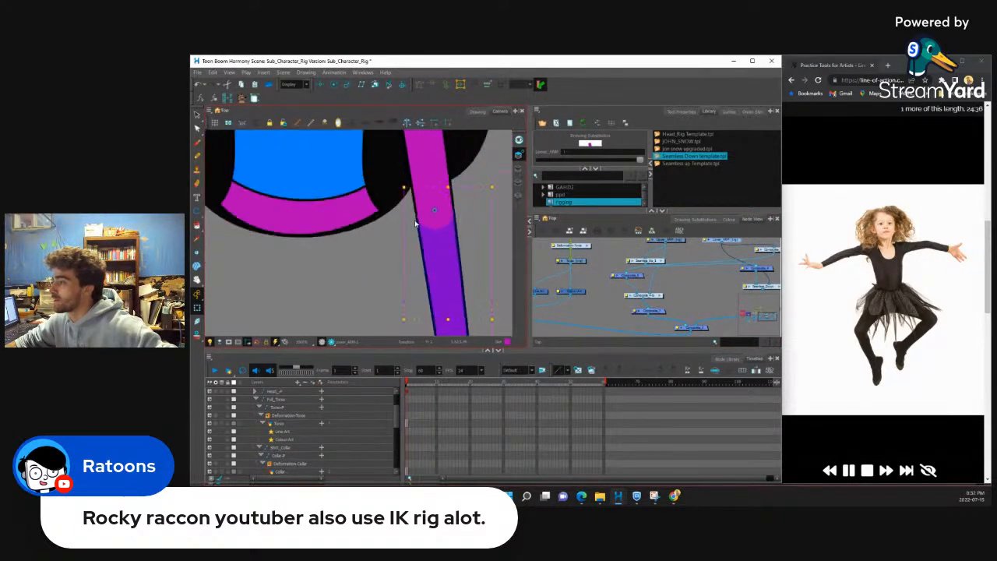
scroll(428, 251, up, 5)
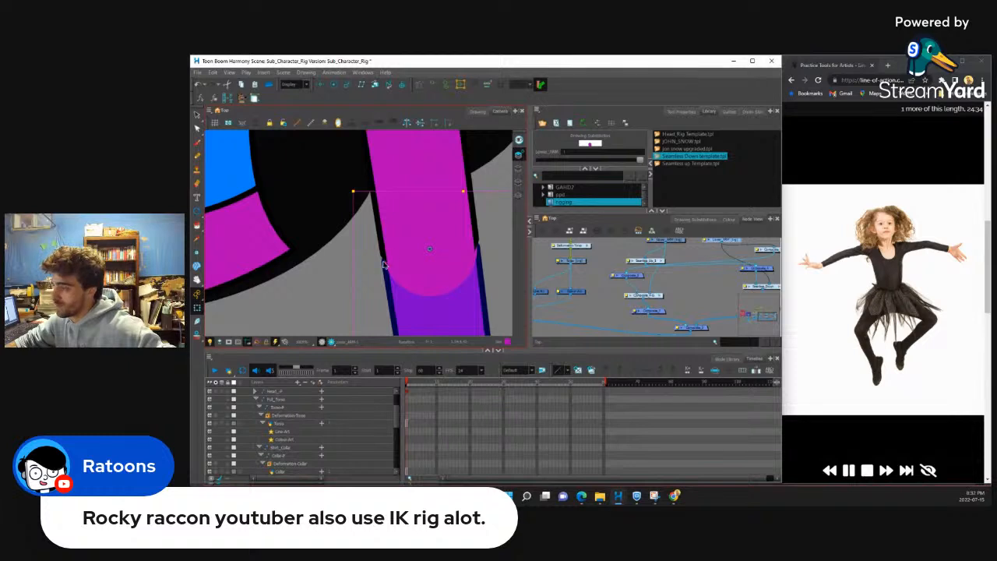
scroll(383, 260, down, 6)
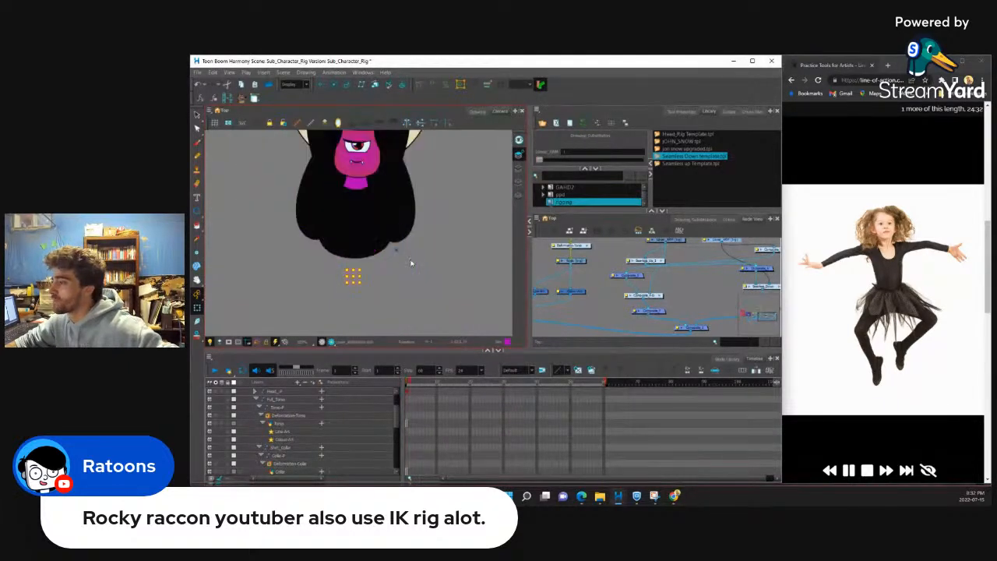
Step: Rotate the lower arm across the waist to test the elbow bend and examine the joint up close
key(comma)
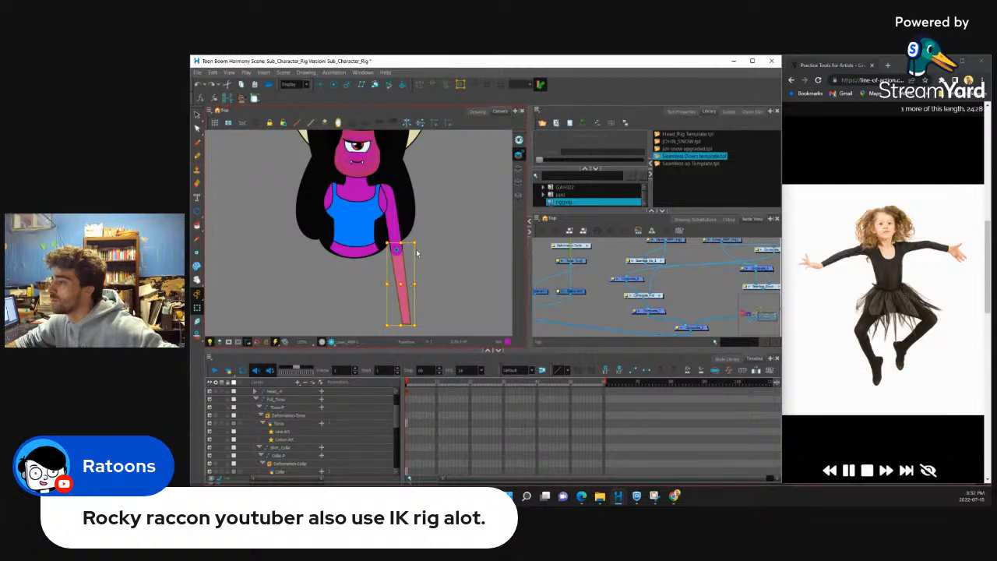
drag(417, 242, 405, 293)
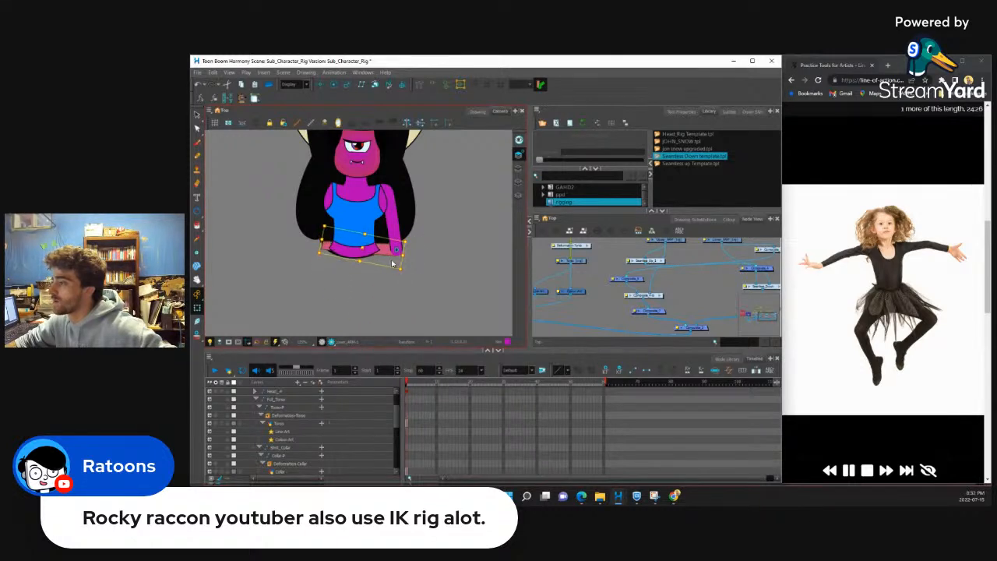
scroll(397, 265, up, 5)
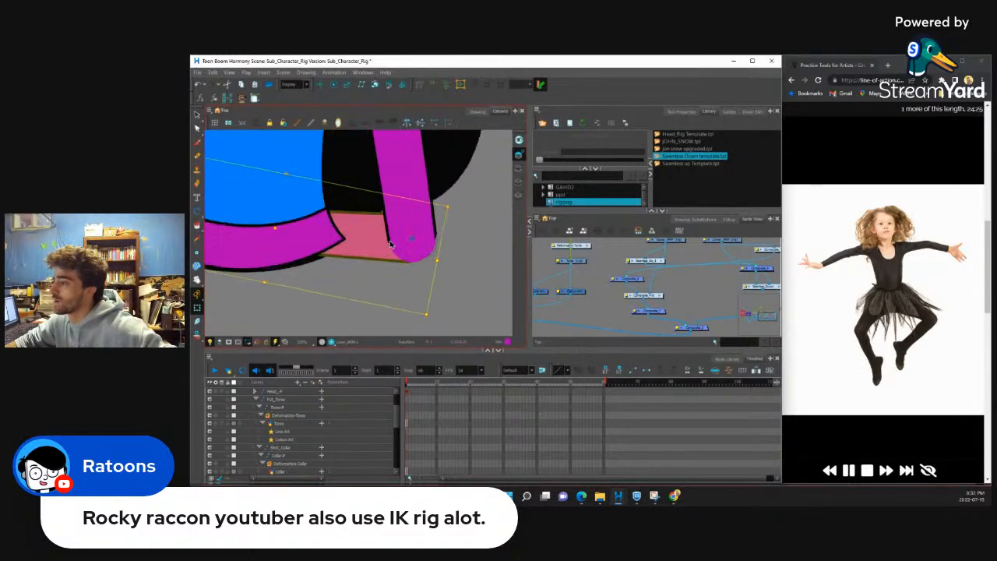
scroll(391, 245, up, 2)
scroll(385, 219, up, 3)
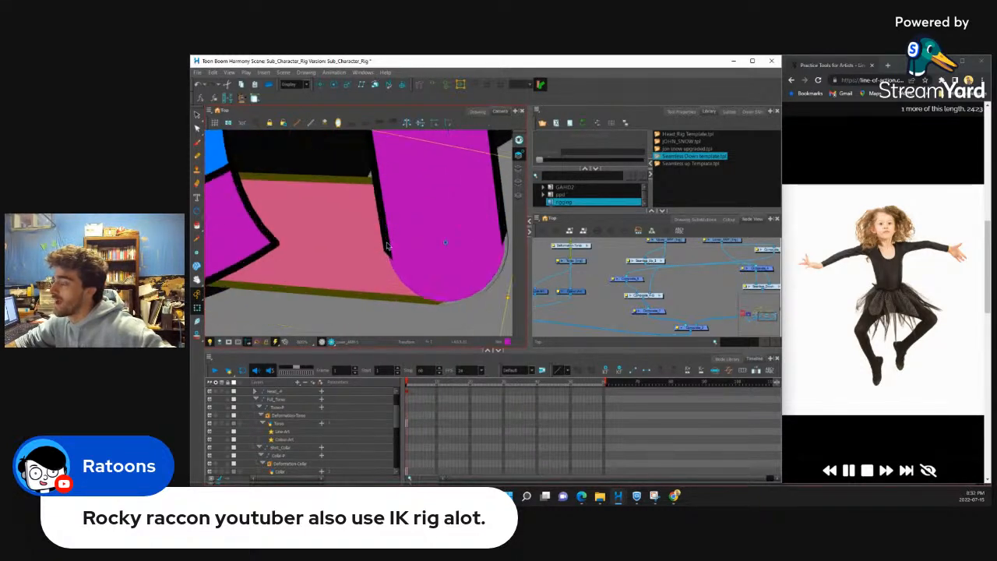
scroll(387, 246, down, 5)
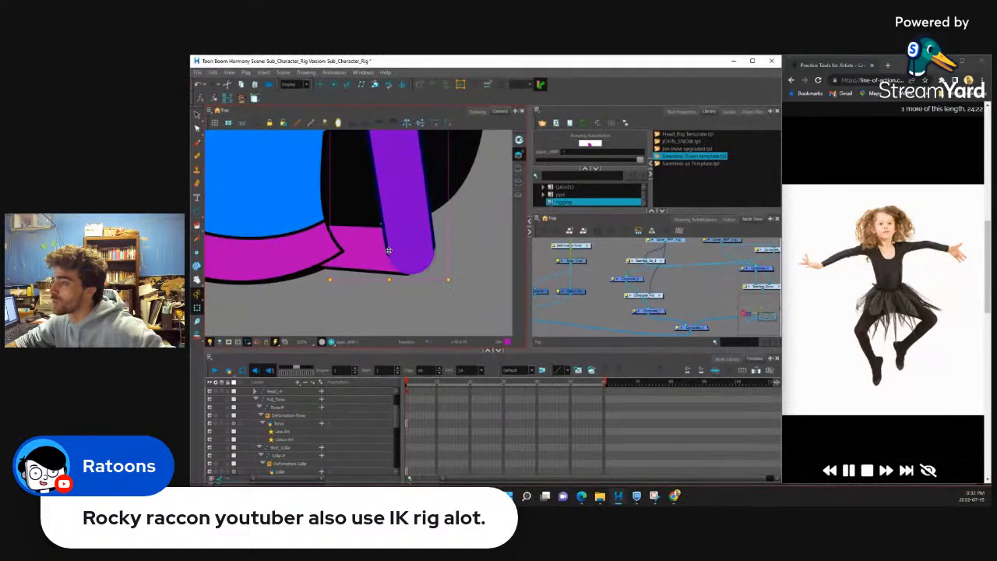
scroll(401, 265, down, 4)
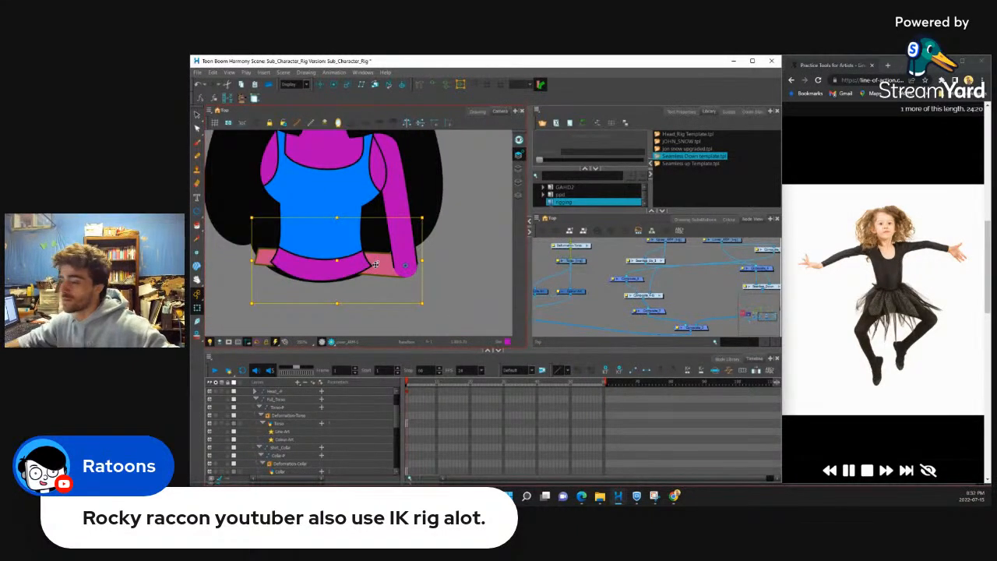
Step: Try the bent lower arm in front of the upper arm and torso, and check the elbow's rounded end
key(alt+Down)
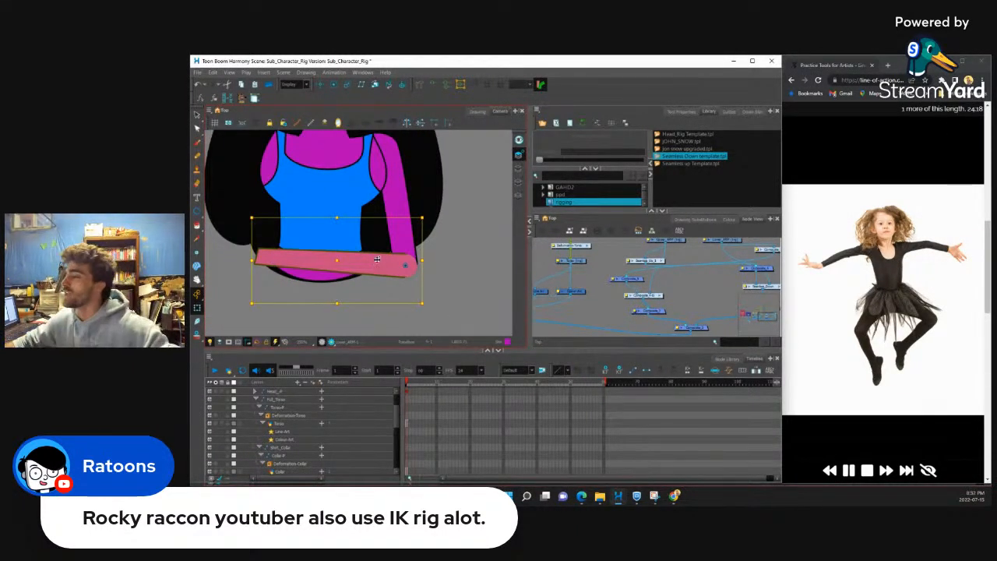
scroll(378, 267, up, 6)
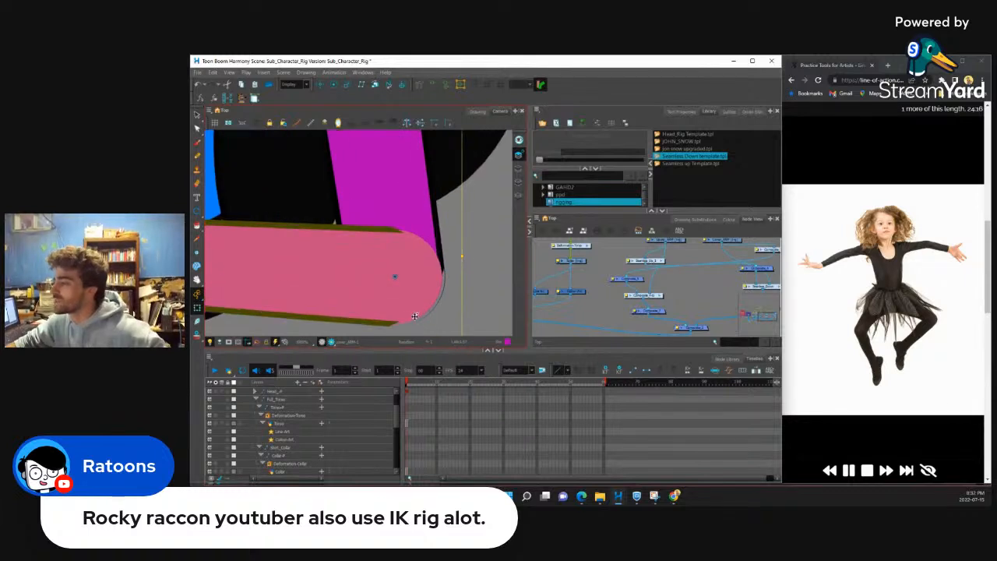
click(386, 306)
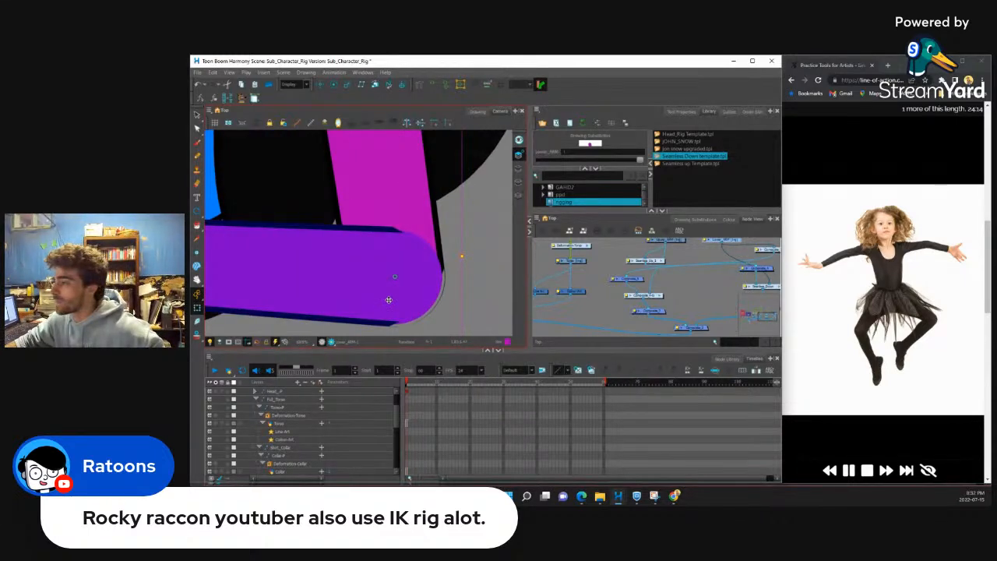
scroll(388, 300, down, 6)
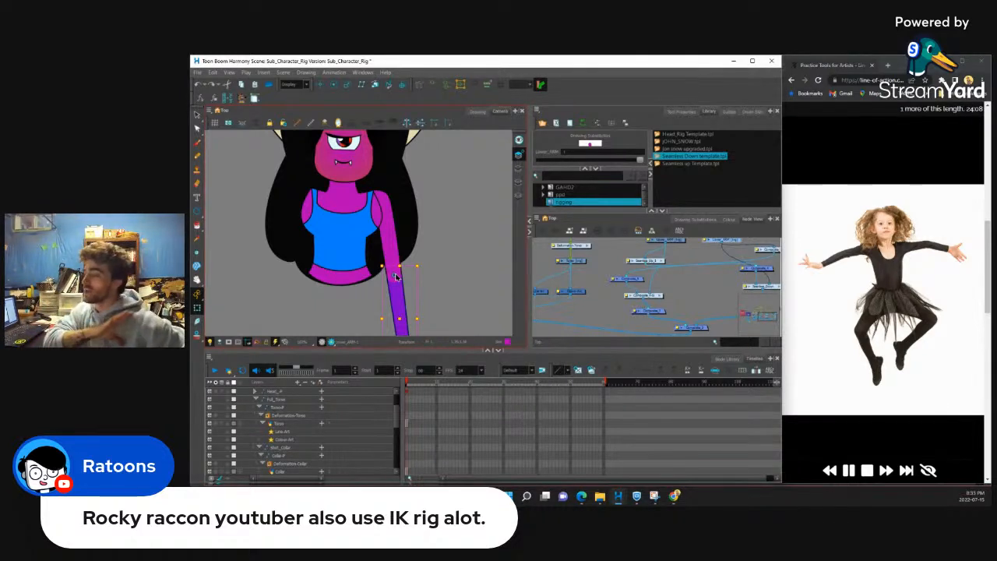
Step: Examine the upper arm's outline ends at the straightened elbow together with the arm's seamless and composite nodes
scroll(398, 272, up, 5)
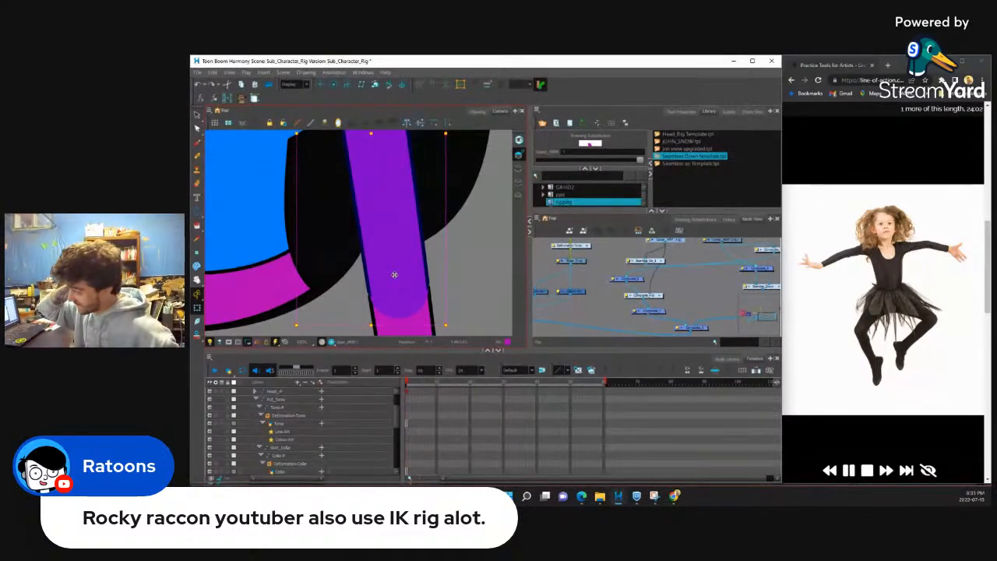
scroll(632, 290, down, 3)
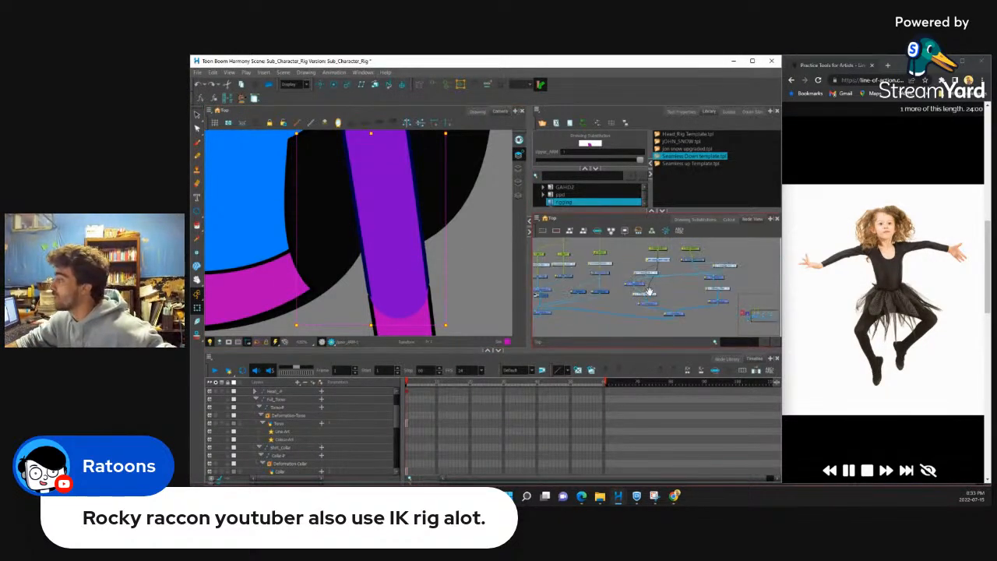
scroll(632, 291, up, 1)
drag(632, 291, 617, 318)
scroll(419, 283, up, 1)
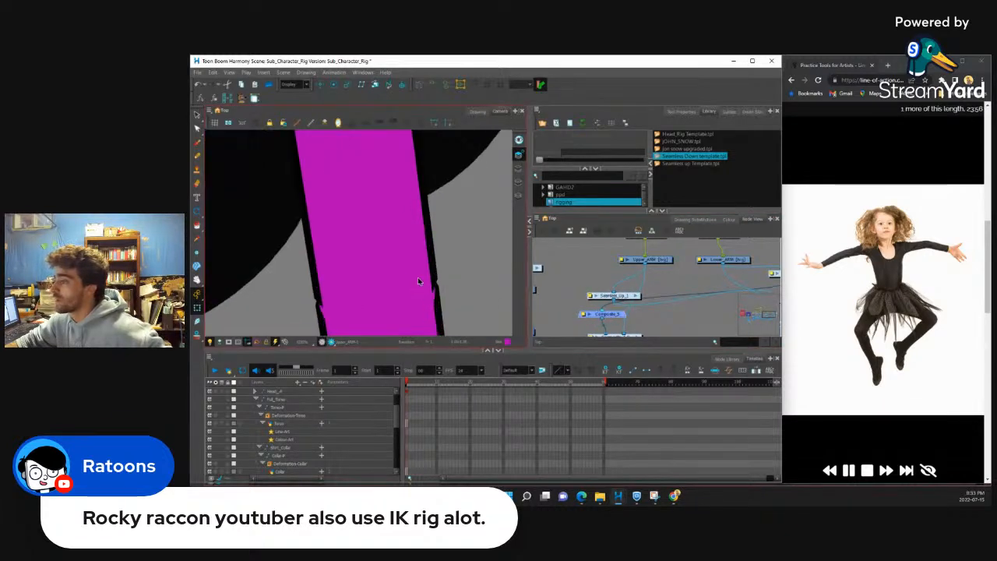
click(424, 281)
scroll(432, 278, up, 1)
scroll(434, 280, down, 1)
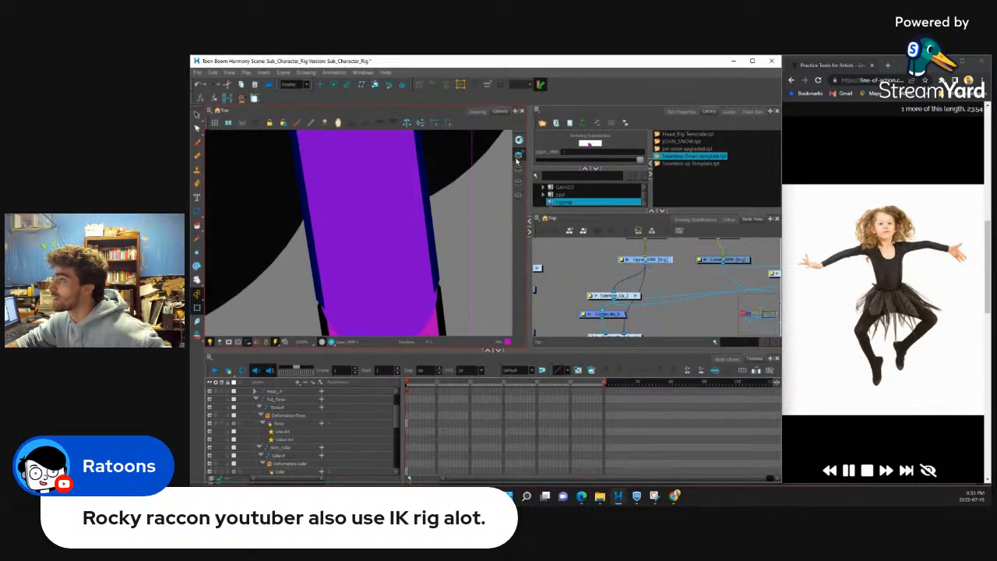
Step: Open the upper arm's line art for drawing and try rounding the right outline's pointed end with the Pencil Editor
click(475, 112)
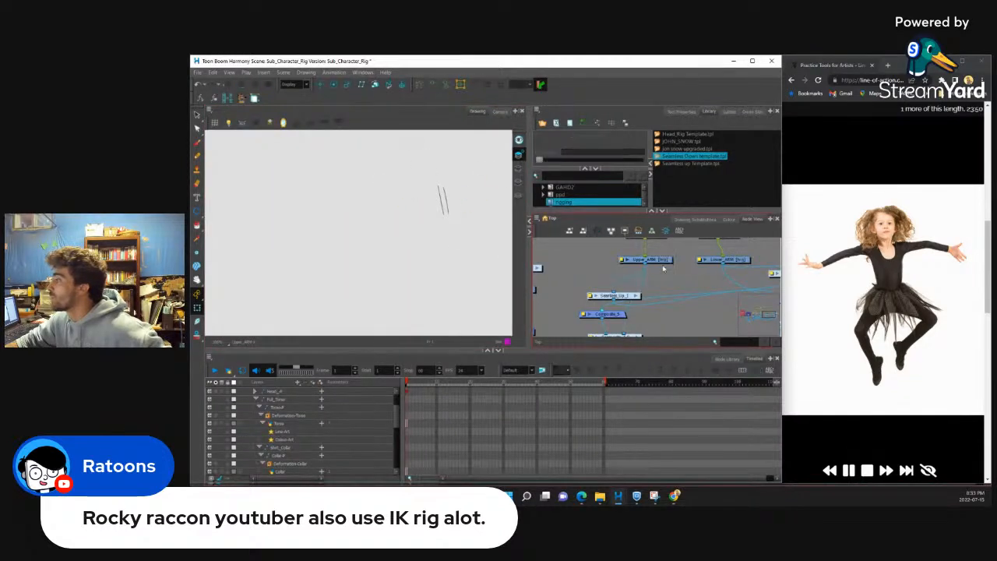
scroll(428, 218, up, 2)
scroll(428, 219, up, 1)
scroll(375, 208, up, 1)
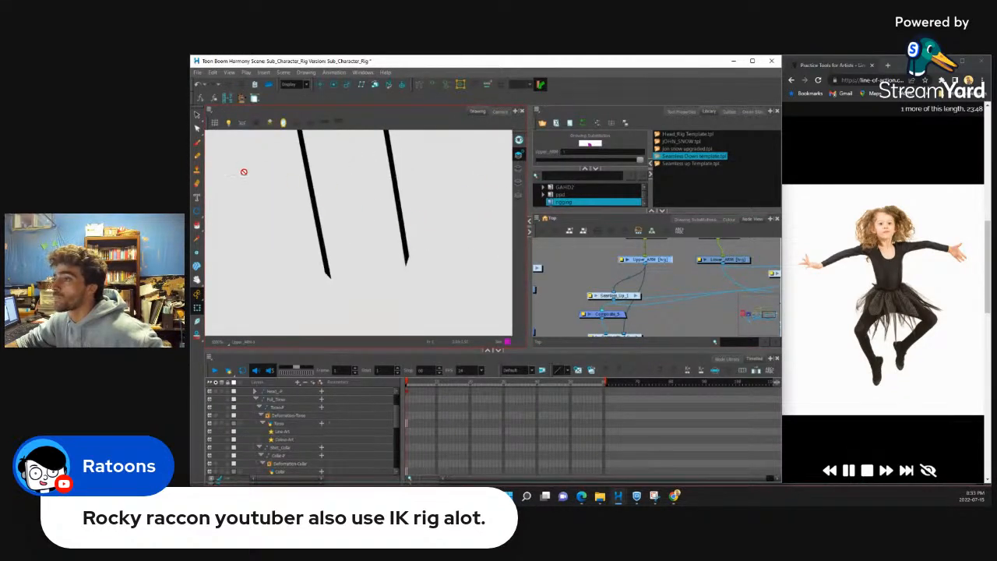
drag(199, 130, 234, 150)
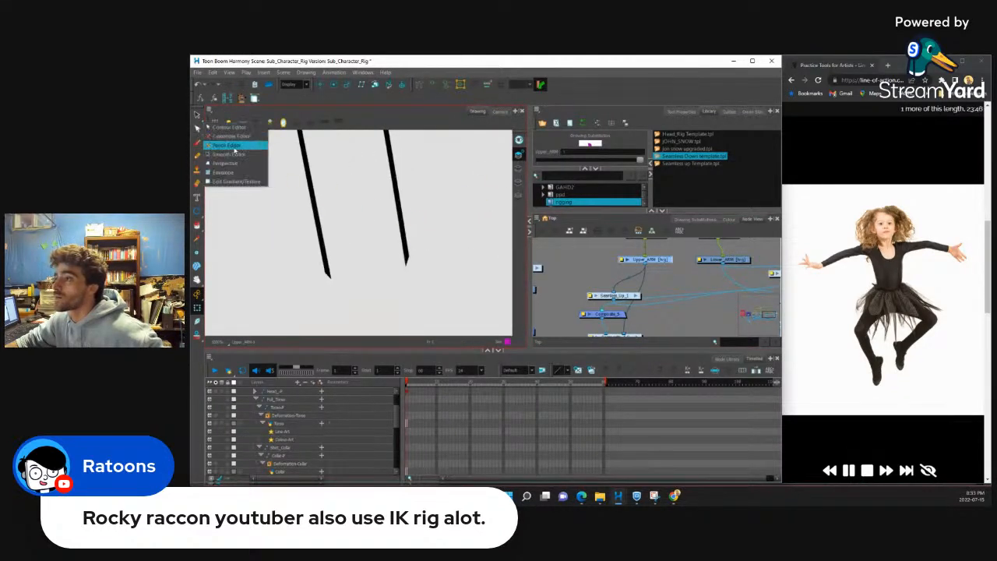
click(233, 146)
click(408, 255)
scroll(408, 255, up, 1)
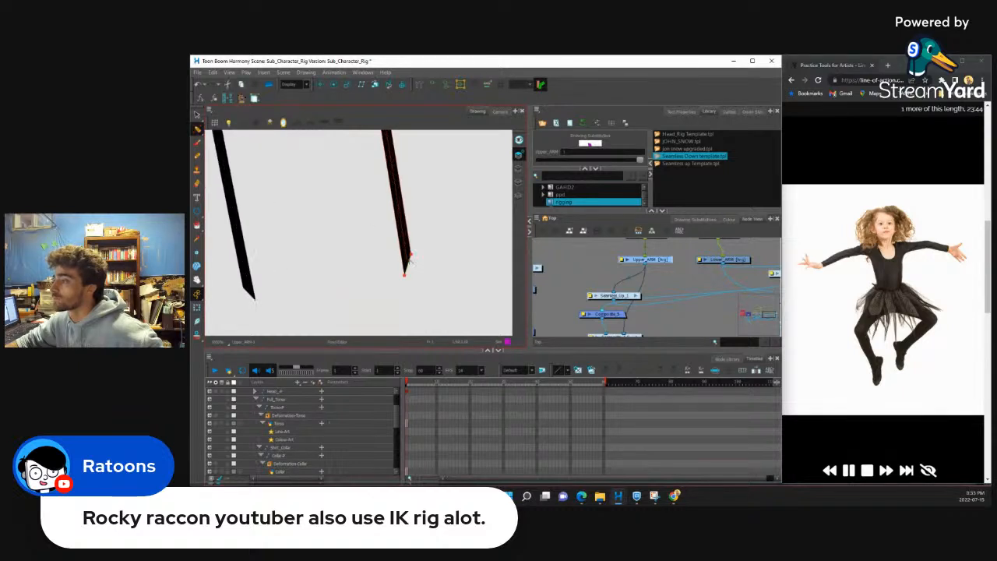
scroll(408, 255, up, 1)
scroll(410, 256, up, 2)
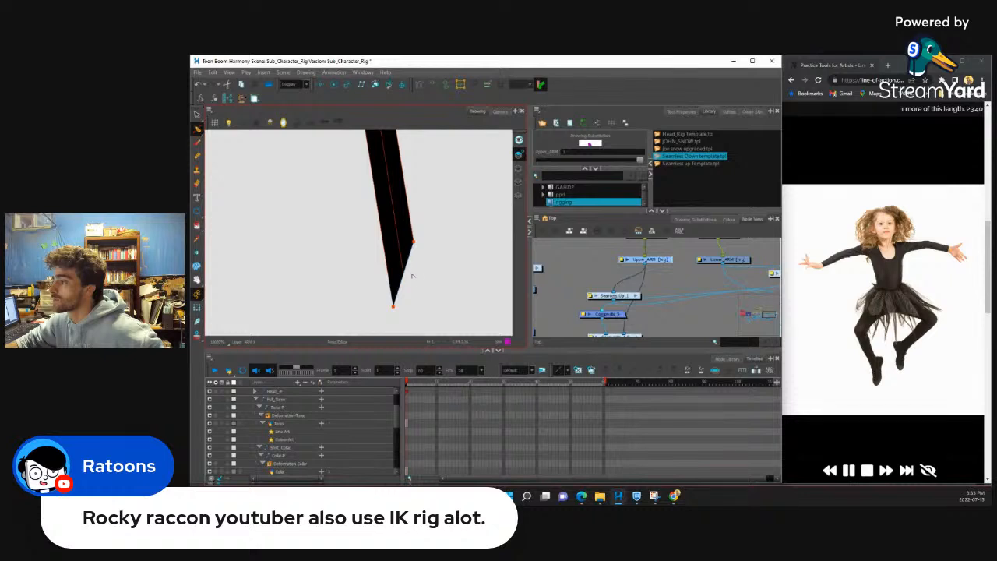
drag(414, 273, 415, 275)
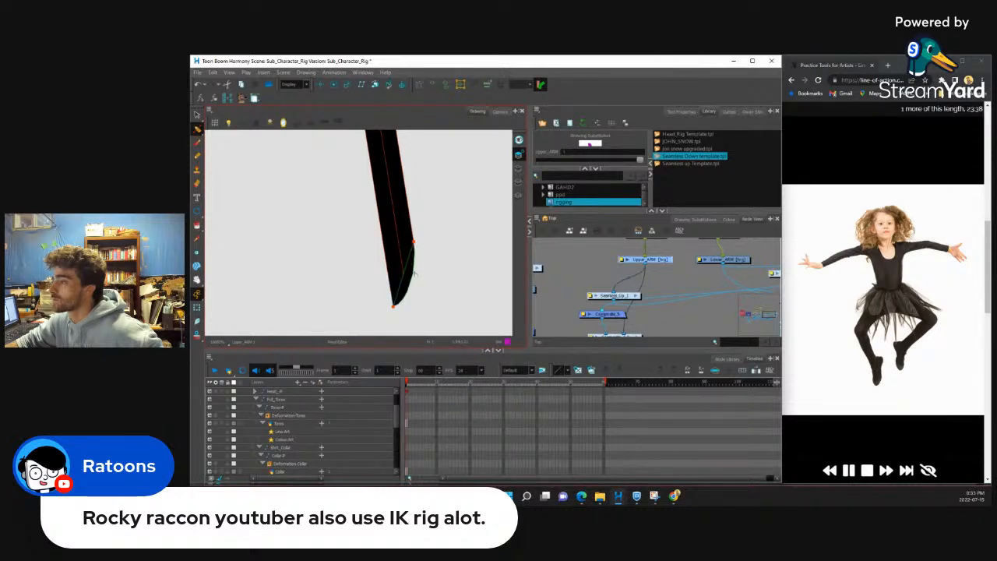
Step: Try curving the left outline's pointed end the same way, and undo the last two edits
scroll(429, 270, down, 3)
scroll(333, 274, up, 2)
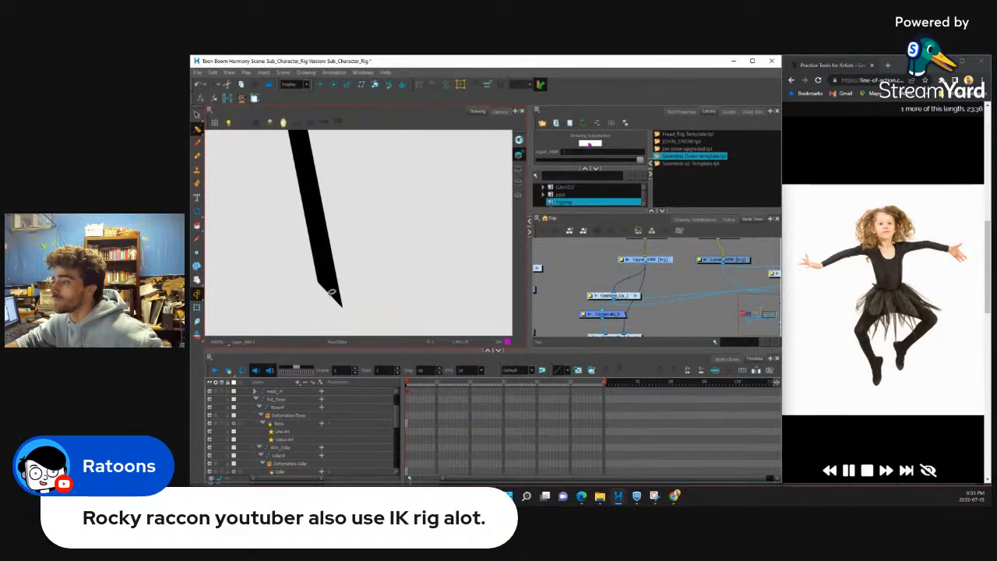
scroll(329, 296, up, 3)
mouse_move(332, 296)
mouse_down()
mouse_move(316, 311)
mouse_move(325, 303)
mouse_up()
key(ctrl+z)
key(ctrl+z)
scroll(322, 299, down, 6)
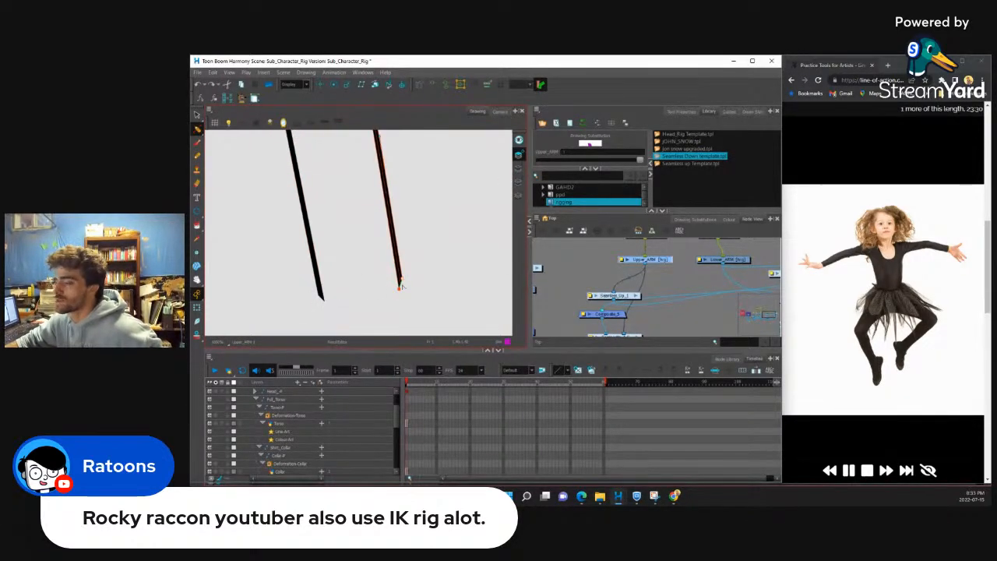
Step: Return to the camera view, select the upper arm with the Transform tool and look over its node connections
click(501, 112)
scroll(425, 283, down, 6)
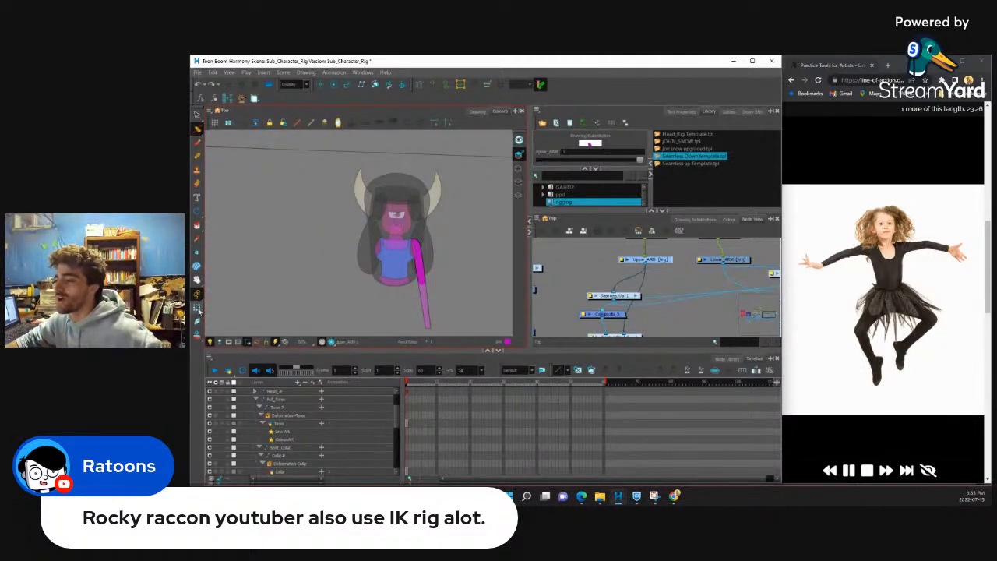
key(shift+t)
click(388, 291)
scroll(423, 276, up, 6)
click(413, 277)
scroll(413, 278, down, 5)
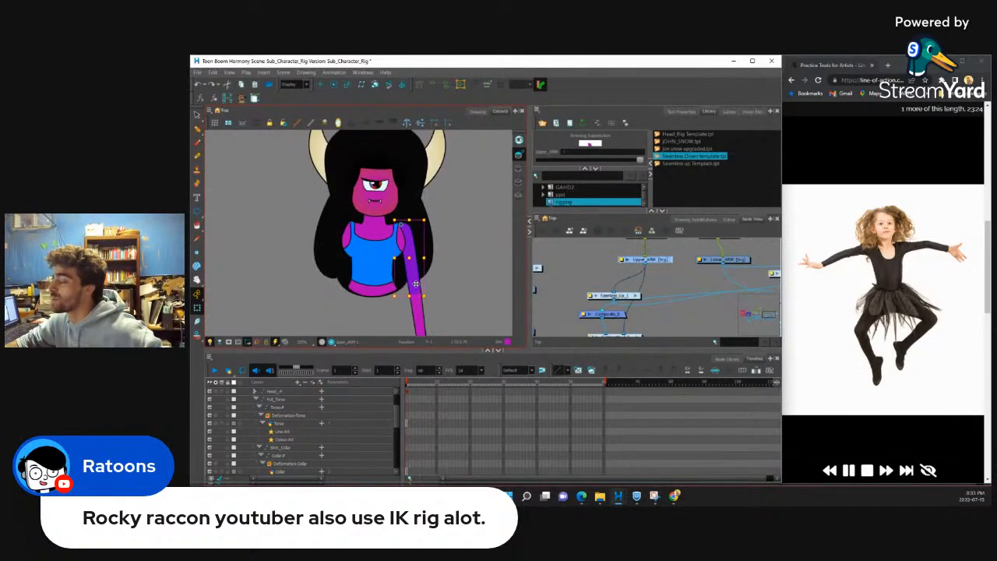
scroll(693, 288, down, 3)
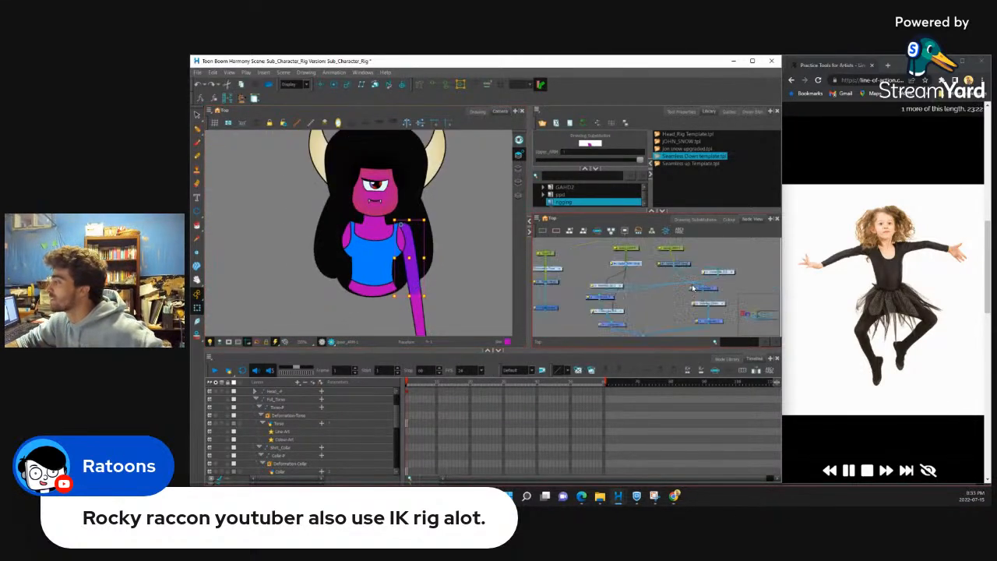
scroll(692, 288, up, 3)
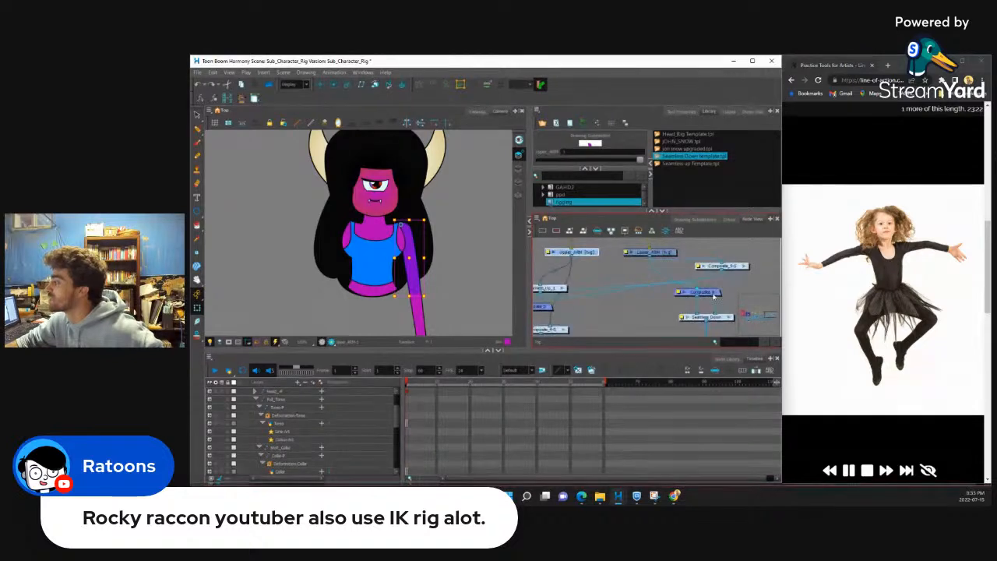
Step: Reposition the lower arm's composite nodes above the Seamless_Down node
click(710, 301)
drag(730, 276, 722, 292)
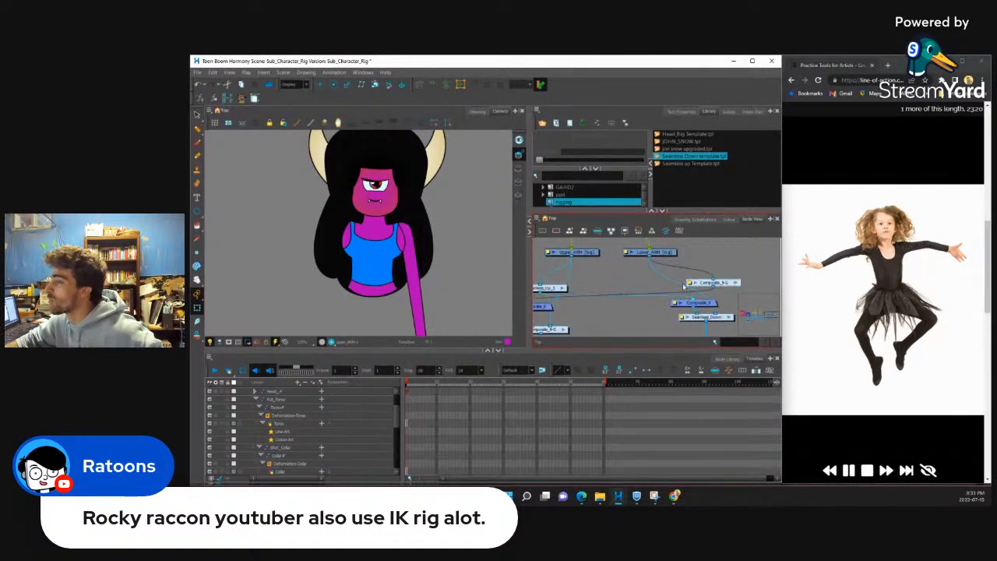
Step: Test-bend the lower arm inward at the elbow, inspect the outline and fill join, and restore the straight pose
scroll(431, 266, up, 5)
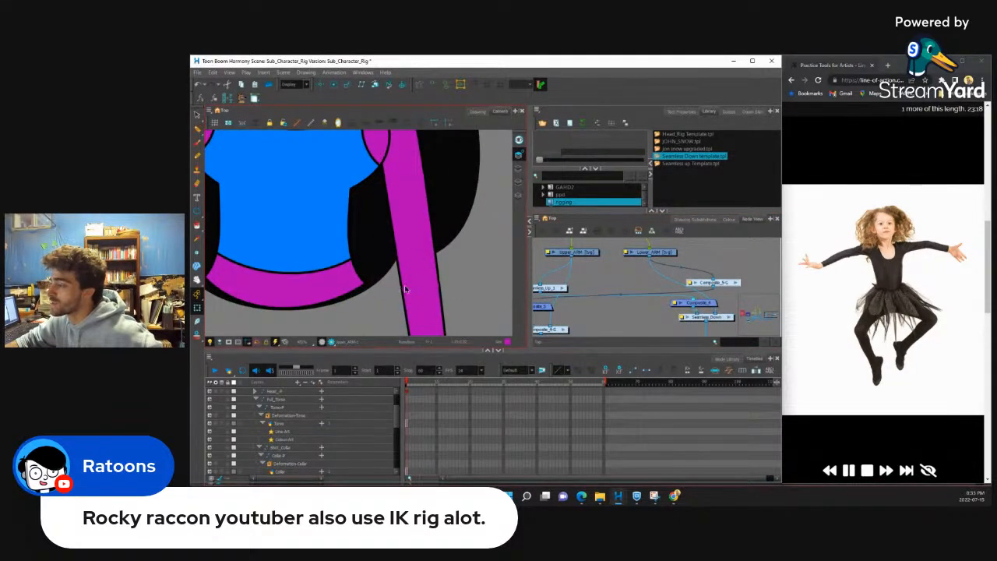
click(432, 303)
scroll(427, 294, down, 3)
scroll(424, 292, up, 4)
key(b)
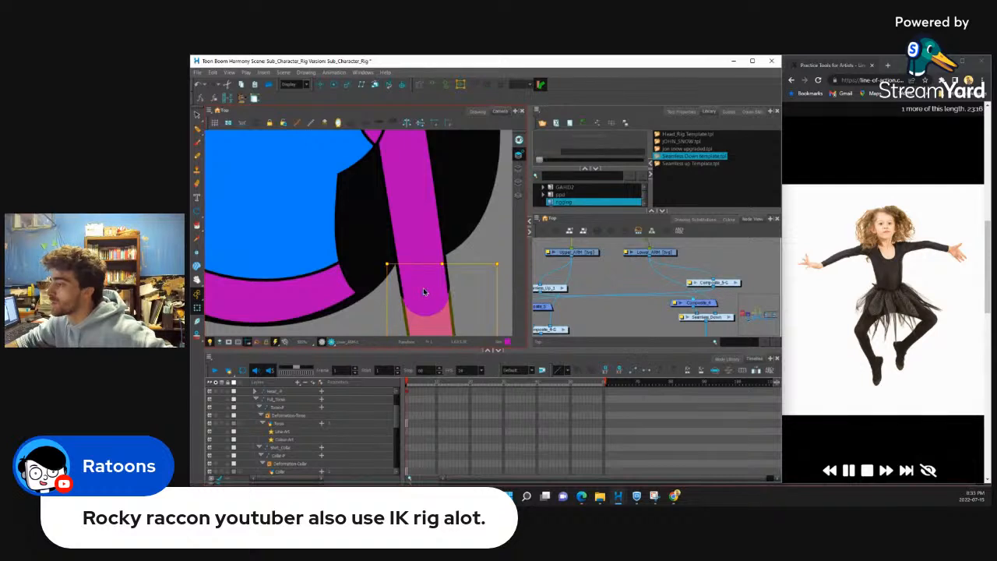
scroll(425, 291, down, 3)
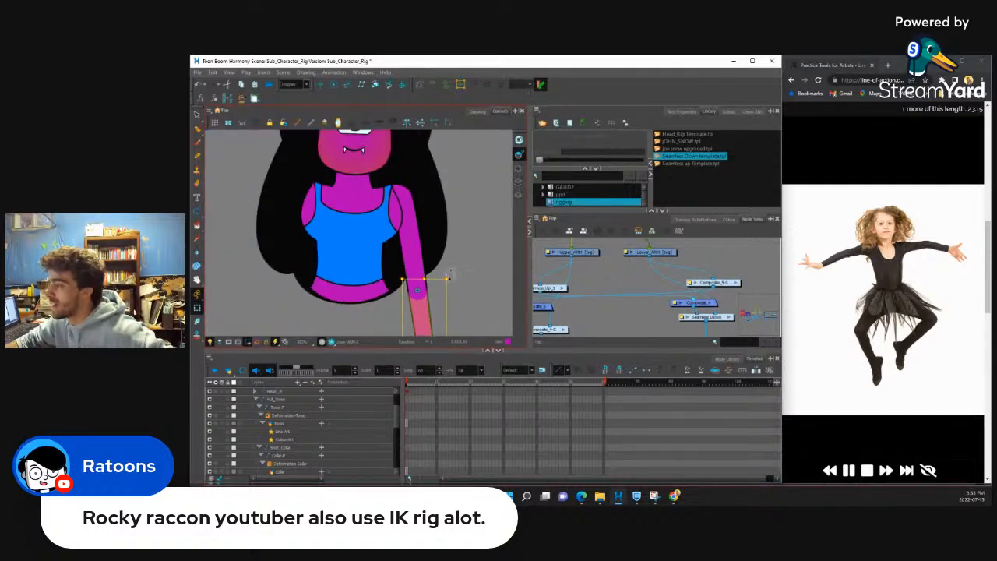
drag(449, 277, 423, 323)
scroll(408, 287, up, 5)
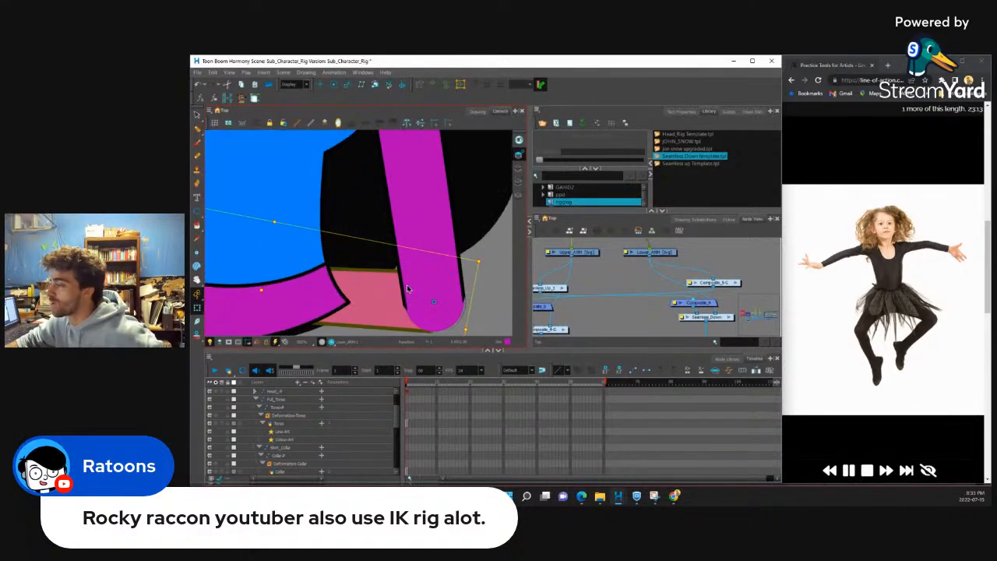
scroll(407, 289, down, 6)
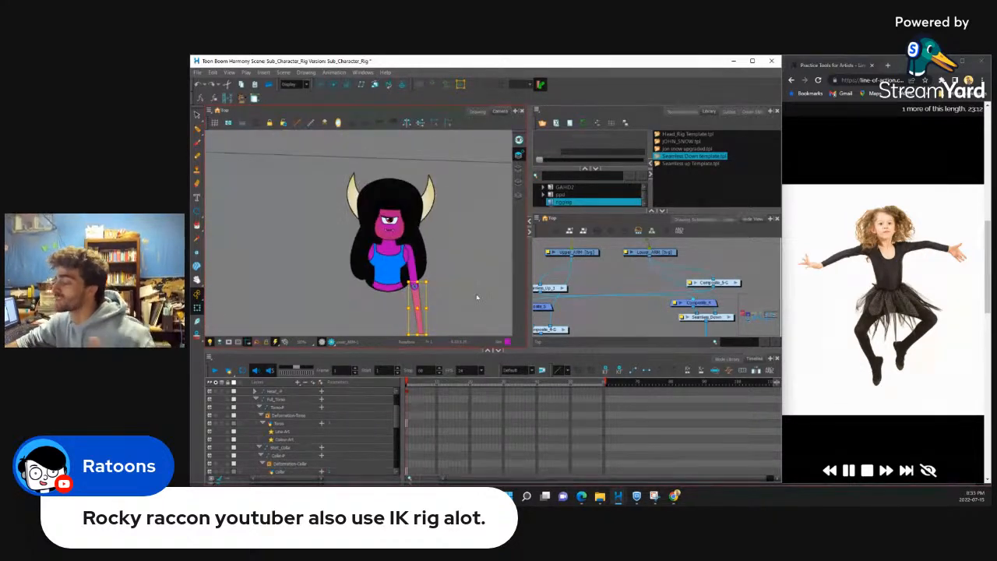
Step: Align the composite nodes beneath the upper and lower arm drawing nodes in the Node View
scroll(634, 299, down, 3)
scroll(674, 298, up, 3)
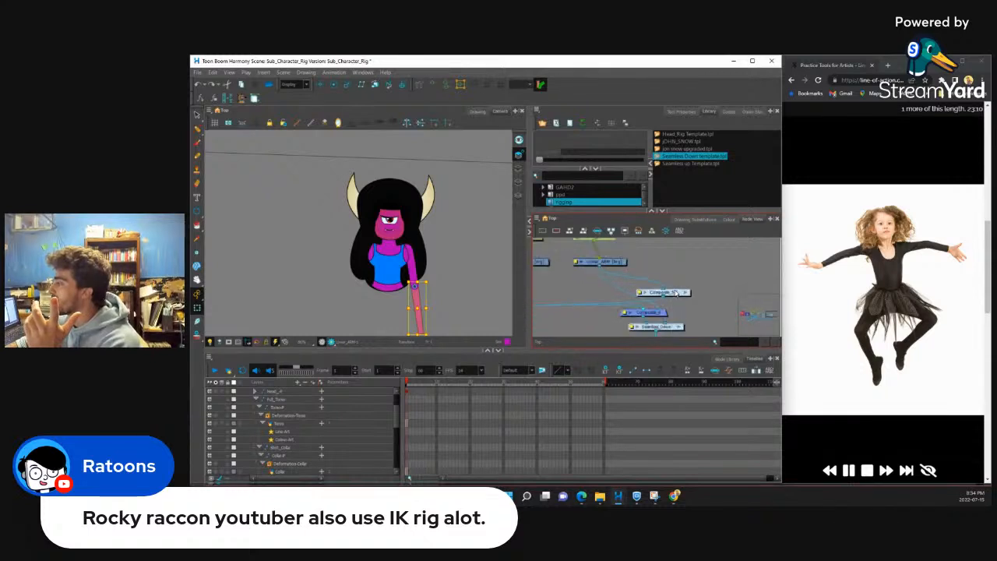
drag(671, 289, 670, 294)
scroll(671, 293, down, 3)
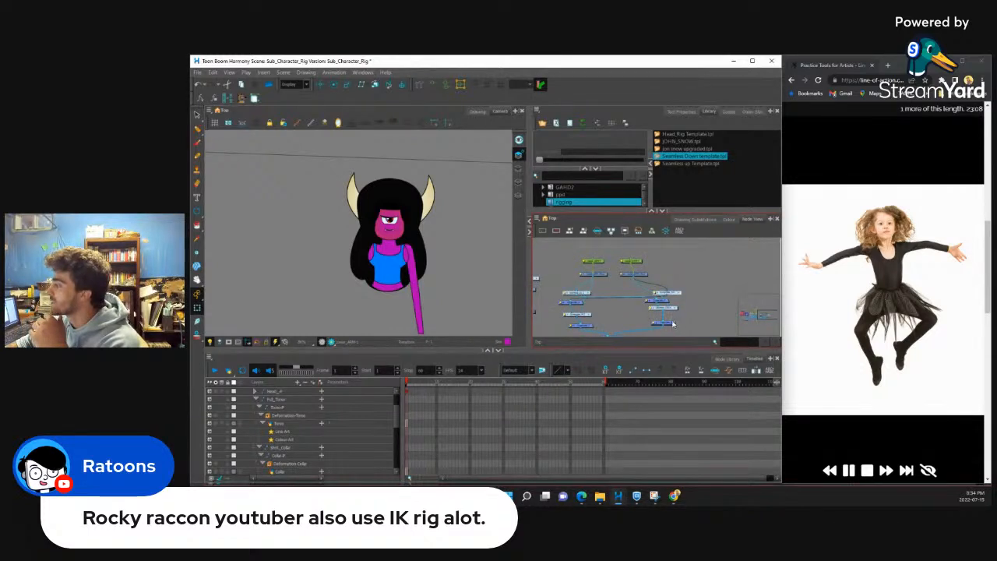
scroll(593, 318, up, 3)
drag(587, 332, 581, 331)
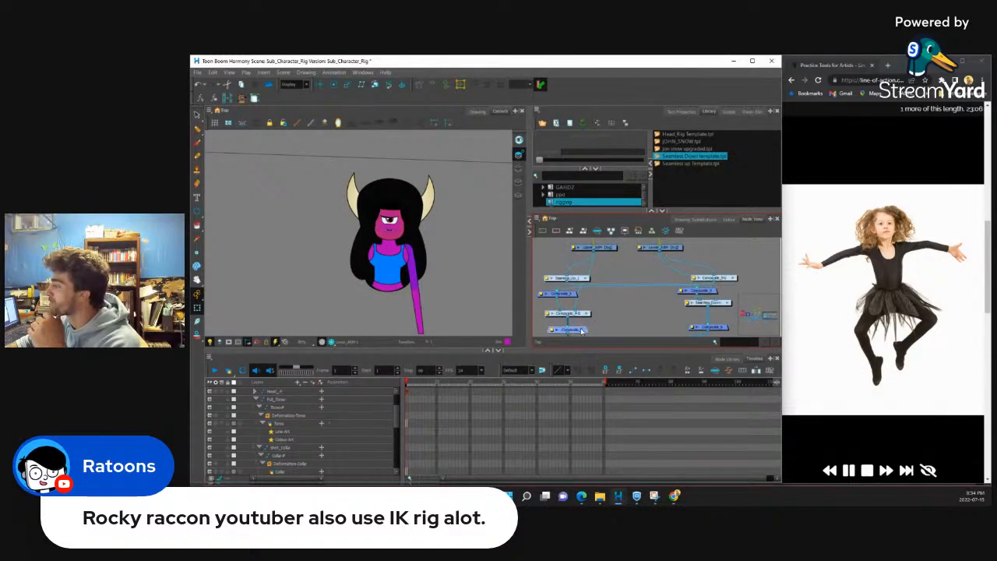
scroll(581, 331, down, 3)
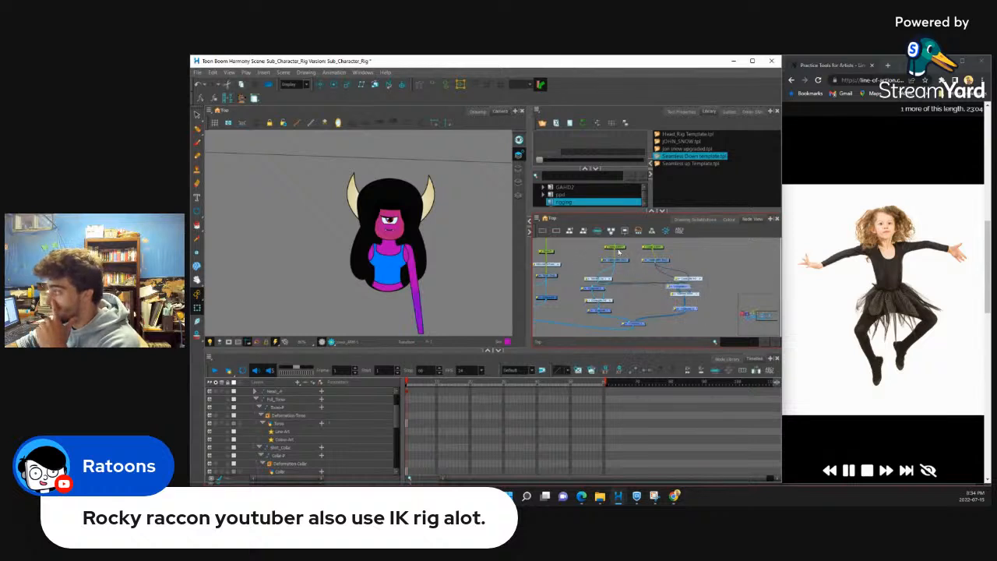
Step: Add a pink backdrop titled "Seamless" behind the lower arm's seamless and composite nodes
click(540, 227)
mouse_move(549, 262)
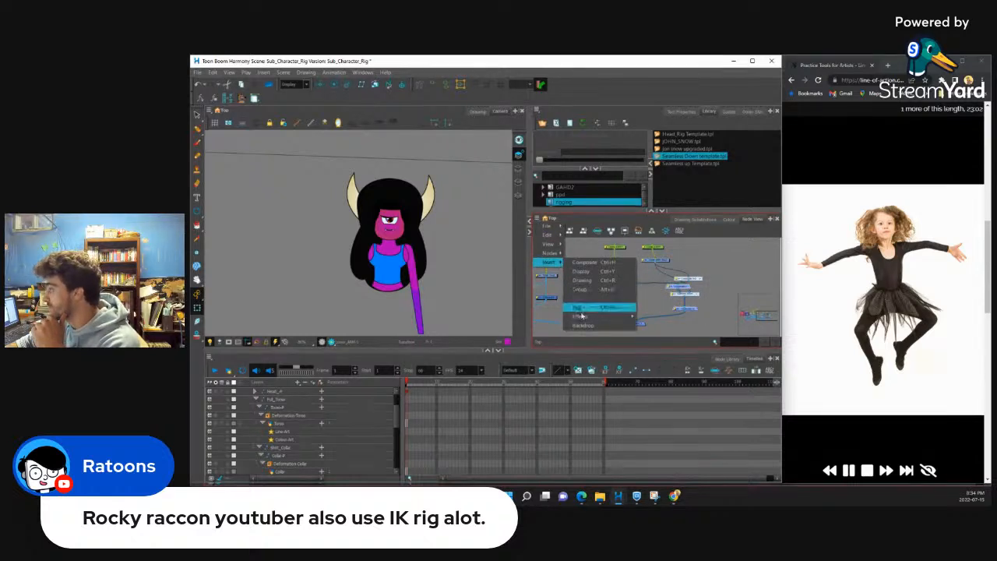
click(584, 326)
drag(695, 262, 717, 269)
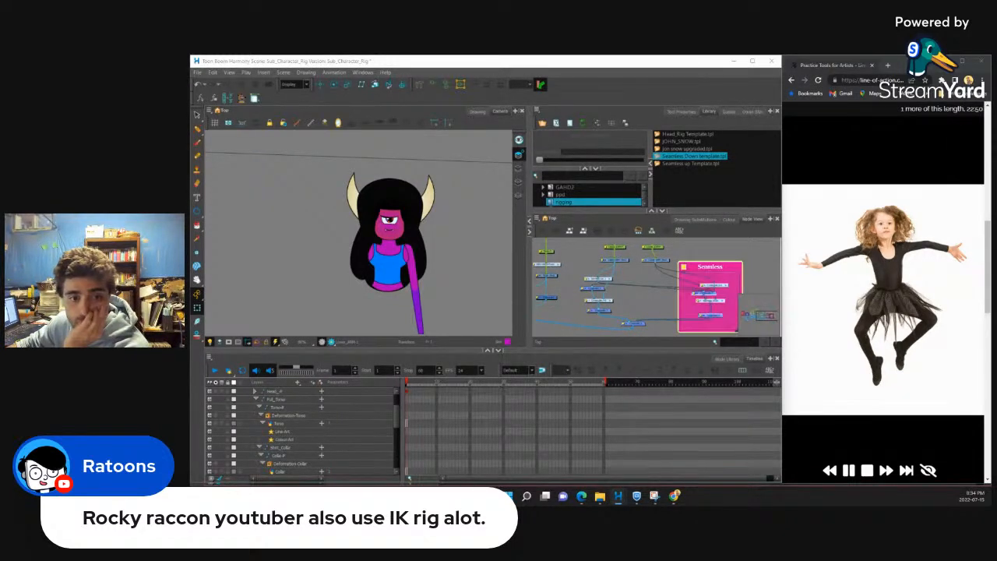
Step: Space out the upper and lower arm nodes to make room around the upper arm's seamless group
scroll(690, 274, down, 2)
scroll(717, 263, up, 3)
mouse_move(652, 261)
mouse_down()
mouse_move(607, 260)
mouse_move(611, 290)
mouse_move(673, 268)
mouse_move(595, 287)
mouse_up()
scroll(614, 275, down, 2)
scroll(621, 260, up, 3)
click(623, 252)
drag(622, 252, 633, 323)
scroll(632, 269, down, 2)
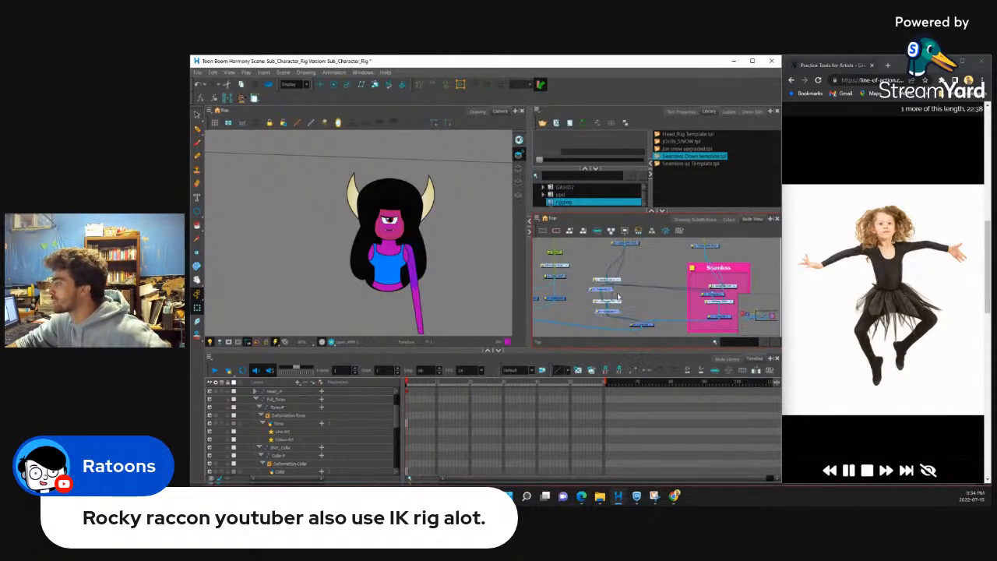
Step: Add a second pink "Seamless" backdrop behind the upper arm's seamless nodes, keeping the shared arm composite below it
click(538, 218)
mouse_move(554, 262)
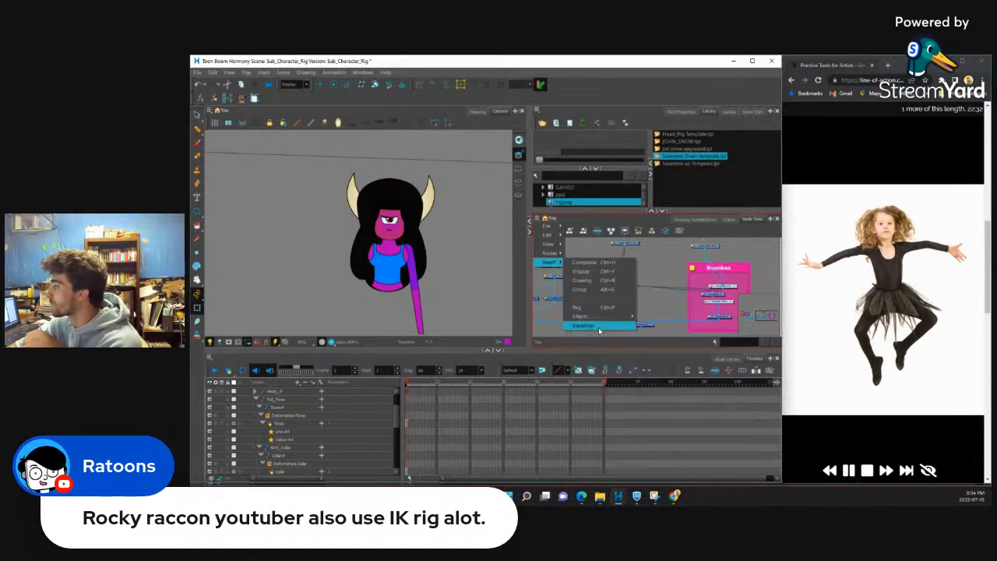
click(599, 326)
click(623, 266)
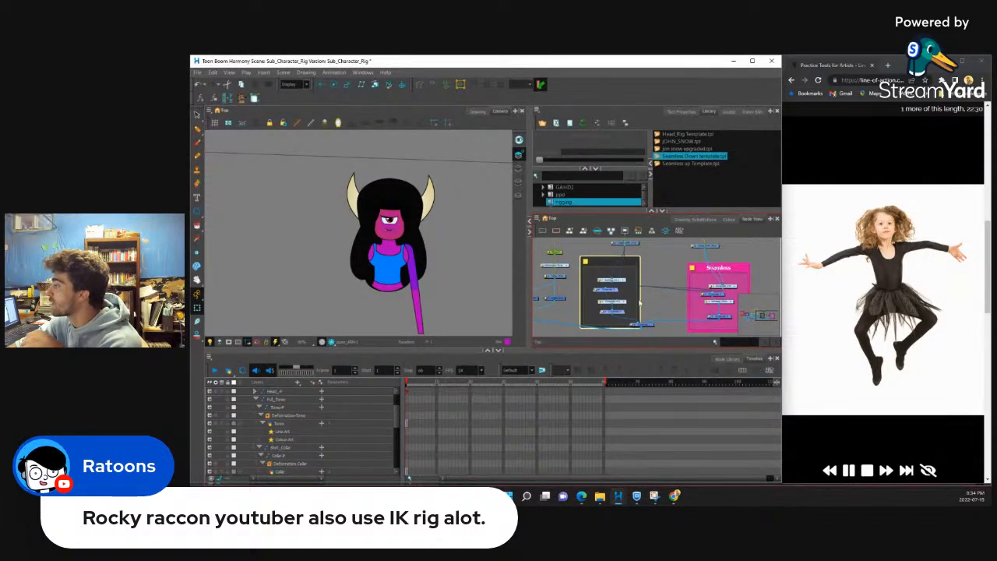
drag(650, 326, 656, 334)
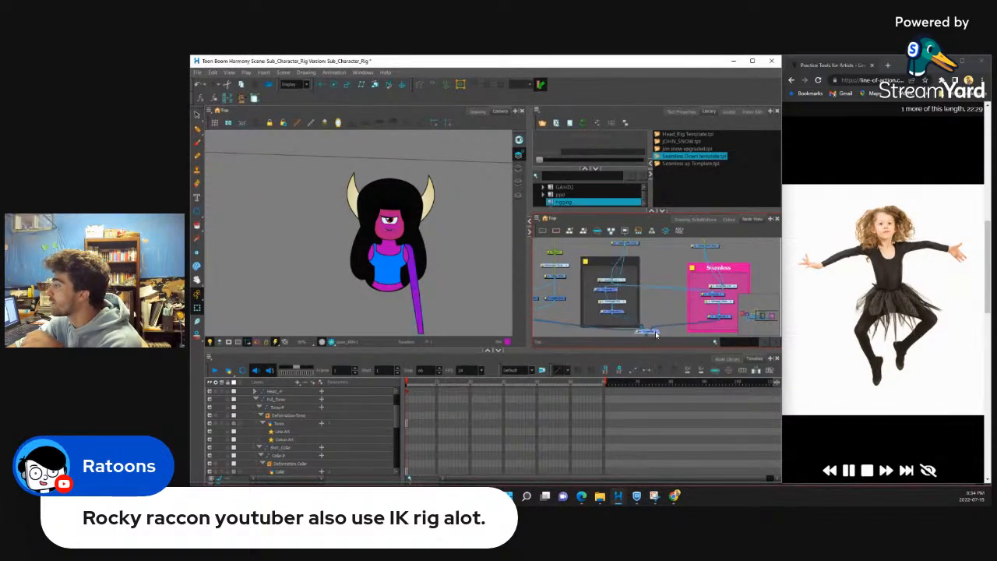
click(631, 268)
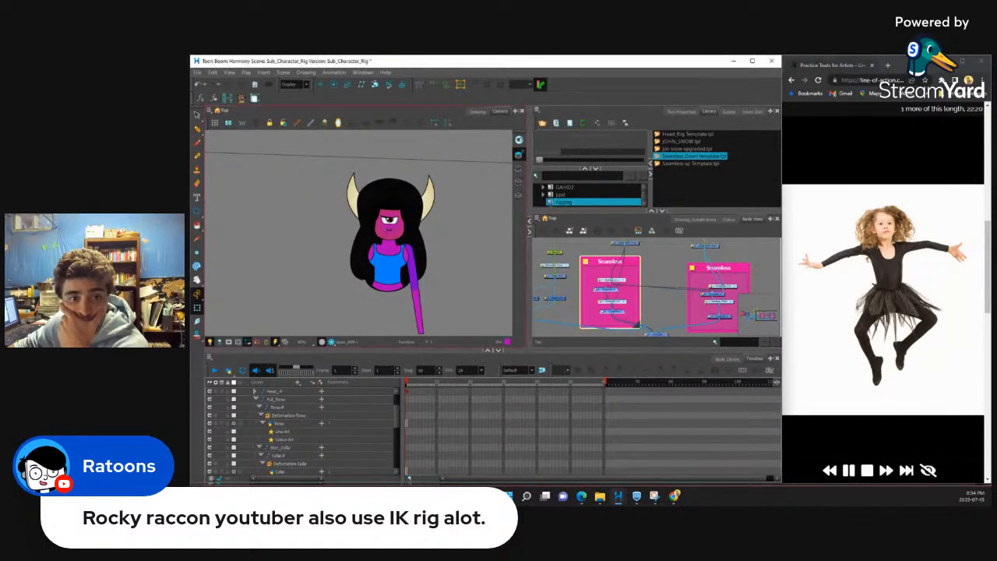
Step: Tidy the layout of the arm's nodes around the two Seamless backdrops
scroll(628, 274, down, 3)
scroll(649, 319, up, 5)
drag(652, 289, 655, 330)
scroll(620, 277, up, 2)
scroll(645, 308, down, 4)
drag(545, 298, 571, 305)
scroll(579, 293, up, 2)
scroll(592, 298, down, 6)
scroll(629, 282, up, 3)
drag(719, 288, 714, 285)
scroll(693, 259, up, 2)
Step: Select the lower arm's peg and the upper arm's drawing in turn and examine how each part sits on the character
click(695, 251)
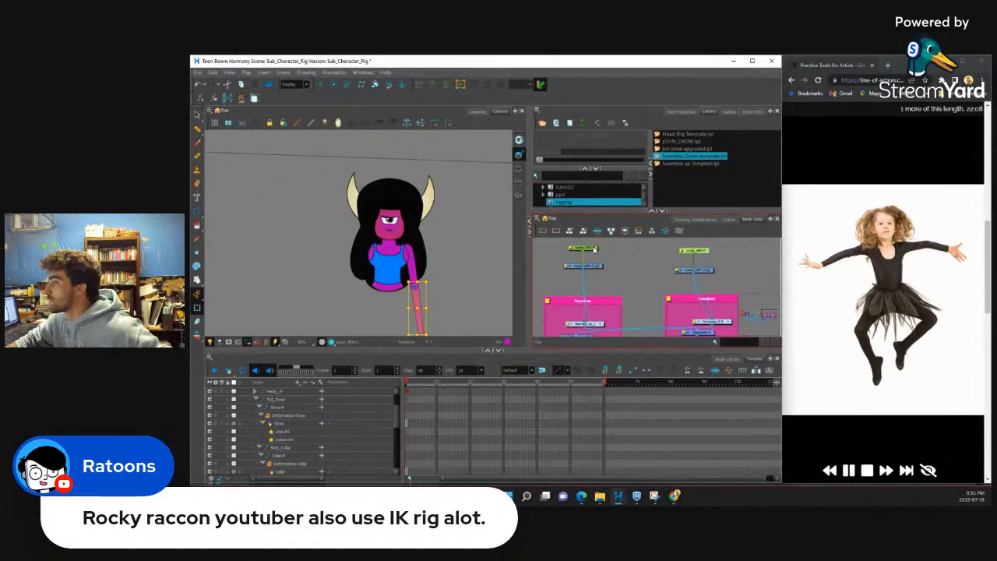
click(439, 256)
scroll(439, 257, down, 4)
scroll(455, 256, up, 8)
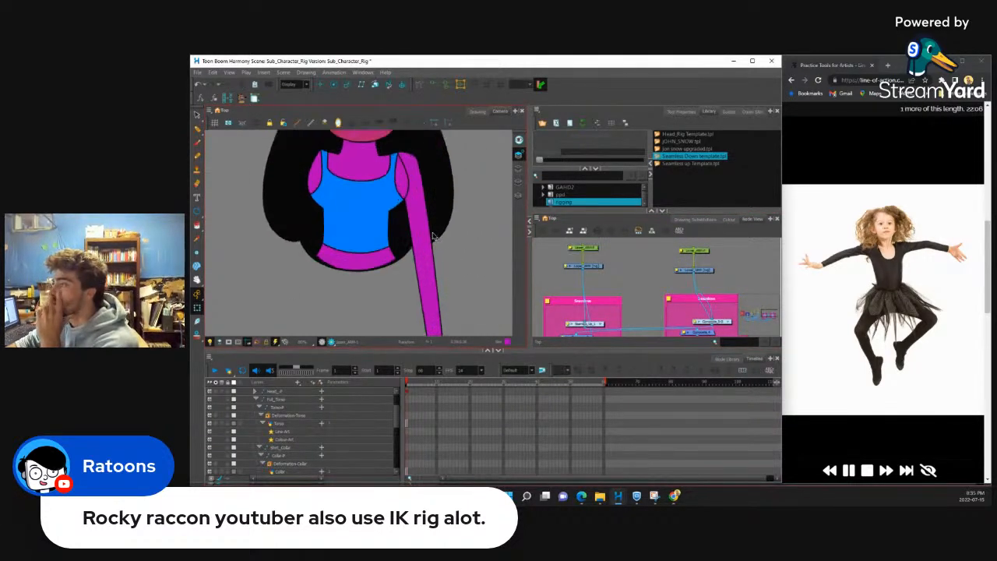
scroll(427, 270, up, 3)
click(423, 272)
scroll(423, 265, up, 3)
scroll(421, 265, down, 6)
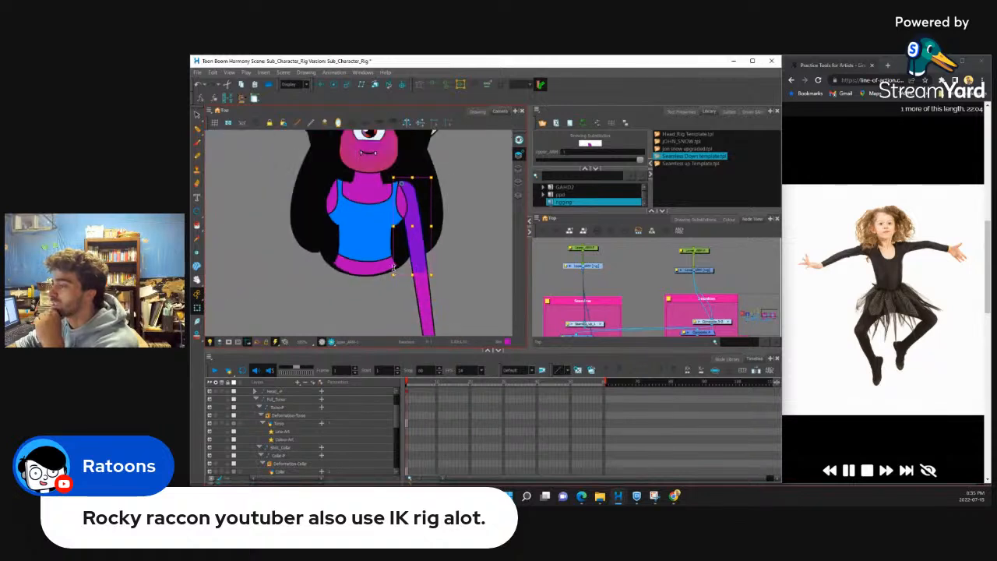
scroll(393, 267, down, 4)
scroll(395, 269, up, 3)
scroll(397, 269, down, 3)
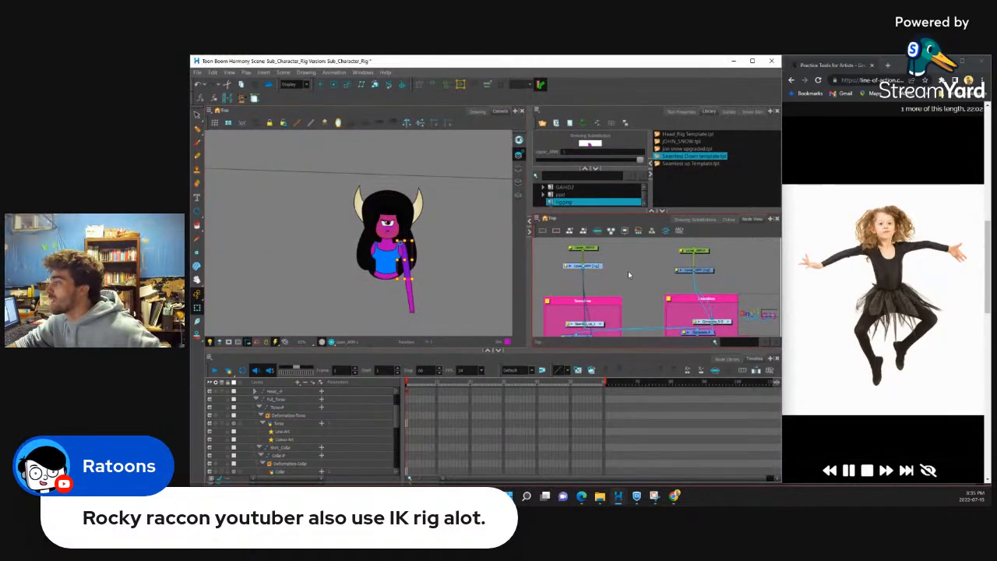
Step: Select the upper arm and examine its pivot and overlap with the torso at the shoulder
scroll(444, 261, up, 5)
click(427, 267)
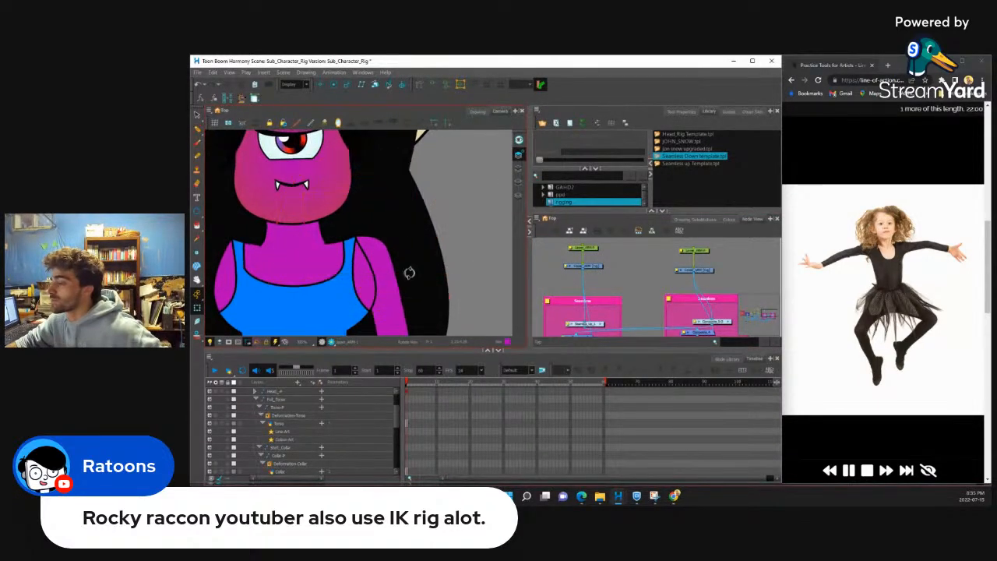
click(384, 268)
scroll(381, 266, down, 4)
scroll(380, 266, up, 5)
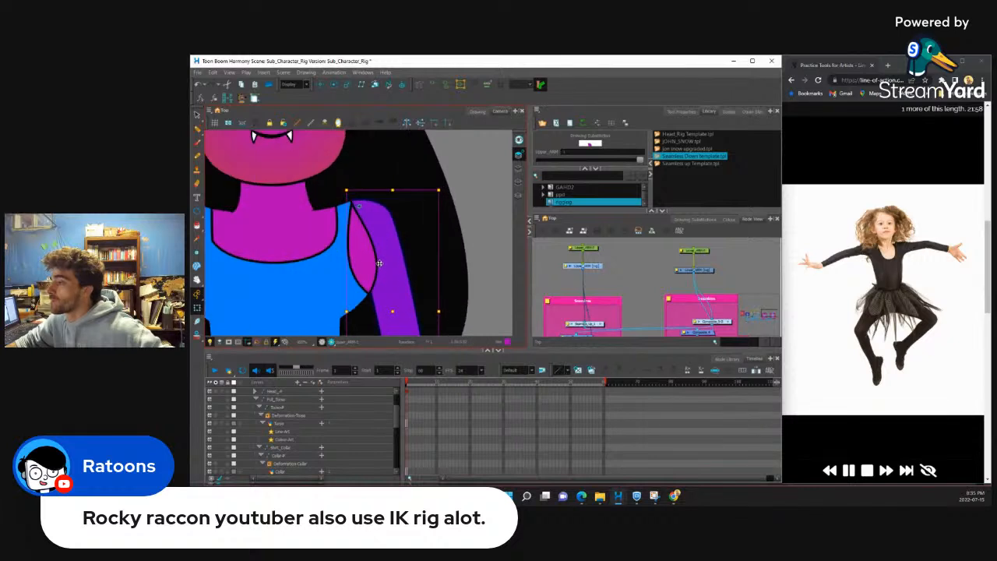
scroll(455, 270, down, 1)
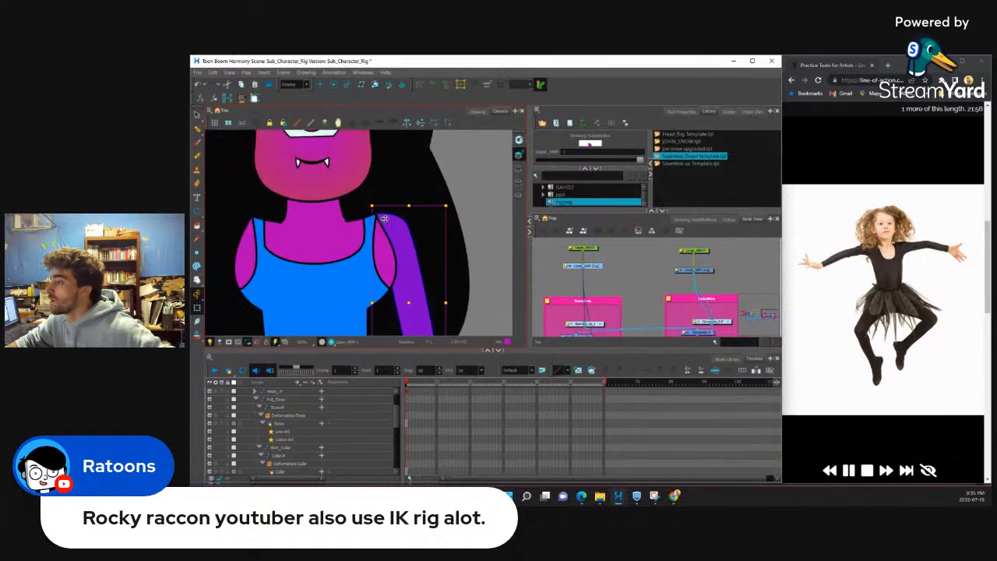
scroll(385, 218, up, 1)
scroll(613, 269, down, 4)
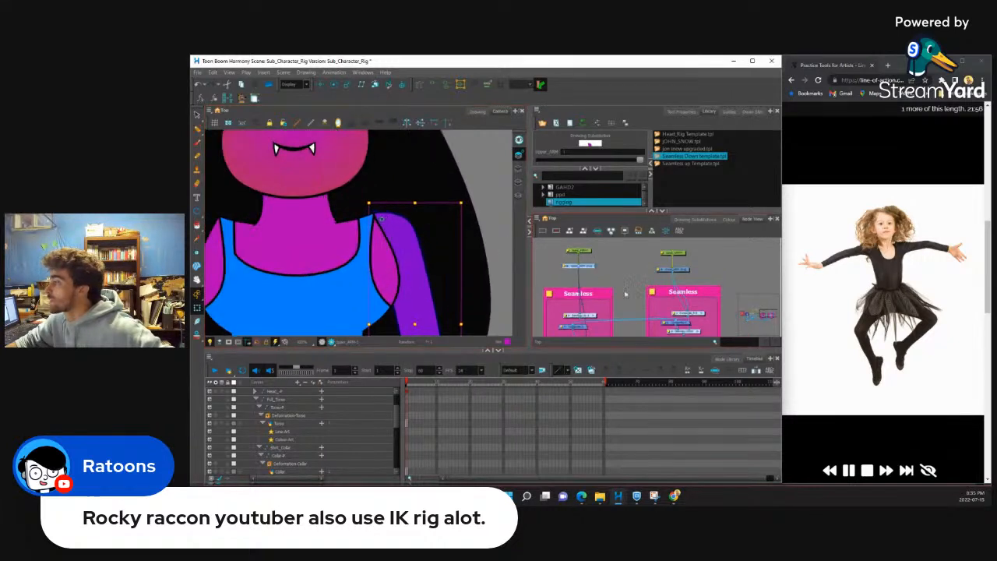
Step: Add a parent peg above the upper arm's peg and connect it to the lower arm's peg as well
scroll(609, 272, up, 5)
click(606, 275)
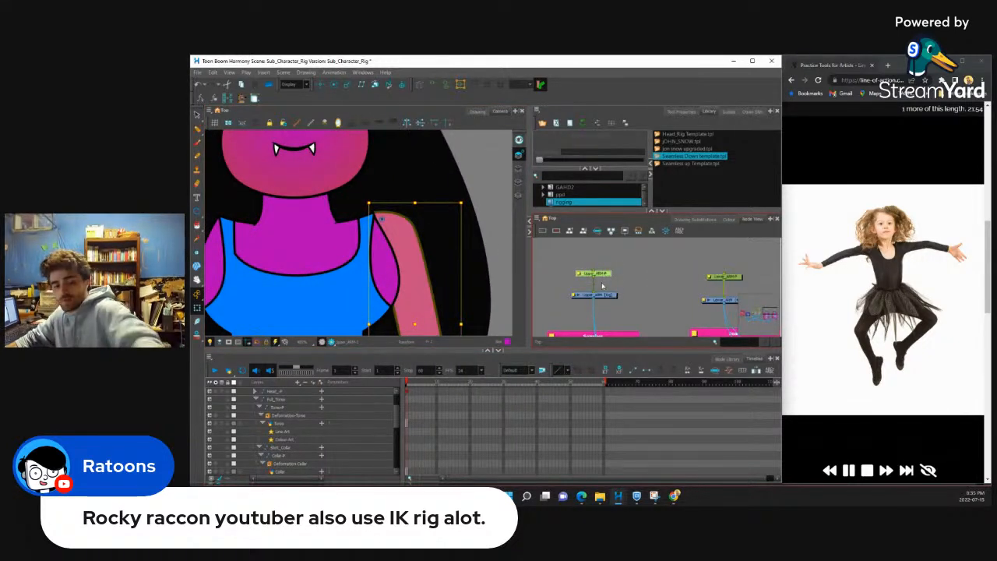
key(ctrl+p)
drag(626, 261, 709, 306)
click(599, 277)
click(590, 273)
scroll(590, 273, down, 2)
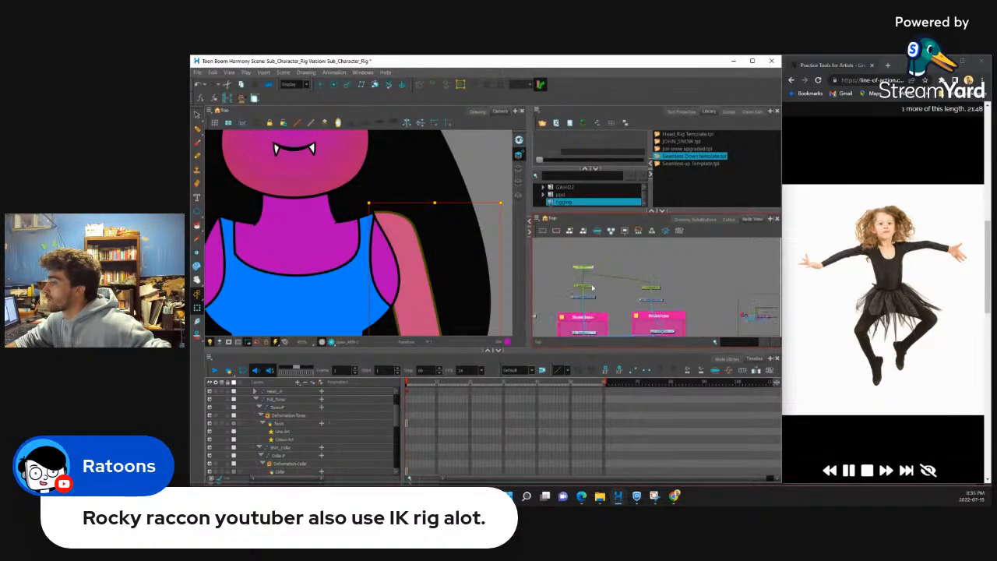
Step: Rename the new parent peg as Full_Arm
scroll(578, 272, up, 2)
double_click(574, 269)
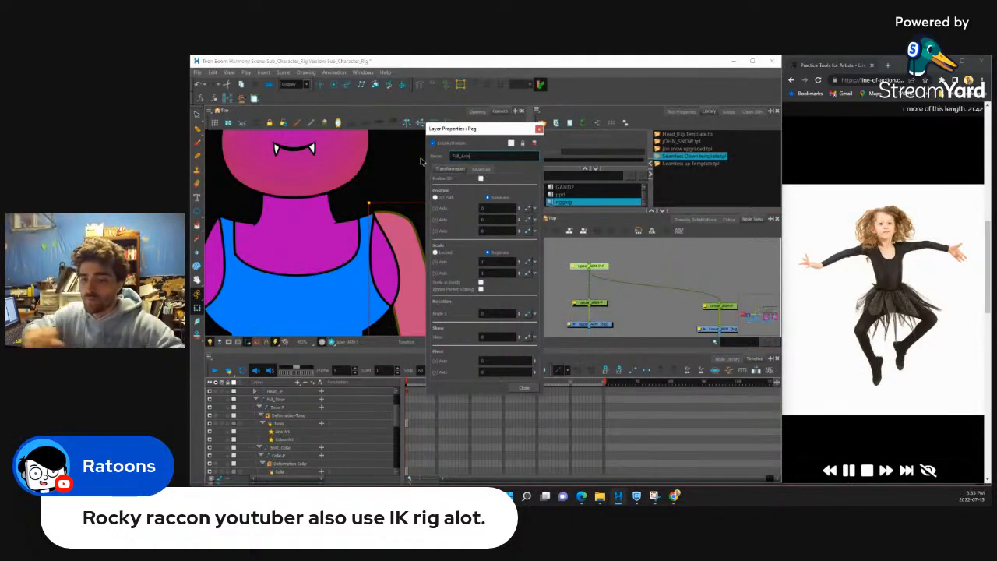
click(520, 388)
scroll(564, 271, up, 3)
click(587, 265)
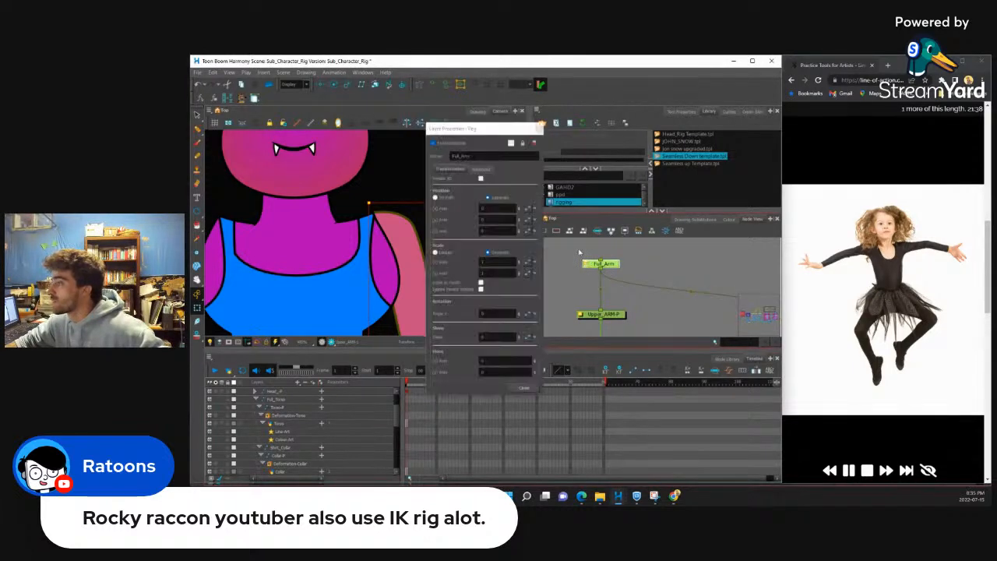
Step: Copy the Upper_ARM-P peg's X pivot of 1.0529 E and its Y pivot into the Full_Arm peg's pivot
drag(473, 128, 404, 124)
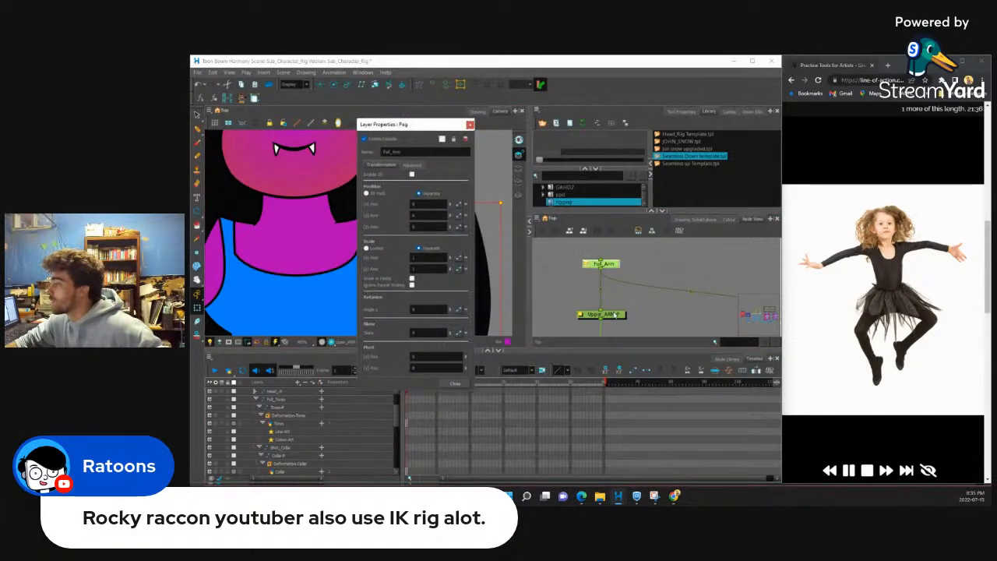
scroll(596, 281, down, 2)
scroll(600, 290, up, 2)
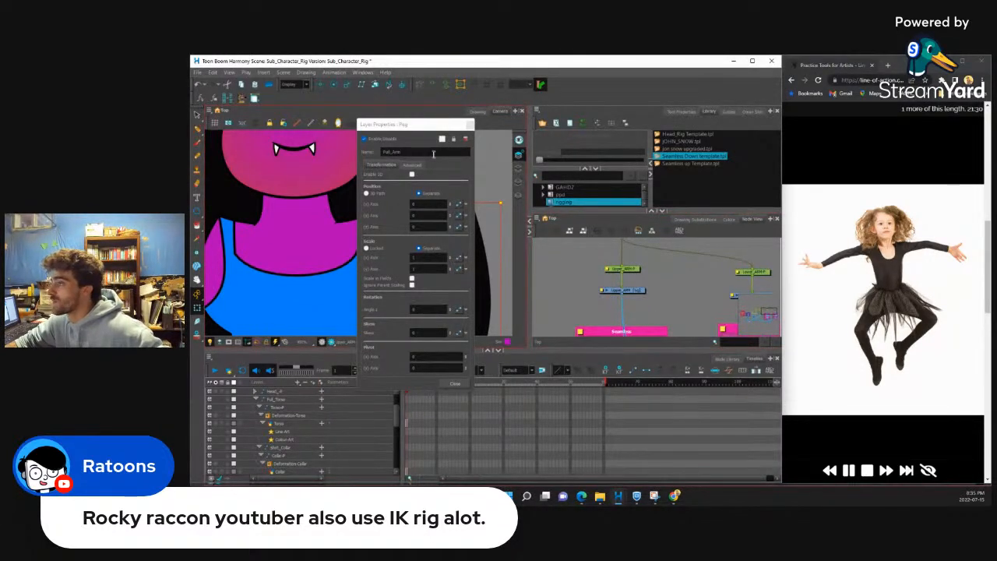
drag(419, 124, 397, 125)
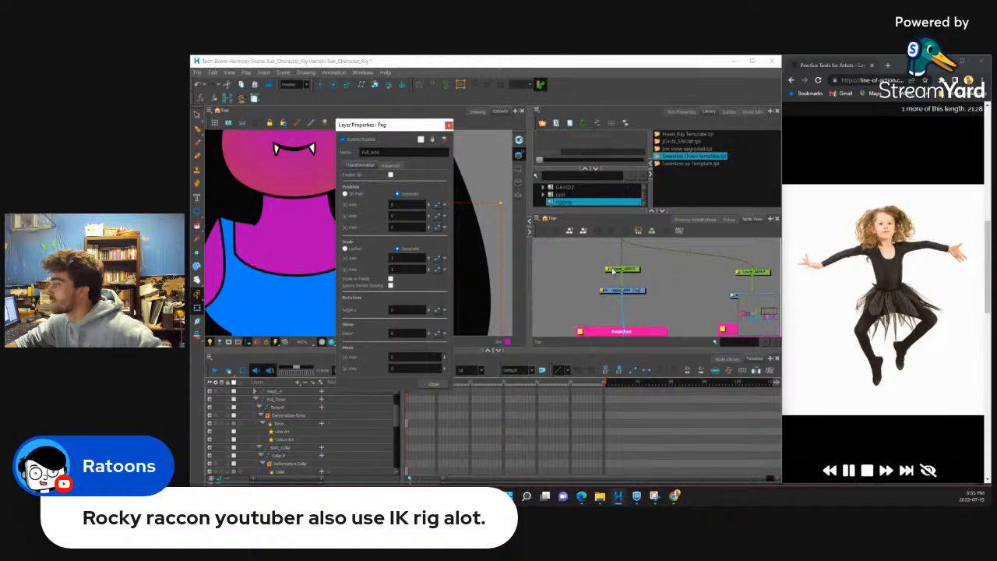
double_click(607, 271)
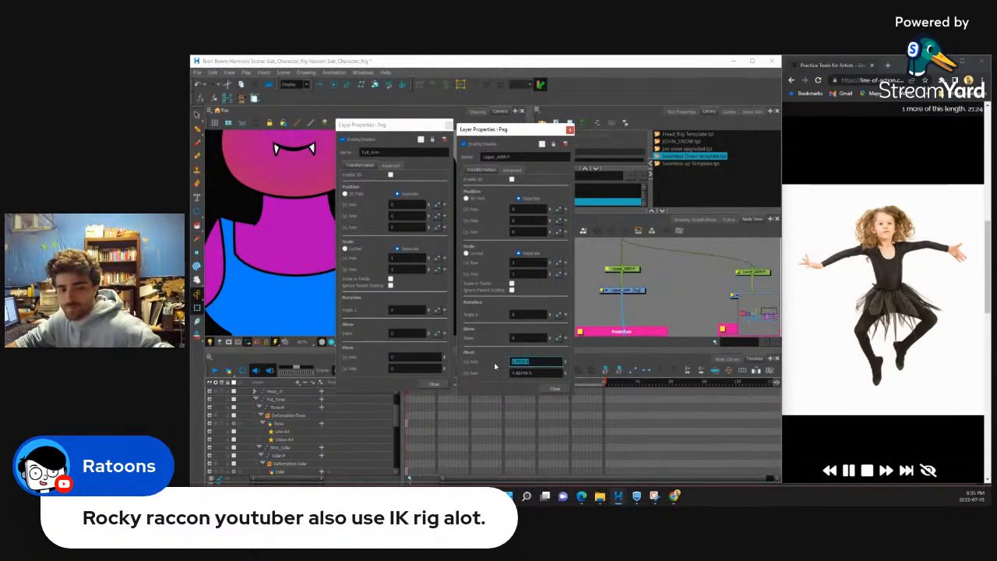
drag(428, 358, 388, 358)
text(1.0529 E)
drag(549, 373, 500, 376)
click(434, 383)
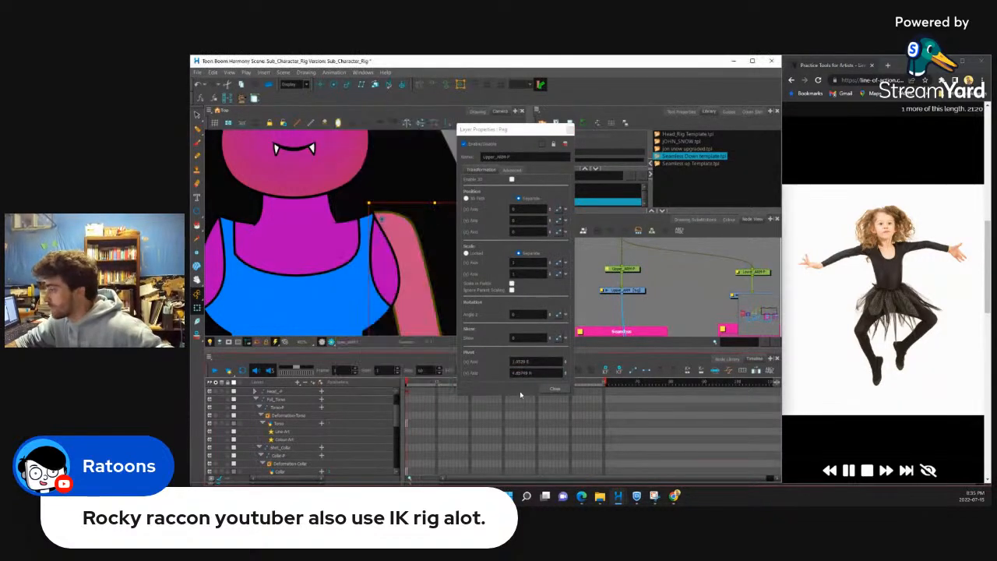
click(554, 387)
scroll(597, 291, down, 2)
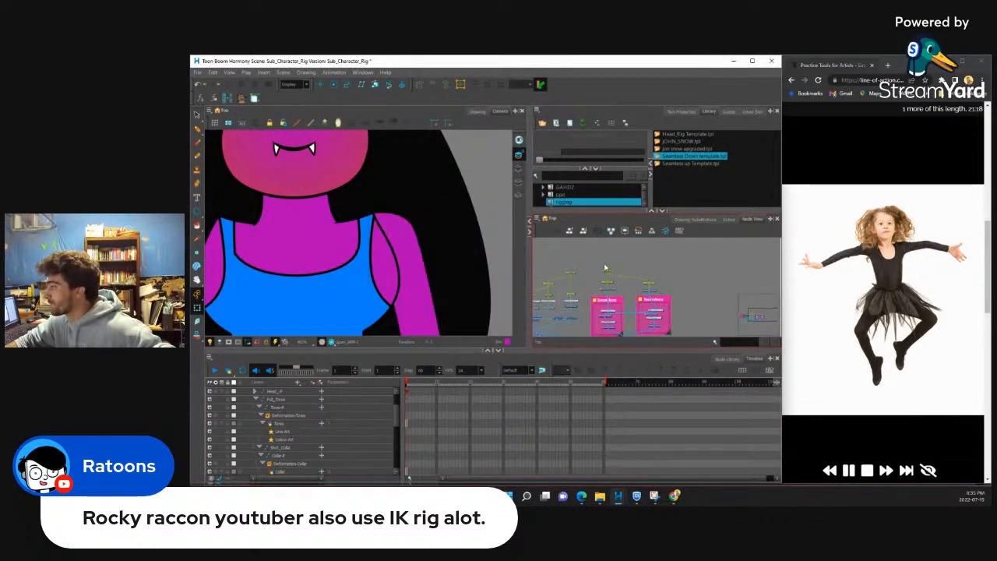
Step: Enable the rough sketch's drawing node so the full-body reference shows around the character
scroll(357, 224, down, 3)
scroll(358, 224, down, 2)
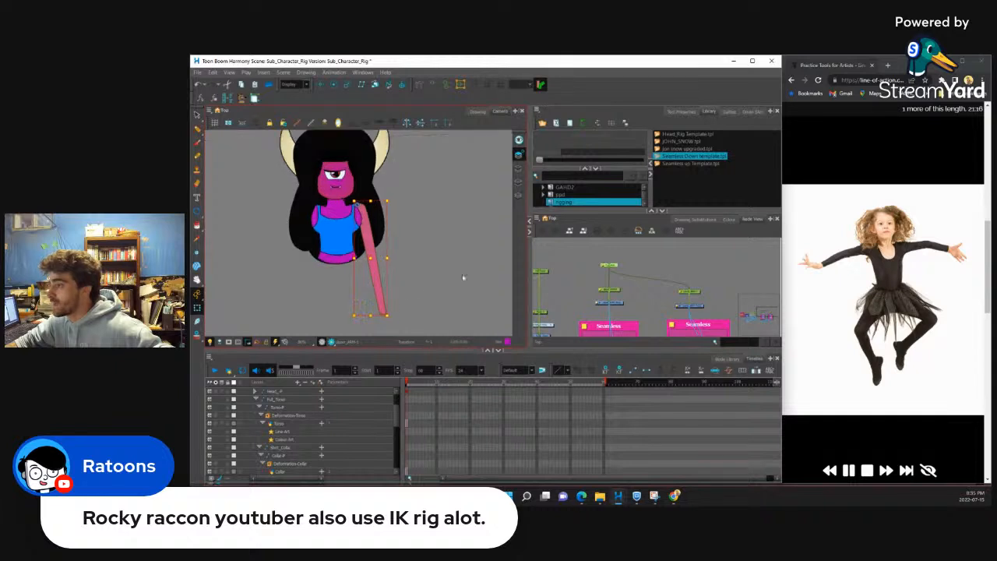
scroll(689, 274, up, 2)
scroll(728, 284, down, 4)
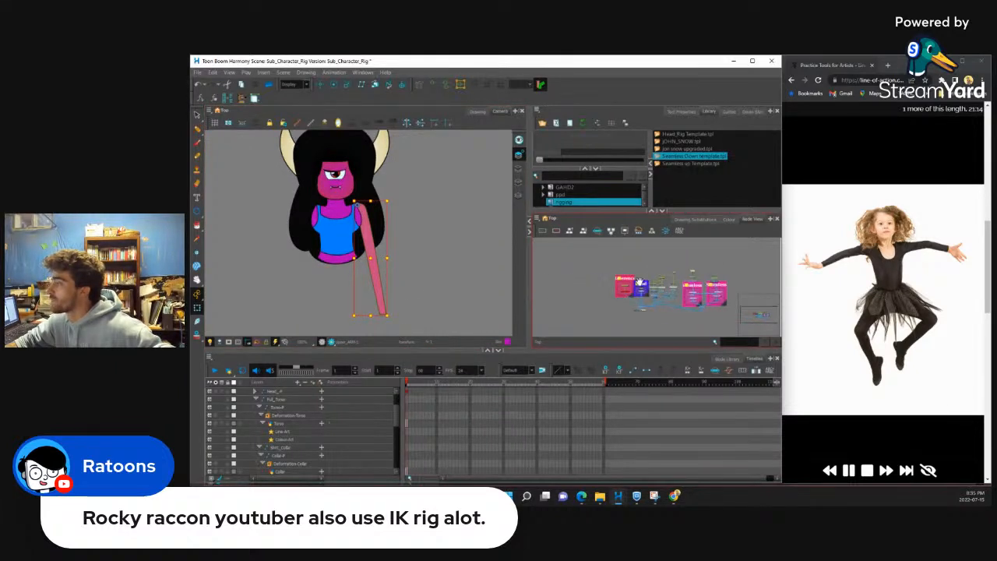
scroll(628, 284, up, 5)
click(611, 309)
key(a)
scroll(603, 305, down, 3)
mouse_move(693, 302)
mouse_down()
mouse_move(598, 294)
mouse_move(611, 294)
mouse_up()
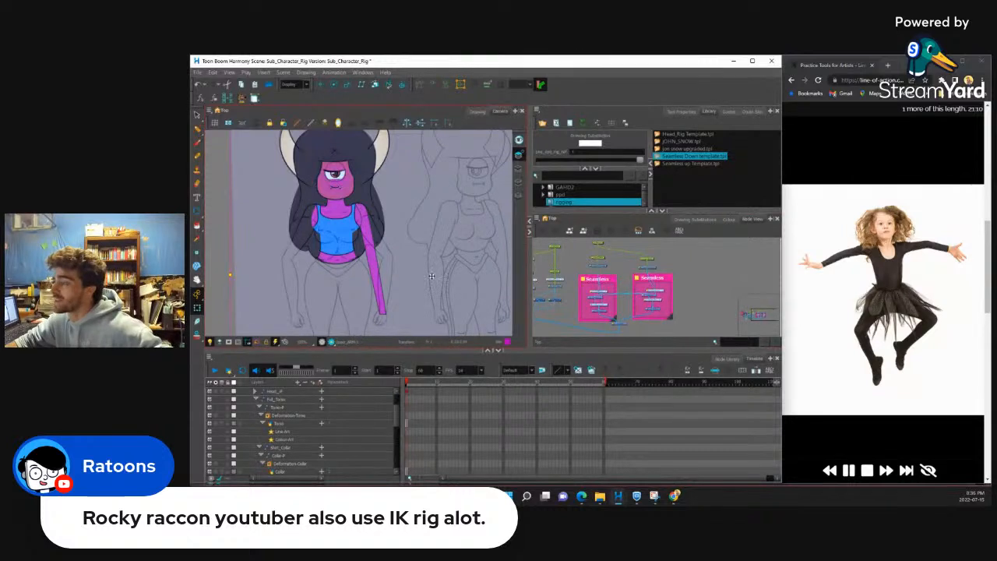
Step: Add a new vector drawing layer named Hand
click(682, 287)
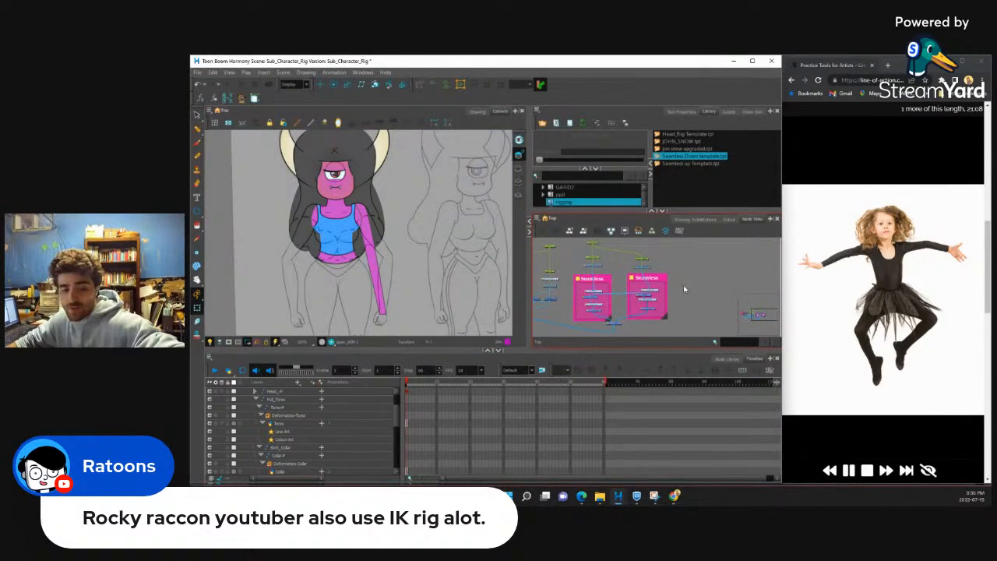
key(ctrl+r)
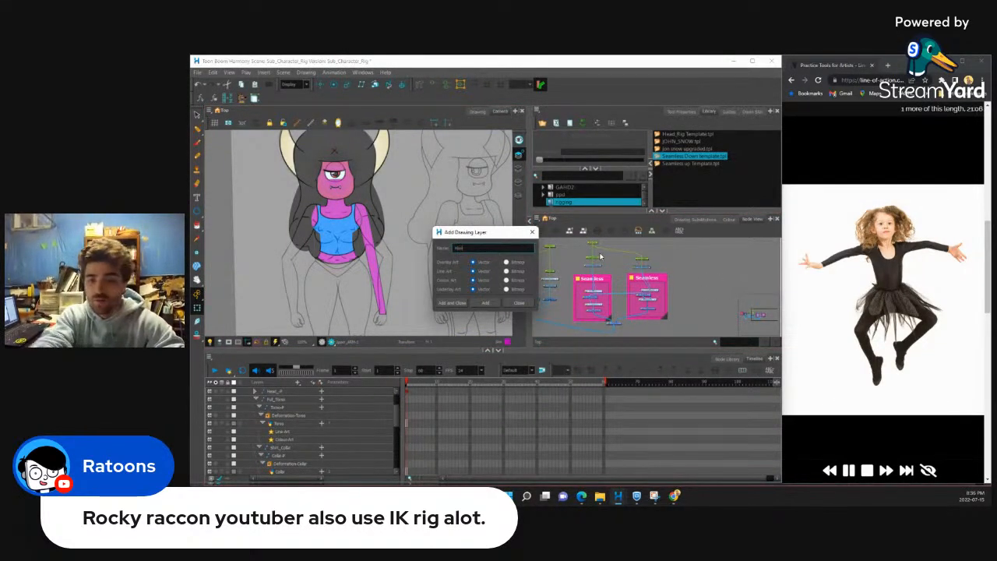
click(451, 303)
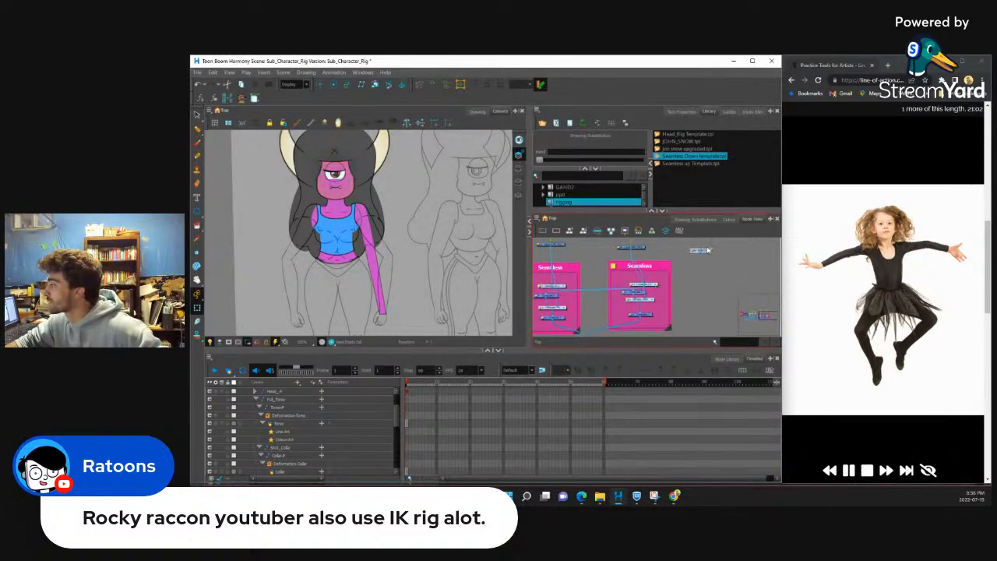
Step: Try to connect the hand's drawing node to one of the character's existing composites
scroll(706, 314, down, 2)
drag(704, 274, 576, 297)
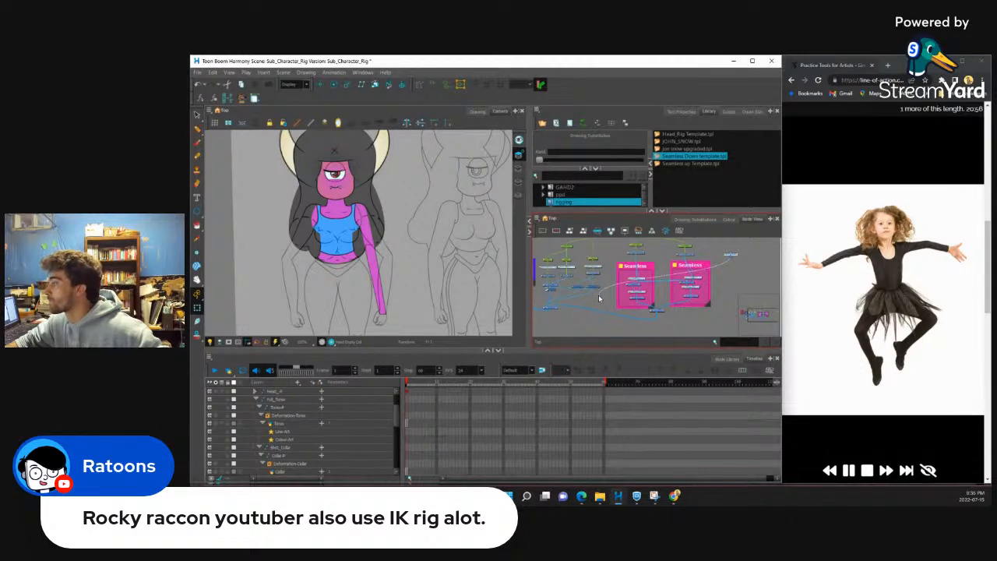
drag(584, 302, 689, 302)
scroll(548, 307, up, 5)
scroll(609, 311, down, 3)
scroll(638, 284, down, 2)
scroll(617, 290, up, 1)
scroll(614, 286, down, 2)
scroll(627, 306, up, 3)
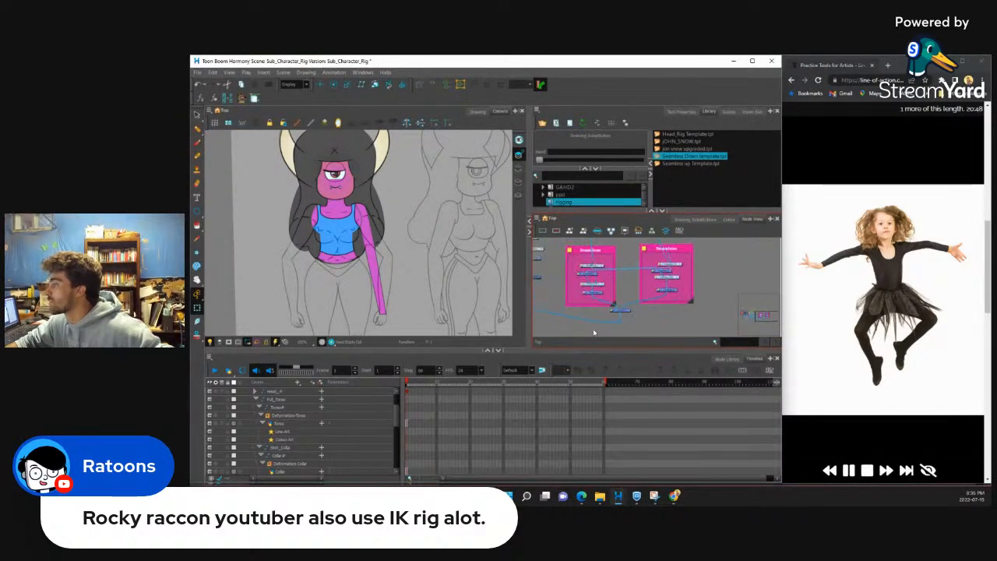
Step: Paste a composite node and insert it directly below the composite that joins the two Seamless arm groups
key(ctrl+v)
drag(591, 312, 661, 315)
drag(593, 303, 715, 317)
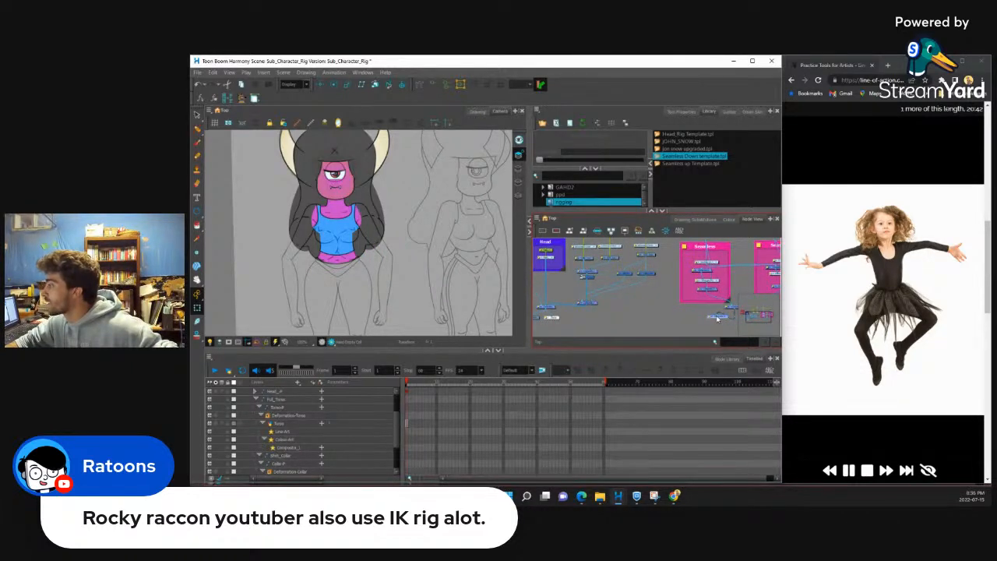
scroll(633, 302, down, 2)
scroll(633, 301, up, 2)
drag(641, 301, 574, 322)
scroll(642, 314, down, 4)
scroll(671, 309, up, 2)
scroll(675, 295, down, 2)
mouse_move(712, 277)
mouse_down()
mouse_move(680, 330)
mouse_move(723, 276)
mouse_up()
scroll(698, 291, up, 2)
Step: Place the hand's drawing node between the two Seamless groups and connect it to the newly inserted composite
click(676, 313)
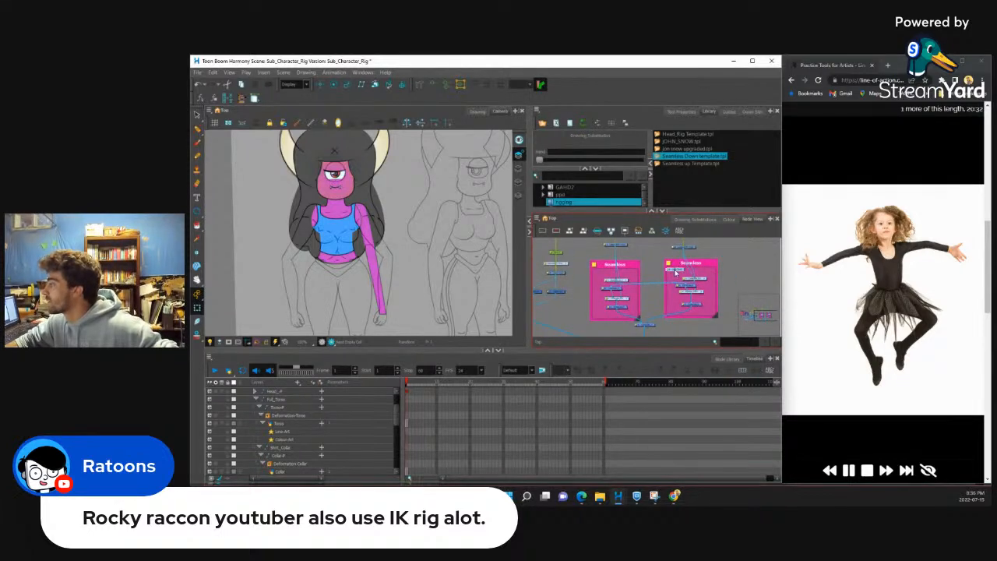
scroll(651, 272, up, 2)
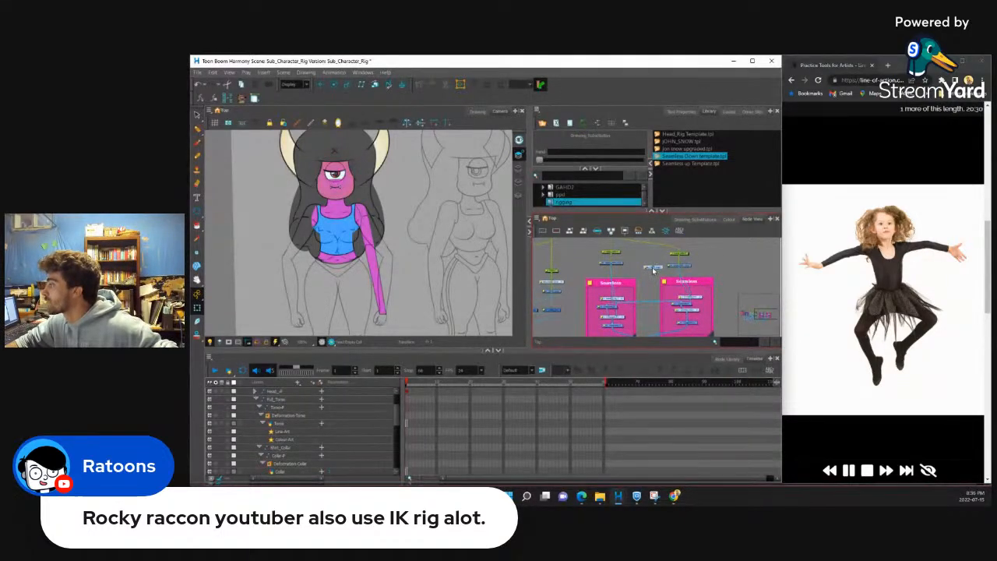
scroll(652, 272, up, 3)
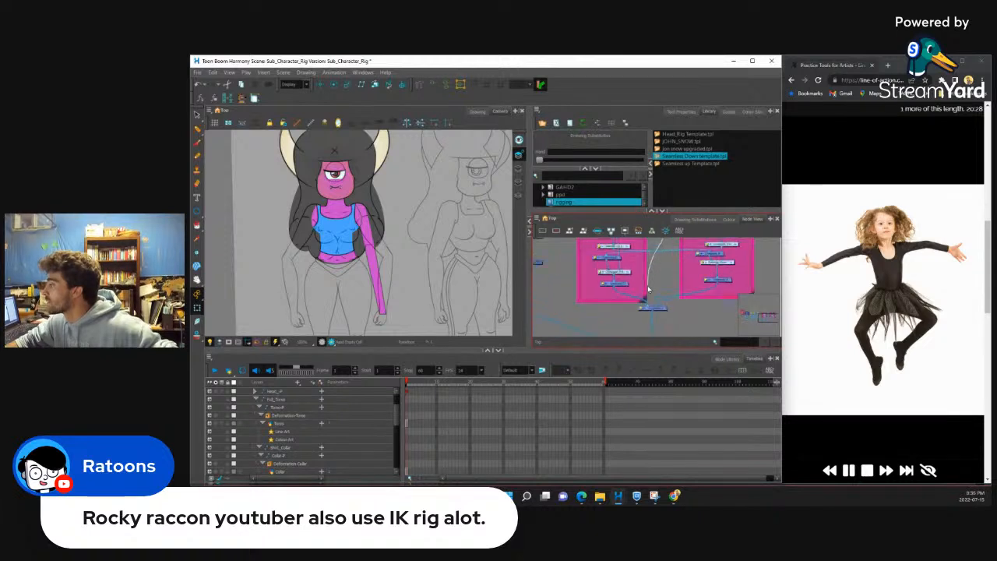
scroll(656, 311, down, 2)
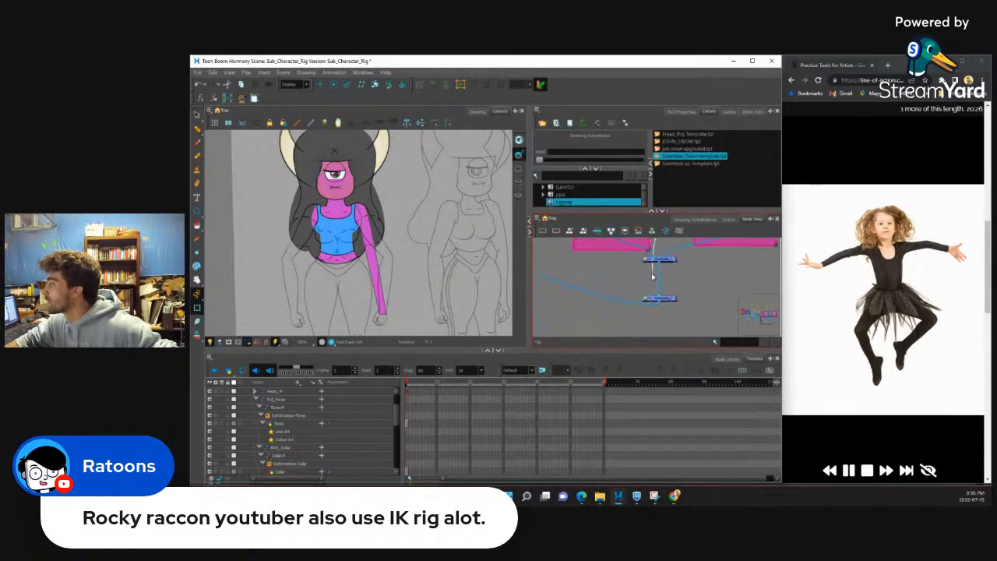
scroll(674, 298, up, 3)
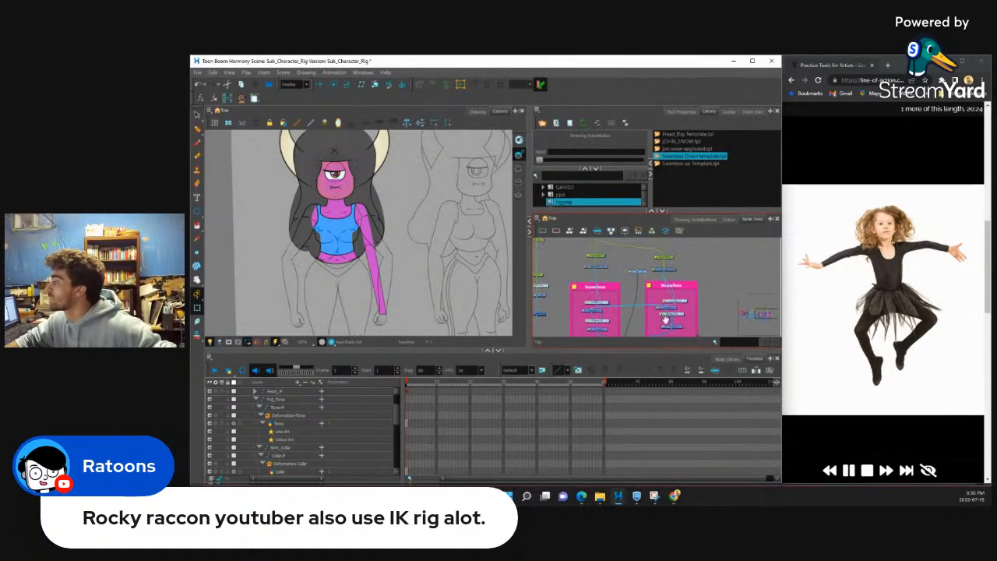
Step: Rearrange and space out the arm's nodes so the hand's drawing sits between the upper arm and lower arm branches
drag(684, 243, 709, 271)
scroll(628, 267, down, 3)
scroll(626, 302, up, 2)
mouse_move(626, 323)
mouse_down()
mouse_move(626, 300)
mouse_move(633, 327)
mouse_move(650, 327)
mouse_up()
scroll(630, 311, down, 2)
scroll(630, 312, up, 2)
scroll(648, 328, down, 4)
drag(575, 307, 630, 326)
scroll(647, 301, up, 3)
click(550, 296)
click(621, 296)
mouse_move(629, 325)
mouse_down()
mouse_move(630, 293)
mouse_move(636, 329)
mouse_up()
scroll(639, 313, down, 3)
drag(640, 276, 668, 313)
scroll(661, 311, up, 2)
scroll(665, 318, up, 3)
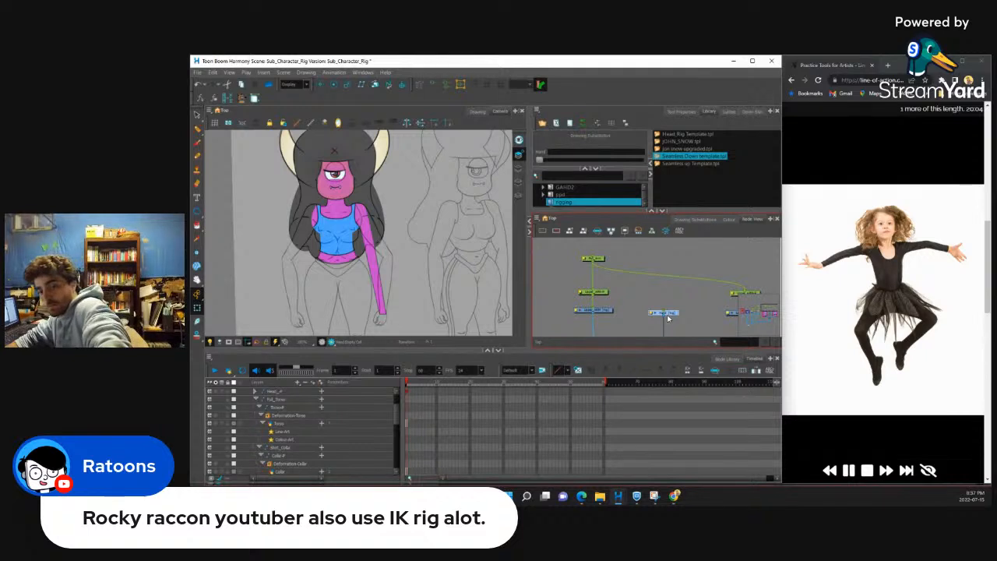
Step: Add a parent peg above the hand's drawing node
key(ctrl+p)
click(672, 300)
drag(665, 287, 672, 290)
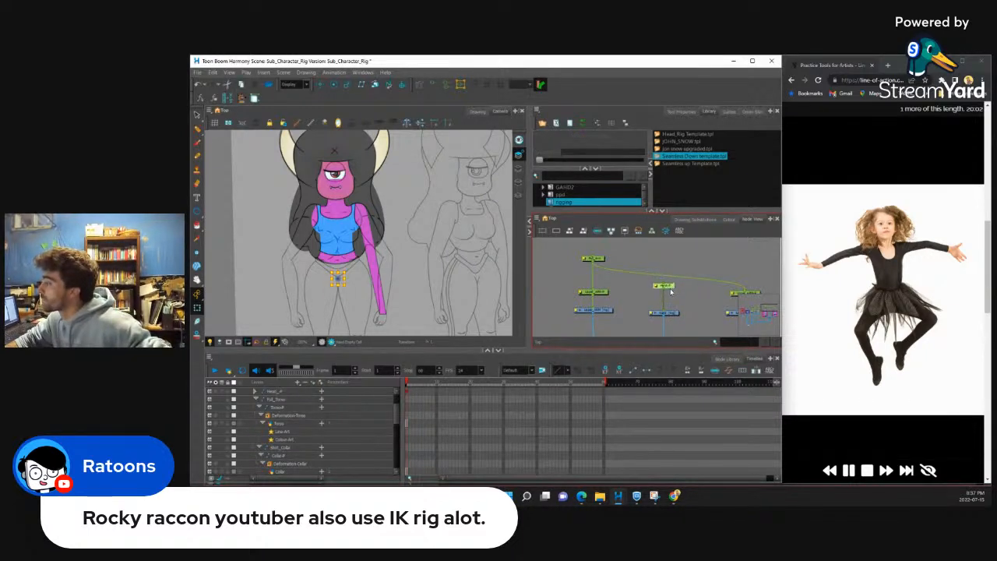
Step: On the hand drawing, trace the hand's outer edge from the wrist down with the Line tool and the palette's line colour
click(672, 313)
scroll(383, 255, down, 2)
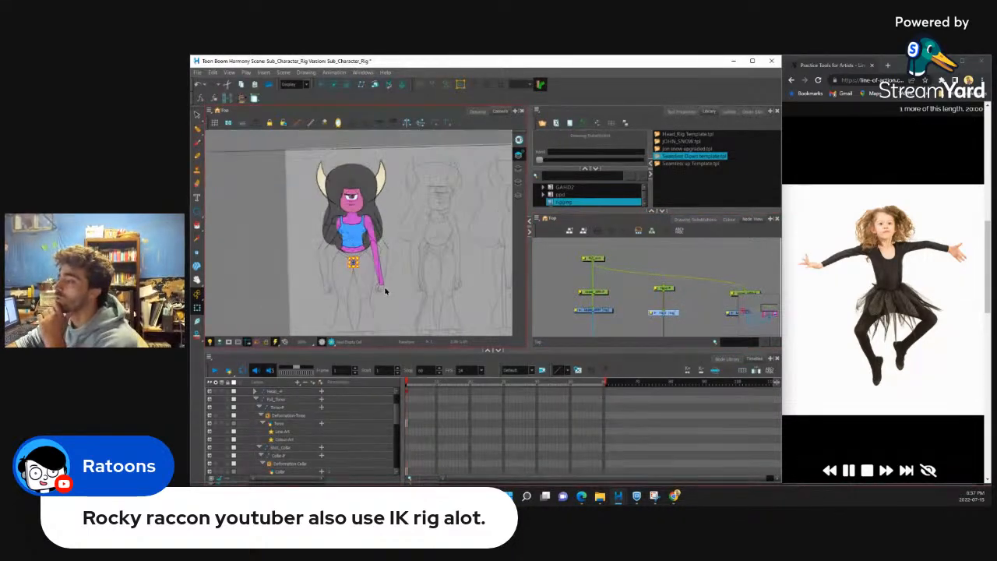
scroll(380, 290, up, 7)
scroll(379, 284, down, 2)
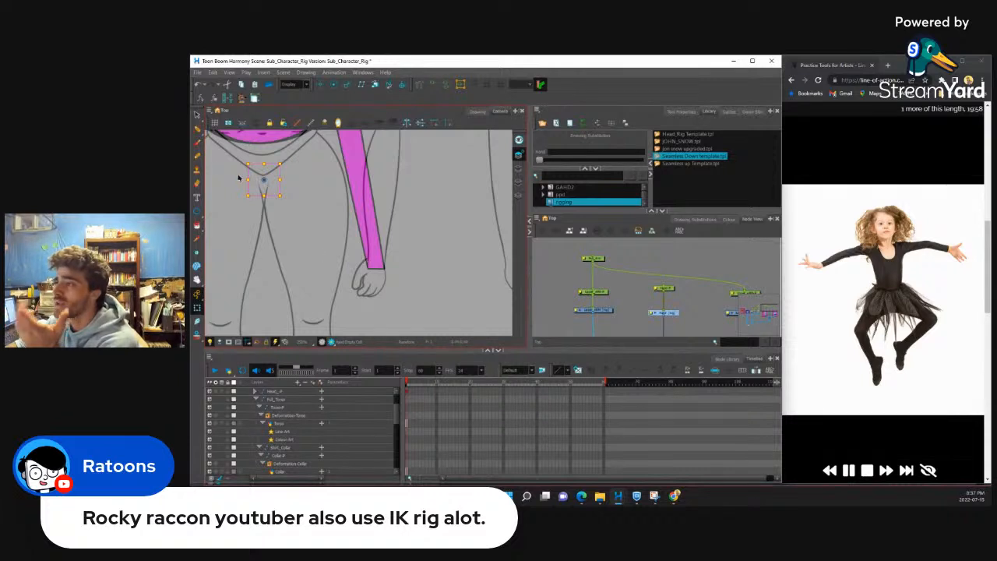
click(197, 212)
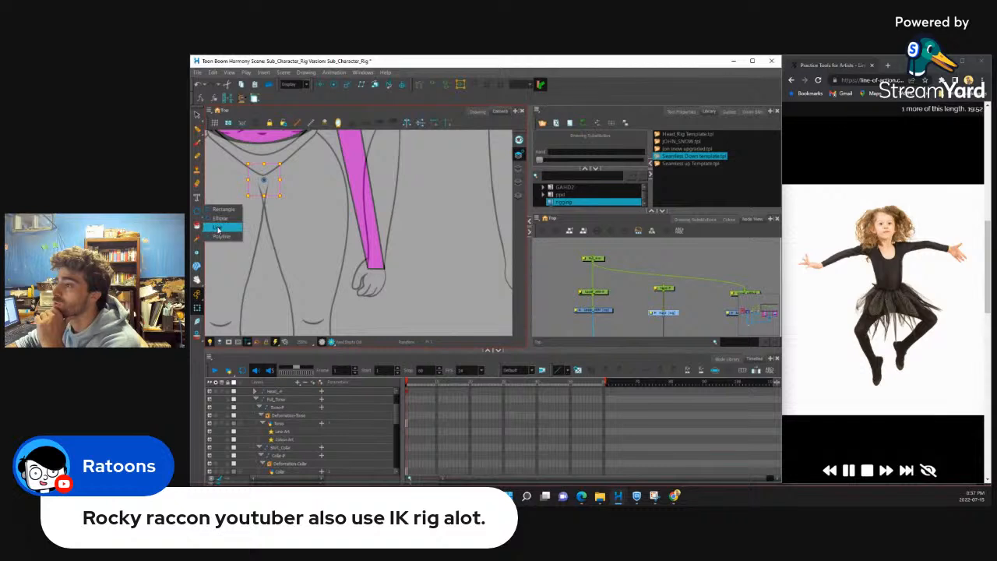
click(218, 227)
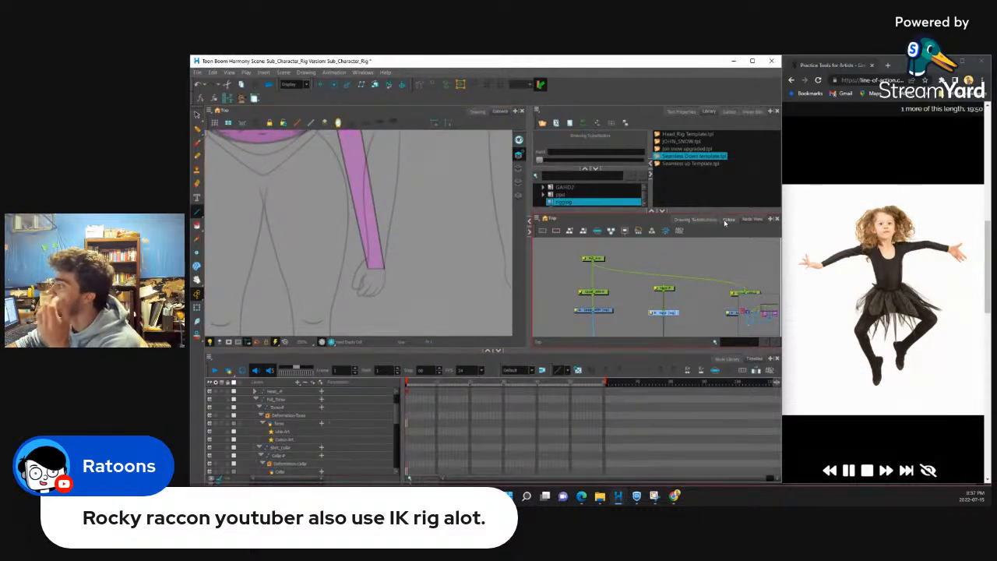
click(701, 220)
click(749, 219)
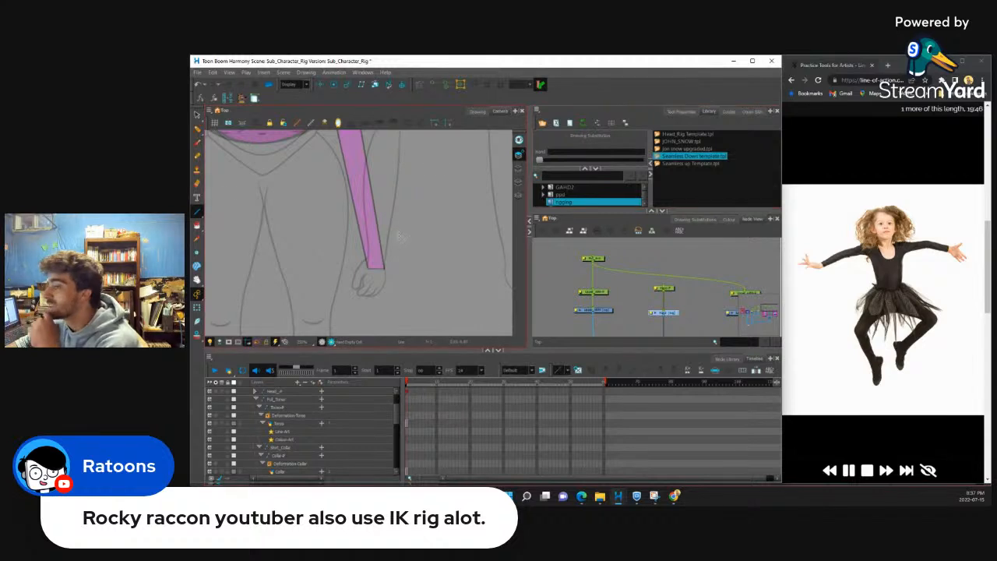
click(730, 219)
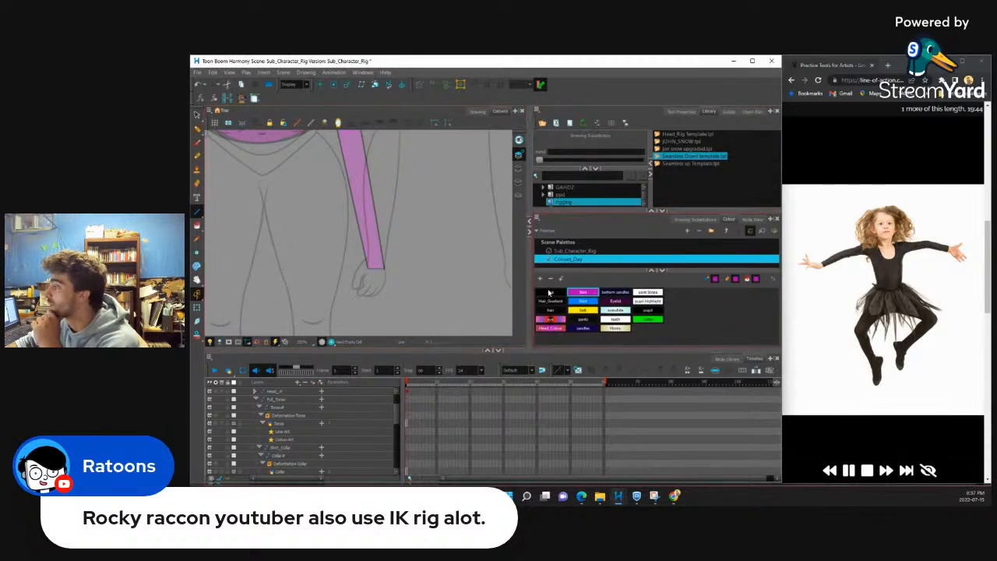
scroll(366, 290, up, 3)
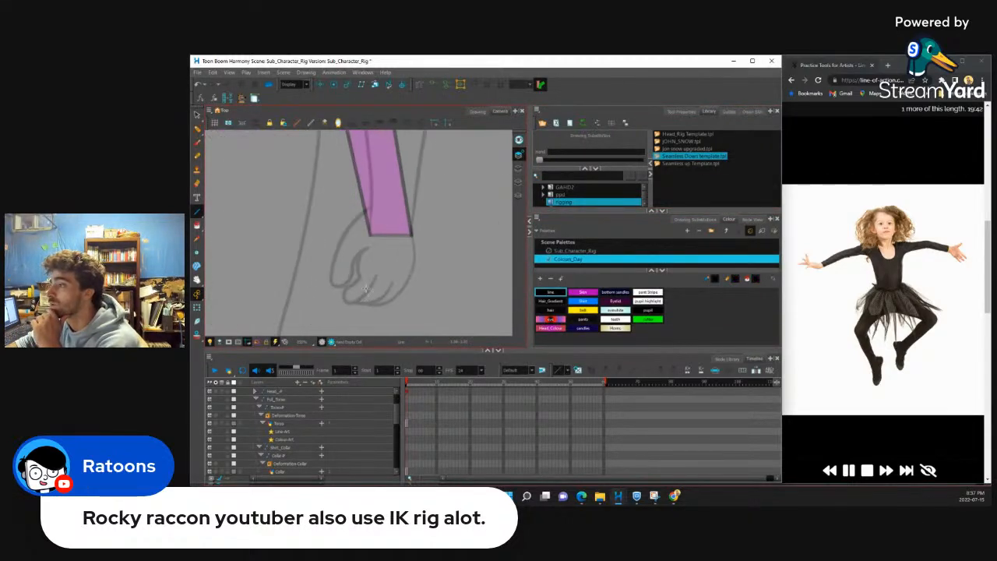
mouse_move(451, 163)
mouse_down()
mouse_move(453, 230)
mouse_move(368, 321)
mouse_up()
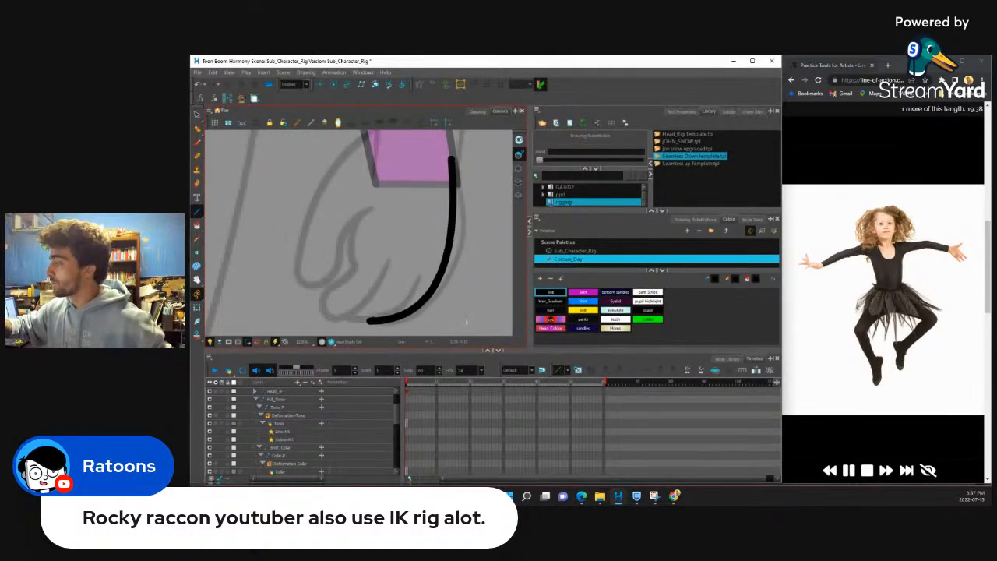
Step: Reshape the hand's outer line to follow the sketch with the Contour Editor, and draw a second curved line for the finger
click(197, 129)
click(224, 135)
click(456, 233)
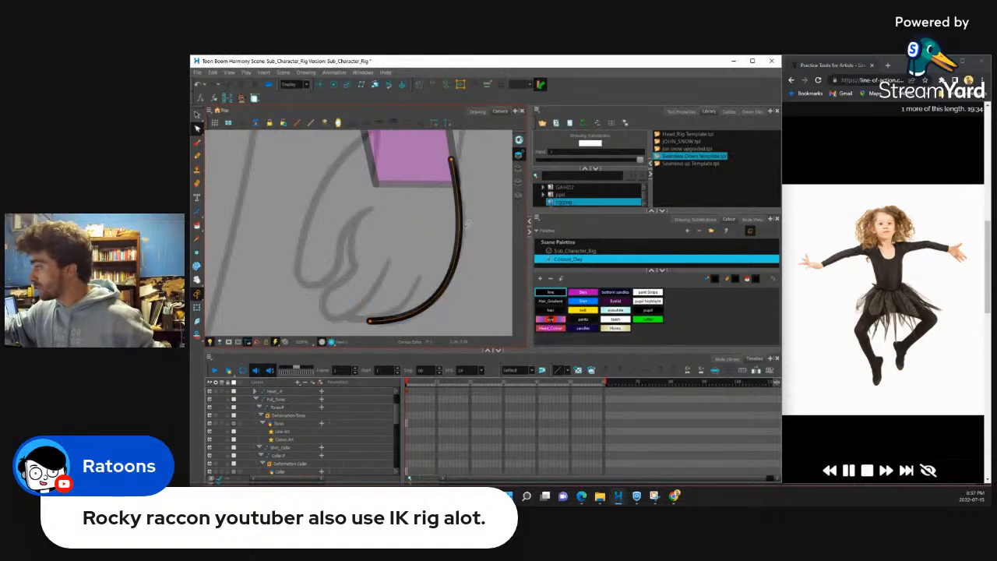
drag(453, 162, 457, 164)
drag(370, 321, 348, 320)
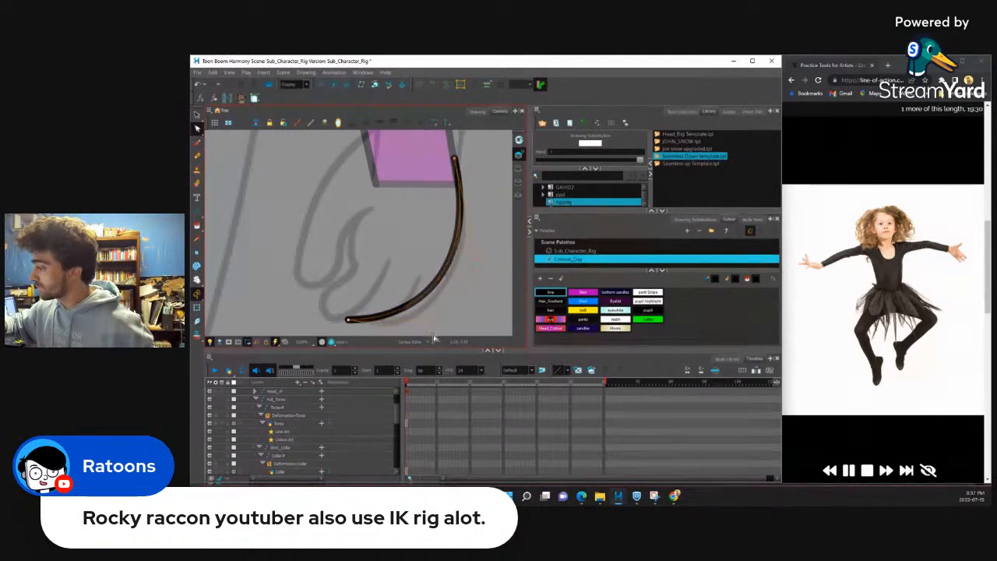
click(464, 278)
key(alt+4)
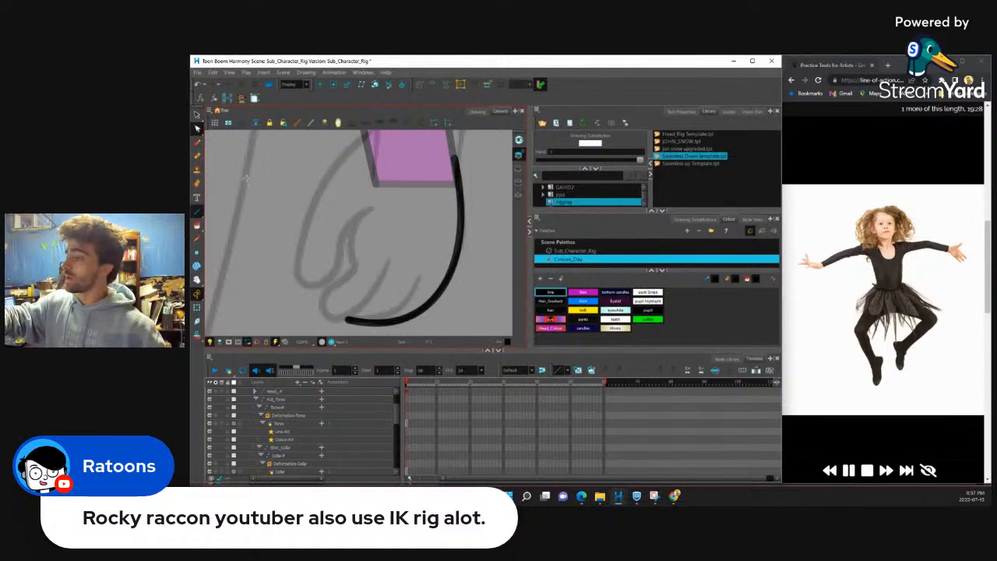
mouse_move(419, 275)
mouse_down()
mouse_move(382, 316)
mouse_move(325, 333)
mouse_move(403, 319)
mouse_up()
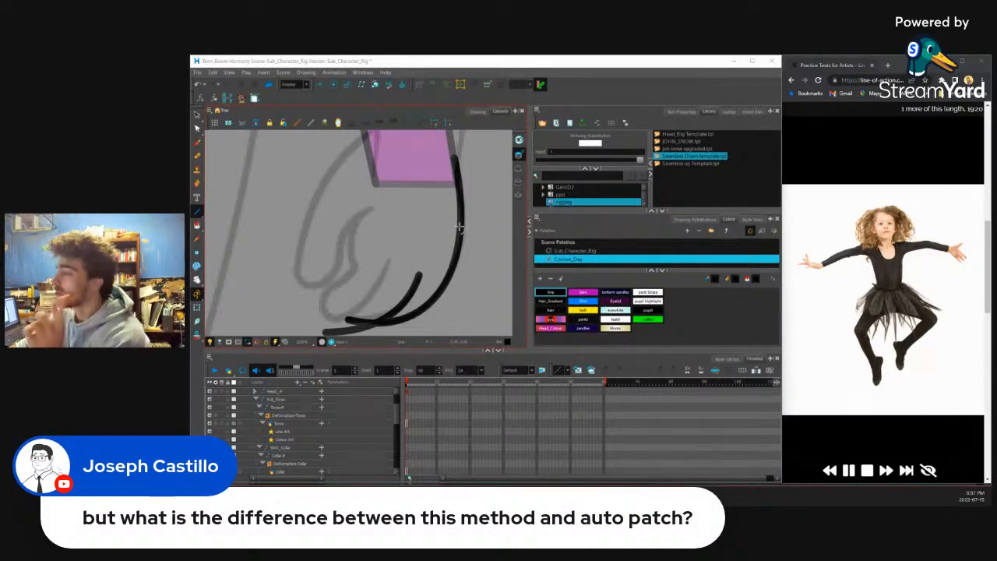
Step: Hide the rough sketch layer again and select the lower arm with the Transform tool
scroll(315, 265, down, 5)
click(197, 307)
scroll(372, 224, down, 3)
scroll(371, 224, up, 5)
scroll(371, 225, up, 4)
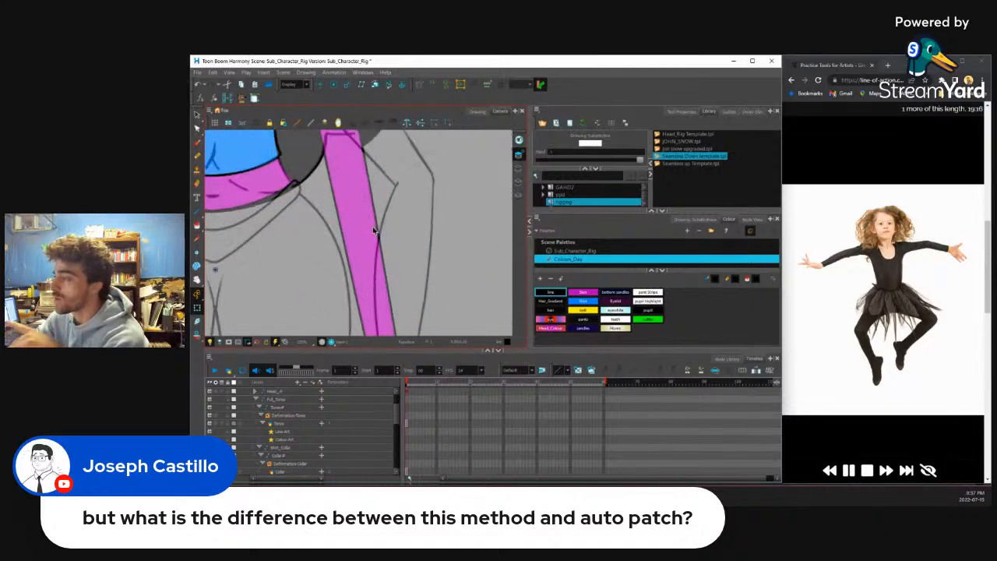
scroll(381, 222, down, 2)
scroll(383, 222, down, 3)
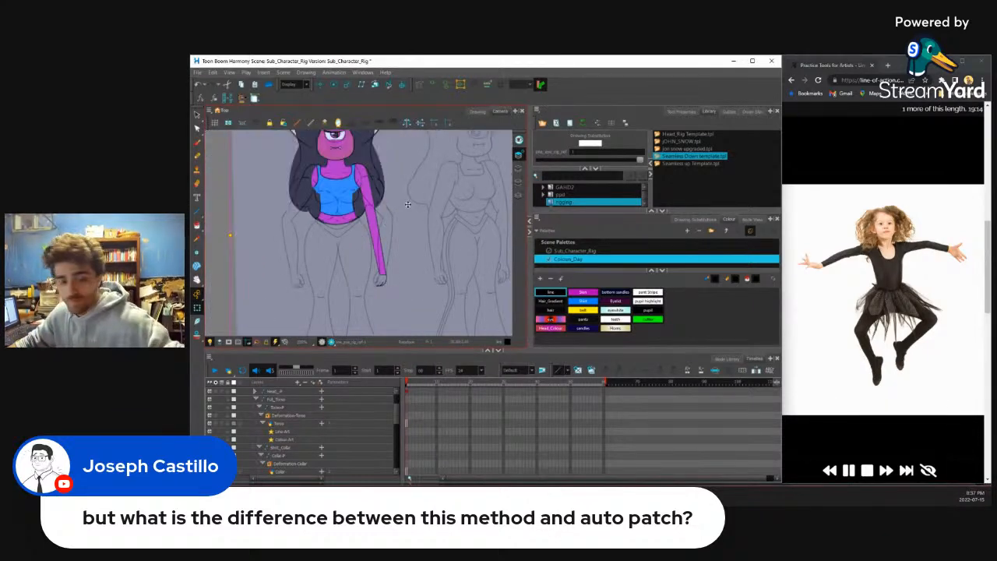
scroll(394, 242, up, 5)
scroll(398, 258, down, 4)
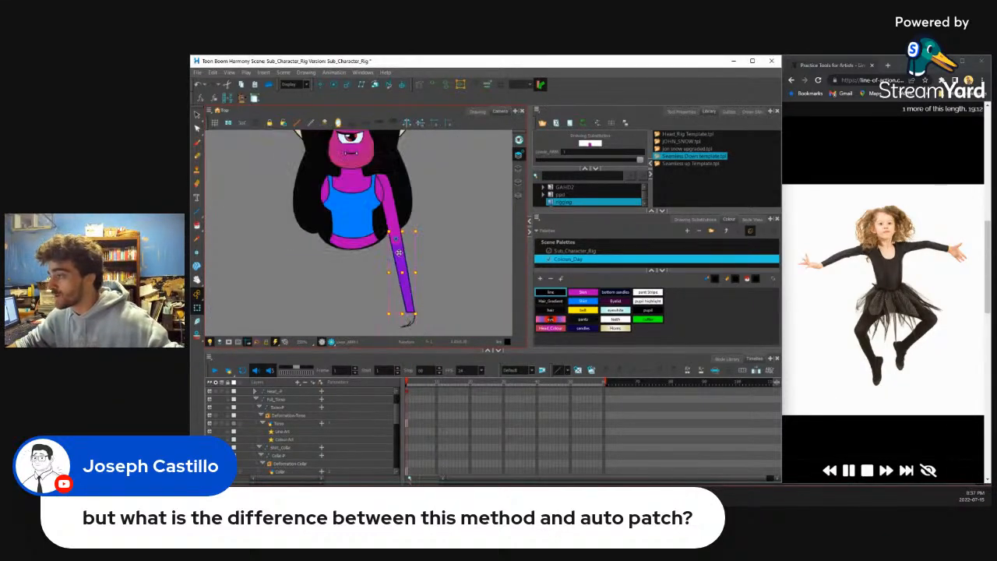
Step: Rotate the lower arm inward about its elbow pivot to examine the seamless joint, and undo the rotation
scroll(397, 251, up, 5)
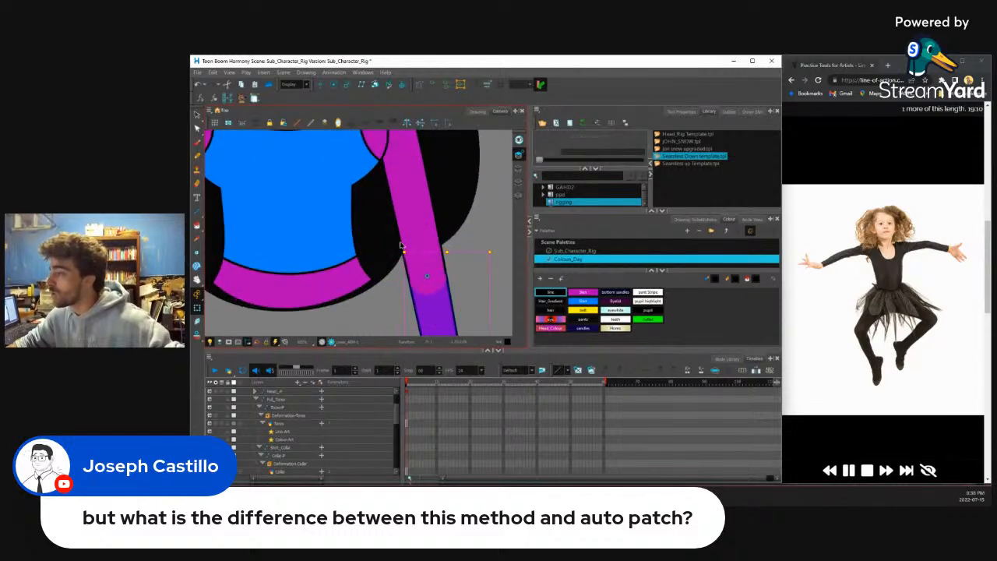
scroll(380, 246, down, 4)
scroll(405, 245, up, 4)
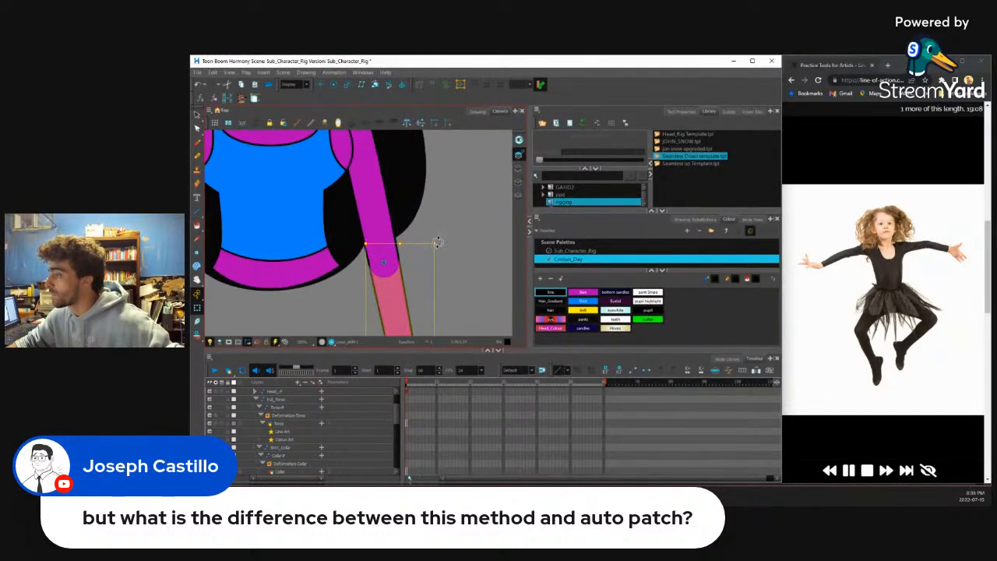
drag(440, 240, 402, 294)
scroll(358, 237, up, 2)
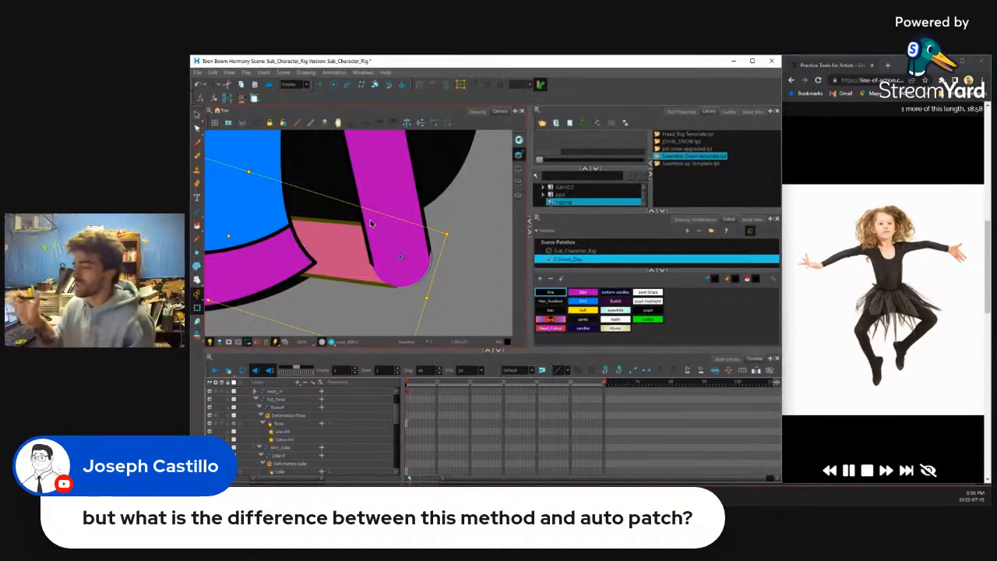
scroll(390, 243, down, 4)
key(ctrl+z)
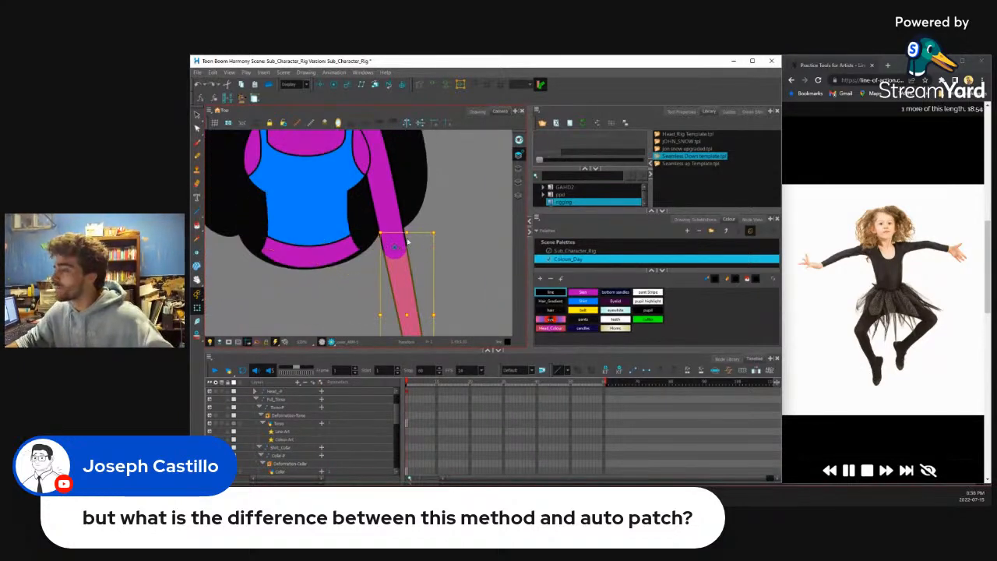
Step: Rotate the lower arm inward to a right angle at the elbow to compare the joint, and undo the rotation
scroll(406, 242, up, 2)
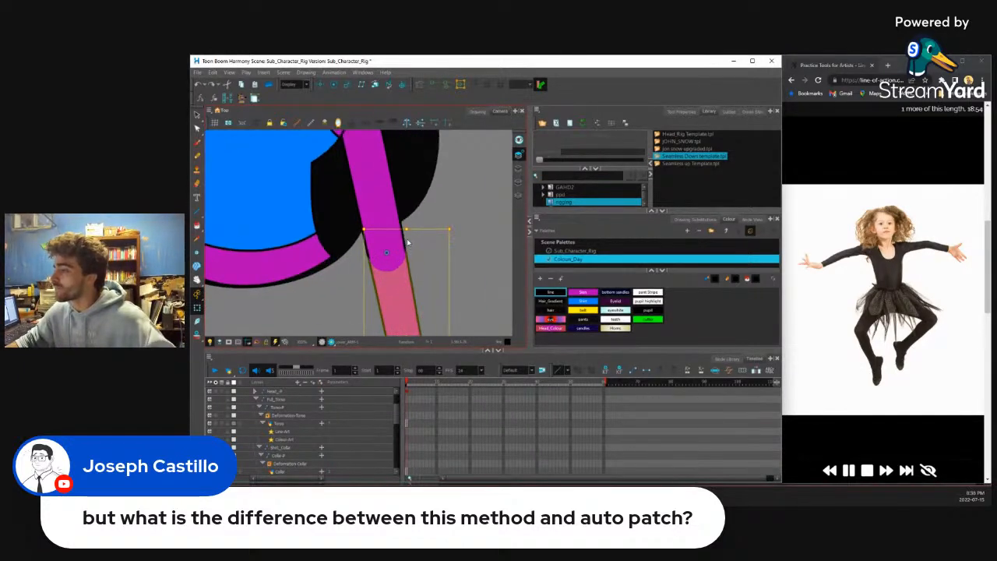
scroll(400, 259, down, 1)
scroll(400, 258, up, 3)
scroll(399, 259, down, 2)
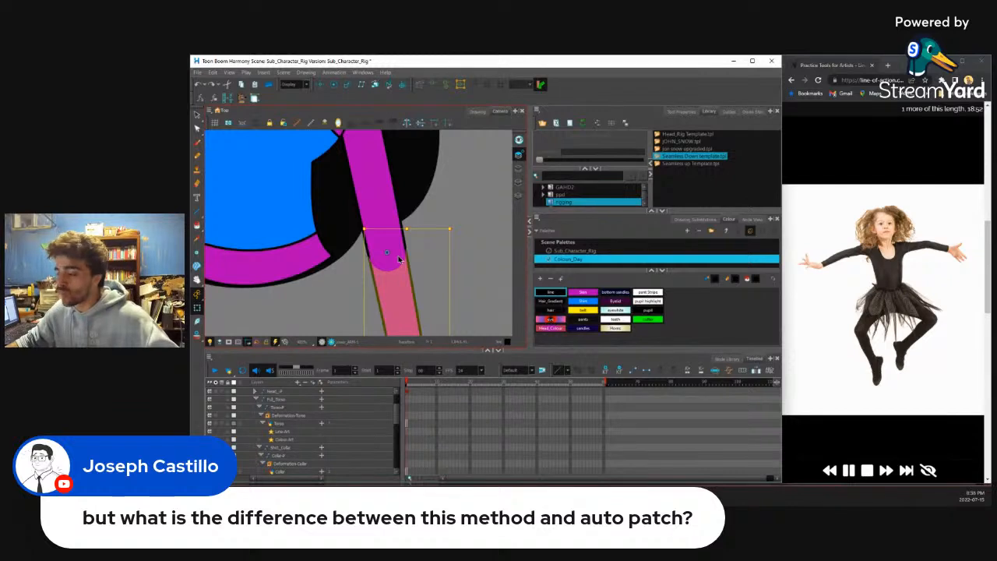
scroll(400, 249, up, 2)
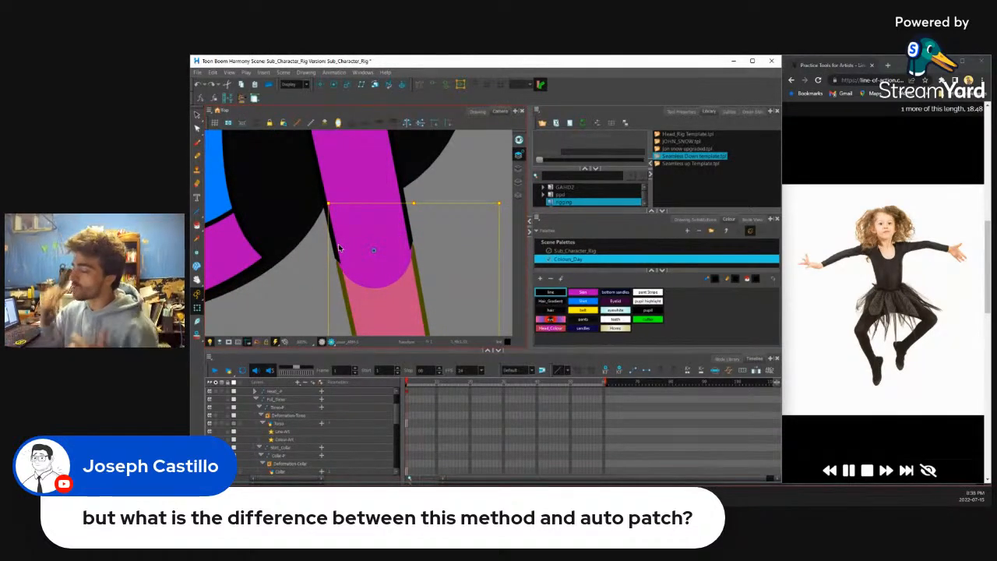
drag(503, 199, 389, 331)
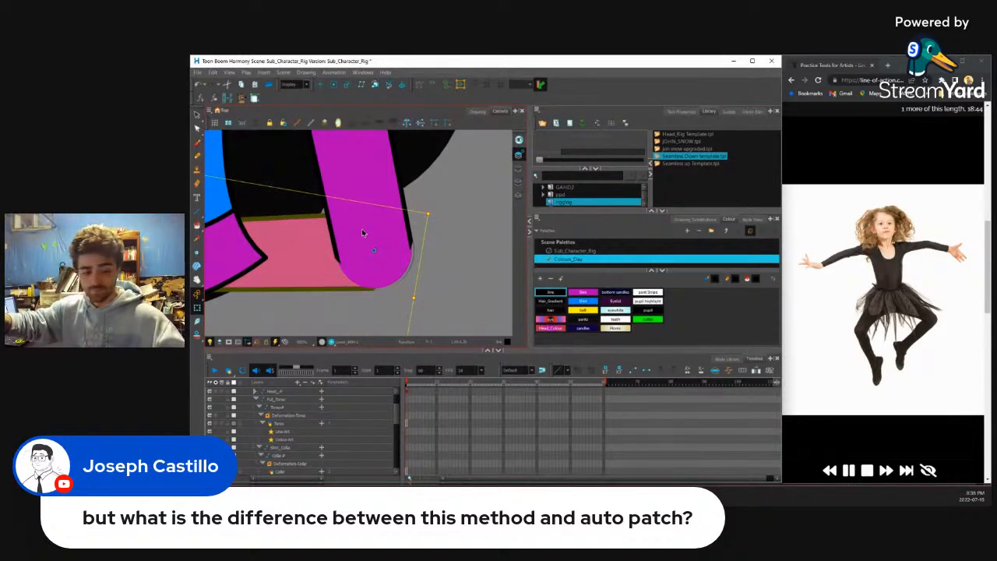
key(ctrl+z)
key(ctrl+shift+z)
key(ctrl+z)
Step: Bring the bent lower arm in front of the upper arm to examine the overlap, and undo the pose and ordering changes
key(alt+Up)
key(alt+Down)
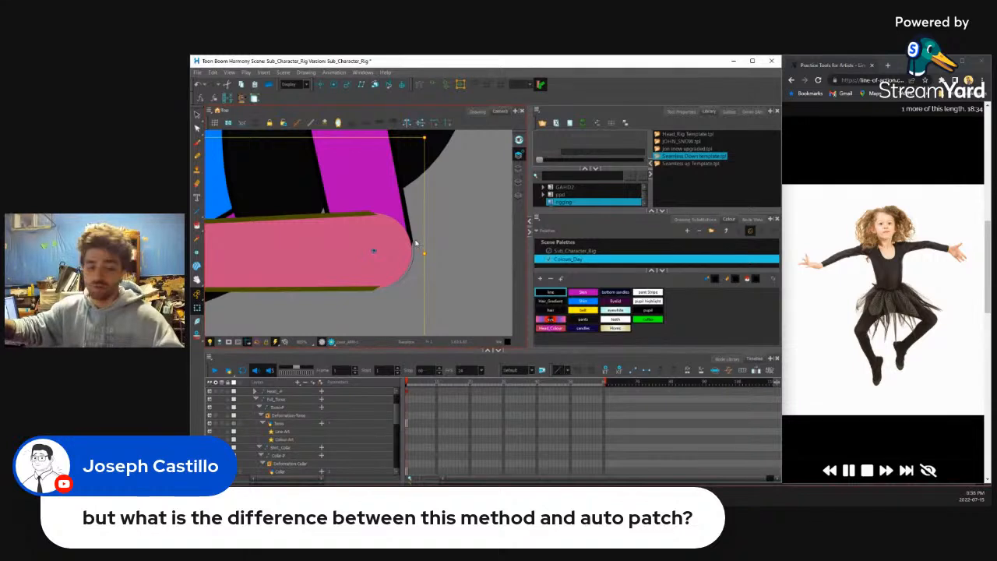
key(ctrl+z)
key(ctrl+shift+z)
key(ctrl+z)
key(ctrl+shift+z)
key(ctrl+z)
key(ctrl+z)
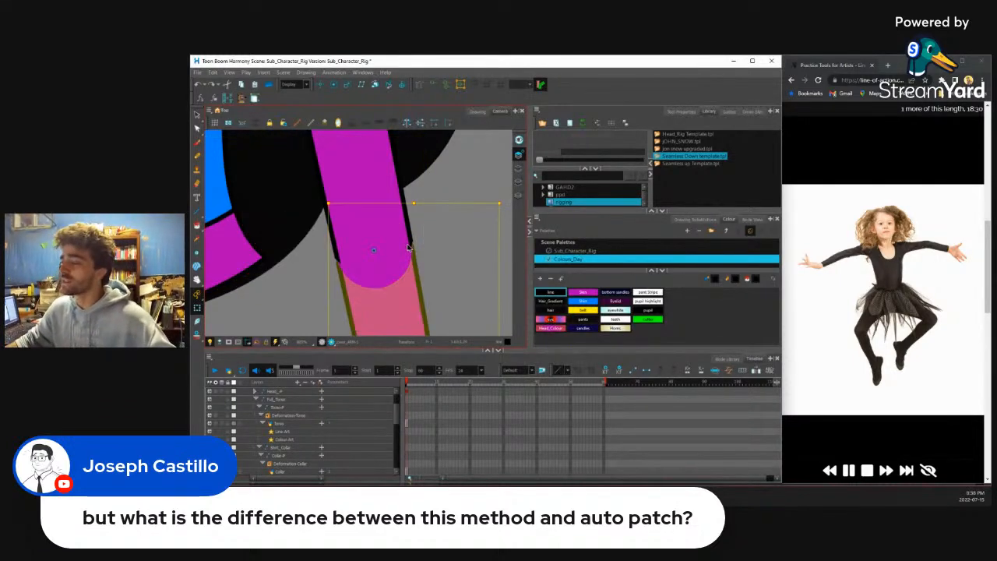
Step: Show the node network and select the hand drawing node between the two seamless arm groups
scroll(415, 243, down, 5)
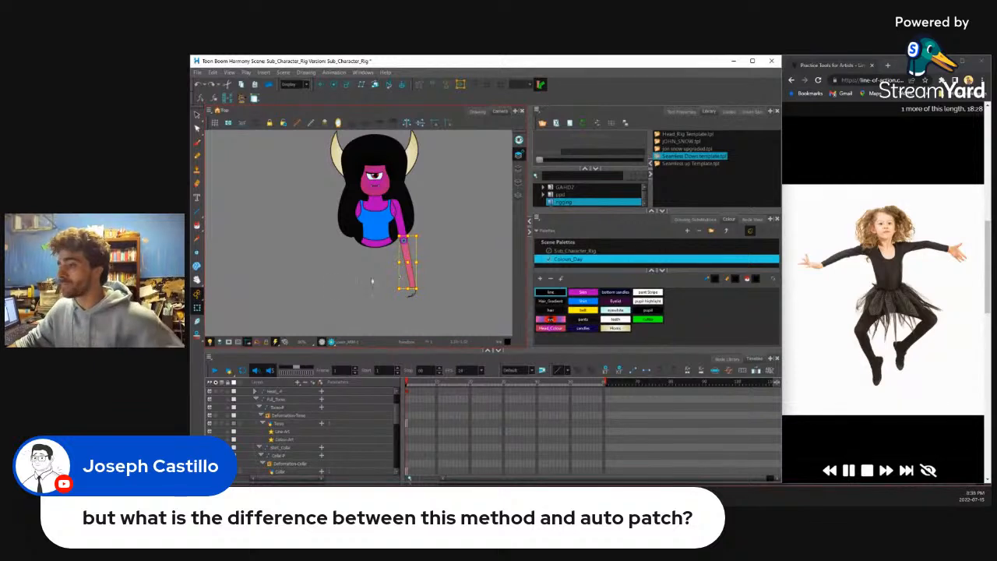
click(752, 219)
scroll(654, 306, up, 3)
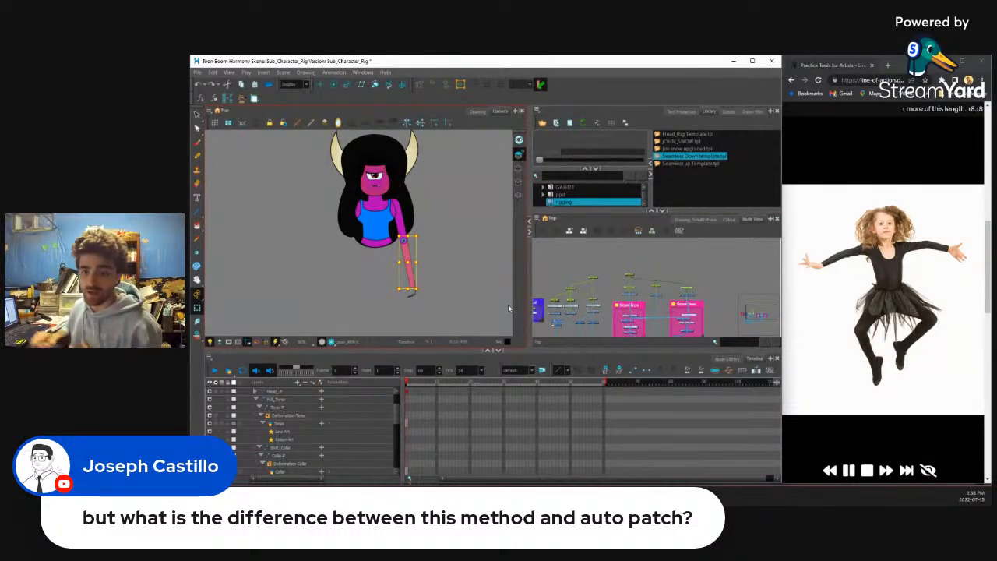
scroll(650, 303, up, 5)
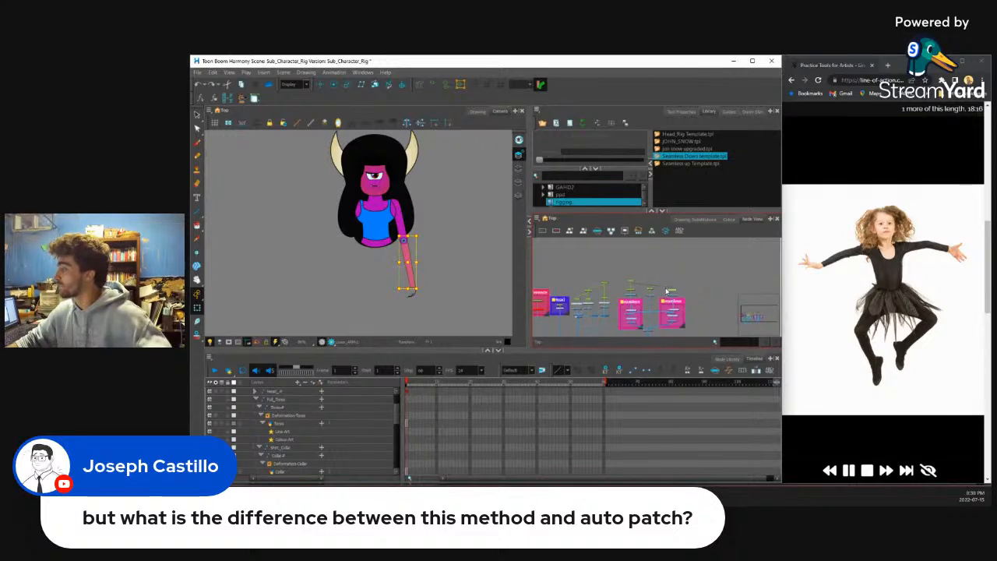
scroll(648, 300, down, 3)
scroll(640, 277, up, 5)
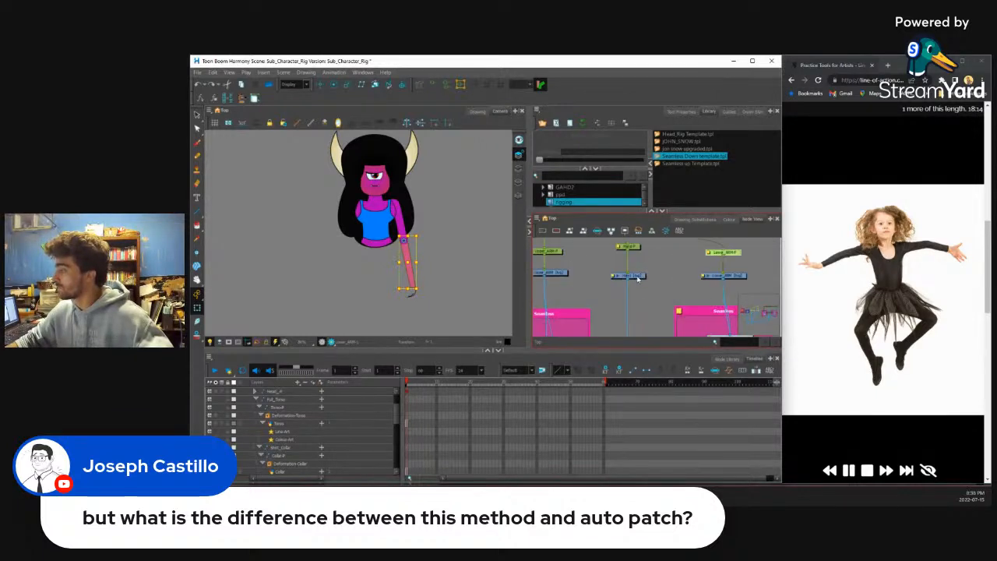
click(639, 277)
scroll(414, 291, up, 3)
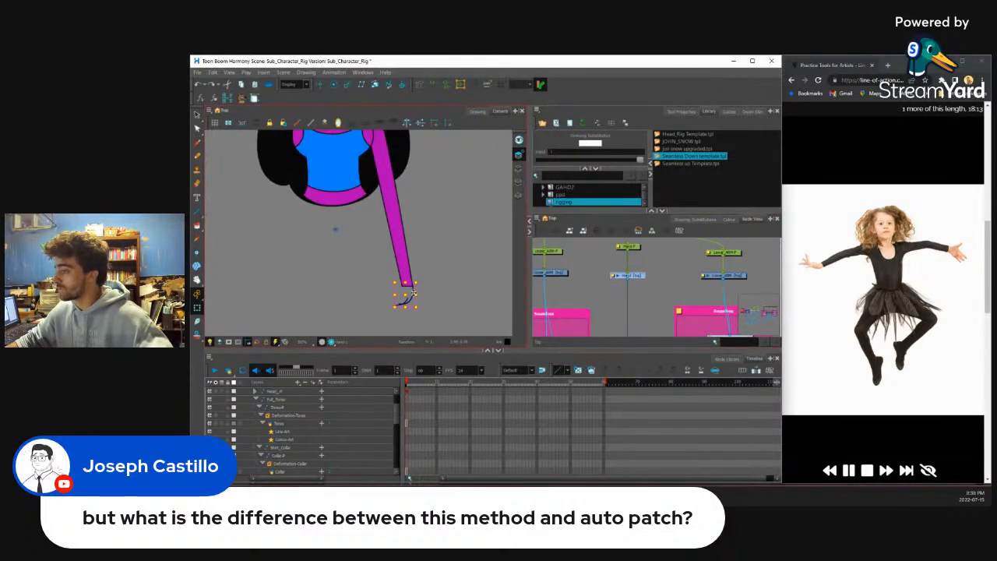
scroll(415, 292, down, 3)
scroll(577, 293, down, 5)
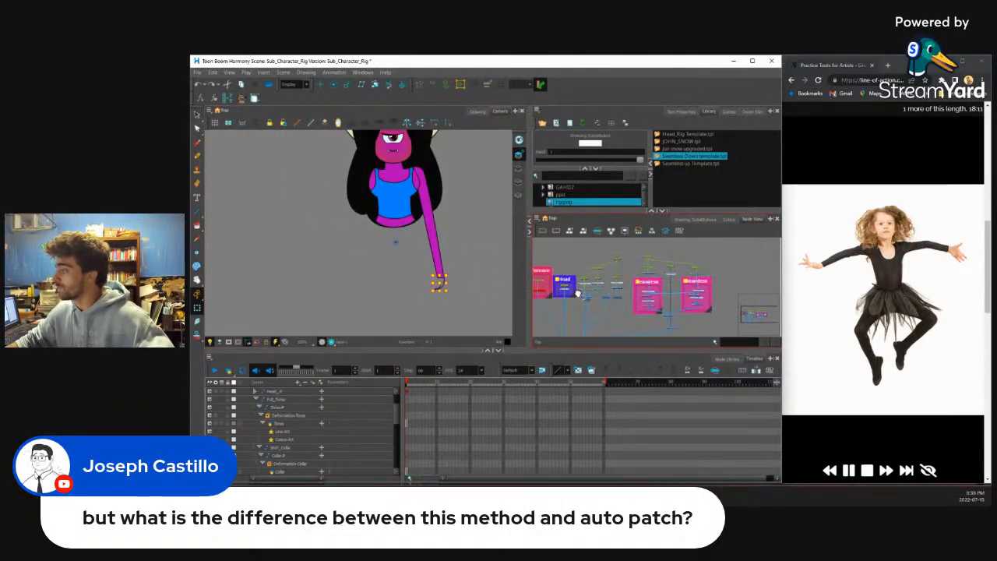
Step: Enable the rough sketch node in the Reference group, and reselect the hand drawing node
drag(577, 293, 600, 294)
scroll(567, 295, up, 4)
click(569, 293)
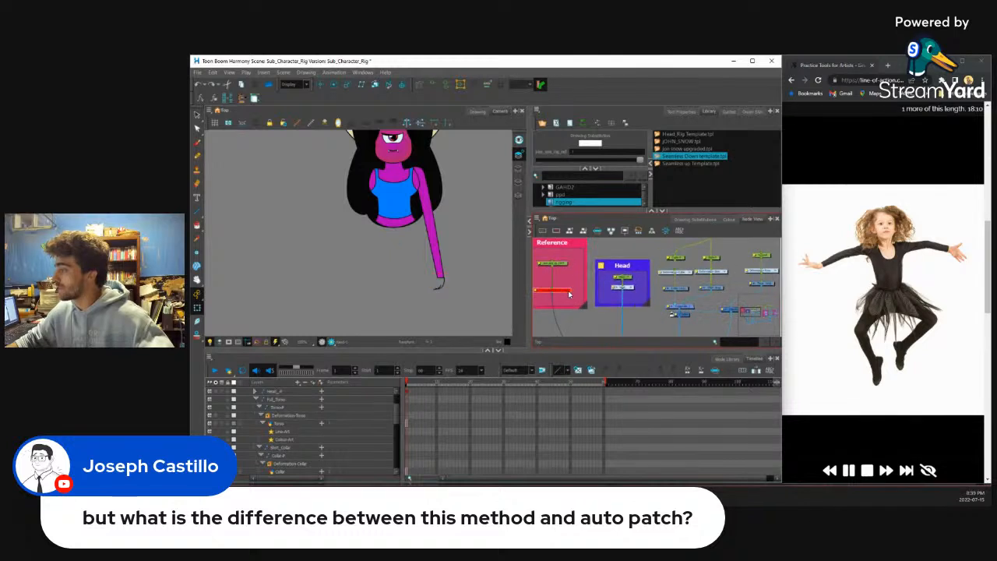
key(a)
scroll(640, 285, down, 4)
drag(726, 277, 698, 281)
scroll(699, 282, up, 5)
click(699, 282)
click(690, 274)
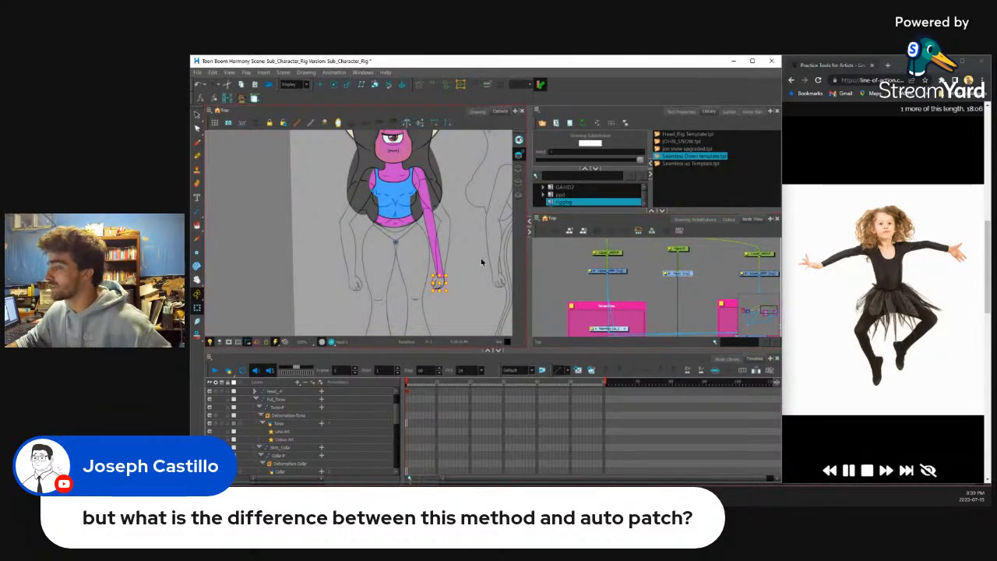
Step: Reshape the lower finger line with the Contour Editor so that its end follows the sketched fingertips
scroll(444, 285, up, 3)
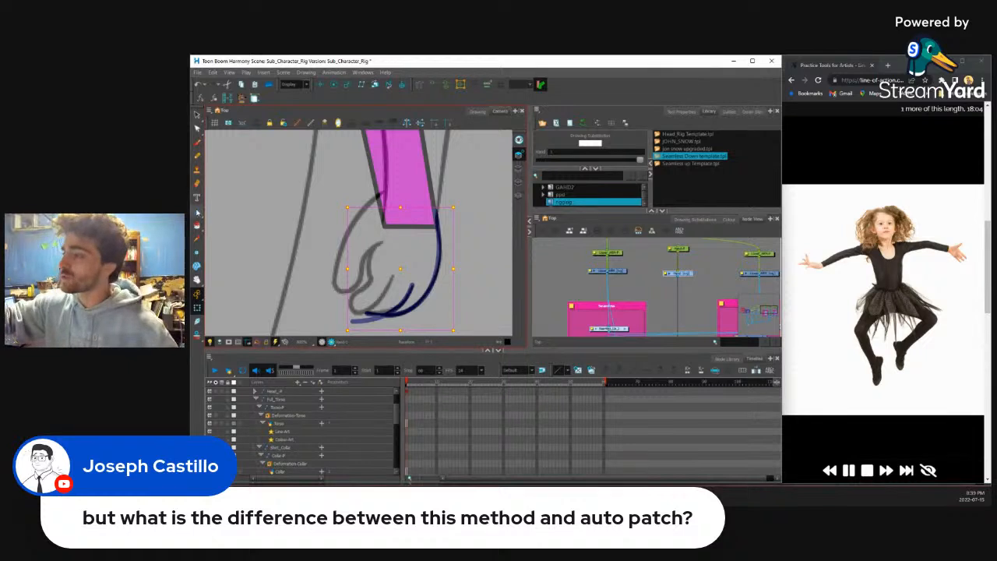
click(197, 211)
drag(413, 247, 427, 232)
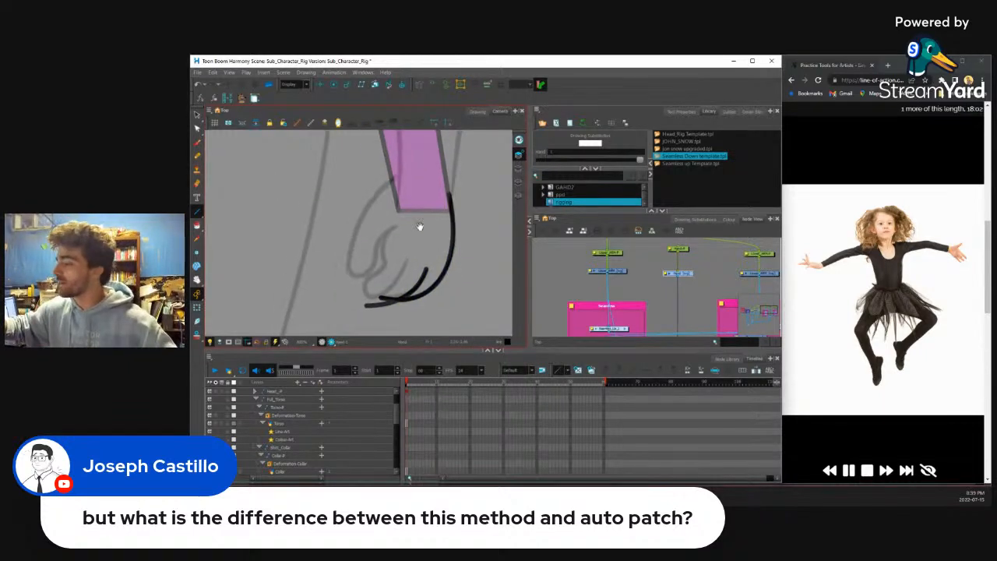
click(197, 128)
click(374, 305)
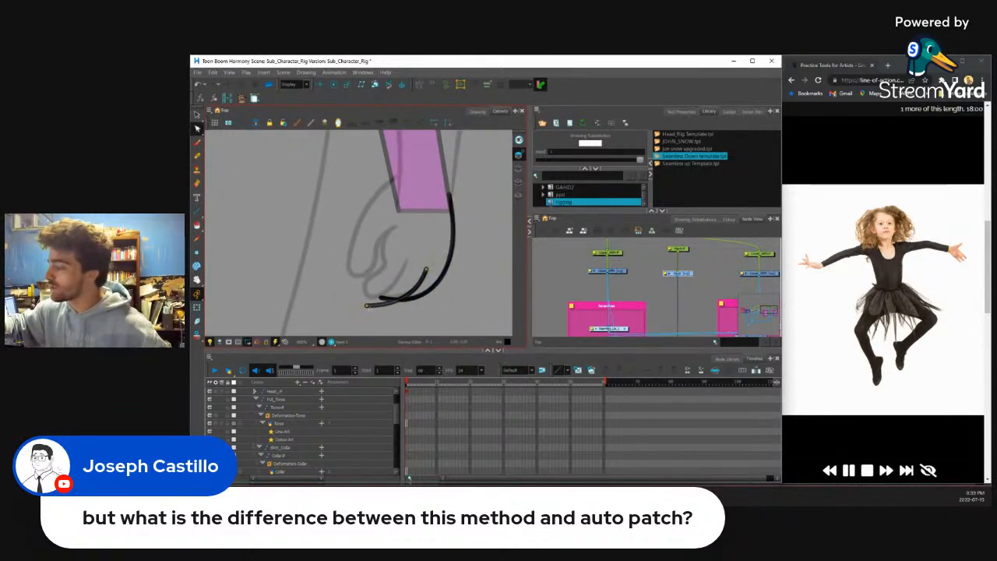
mouse_move(372, 305)
mouse_down()
mouse_move(403, 302)
mouse_move(402, 315)
mouse_up()
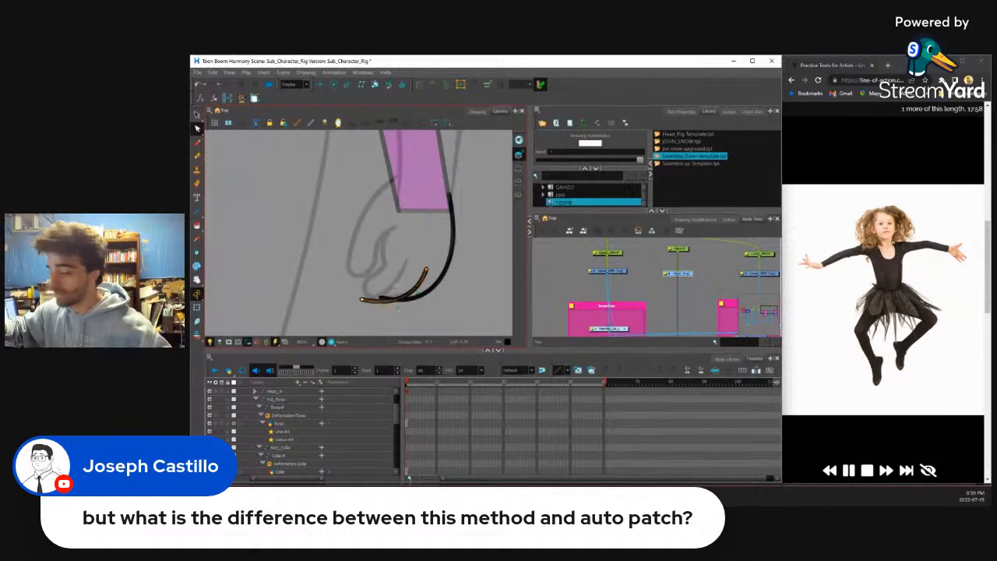
key(alt+t)
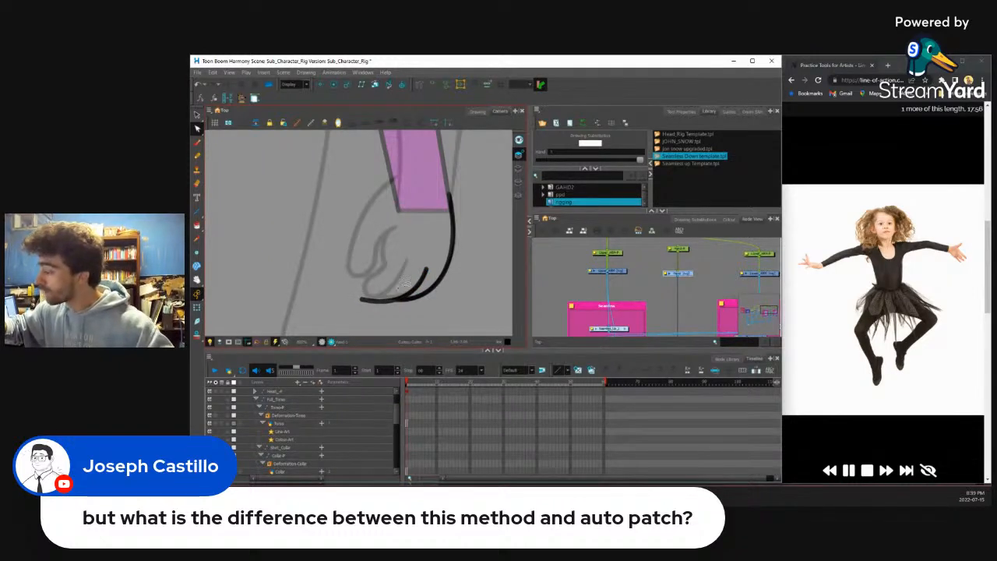
key(alt+q)
drag(363, 302, 374, 296)
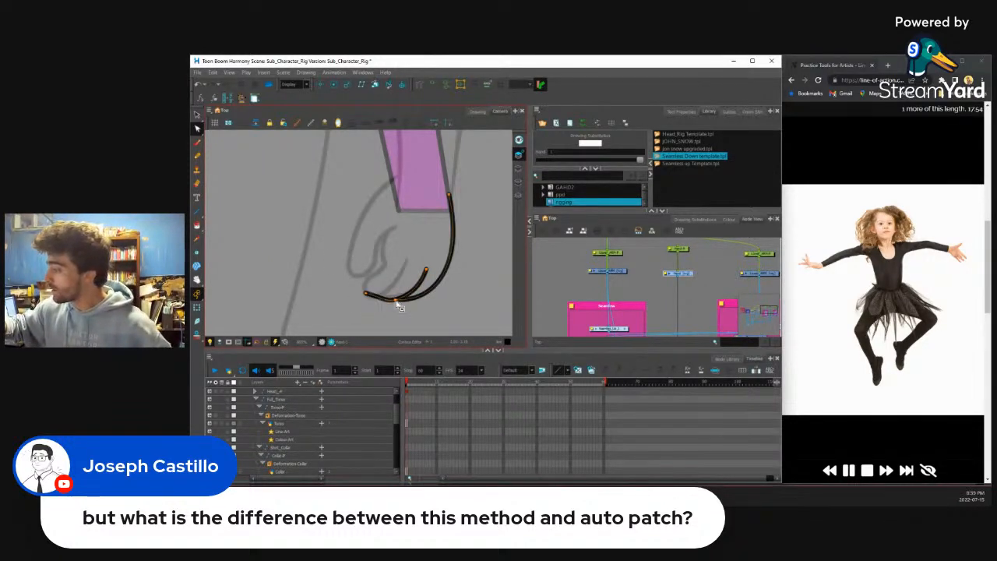
Step: Draw the next finger lines with the Line tool and bend them to the sketched fingertips with the Contour Editor
click(197, 211)
mouse_move(406, 260)
mouse_down()
mouse_move(365, 300)
mouse_move(393, 288)
mouse_up()
click(197, 128)
click(376, 305)
mouse_move(383, 267)
mouse_down()
mouse_move(363, 293)
mouse_move(380, 308)
mouse_up()
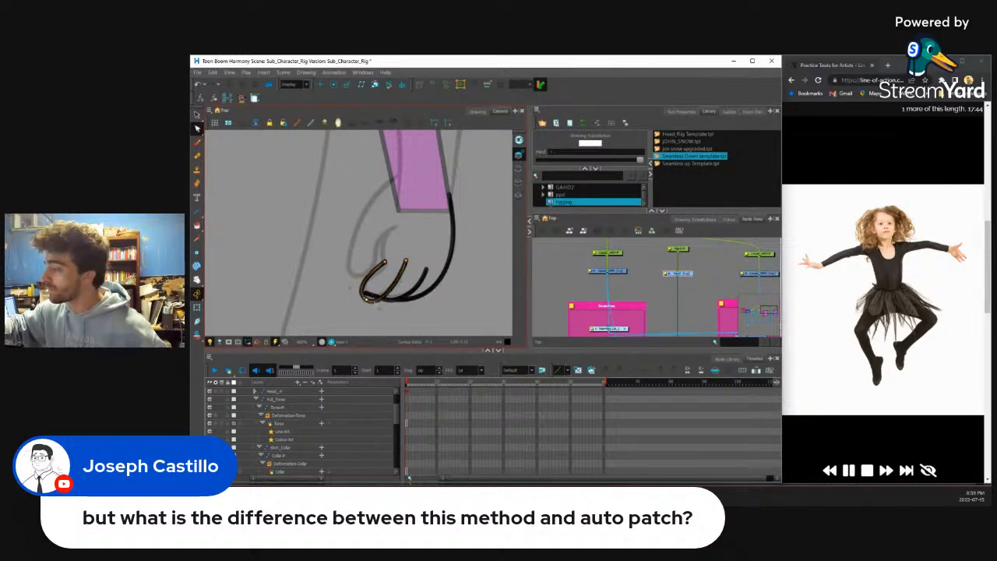
click(376, 292)
click(369, 301)
drag(381, 301, 382, 297)
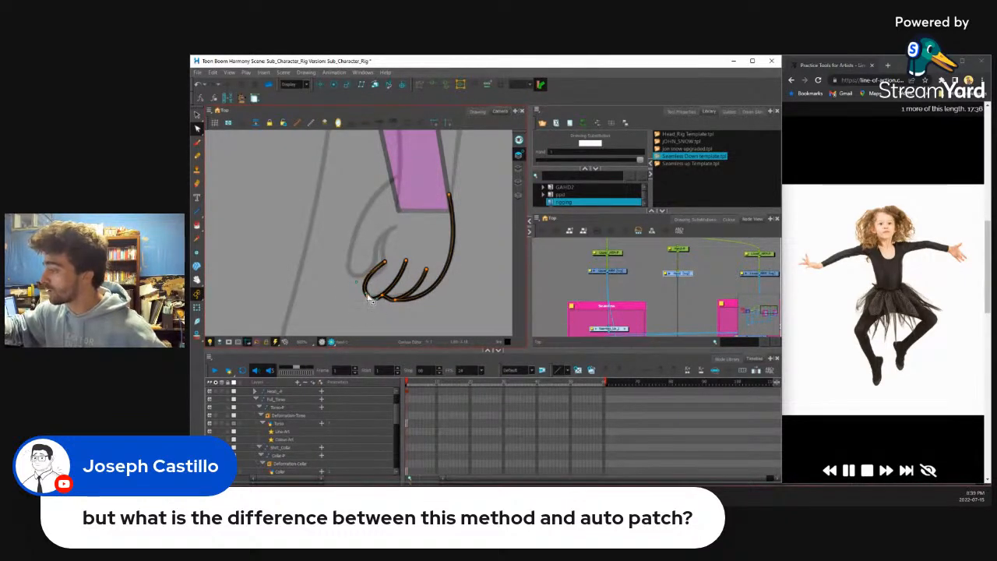
Step: Carry the index finger's line up into the palm along the sketch and refine the curve beneath the fingers
mouse_move(387, 268)
mouse_down()
mouse_move(394, 228)
mouse_move(383, 271)
mouse_up()
drag(395, 228, 392, 228)
drag(383, 270, 381, 270)
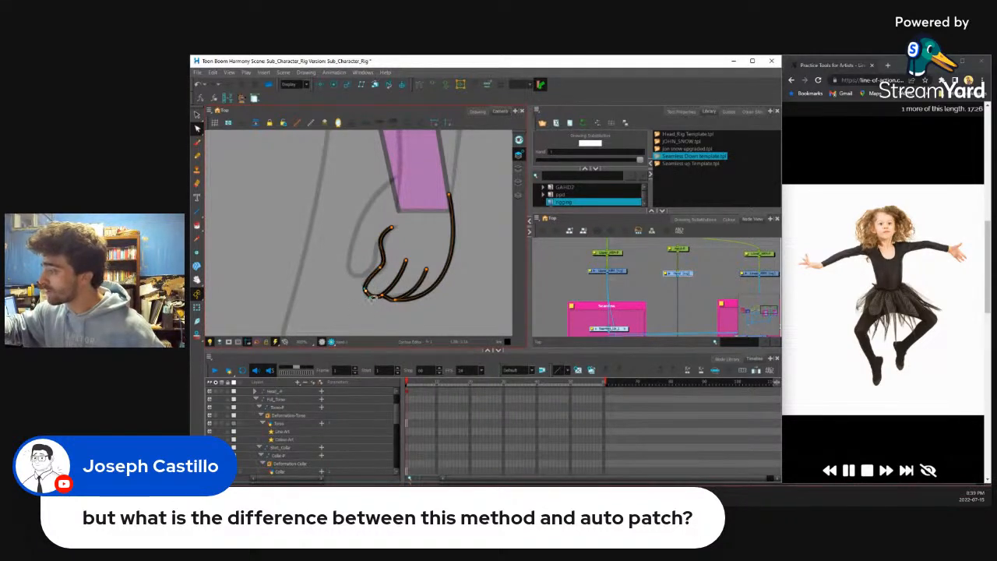
click(459, 203)
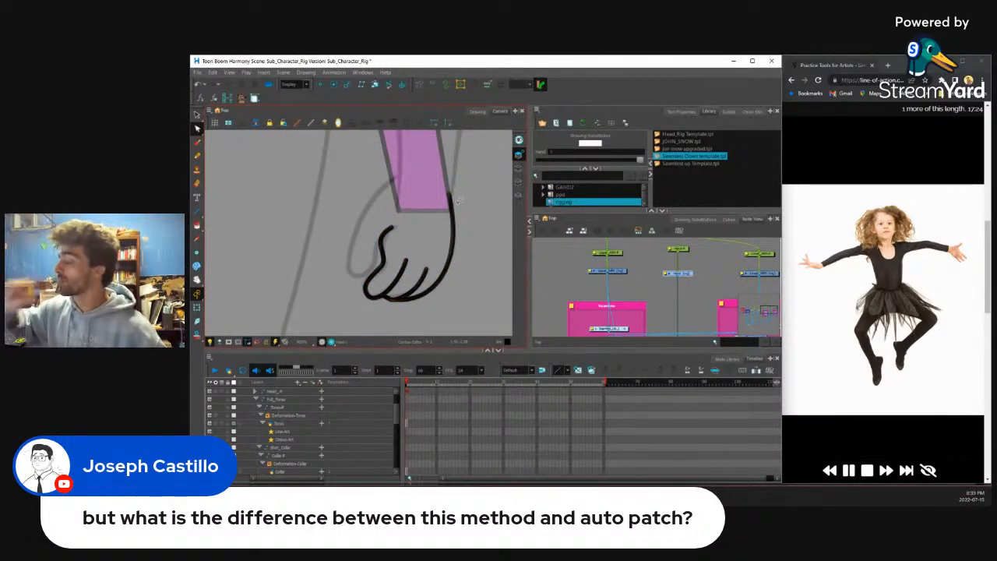
click(395, 304)
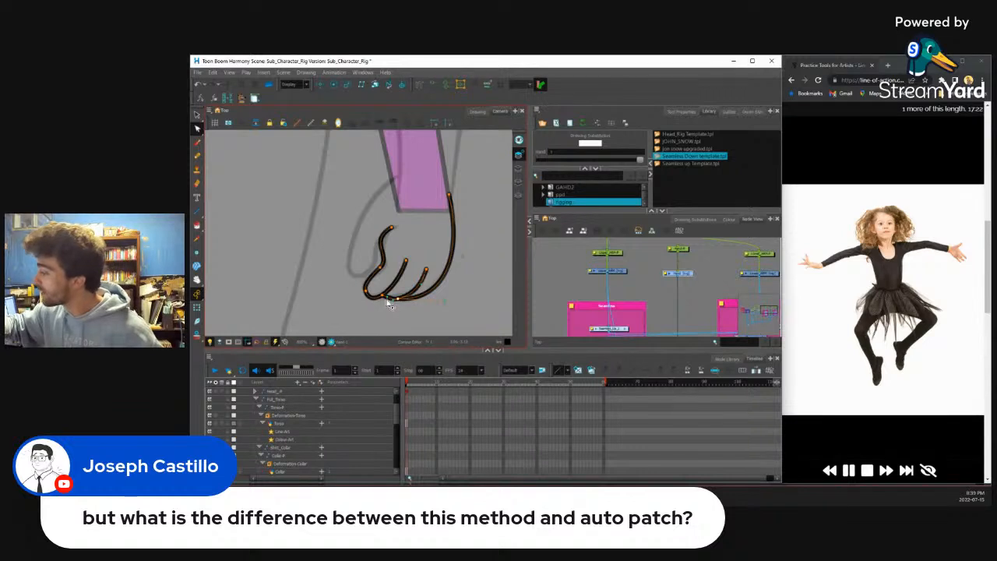
click(407, 300)
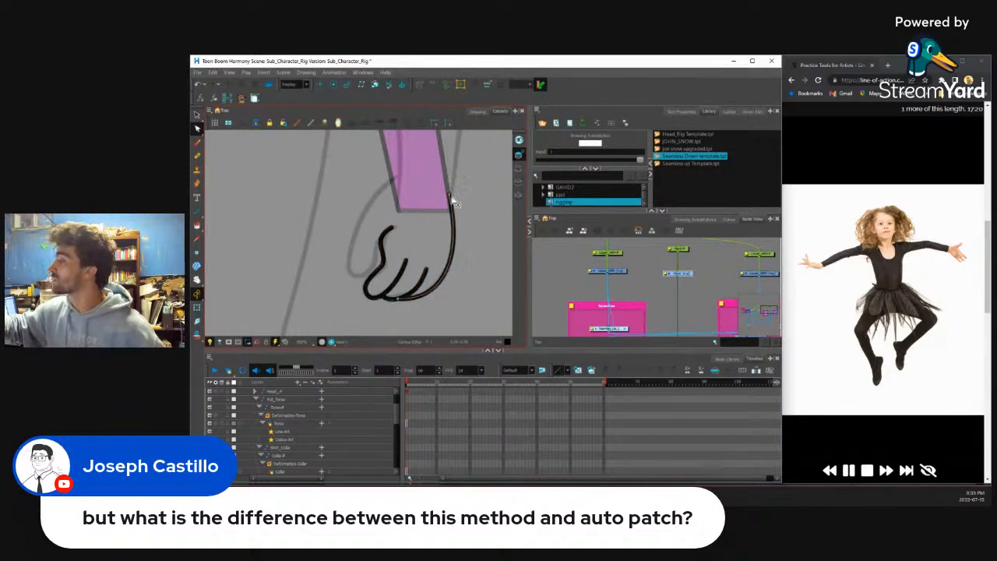
Step: Draw a line across the wrist and another down the thumb's outer edge, curved to match the sketch
drag(449, 197, 393, 178)
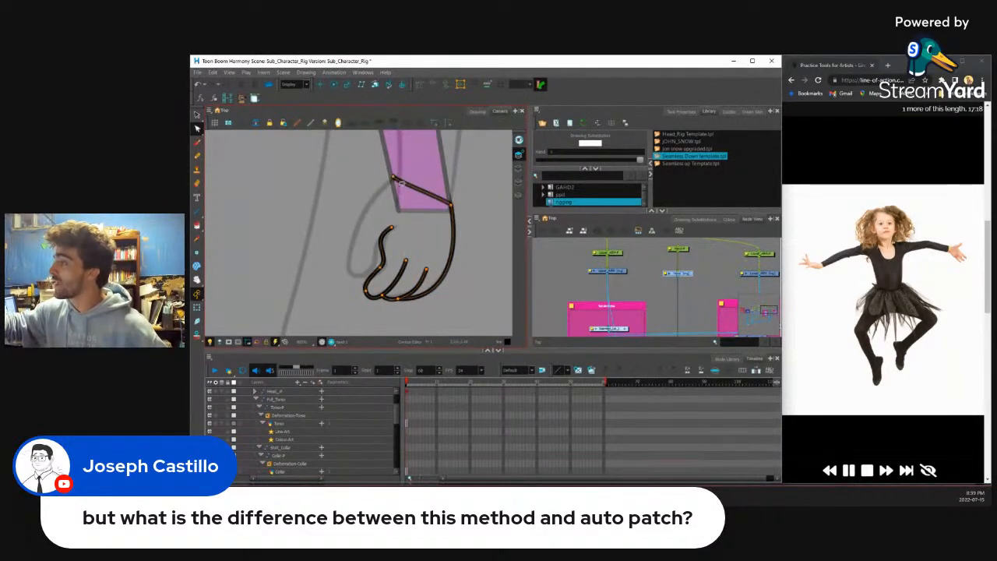
mouse_move(350, 267)
mouse_down()
mouse_move(366, 167)
mouse_move(400, 175)
mouse_move(356, 201)
mouse_up()
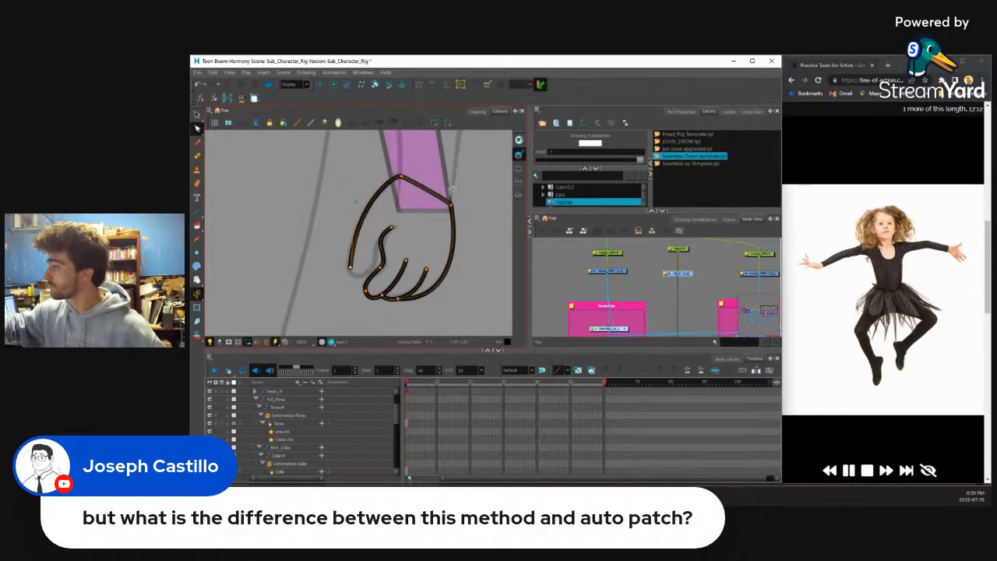
Step: Trace the thumb's tip and inner edge, and adjust the curve to meet the index finger's line
drag(350, 268, 396, 243)
click(348, 287)
drag(343, 304, 344, 307)
drag(353, 247, 400, 231)
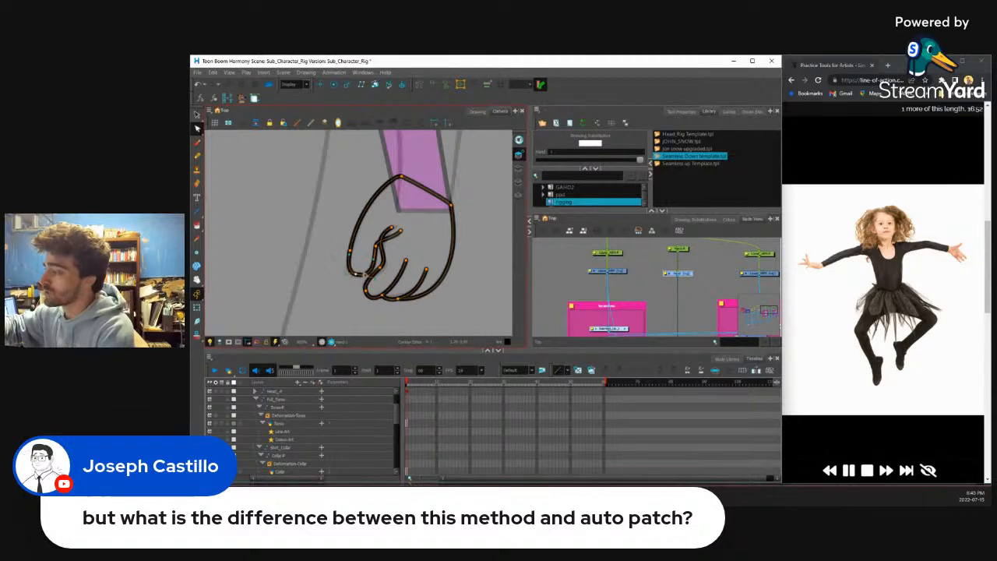
key(alt+t)
key(alt+q)
click(377, 247)
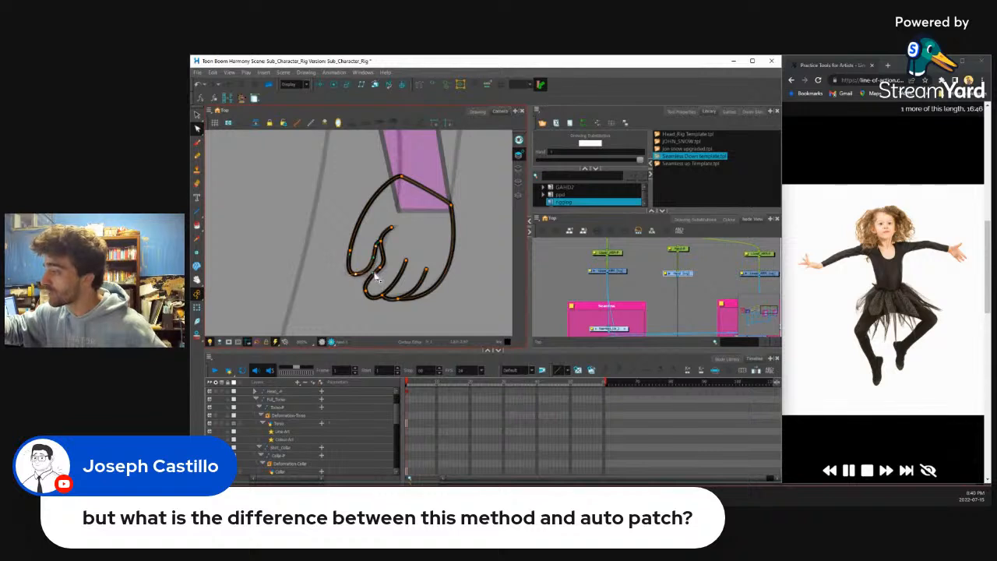
click(415, 244)
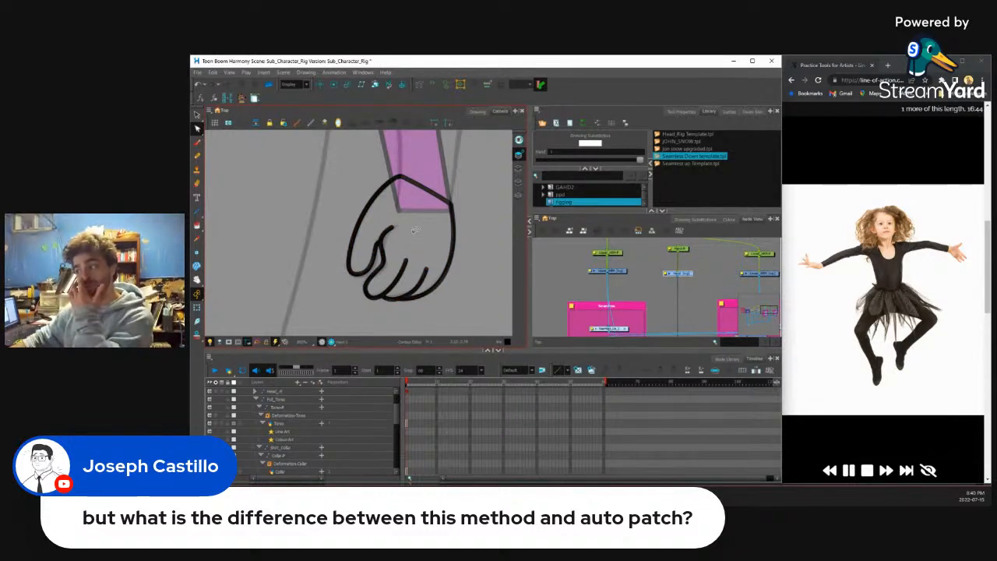
Step: Select the whole hand line art with the Select tool and copy it
scroll(421, 288, down, 2)
scroll(417, 272, up, 3)
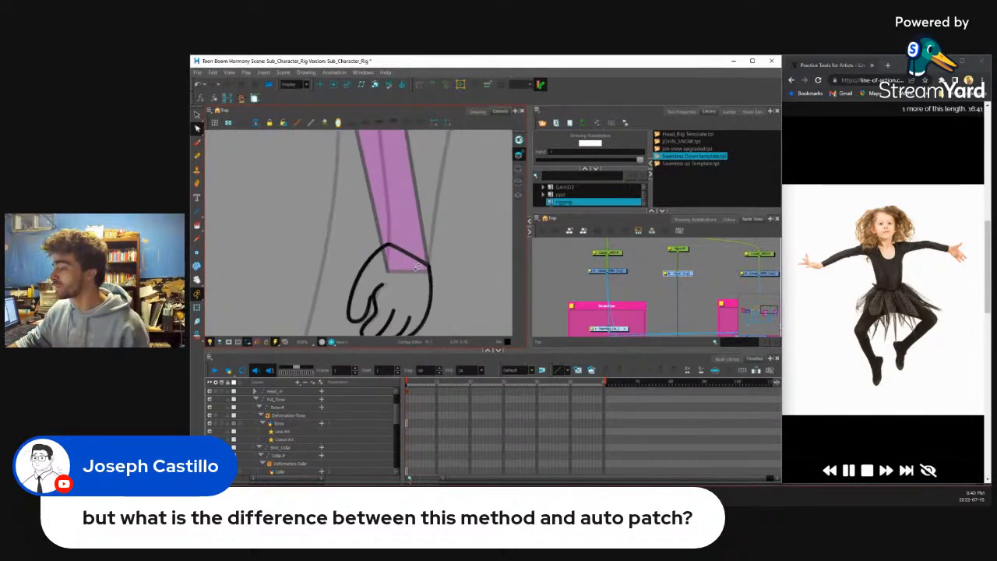
scroll(417, 267, down, 3)
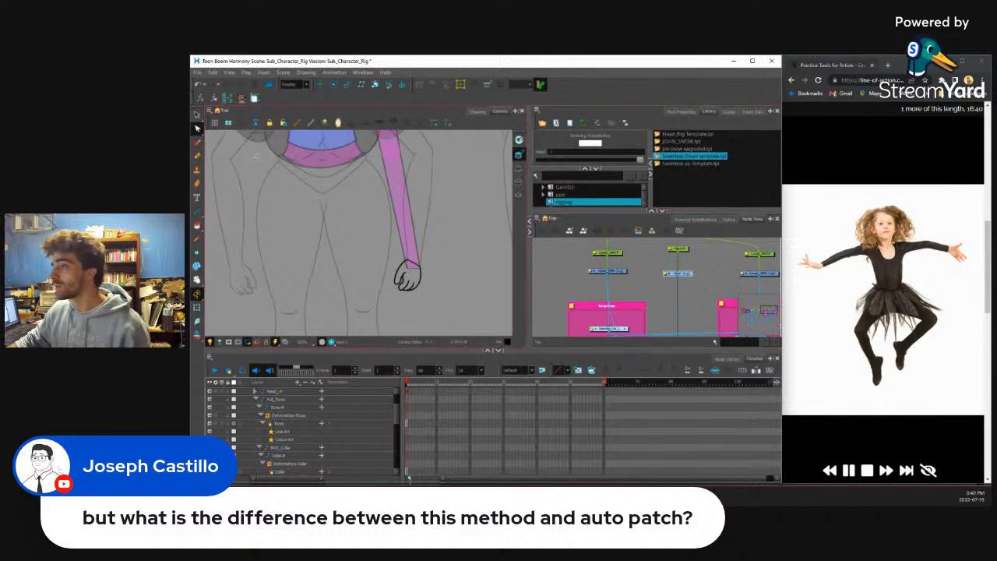
click(197, 114)
click(411, 269)
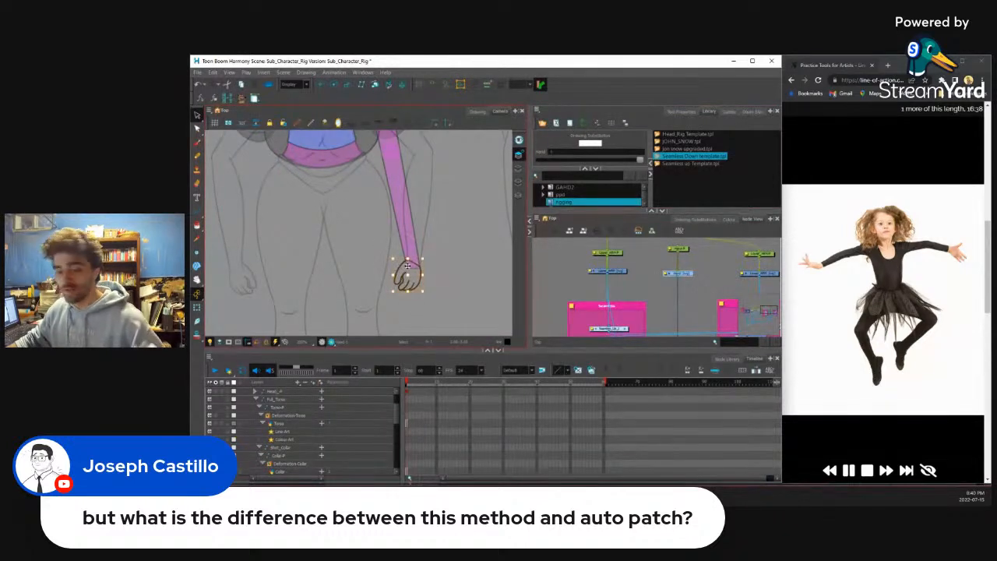
key(ctrl+c)
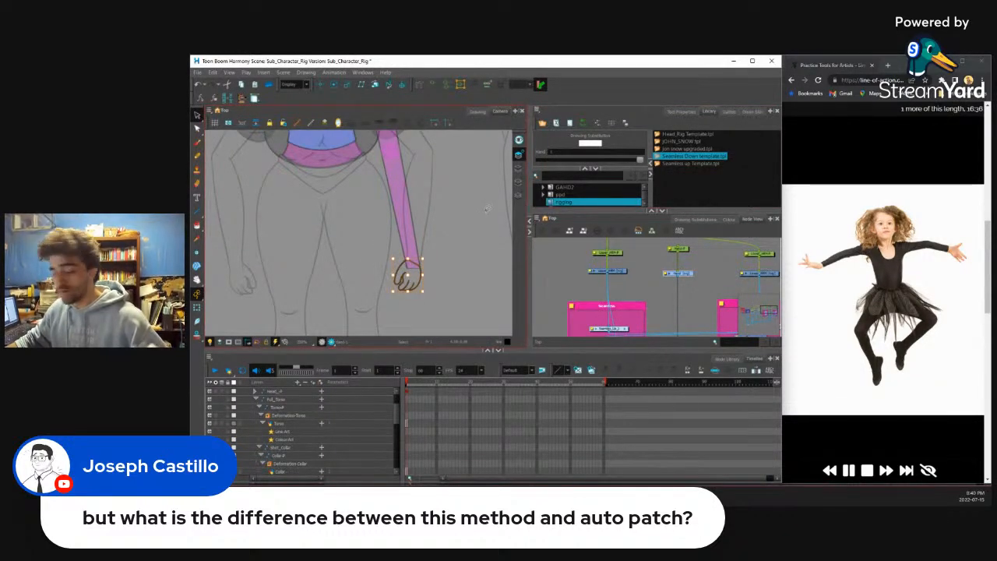
Step: Remove the copied hand lines from their current art layer, paste them onto the line art layer, and fill the hand with the magenta skin colour
key(Delete)
key(ctrl+v)
click(729, 219)
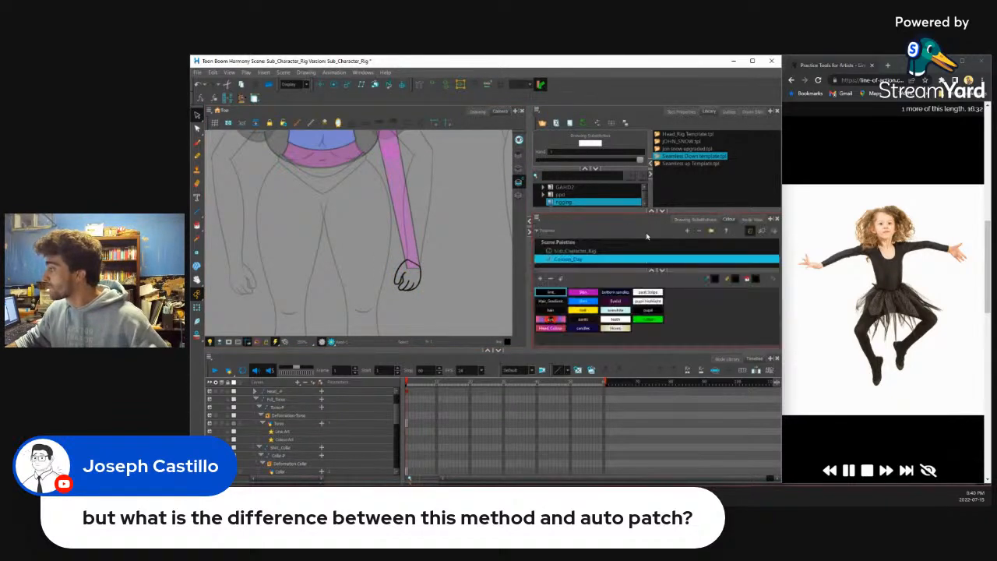
click(576, 294)
click(197, 225)
scroll(413, 275, up, 3)
scroll(419, 273, down, 5)
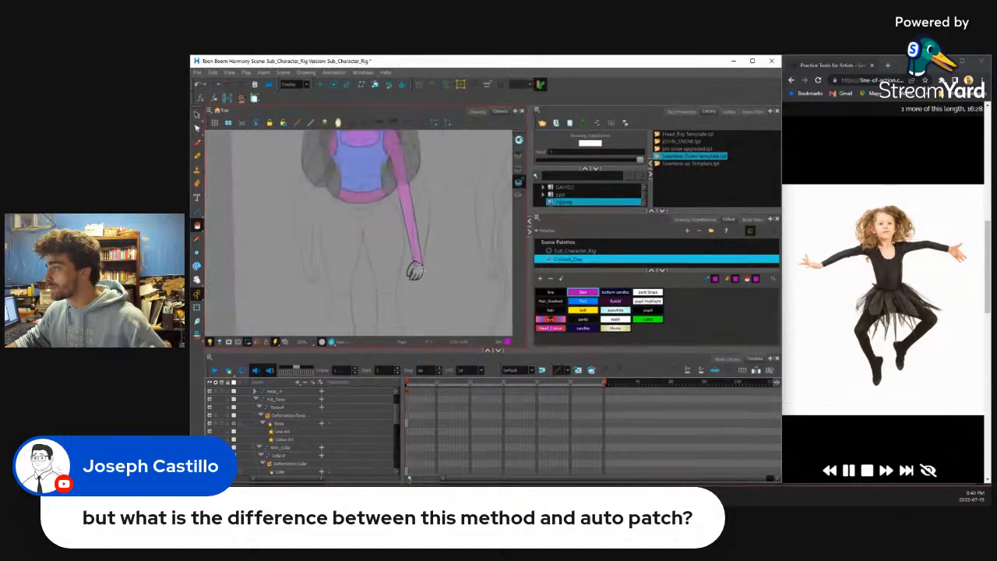
click(414, 271)
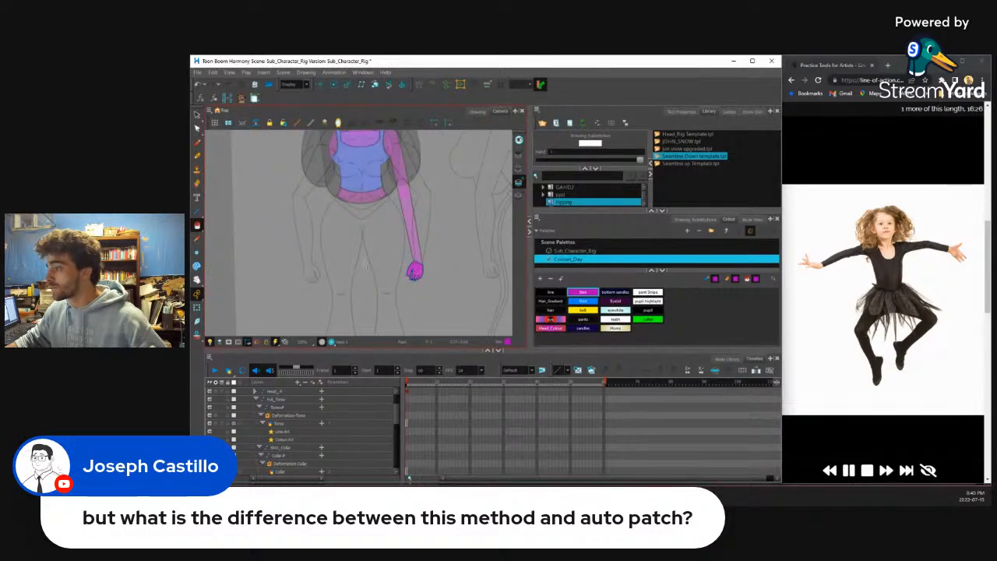
scroll(414, 271, up, 2)
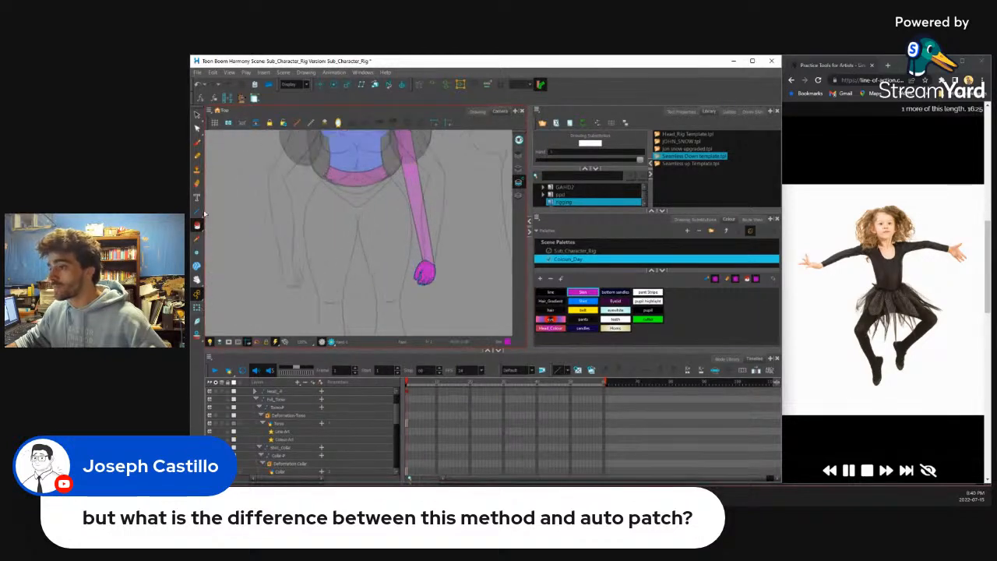
Step: Remove the line across the wrist with the Contour Editor so the hand's outline is open toward the forearm
click(197, 129)
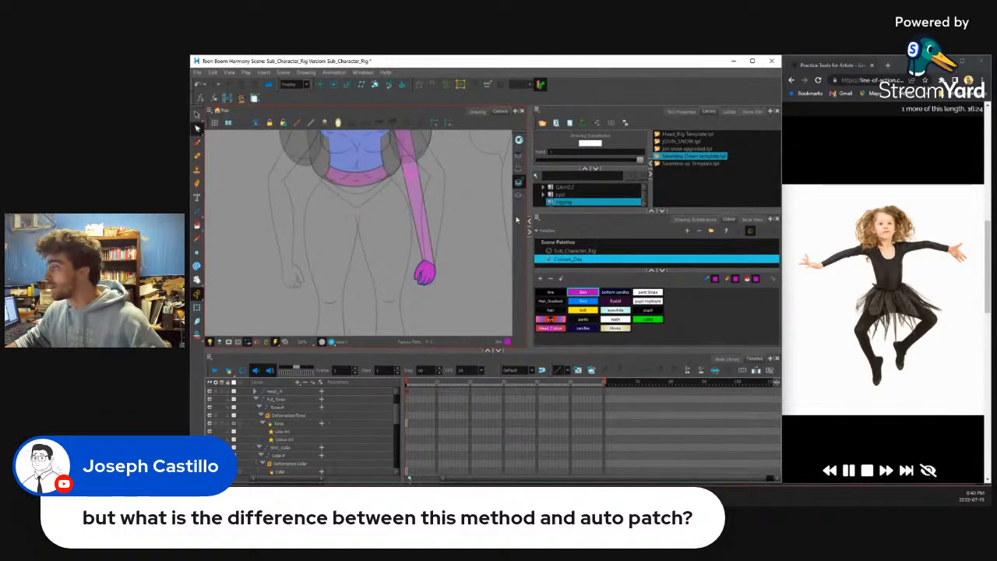
scroll(415, 278, up, 5)
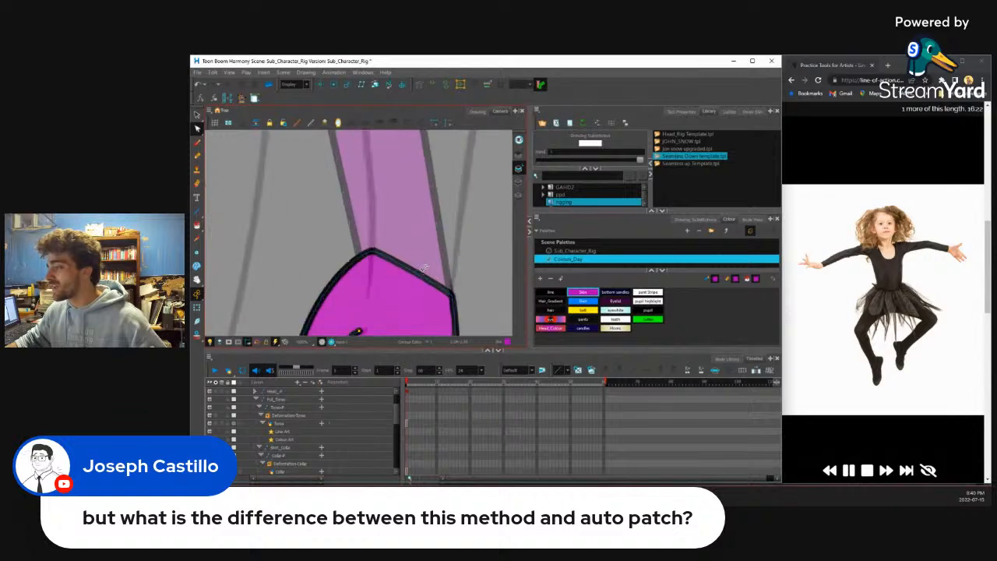
click(414, 274)
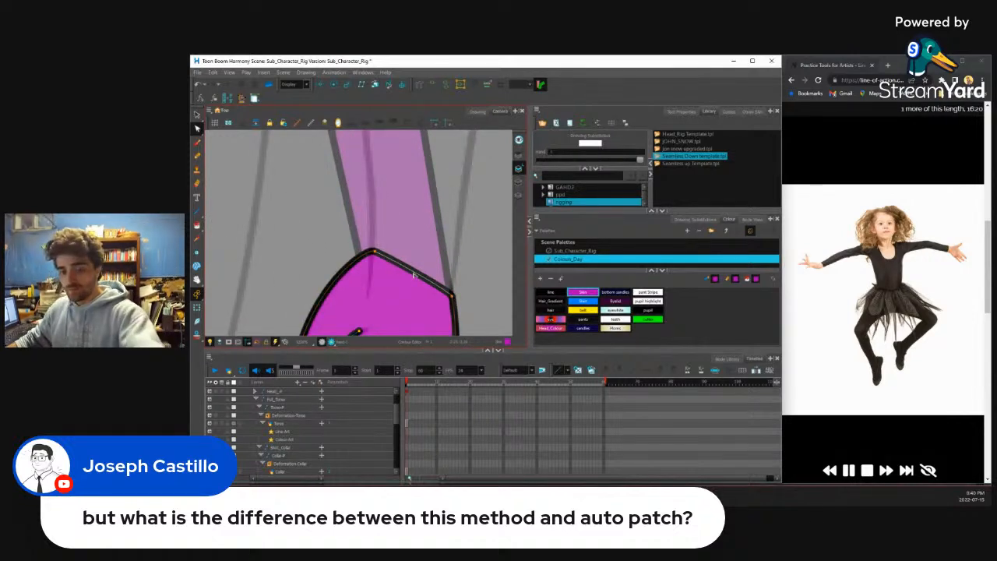
scroll(413, 274, down, 4)
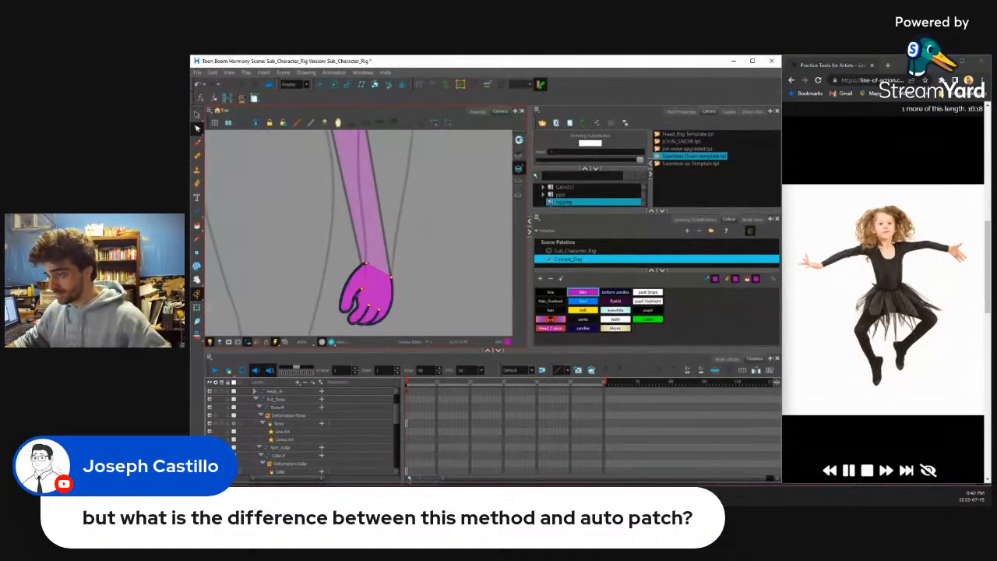
click(197, 308)
click(425, 274)
scroll(401, 276, down, 7)
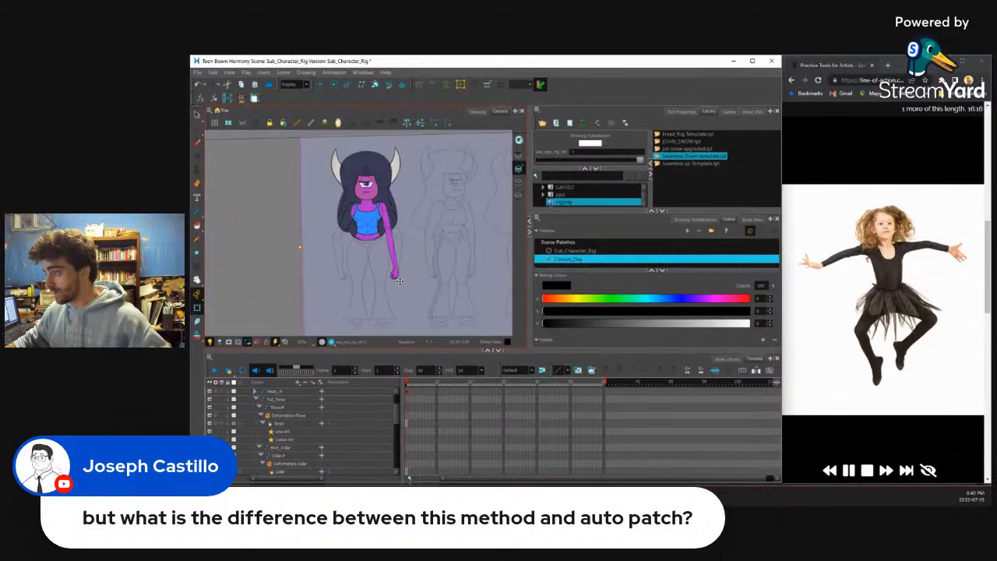
scroll(398, 280, up, 5)
Step: Add a parent peg above the Lower_ARM-P peg and connect the hand's peg beneath it in the node network
click(752, 219)
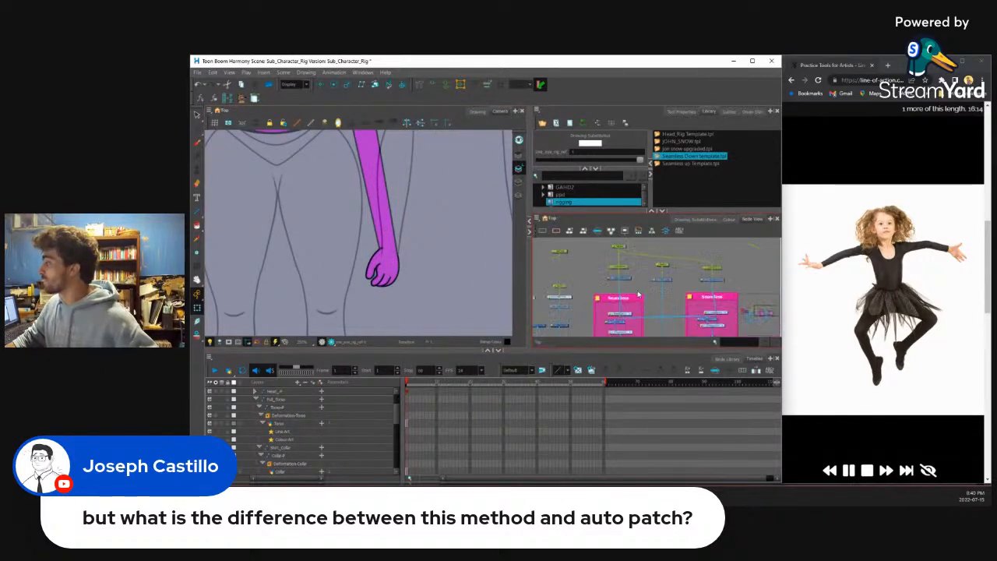
scroll(638, 294, up, 4)
drag(686, 277, 620, 286)
key(ctrl+z)
key(ctrl+z)
key(ctrl+z)
drag(703, 267, 700, 291)
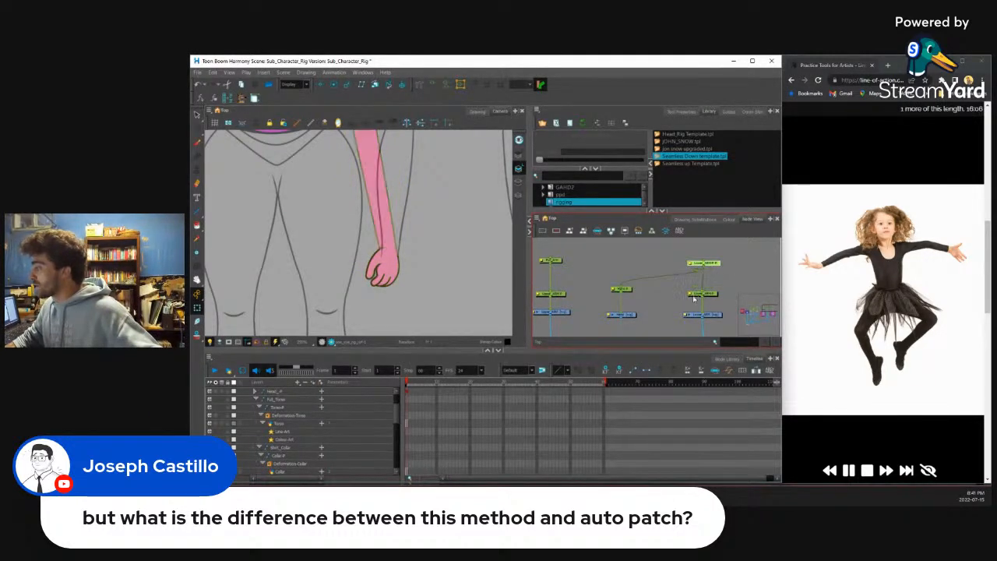
Step: Copy the X and Y pivot values from the Lower_ARM-P peg into the Lower_ARM-P-P peg's properties
click(690, 294)
click(690, 264)
drag(552, 134, 414, 144)
drag(537, 363, 497, 361)
double_click(407, 370)
key(ctrl+v)
drag(537, 373, 506, 374)
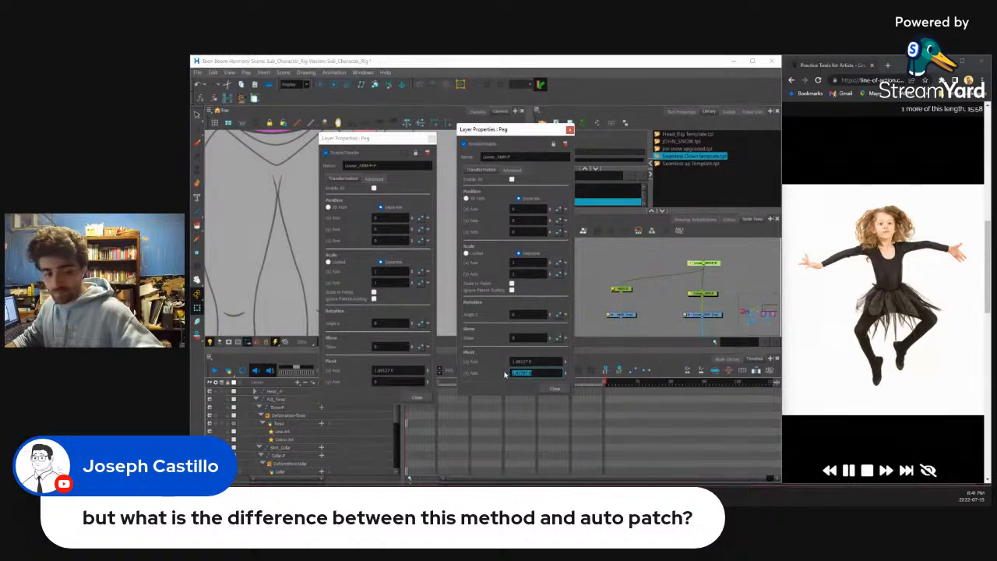
double_click(400, 382)
key(ctrl+v)
click(417, 398)
click(557, 389)
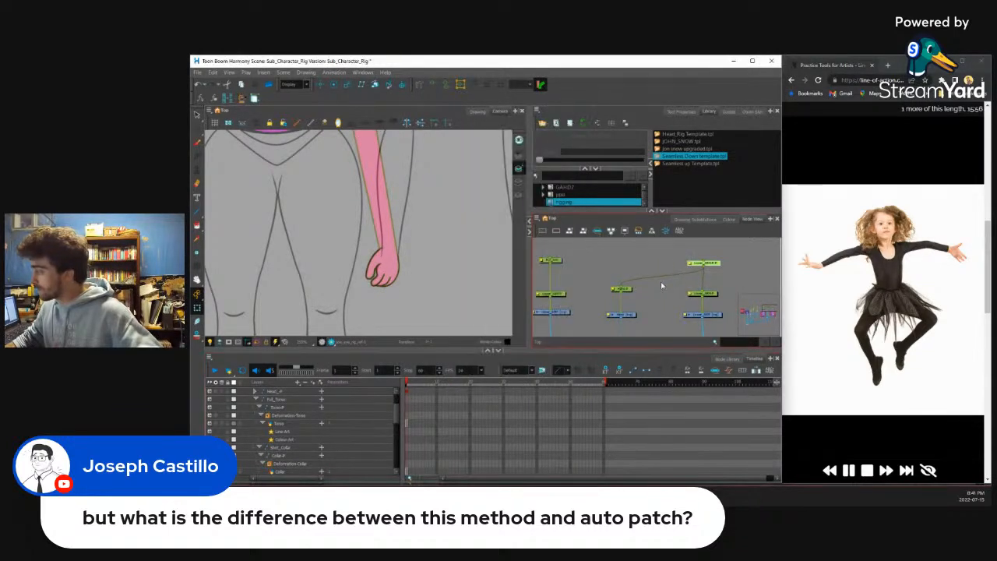
Step: Connect the Full_Arm peg to the Lower_ARM-P-P peg and arrange the pegs in the node network
drag(660, 283, 672, 289)
drag(675, 254, 715, 267)
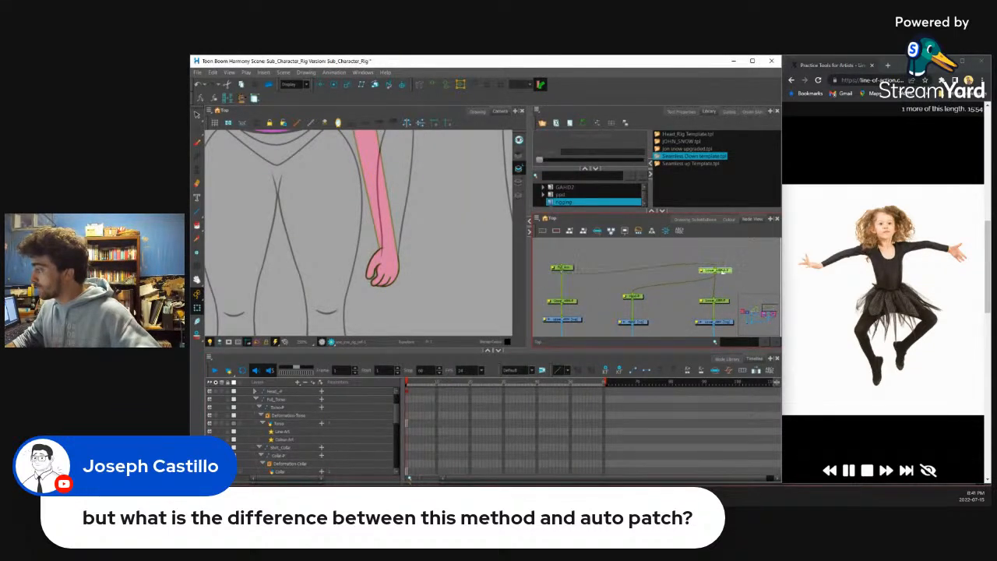
drag(563, 267, 562, 250)
scroll(591, 257, down, 2)
scroll(420, 287, down, 5)
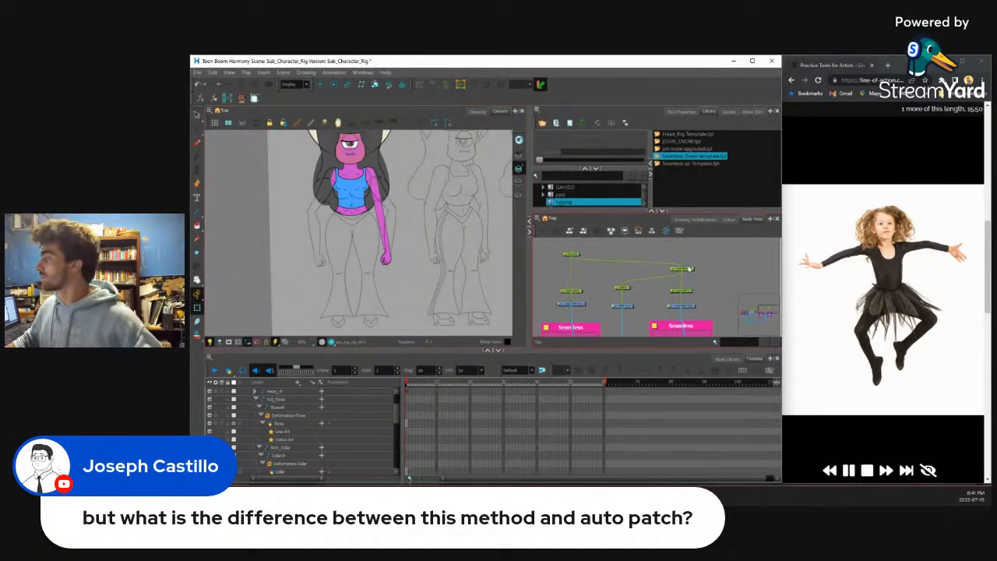
drag(688, 270, 684, 269)
Step: Search the node library for a Display node, add it beside the Upper_ARM drawing and connect the drawing to it
scroll(395, 255, up, 3)
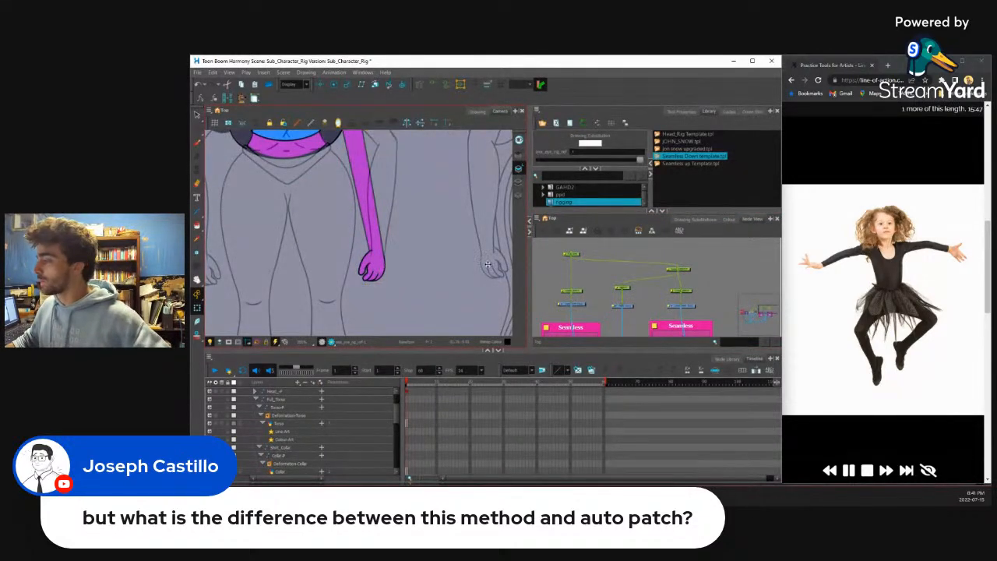
scroll(576, 294, up, 3)
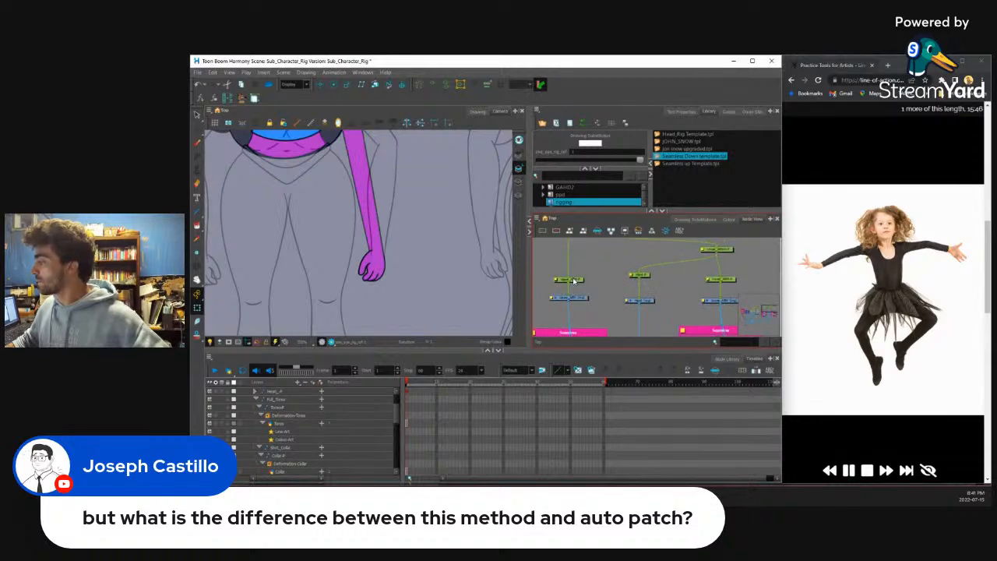
click(579, 296)
drag(579, 296, 578, 303)
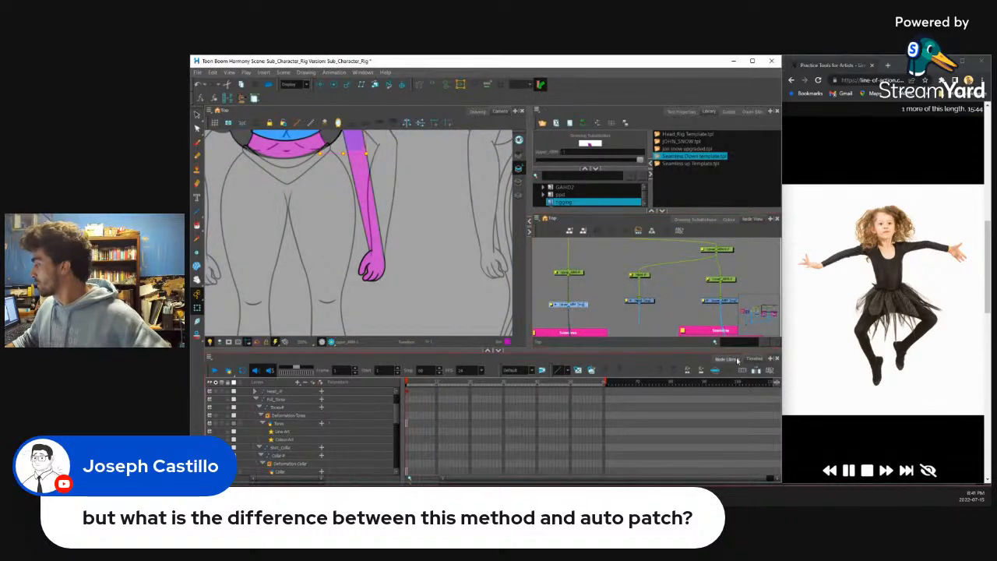
click(732, 359)
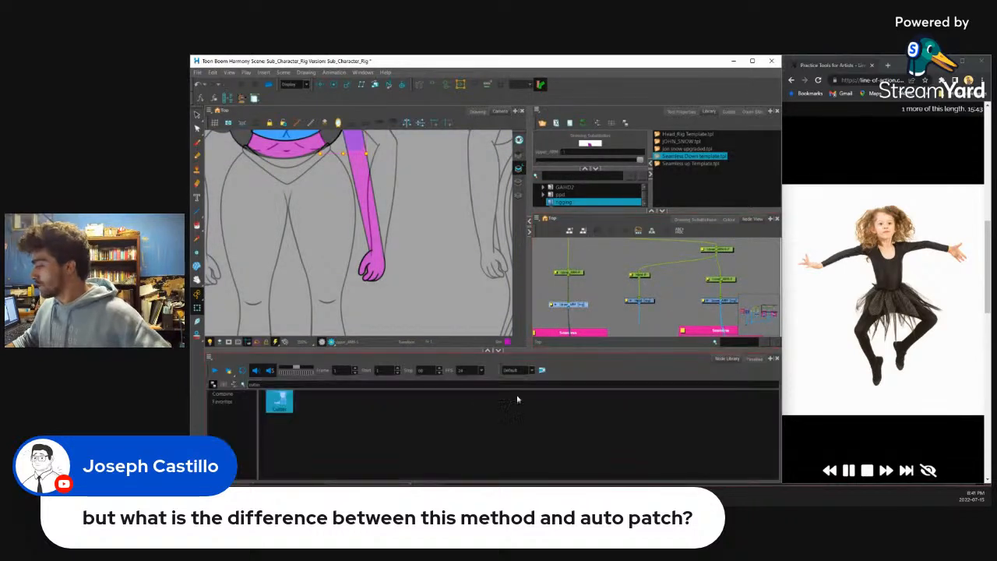
click(240, 387)
text(disp)
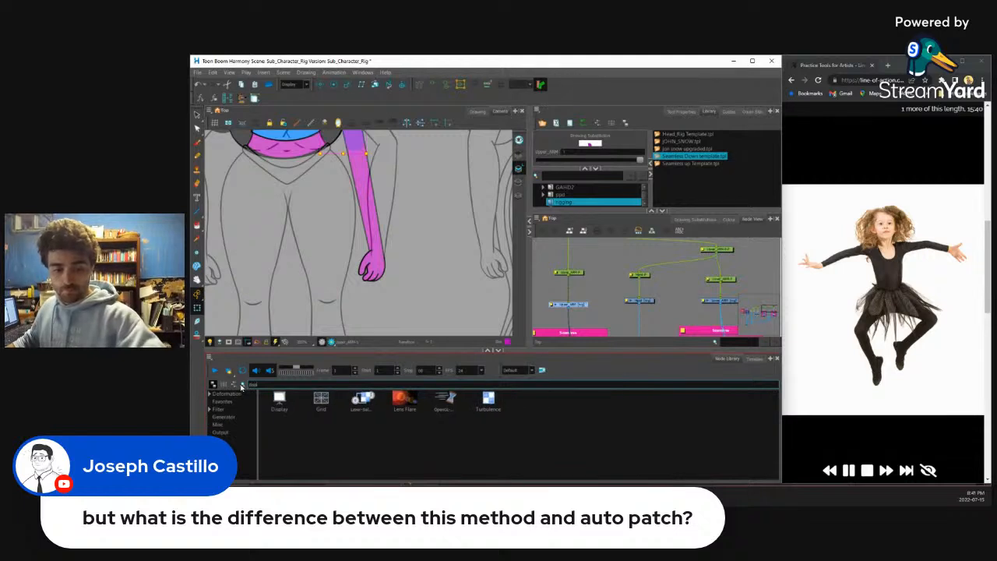
text(lay)
click(276, 398)
mouse_move(598, 297)
mouse_down()
mouse_move(598, 314)
mouse_move(601, 300)
mouse_up()
scroll(597, 314, up, 2)
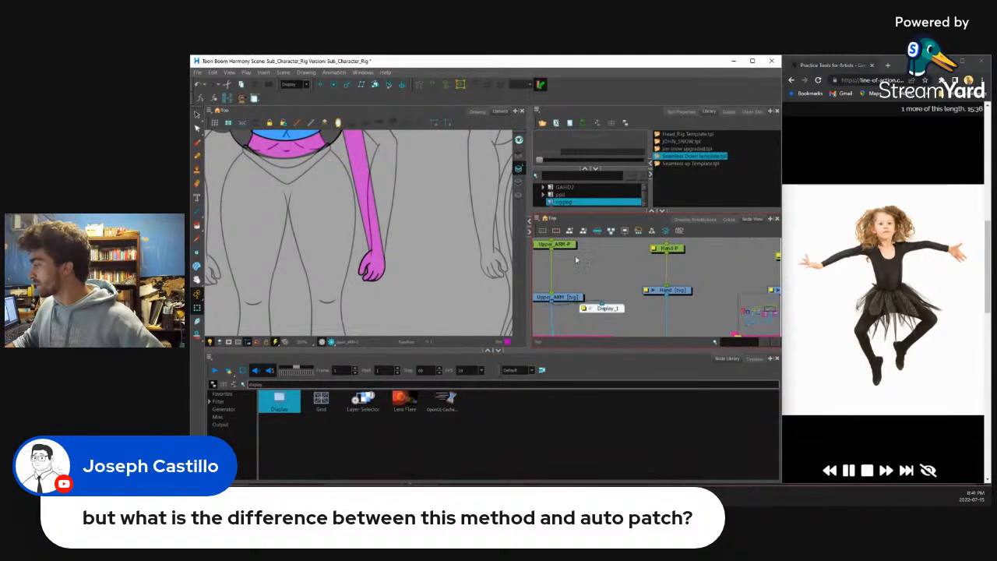
Step: Set the active display to Display_1 and select the isolated upper arm drawing in the camera view
click(292, 83)
click(294, 101)
scroll(355, 212, down, 4)
scroll(361, 194, up, 6)
click(341, 202)
scroll(351, 207, down, 2)
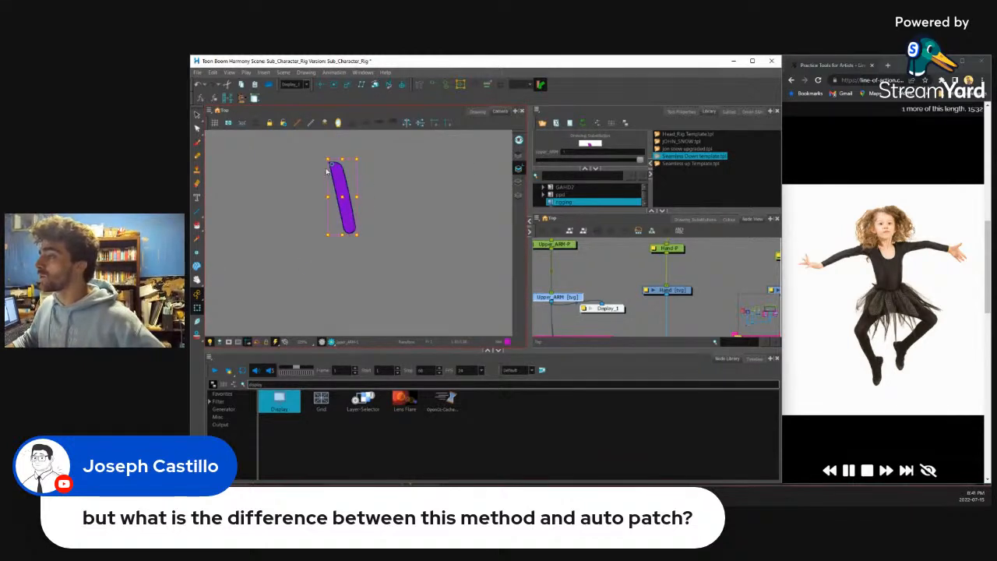
scroll(346, 233, down, 1)
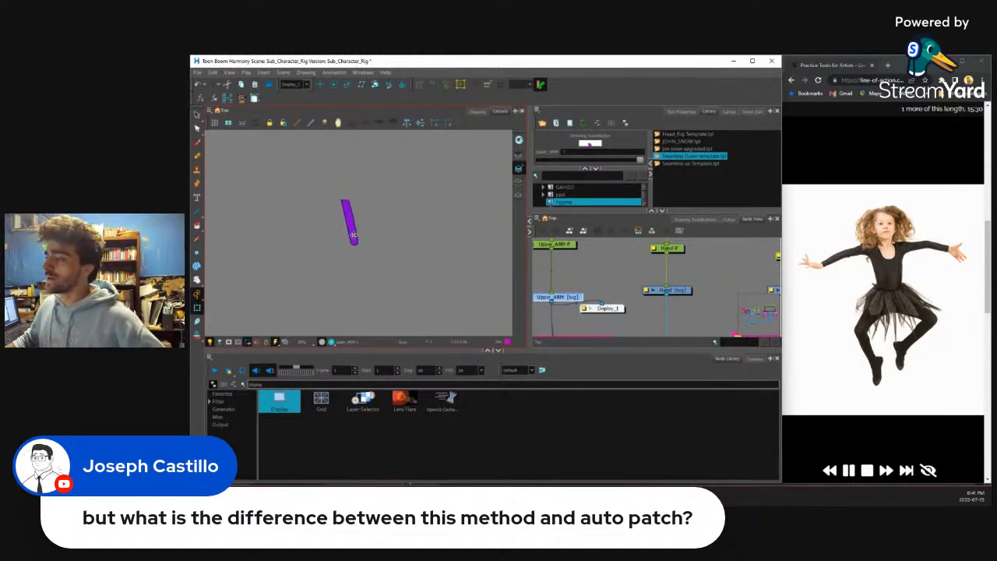
scroll(350, 234, up, 5)
scroll(350, 231, down, 5)
scroll(351, 228, up, 4)
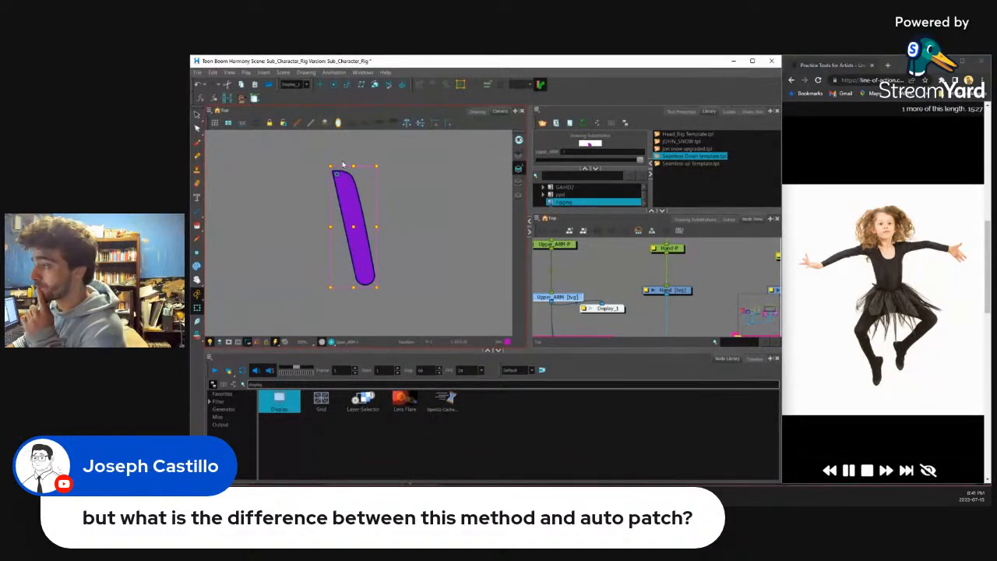
Step: Create an envelope deformer with 4 deformation points around the upper arm using the Envelope Creator
click(334, 71)
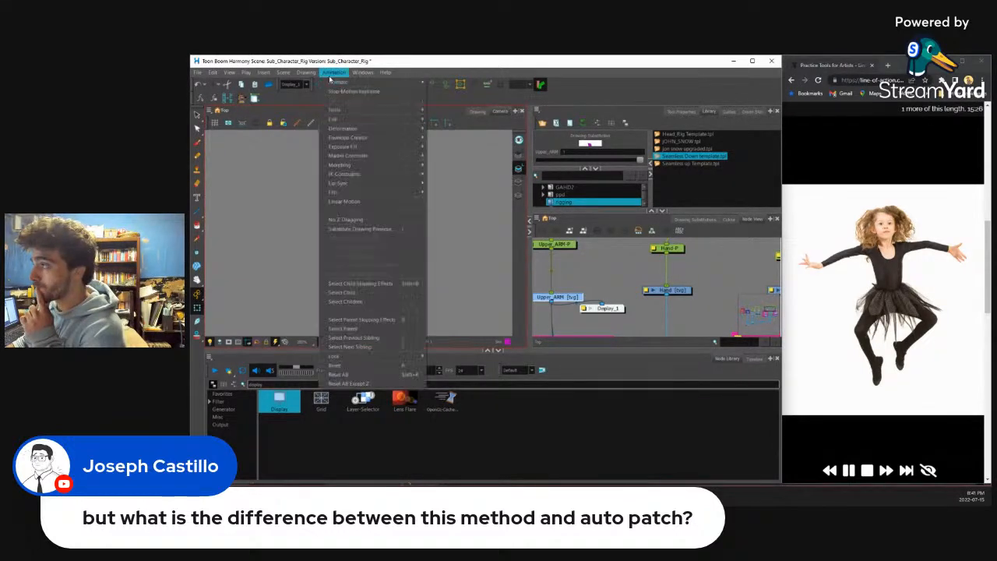
click(432, 138)
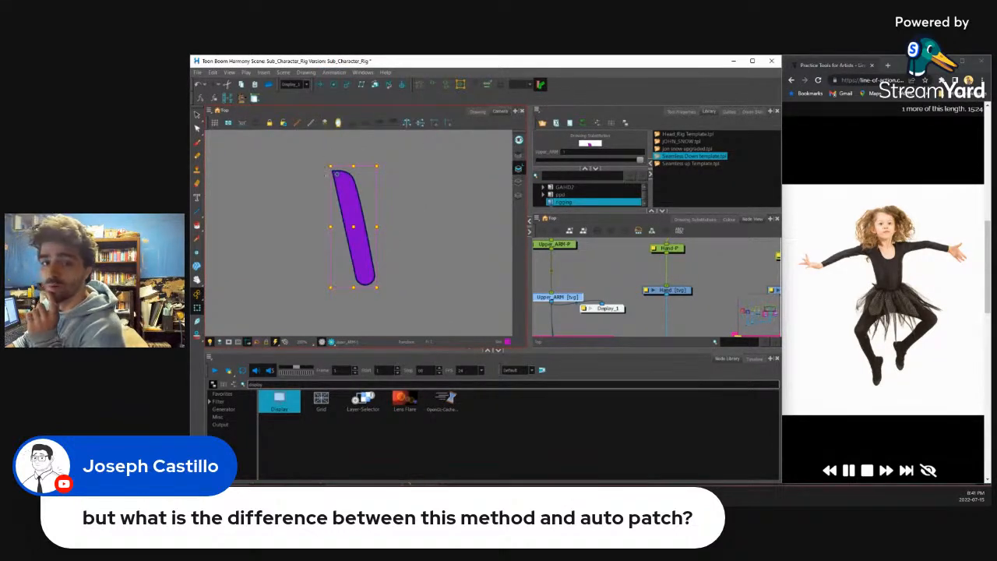
drag(300, 156, 402, 218)
text(4)
click(463, 314)
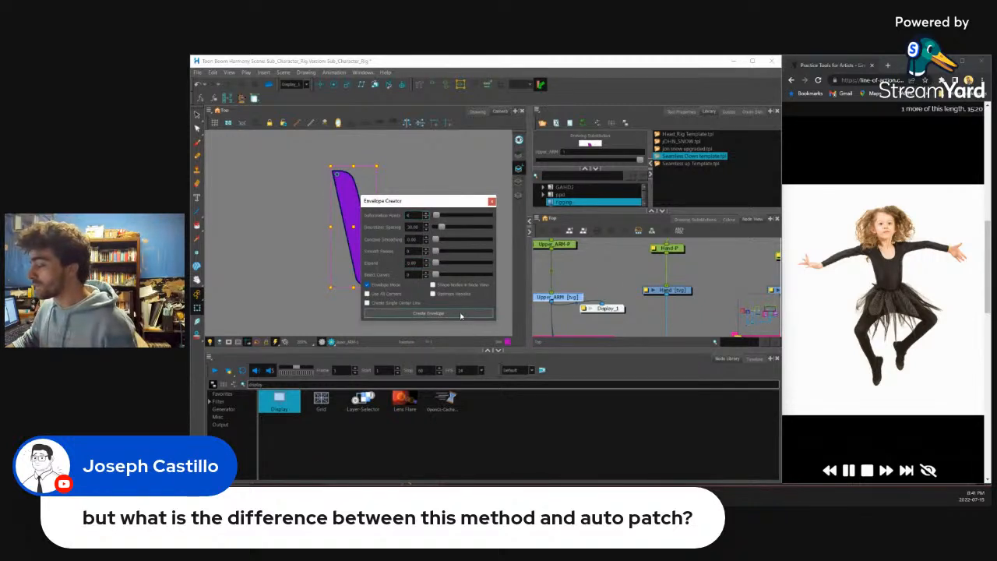
click(492, 201)
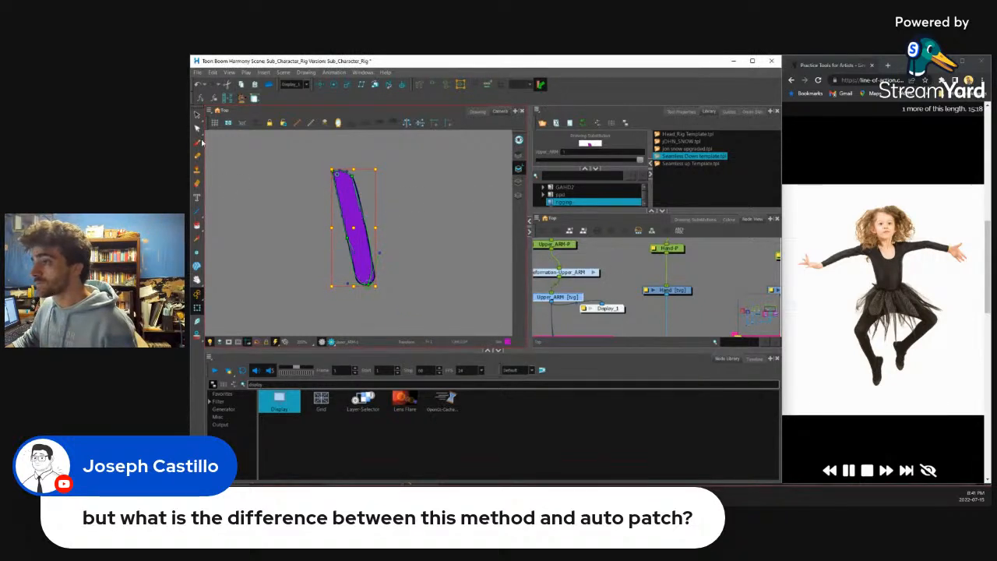
Step: Adjust the envelope's points and handles with the Rigging tool to follow the upper arm's rounded lower end and outer edge
click(419, 84)
scroll(363, 254, up, 3)
drag(366, 303, 374, 291)
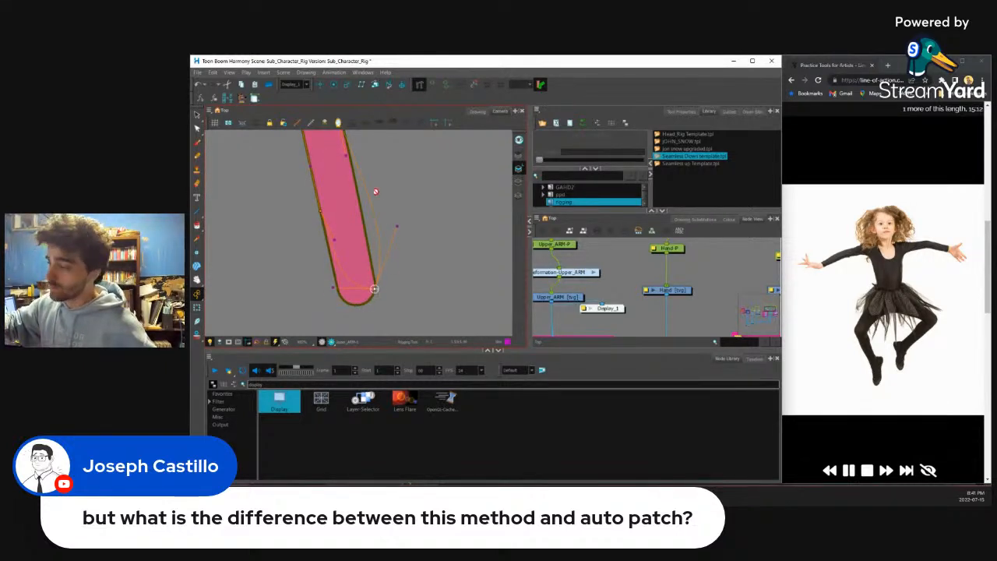
click(341, 294)
drag(342, 295, 347, 318)
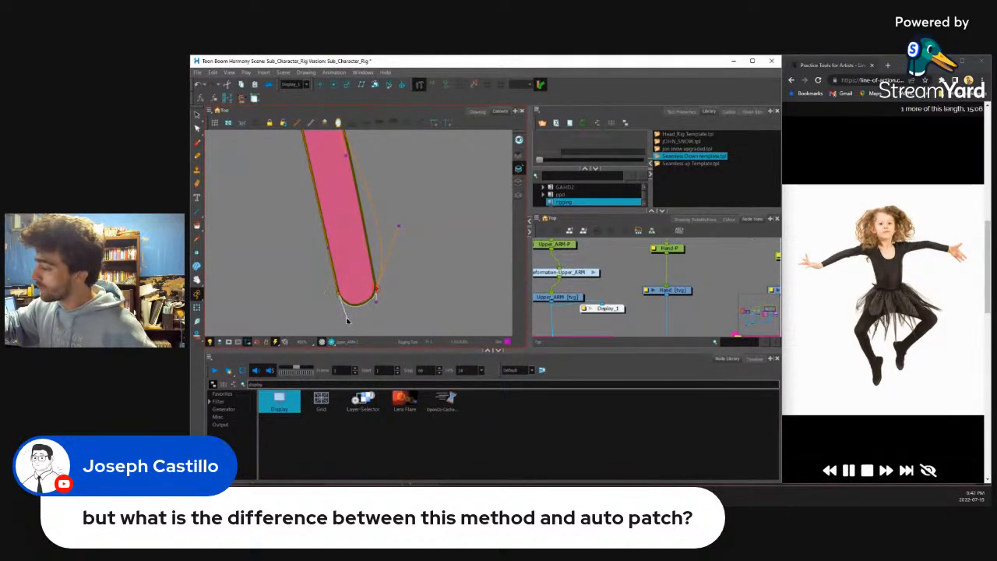
drag(399, 226, 368, 228)
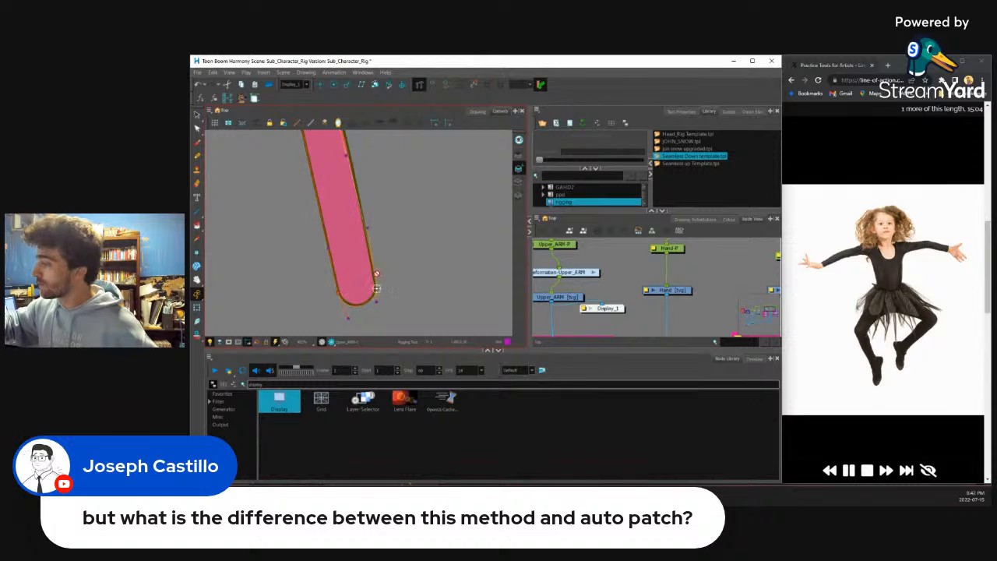
Step: Fit the envelope's points and handles to the shoulder curve at the upper arm's upper end
drag(363, 137, 382, 228)
drag(349, 182, 351, 183)
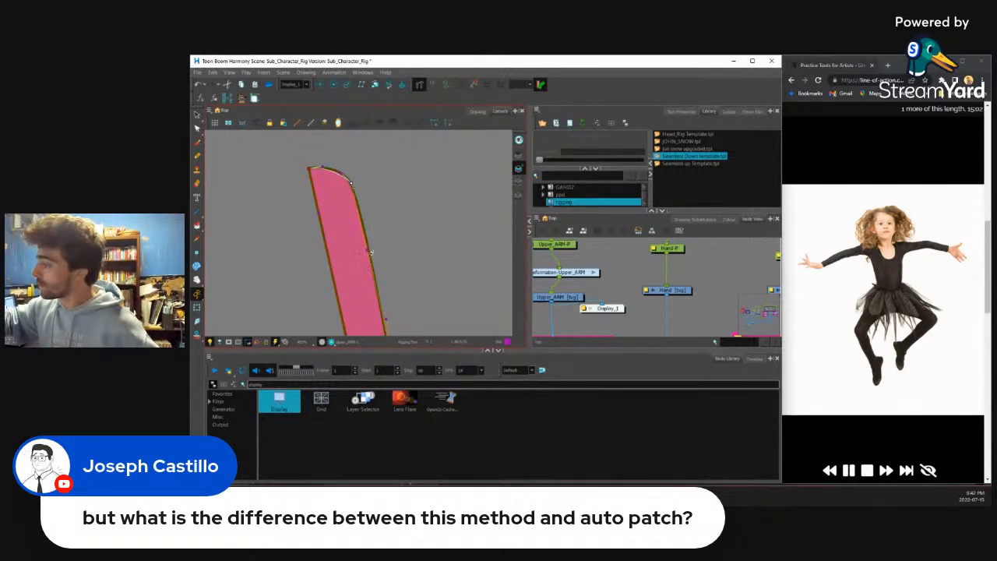
click(324, 168)
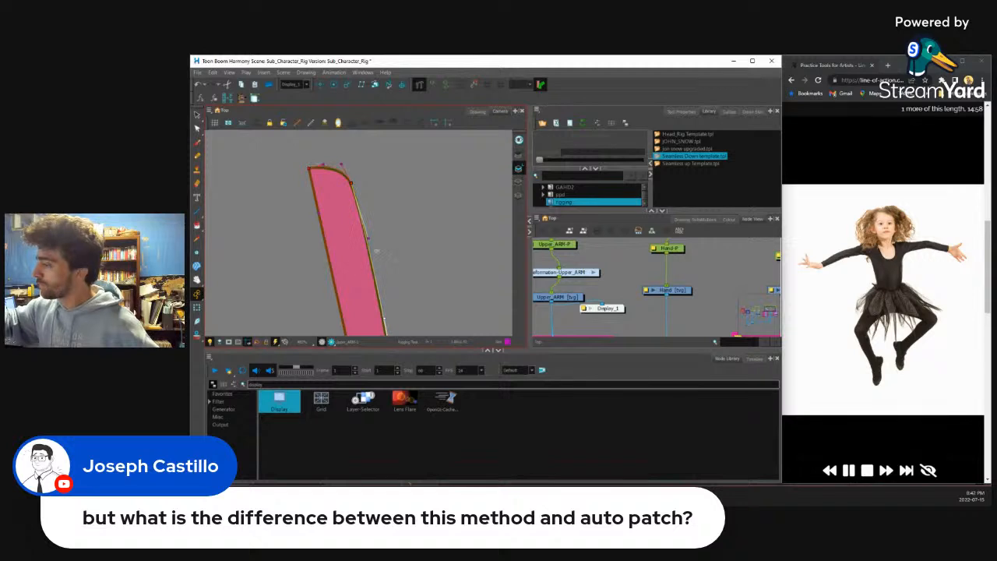
drag(350, 182, 352, 183)
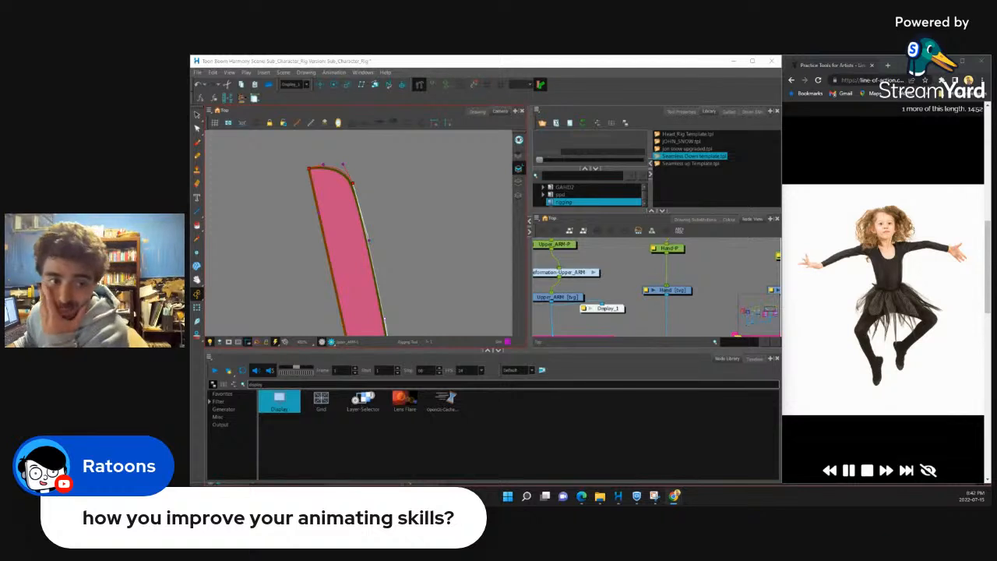
scroll(362, 271, down, 4)
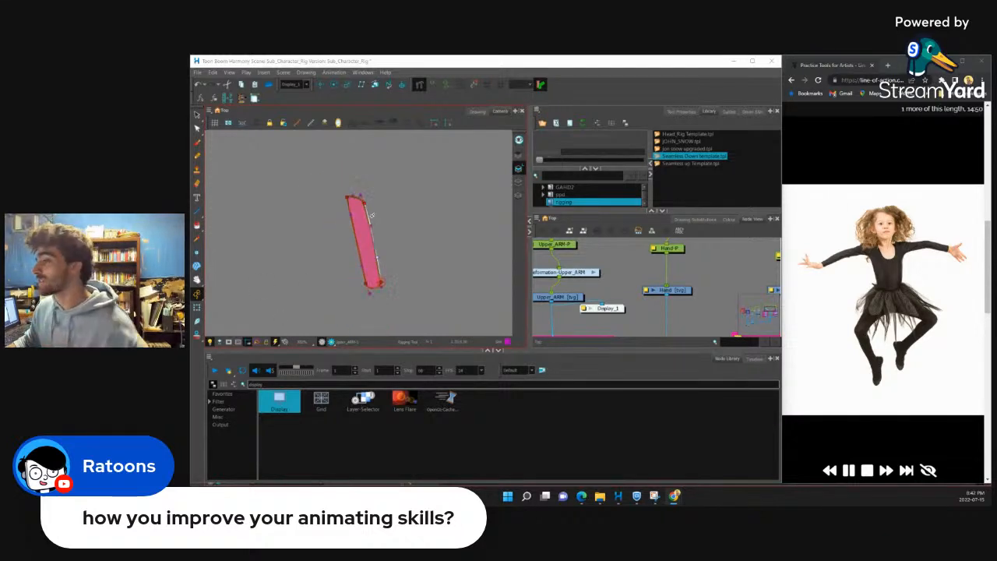
Step: Check the fitted upper arm envelope, leave the Rigging tool for the Transform tool, deselect the arm and nudge Display_1 in the network
scroll(367, 273, up, 6)
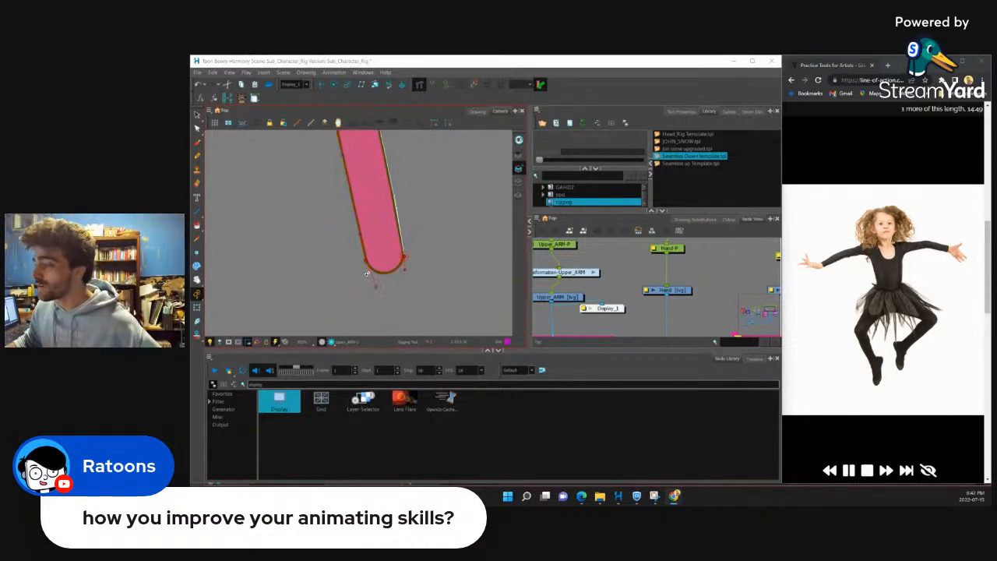
scroll(366, 273, up, 1)
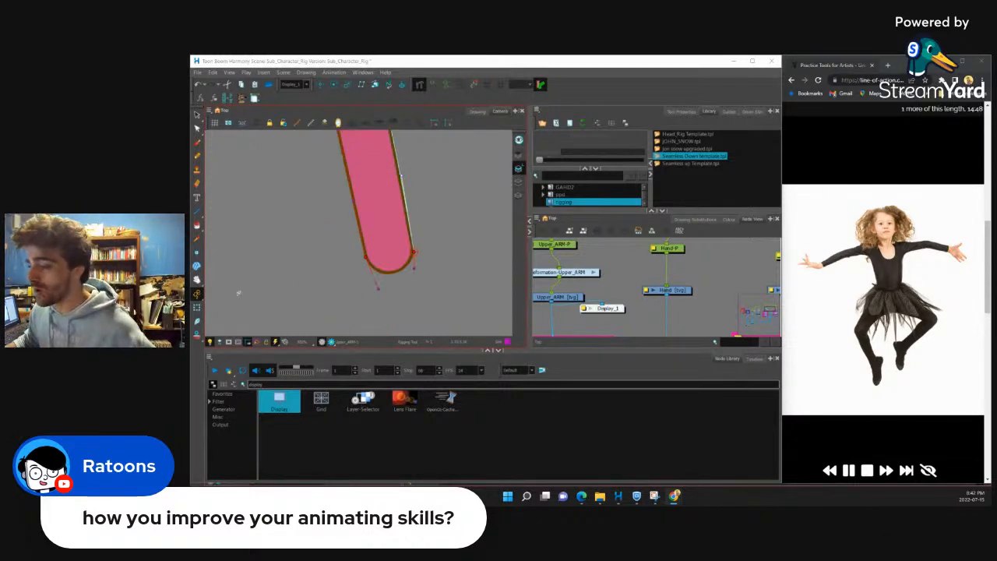
click(197, 308)
click(307, 264)
scroll(368, 237, down, 5)
scroll(369, 237, up, 2)
click(573, 296)
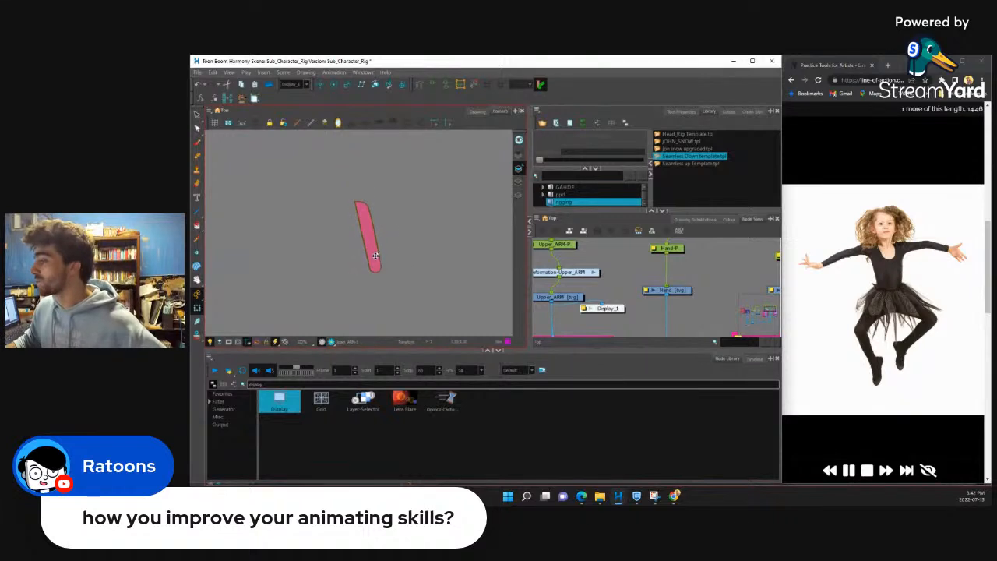
drag(615, 313, 611, 320)
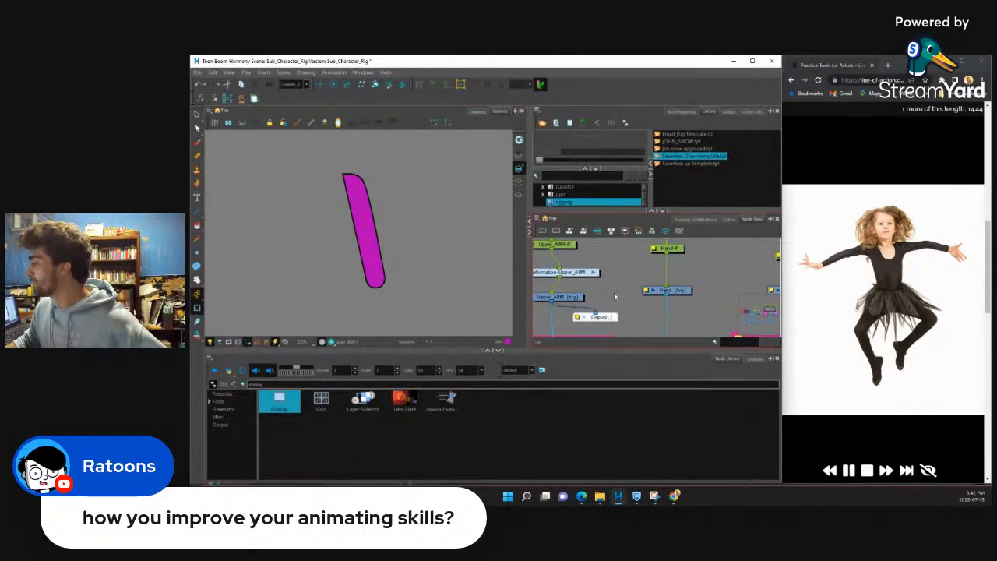
Step: Connect the Lower_ARM drawing to Display_1 and select the isolated lower arm in the camera view
scroll(612, 305, down, 4)
drag(672, 297, 671, 296)
scroll(671, 294, up, 3)
drag(571, 287, 564, 266)
click(560, 262)
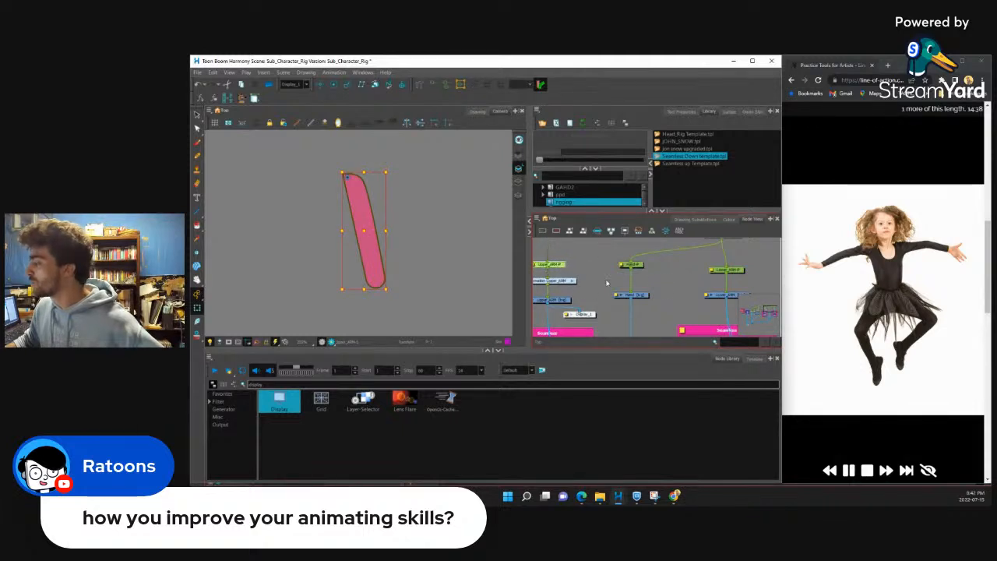
drag(726, 300, 579, 313)
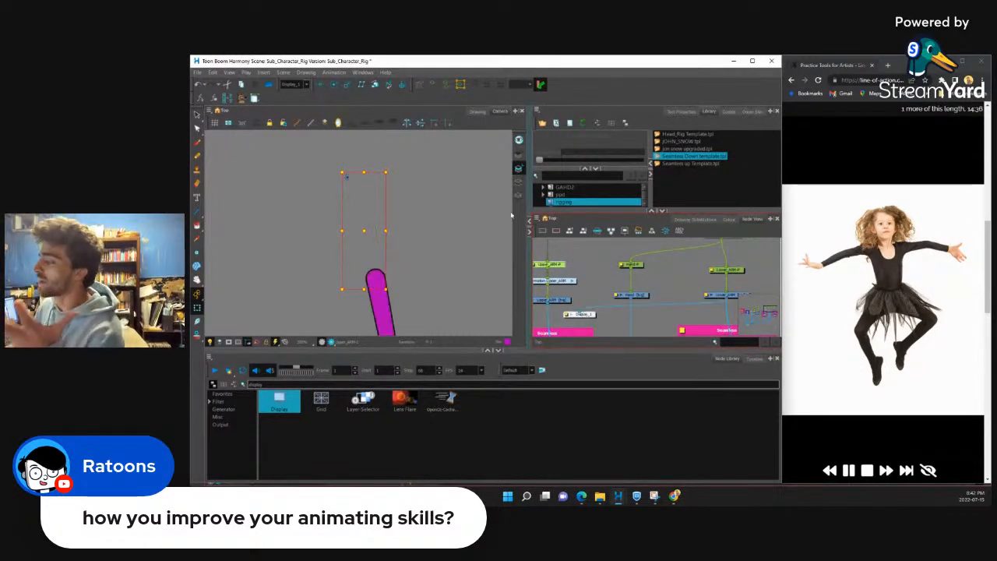
scroll(395, 272, down, 3)
scroll(390, 271, up, 2)
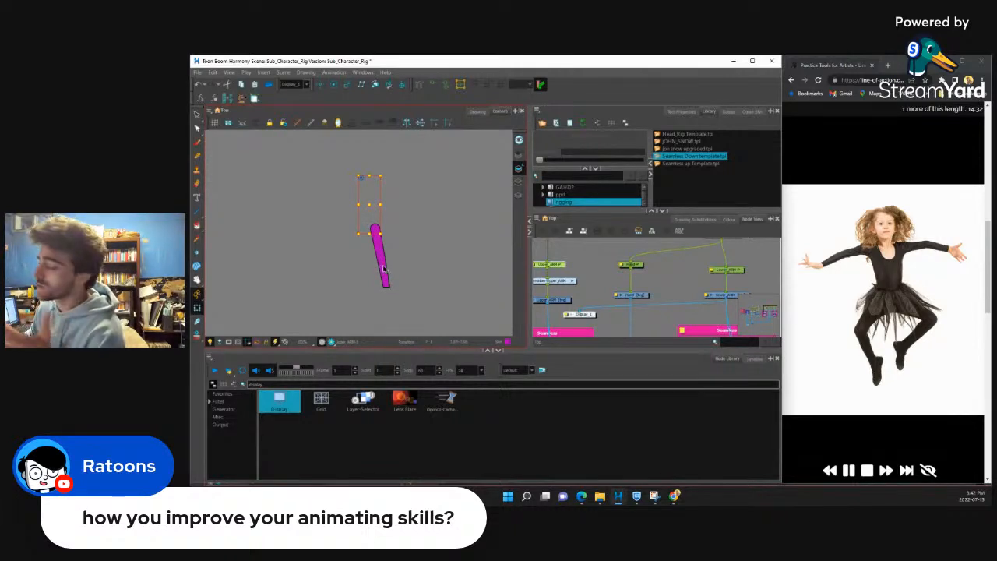
click(384, 263)
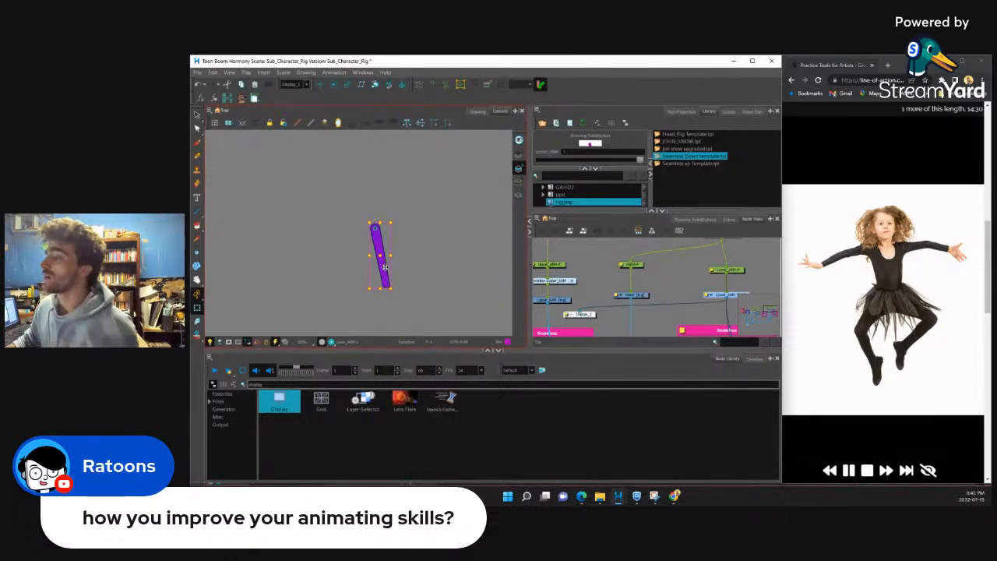
scroll(384, 264, up, 3)
scroll(380, 269, down, 2)
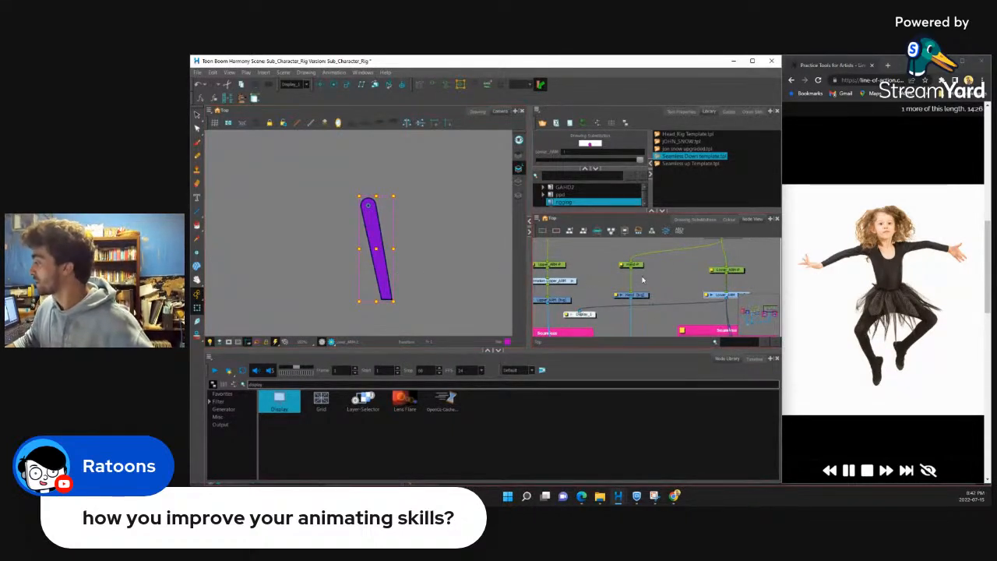
Step: Move the Lower_ARM-P peg slightly up in the node network and reselect the Lower_ARM drawing
scroll(622, 299, up, 3)
scroll(621, 298, up, 2)
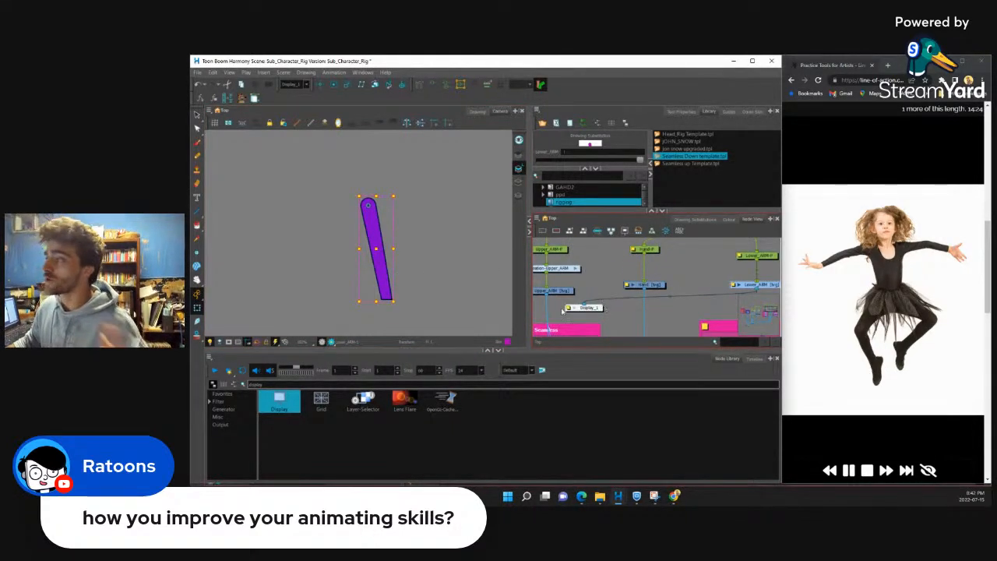
scroll(656, 305, down, 2)
scroll(655, 307, up, 2)
drag(655, 306, 586, 317)
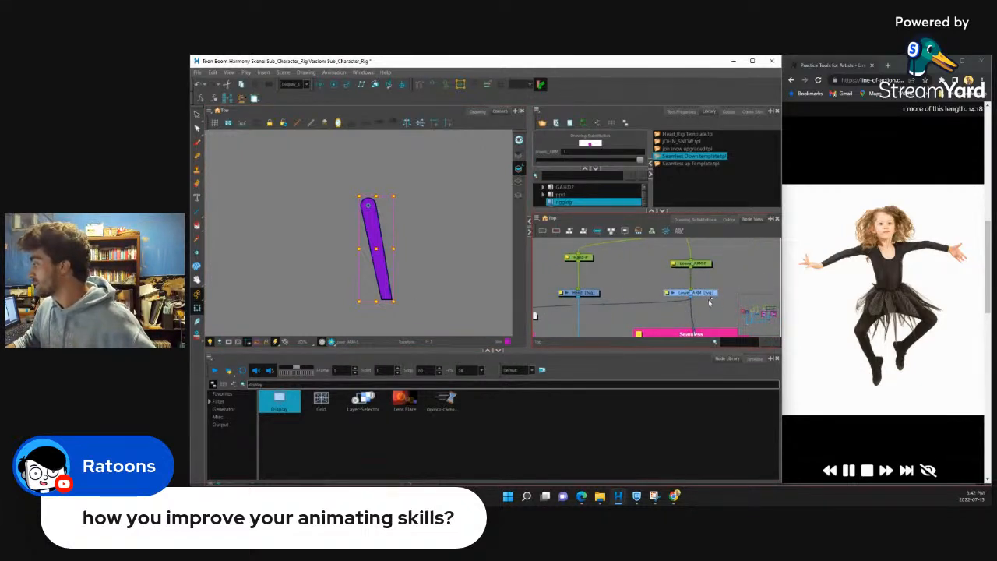
click(707, 303)
click(688, 294)
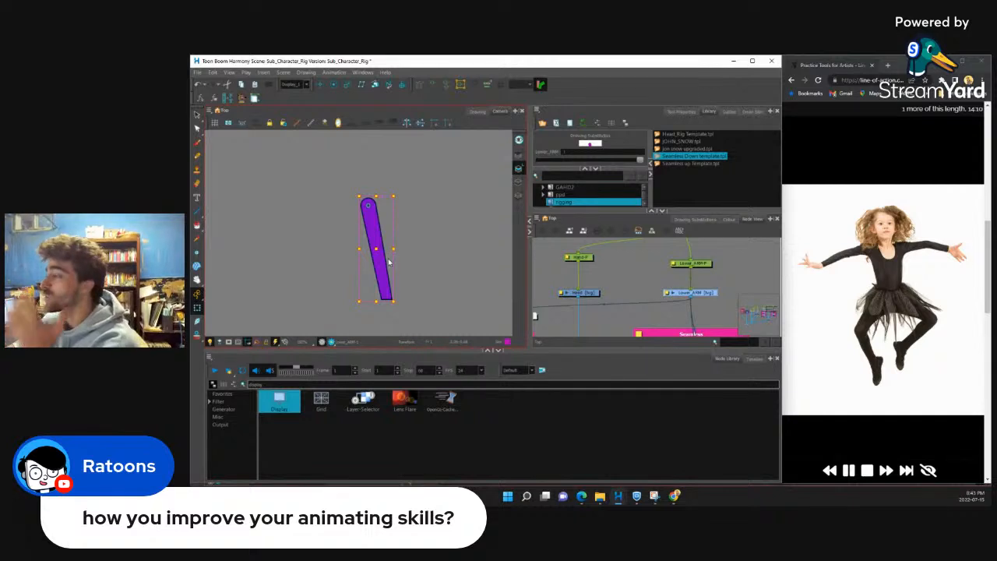
drag(708, 266, 702, 258)
click(705, 278)
click(685, 292)
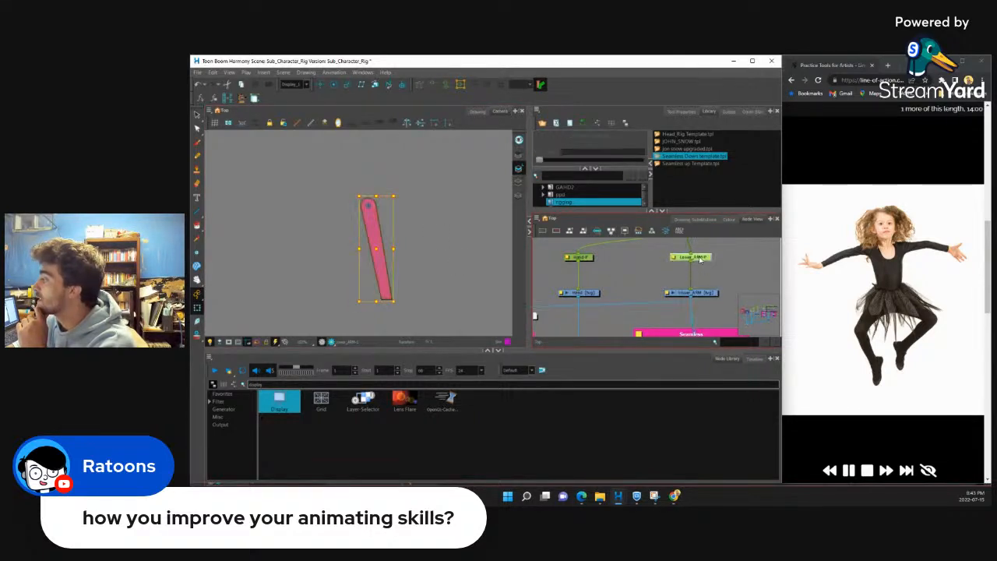
click(695, 293)
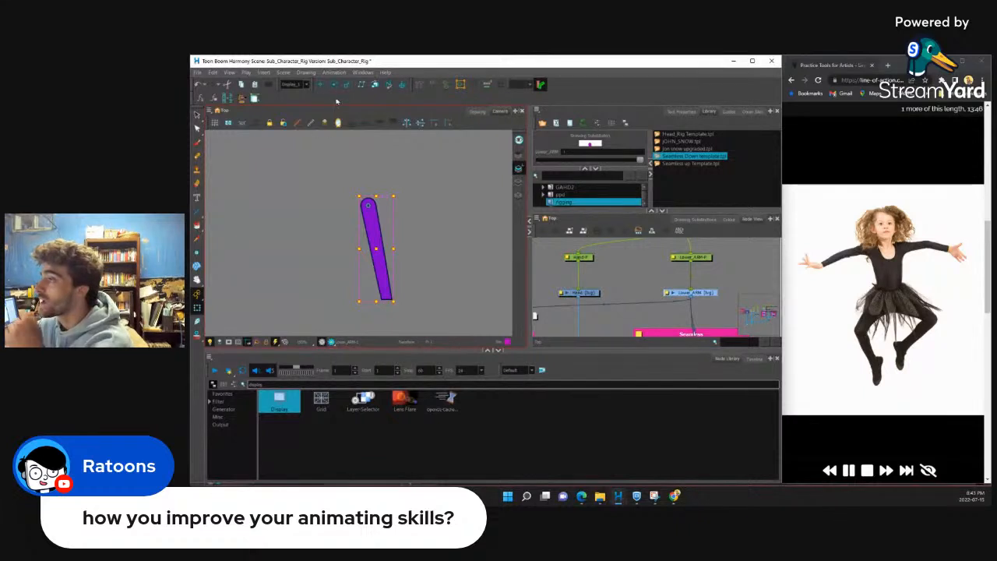
Step: Create an envelope deformer around the lower arm using the Envelope Creator, then close its dialog
click(328, 75)
mouse_move(371, 133)
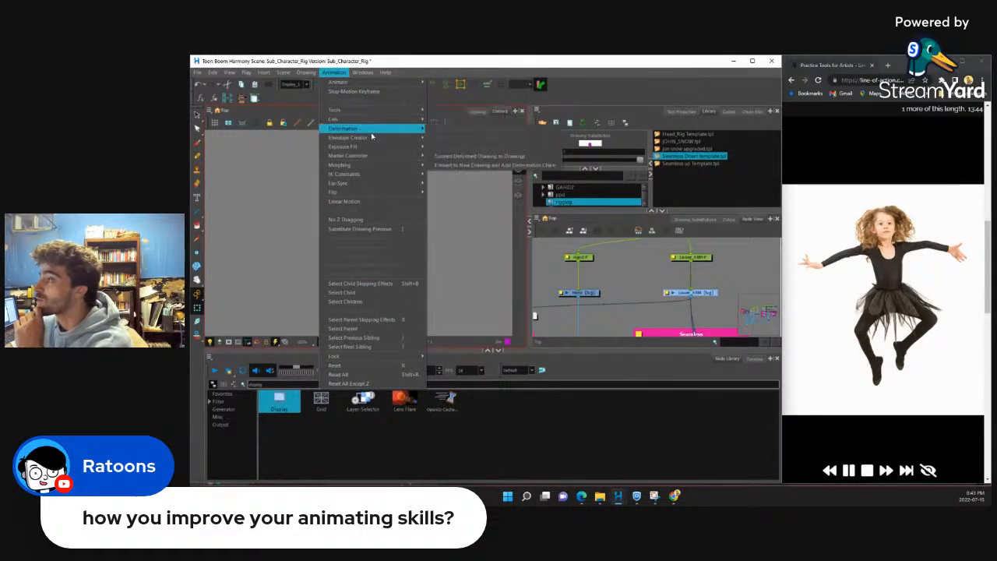
mouse_move(401, 139)
click(450, 139)
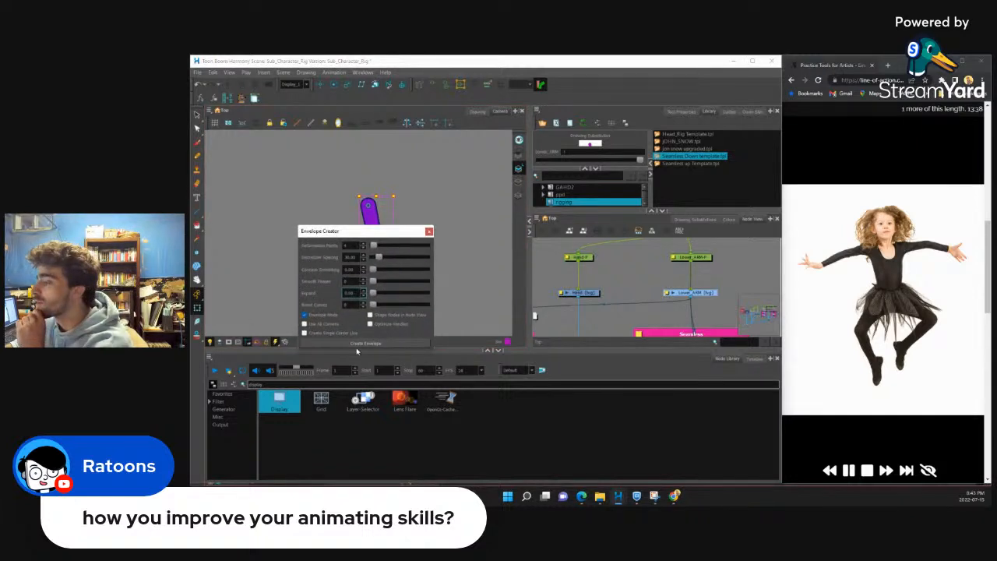
click(361, 343)
click(428, 231)
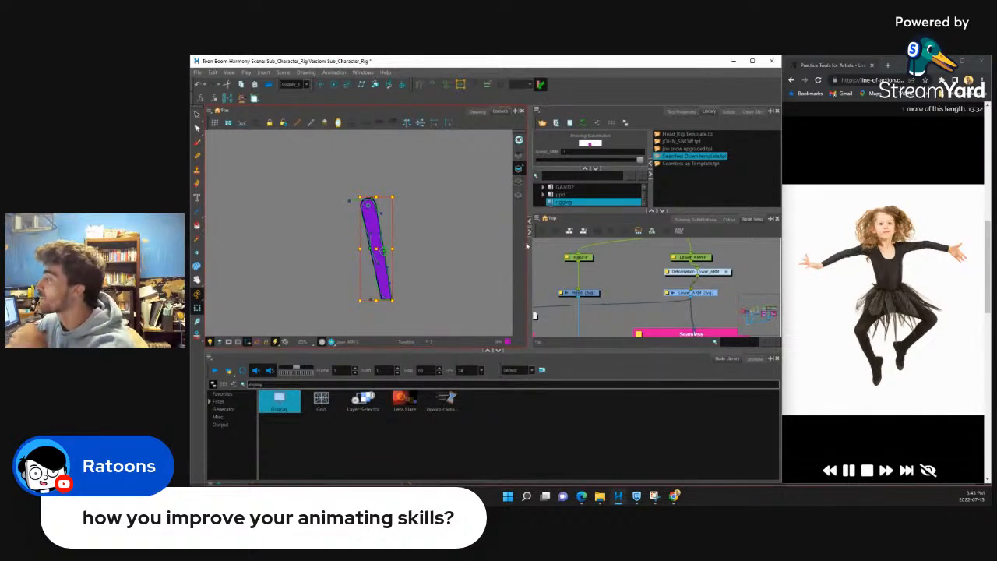
Step: Fit the envelope's points and handles to the lower arm's flat wrist end with the Rigging tool
click(419, 85)
scroll(416, 303, up, 4)
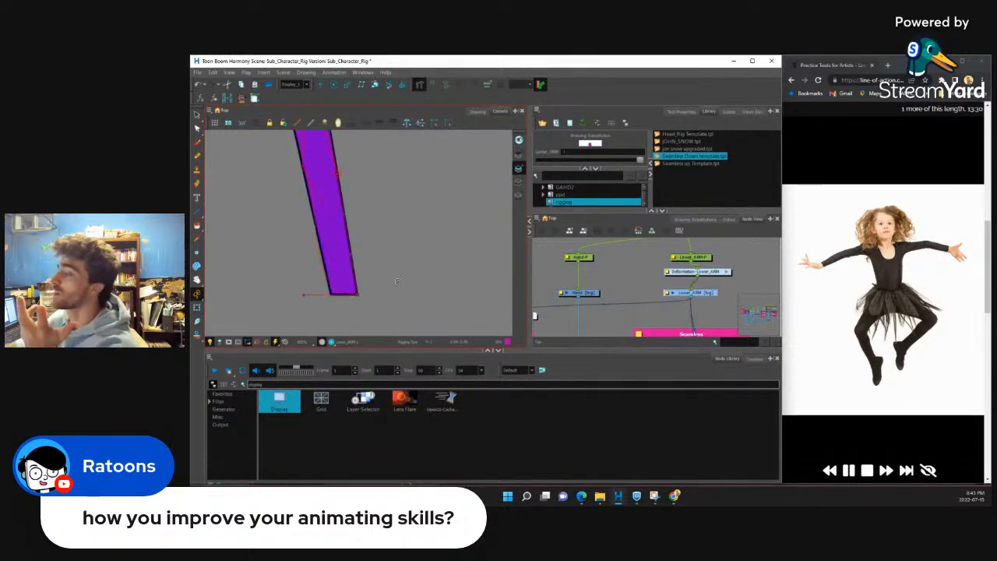
drag(394, 214, 415, 207)
drag(324, 158, 345, 280)
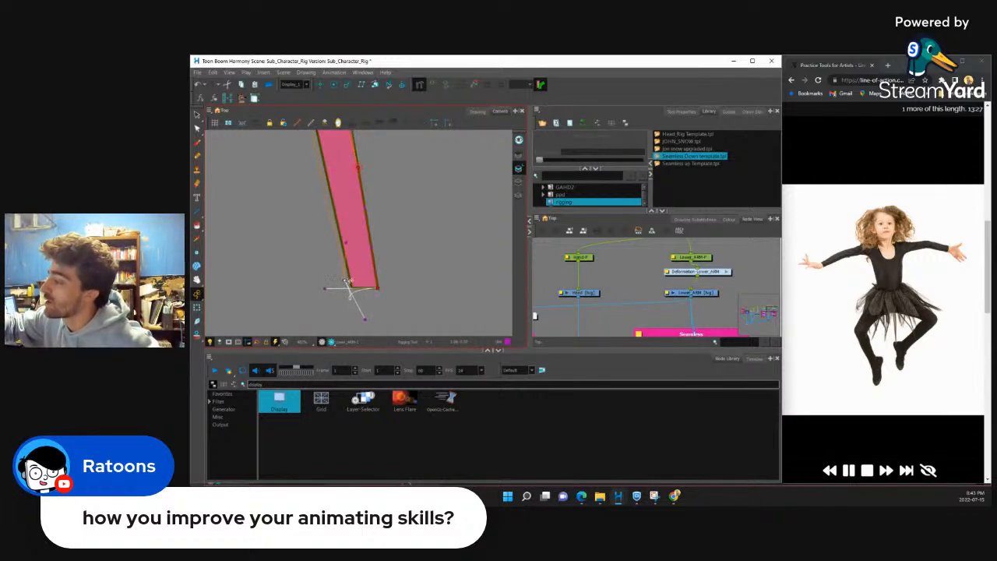
drag(364, 319, 362, 288)
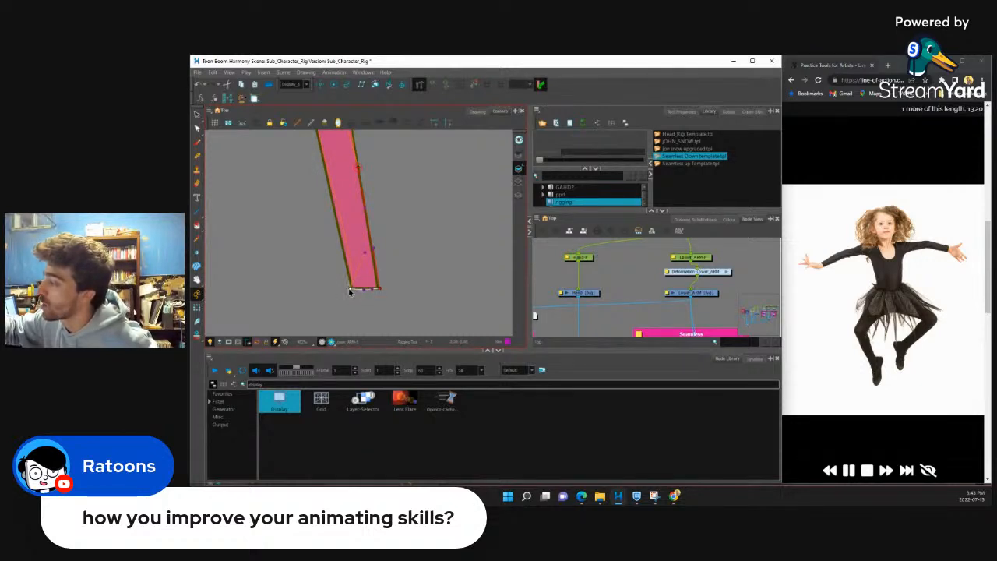
drag(365, 252, 389, 272)
Step: Fit the envelope's points and handles to the rounded elbow end and the adjoining inner edge of the lower arm
drag(343, 157, 365, 209)
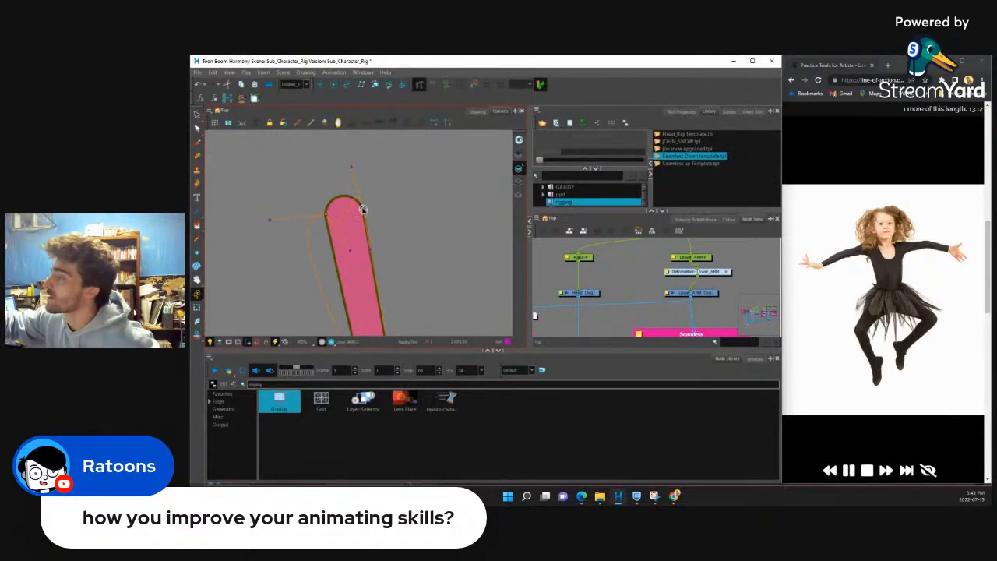
drag(349, 250, 325, 196)
drag(353, 167, 349, 185)
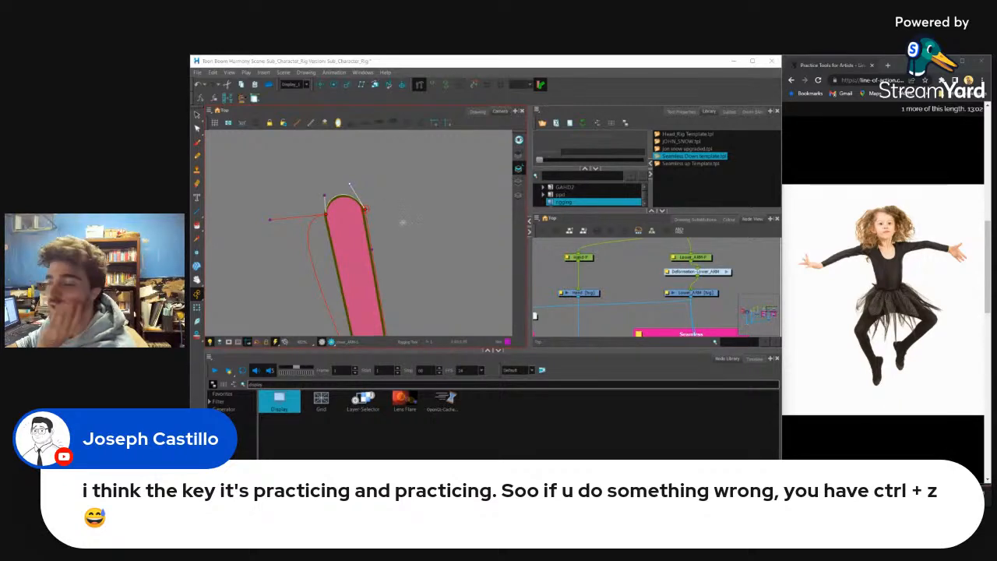
scroll(324, 219, up, 2)
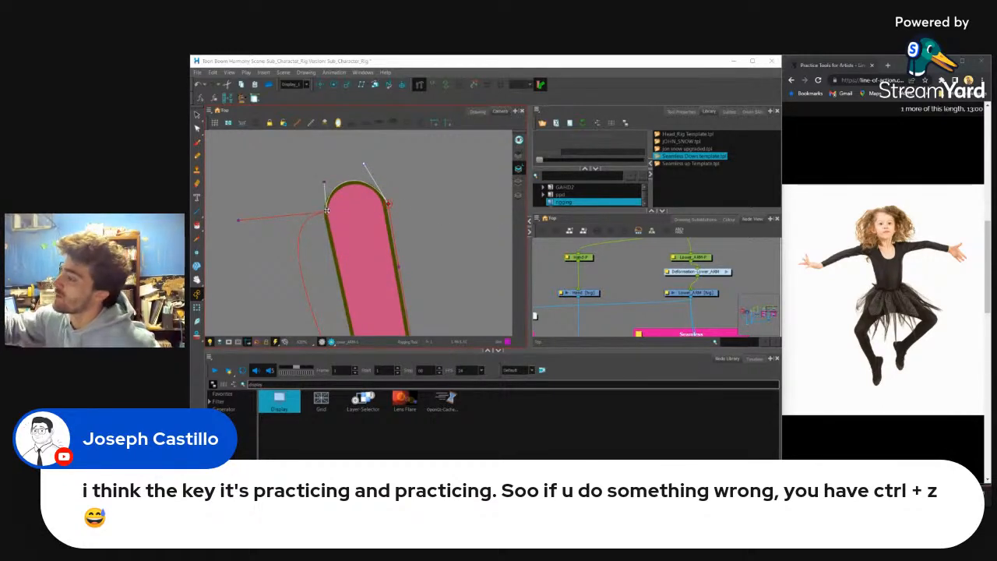
drag(327, 211, 325, 211)
click(323, 182)
drag(238, 221, 336, 282)
drag(326, 211, 327, 216)
Step: Check the envelope along the lower arm's edges and fine-tune the handle above its rounded elbow end
drag(369, 270, 338, 153)
drag(359, 302, 351, 228)
drag(347, 268, 340, 185)
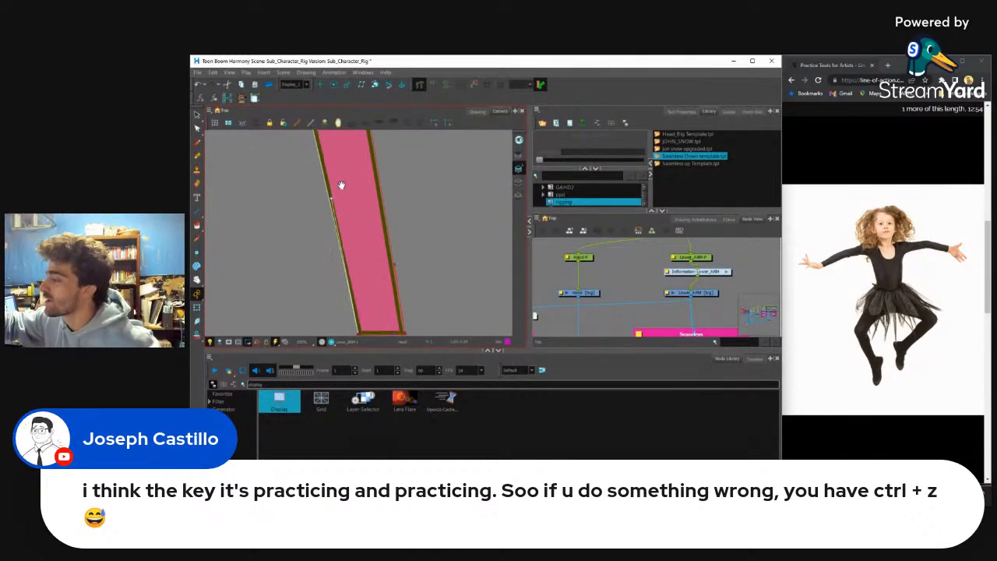
drag(366, 247, 373, 280)
key(ctrl+z)
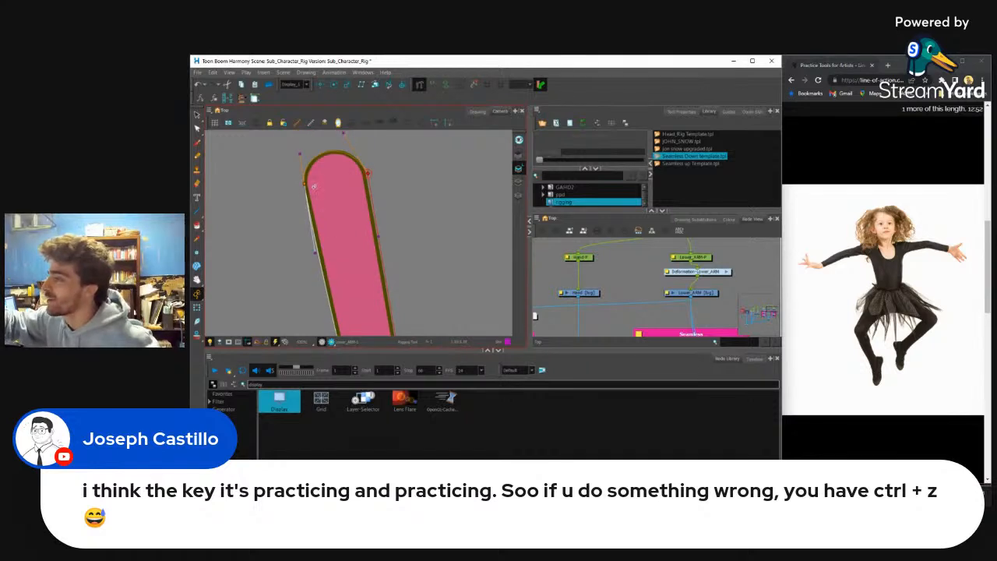
scroll(334, 188, down, 2)
scroll(338, 159, up, 4)
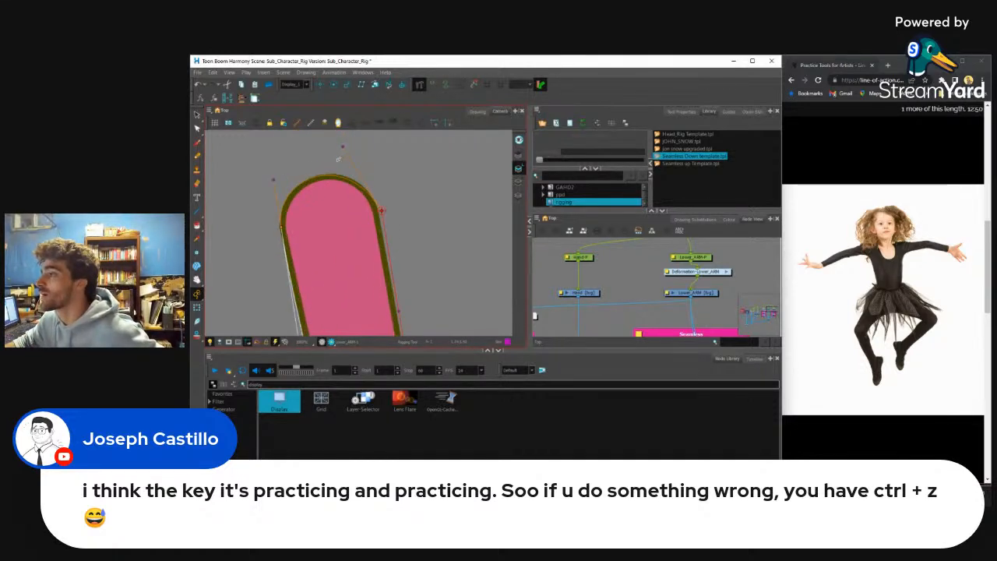
drag(344, 146, 345, 144)
scroll(345, 156, down, 6)
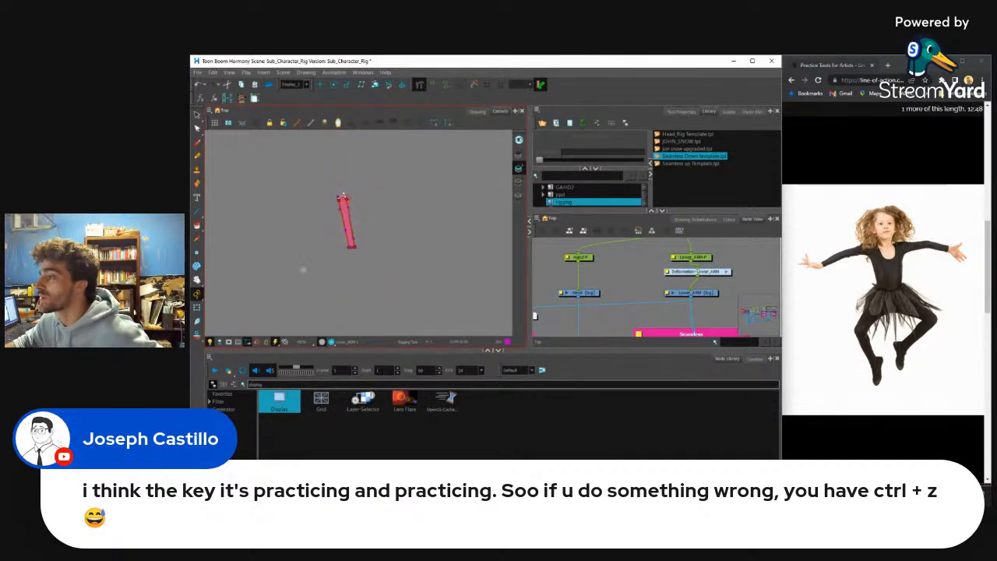
Step: Set the active display to Display All and remove the turnaround reference sketch from the camera view
scroll(359, 252, up, 5)
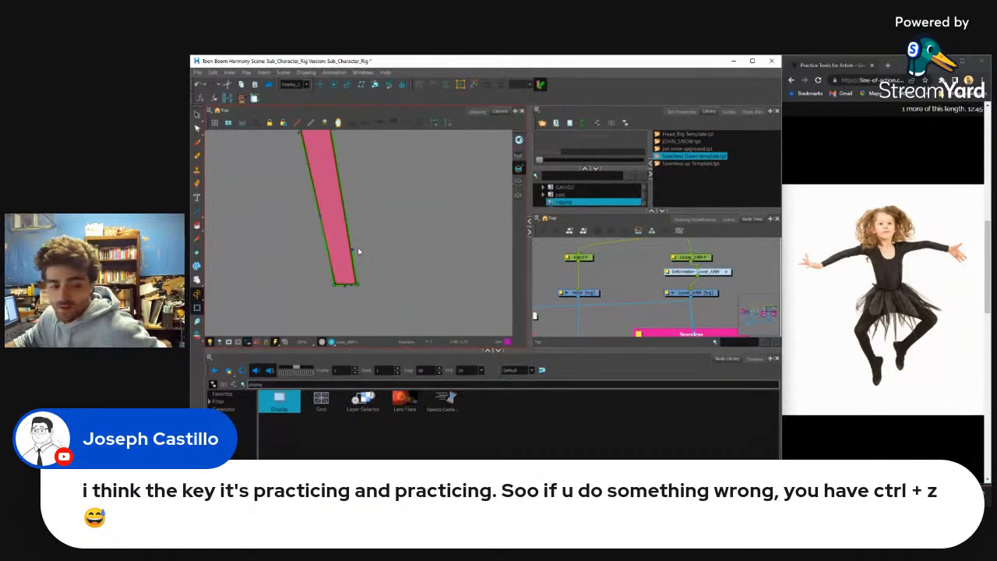
scroll(359, 252, down, 5)
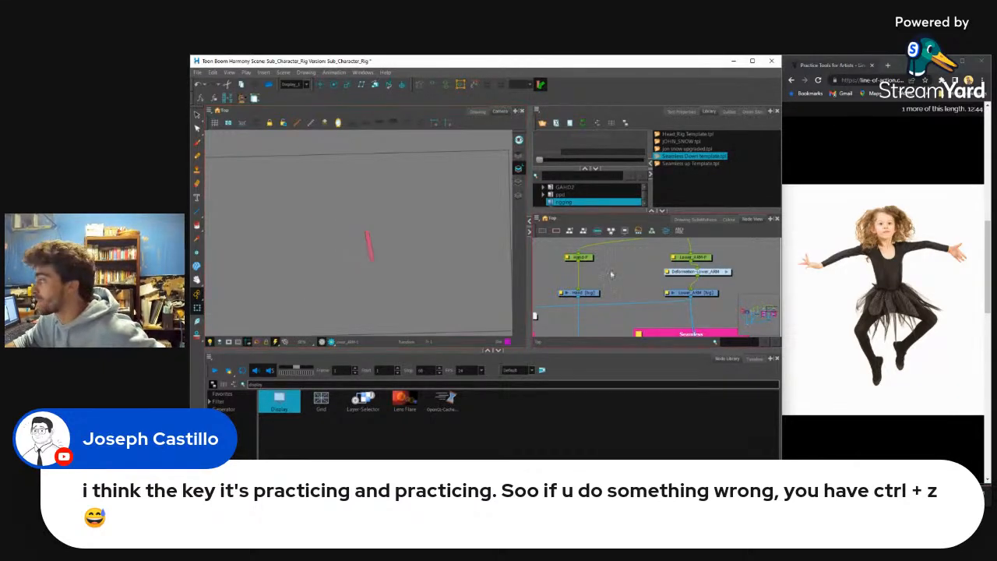
scroll(683, 285, down, 3)
scroll(683, 285, up, 4)
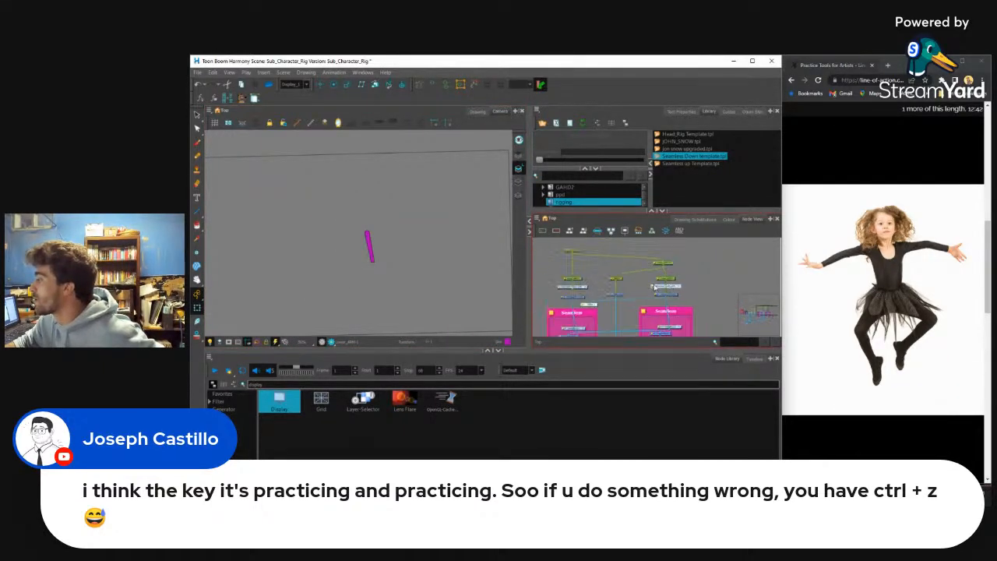
scroll(606, 297, up, 2)
click(633, 295)
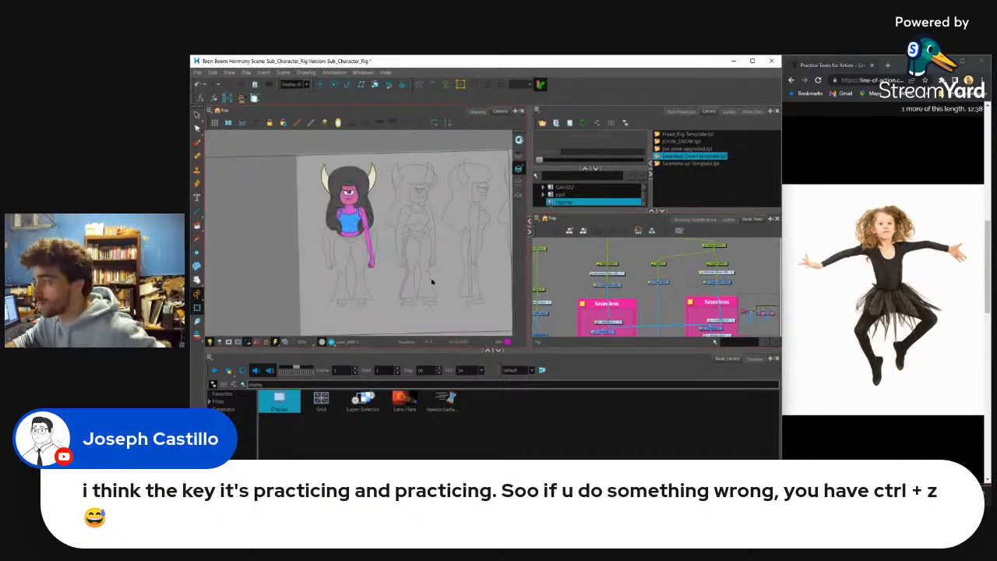
scroll(343, 269, up, 4)
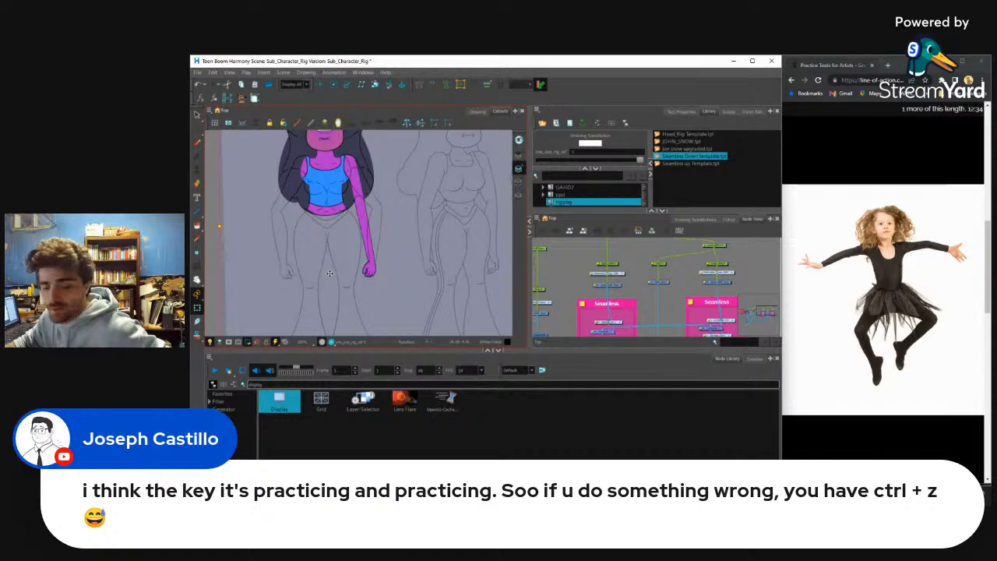
key(Delete)
Step: Select the hand's parent lower arm peg, rotate the forearm upward at the elbow and pull the envelope handle beneath the joint downward
click(368, 273)
scroll(376, 273, down, 2)
key(b)
scroll(382, 264, up, 2)
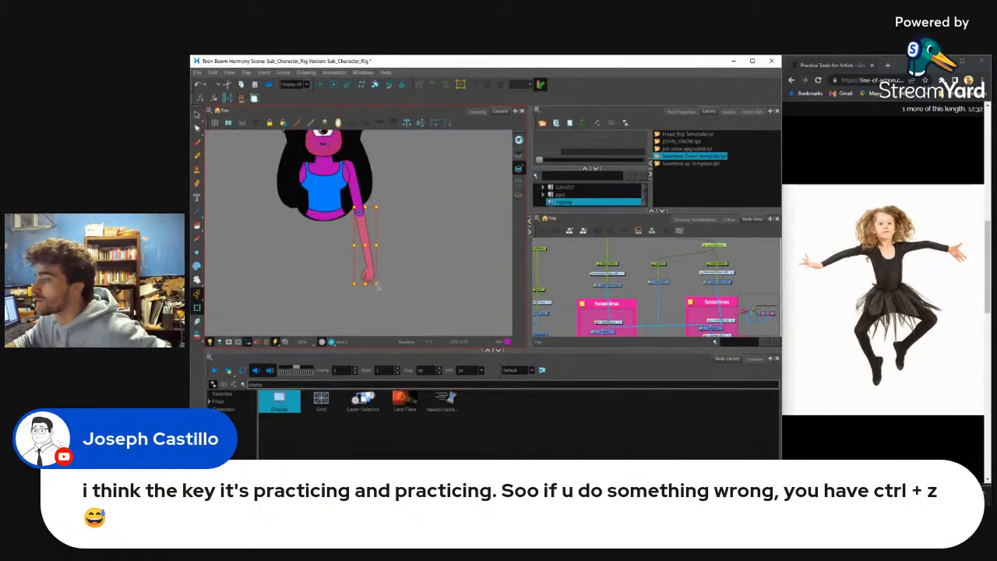
drag(381, 287, 407, 187)
scroll(407, 188, up, 5)
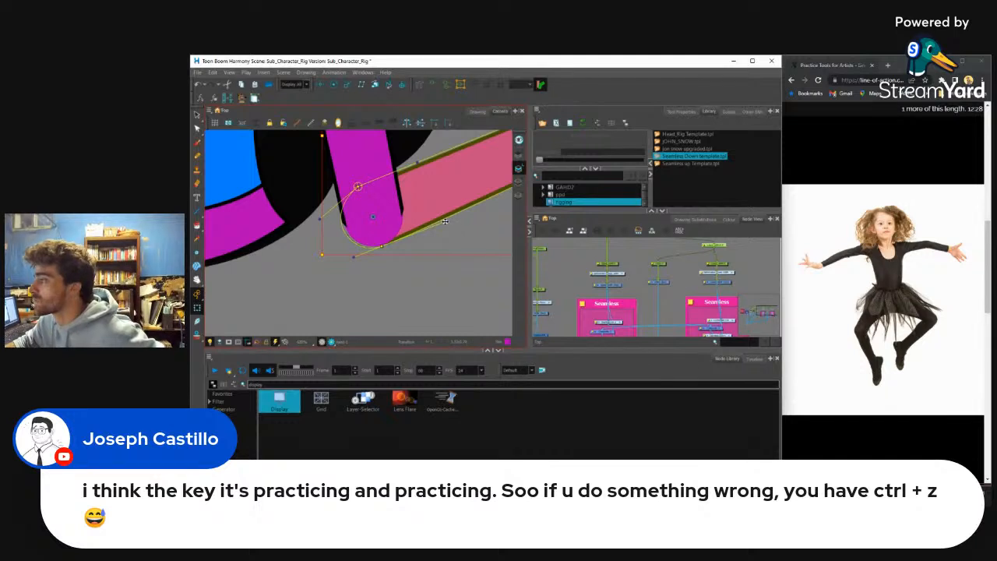
drag(449, 221, 438, 284)
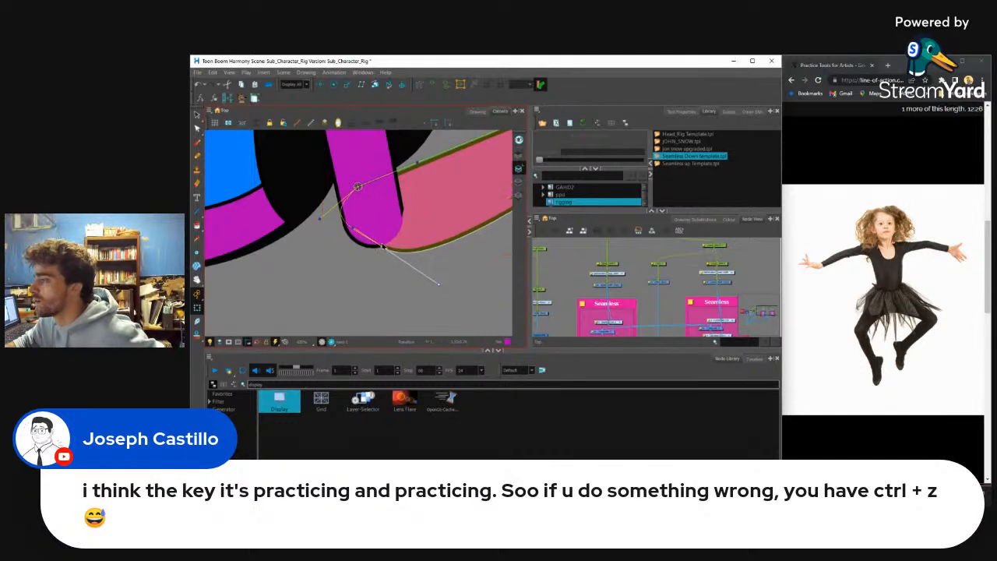
Step: Try reshaping the envelope beneath the bent elbow, and undo these edits together with the forearm's test rotation
click(380, 249)
click(393, 276)
drag(382, 247, 359, 264)
scroll(360, 264, down, 4)
key(ctrl+z)
key(ctrl+z)
key(ctrl+z)
scroll(359, 262, down, 5)
scroll(372, 247, up, 5)
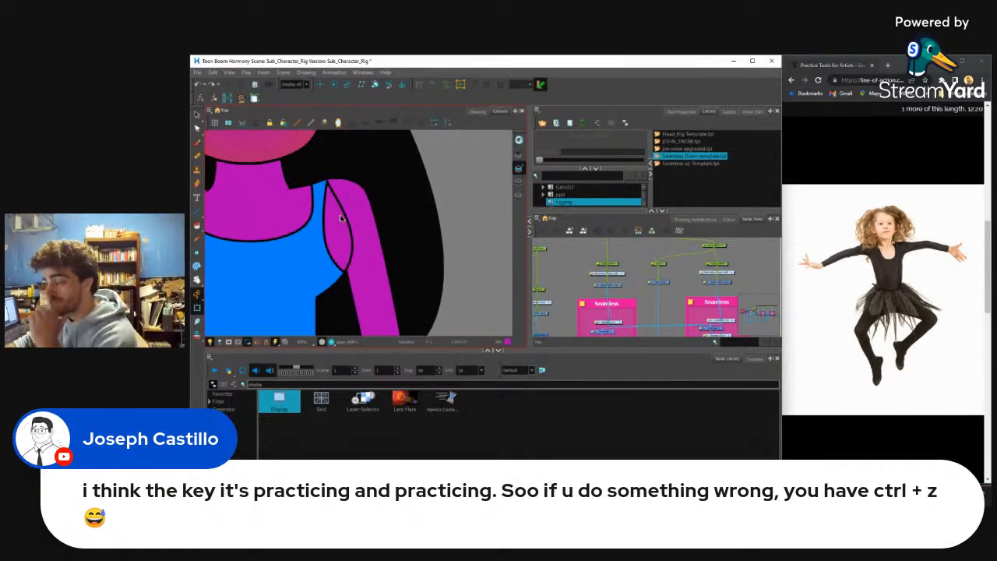
Step: Examine the straightened arm up close and in proportion to the whole character
scroll(354, 265, down, 5)
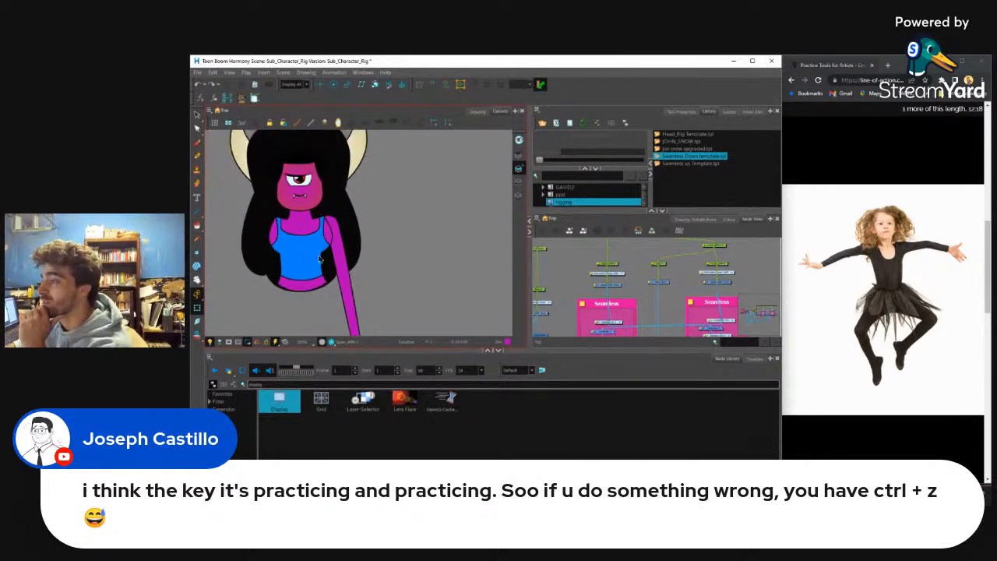
scroll(320, 231, up, 3)
scroll(319, 231, down, 5)
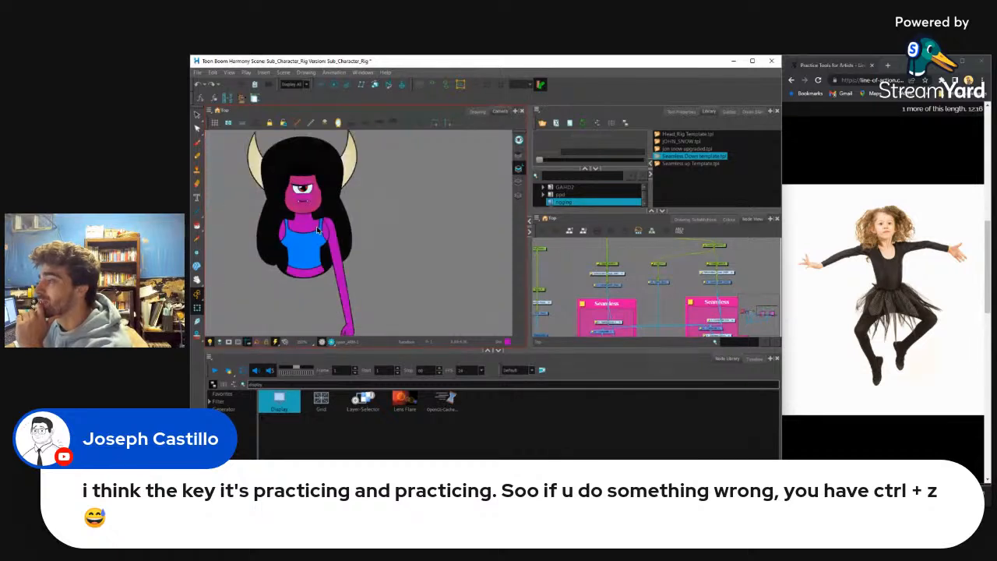
scroll(319, 230, up, 6)
scroll(327, 225, down, 2)
scroll(327, 224, down, 5)
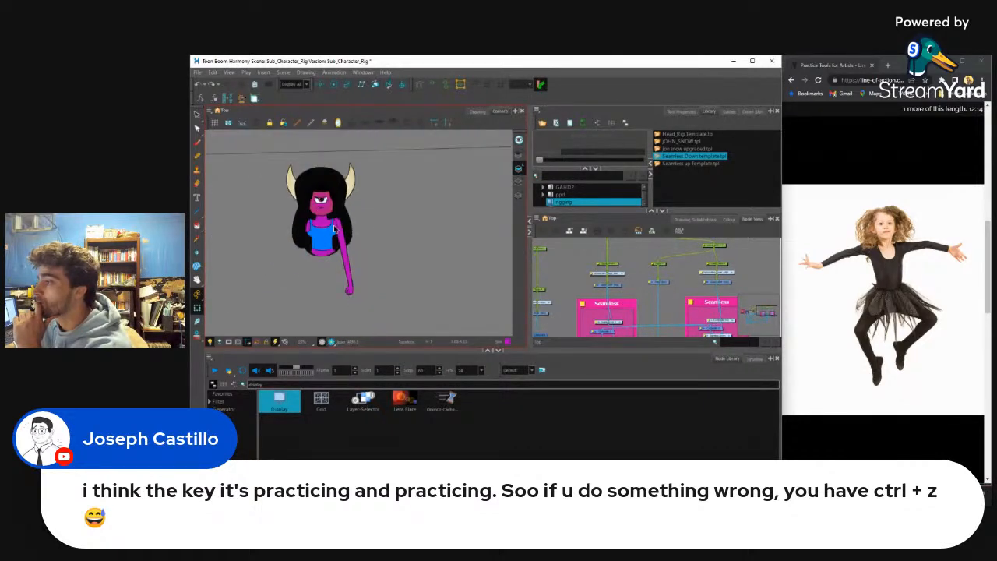
scroll(612, 271, down, 3)
scroll(623, 268, up, 2)
scroll(629, 267, down, 3)
Step: Select all of the arm's nodes, from the full arm peg to both Seamless backdrops, and group them into one group node
click(630, 267)
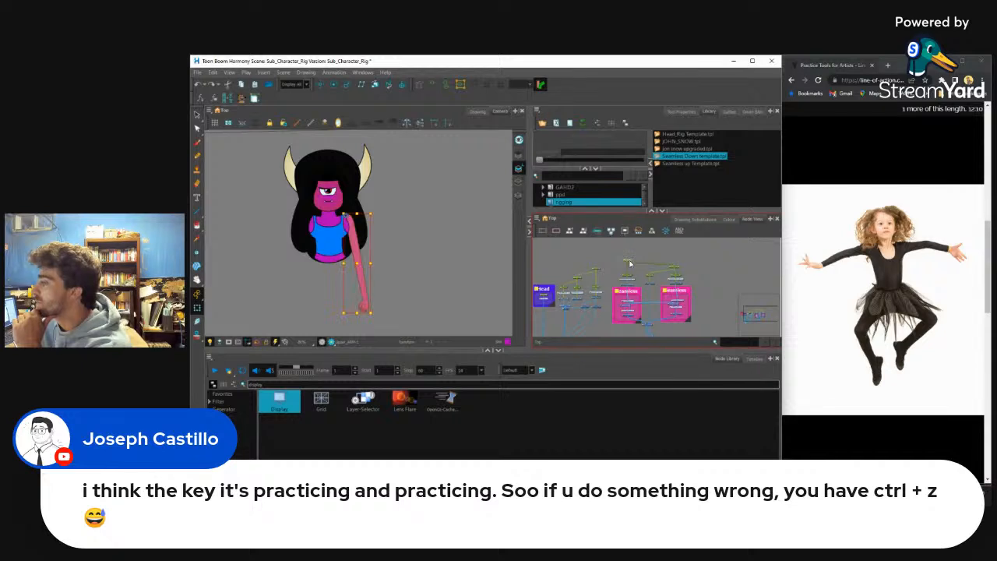
scroll(646, 307, up, 3)
click(656, 306)
scroll(657, 305, down, 3)
scroll(668, 265, up, 3)
scroll(667, 264, down, 3)
scroll(664, 266, up, 3)
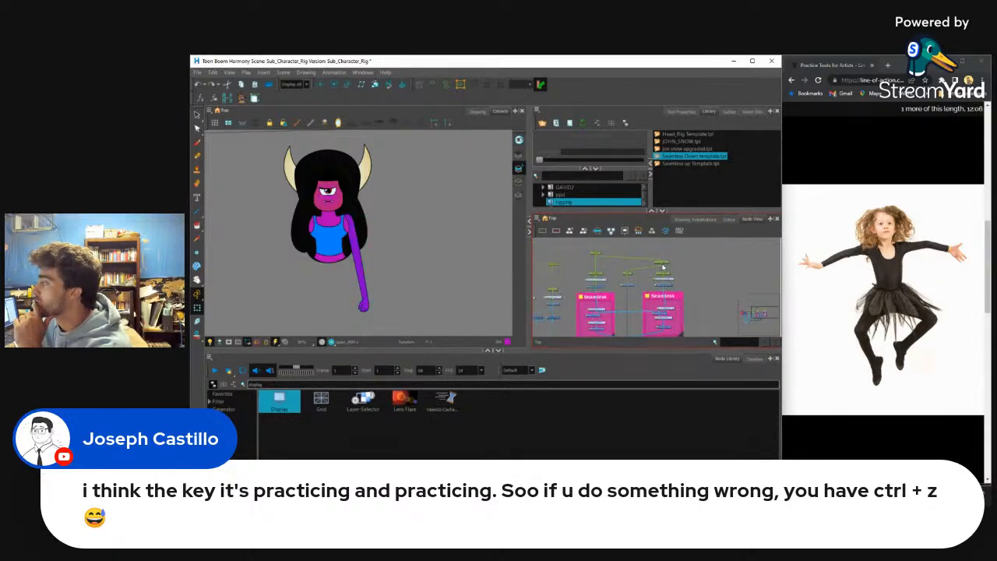
click(664, 265)
scroll(663, 265, down, 3)
click(613, 252)
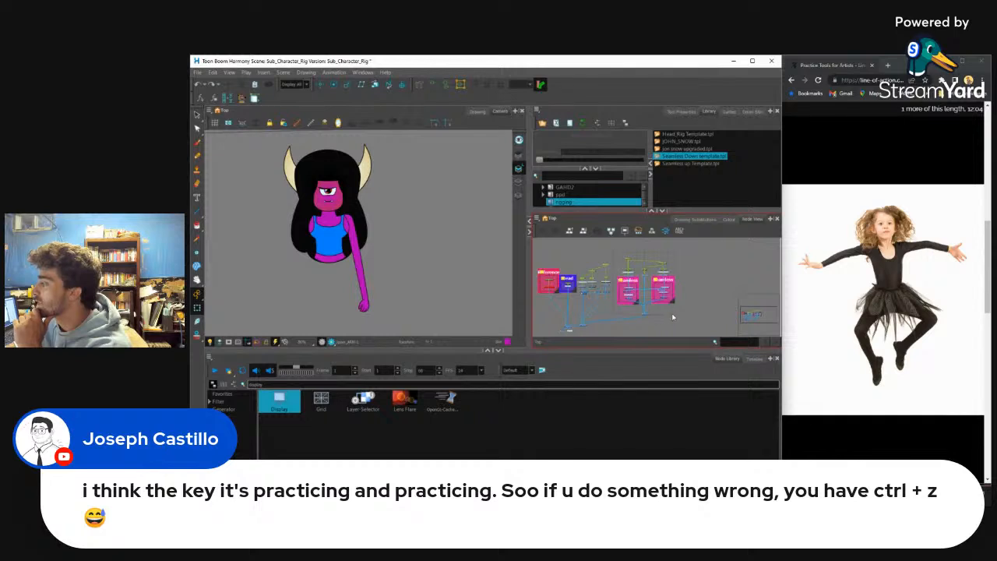
drag(684, 321, 682, 317)
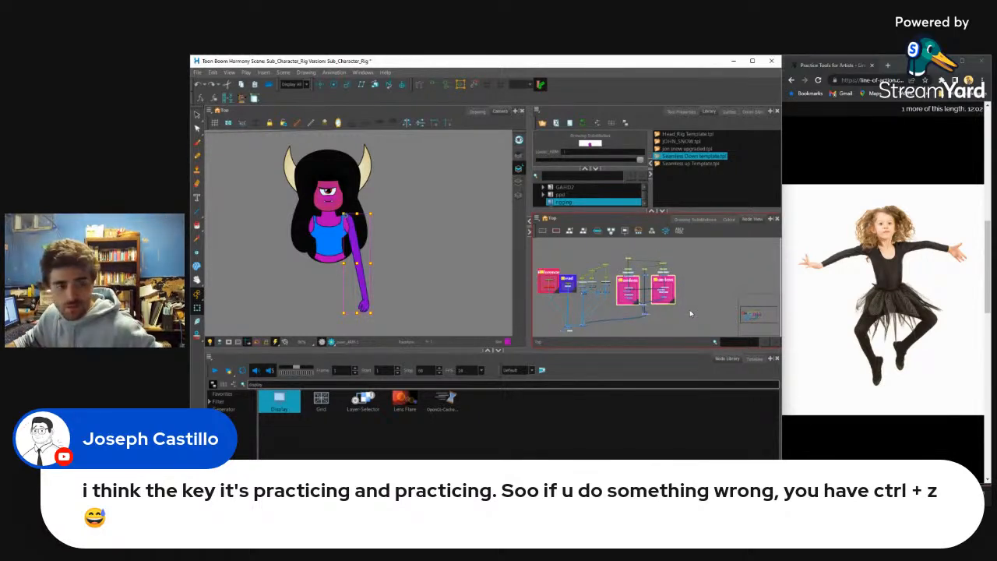
scroll(690, 313, up, 5)
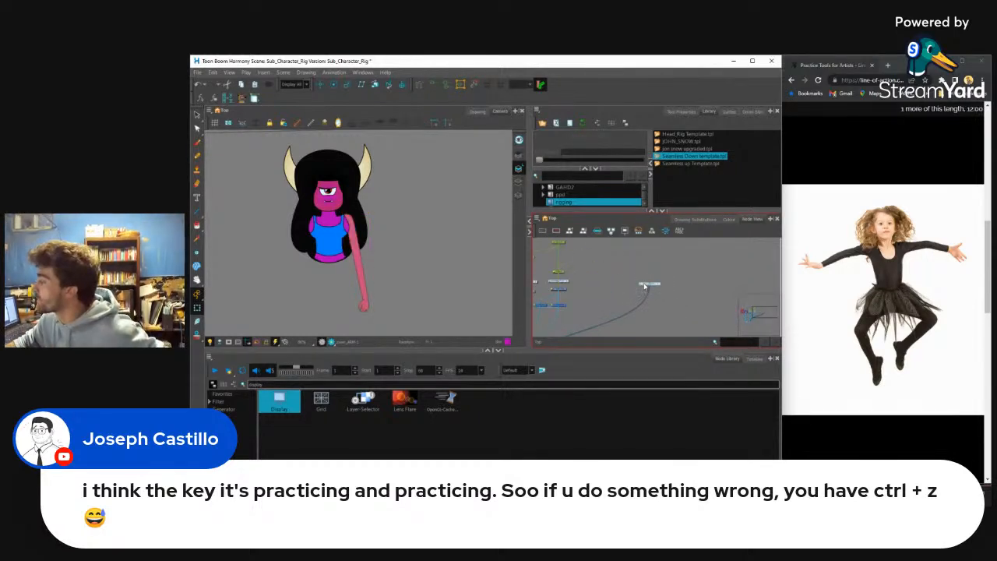
Step: Create a backdrop around the arm's new group node
click(650, 305)
scroll(650, 305, down, 3)
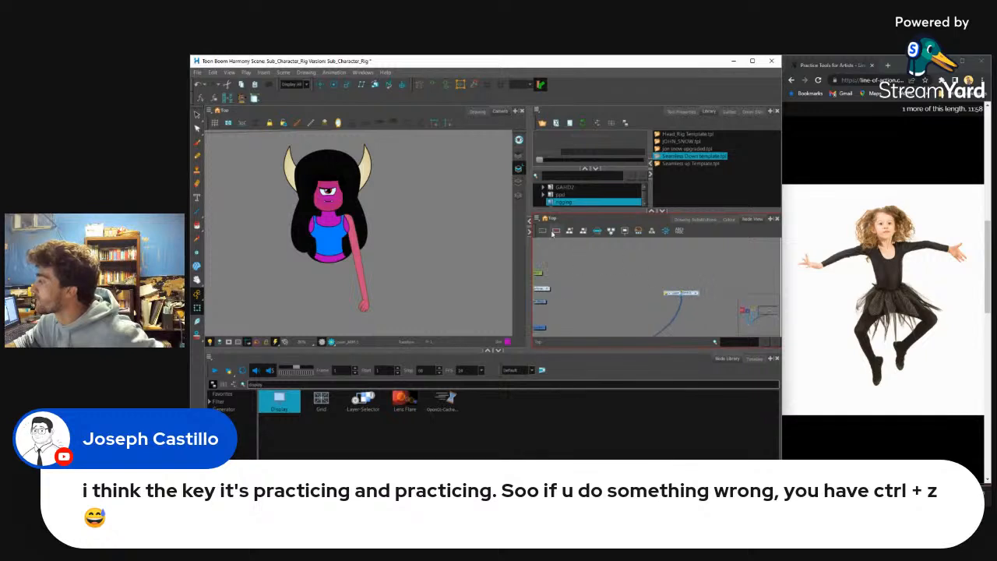
click(536, 218)
mouse_move(547, 264)
click(583, 325)
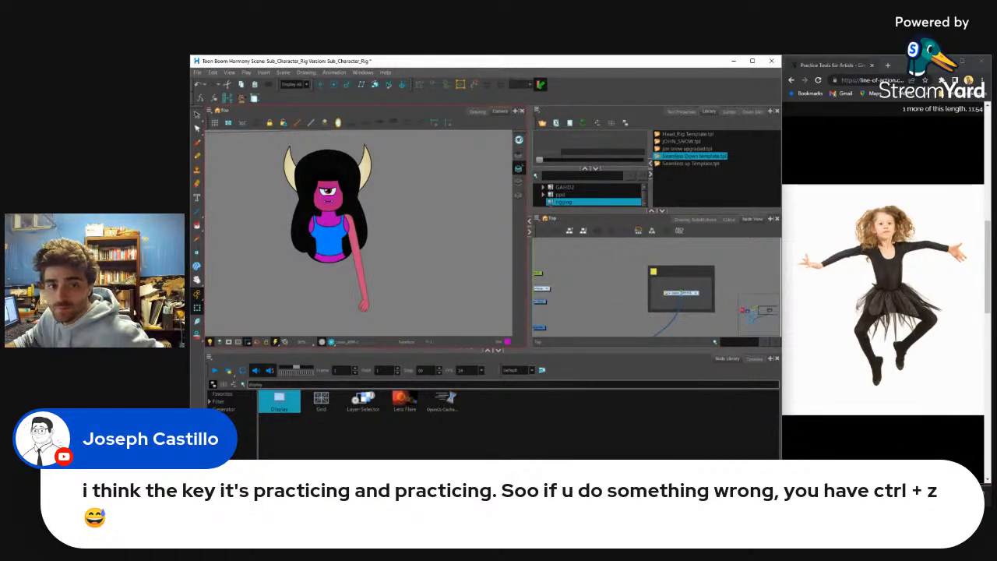
Step: Show the turnaround drawing from the Reference backdrop in the camera view and disable it again
scroll(333, 244, down, 2)
scroll(579, 298, down, 5)
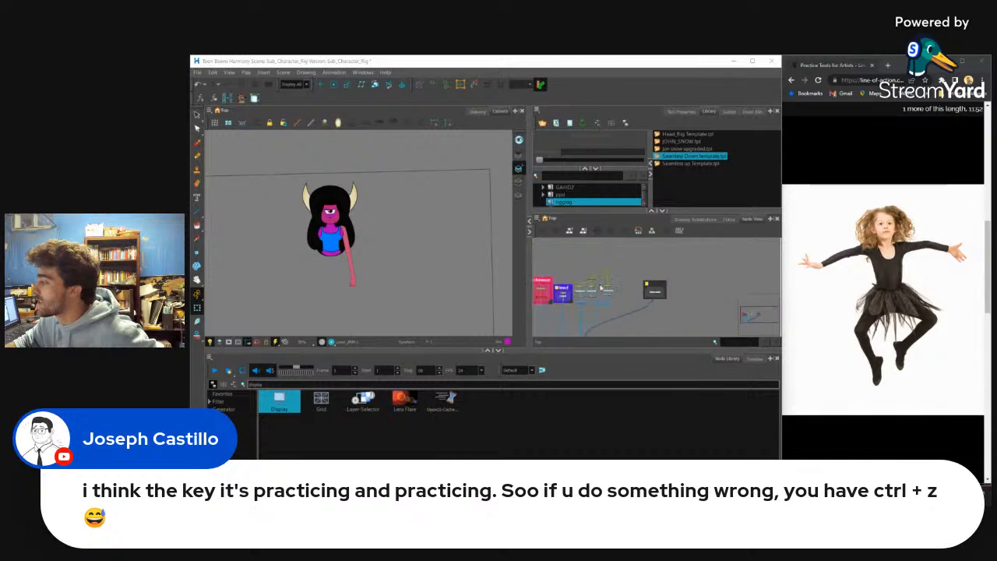
drag(580, 299, 662, 302)
scroll(577, 304, up, 3)
click(649, 296)
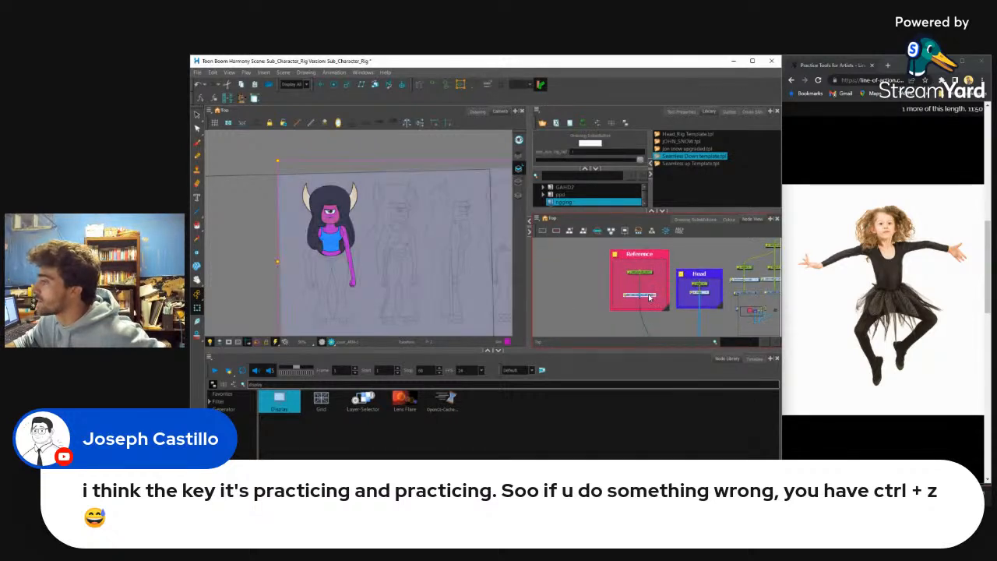
key(d)
scroll(653, 295, down, 3)
Step: Name the new backdrop around the arm group "Back Arm"
drag(712, 293, 625, 281)
scroll(625, 282, up, 3)
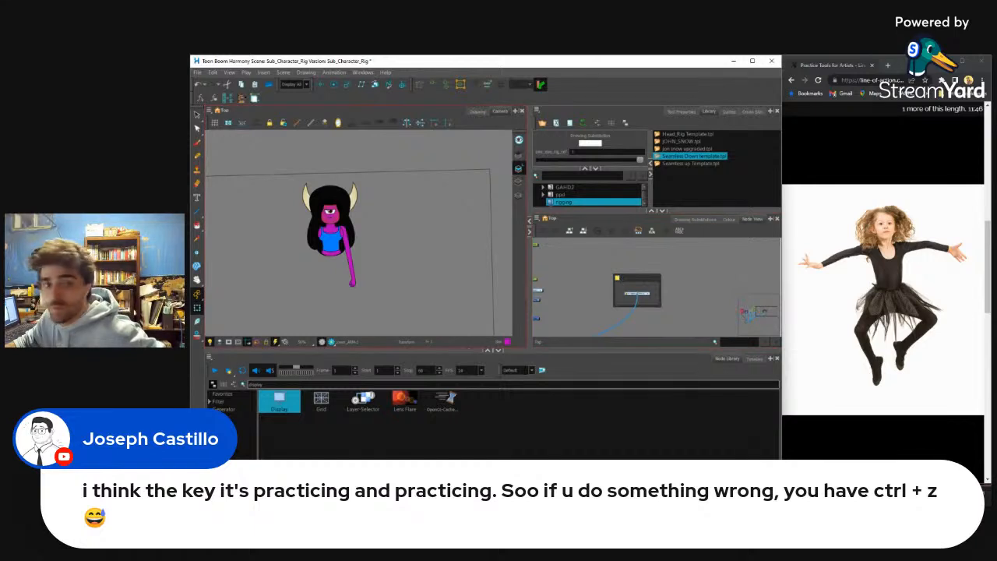
drag(191, 200, 395, 238)
click(394, 265)
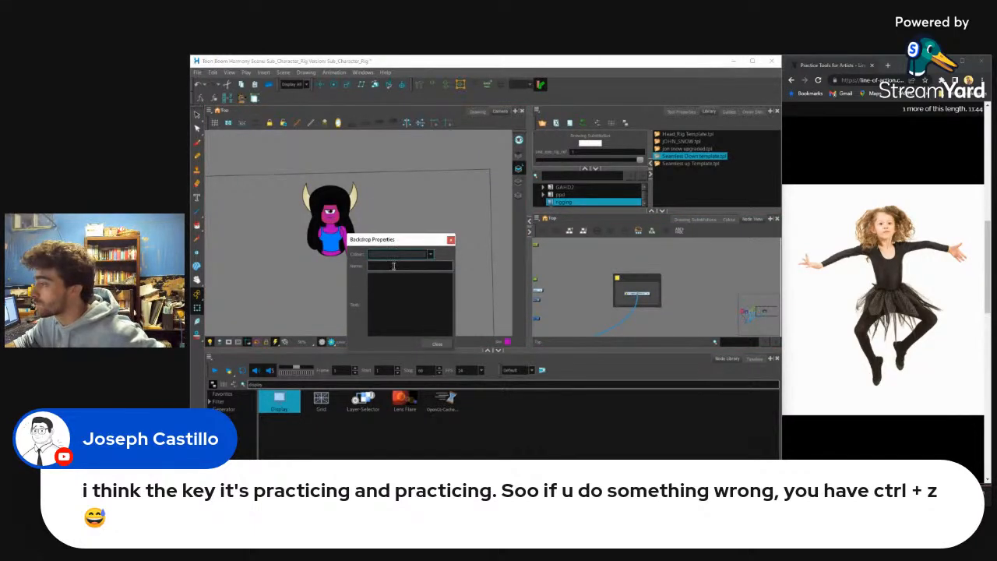
text(R)
text(e)
text(ck arm)
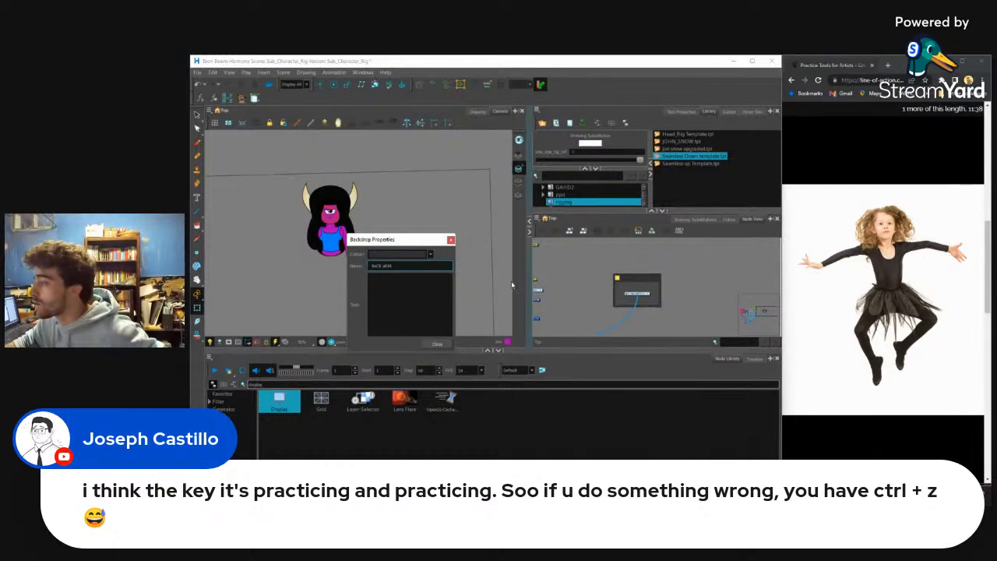
drag(395, 268, 344, 267)
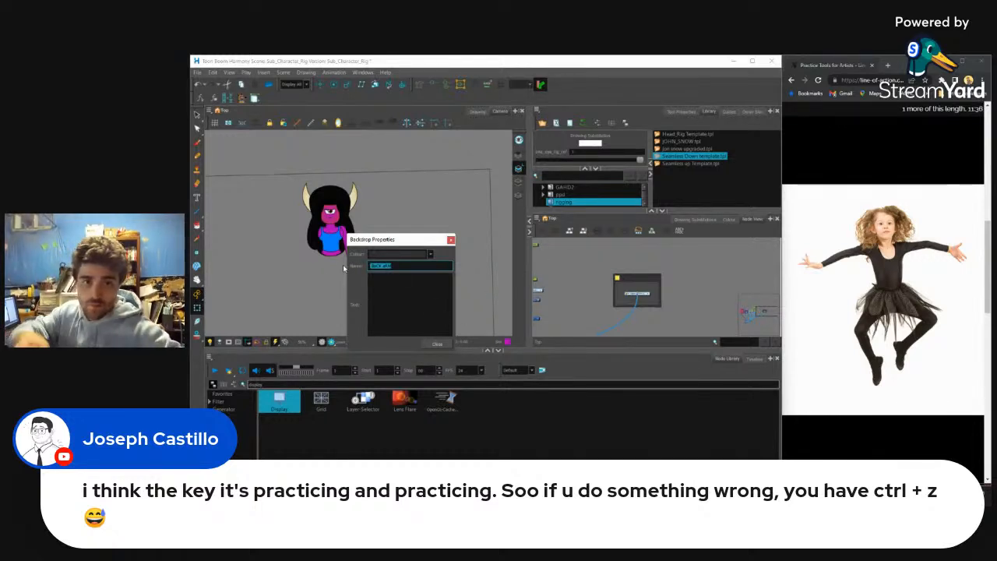
text(Back Arm)
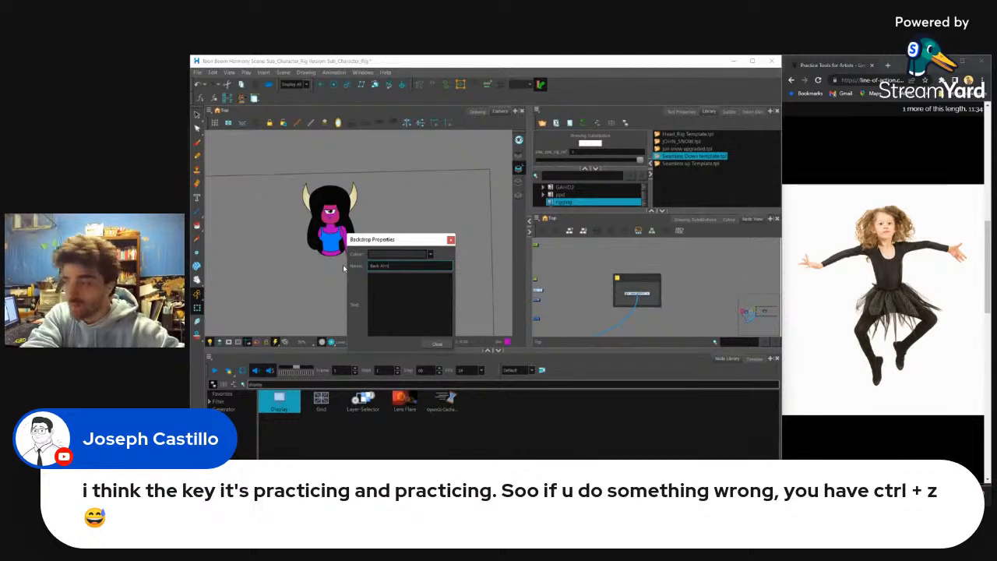
click(437, 344)
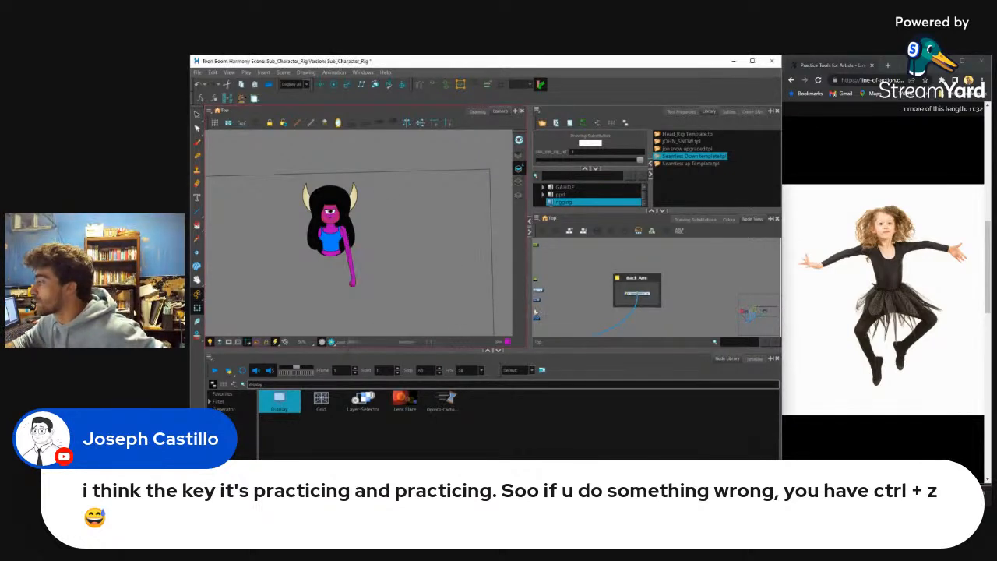
Step: Rename the group node inside the Back Arm backdrop as B_Arm
scroll(645, 295, up, 2)
click(596, 297)
drag(387, 165, 293, 170)
text(B_Arm)
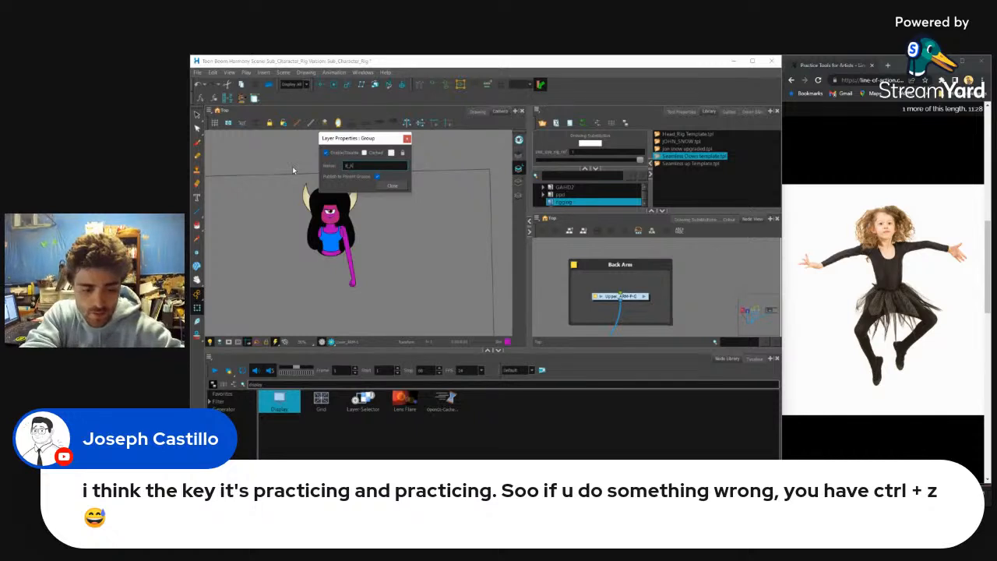
click(392, 185)
Step: Shift the Back Arm backdrop together with its group node slightly toward the character's other nodes, and deselect it
scroll(641, 276, down, 2)
scroll(641, 276, down, 2)
click(637, 274)
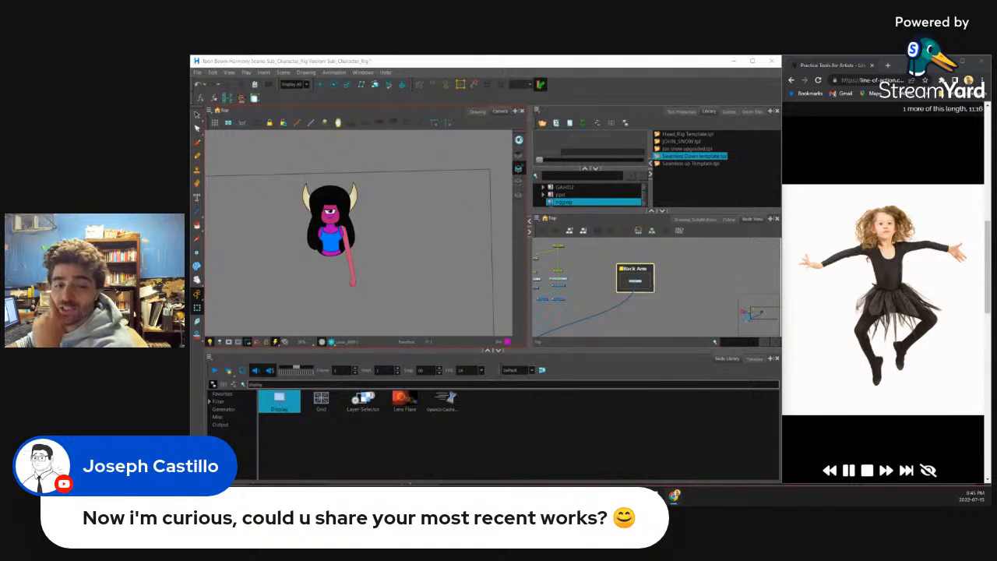
drag(643, 270, 637, 270)
click(660, 269)
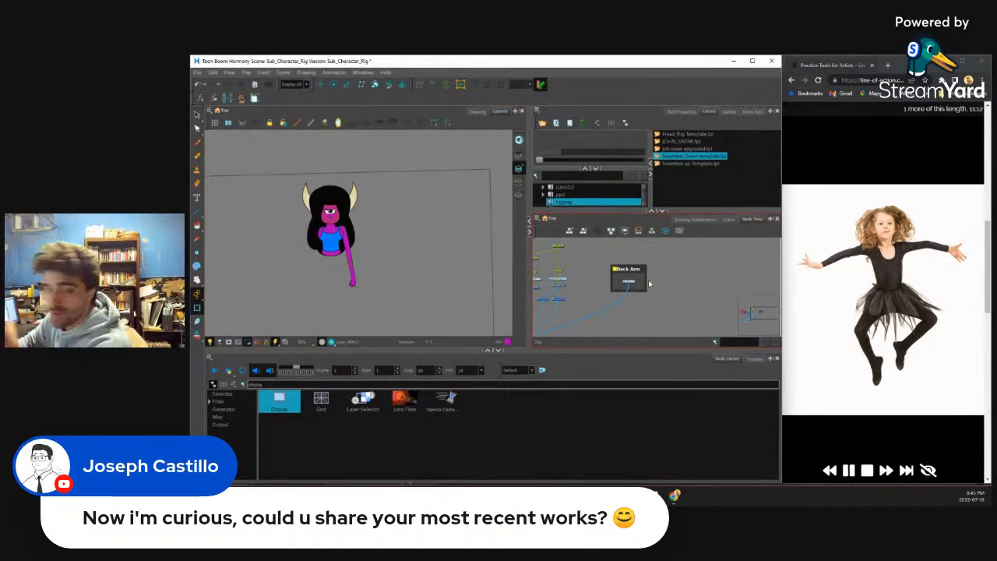
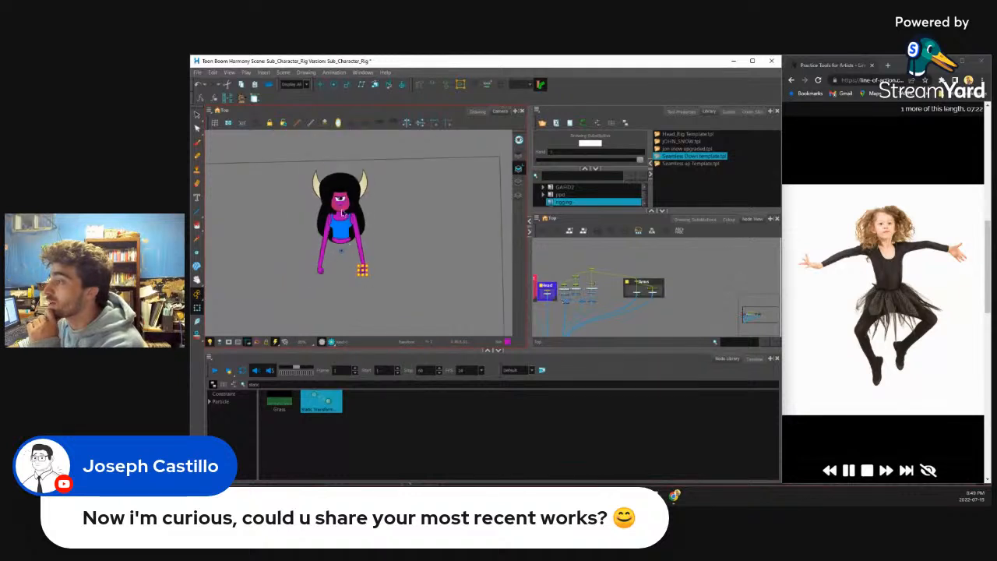
Step: Examine the character with both arms in place, looking at the face and fanged mouth up close
scroll(345, 220, up, 4)
scroll(345, 219, down, 3)
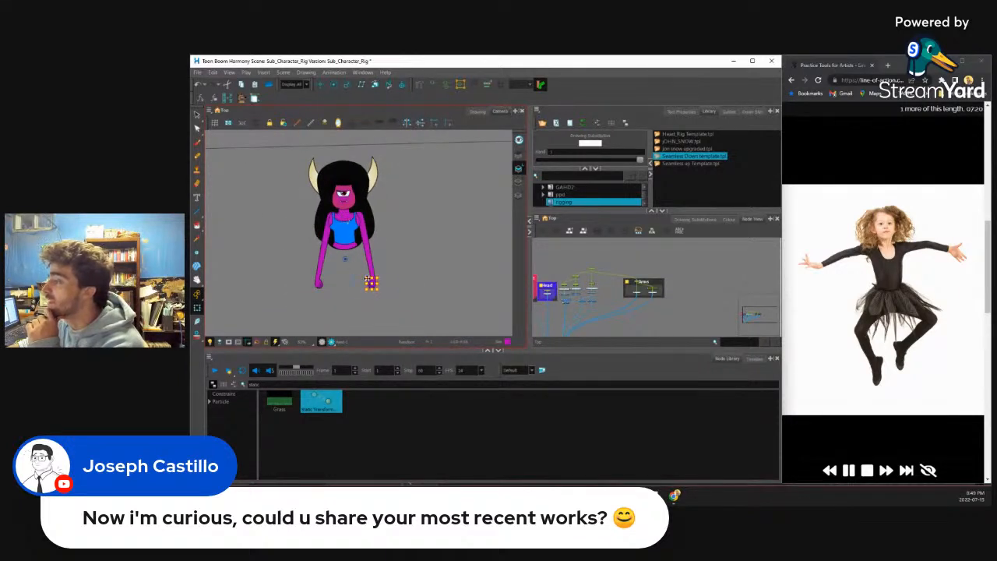
scroll(366, 277, up, 2)
scroll(331, 234, down, 2)
scroll(333, 227, up, 4)
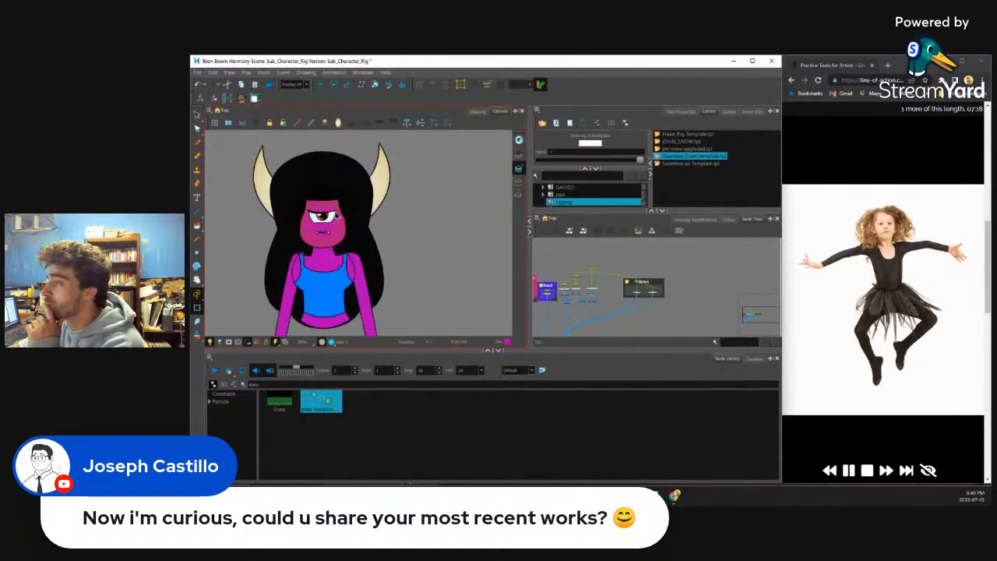
scroll(331, 222, down, 4)
scroll(332, 234, up, 4)
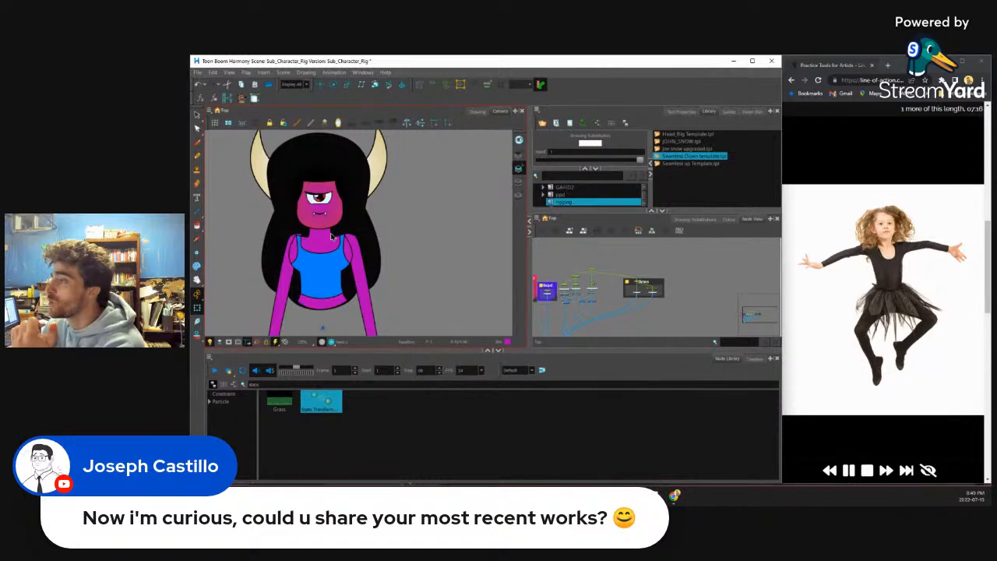
scroll(332, 236, down, 2)
scroll(320, 226, up, 6)
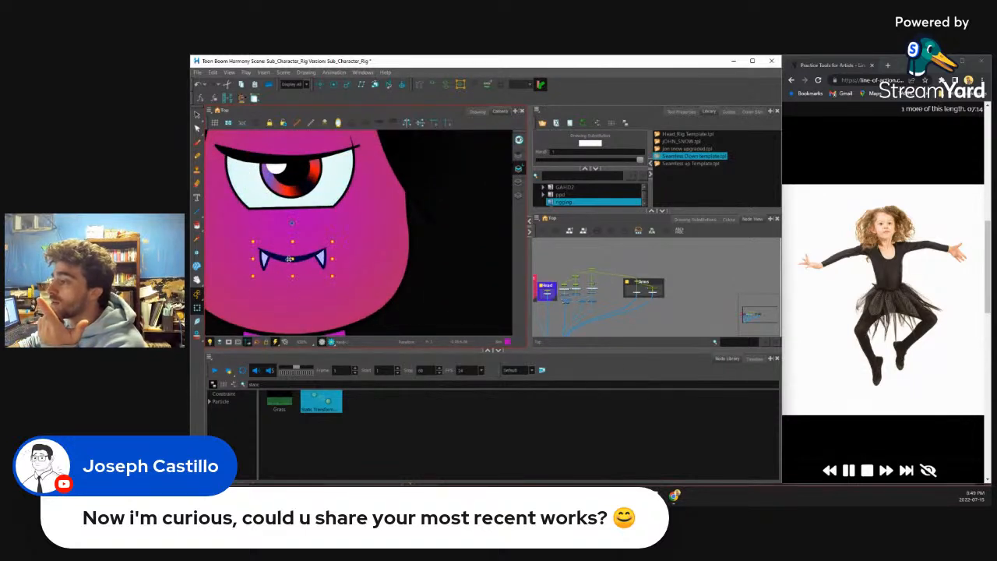
scroll(289, 260, down, 3)
scroll(305, 198, up, 4)
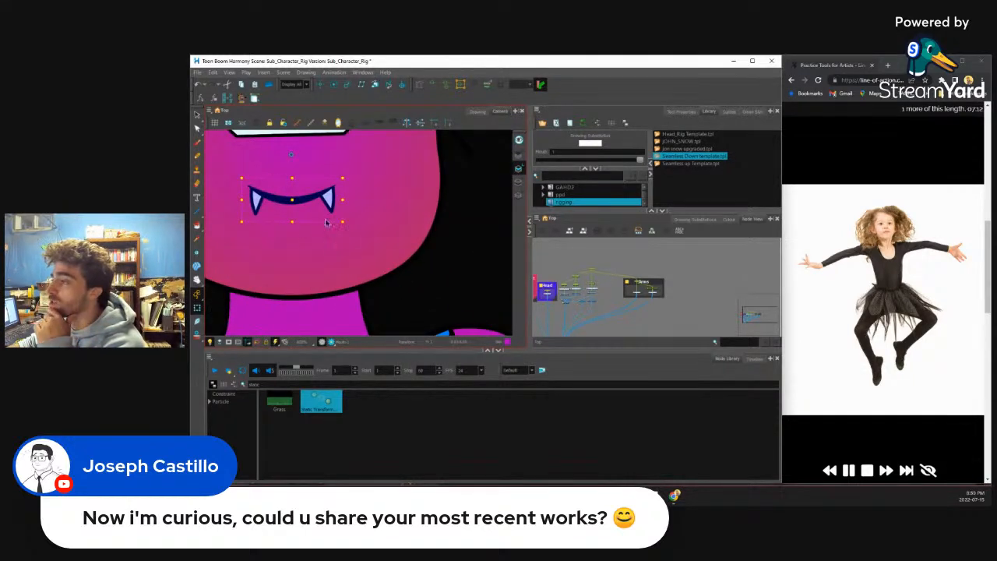
scroll(327, 223, down, 3)
scroll(311, 233, up, 4)
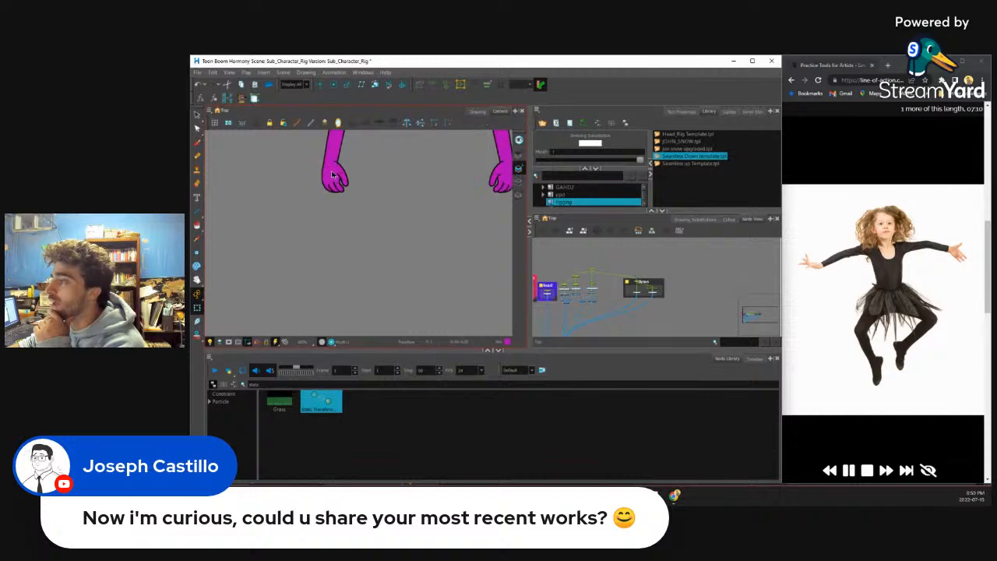
Step: Inspect the hand below the other arm, one of the horns, and the torso where both shoulders attach
click(333, 175)
scroll(334, 187, up, 5)
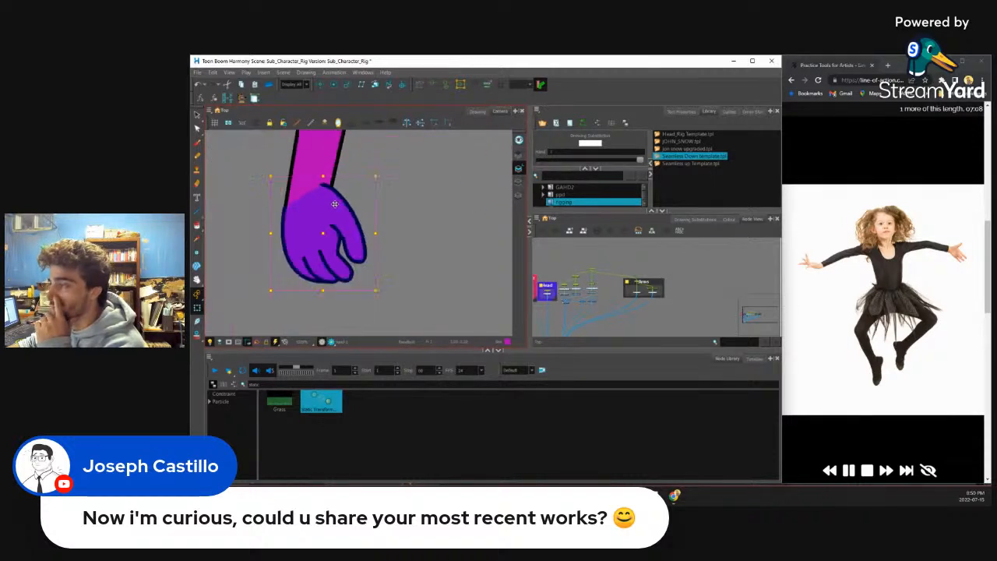
scroll(334, 204, down, 6)
scroll(352, 196, up, 3)
scroll(340, 200, down, 1)
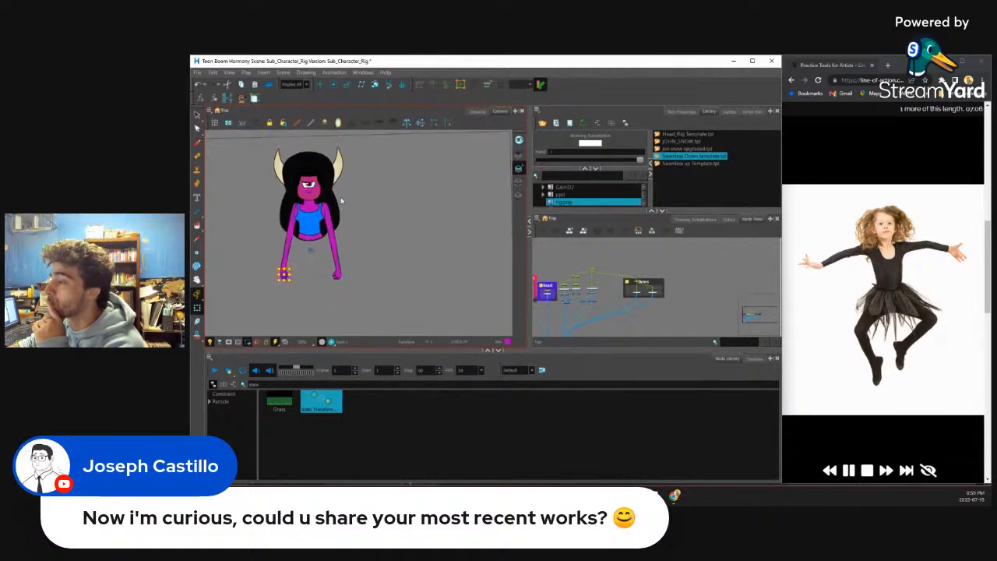
scroll(340, 199, up, 4)
click(376, 200)
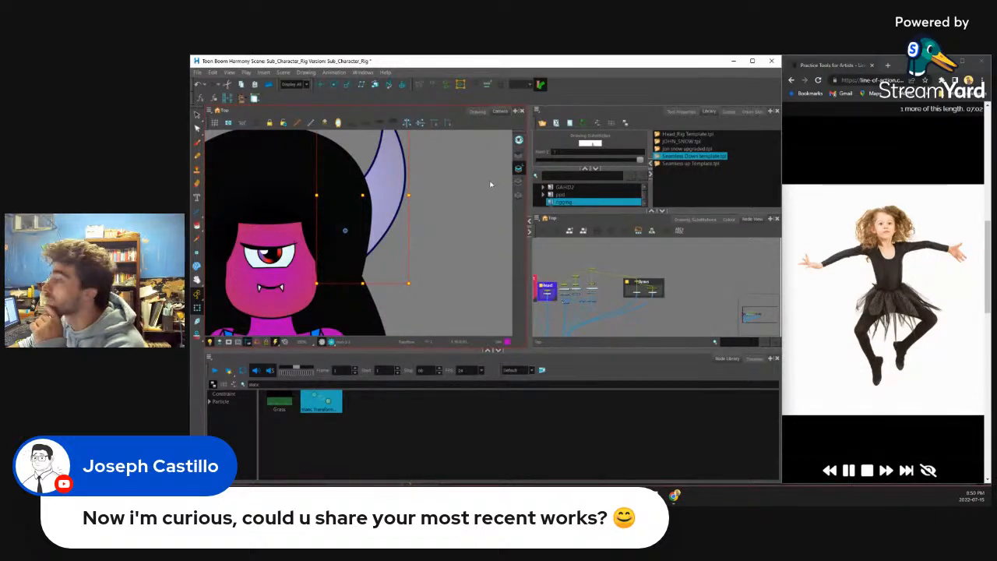
scroll(409, 208, down, 5)
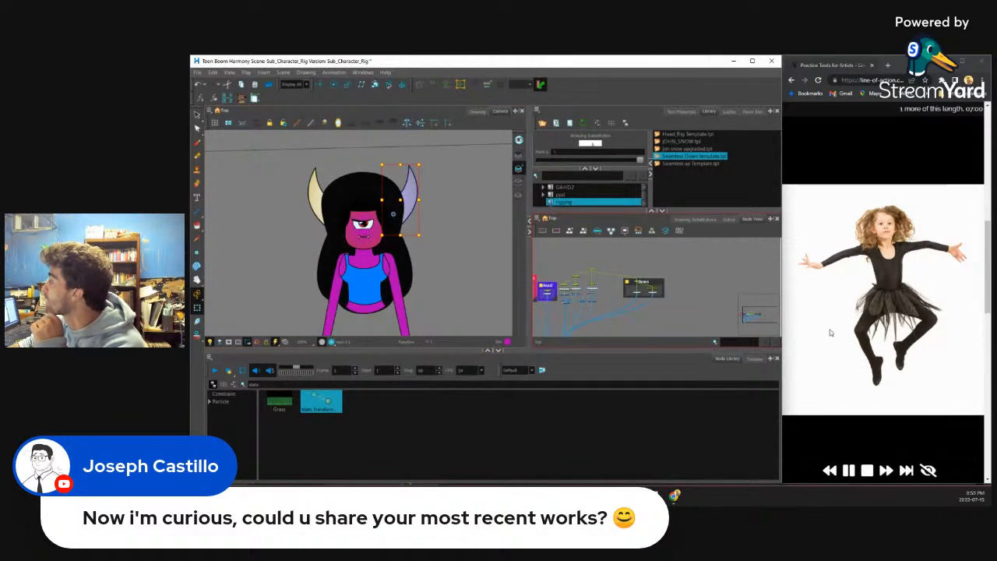
scroll(352, 261, down, 5)
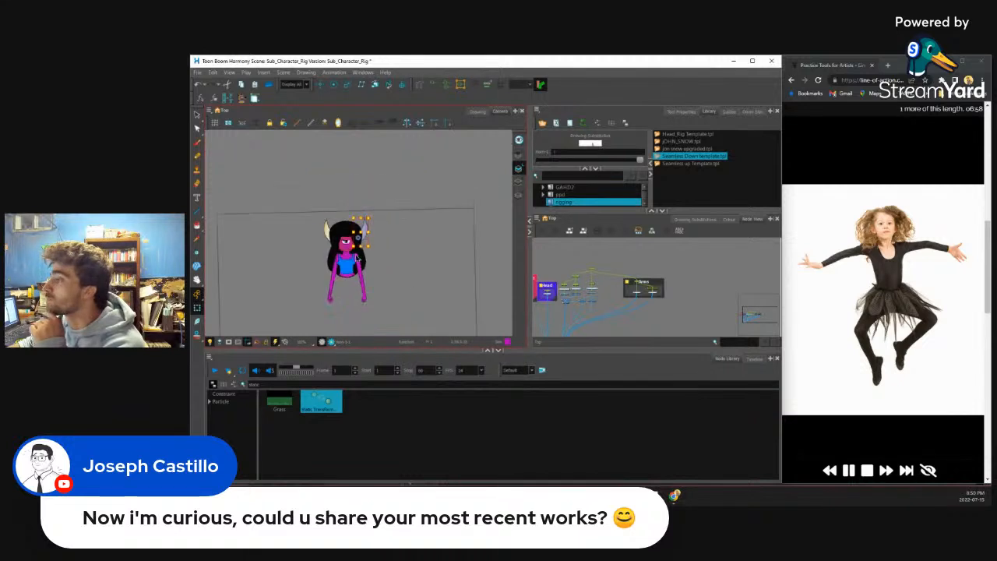
scroll(352, 262, up, 4)
scroll(297, 263, up, 5)
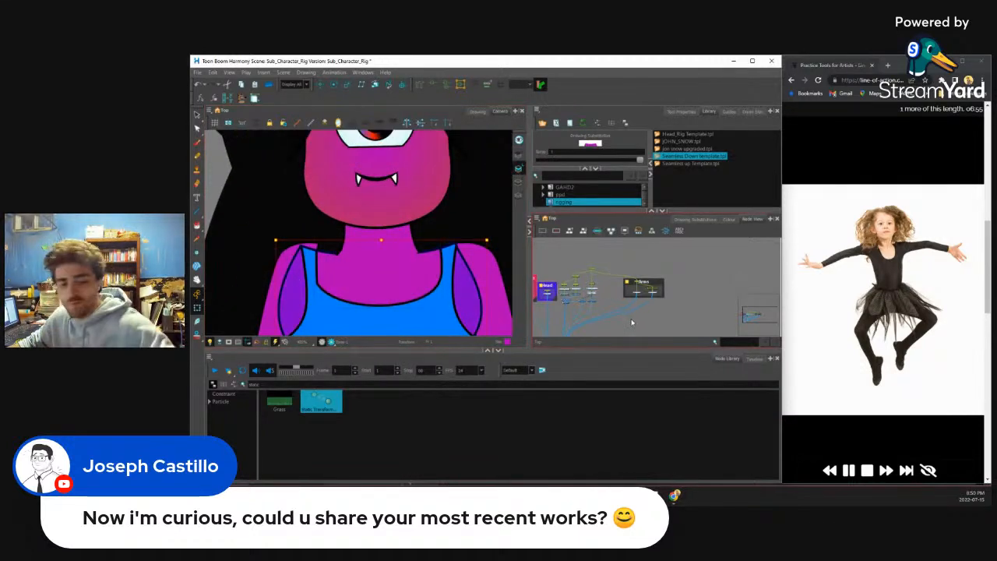
Step: Delete the Deformation-Torso node above the Torso drawing
scroll(630, 319, up, 5)
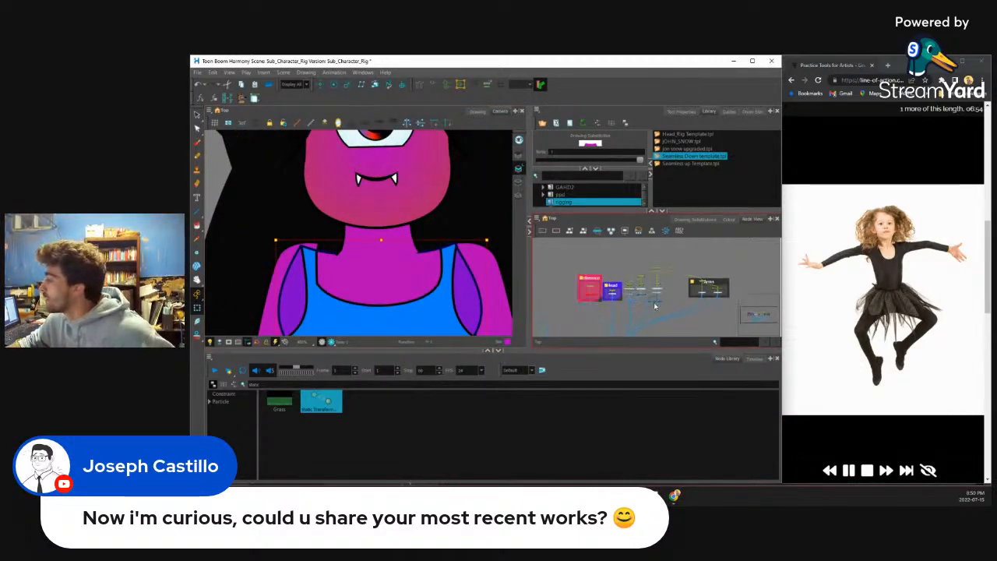
drag(707, 278, 666, 307)
click(672, 271)
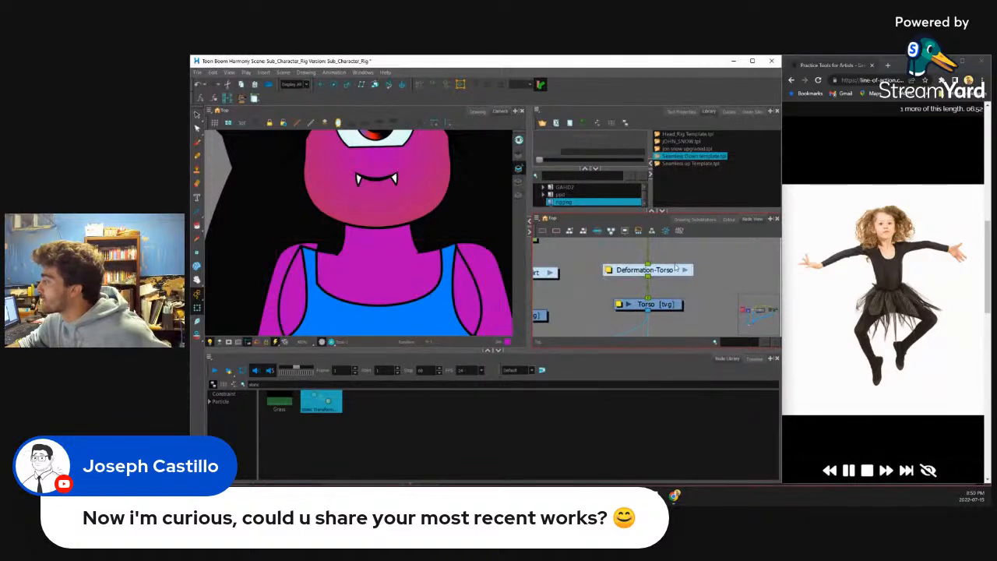
key(Delete)
Step: Reshape the torso outline with the Contour Editor, raising its first shoulder corner and the top edge below the neck
click(377, 255)
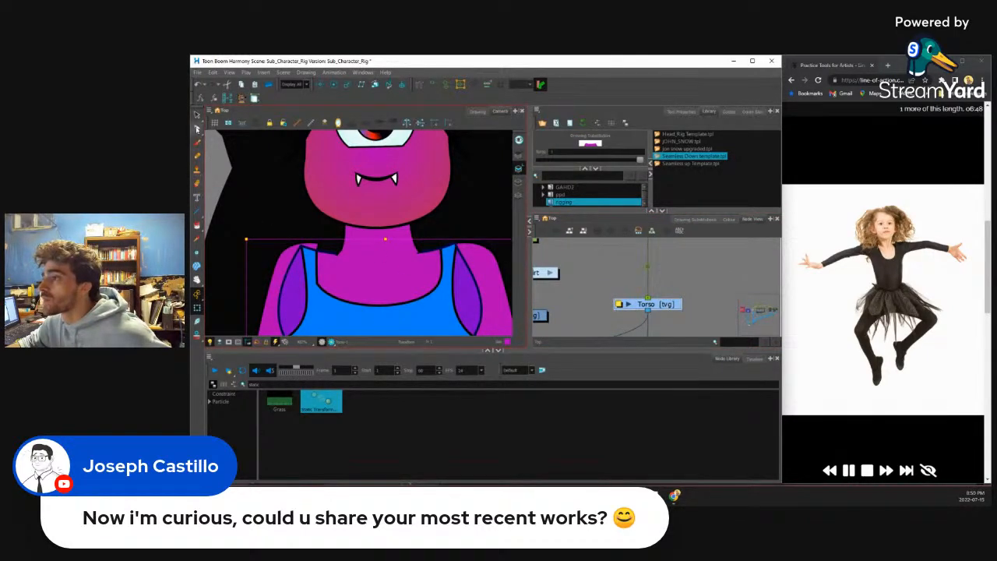
click(197, 127)
scroll(303, 238, up, 2)
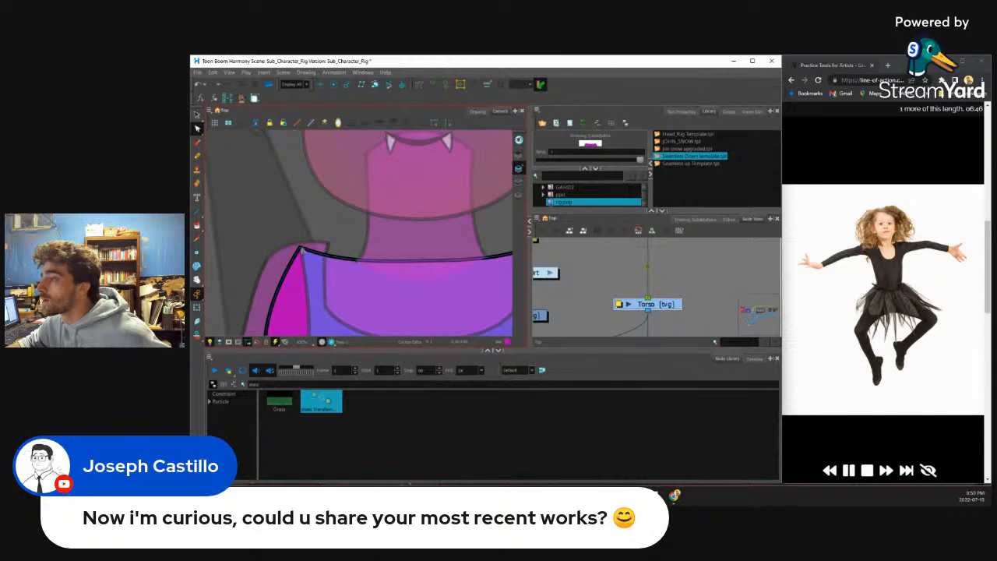
click(680, 111)
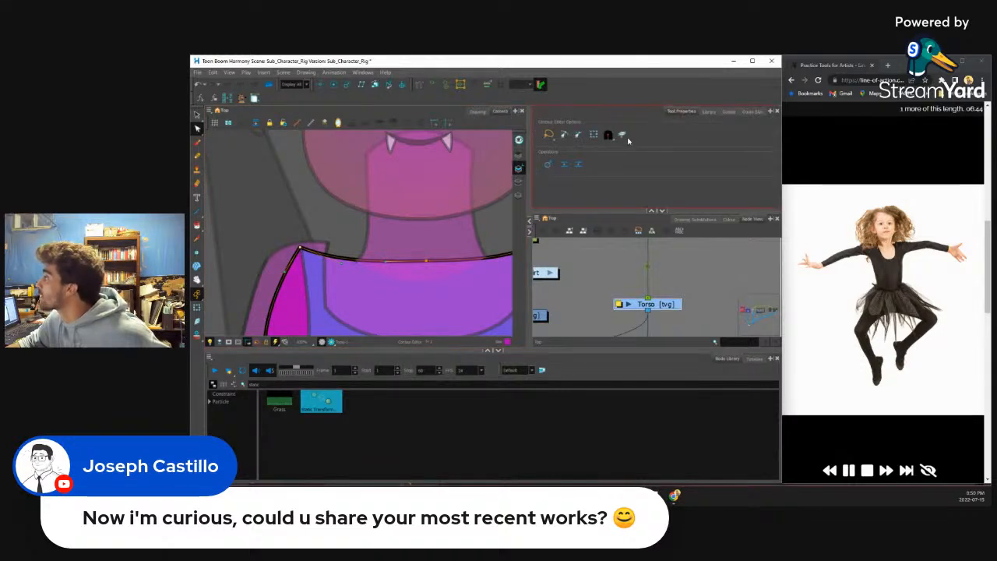
click(623, 136)
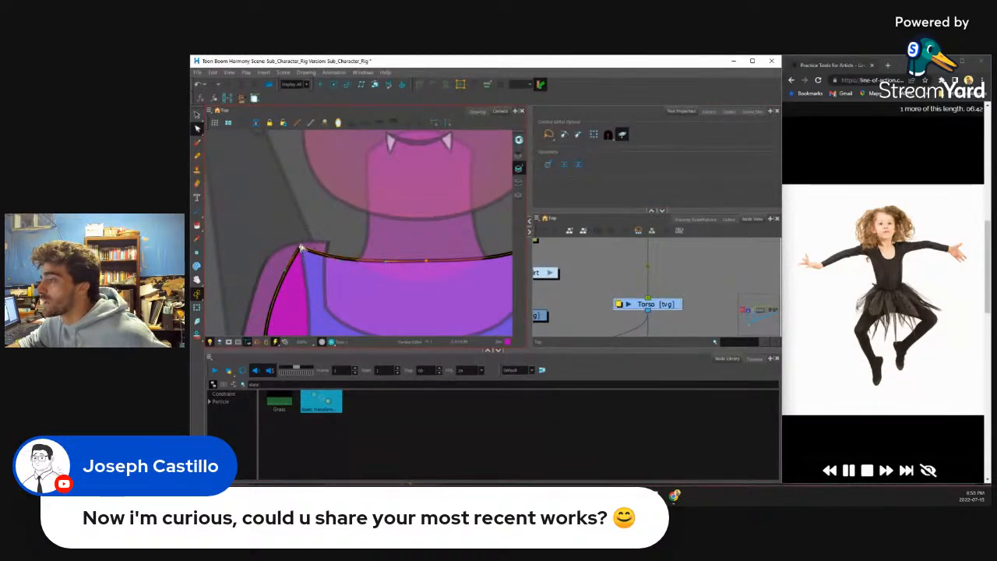
drag(301, 248, 303, 240)
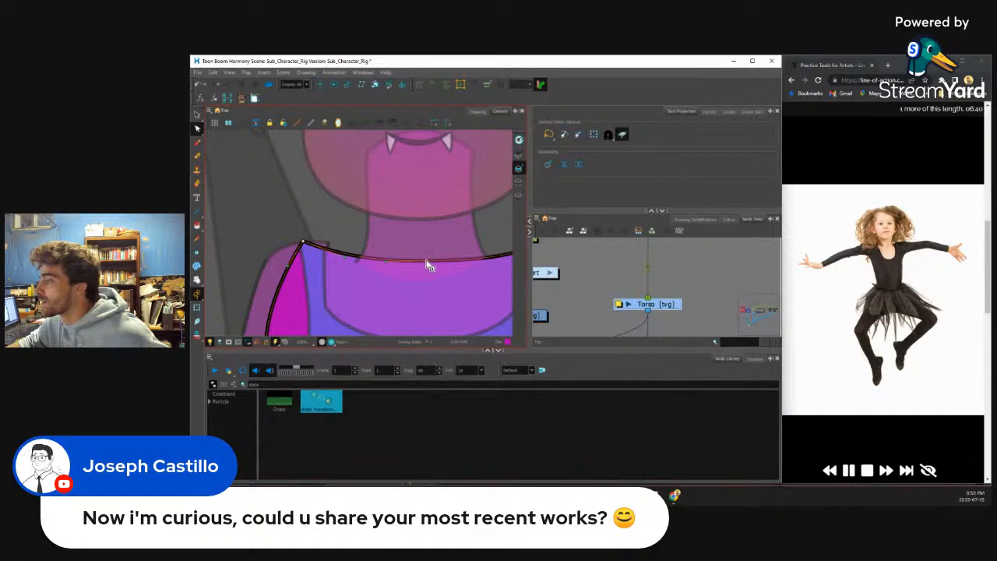
drag(426, 261, 424, 248)
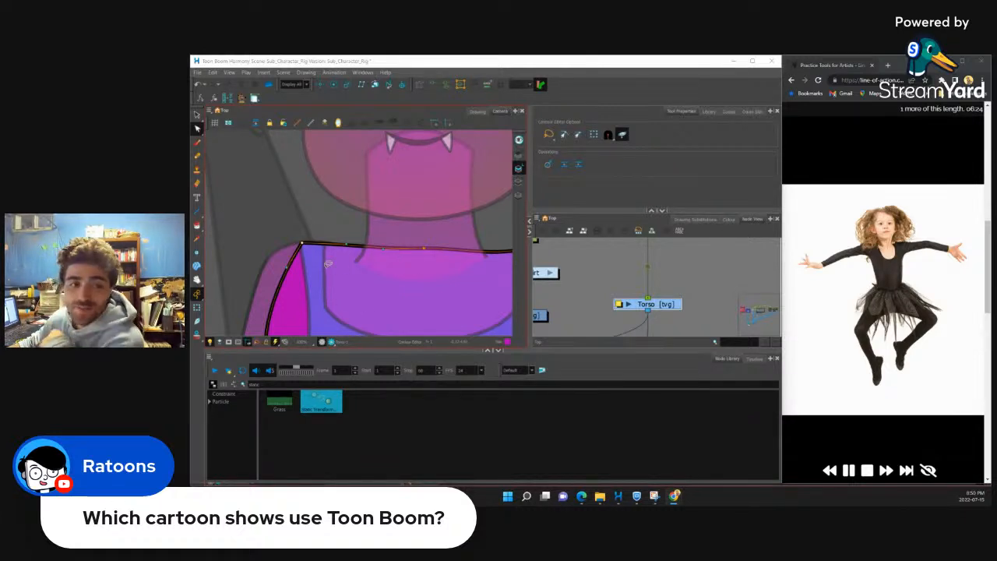
Step: Flatten the curved stretch of the torso's top edge between the neck and the opposite shoulder
scroll(272, 259, down, 2)
scroll(343, 266, up, 5)
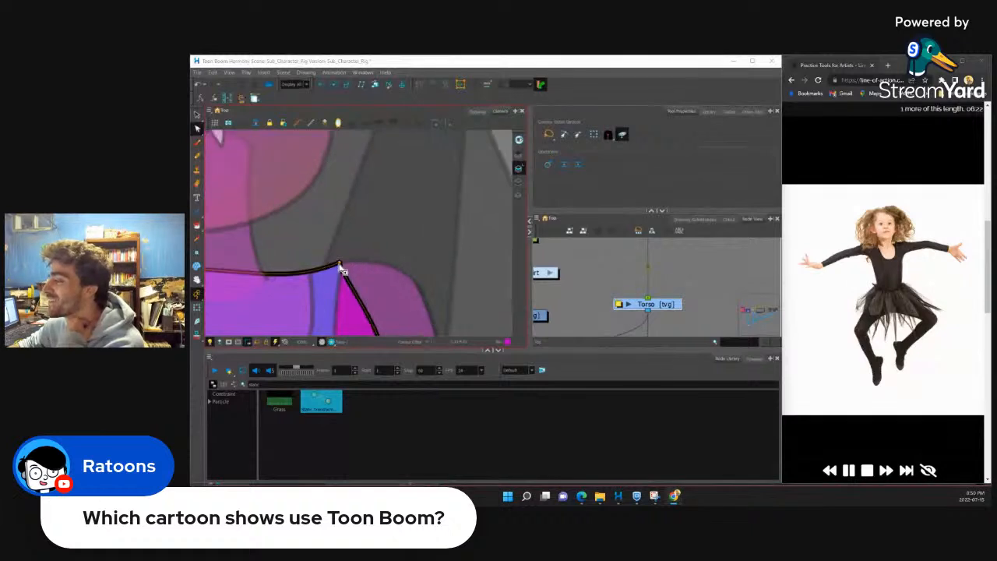
scroll(344, 259, down, 2)
scroll(315, 261, up, 2)
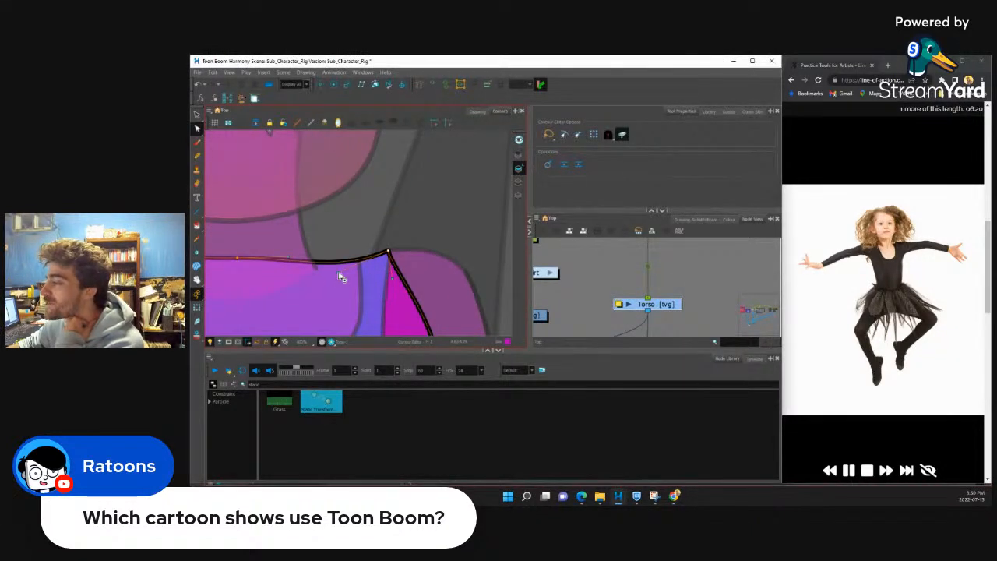
drag(338, 272, 332, 257)
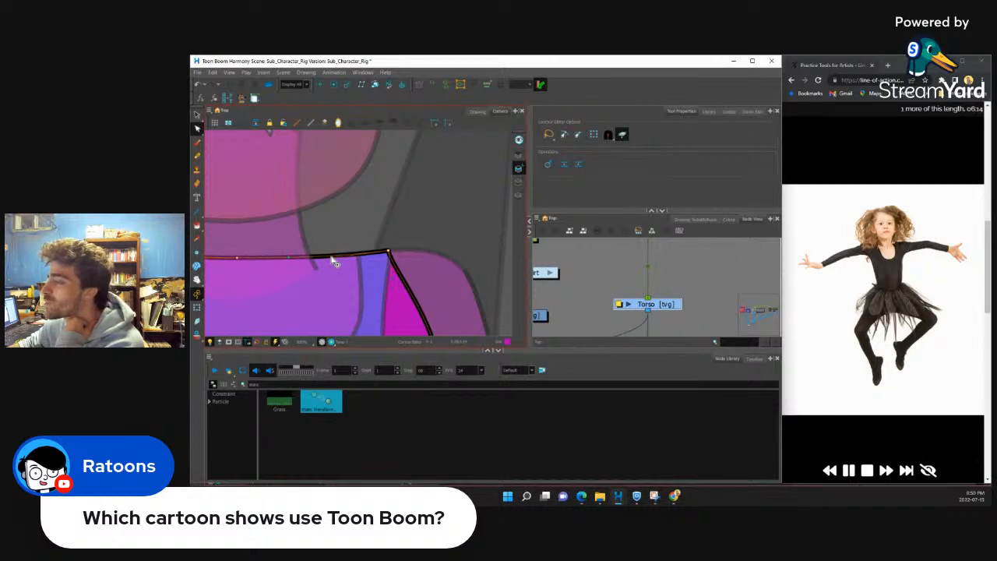
Step: Examine the reshaped torso edge at both shoulders and the neck, up close and in the full-colour character
scroll(335, 263, down, 5)
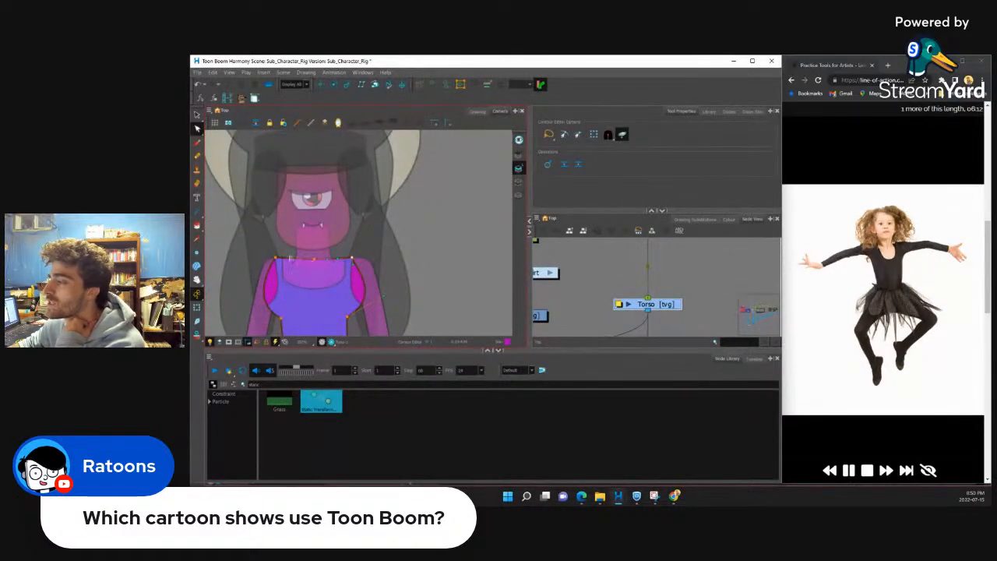
scroll(291, 259, up, 3)
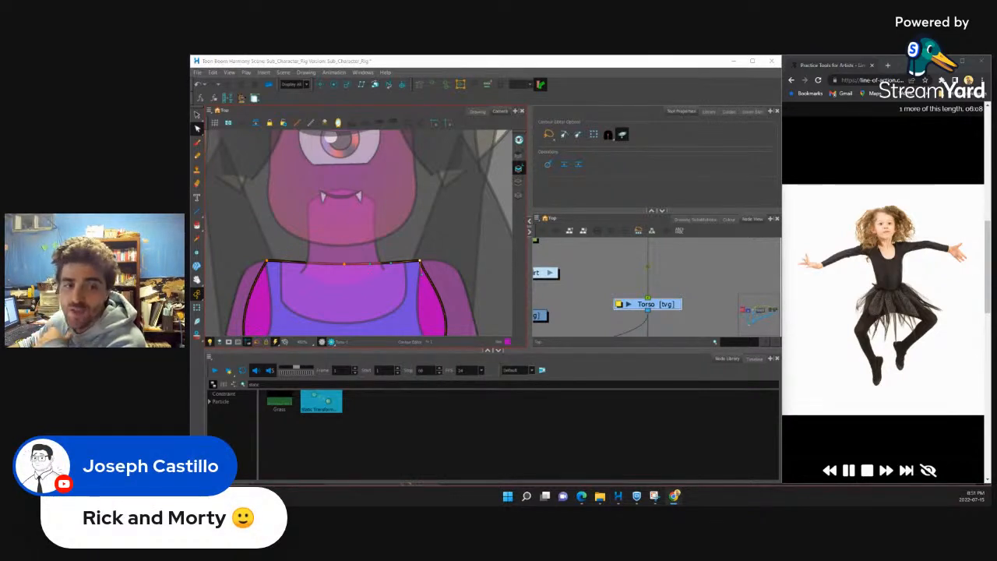
scroll(271, 262, up, 3)
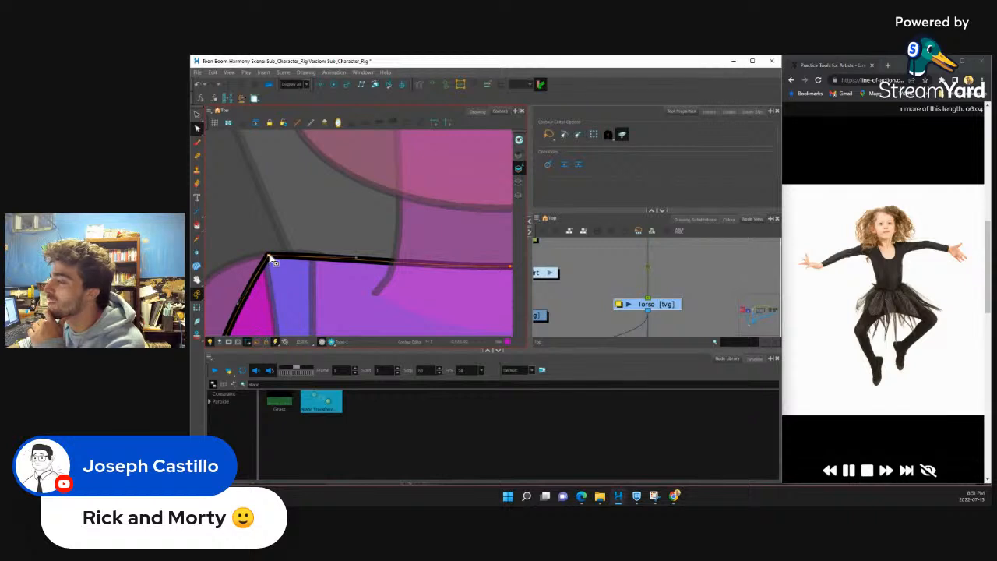
scroll(272, 263, down, 6)
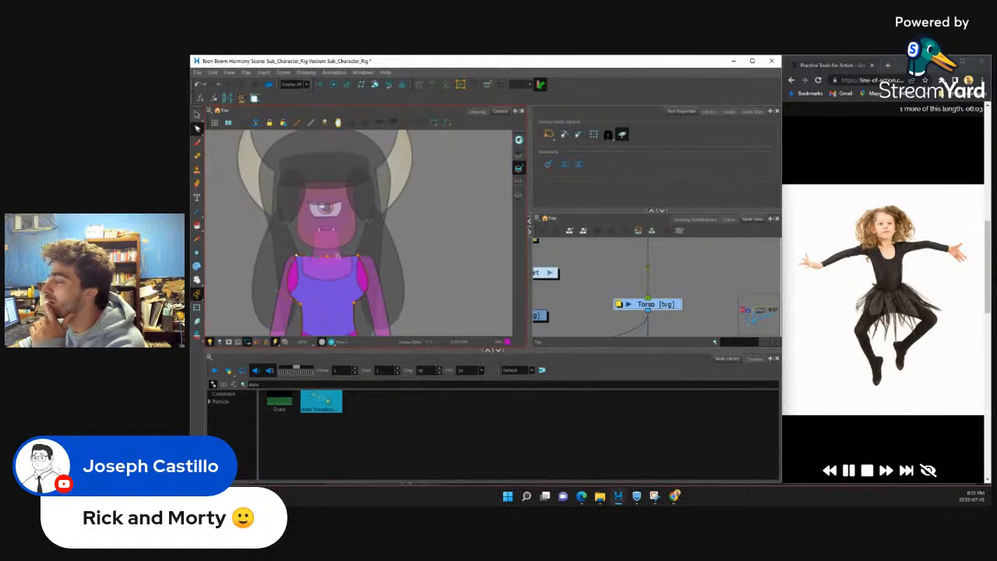
scroll(338, 256, up, 2)
scroll(358, 243, down, 4)
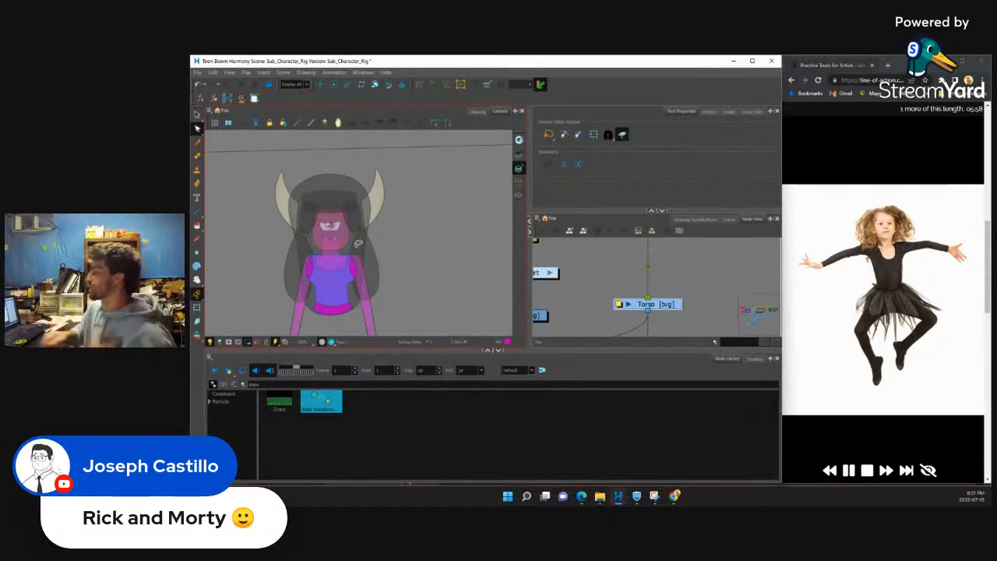
scroll(337, 255, up, 5)
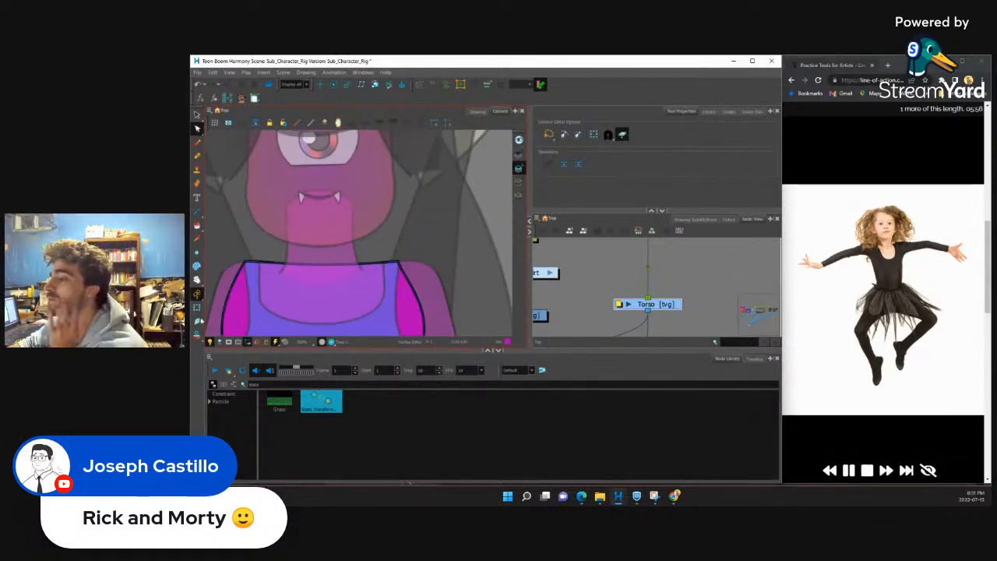
key(shift+t)
scroll(326, 247, down, 2)
scroll(327, 247, down, 1)
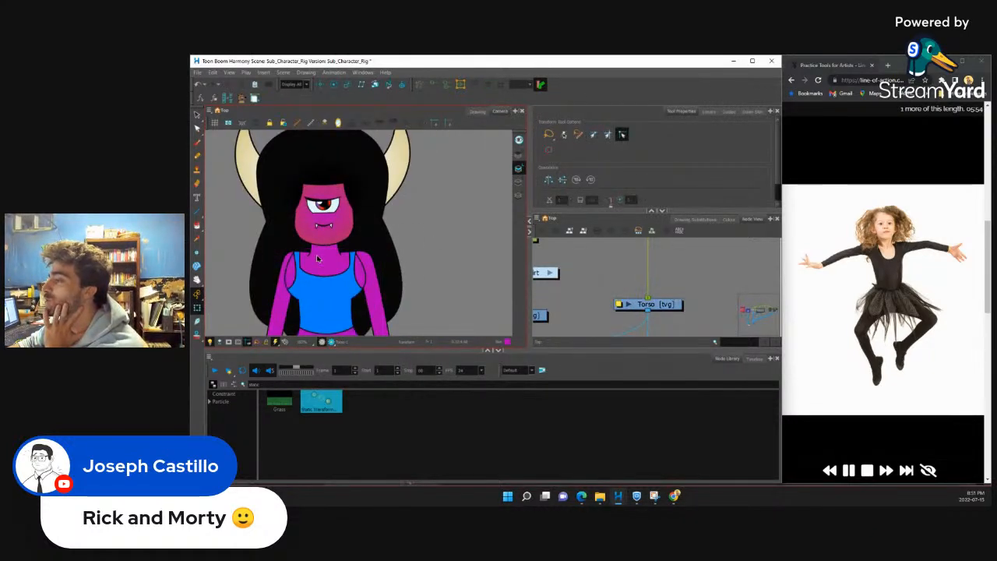
scroll(317, 258, up, 3)
scroll(268, 278, down, 2)
Step: Create an envelope deformer for the Torso drawing with 10 deformation points using the Envelope Creator
click(247, 296)
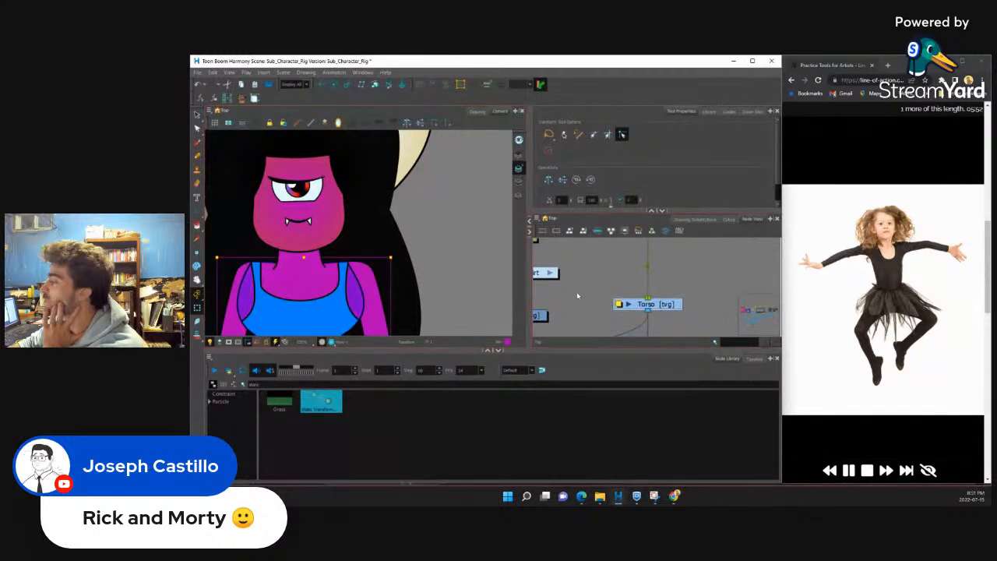
scroll(641, 307, down, 1)
scroll(356, 192, down, 3)
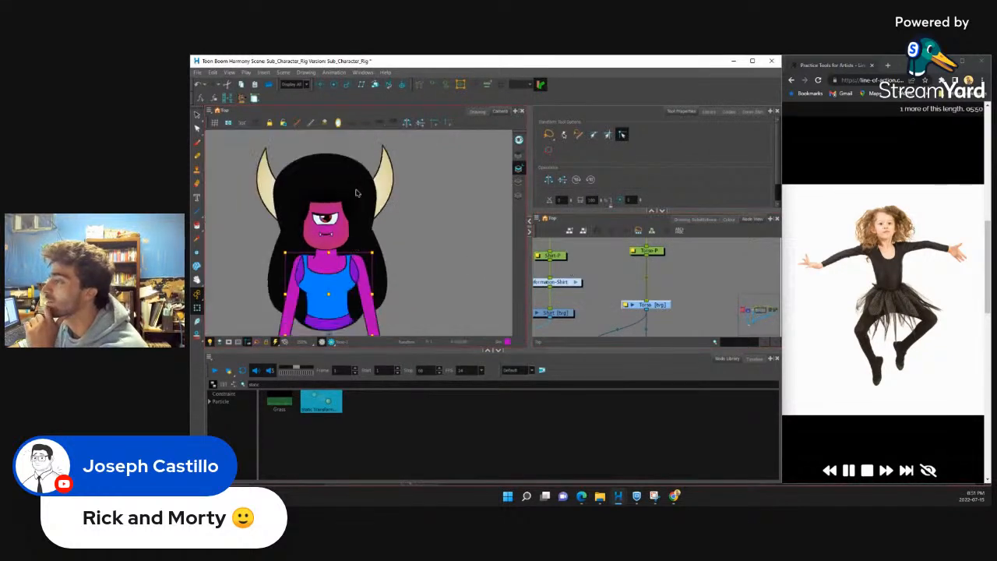
click(334, 71)
mouse_move(361, 129)
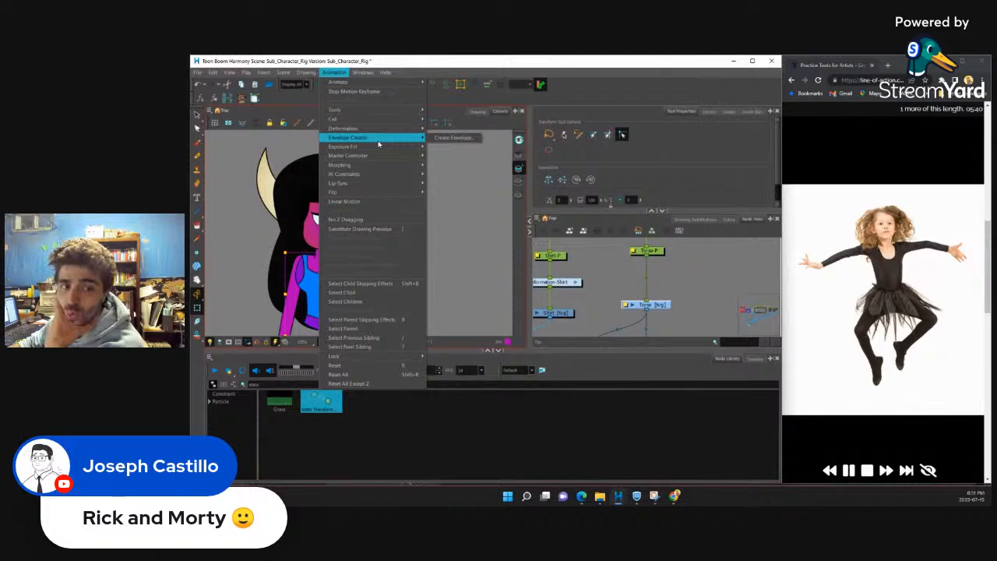
click(438, 139)
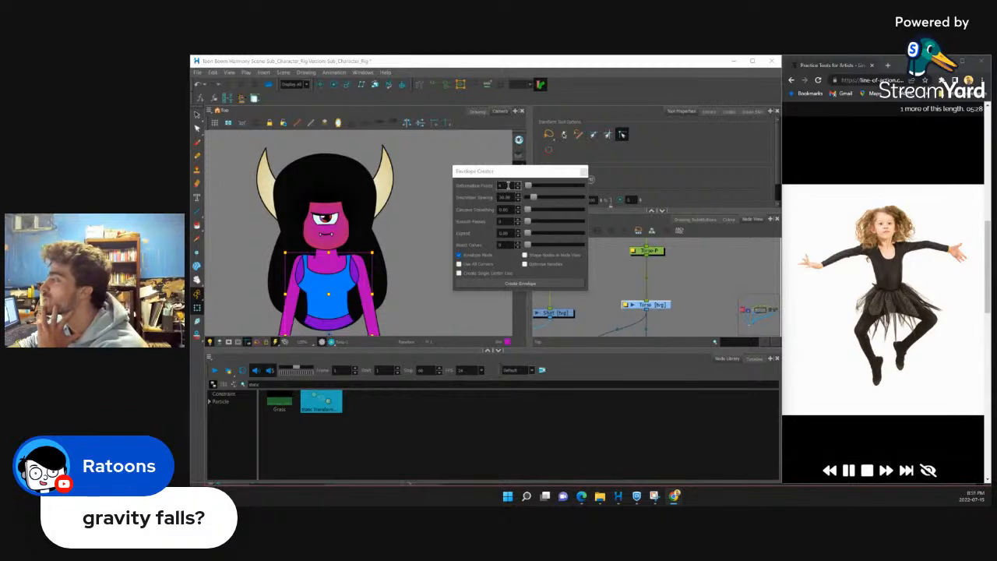
drag(507, 185, 496, 187)
text(10)
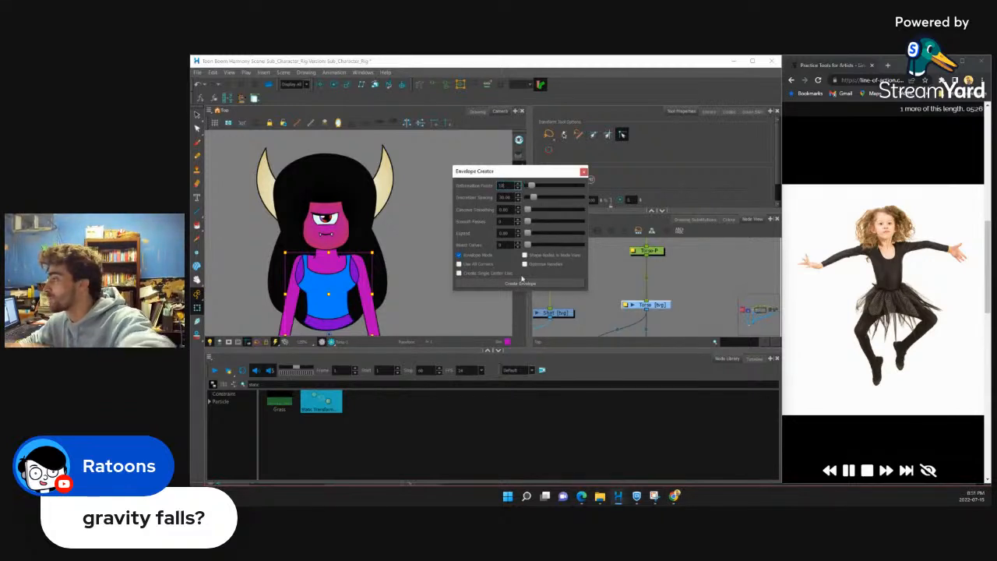
click(521, 282)
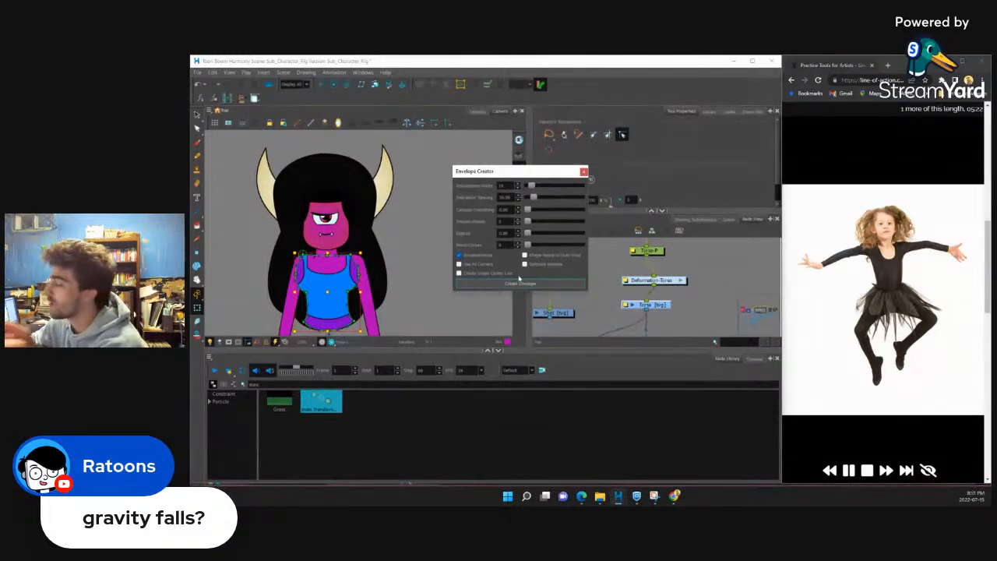
click(583, 170)
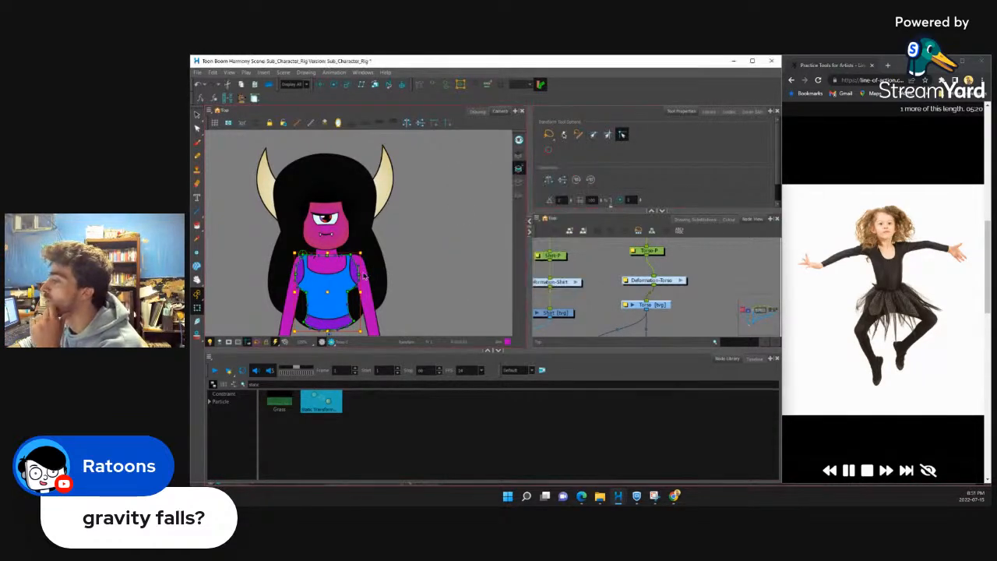
Step: Check the neck and shoulders up close, and view the character as a whole
scroll(363, 274, down, 3)
scroll(323, 296, up, 3)
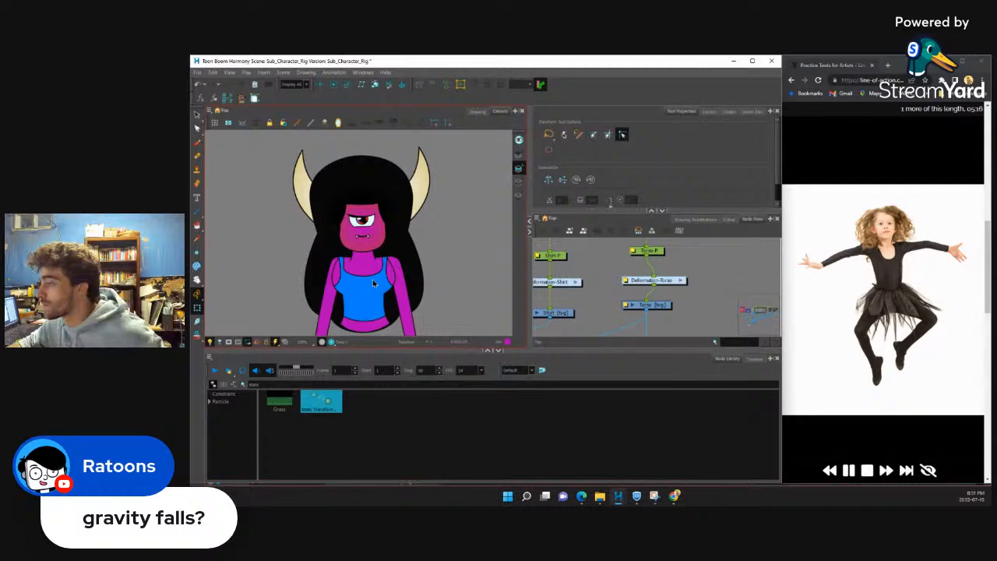
scroll(373, 278, up, 2)
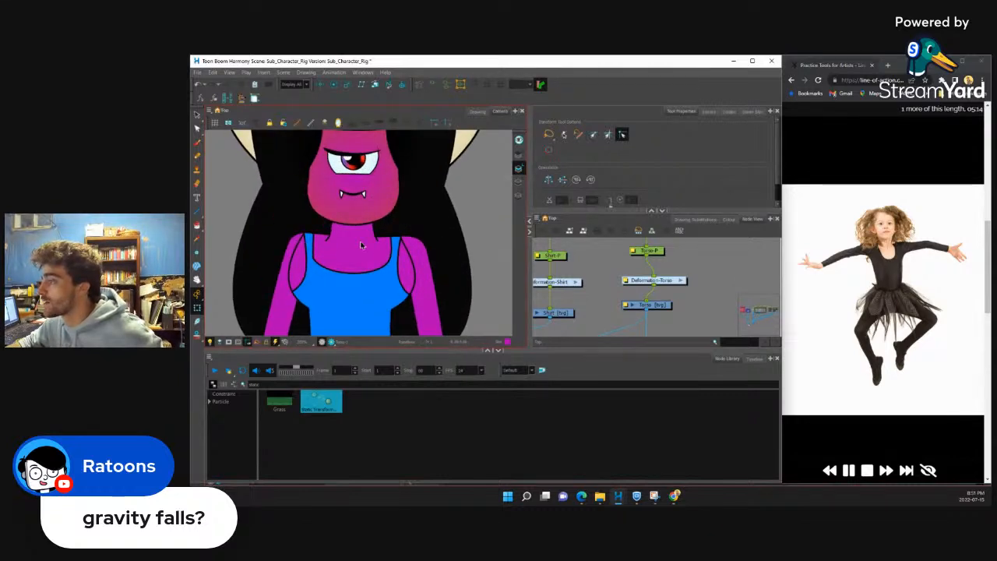
scroll(361, 245, up, 2)
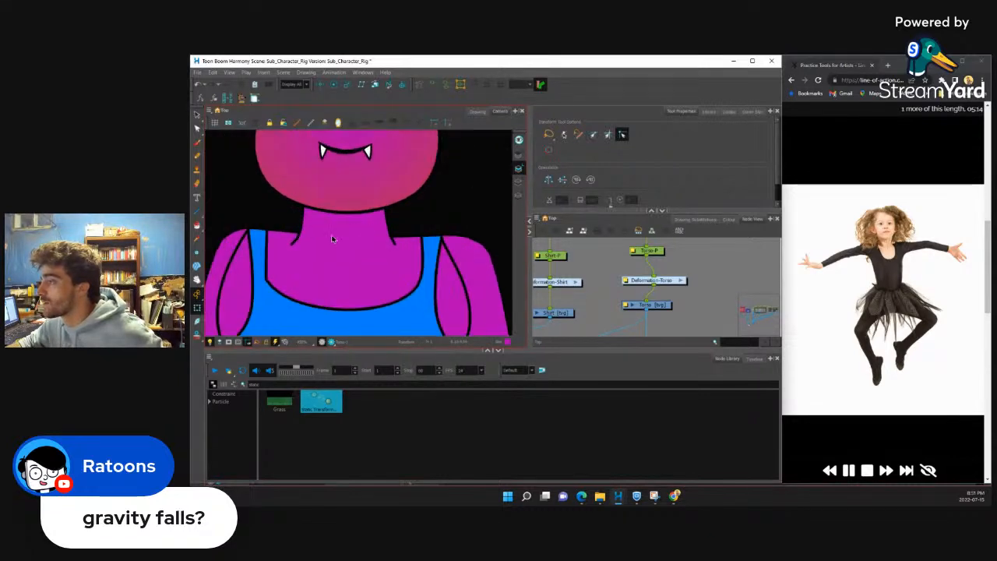
scroll(311, 245, down, 6)
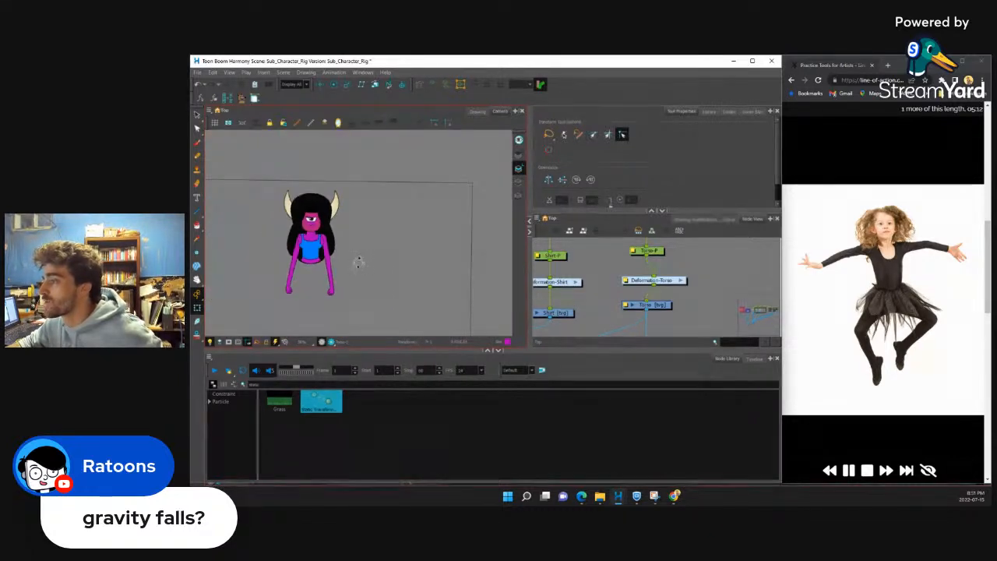
ctrl+alt+drag(360, 264, 358, 267)
Step: Enable the drawing in the Reference backdrop to overlay the sketch on the character, and compare the torso and shirt with it
scroll(652, 279, down, 7)
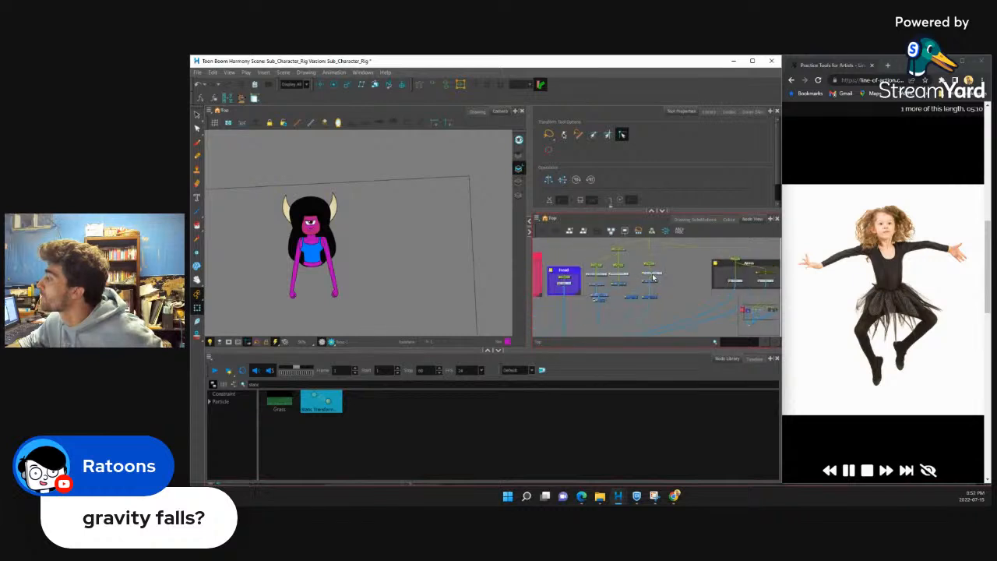
scroll(653, 279, up, 6)
click(649, 274)
scroll(645, 275, down, 6)
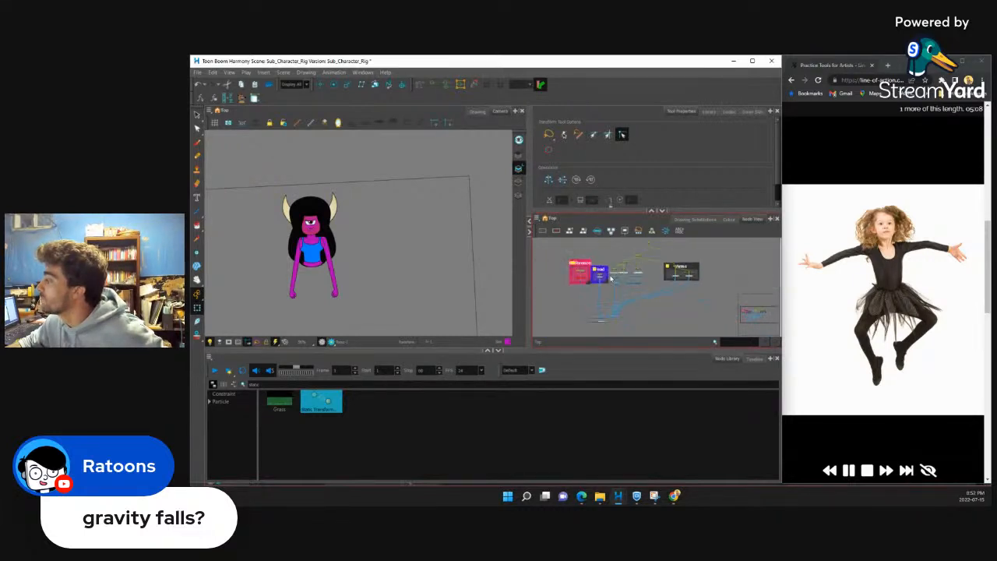
scroll(594, 278, up, 1)
scroll(594, 278, up, 2)
click(593, 278)
key(a)
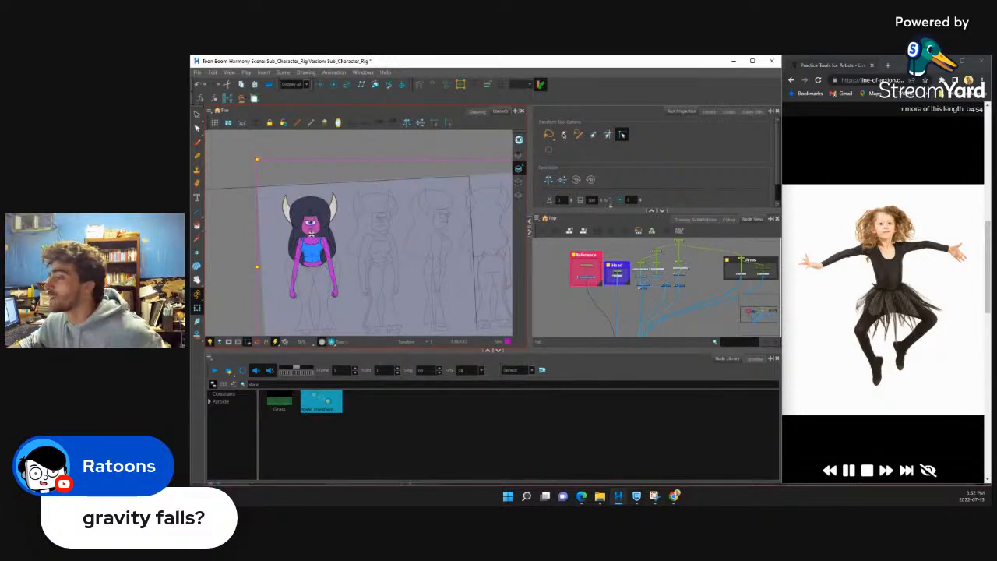
scroll(335, 277, up, 5)
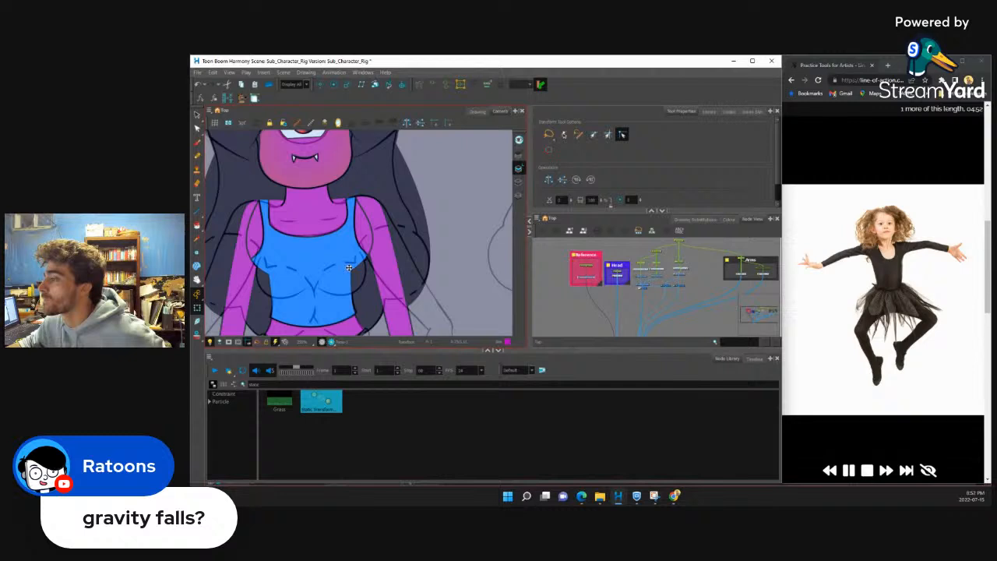
scroll(348, 268, down, 1)
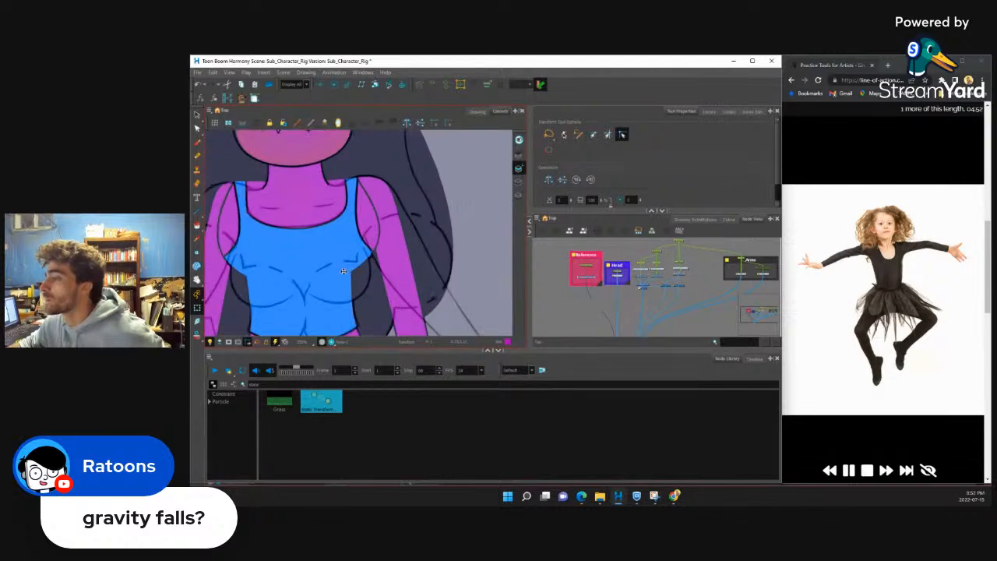
scroll(339, 273, down, 2)
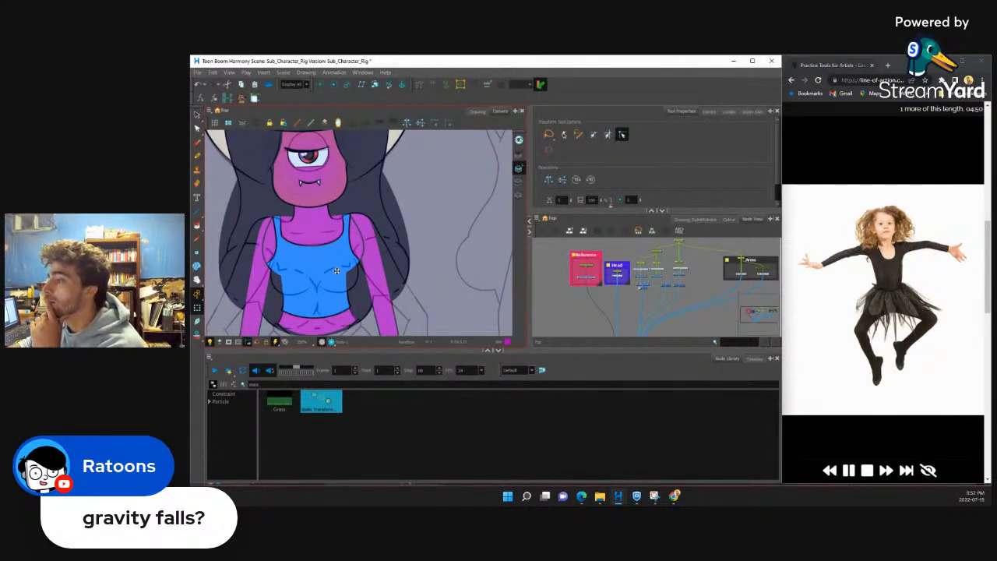
Step: Compare the character's neck, shoulders and shirt with the overlaid reference sketch, both up close and in the full figure
scroll(336, 271, down, 4)
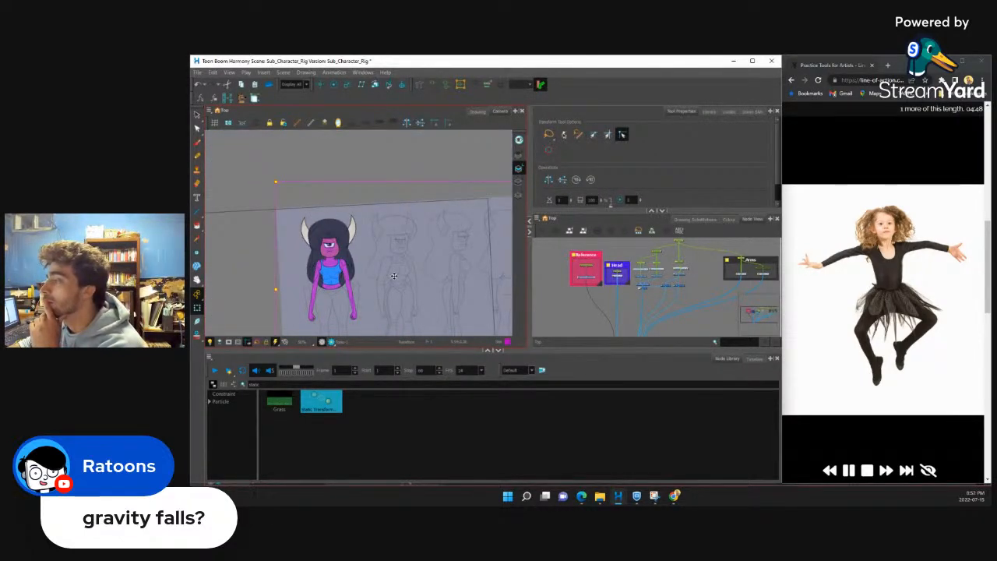
scroll(336, 277, up, 5)
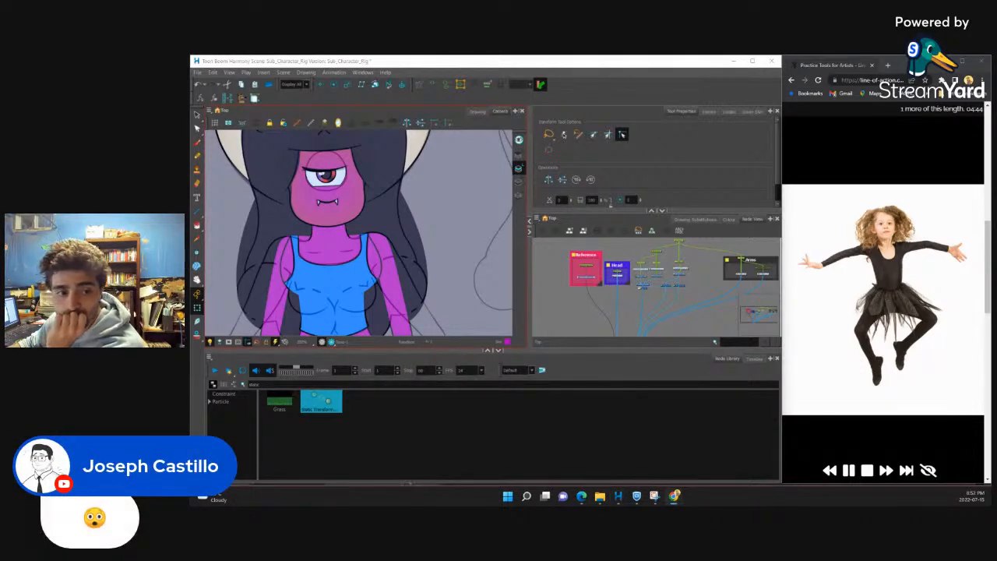
scroll(363, 275, up, 1)
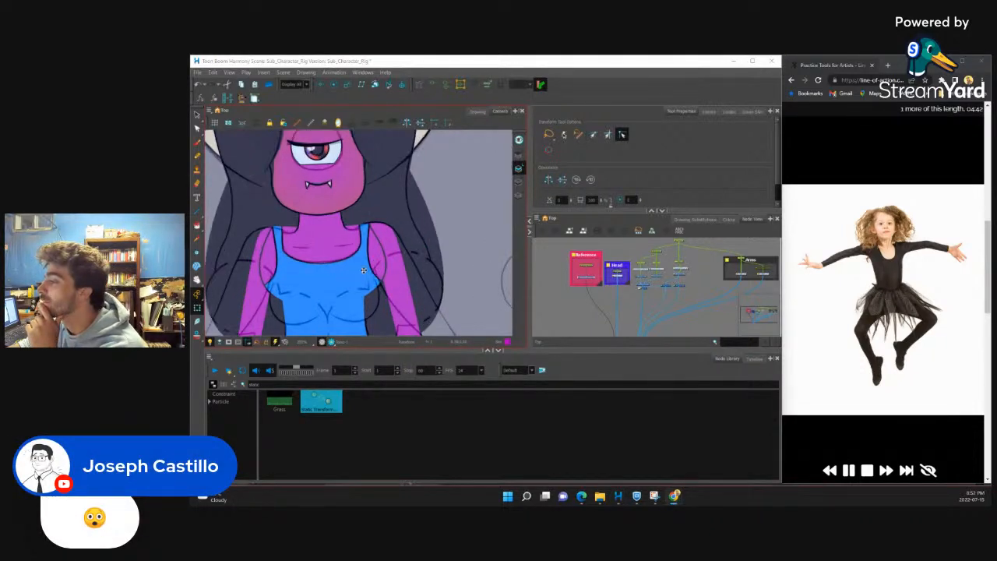
scroll(364, 270, down, 2)
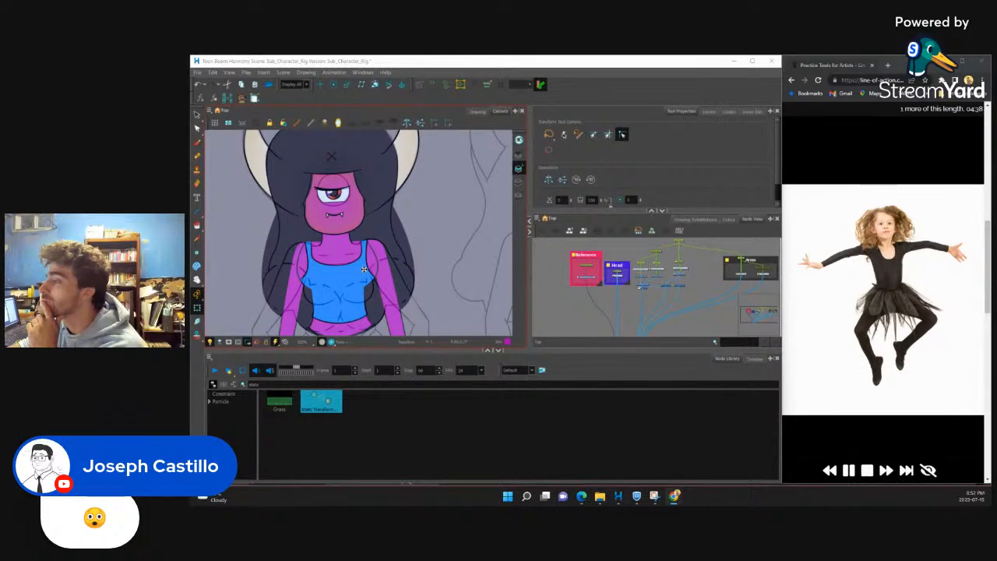
click(279, 257)
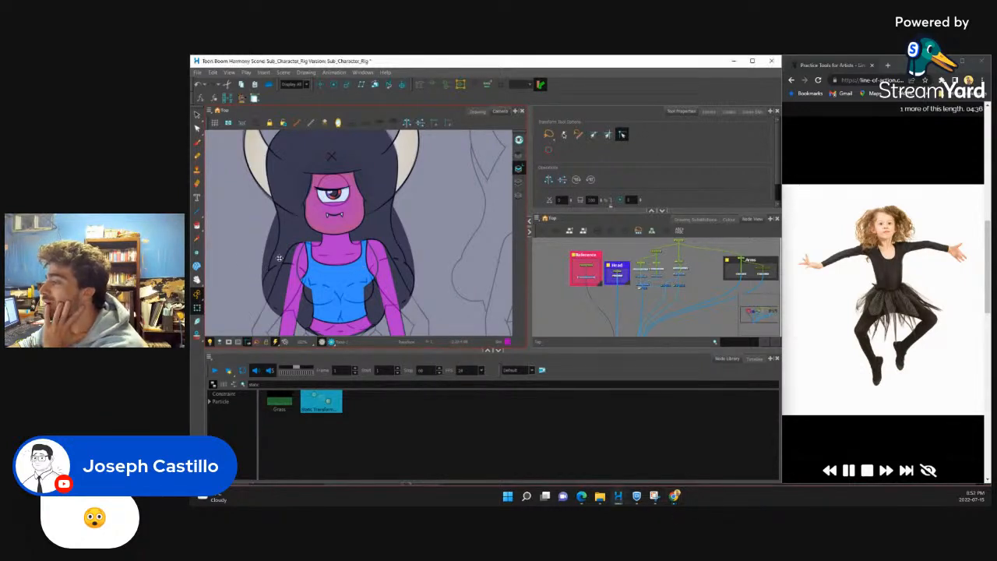
scroll(355, 262, down, 1)
scroll(320, 267, up, 2)
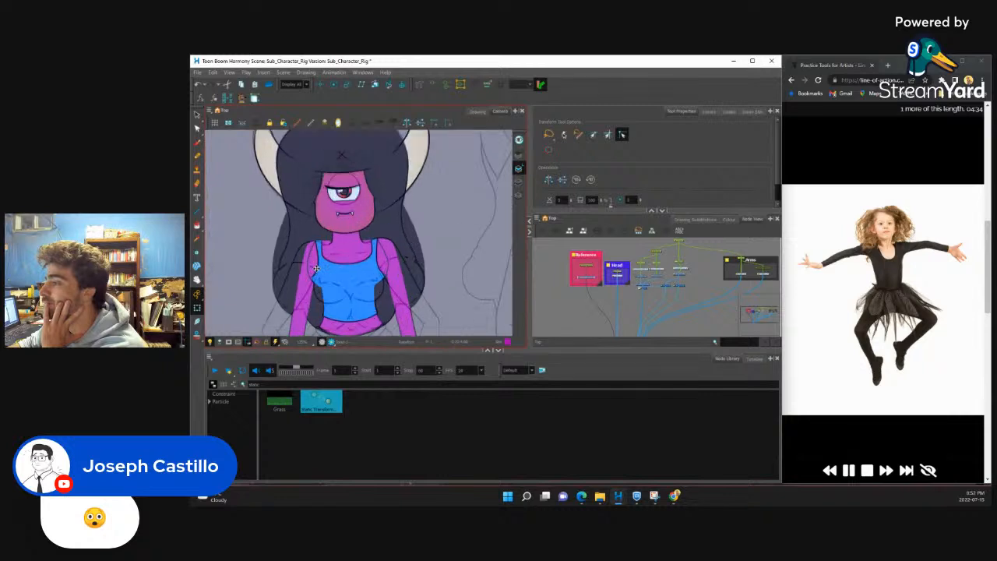
scroll(315, 268, up, 3)
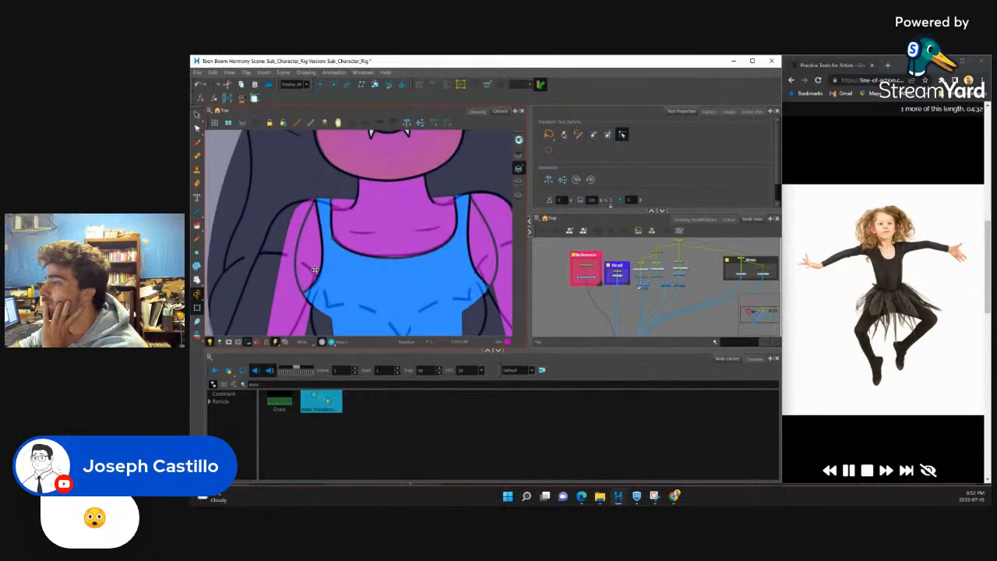
scroll(314, 269, down, 3)
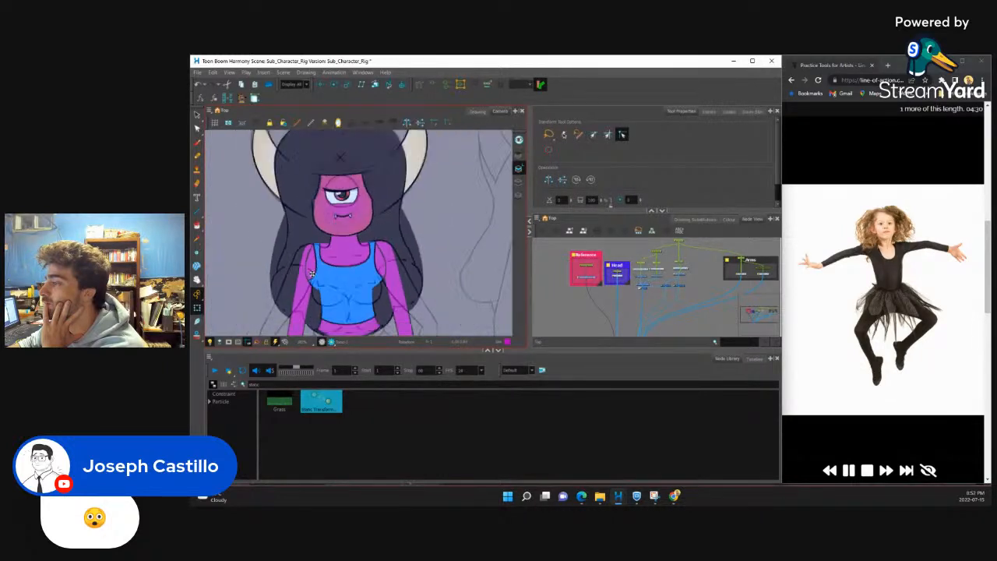
scroll(310, 273, up, 1)
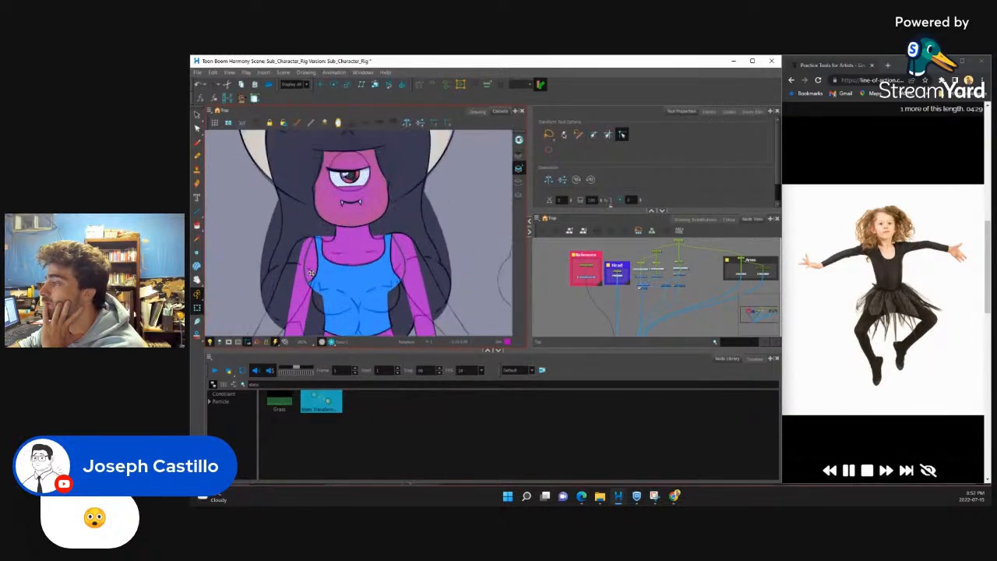
scroll(310, 272, up, 1)
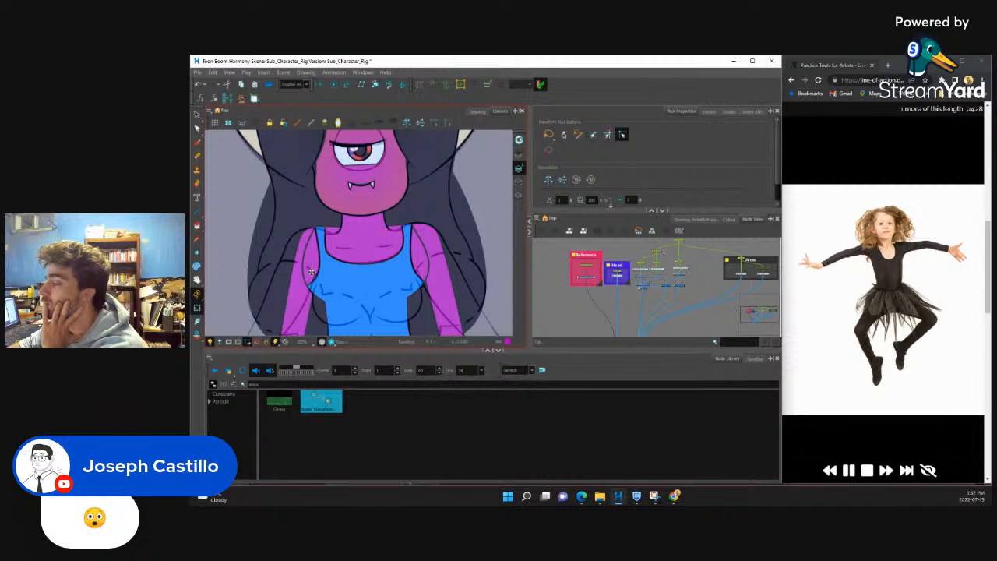
scroll(310, 271, down, 5)
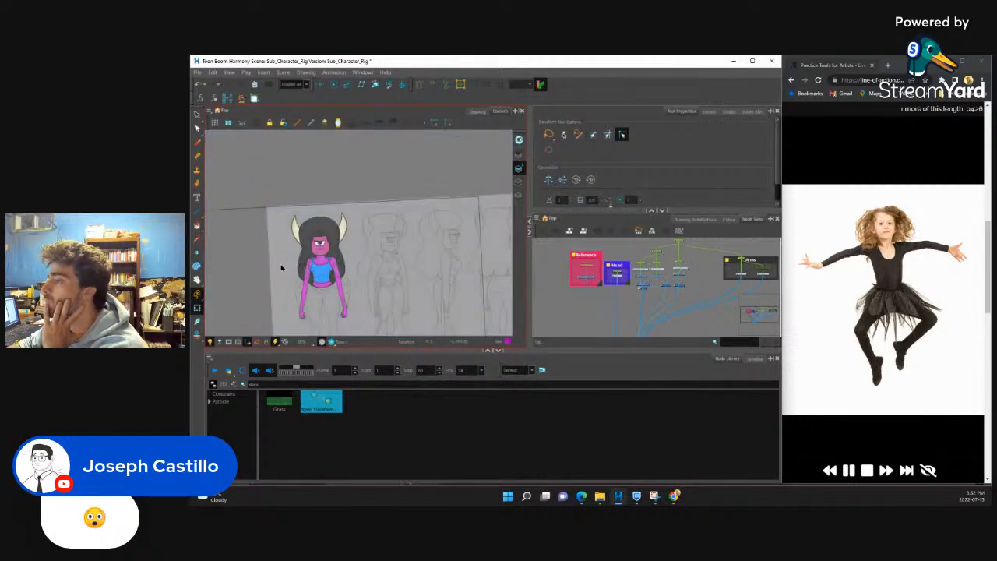
Step: Hide the reference sketch and check the neck, shirt straps and both shoulders without the overlay
scroll(285, 268, down, 2)
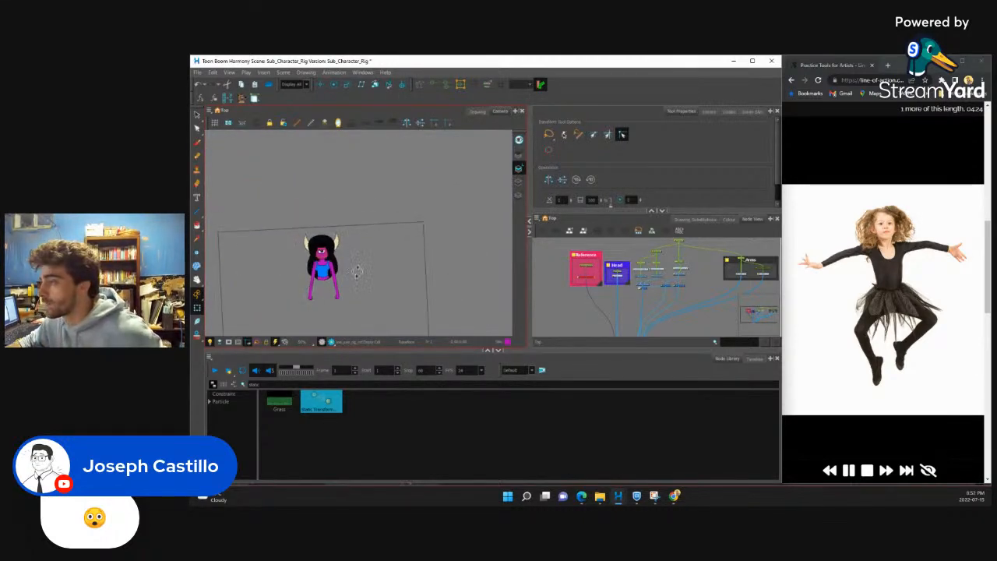
scroll(308, 257, up, 6)
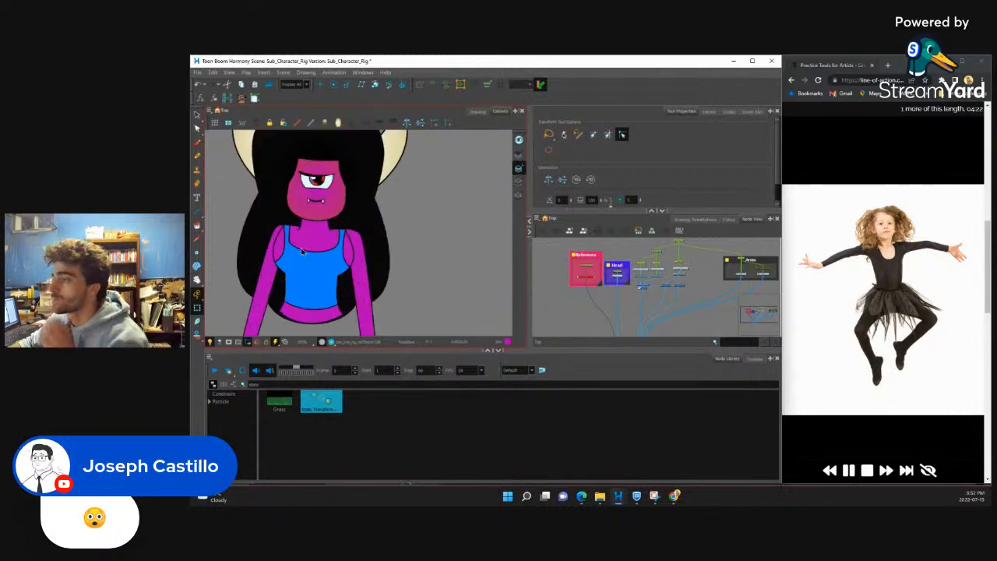
scroll(292, 233, down, 5)
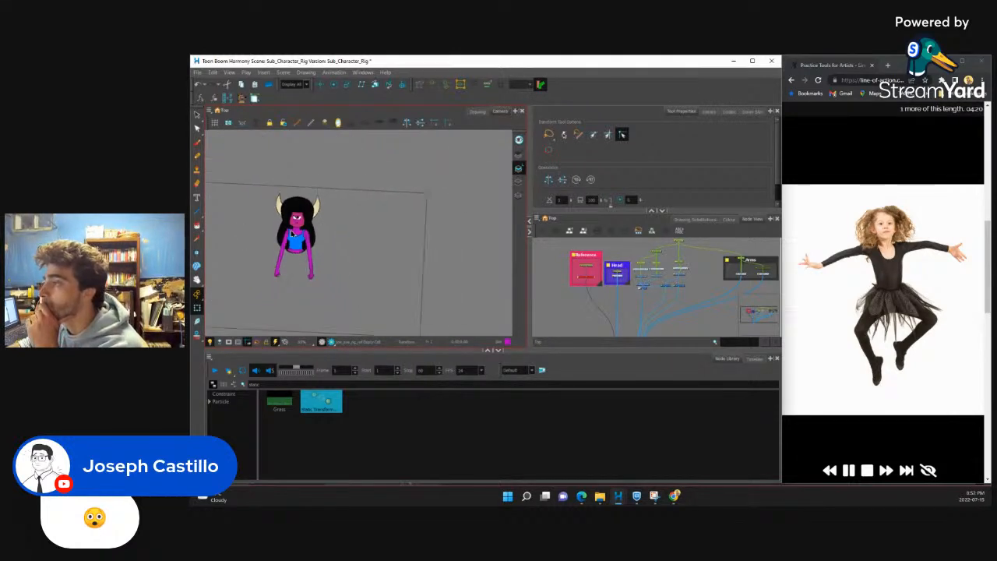
scroll(292, 234, up, 8)
scroll(336, 254, down, 2)
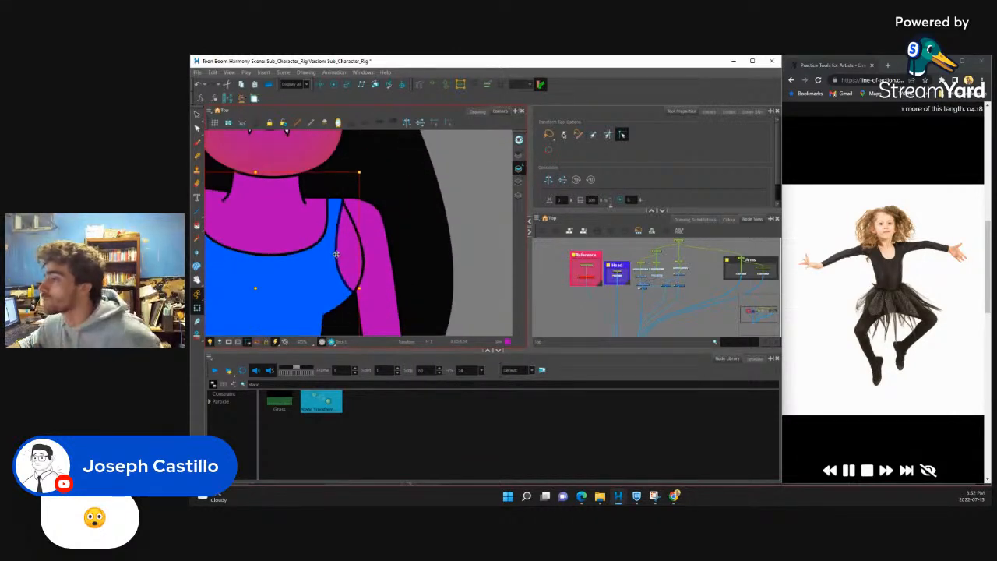
scroll(336, 254, down, 3)
scroll(276, 260, up, 3)
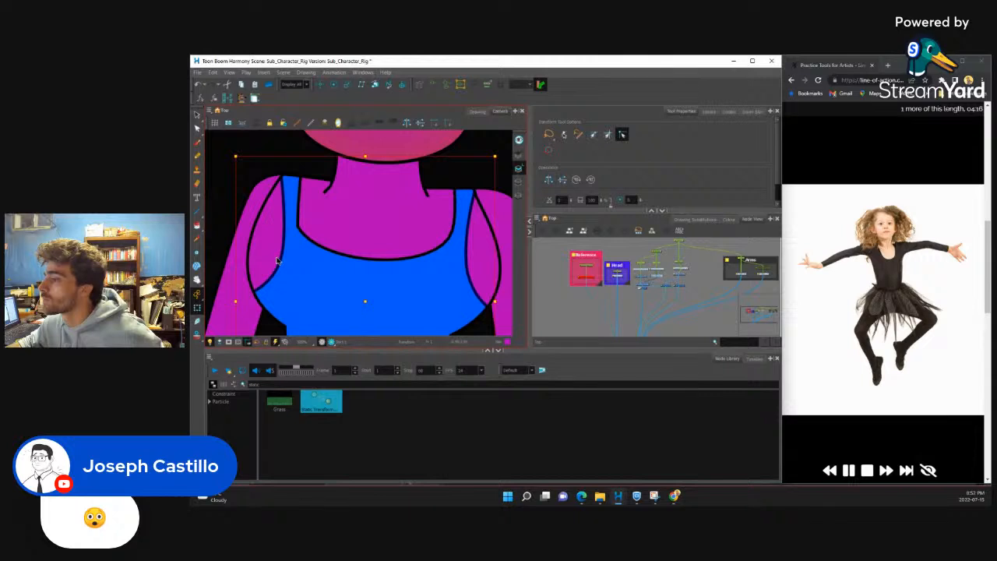
Step: Display the selected torso's deformer controls to check the envelope around the shoulders, and hide them again
key(shift+F11)
key(shift+F11)
key(shift+F11)
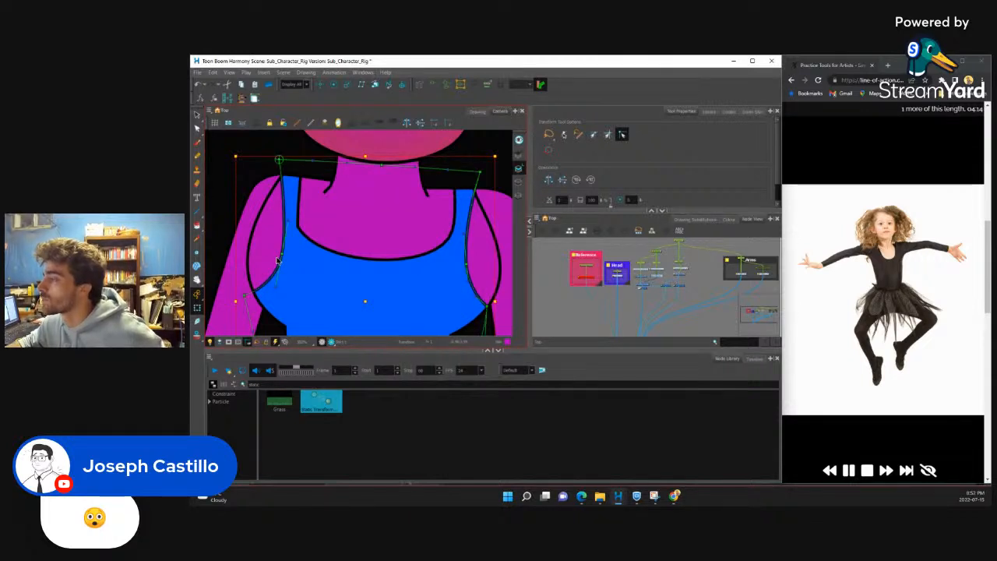
key(shift+F11)
Step: View the upper body, arms and head as a whole to judge the torso's proportions
scroll(282, 257, down, 5)
scroll(350, 286, up, 3)
drag(379, 282, 384, 277)
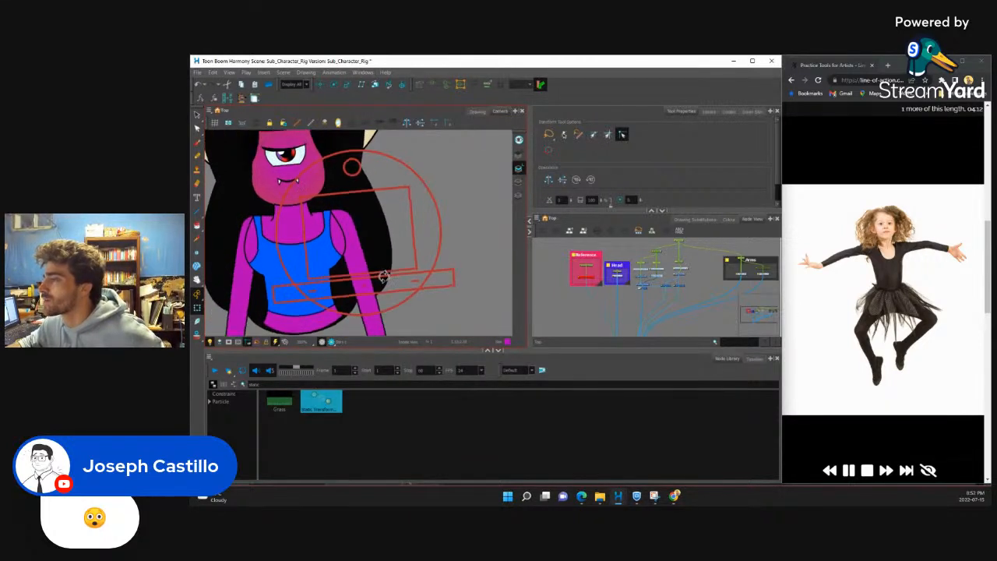
scroll(216, 262, down, 4)
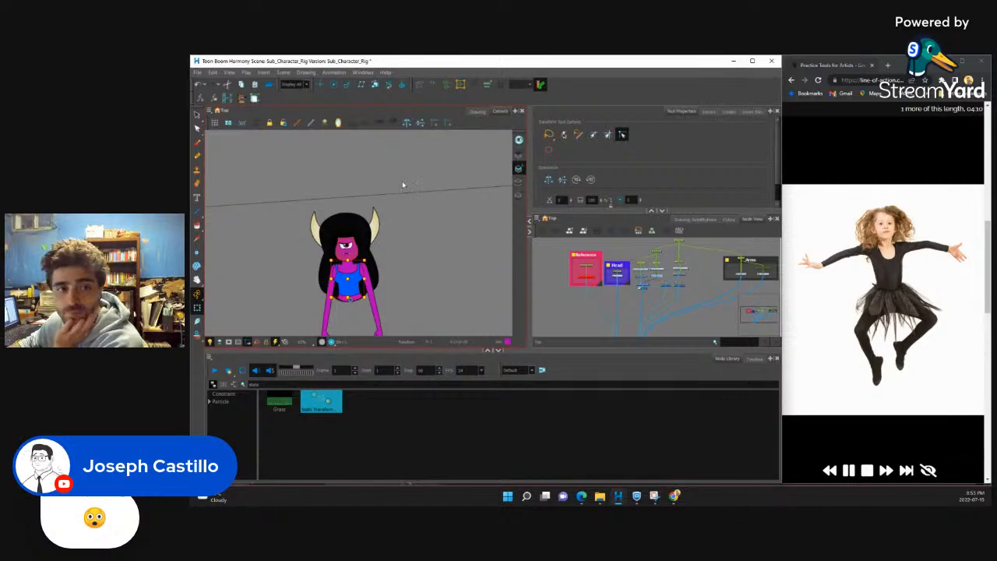
scroll(455, 206, down, 3)
scroll(419, 253, up, 5)
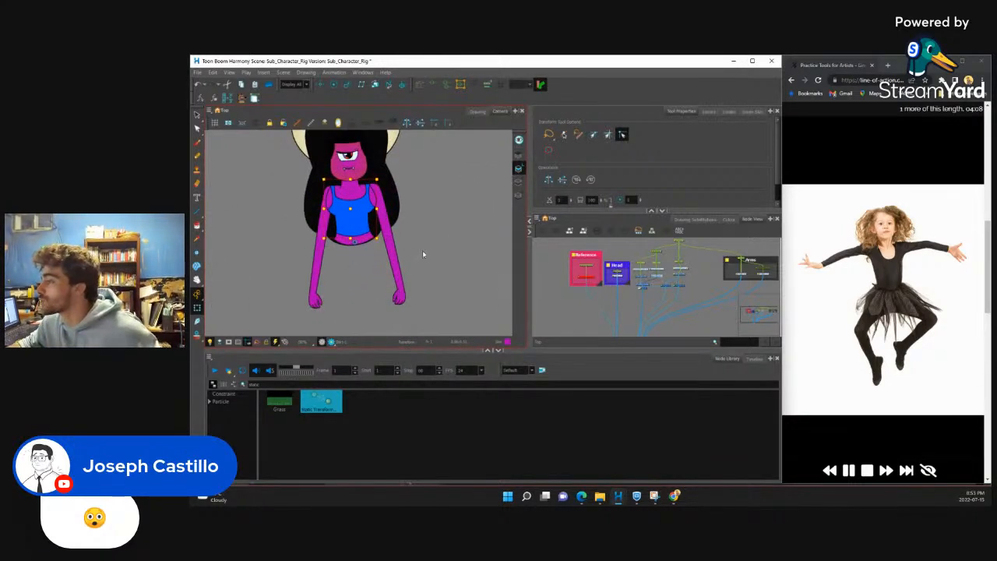
drag(423, 254, 421, 259)
drag(377, 214, 386, 242)
scroll(386, 243, down, 3)
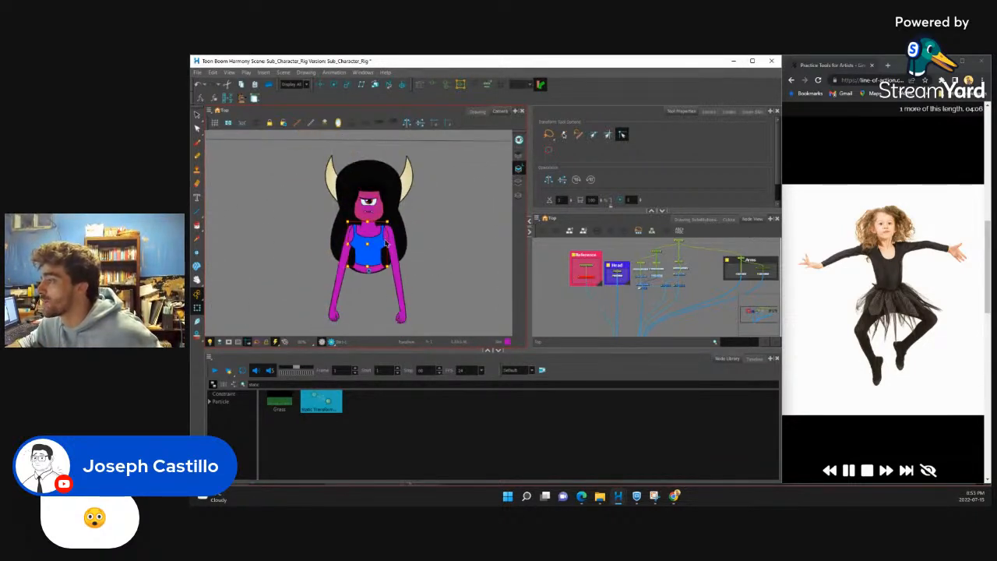
Step: Examine the highlighted torso up close where it meets the arms, neck and shirt straps at both shoulders
scroll(386, 243, up, 5)
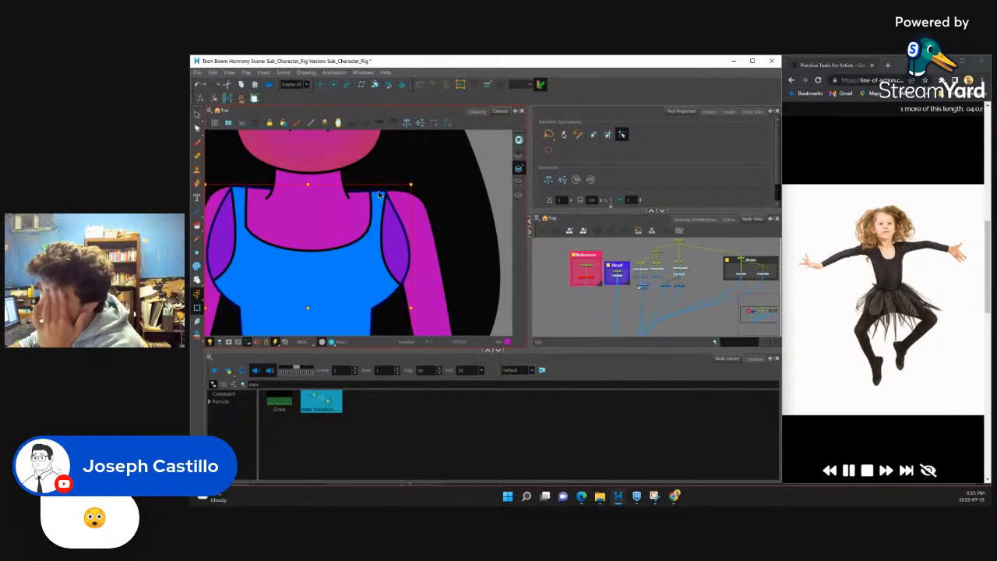
scroll(378, 201, down, 3)
scroll(308, 218, up, 4)
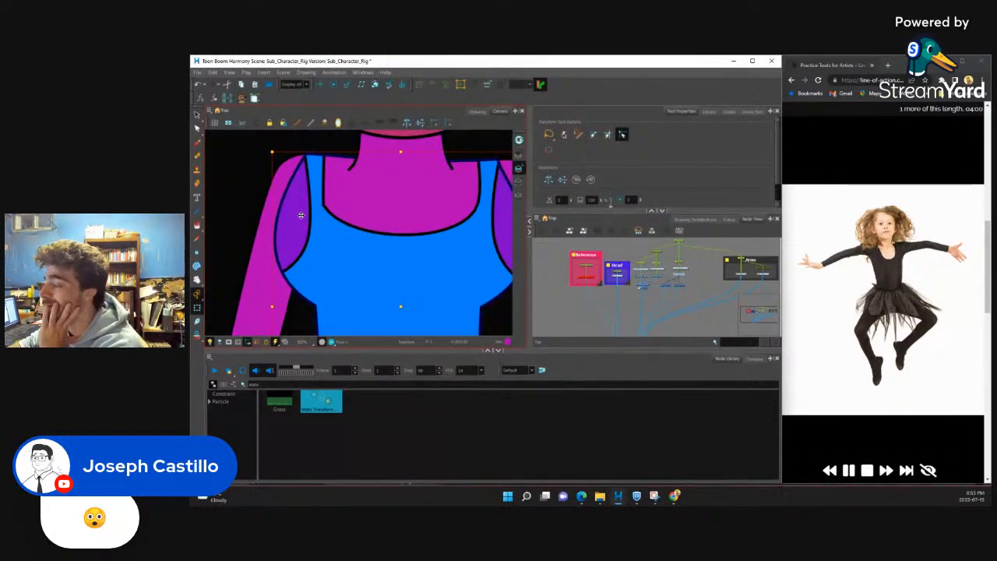
scroll(301, 216, down, 2)
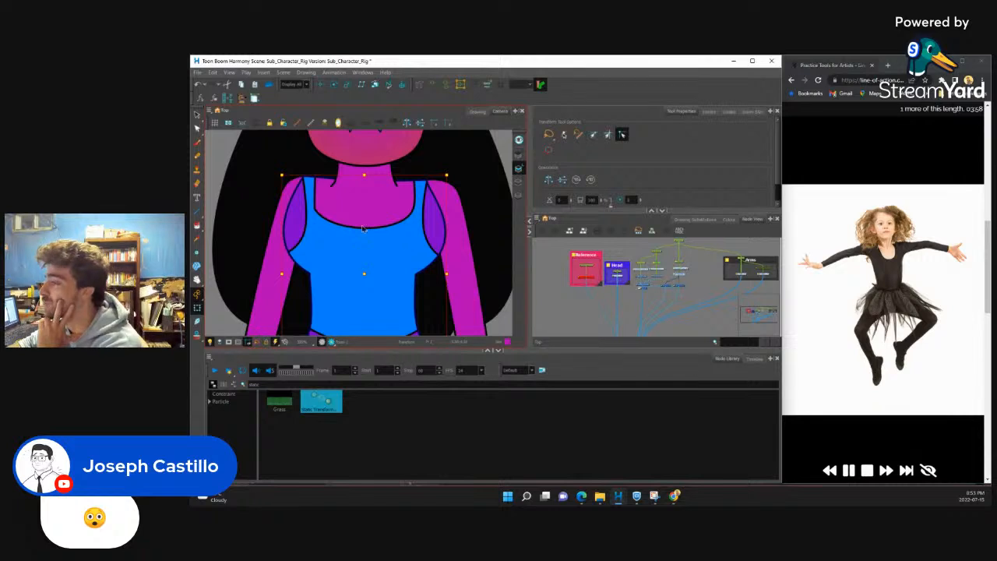
scroll(364, 229, down, 2)
scroll(348, 233, up, 3)
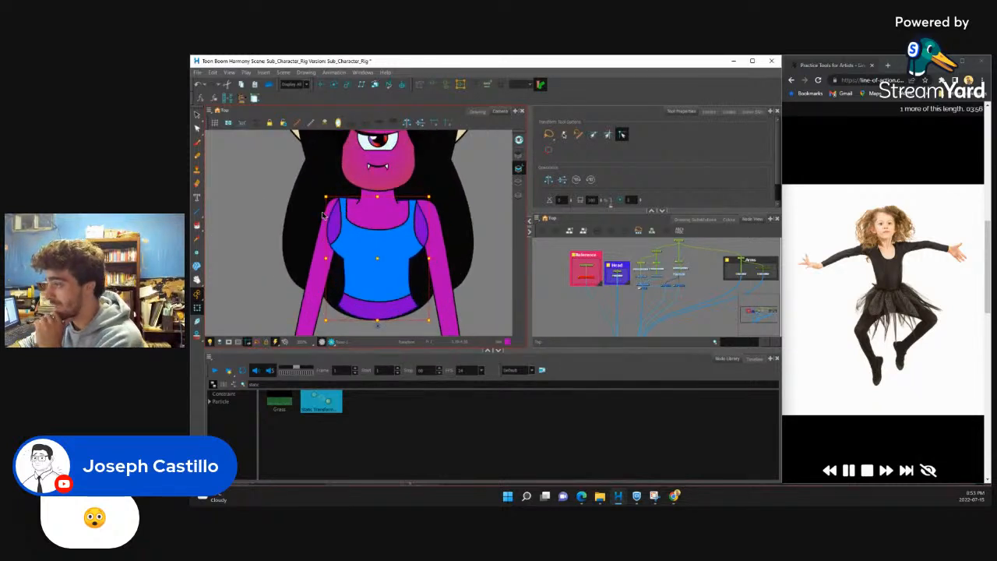
scroll(324, 215, up, 5)
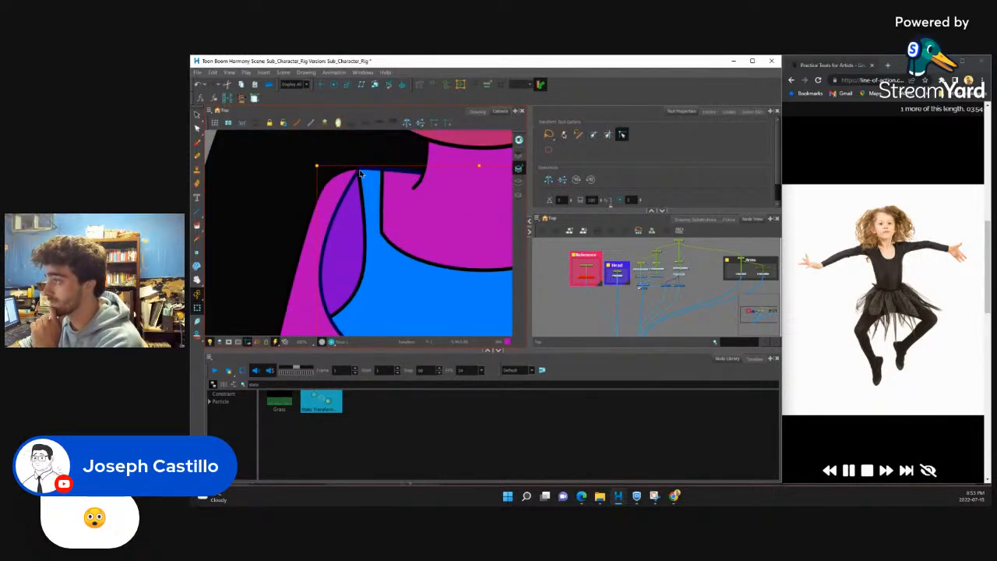
scroll(352, 193, down, 3)
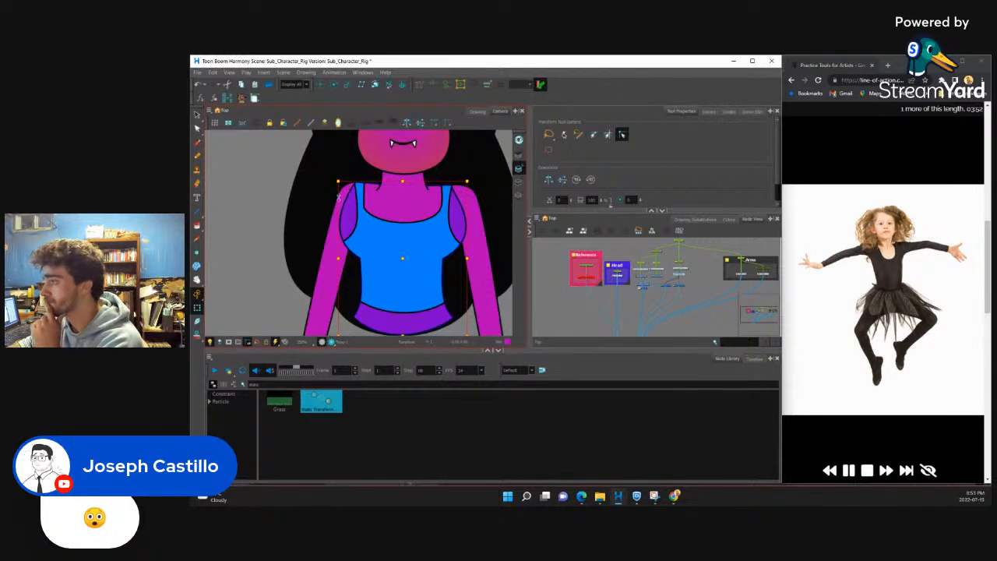
scroll(352, 196, down, 4)
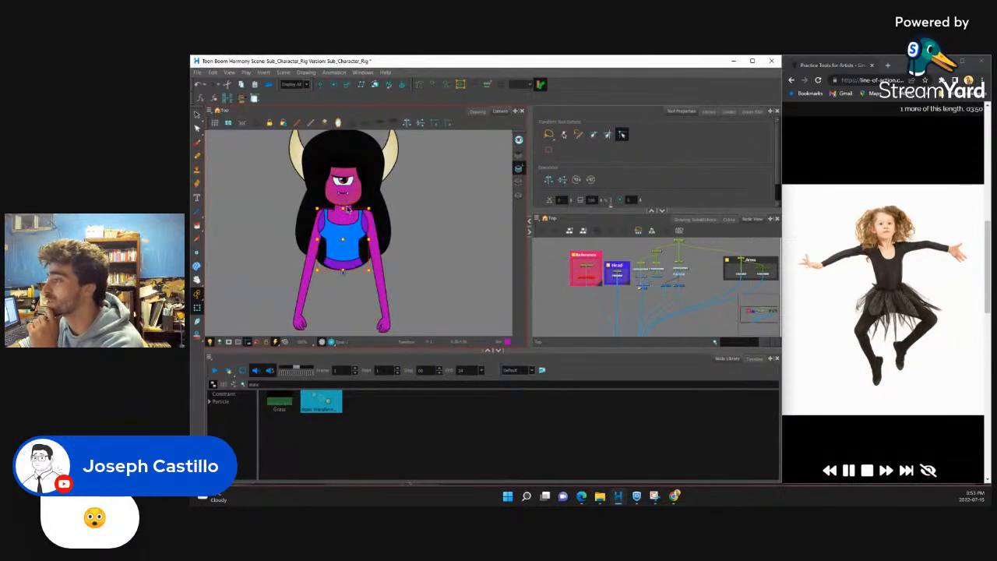
scroll(350, 212, up, 4)
Step: Check the torso and shirt silhouette against the head, hair and arms in the full-colour character
scroll(351, 214, down, 7)
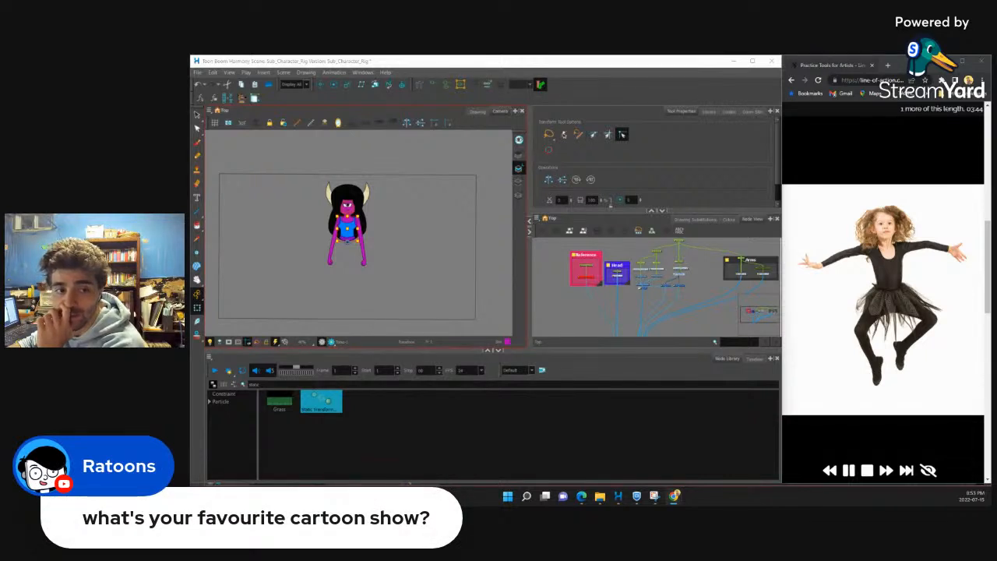
scroll(355, 210, up, 8)
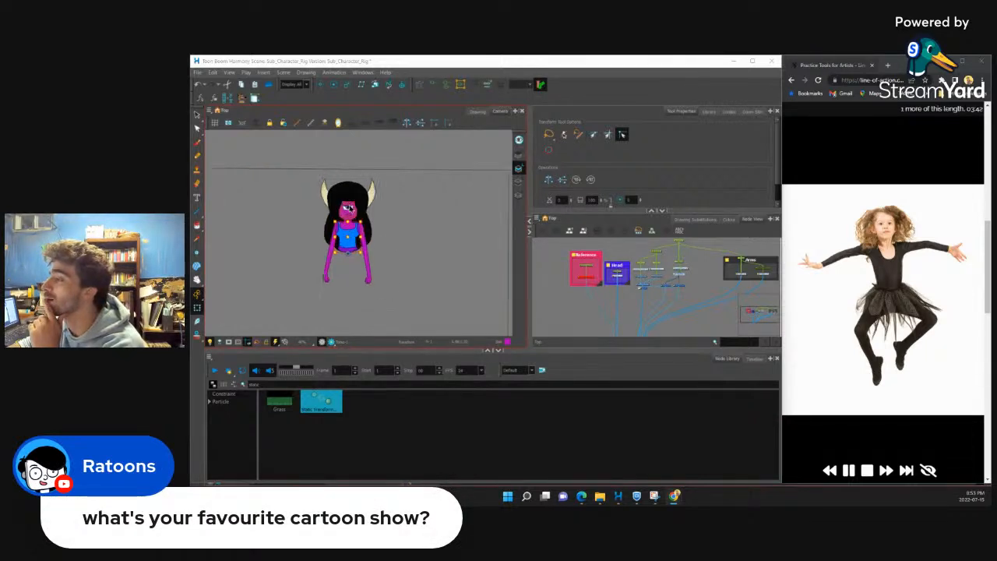
scroll(363, 246, down, 3)
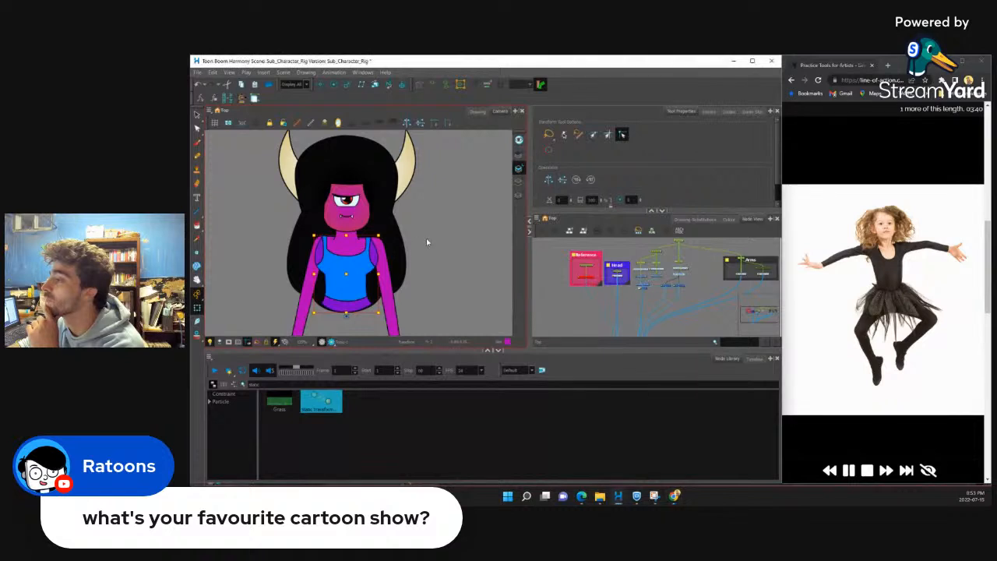
scroll(361, 247, down, 5)
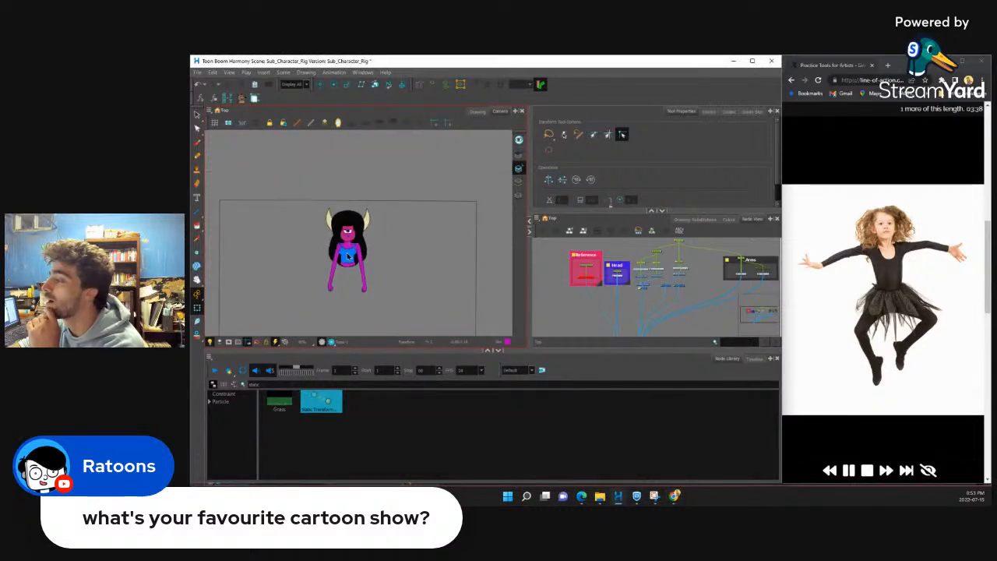
scroll(348, 256, up, 5)
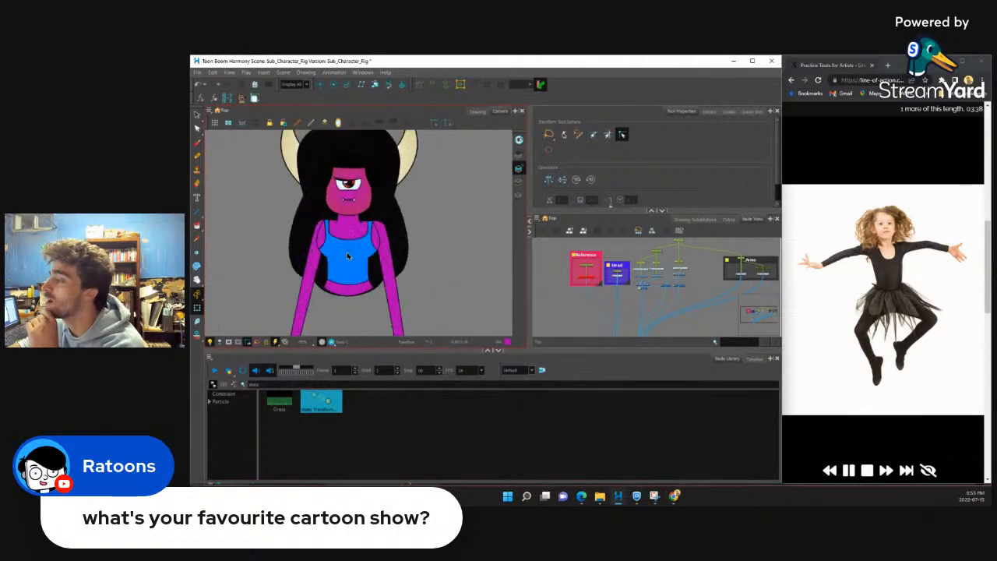
scroll(348, 257, down, 1)
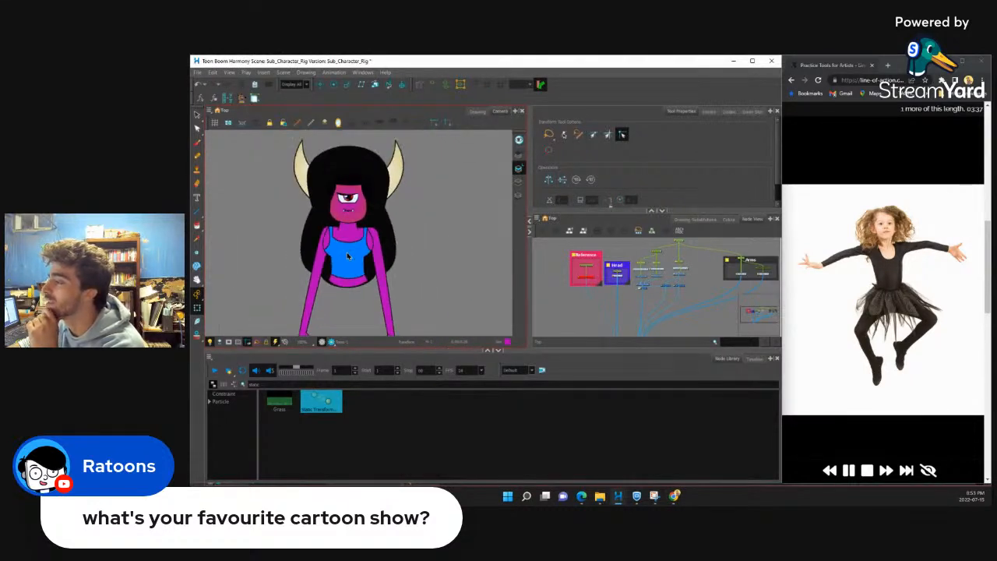
scroll(348, 257, up, 3)
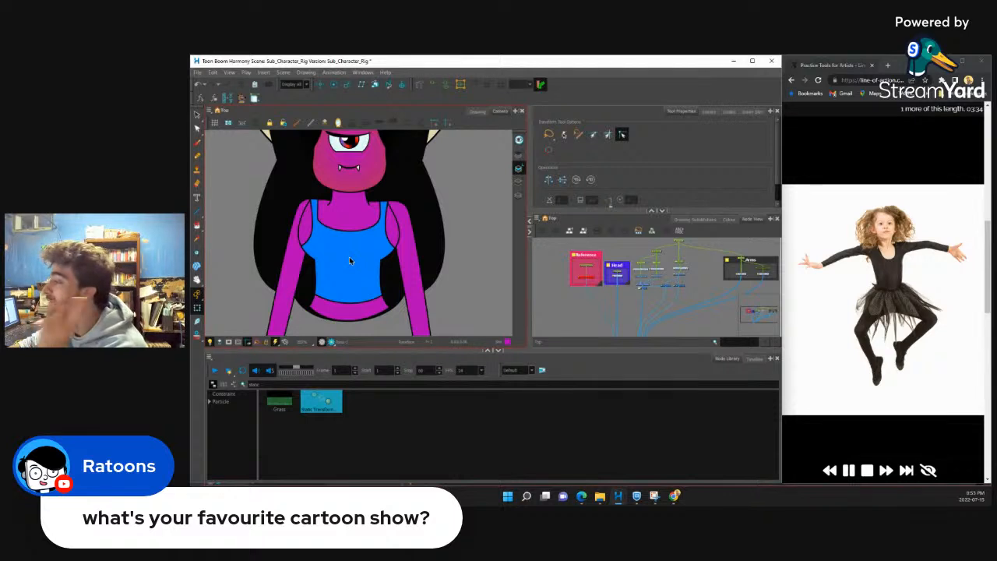
scroll(353, 255, down, 5)
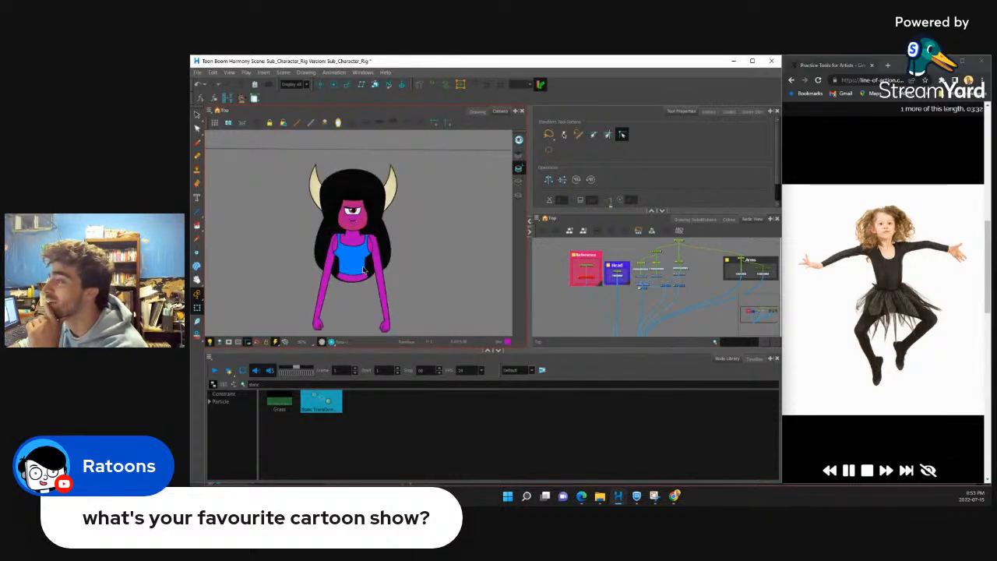
click(391, 187)
scroll(366, 189, up, 1)
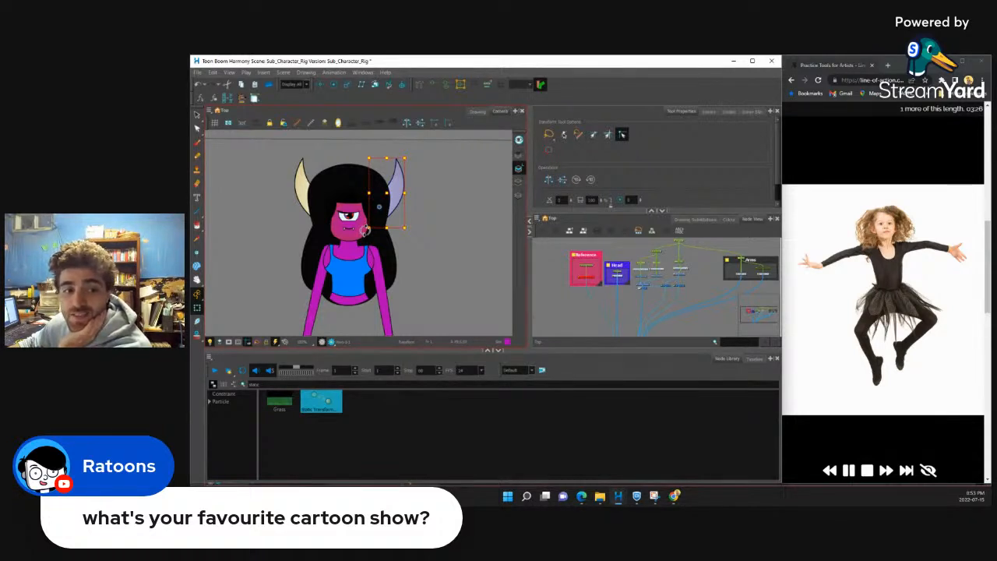
scroll(353, 256, down, 3)
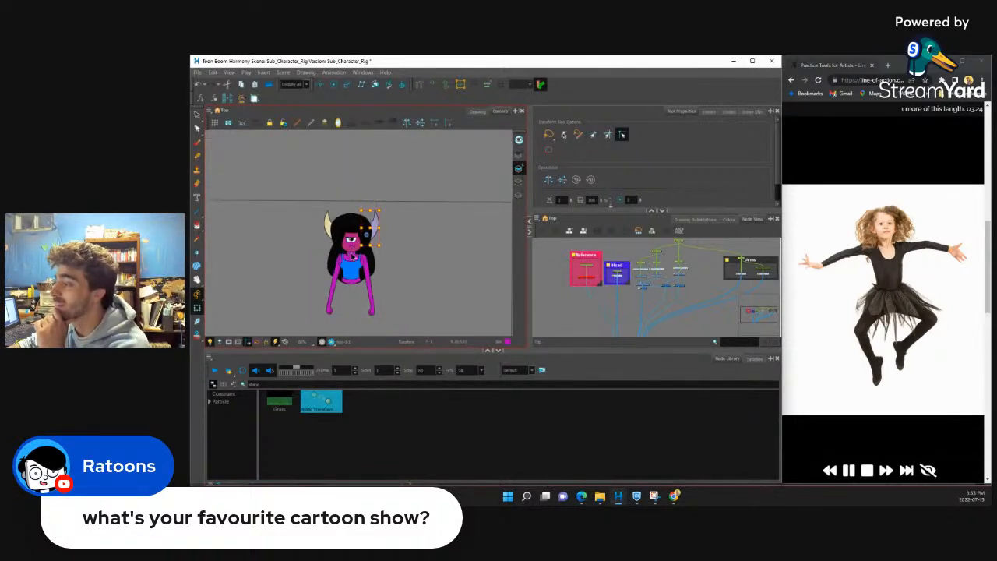
scroll(352, 255, down, 2)
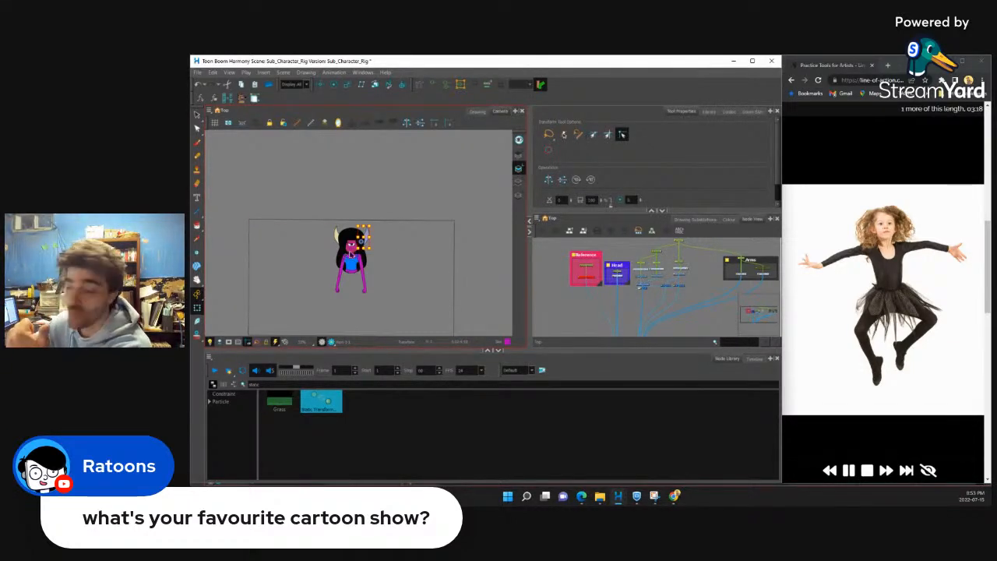
scroll(349, 248, up, 5)
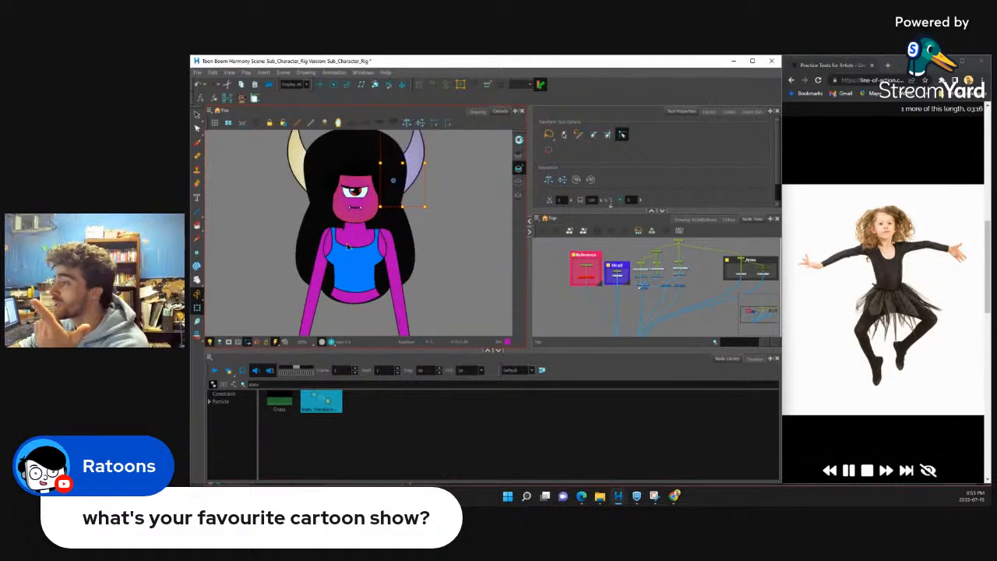
scroll(348, 244, down, 5)
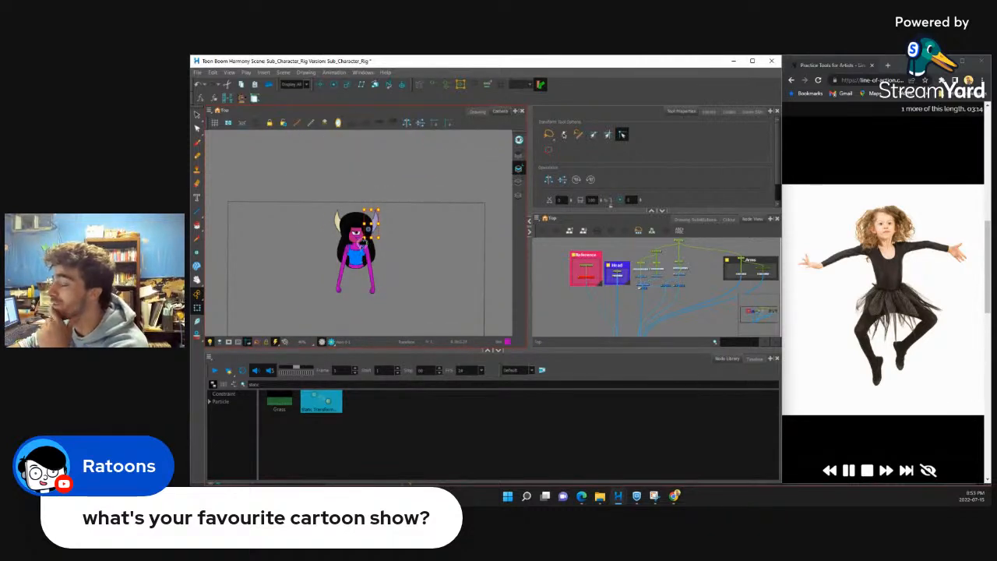
scroll(358, 238, up, 4)
scroll(358, 234, down, 5)
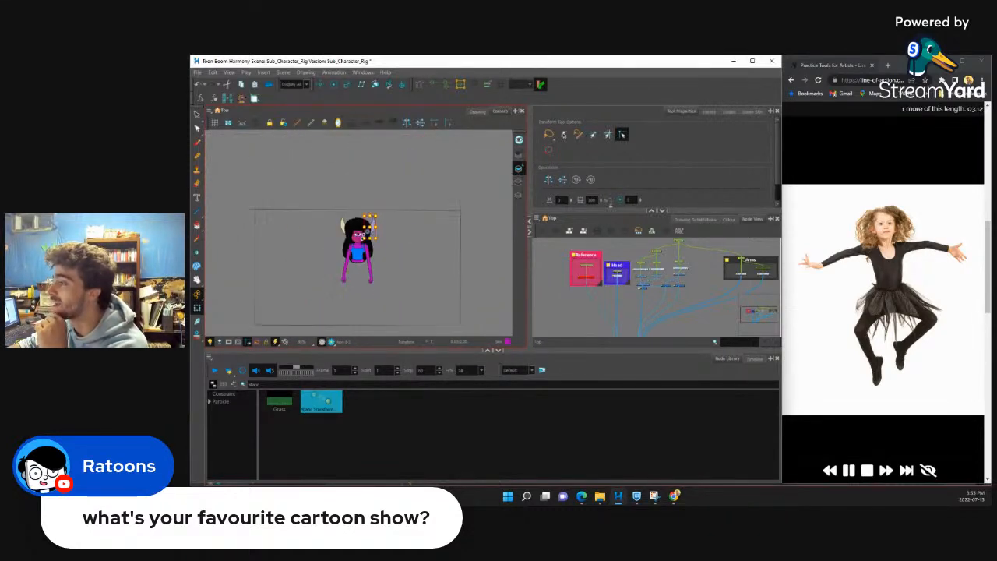
scroll(358, 234, up, 3)
scroll(358, 233, down, 3)
scroll(366, 229, up, 6)
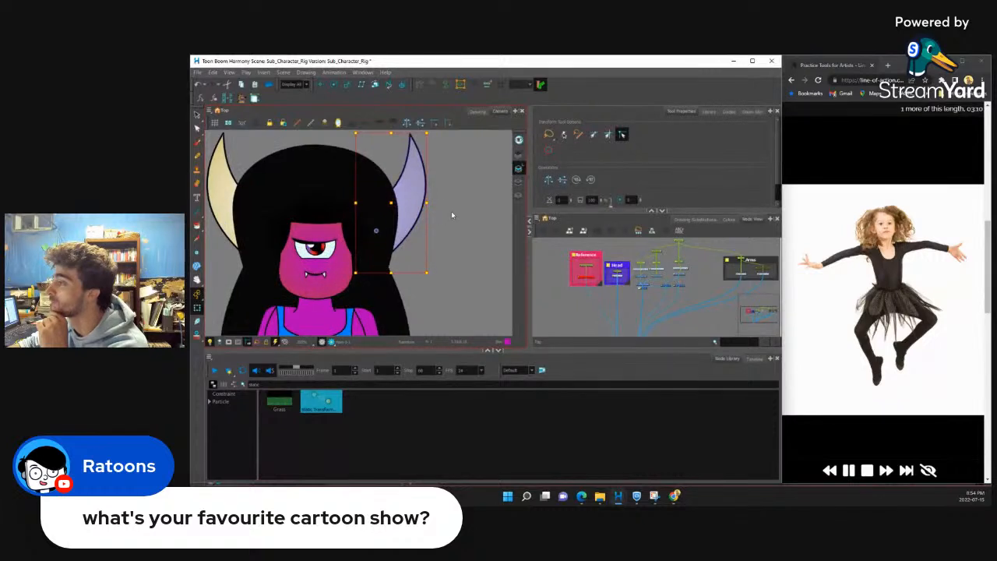
Step: Select the front hair piece above the eye and examine how it meets the face and surrounding hair
click(451, 215)
scroll(425, 217, down, 3)
scroll(376, 220, up, 4)
click(347, 221)
scroll(347, 225, up, 2)
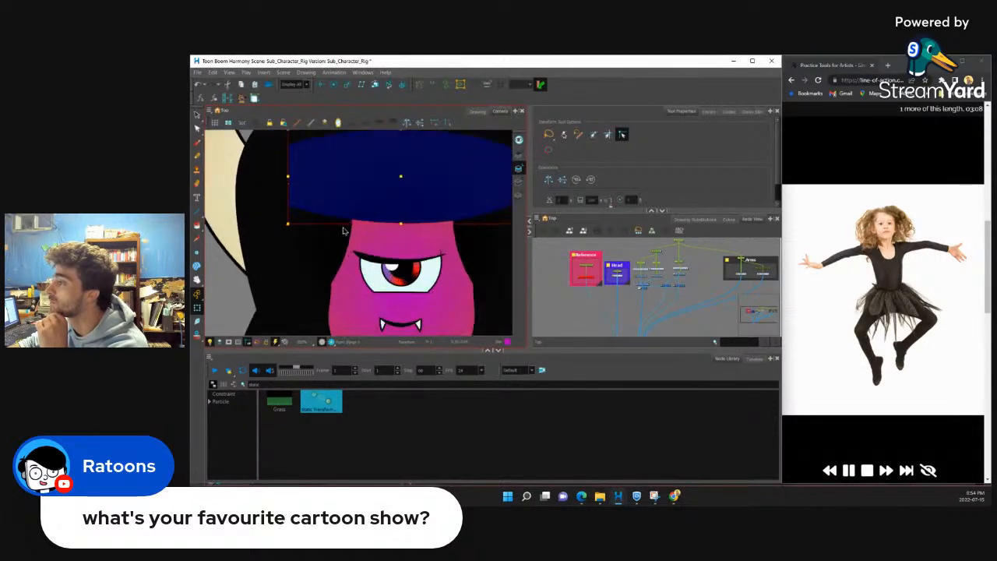
click(346, 241)
click(465, 246)
click(406, 211)
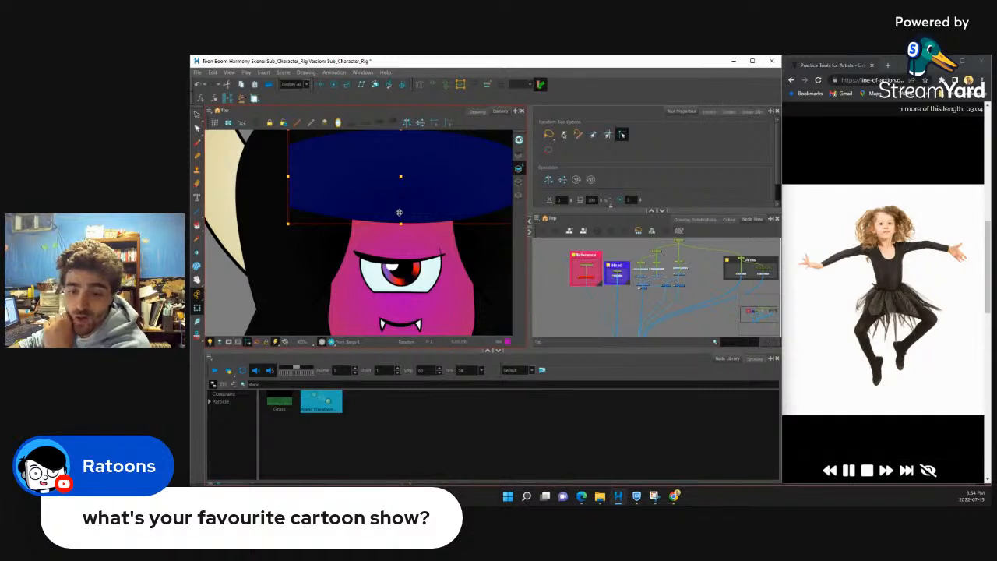
Step: Examine the blue shirt and torso up close and in proportion to the whole character
scroll(387, 243, down, 4)
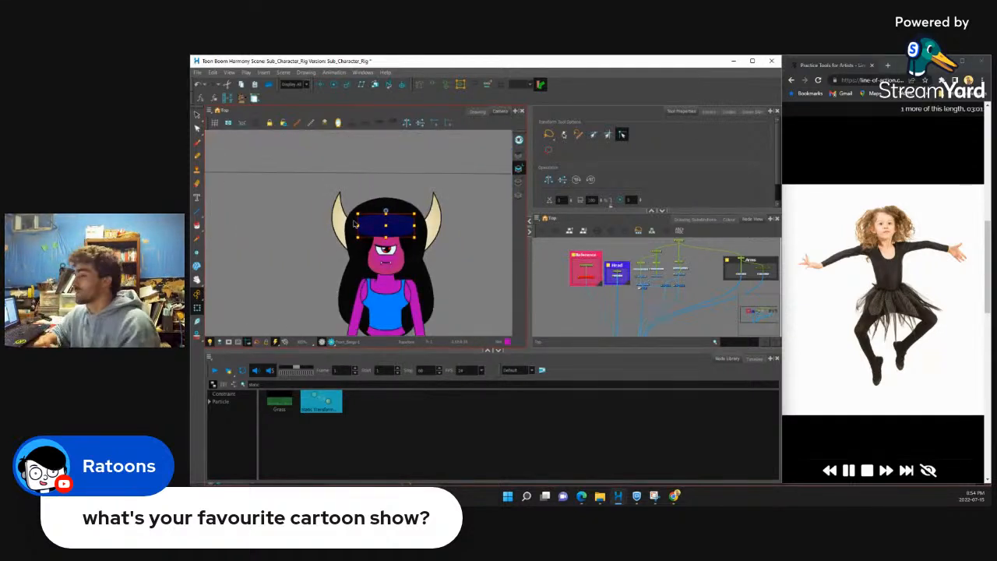
scroll(412, 253, down, 5)
scroll(415, 251, up, 3)
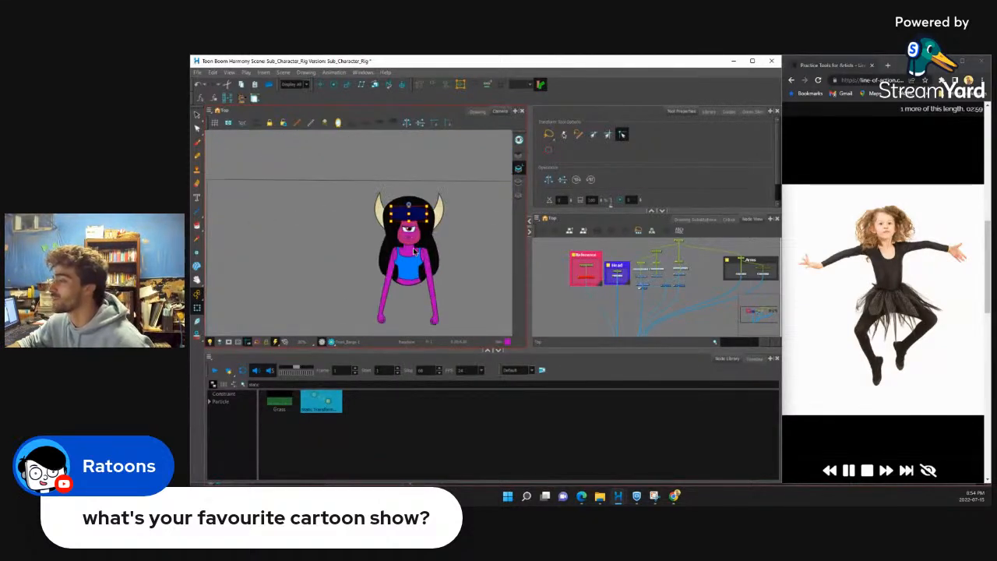
scroll(415, 251, up, 5)
scroll(421, 247, down, 5)
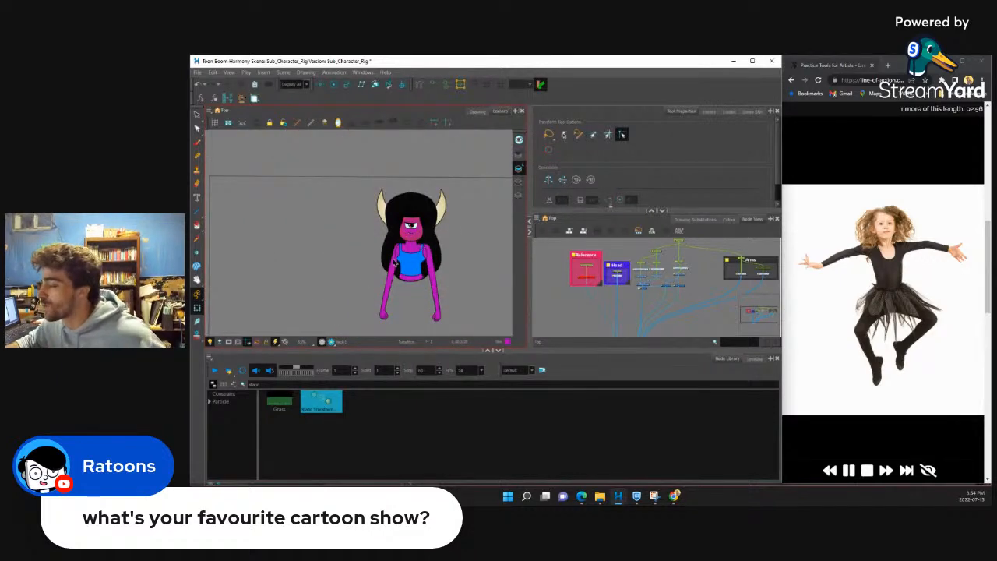
scroll(417, 269, up, 5)
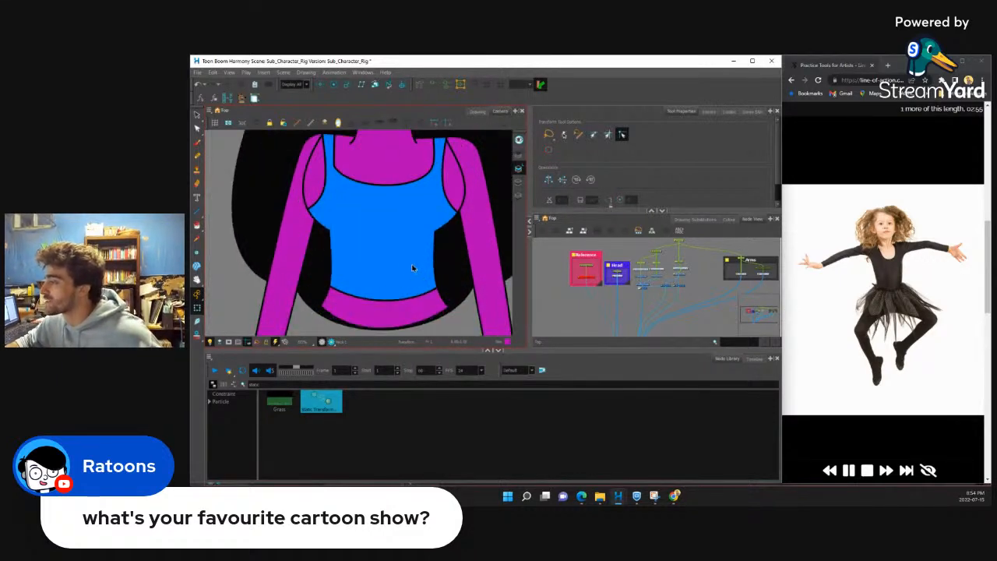
scroll(413, 269, down, 5)
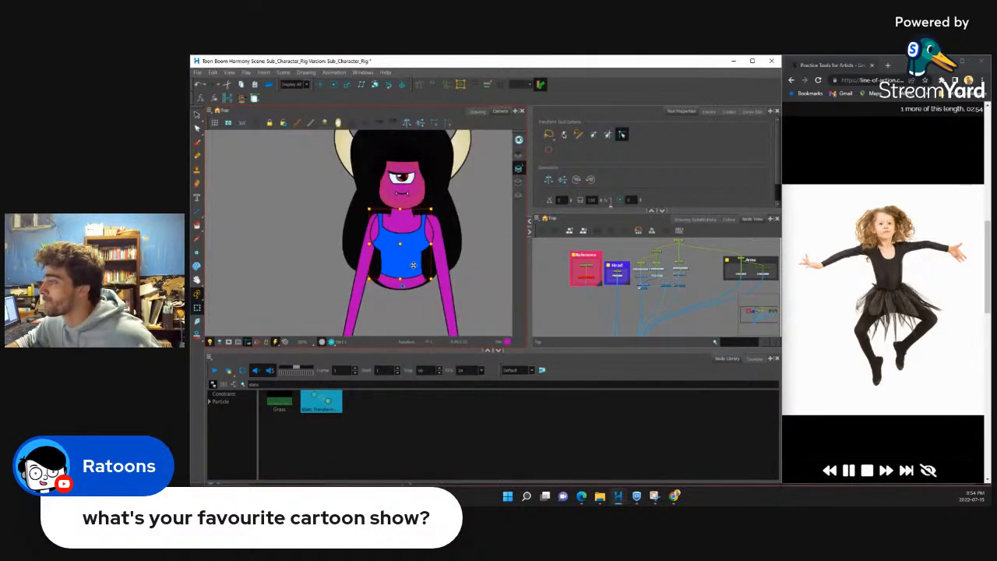
scroll(405, 242, up, 3)
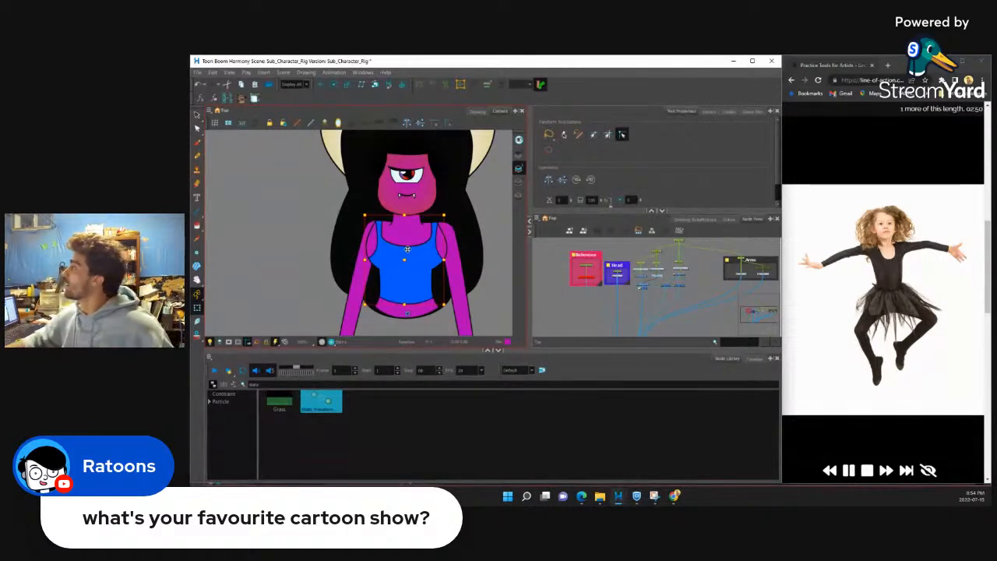
scroll(441, 261, down, 5)
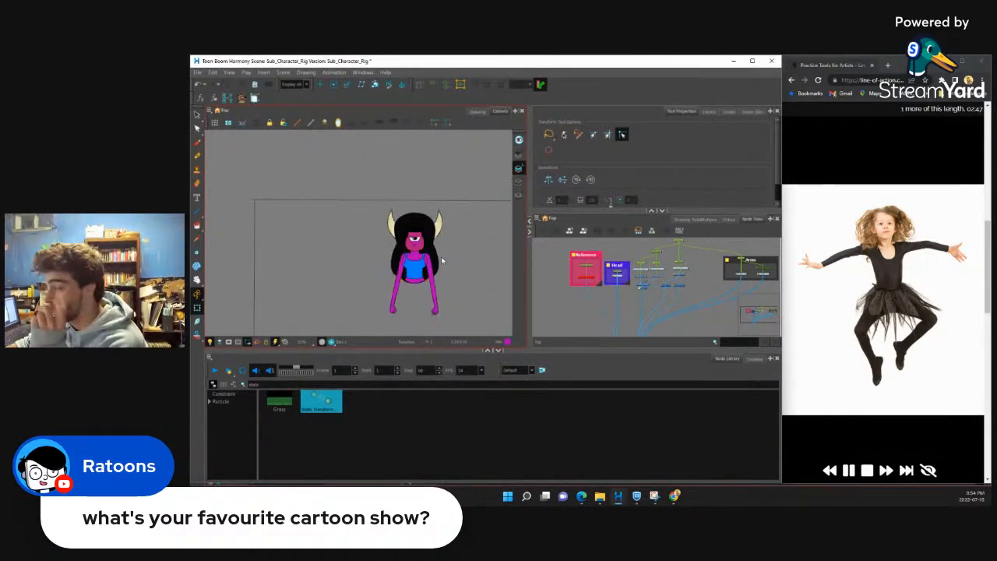
scroll(441, 257, up, 5)
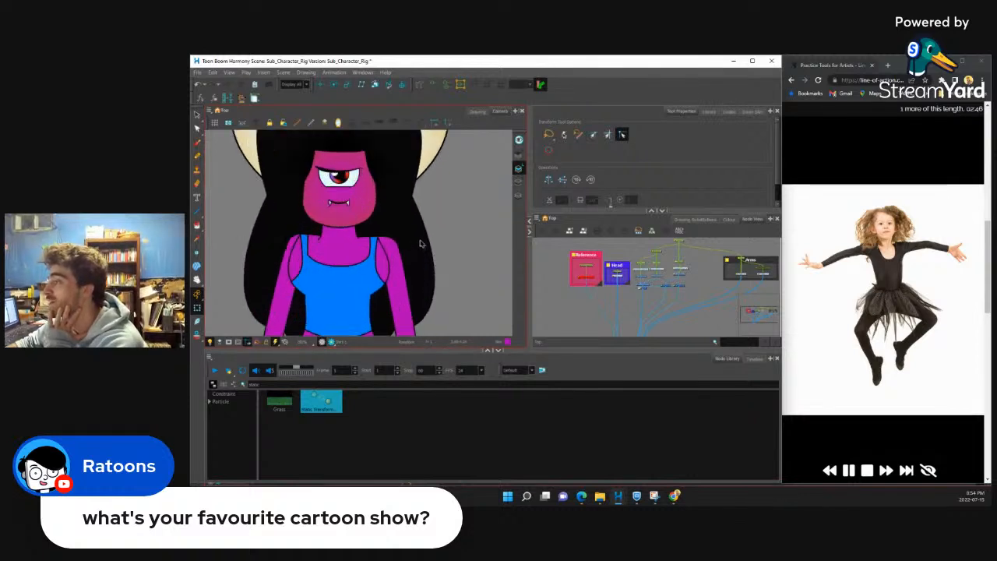
scroll(348, 246, down, 5)
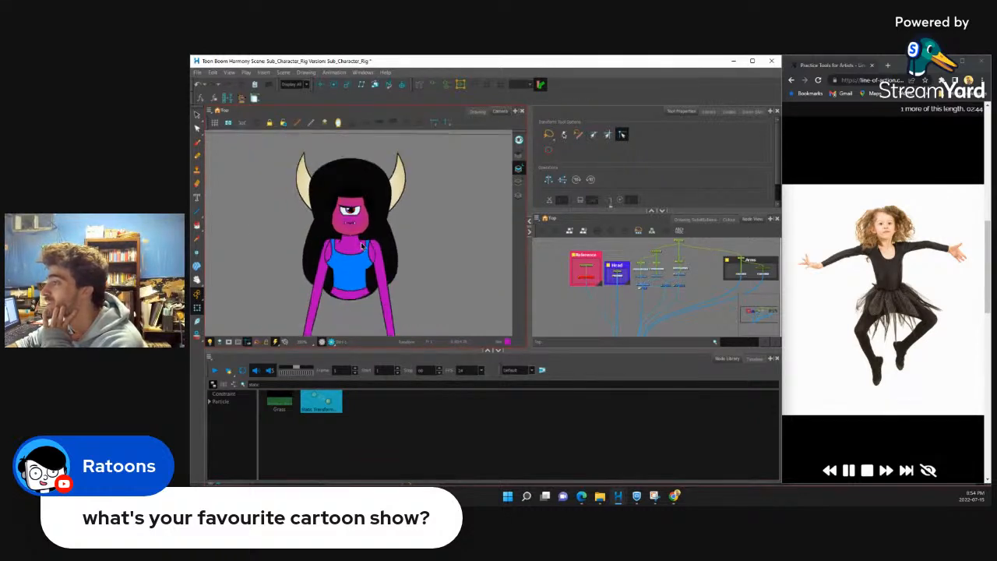
Step: Look over the Arms group in the node network and save the Sub_Character_Rig scene
scroll(668, 268, down, 3)
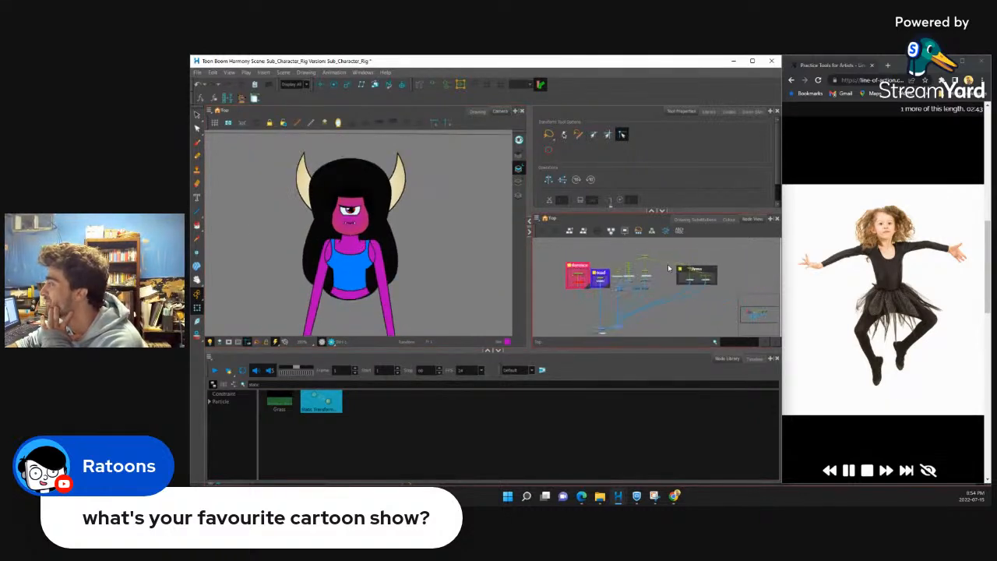
scroll(641, 266, up, 3)
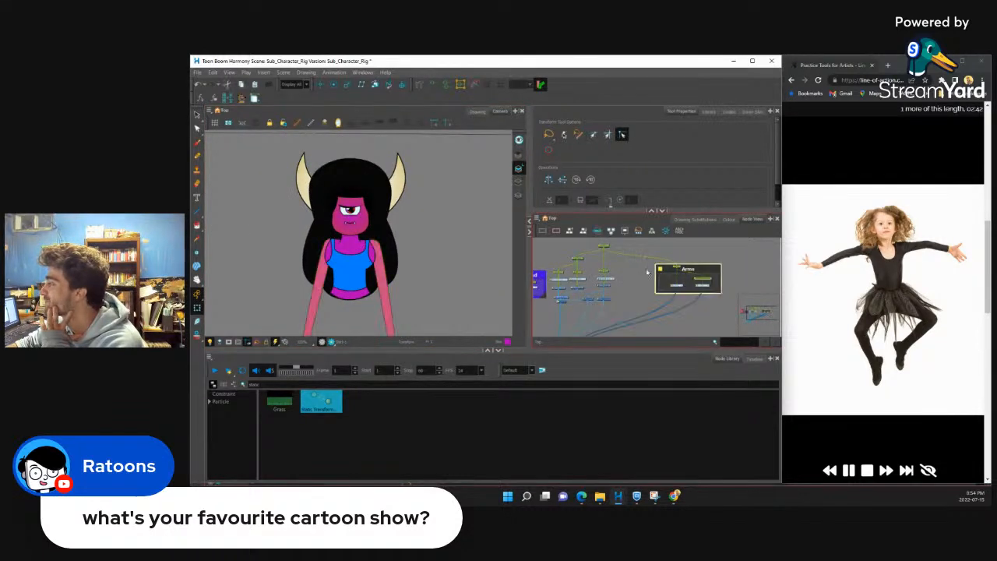
click(197, 72)
click(218, 118)
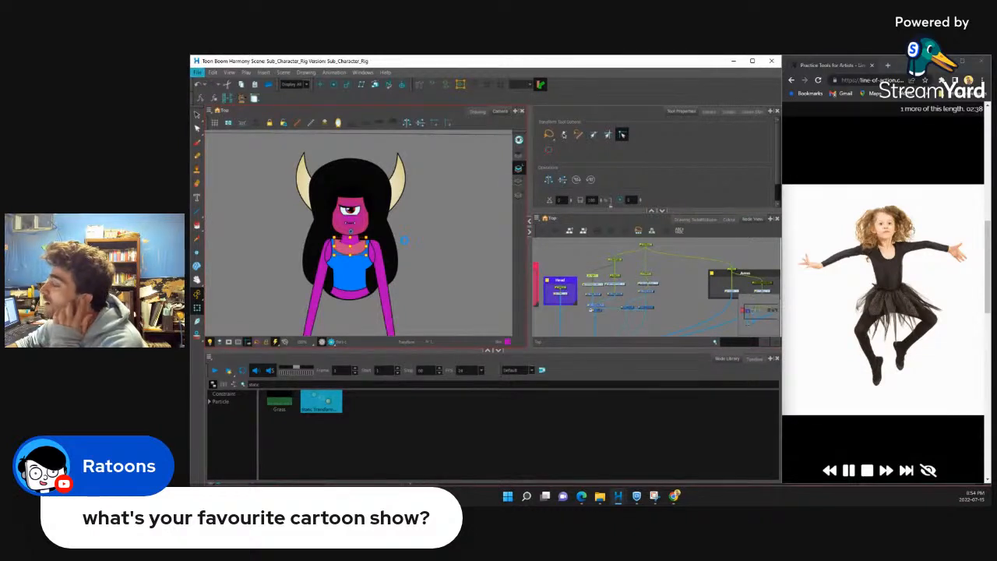